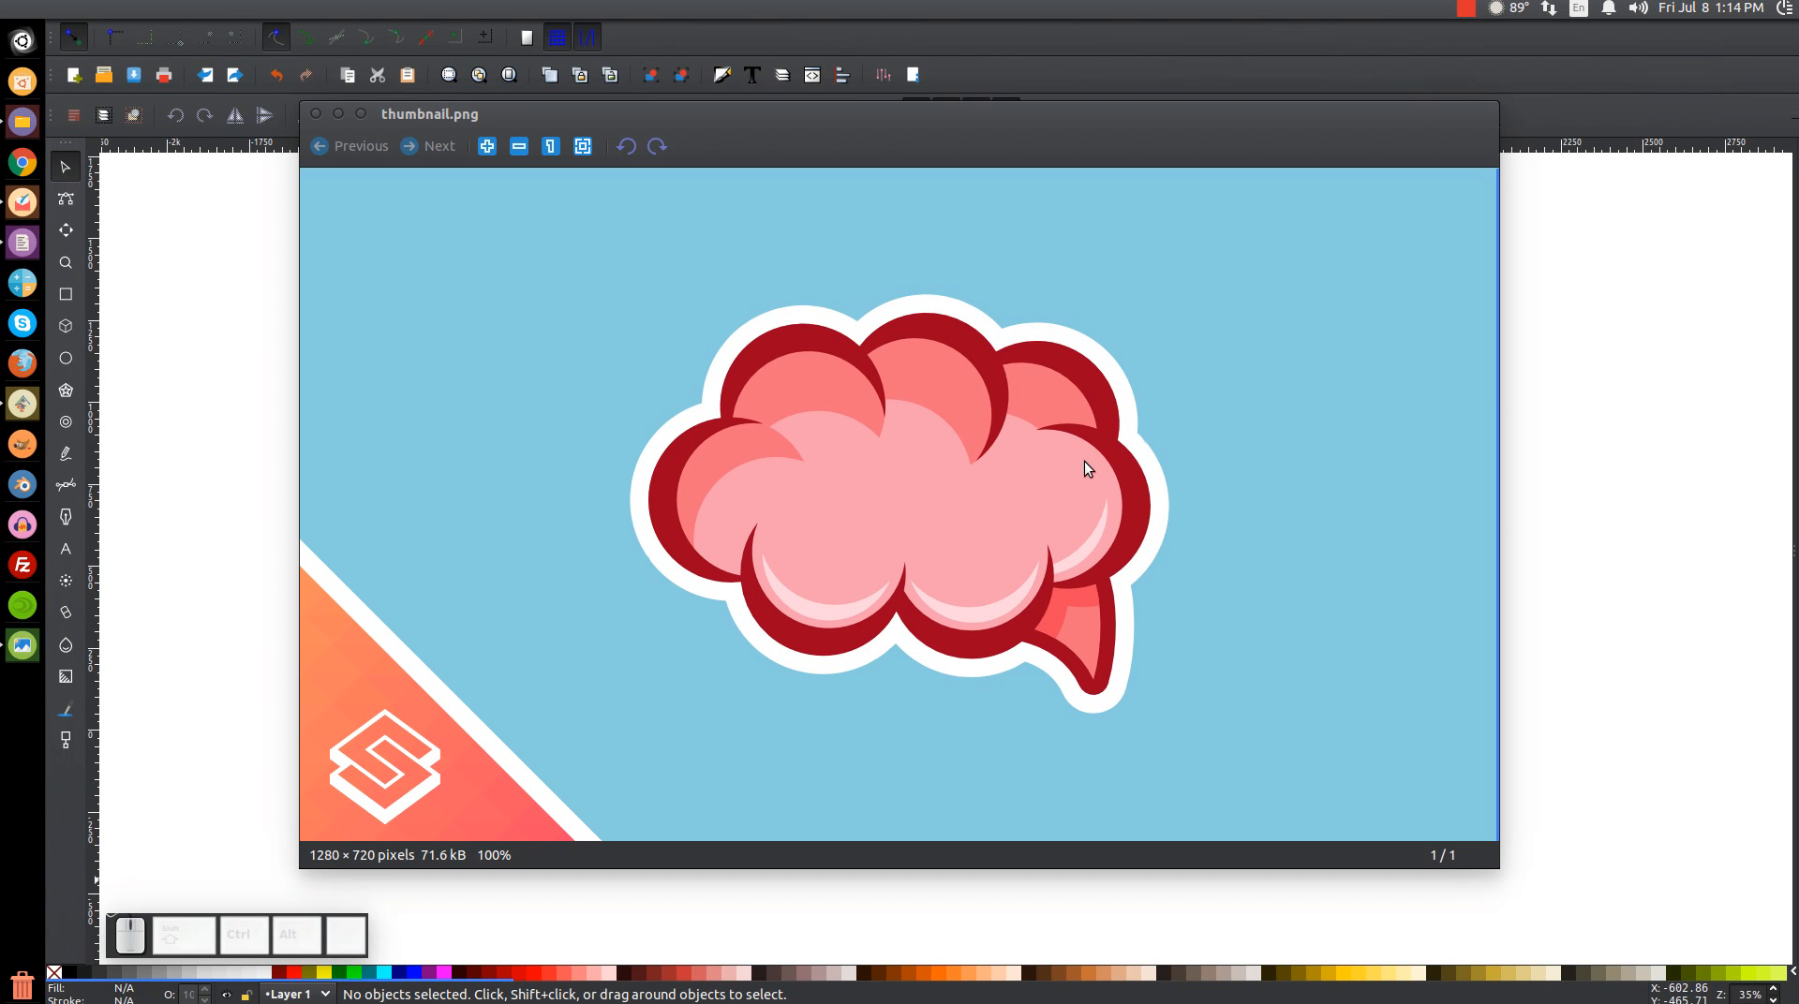
Close the thumbnail.png reference preview and set the Inkscape canvas zoom to 1:1
left_click(341, 115)
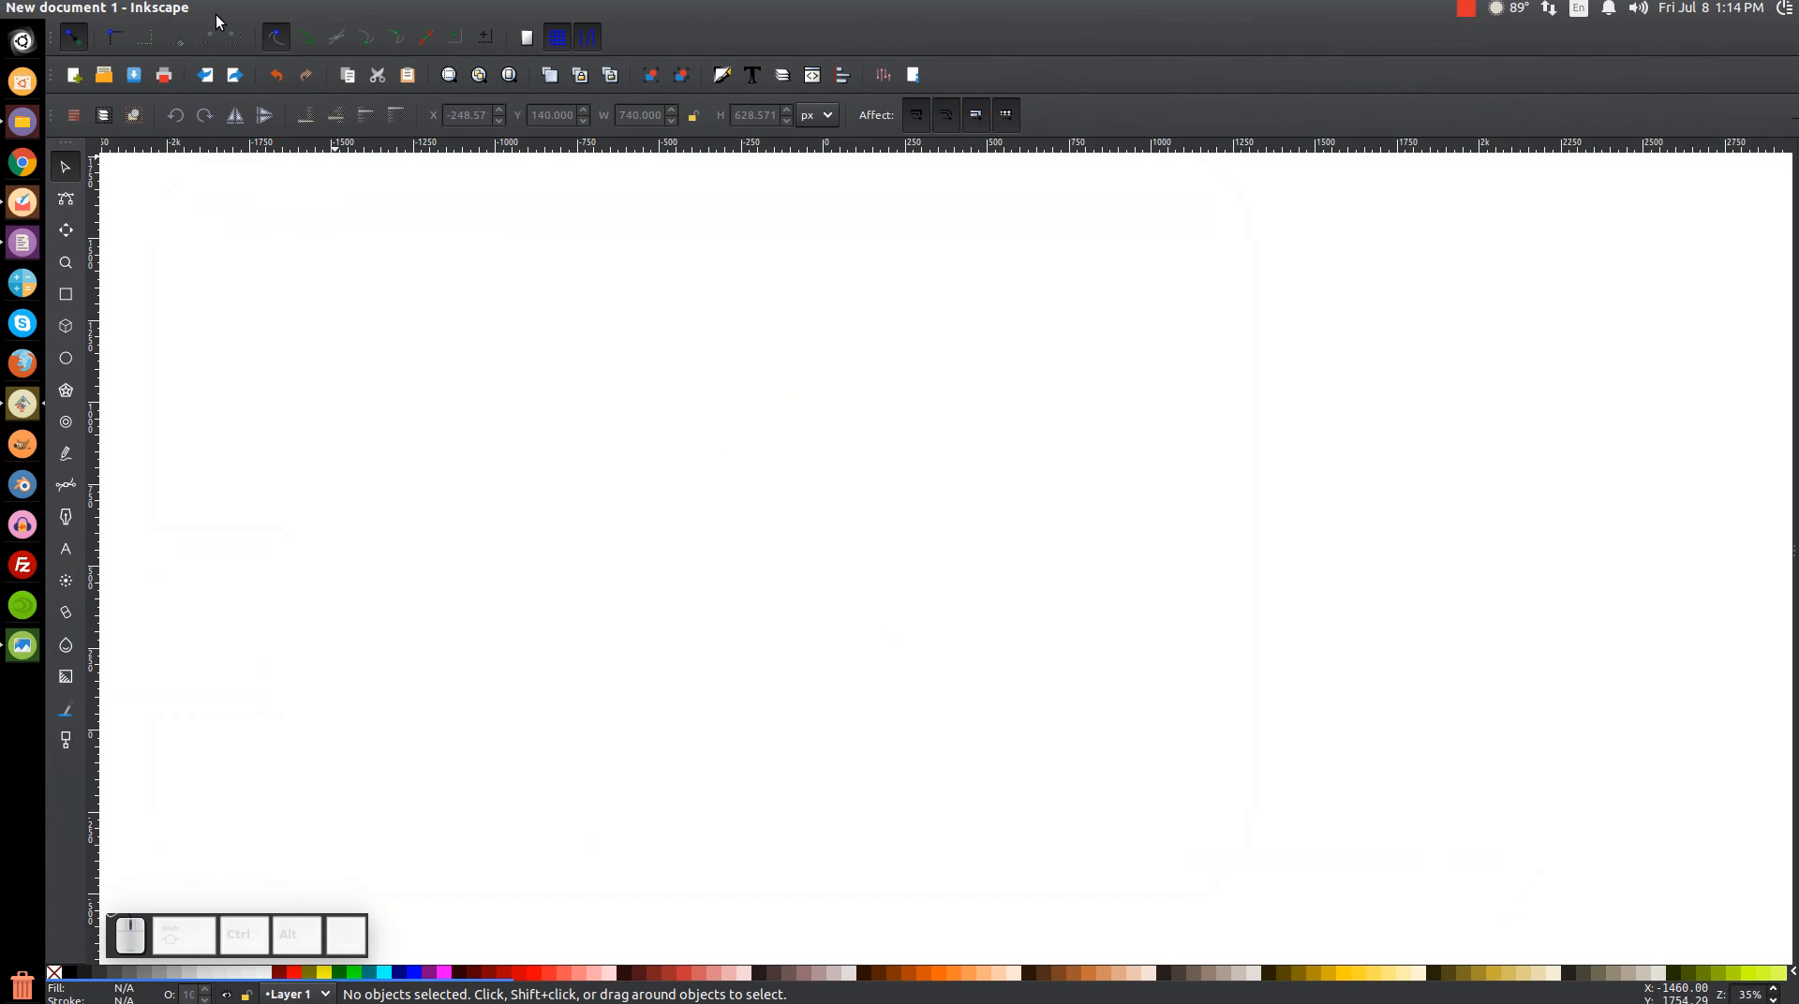
left_click(177, 9)
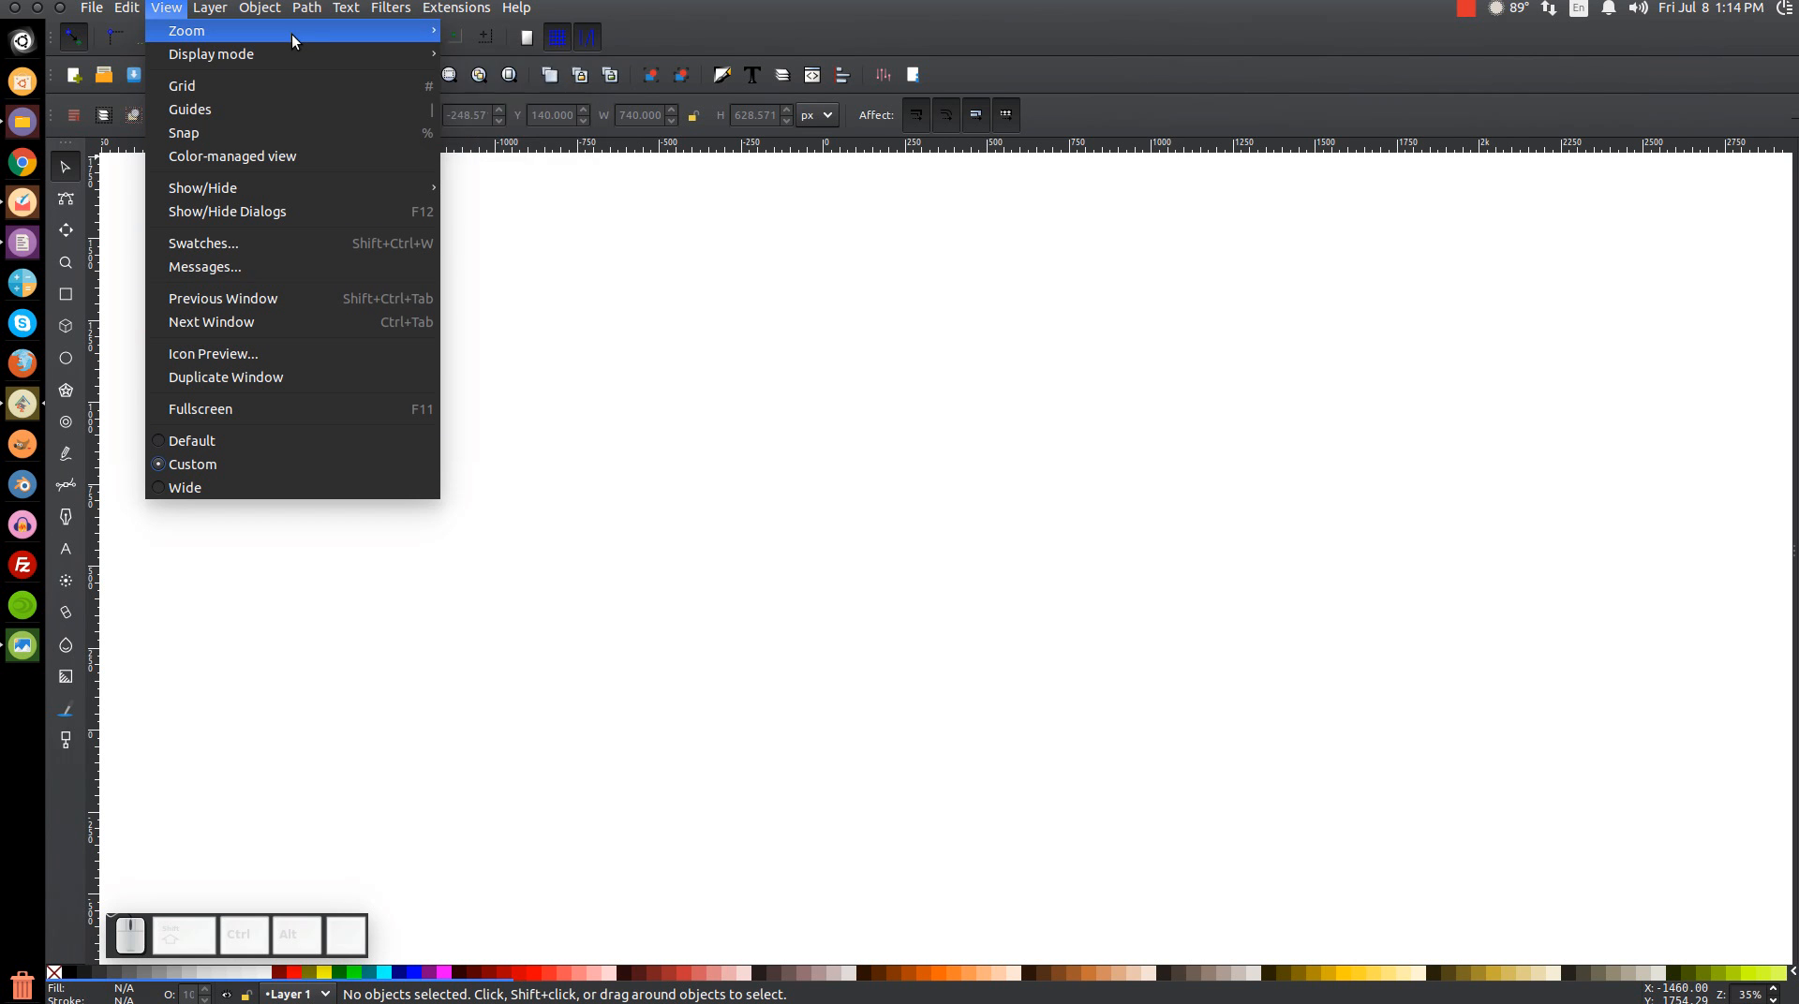
mouse_move(295, 32)
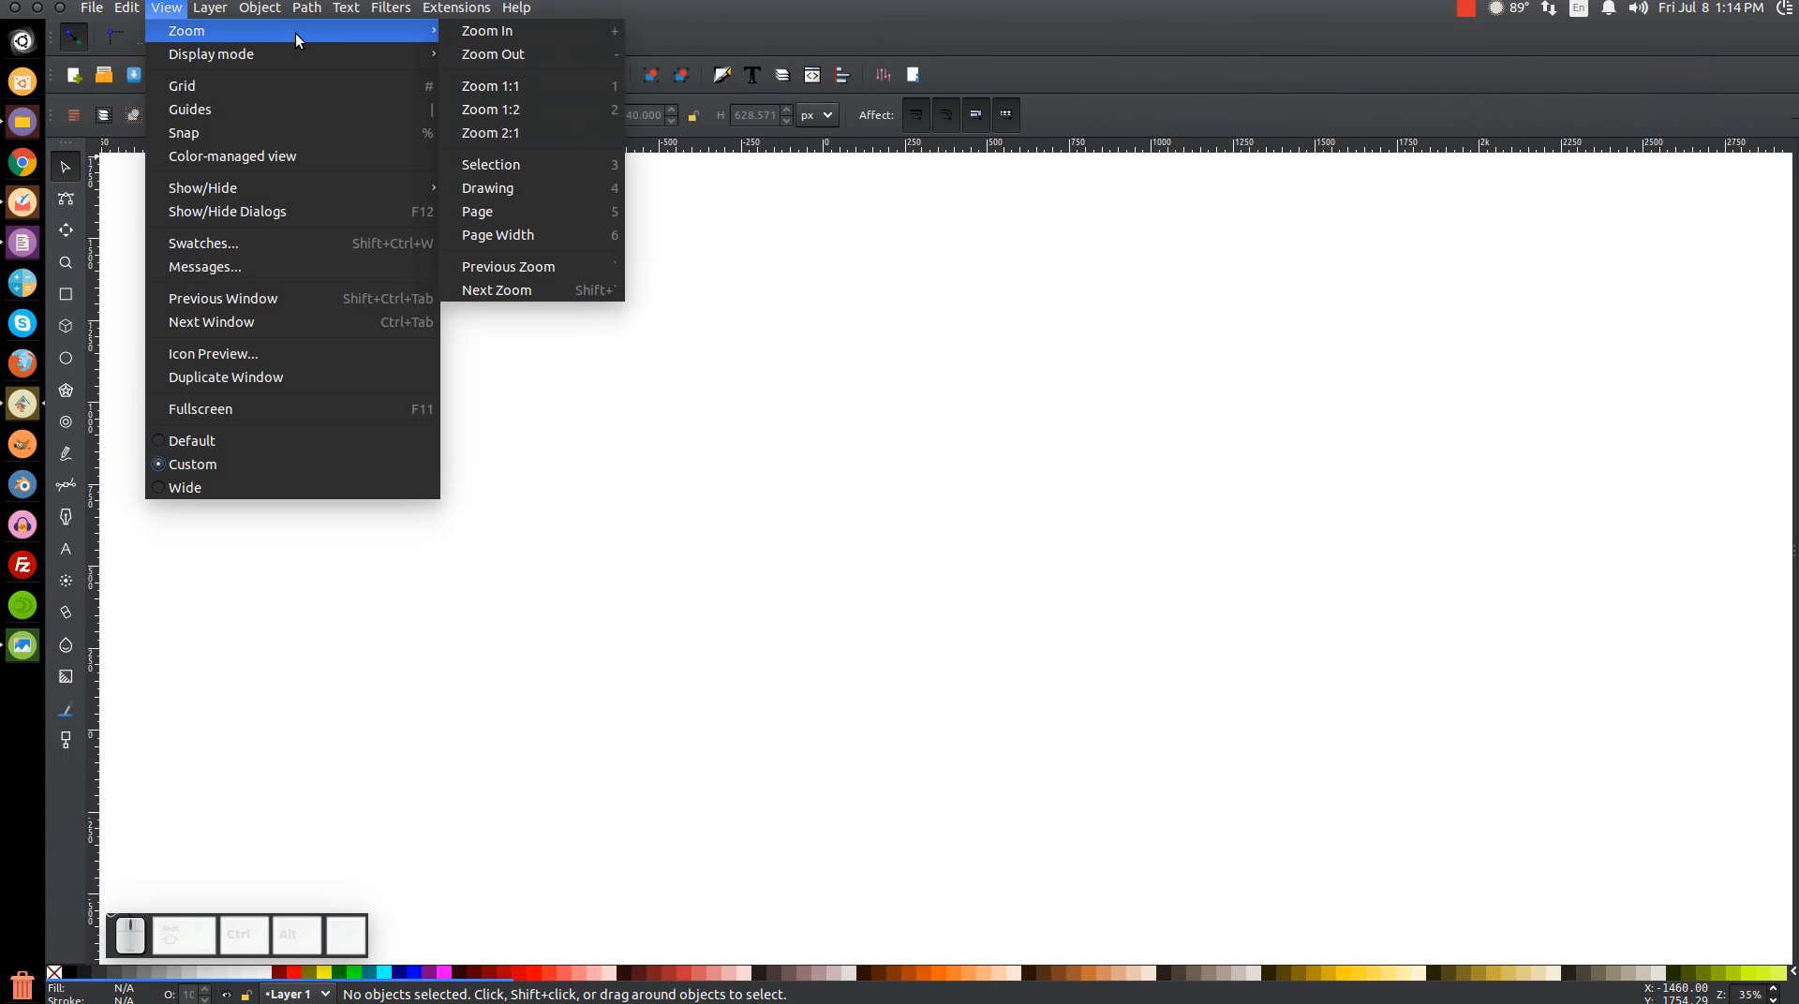
left_click(505, 87)
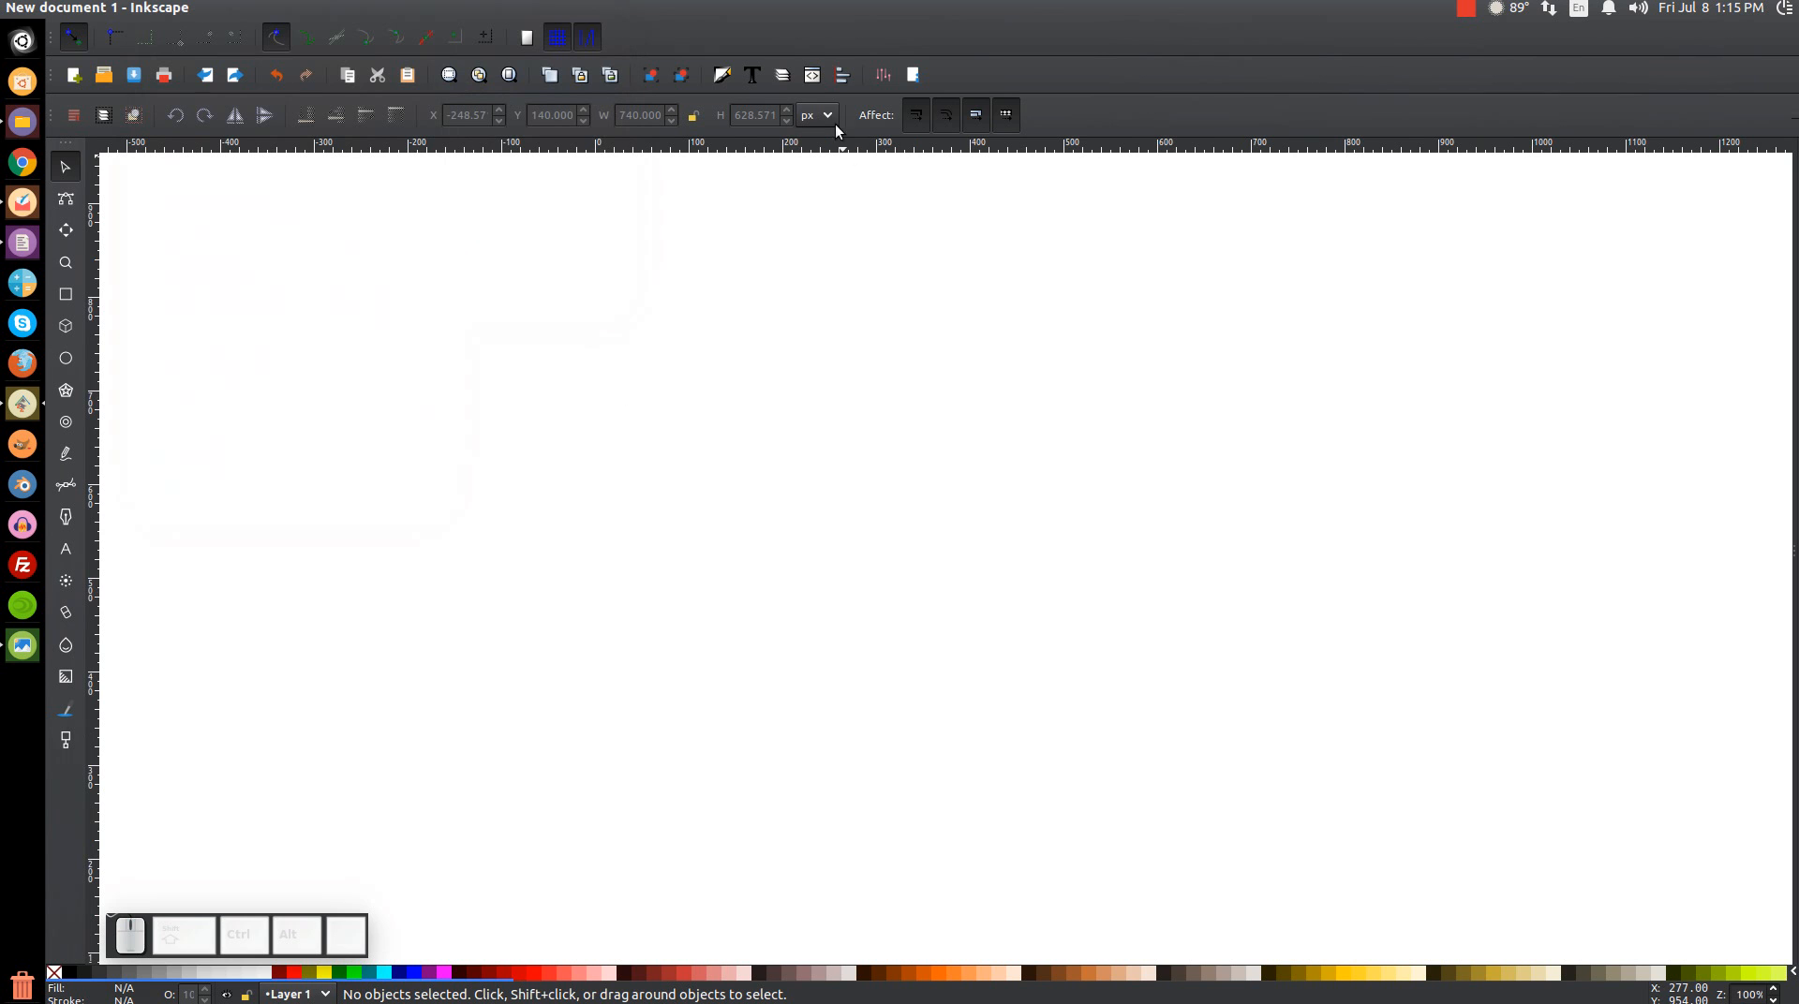
Show the Align and Distribute settings relative to Last selected, along with the Fill and Stroke settings
left_click(843, 83)
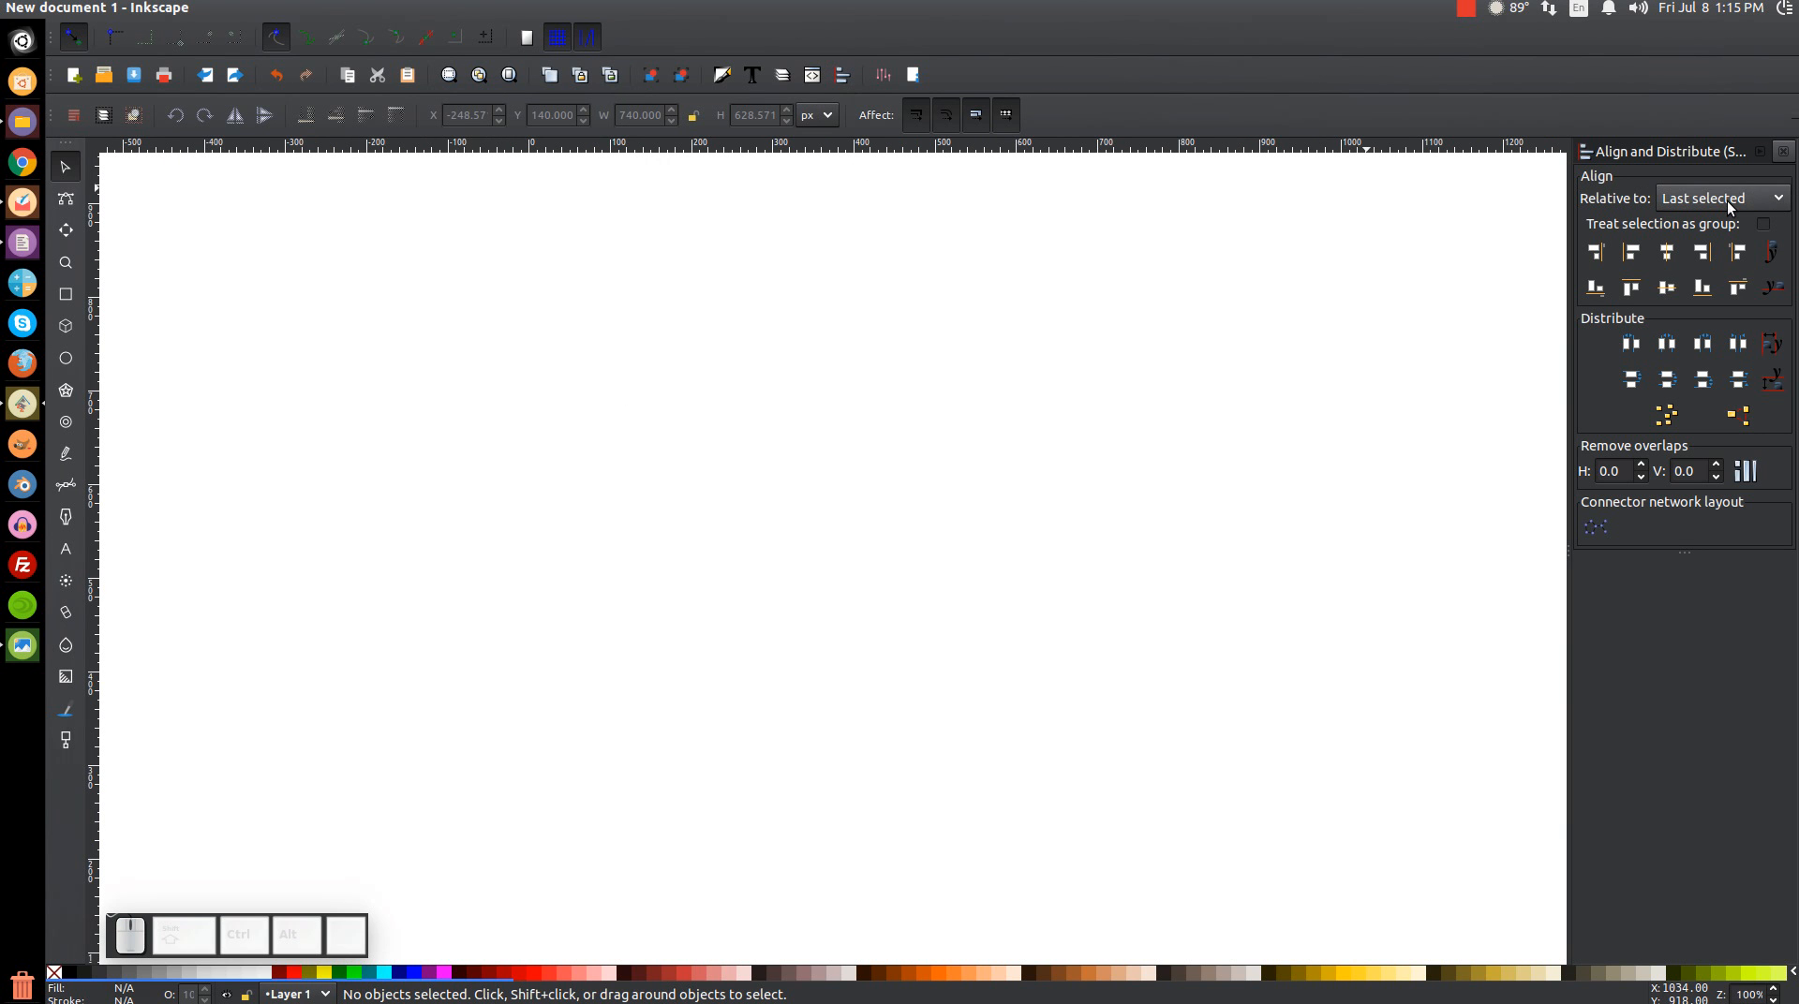
left_click(1727, 200)
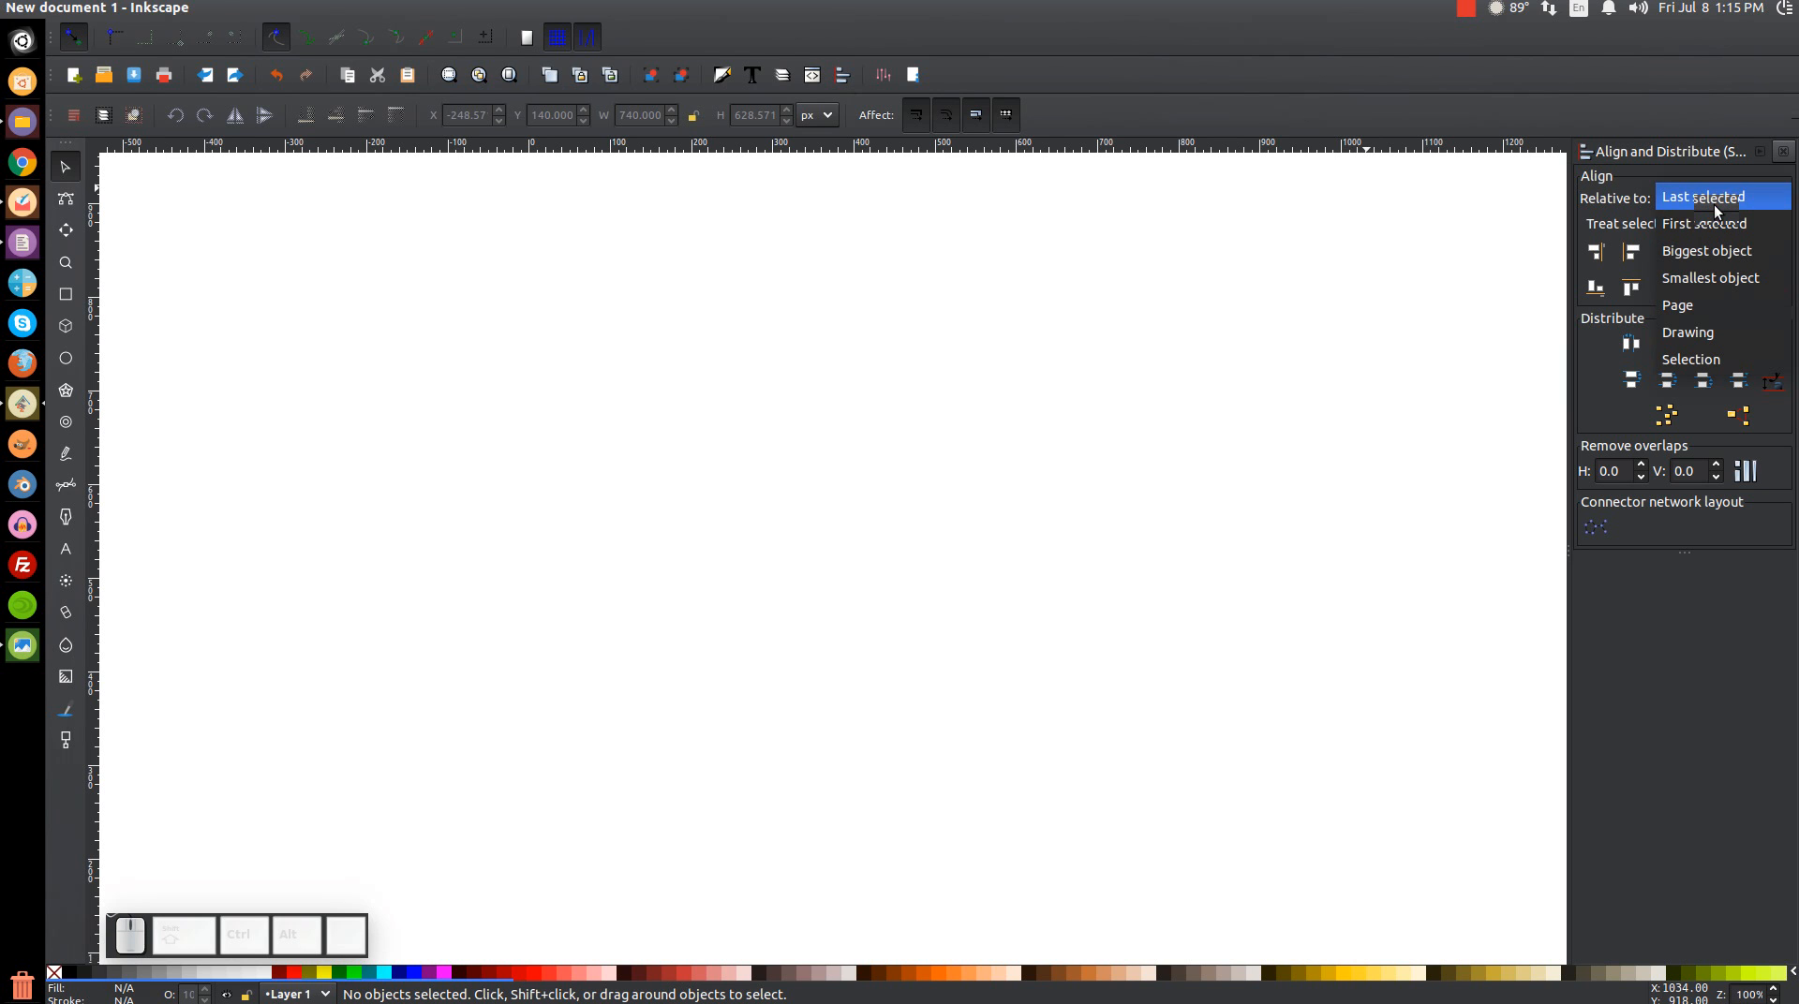
left_click(1714, 204)
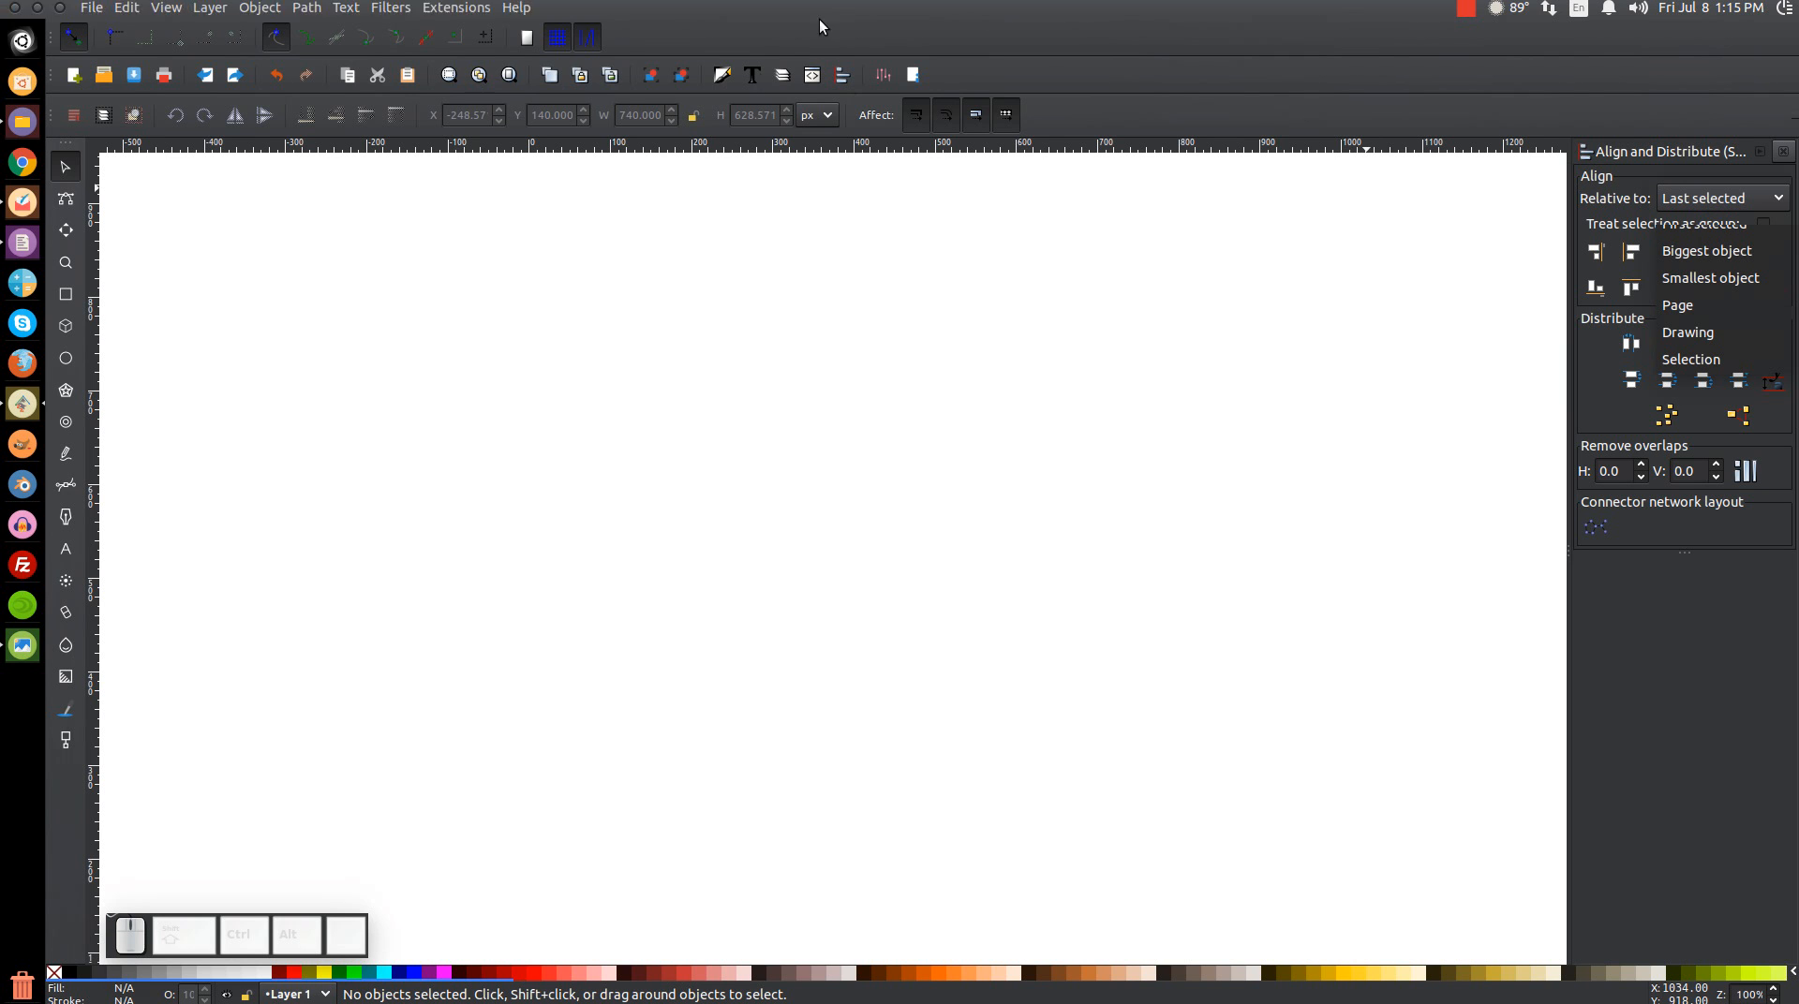
left_click(726, 79)
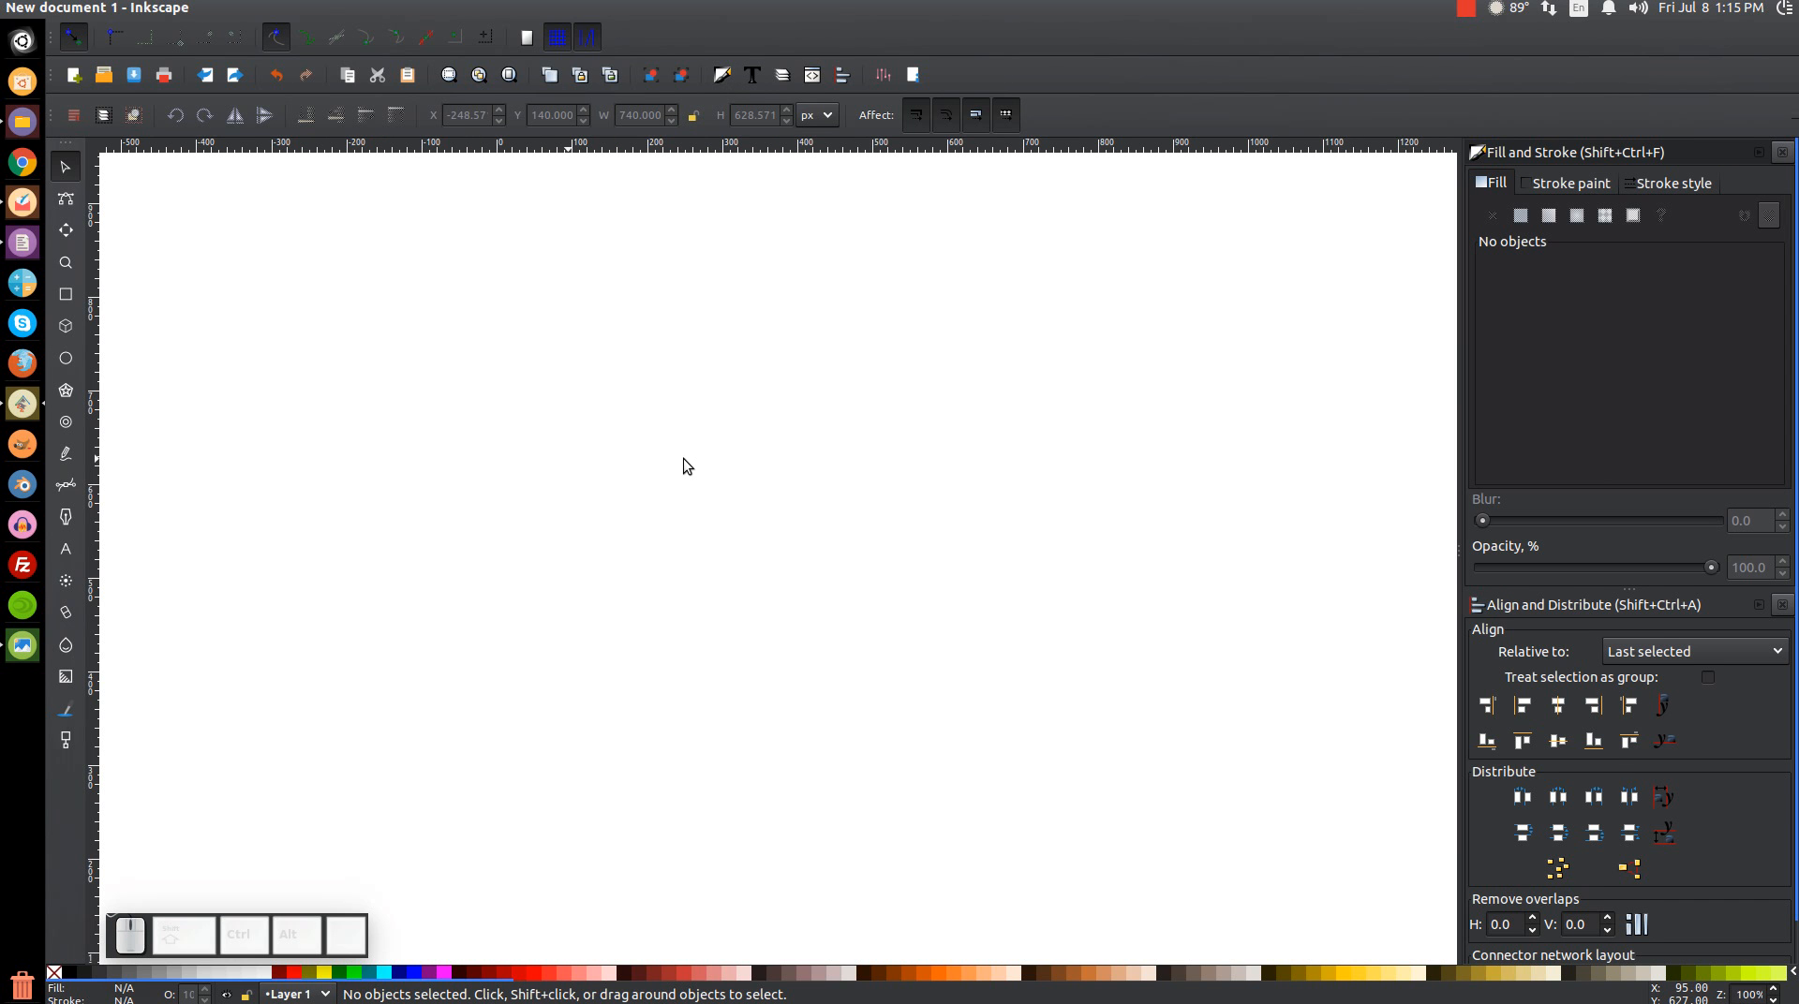
Draw a circle about 214 px across near the middle of the canvas and lower its opacity to about 56.6%
left_click(72, 356)
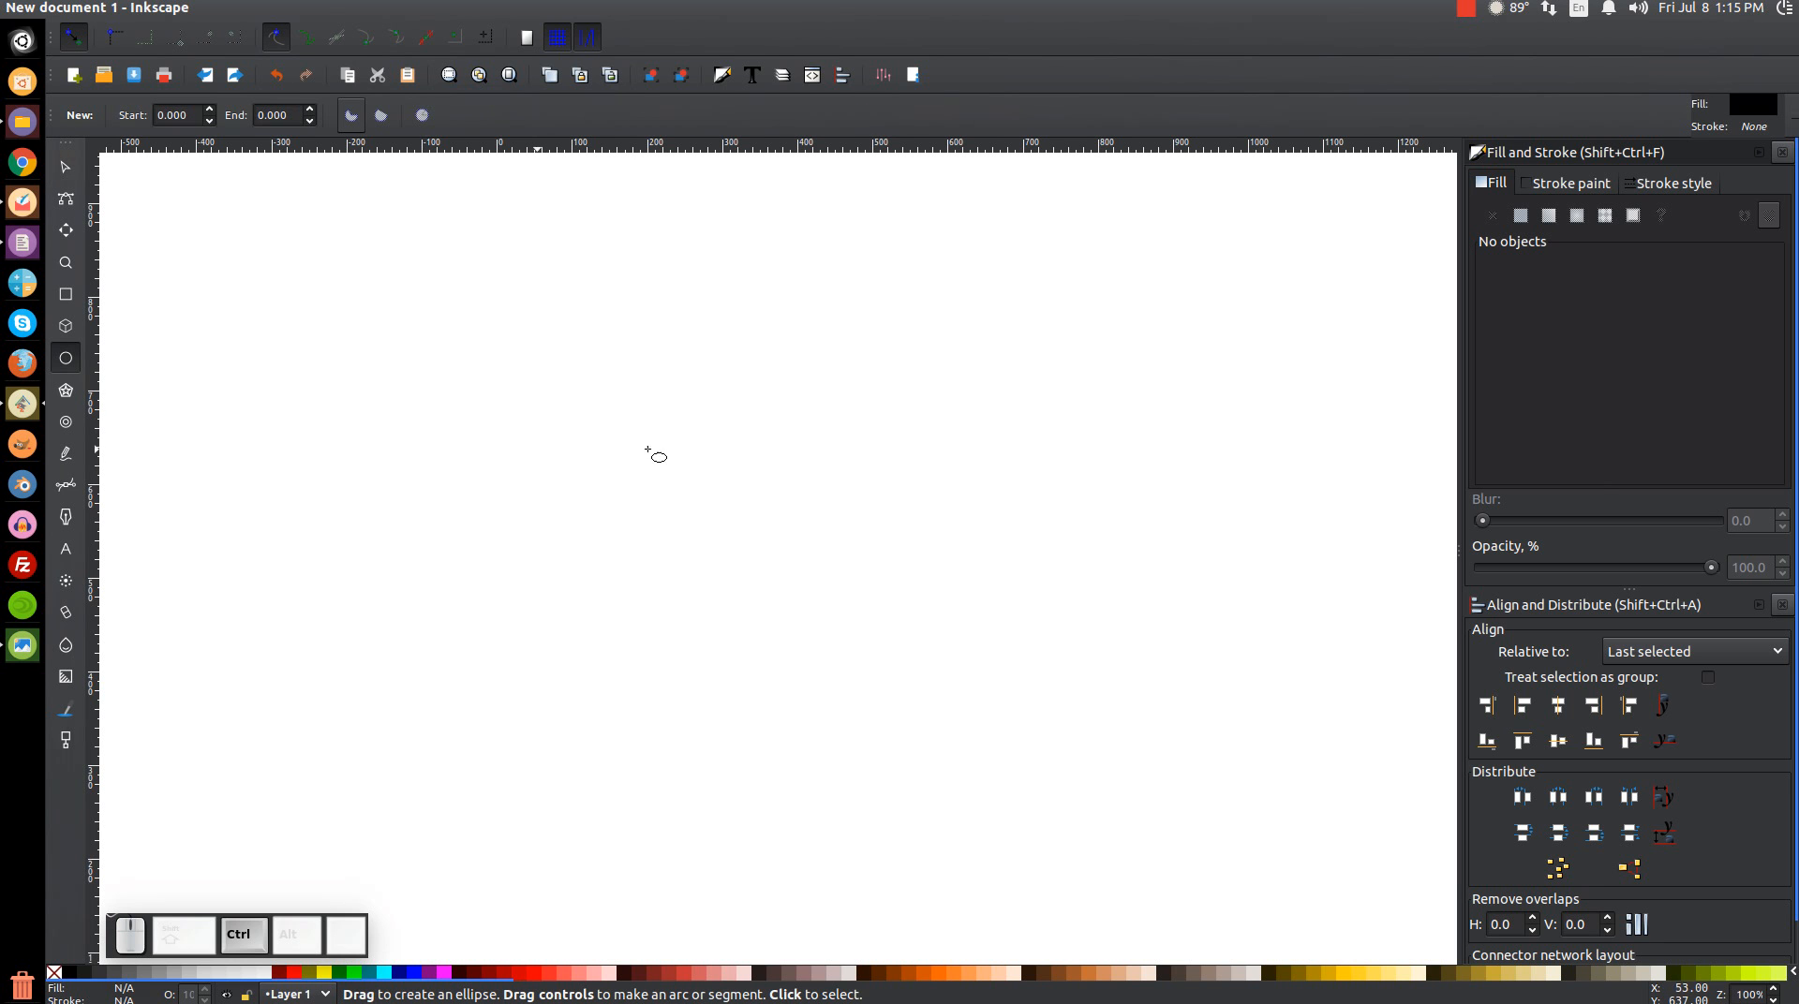
left_click_drag(671, 430, 782, 528)
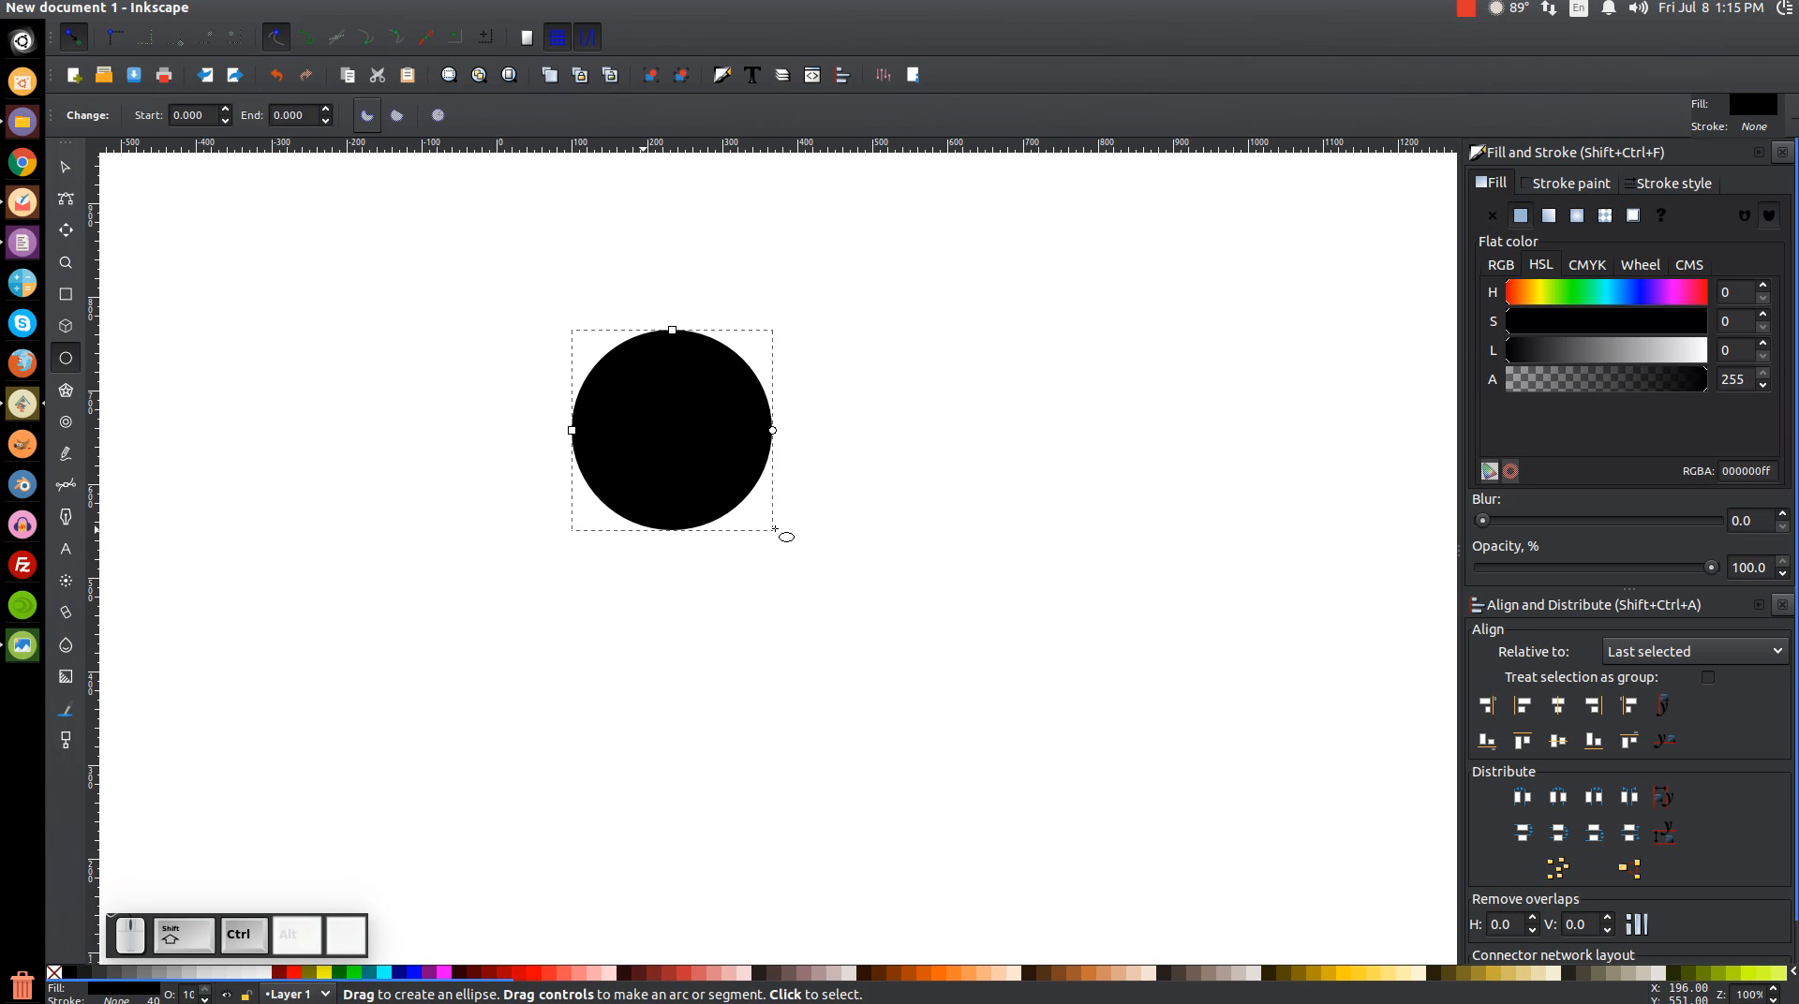
left_click(66, 167)
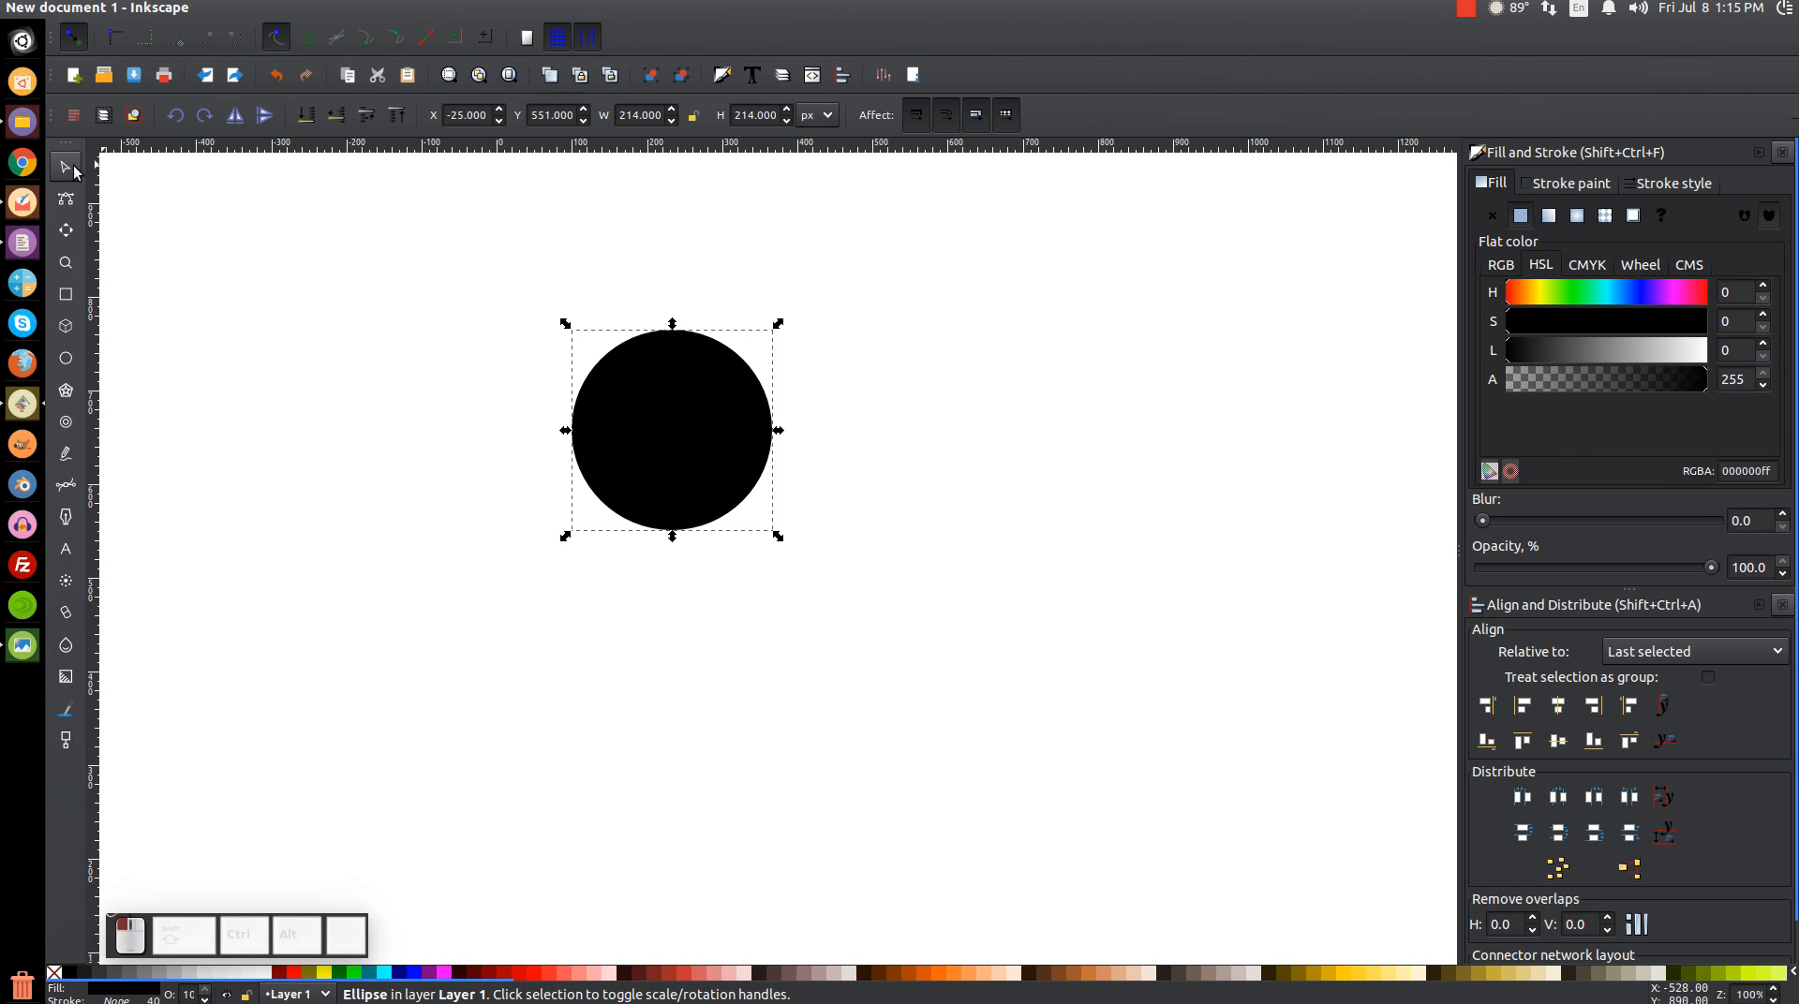
left_click_drag(648, 425, 720, 506)
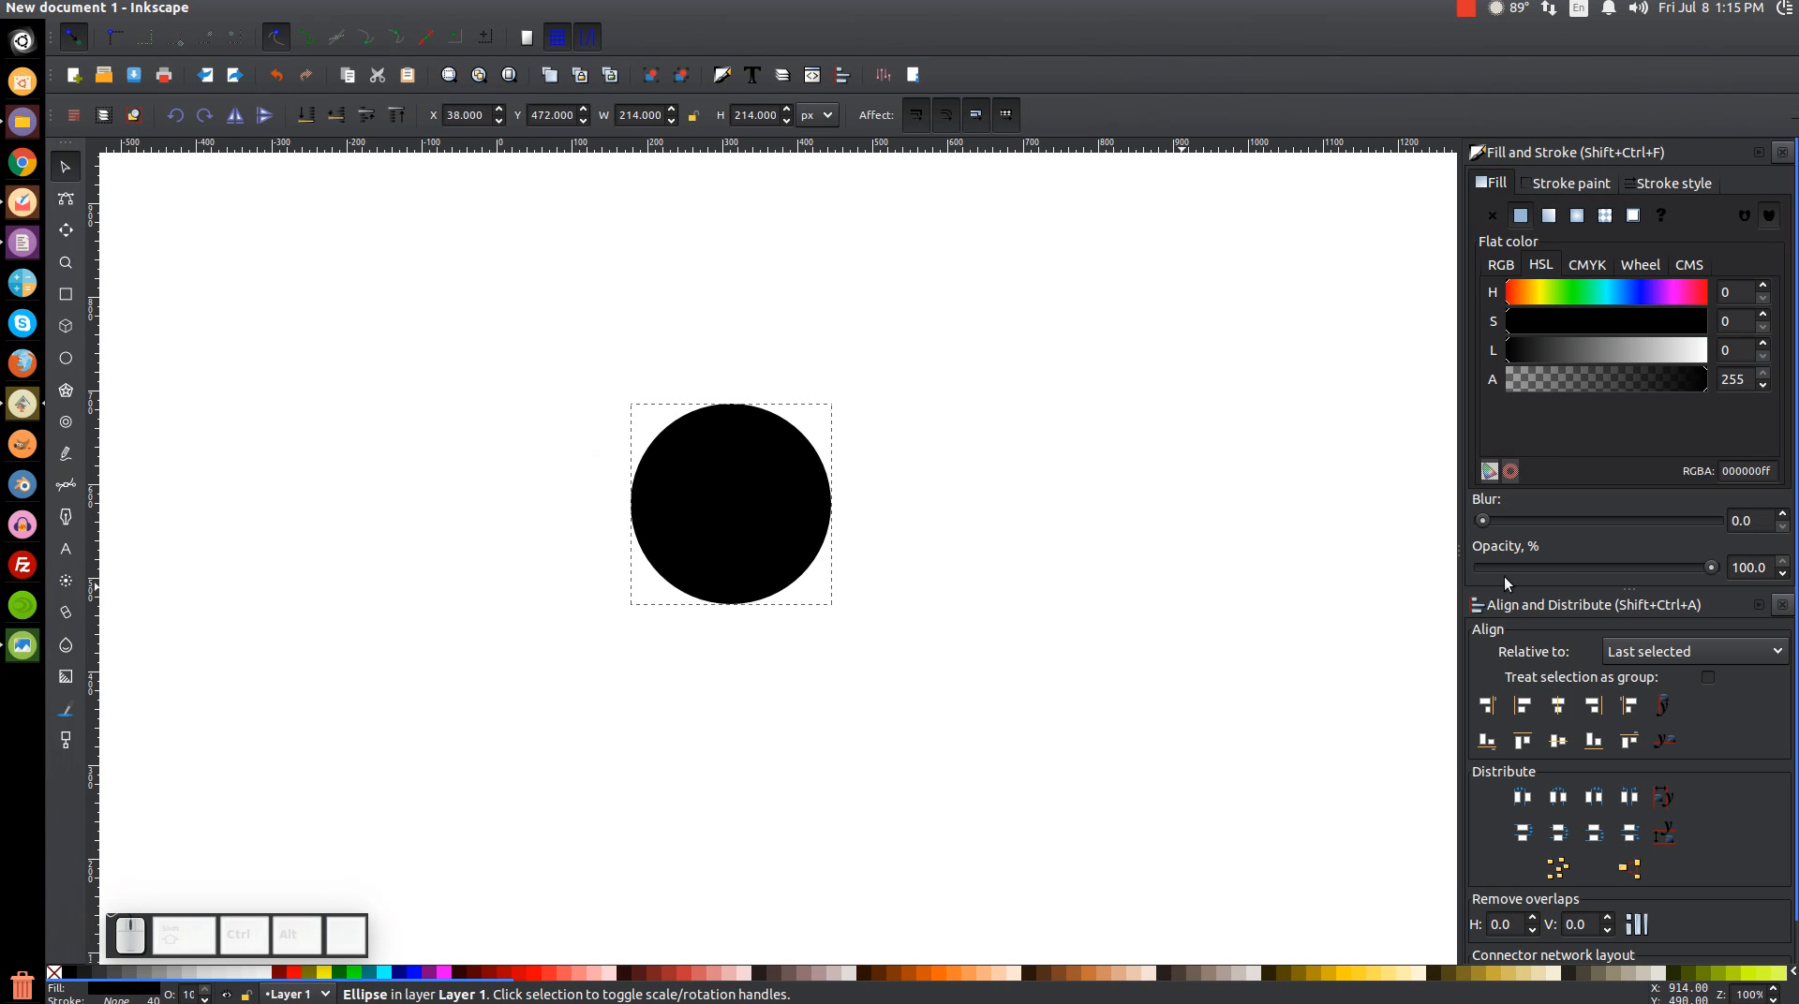
left_click_drag(1711, 567, 1607, 574)
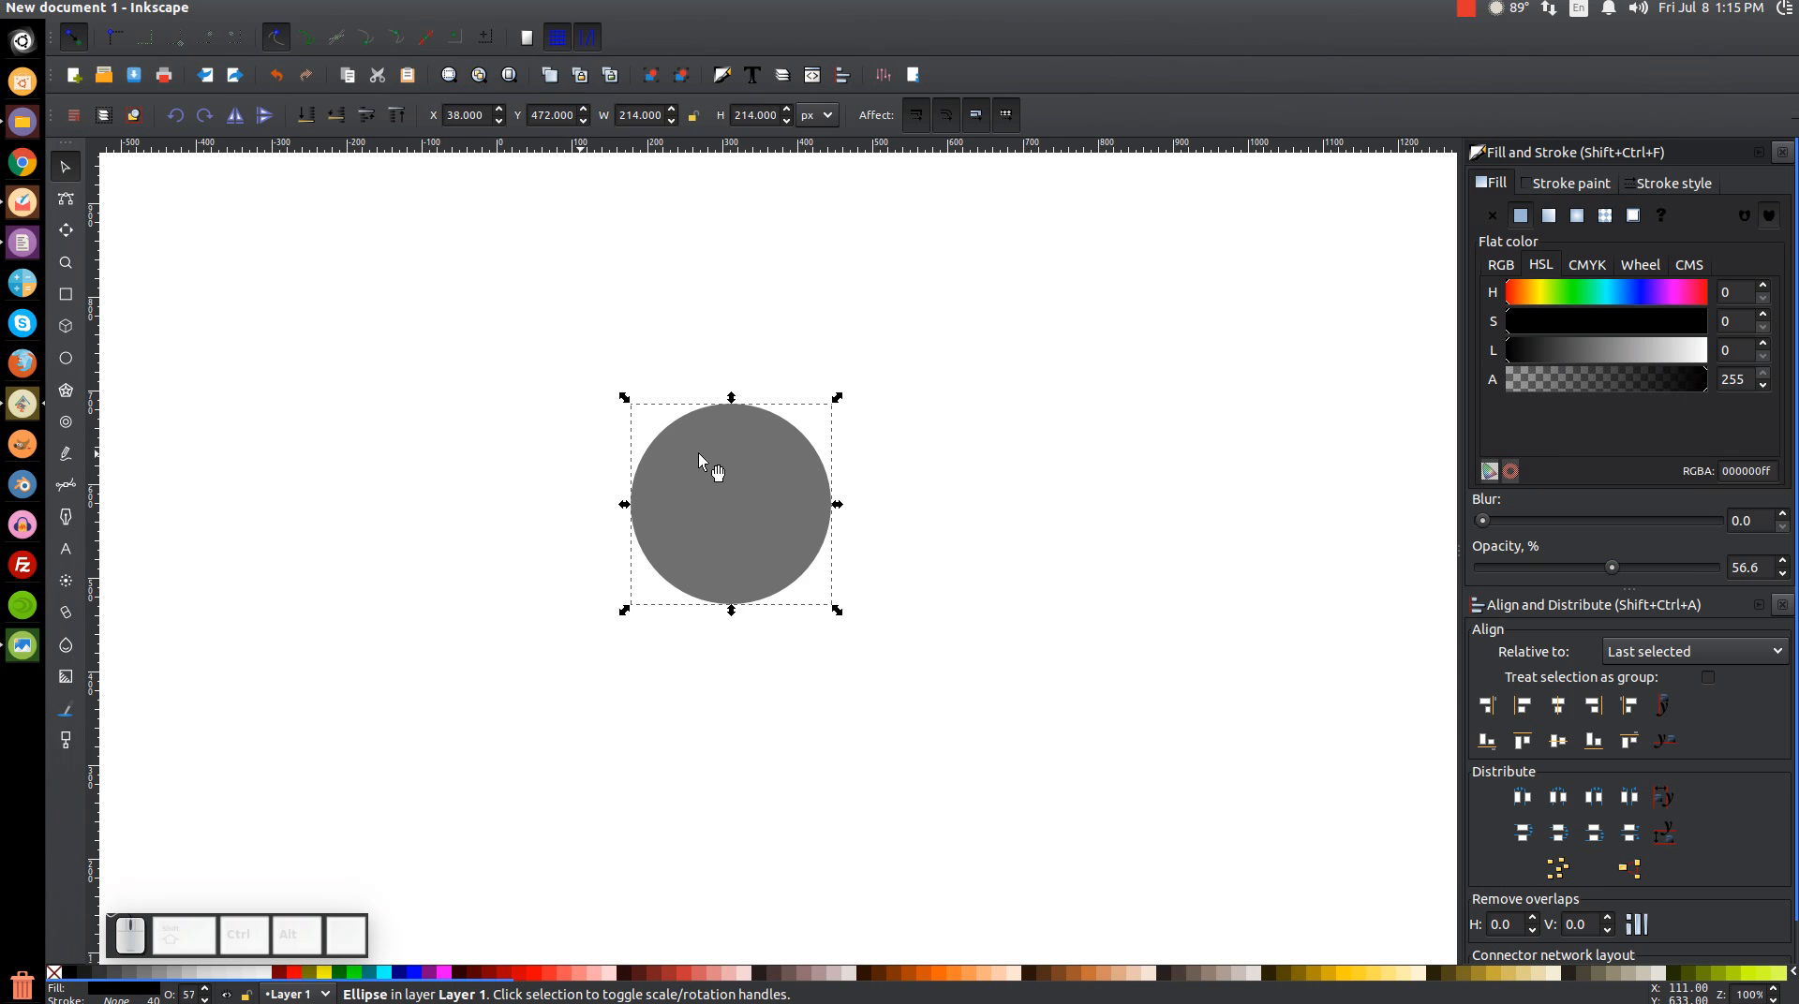
Duplicate the circle twice in place, filling the first copy red and the second copy green
right_click(759, 480)
left_click(802, 633)
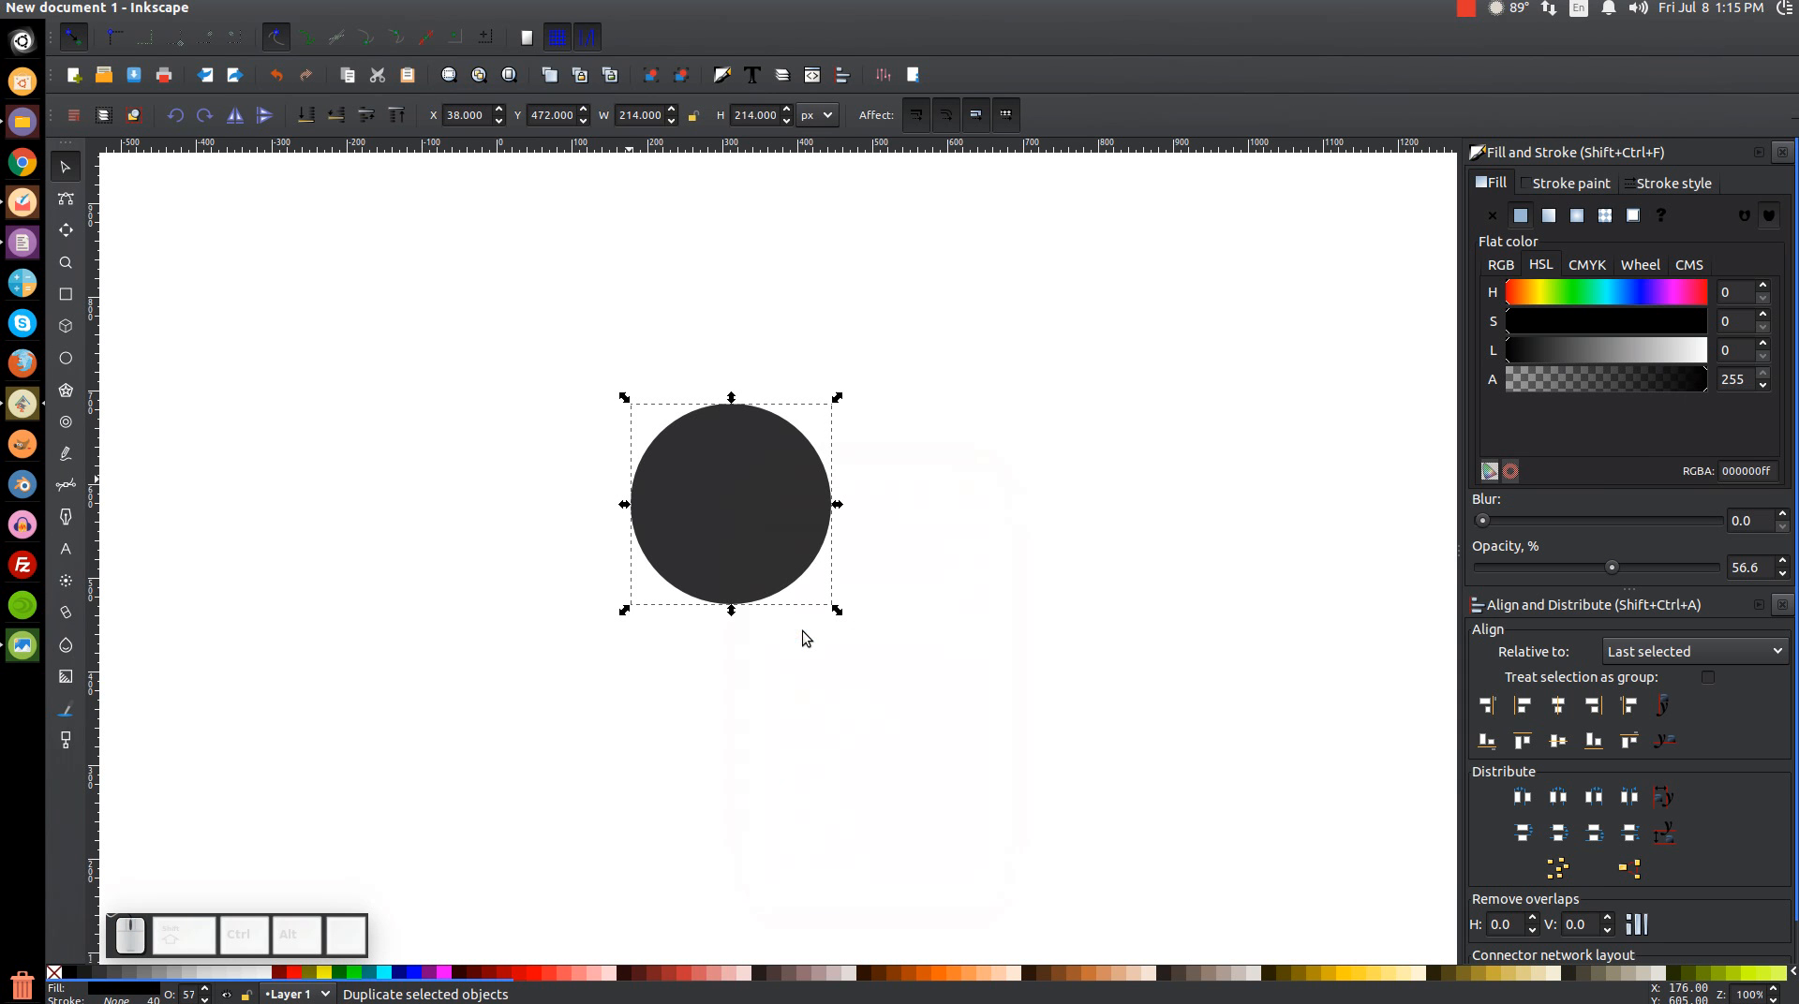
left_click(293, 974)
right_click(762, 466)
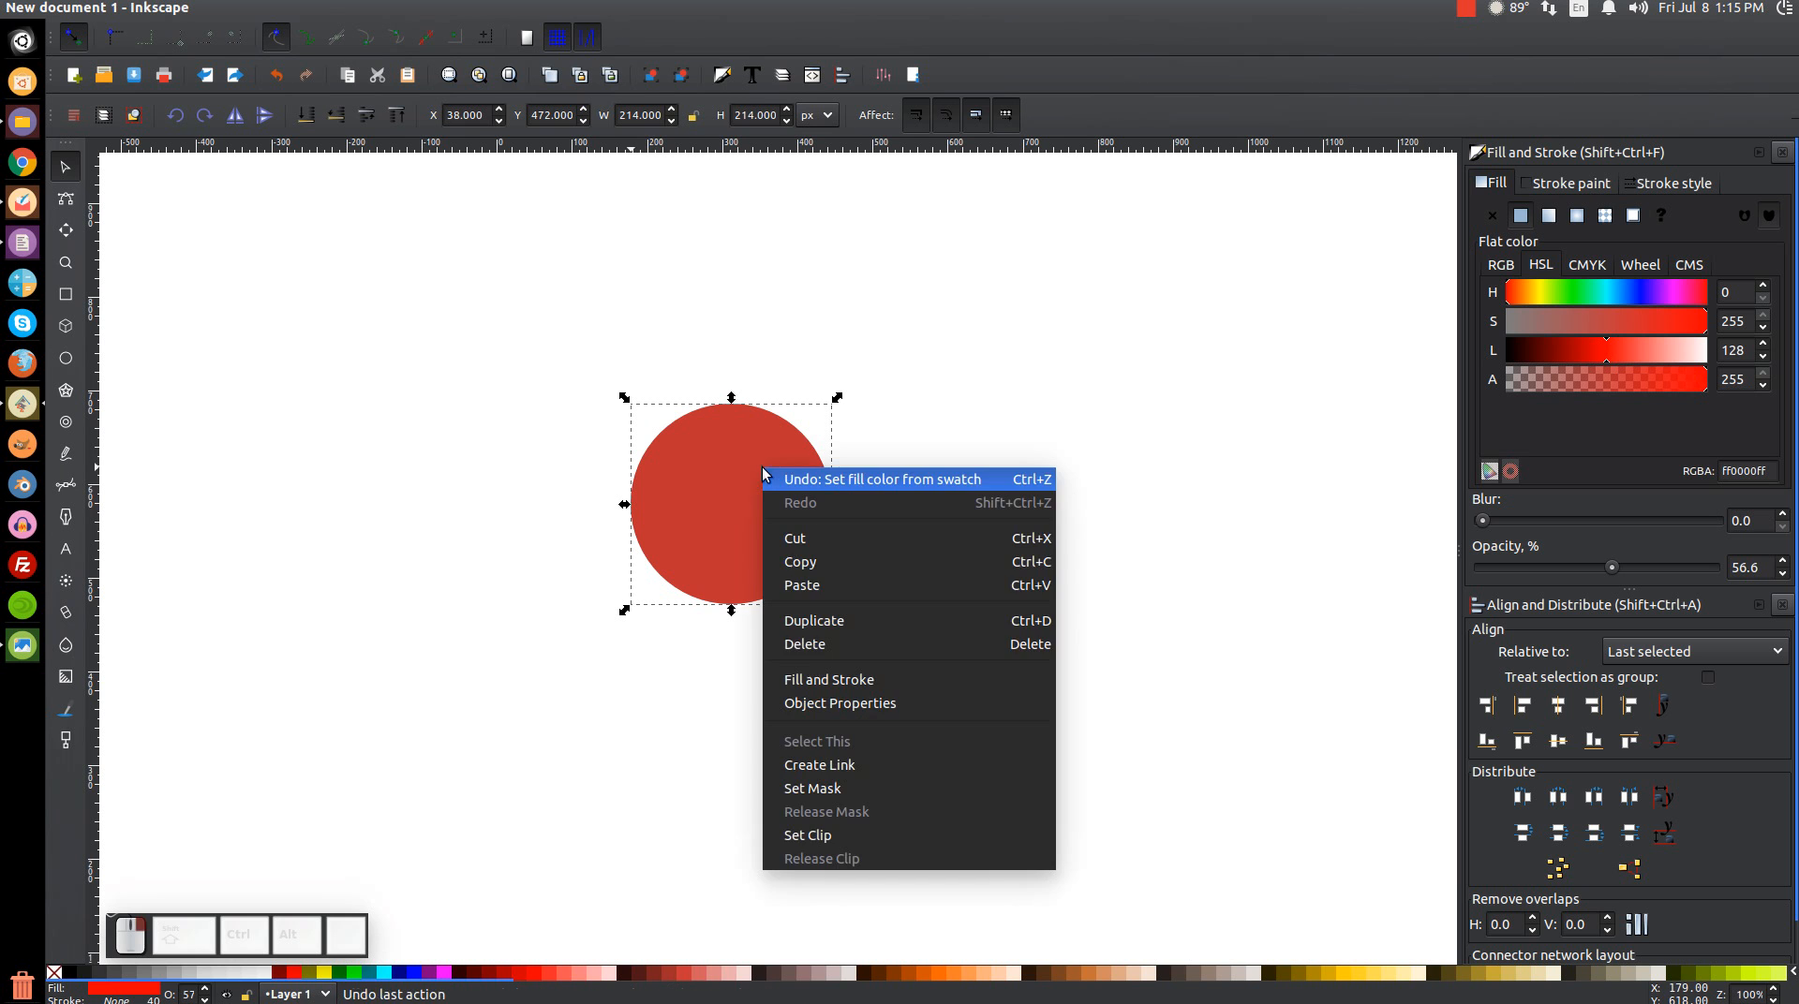
left_click(836, 633)
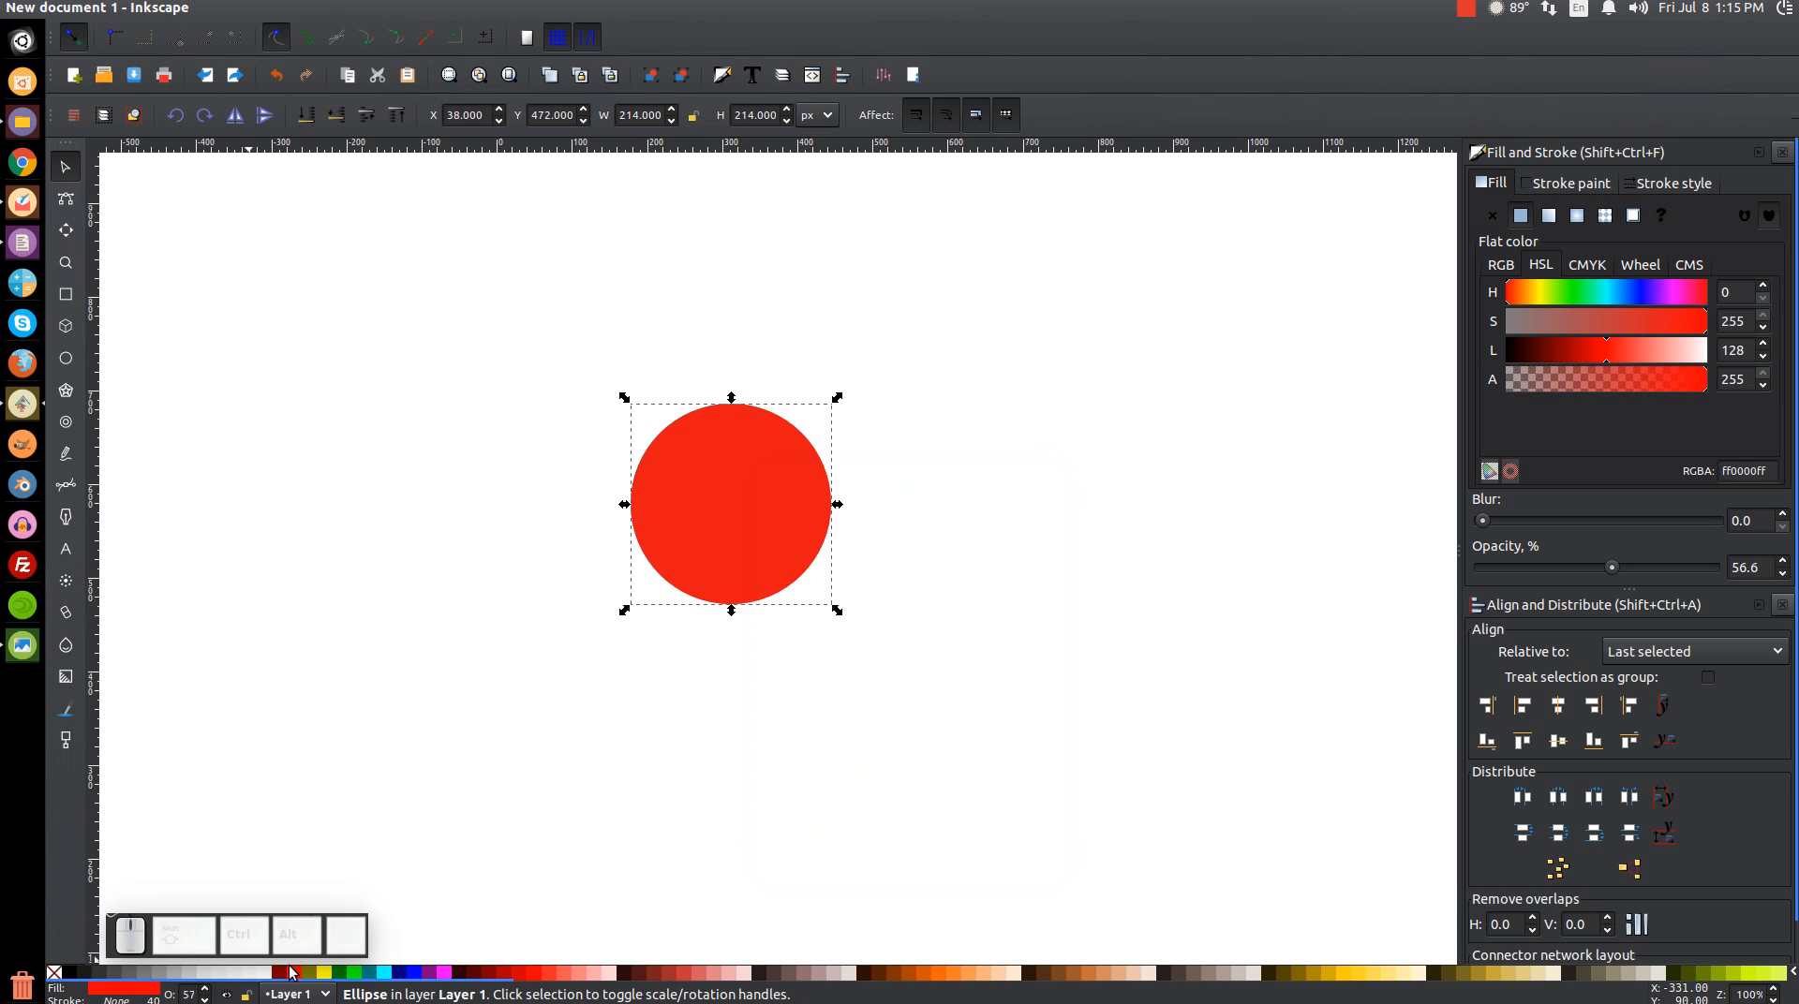
left_click(361, 974)
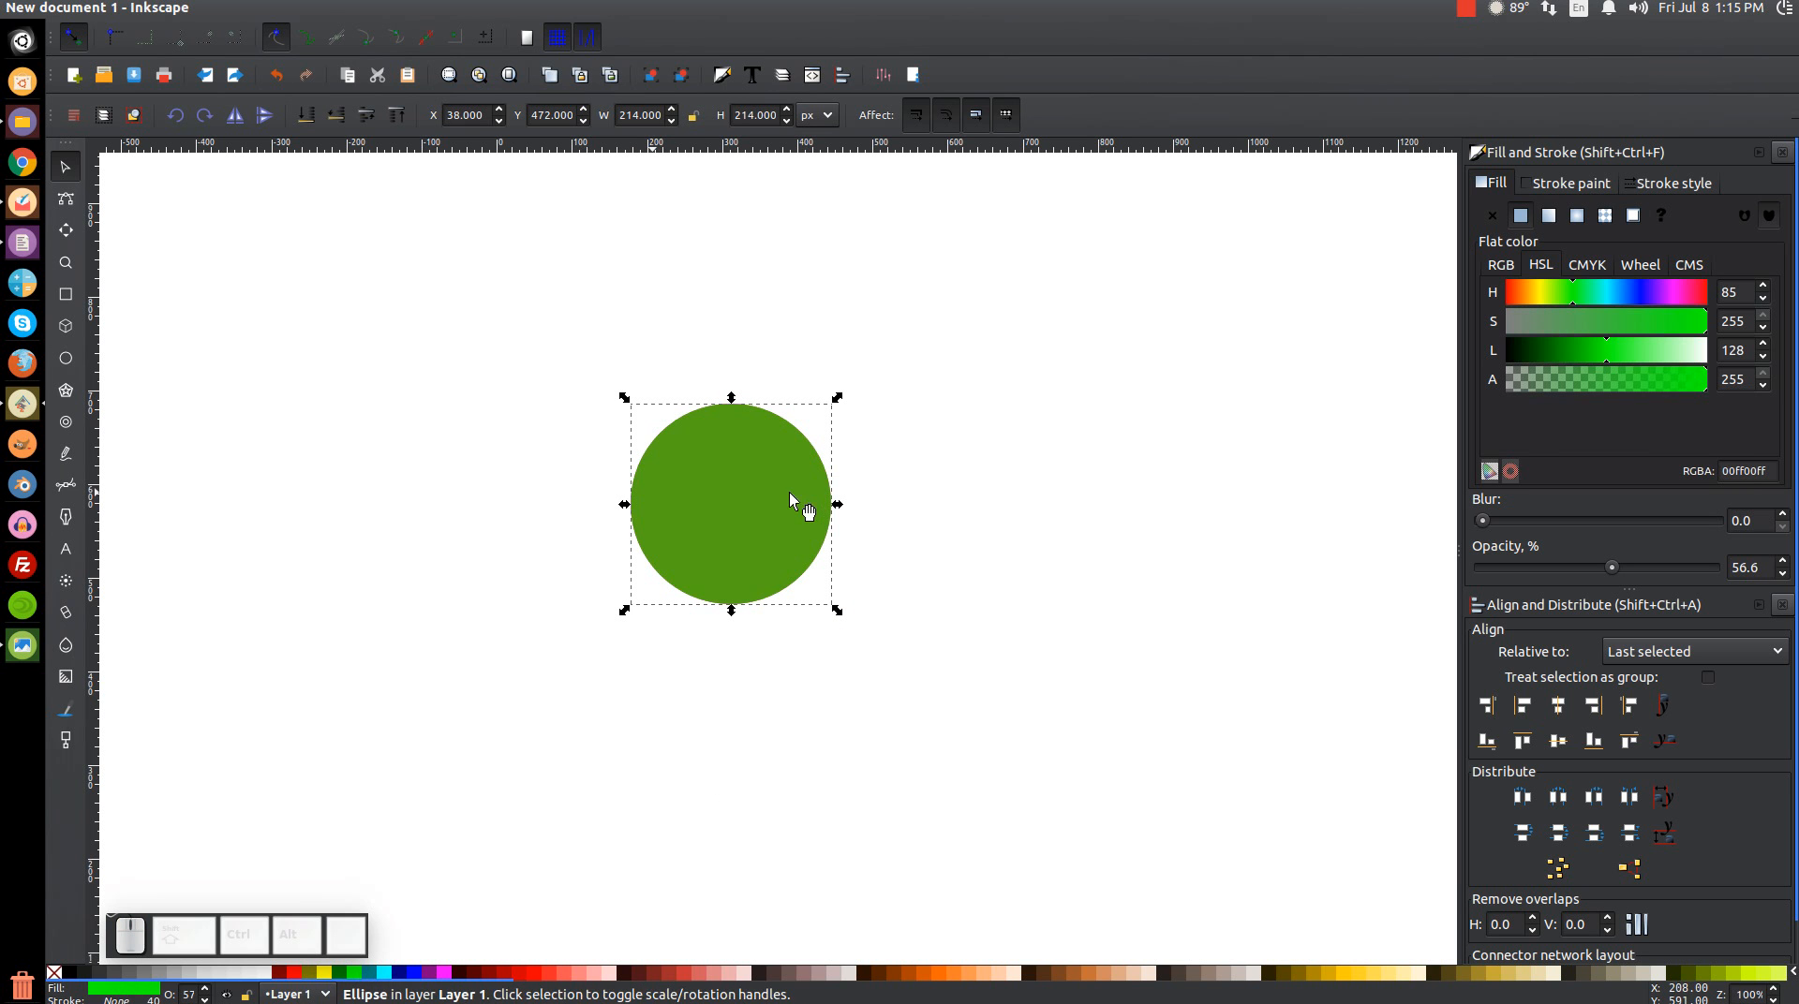
Scale the green circle down proportionally to about 175 px, letting it slightly overhang the right edge of the red circle
key("ctrl")
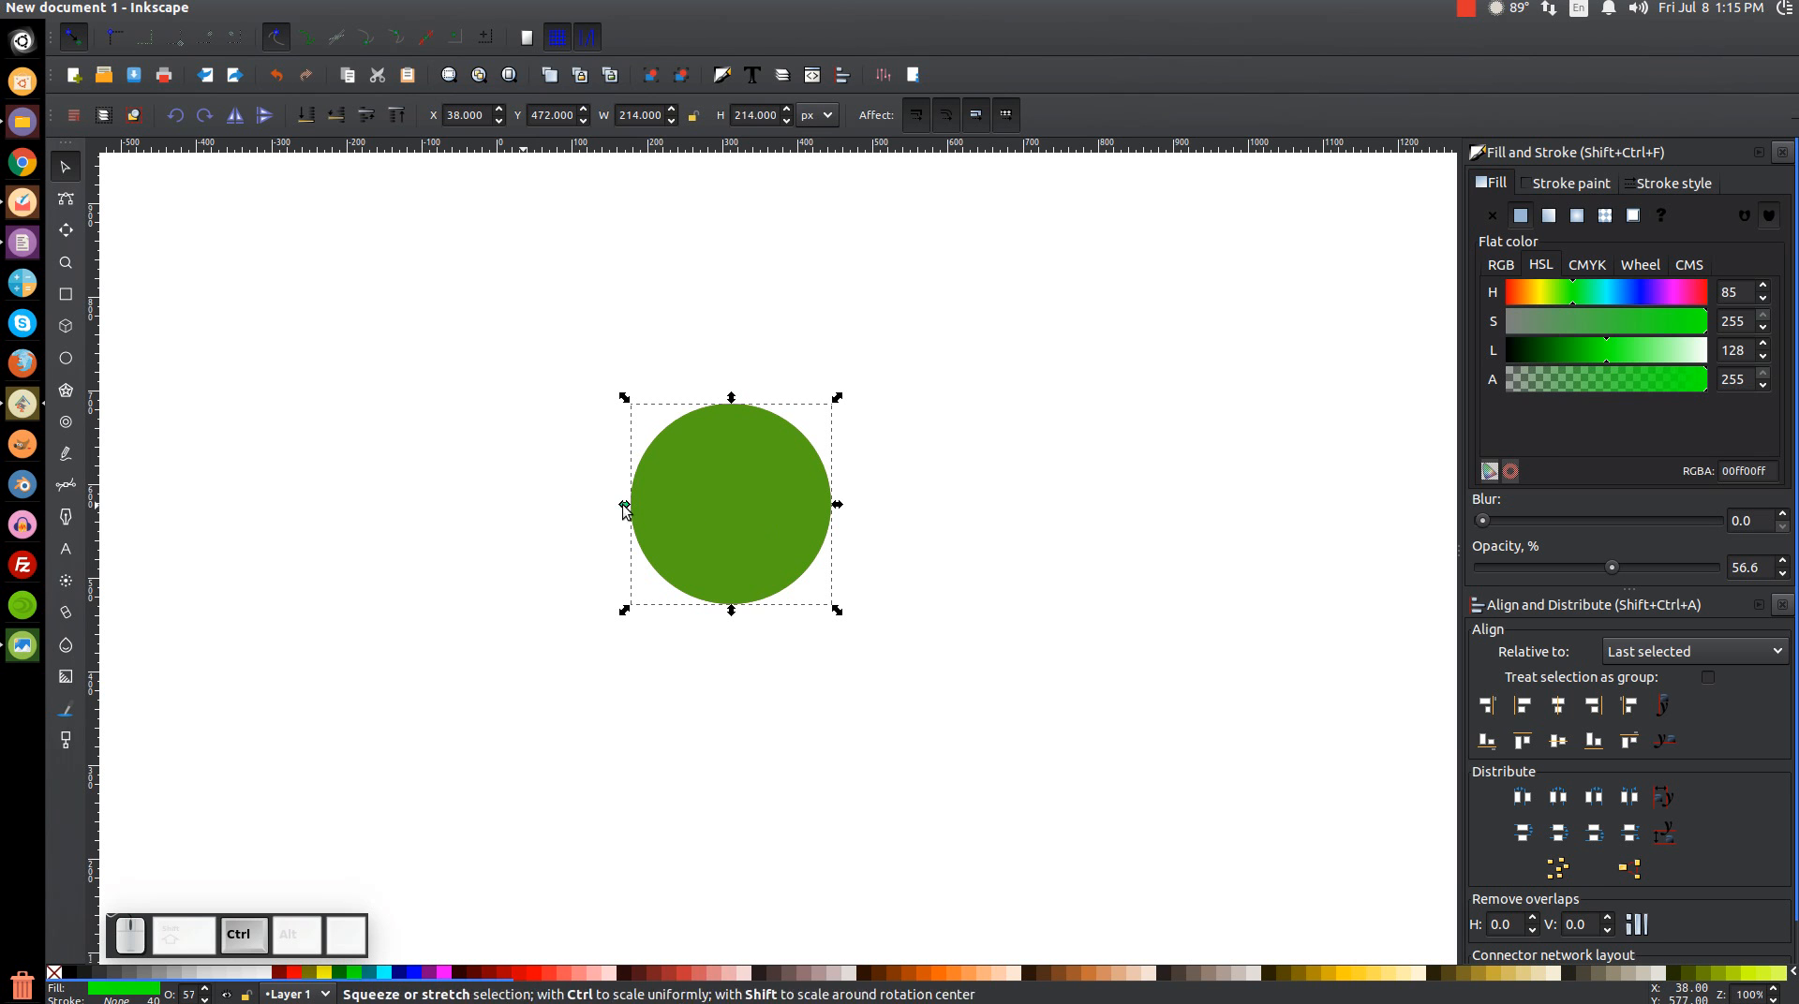
left_click_drag(620, 504, 666, 512)
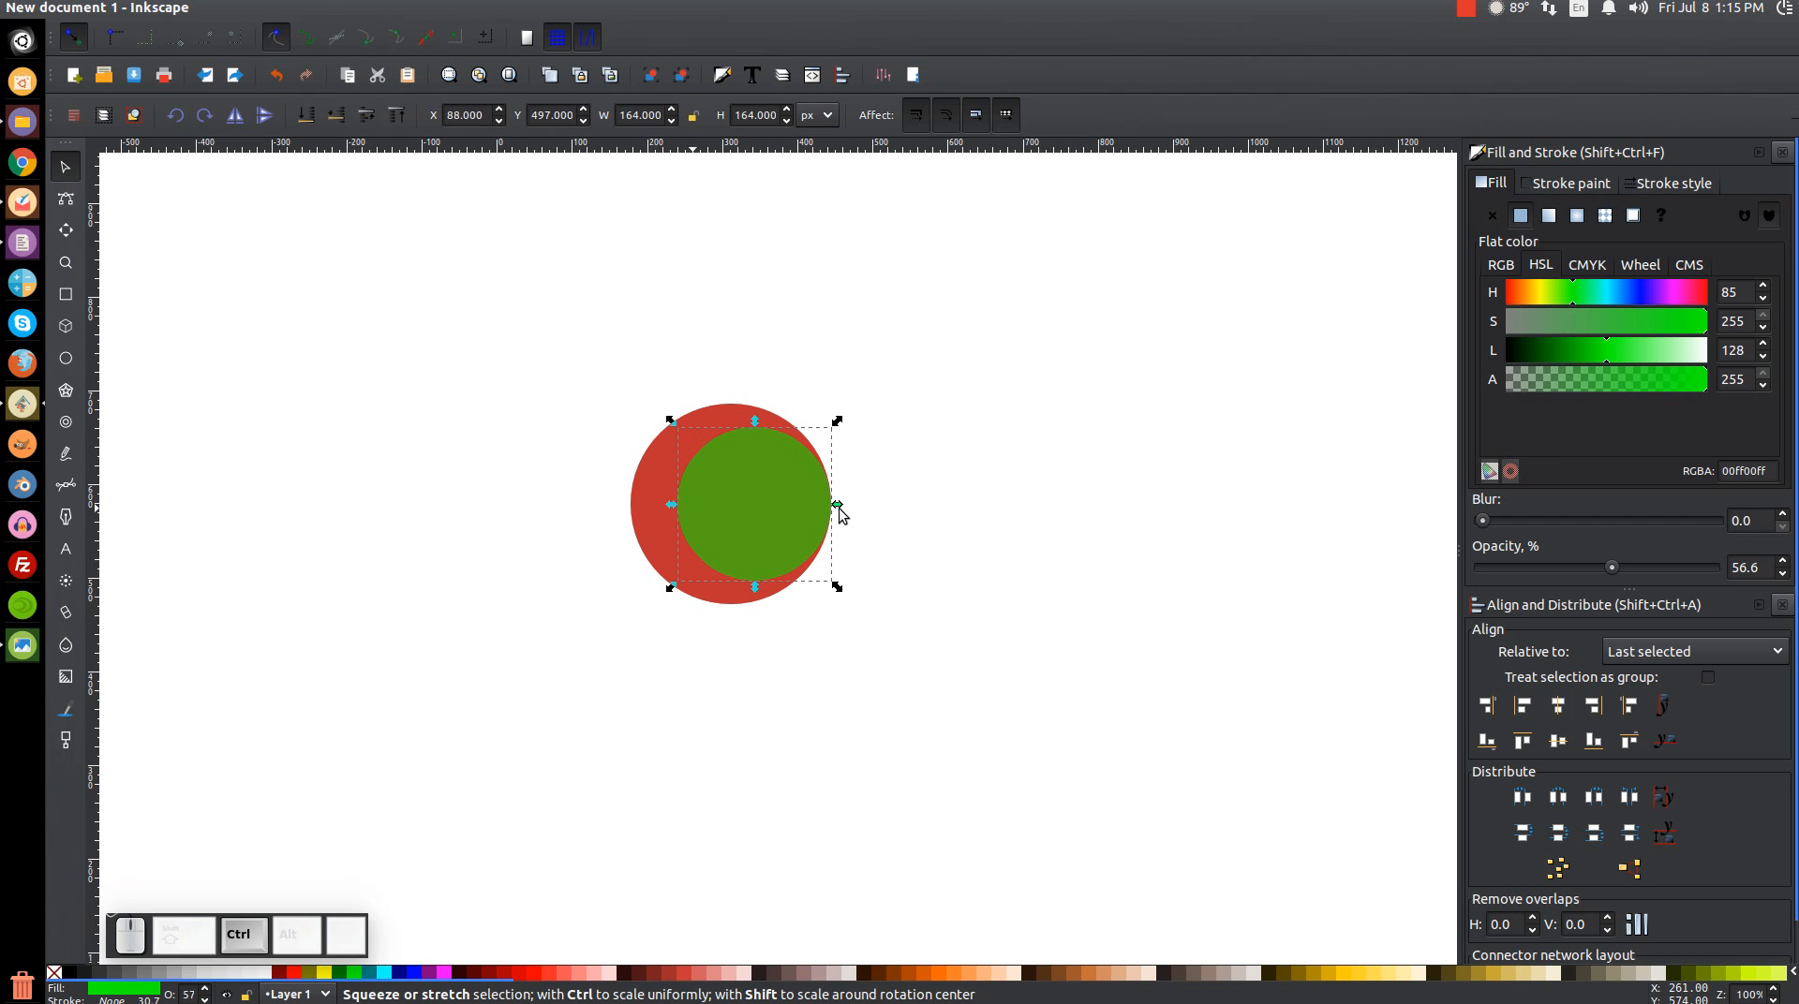
left_click_drag(840, 506, 845, 507)
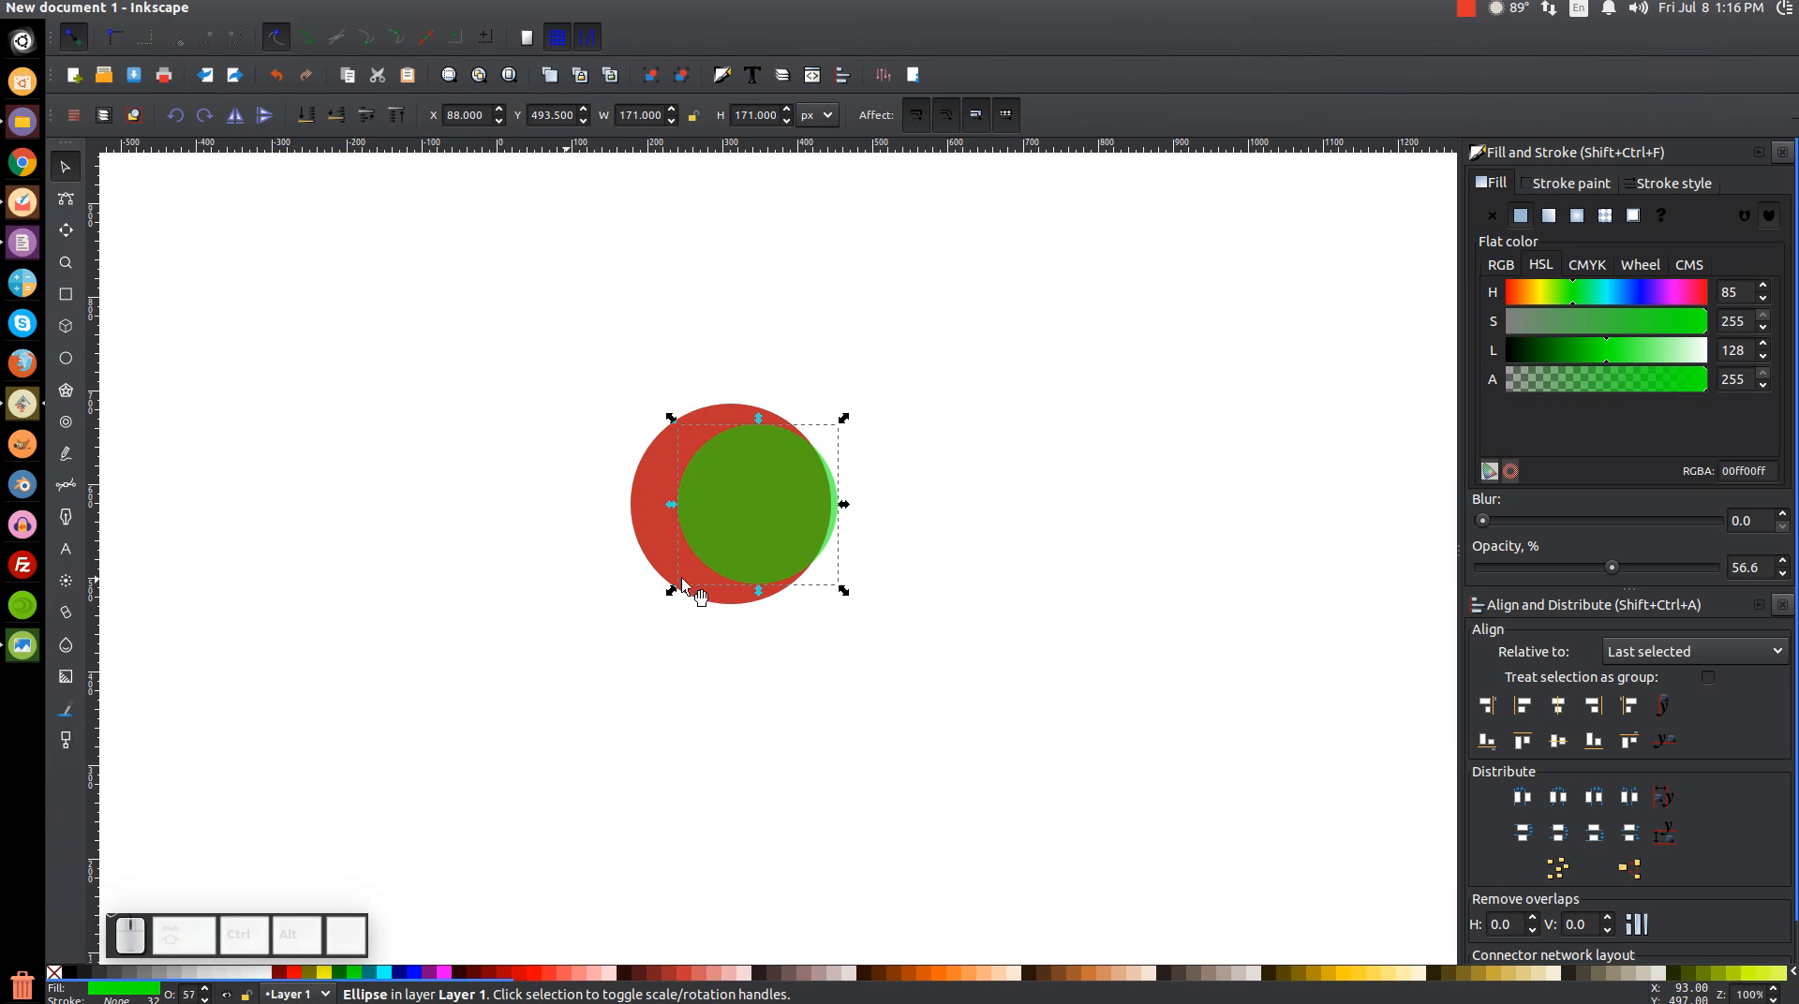
left_click_drag(670, 504, 667, 503)
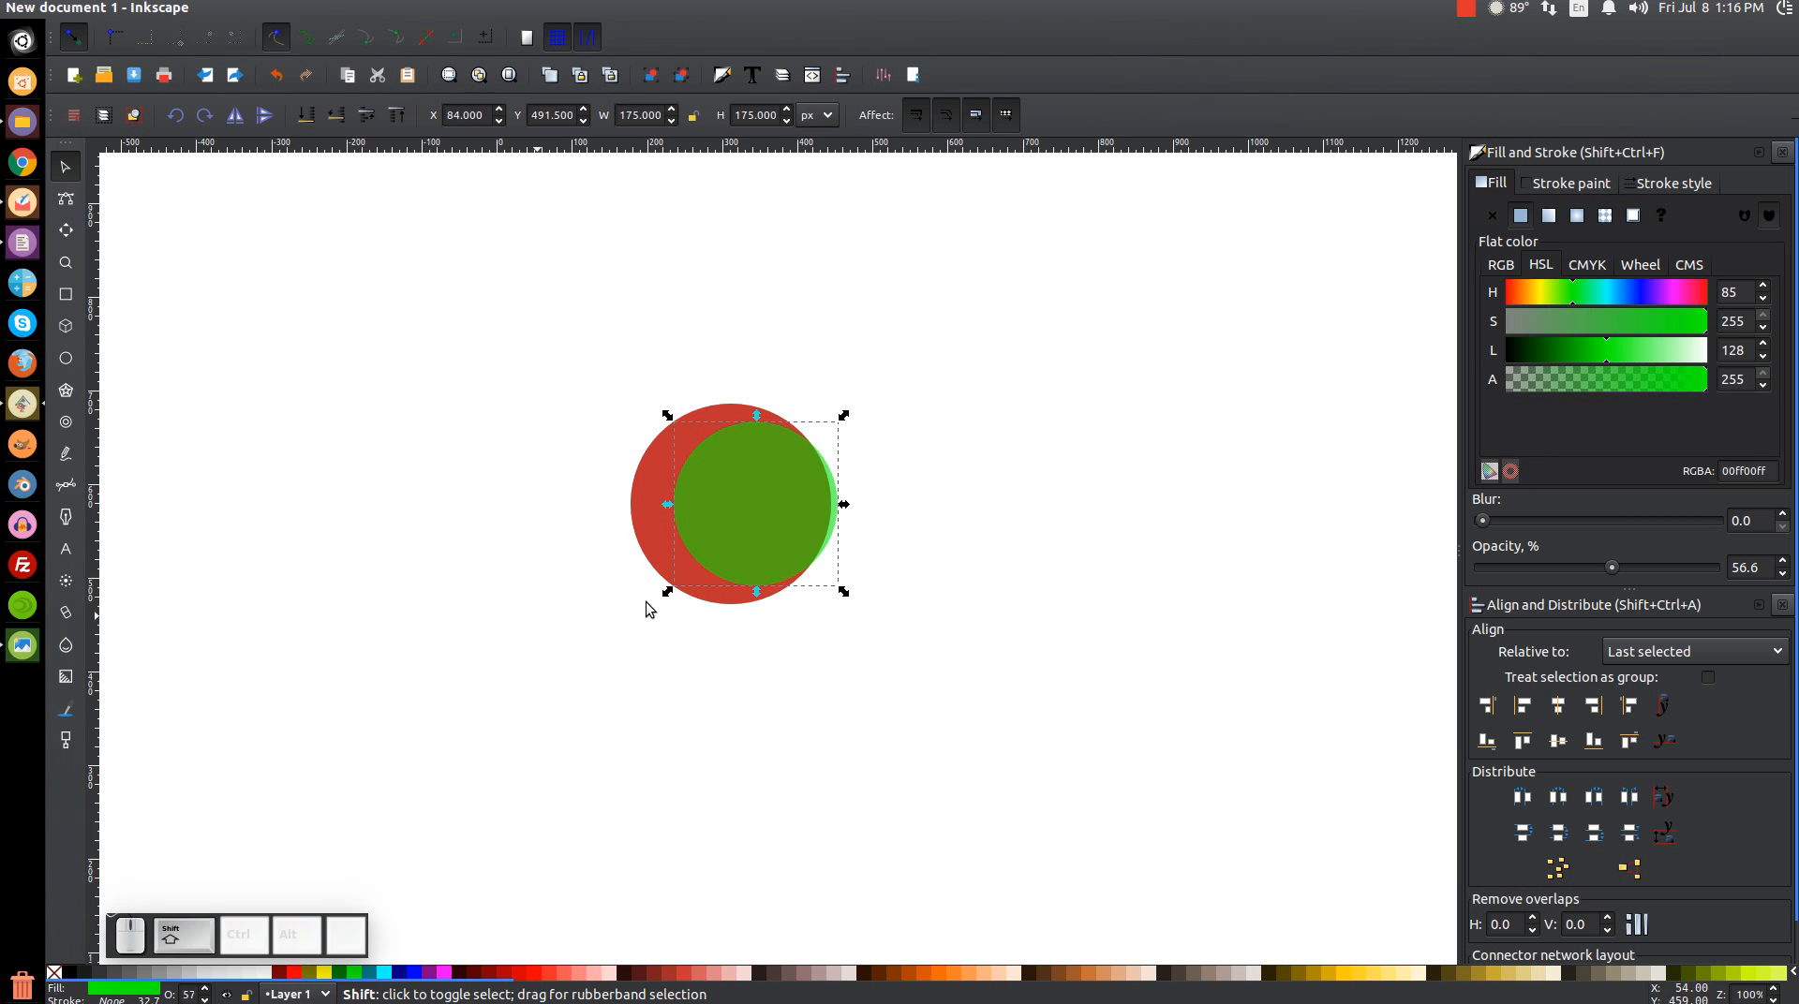
Subtract the green circle from the red circle with Difference to leave a red crescent
left_click(645, 482, "shift")
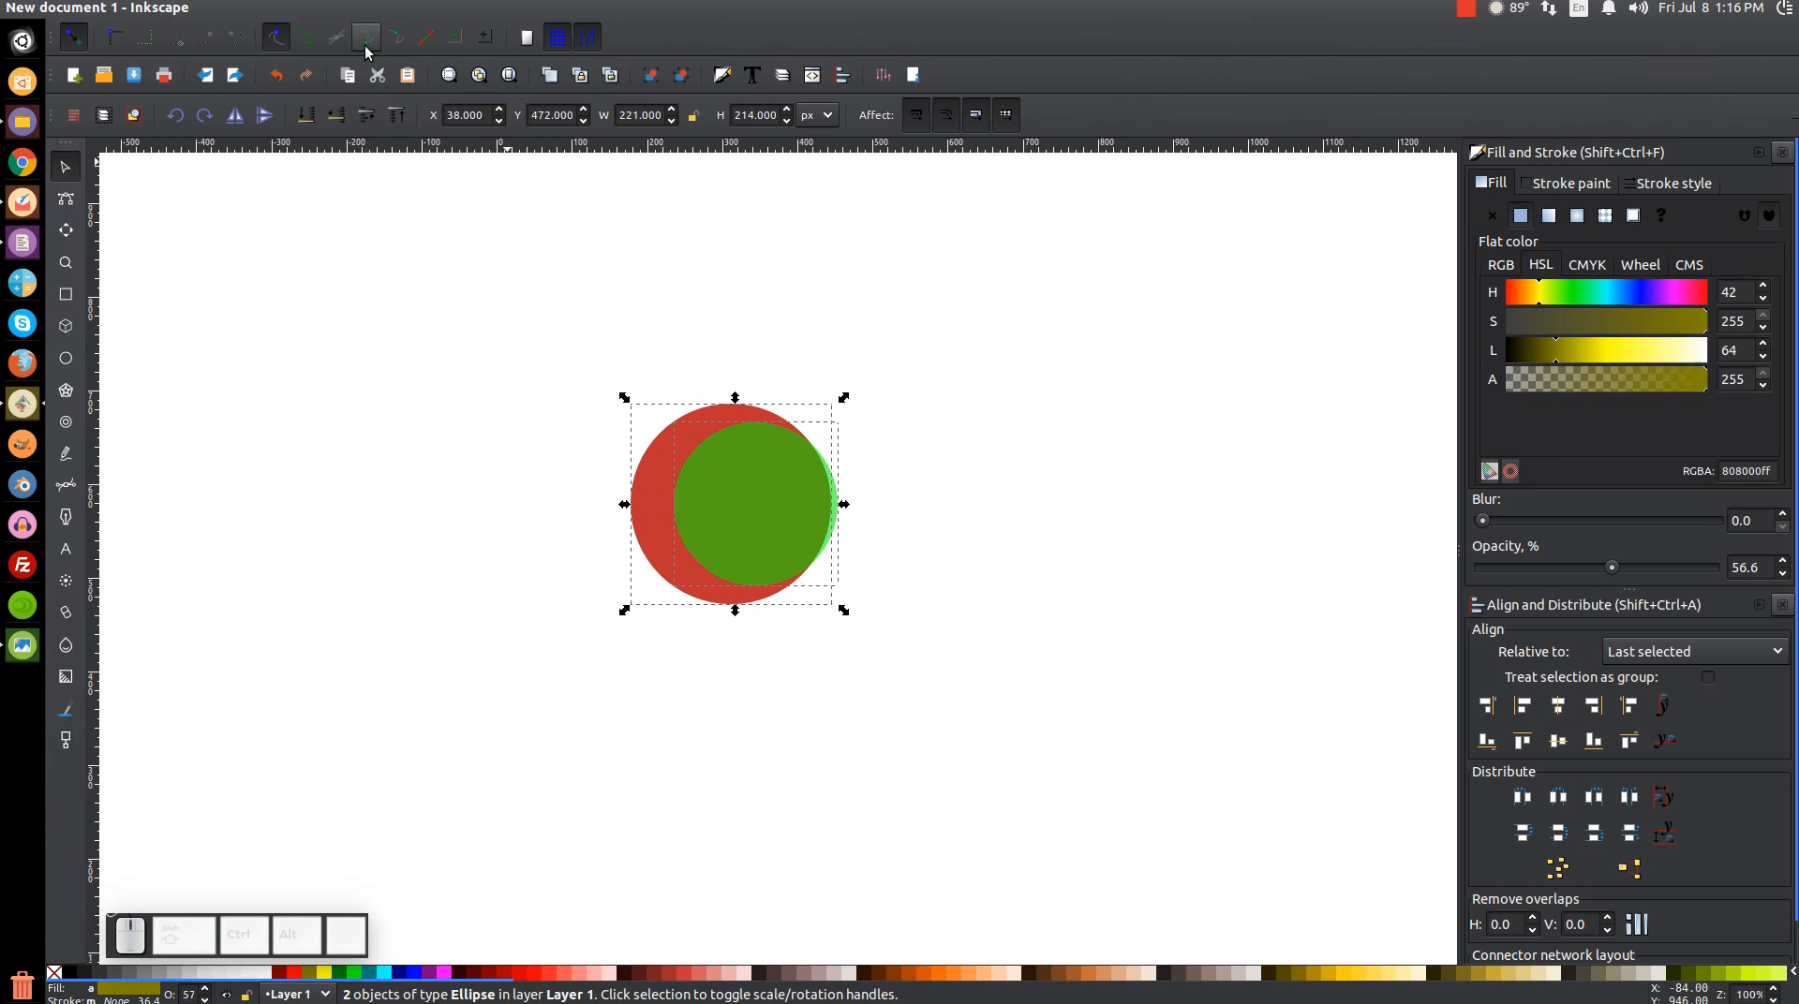
left_click(306, 7)
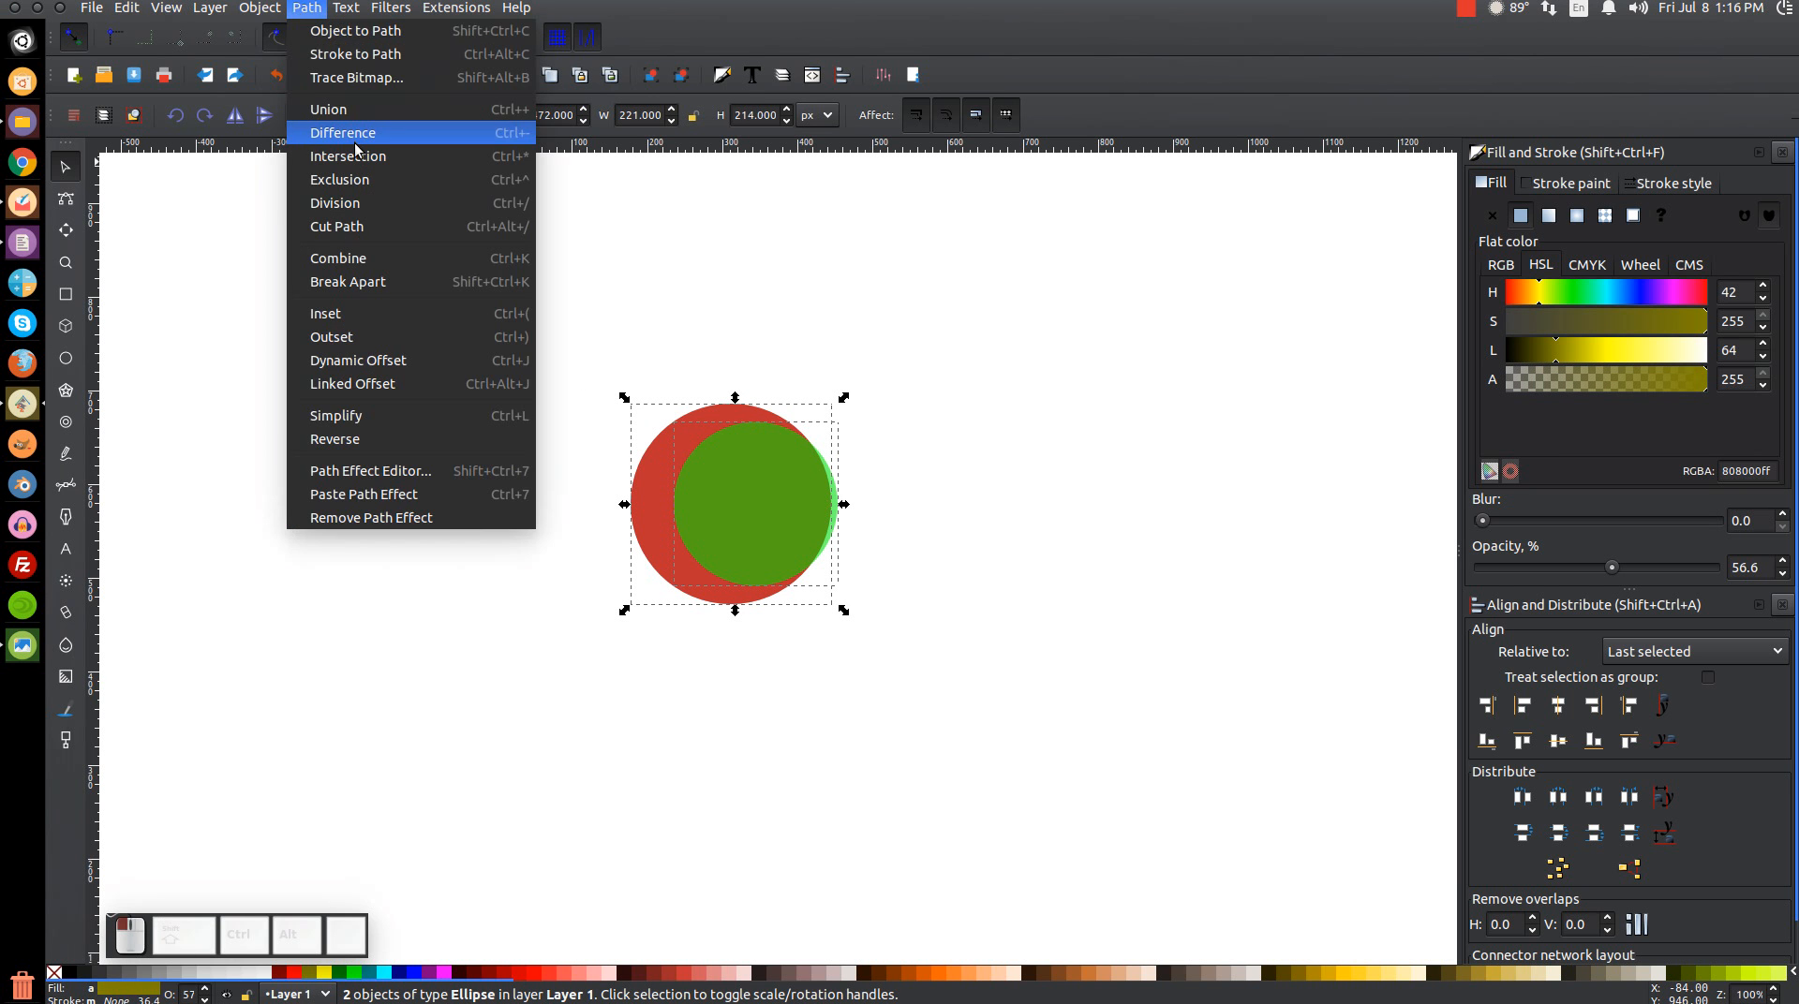
left_click(354, 141)
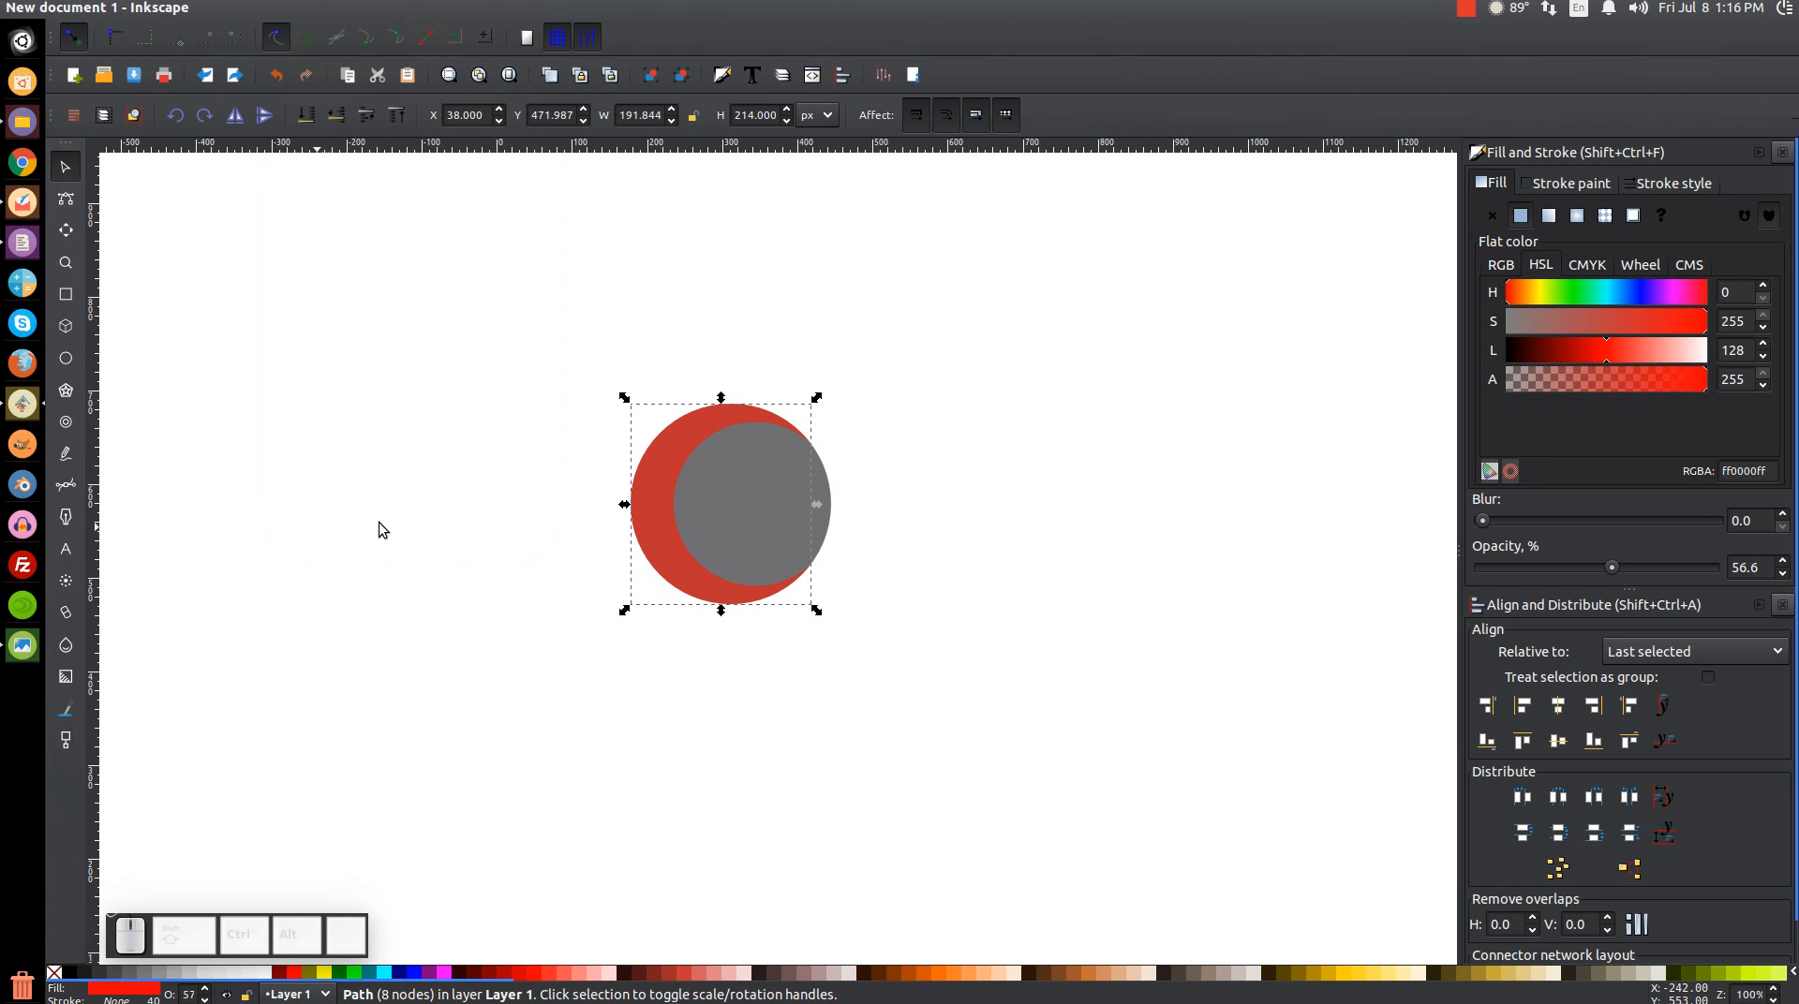
Group the red crescent with the underlying dark circle and move the group about 180 px to the left
left_click_drag(1082, 762, 398, 256)
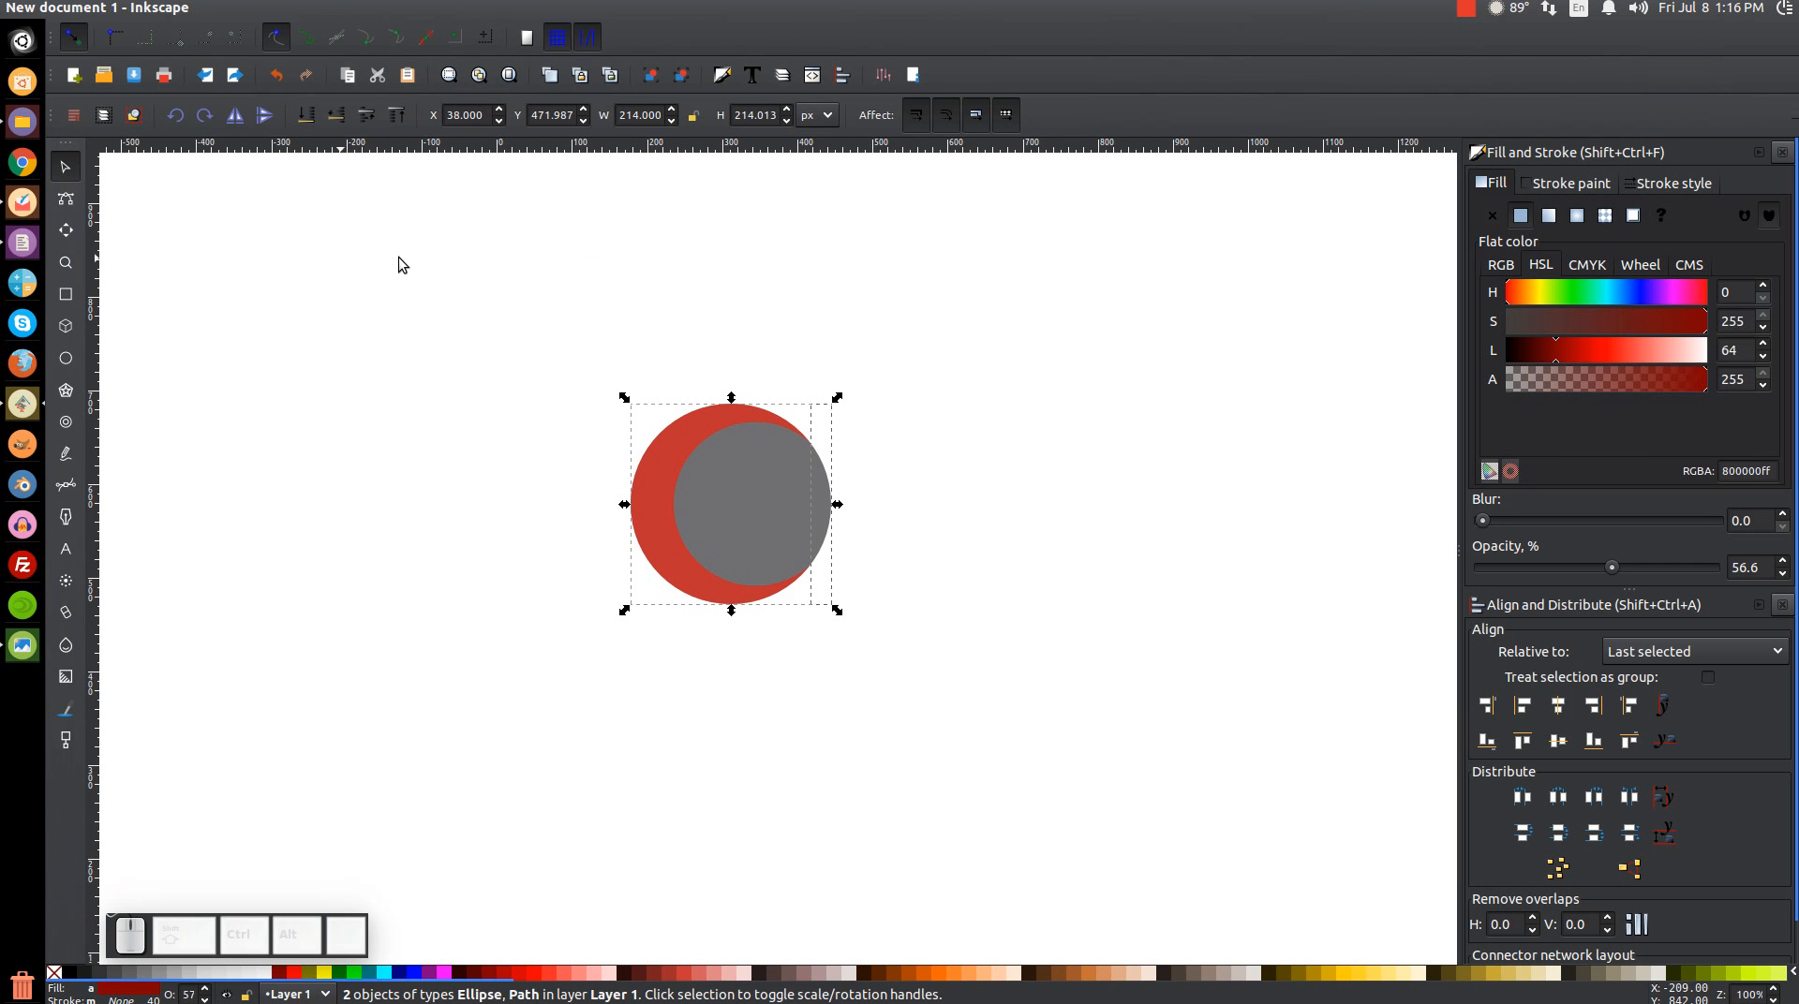
left_click(653, 80)
left_click_drag(760, 483, 588, 494)
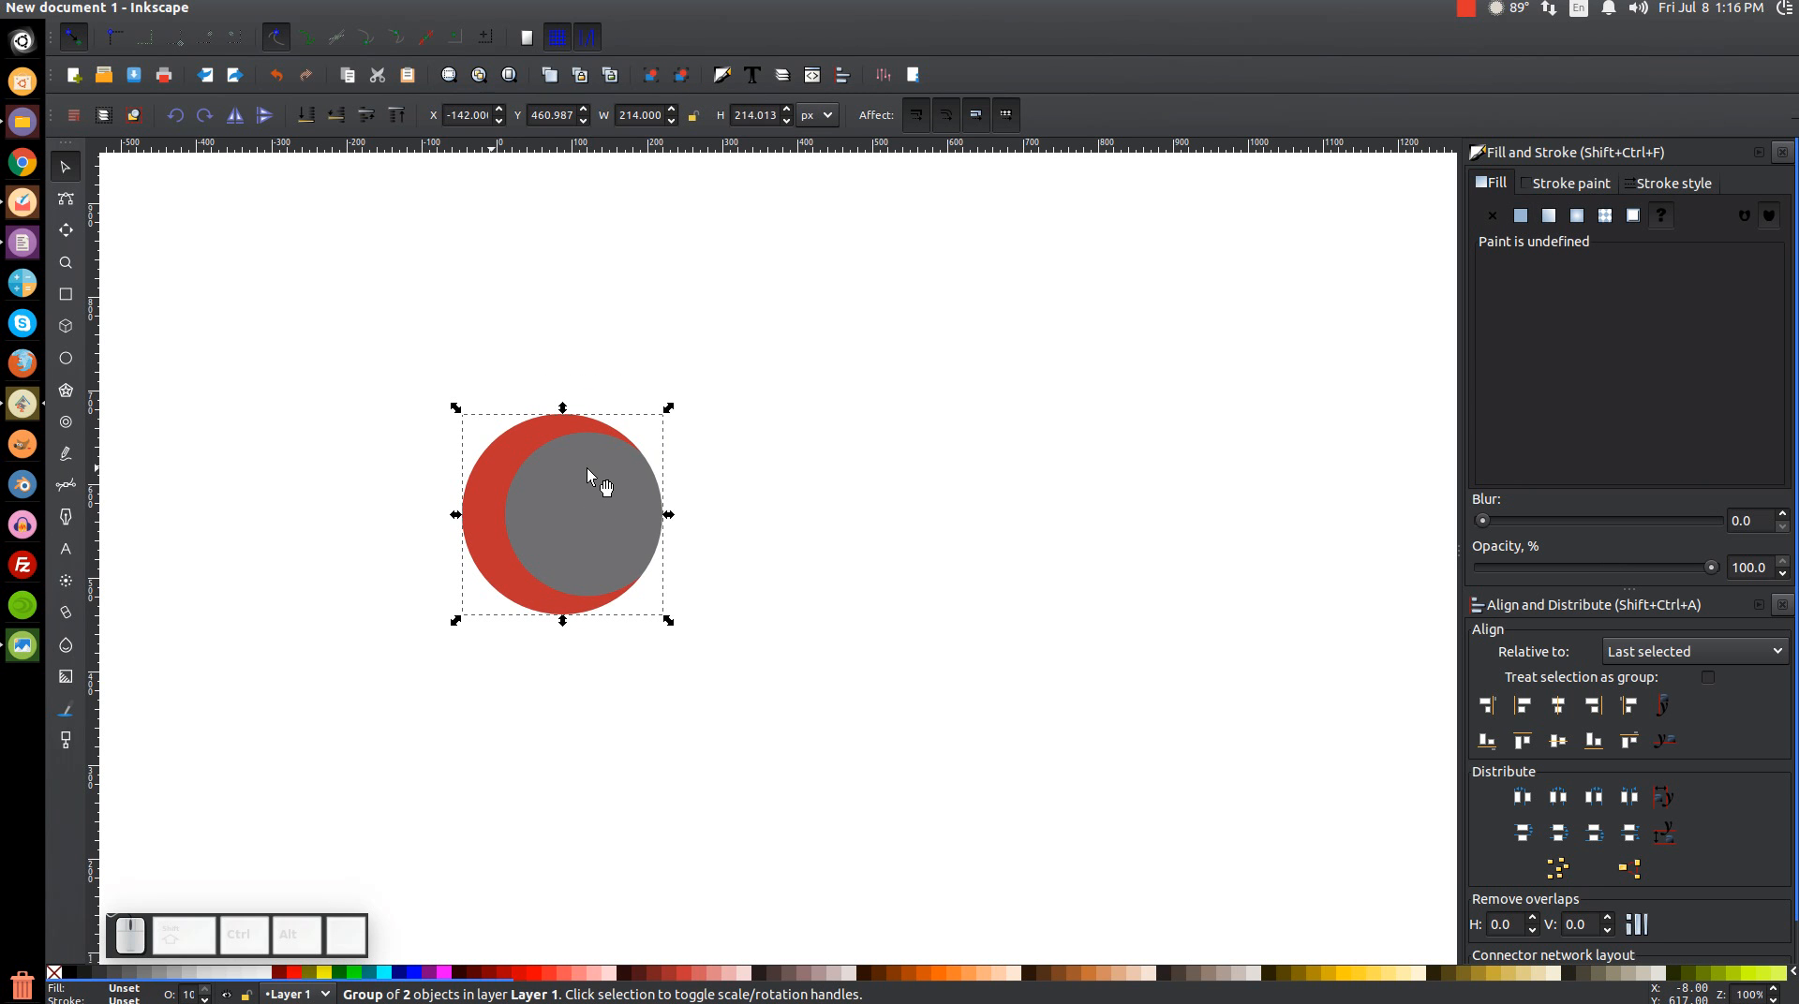
Duplicate the circle group, place the copy overlapping the original's upper right, and rotate it clockwise so the crescent faces up-left
right_click(586, 469)
left_click(629, 618)
left_click_drag(580, 530, 667, 372)
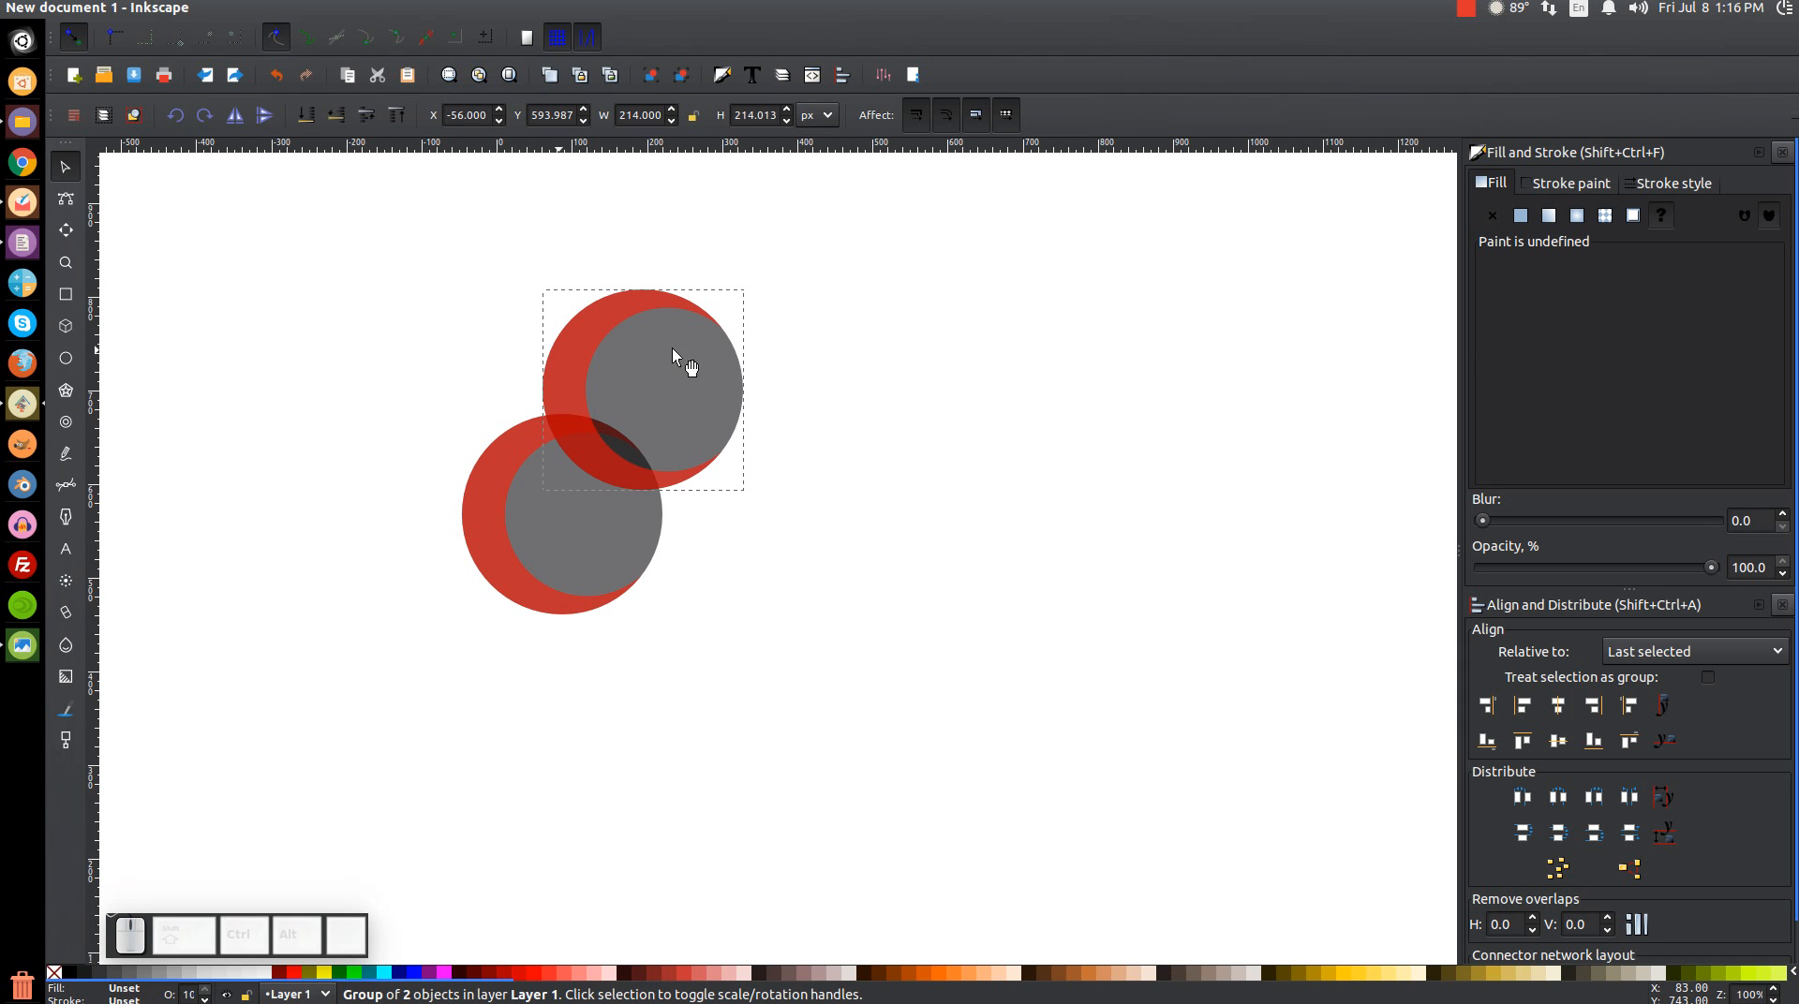
left_click(672, 329)
key("ctrl")
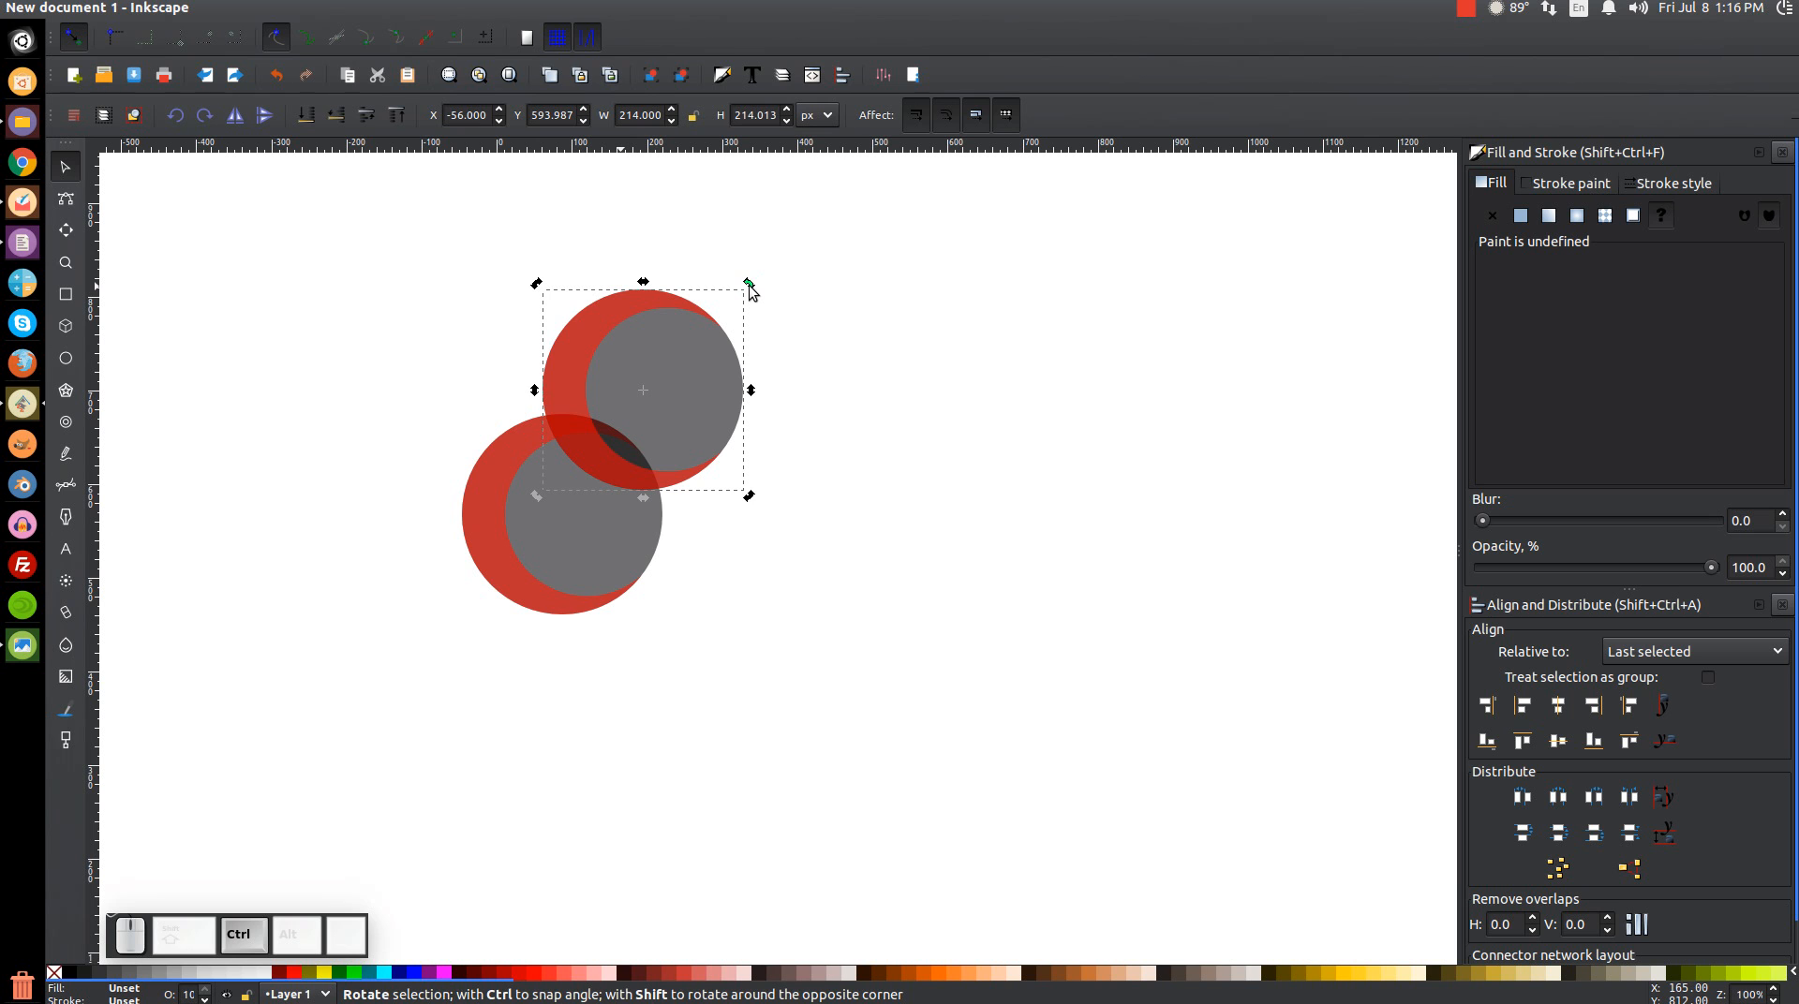
left_click_drag(749, 284, 691, 418)
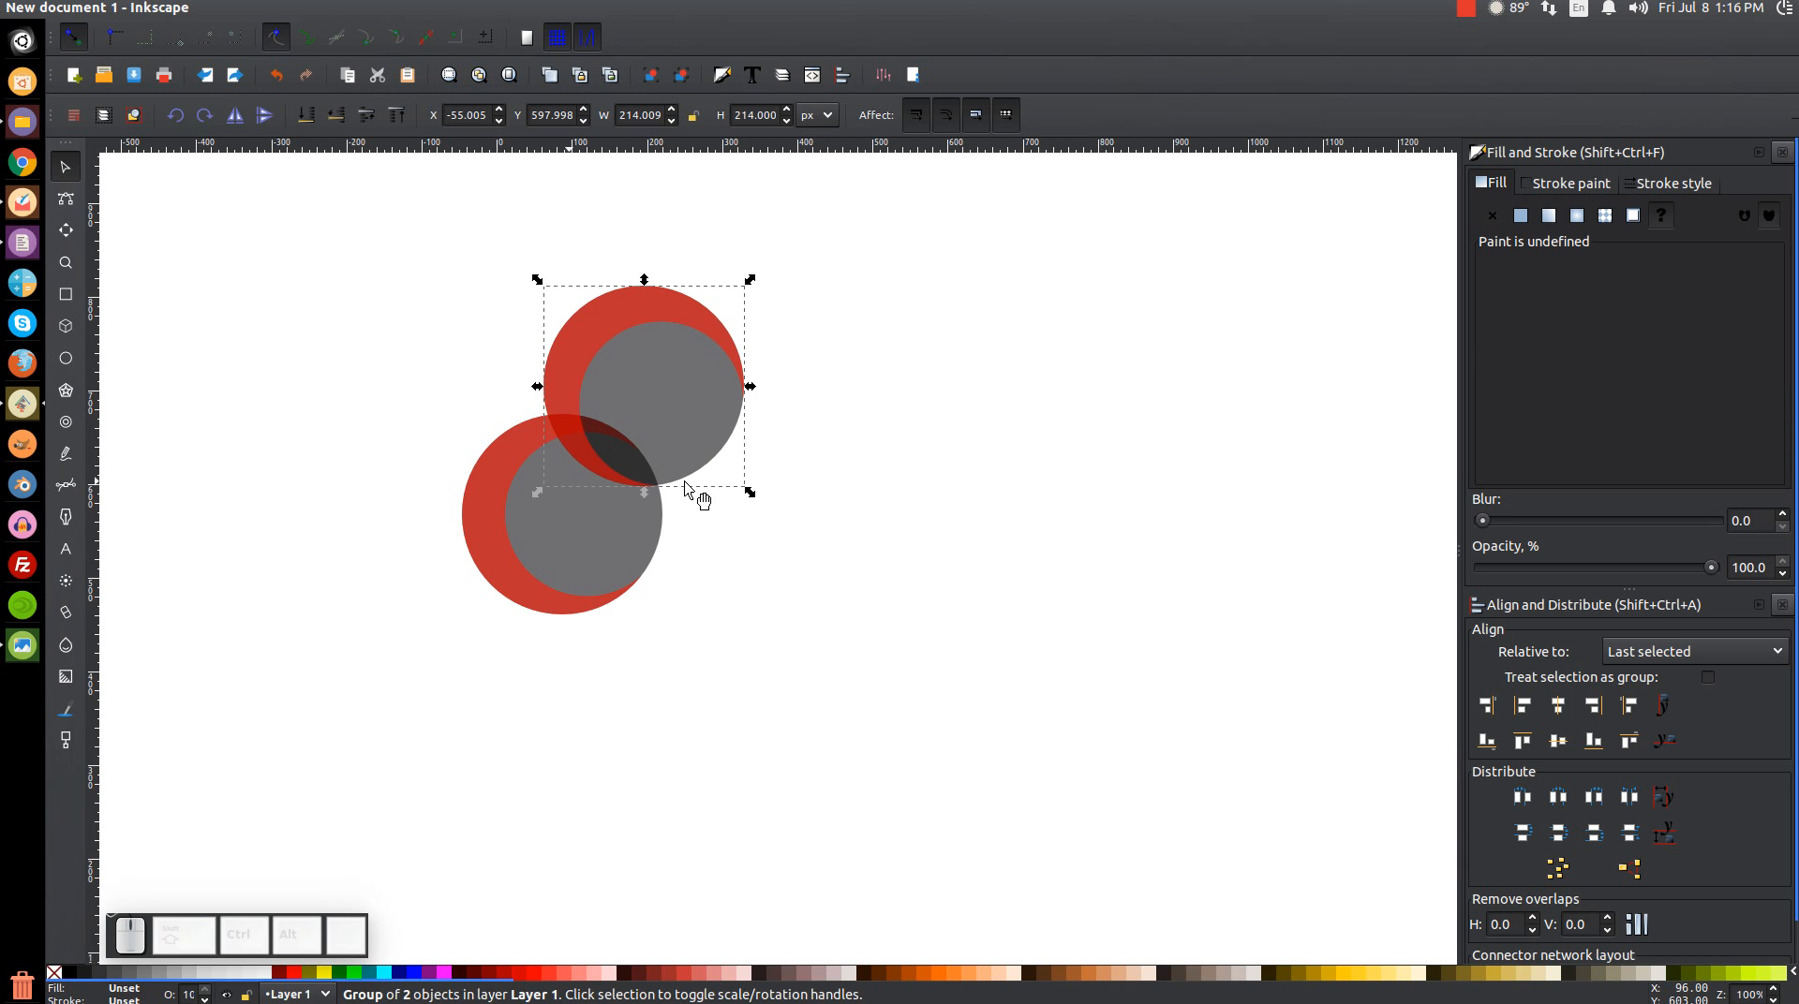
Duplicate the rotated circle group, place the copy overlapping its upper right, and rotate the copy clockwise so the crescent faces upward
right_click(673, 373)
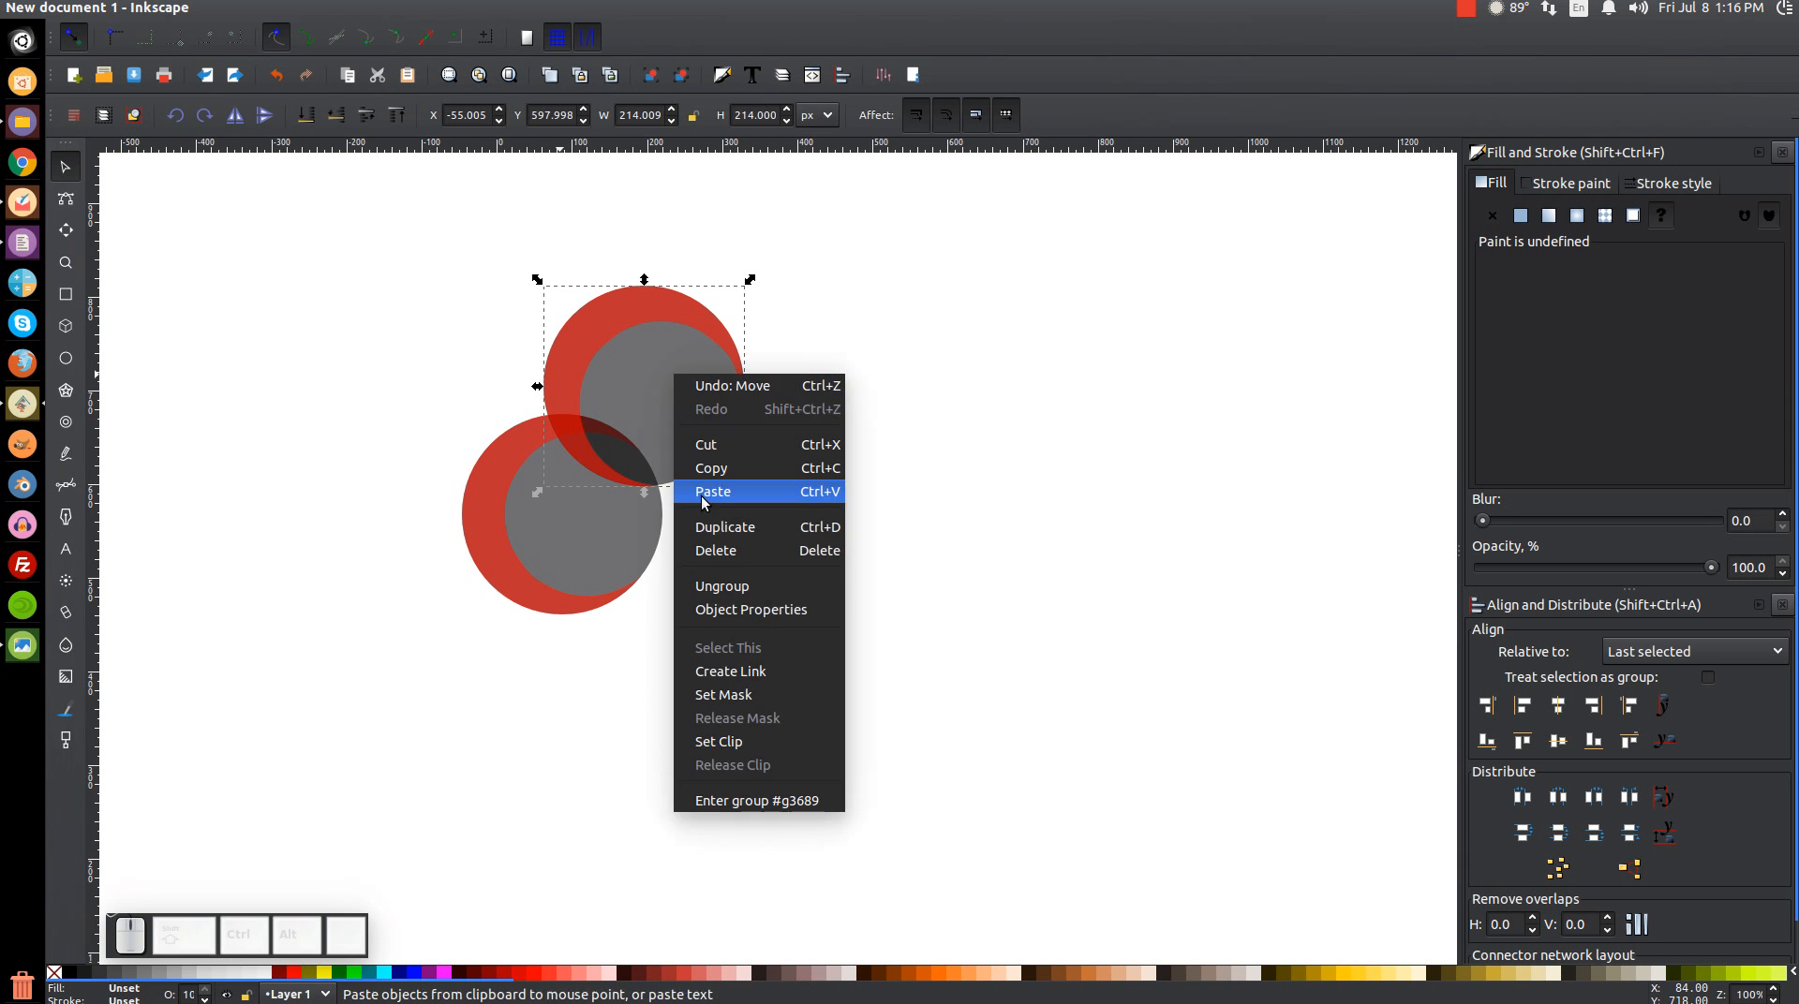
left_click(712, 527)
left_click_drag(655, 396, 790, 279)
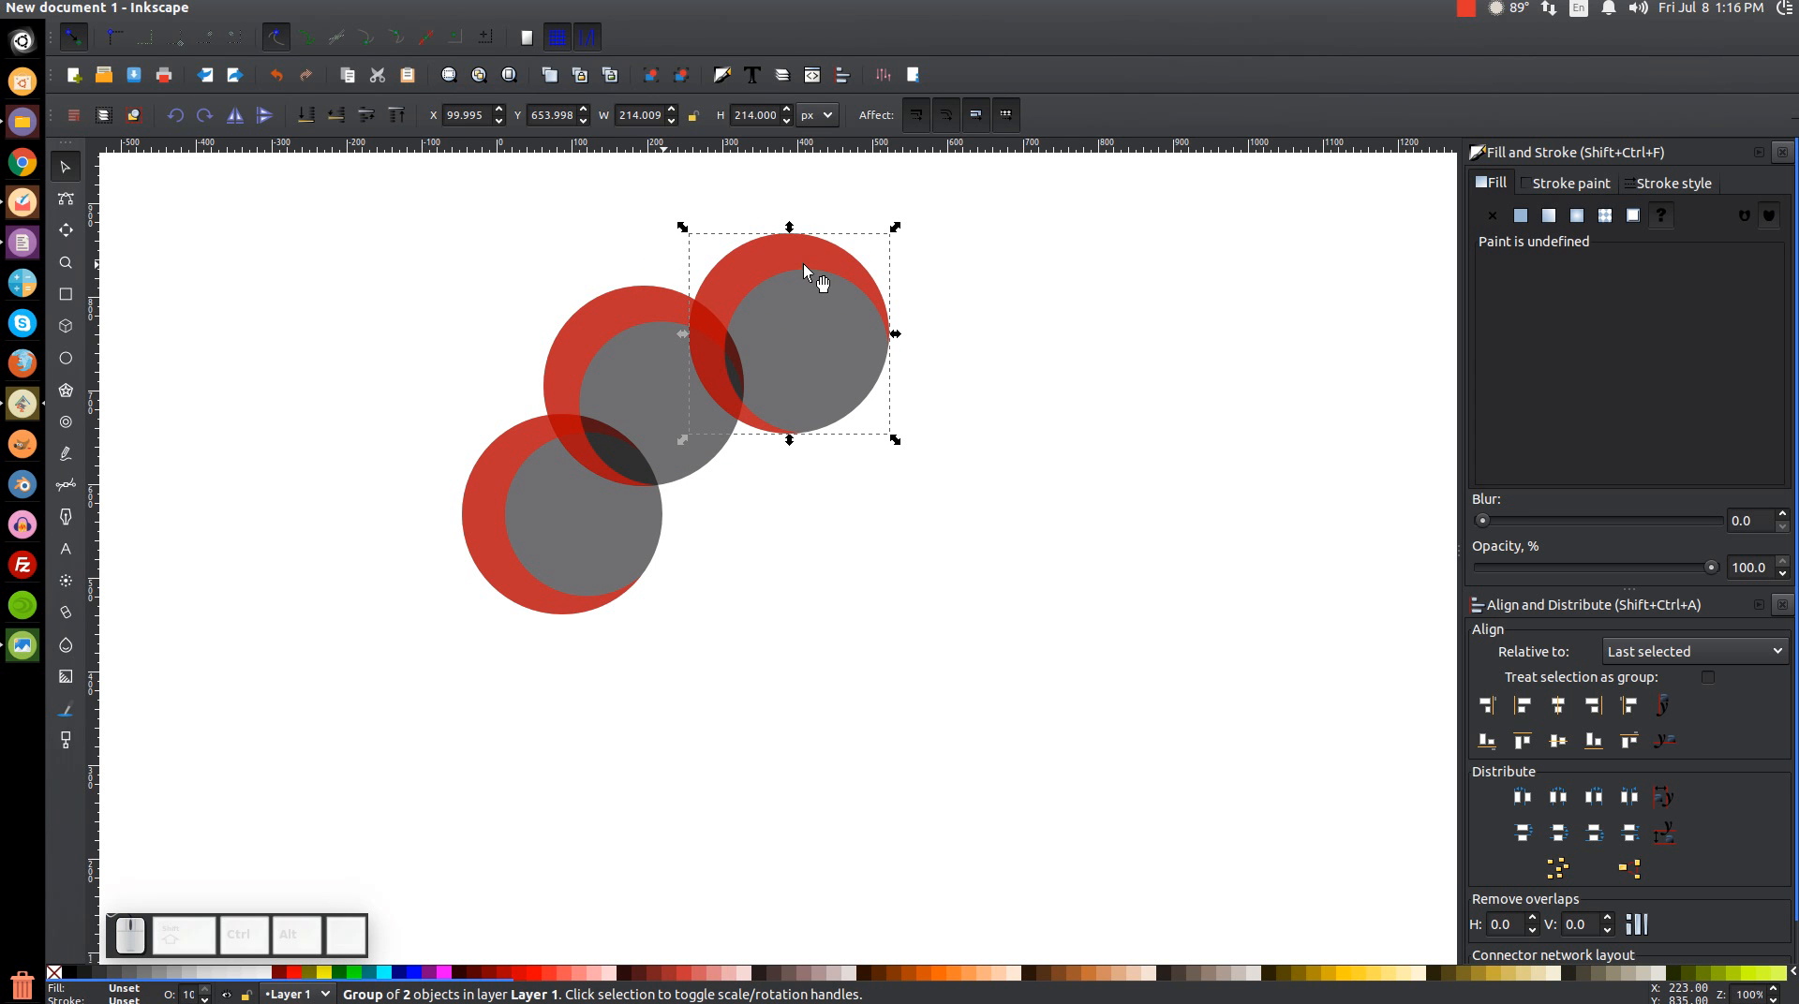
left_click(804, 265)
left_click_drag(897, 228, 924, 322)
Undo the last two changes to the third circle group and nudge it slightly up and to the right
left_click_drag(848, 373, 898, 507)
scroll(916, 402, "up", 4)
key("1")
key("ctrl+z")
key("ctrl+z")
left_click_drag(790, 412, 796, 401)
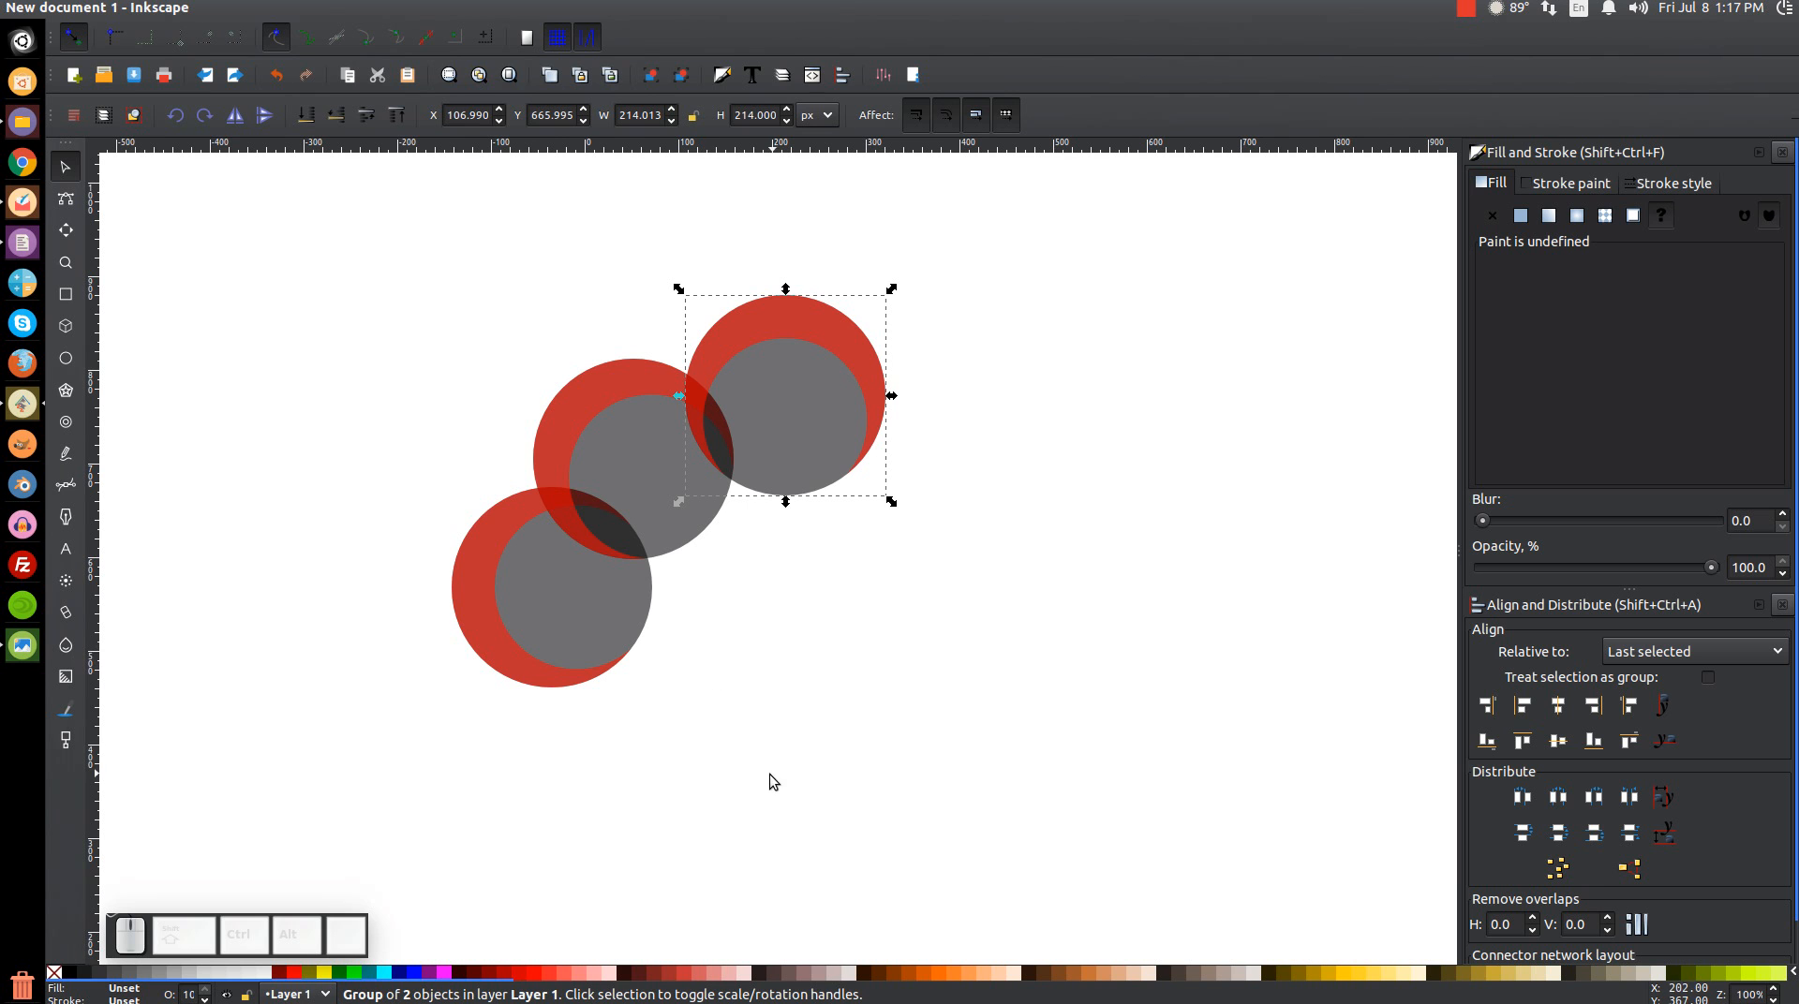
Select the middle and lowest circle groups together and duplicate them in place
left_click(633, 376)
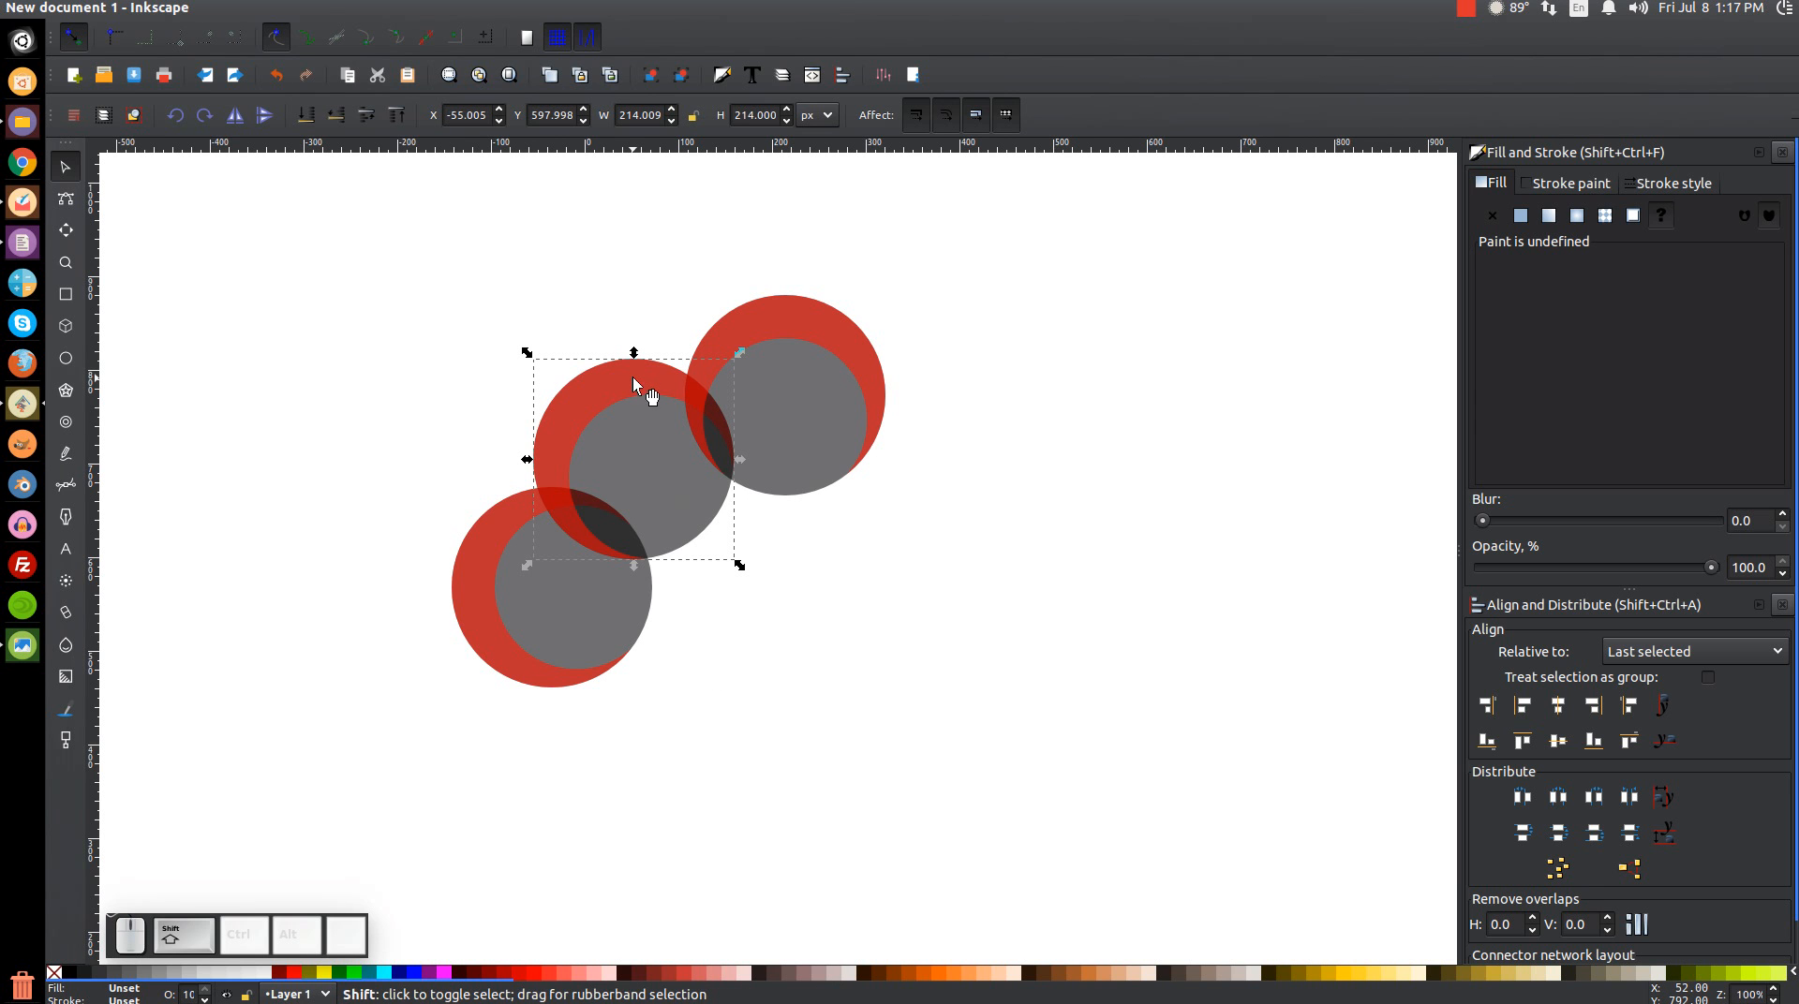
left_click(476, 554, "shift")
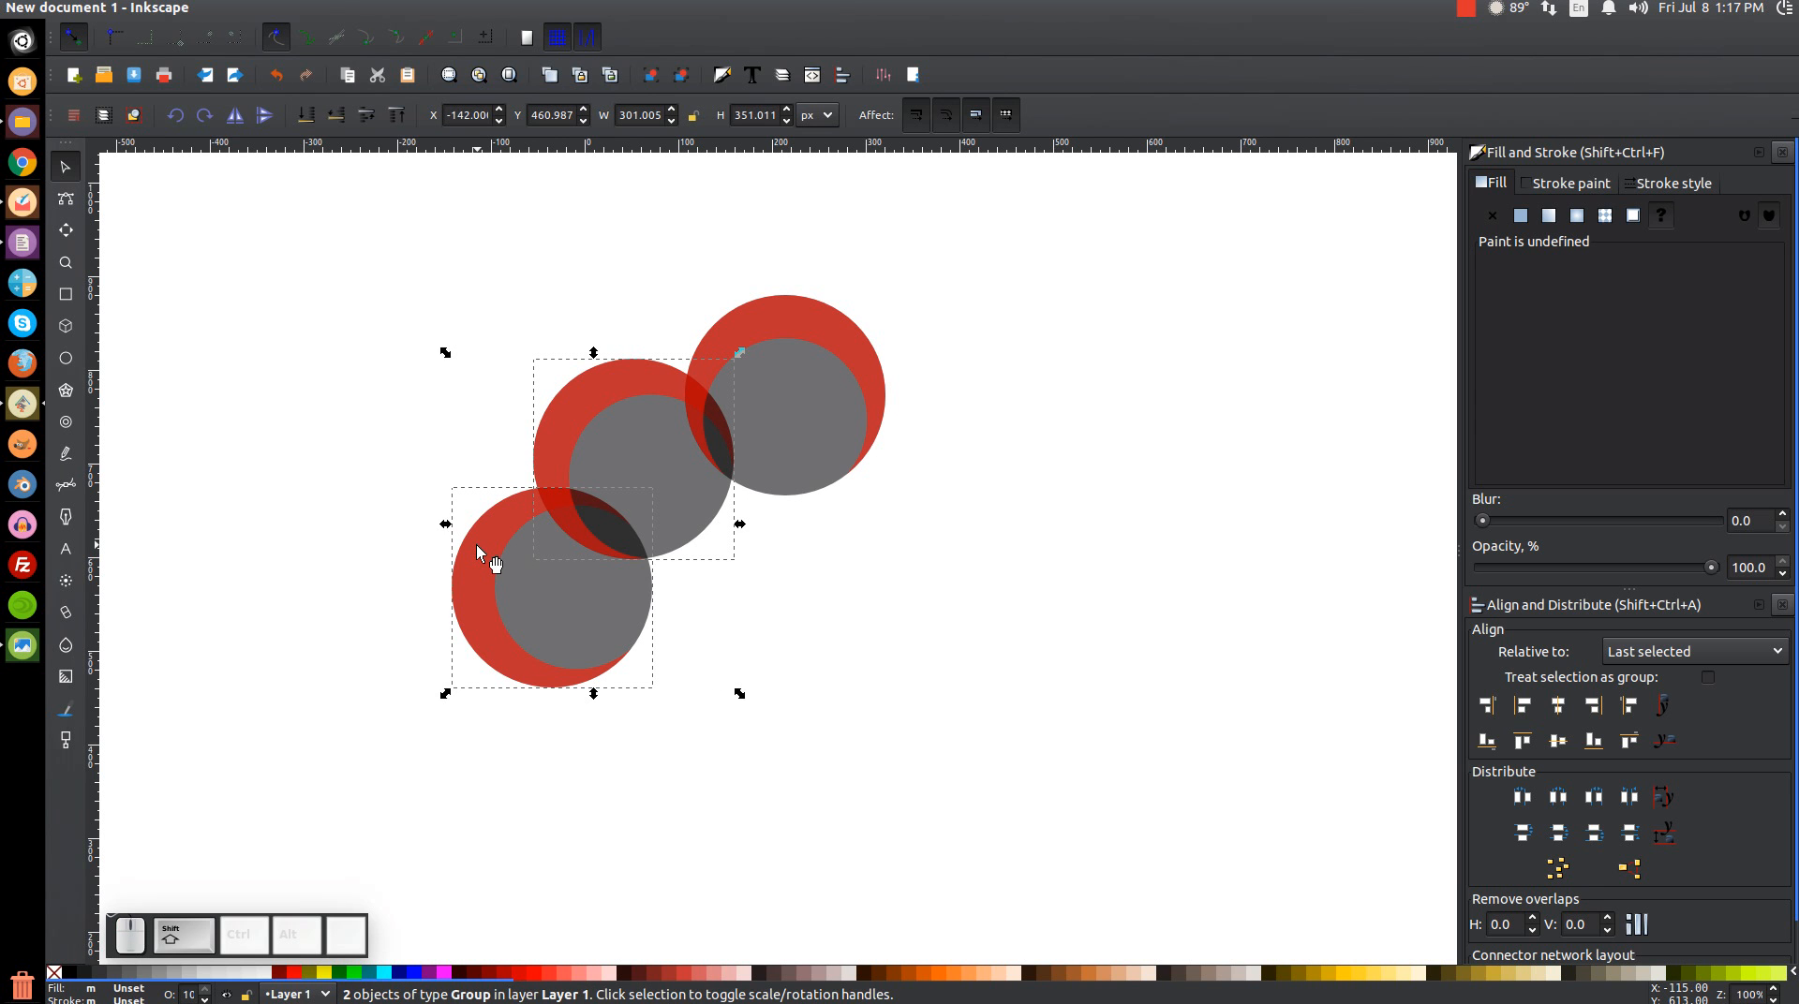
right_click(547, 522)
left_click(576, 672)
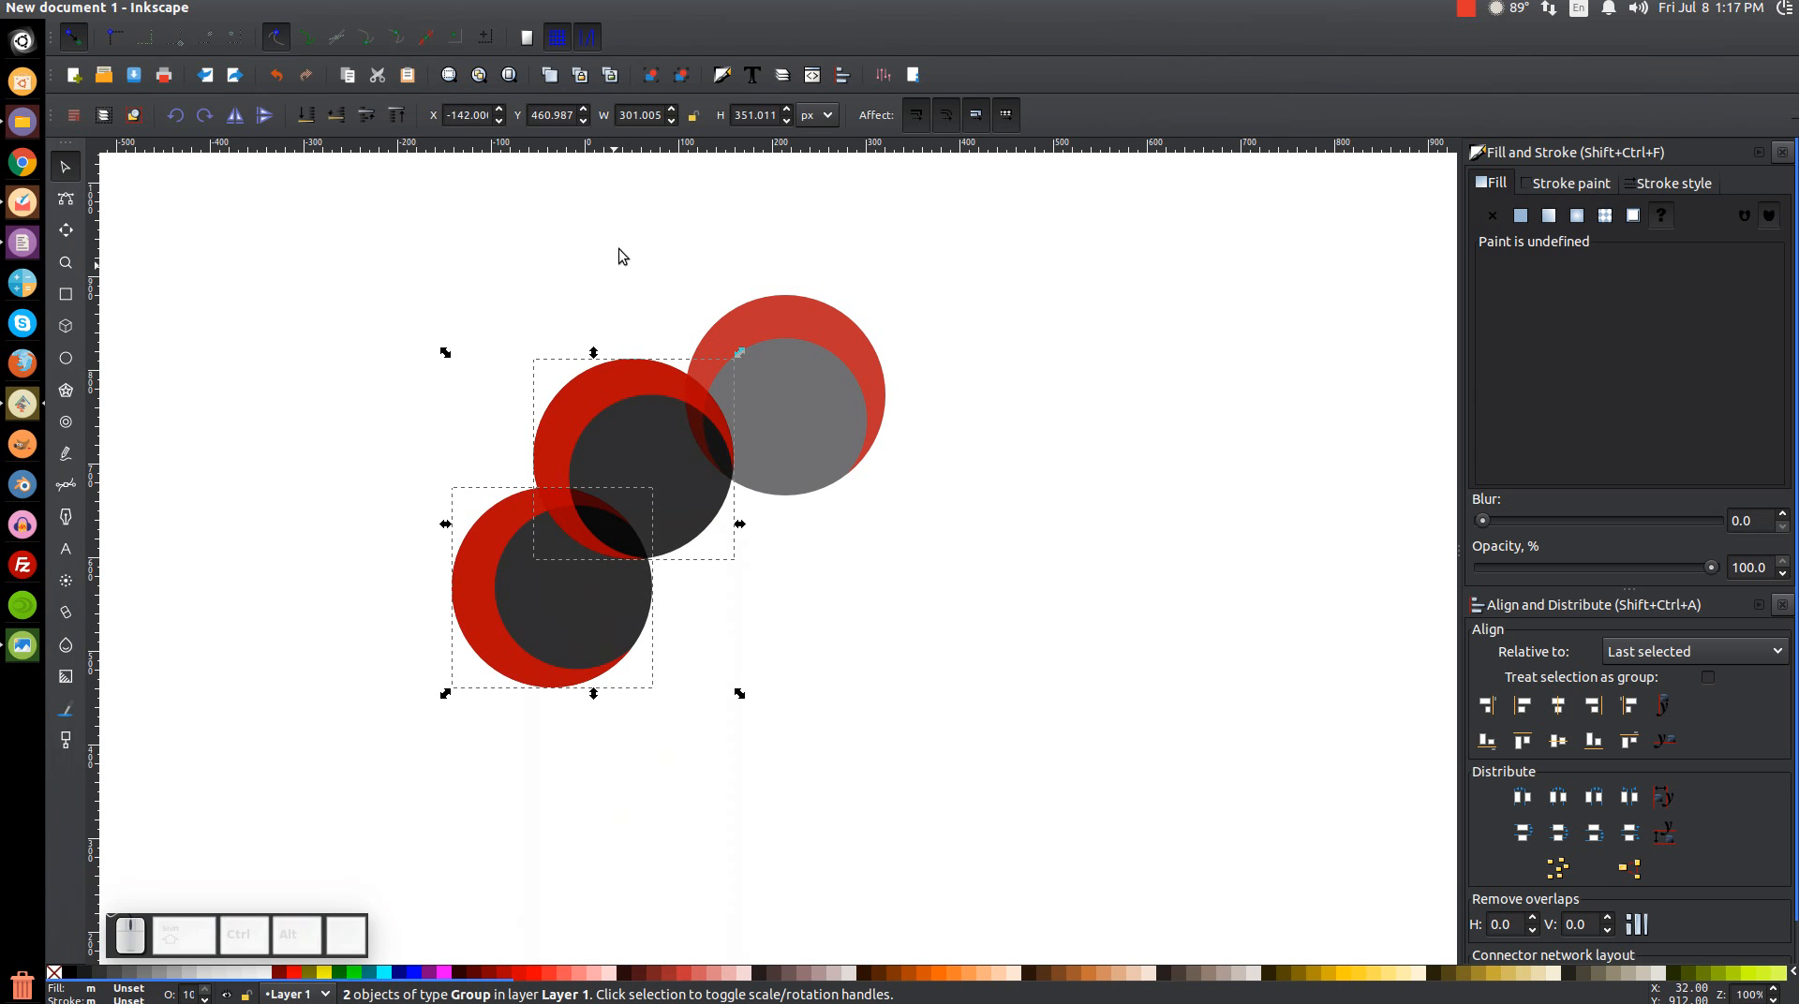
Flip the duplicated pair of circle groups horizontally and place it as a mirrored pair on the other side of the highest group
left_click(236, 118)
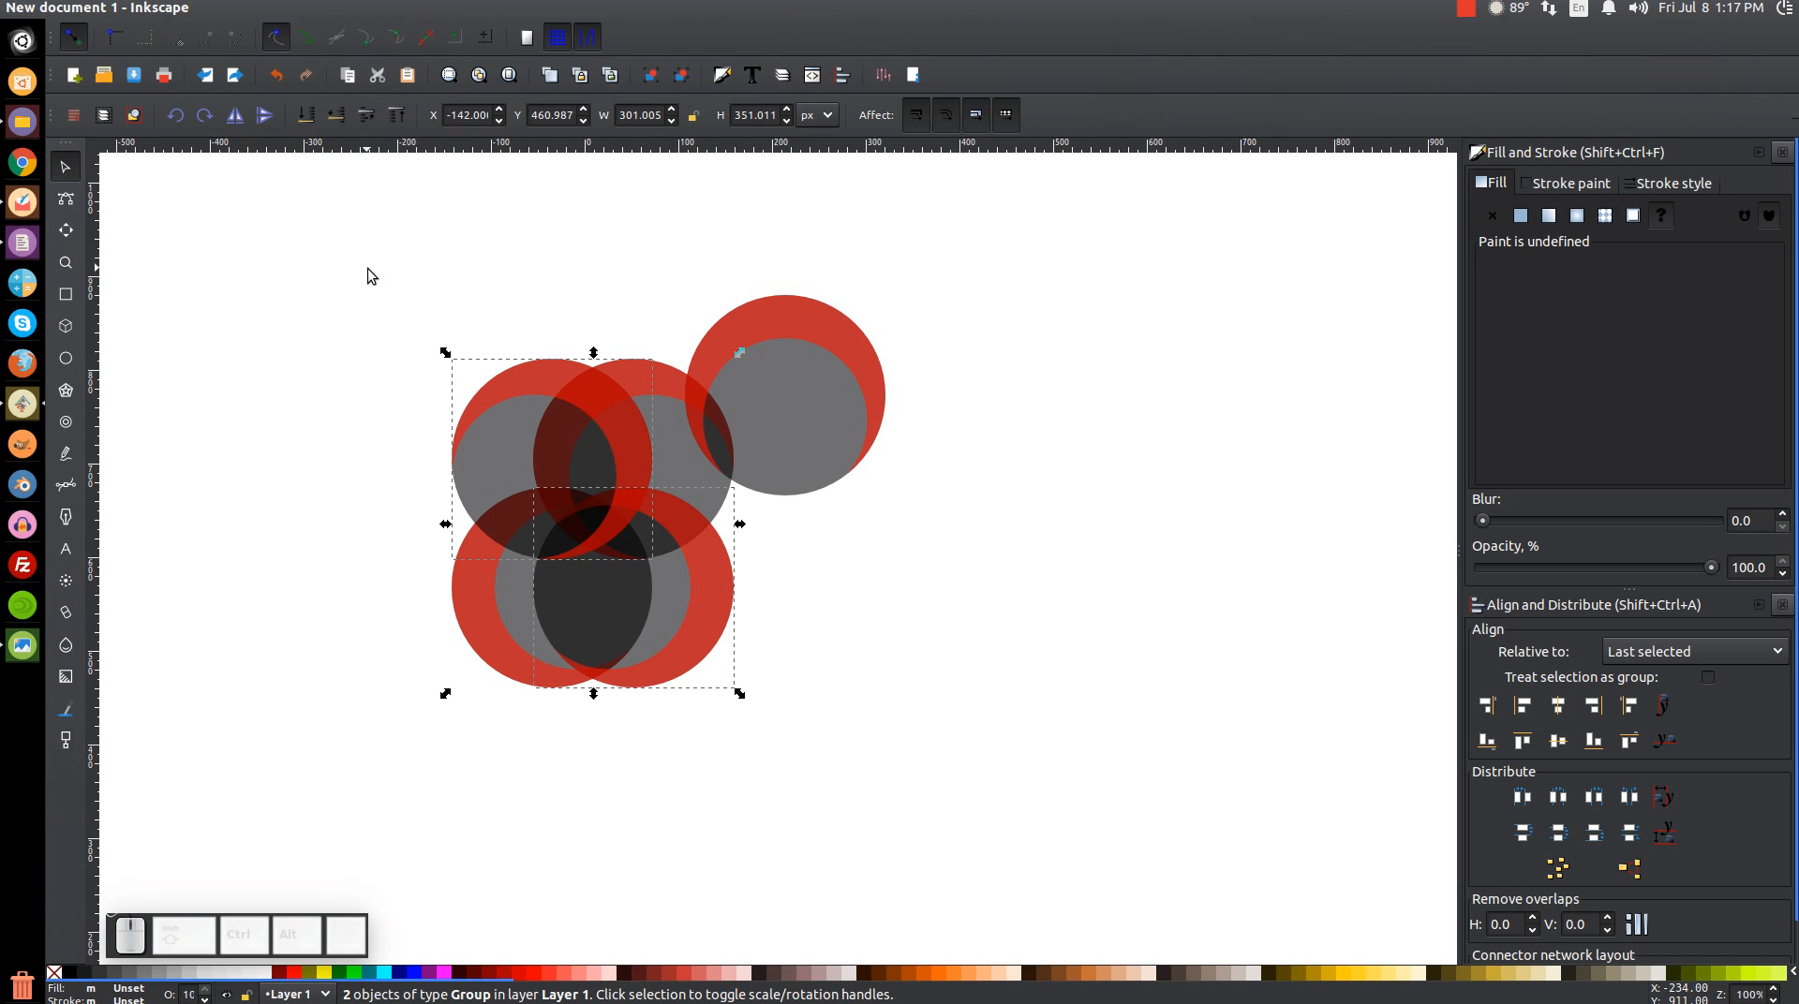
left_click_drag(532, 440, 923, 483)
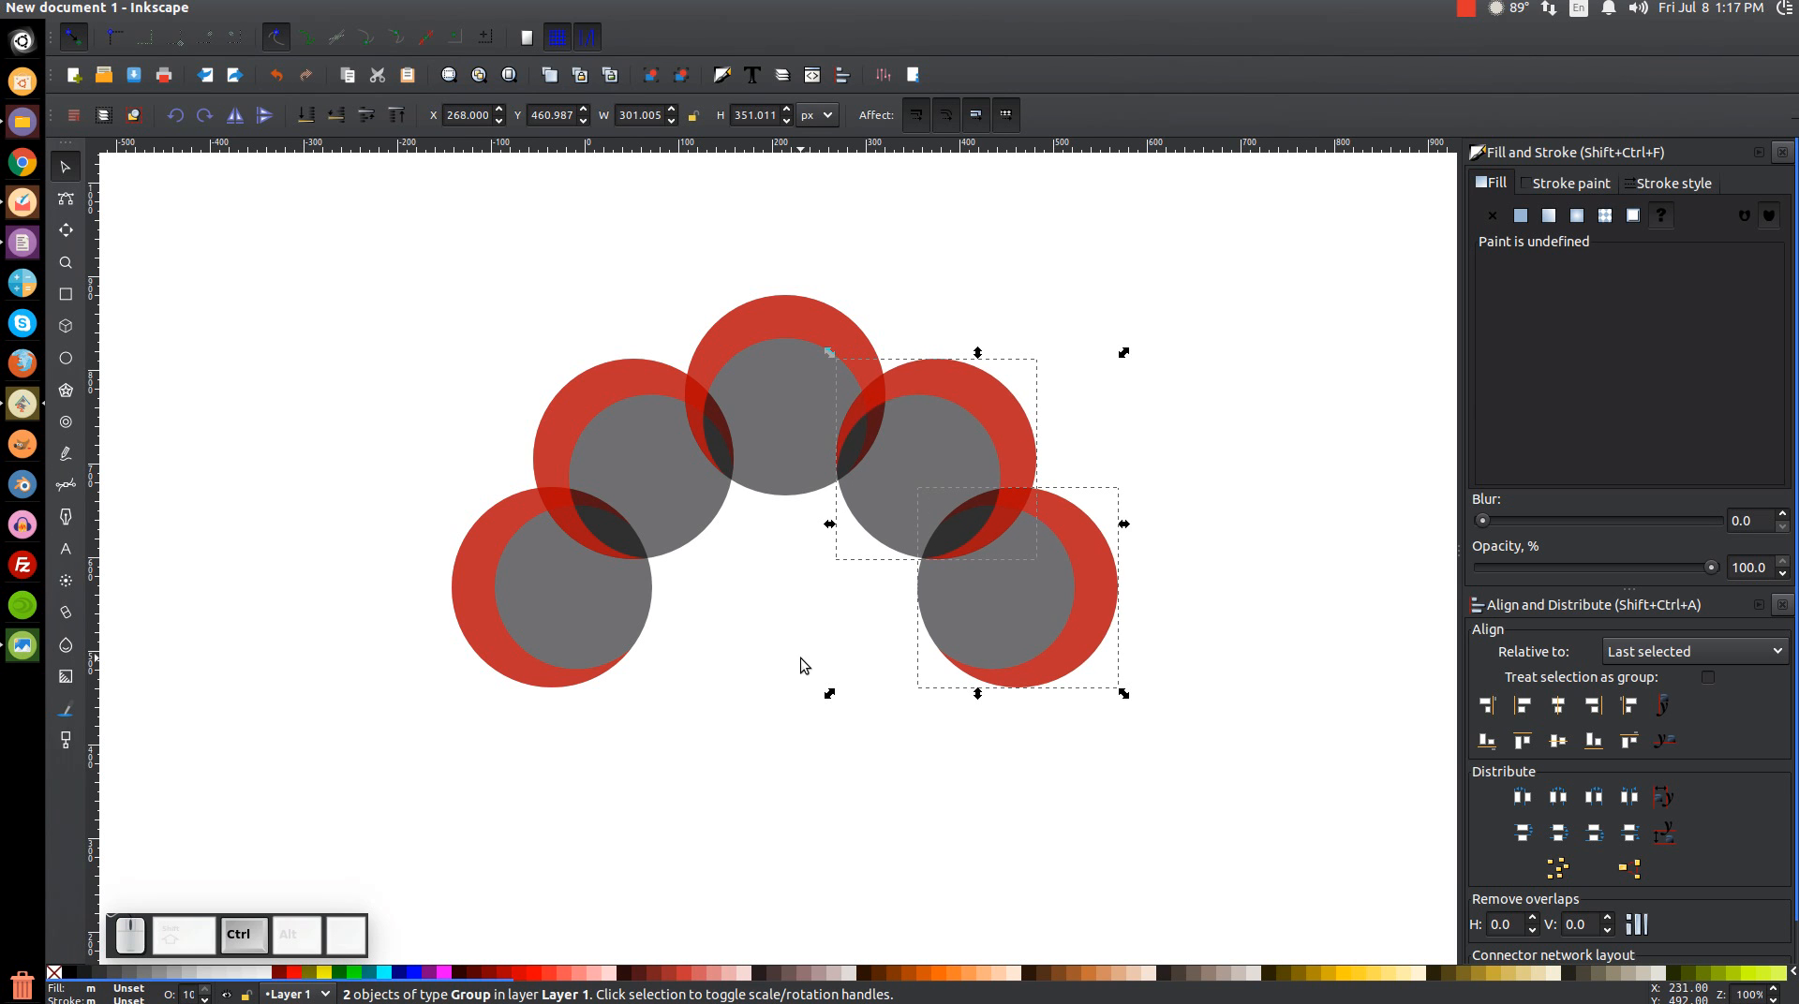
Duplicate the three upper circle groups, flip the copies vertically, and place them below to close the ring of eight
left_click(609, 392)
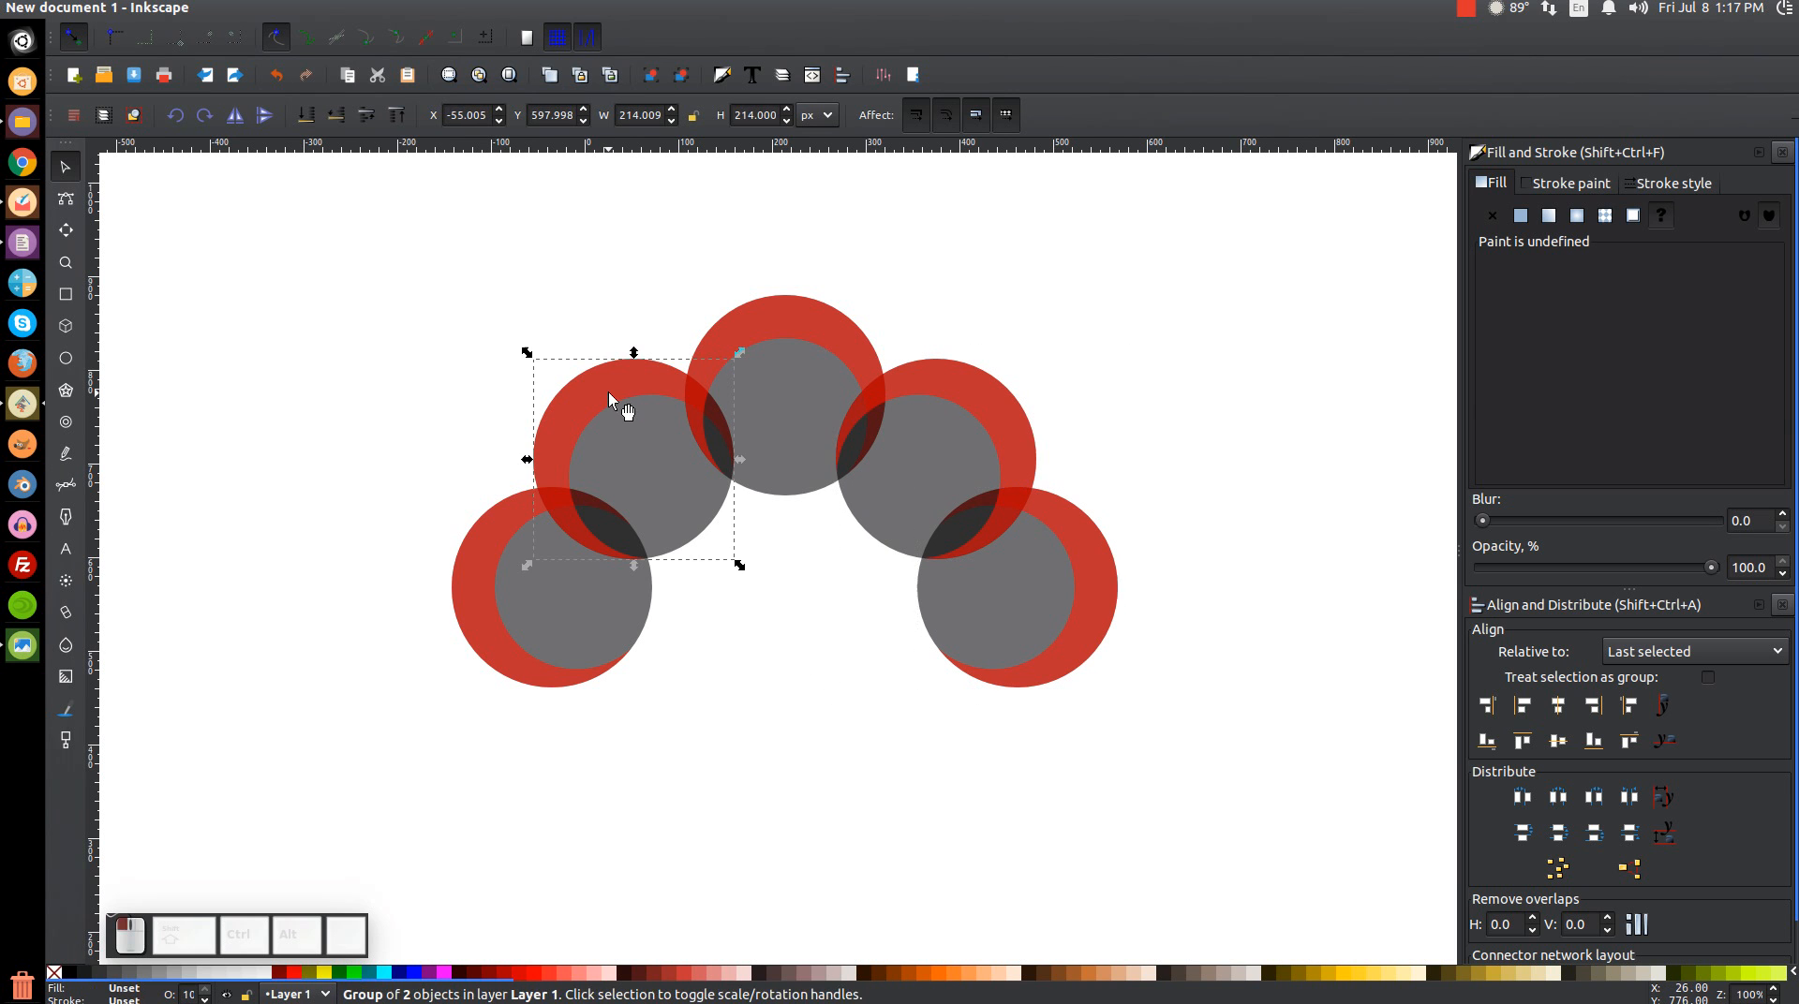
left_click(778, 329, "shift")
left_click(926, 407, "shift")
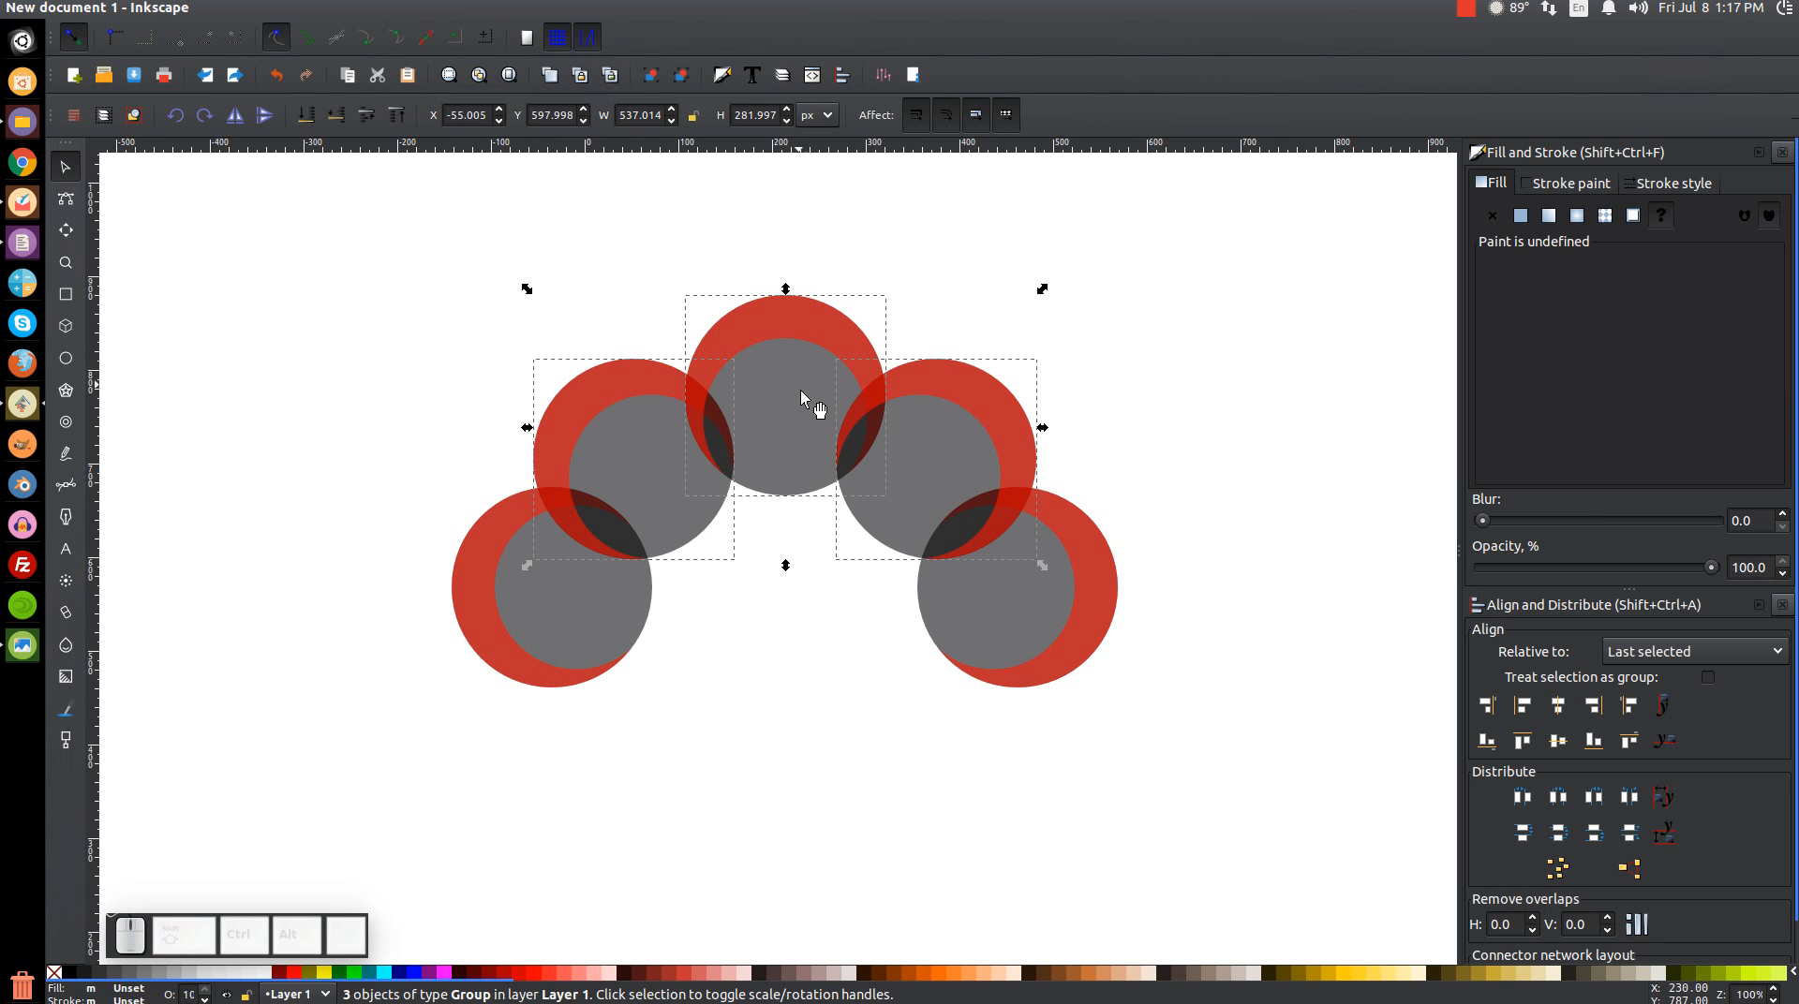
right_click(949, 404)
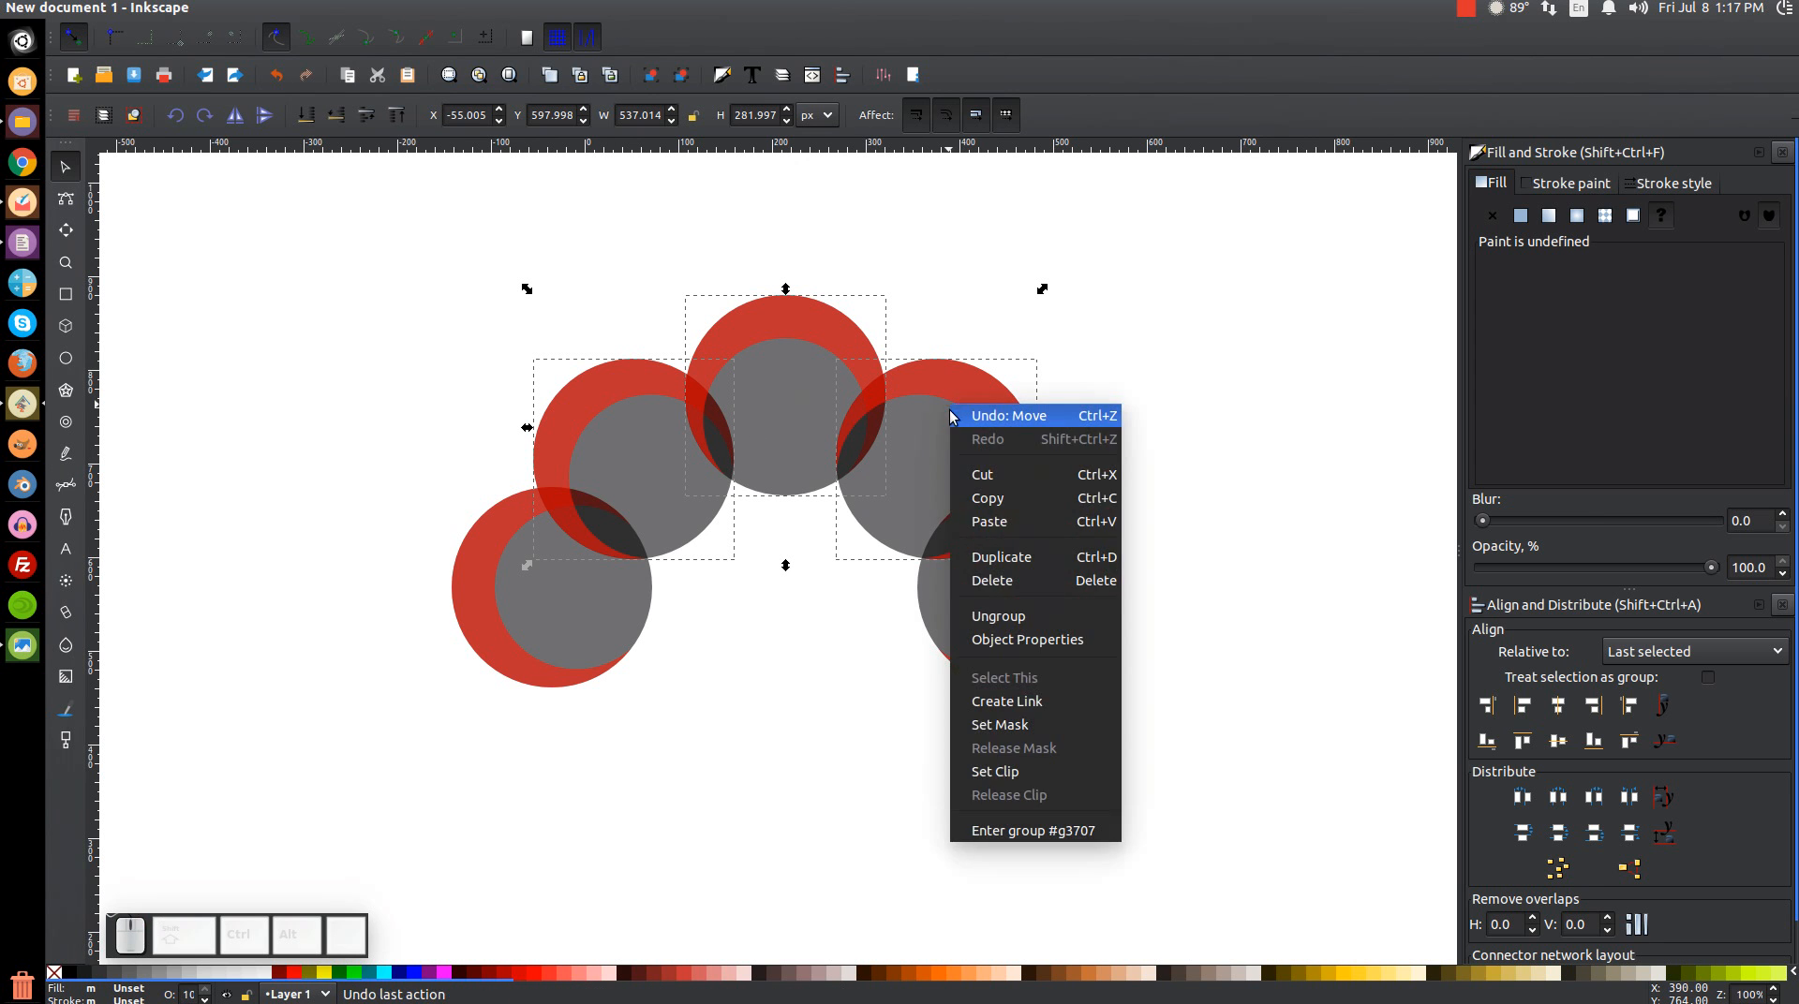
left_click(1002, 557)
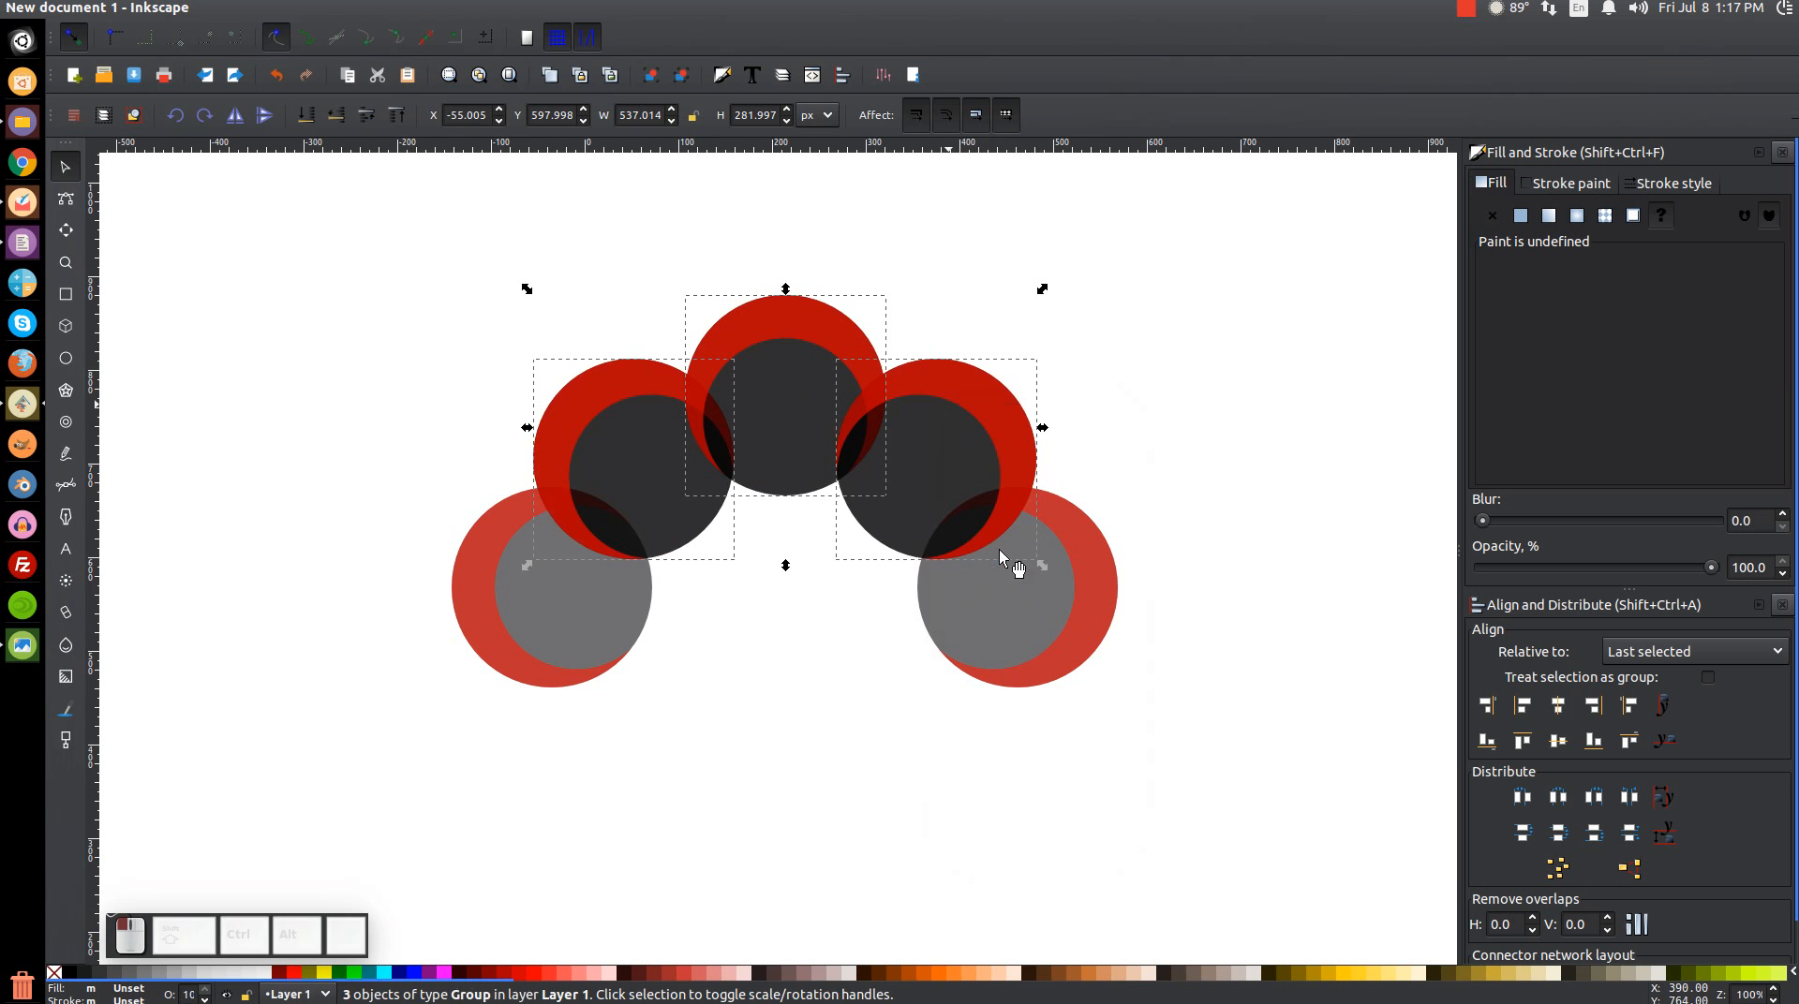
left_click(264, 119)
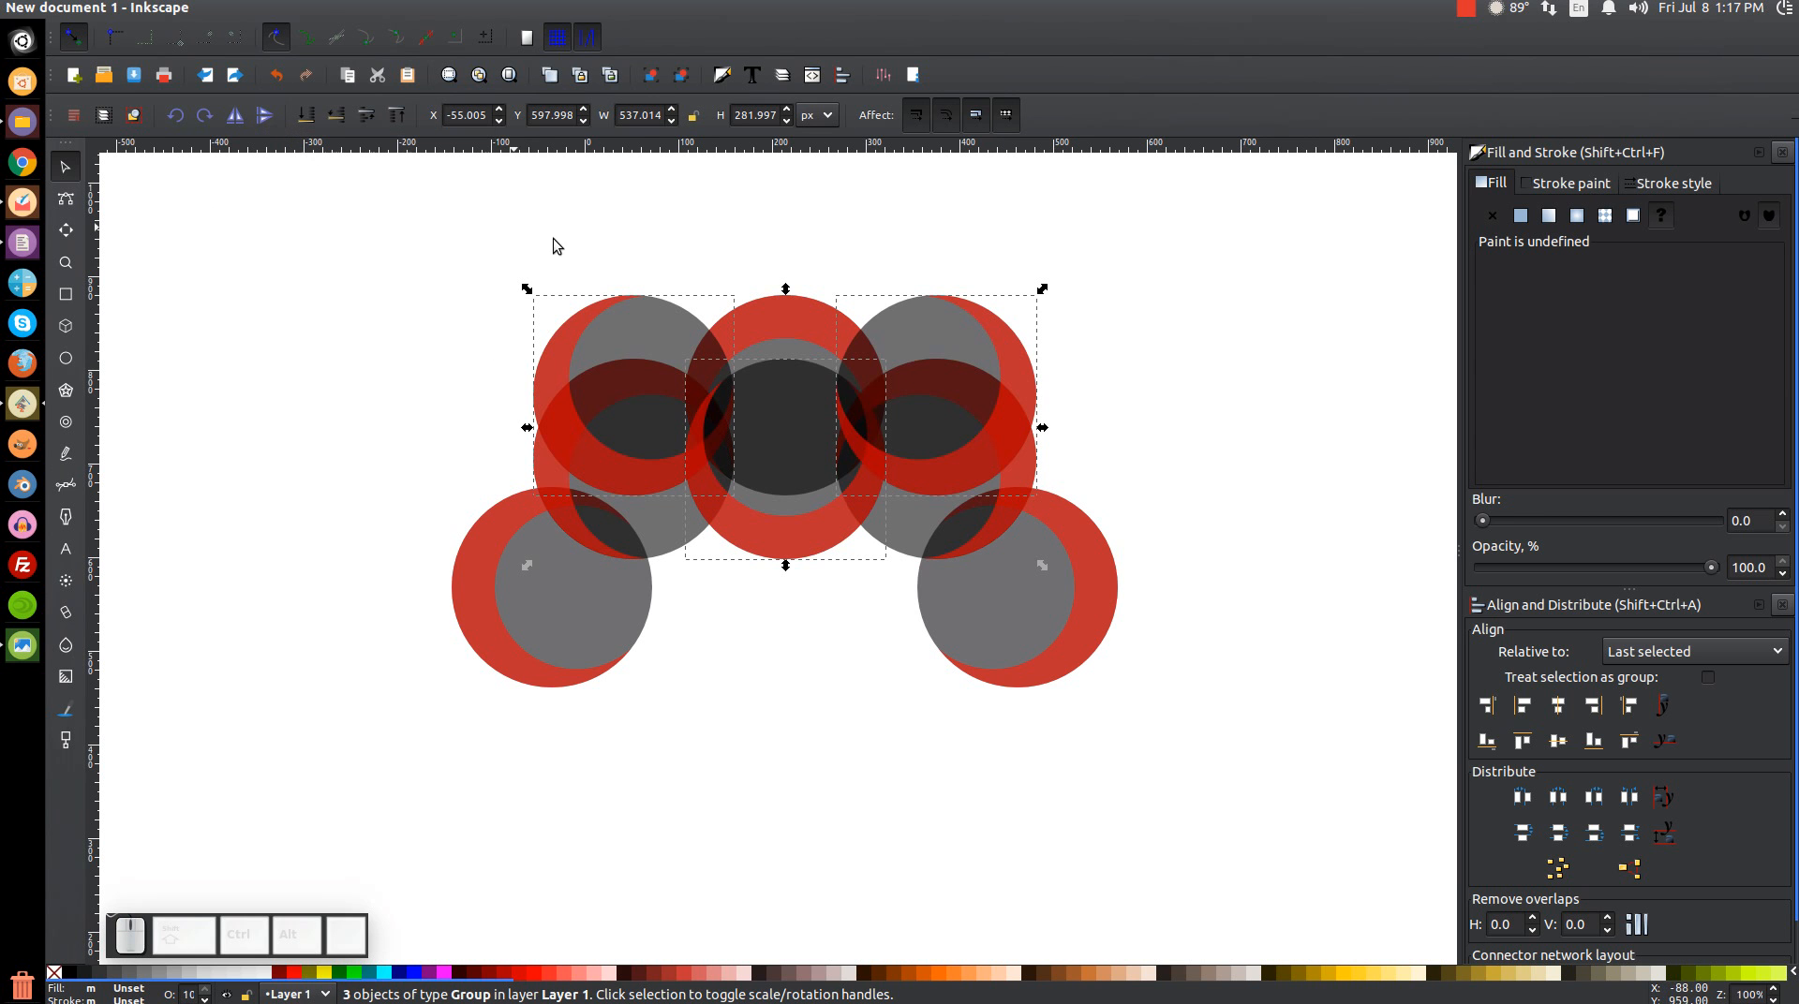
left_click_drag(936, 323, 931, 636)
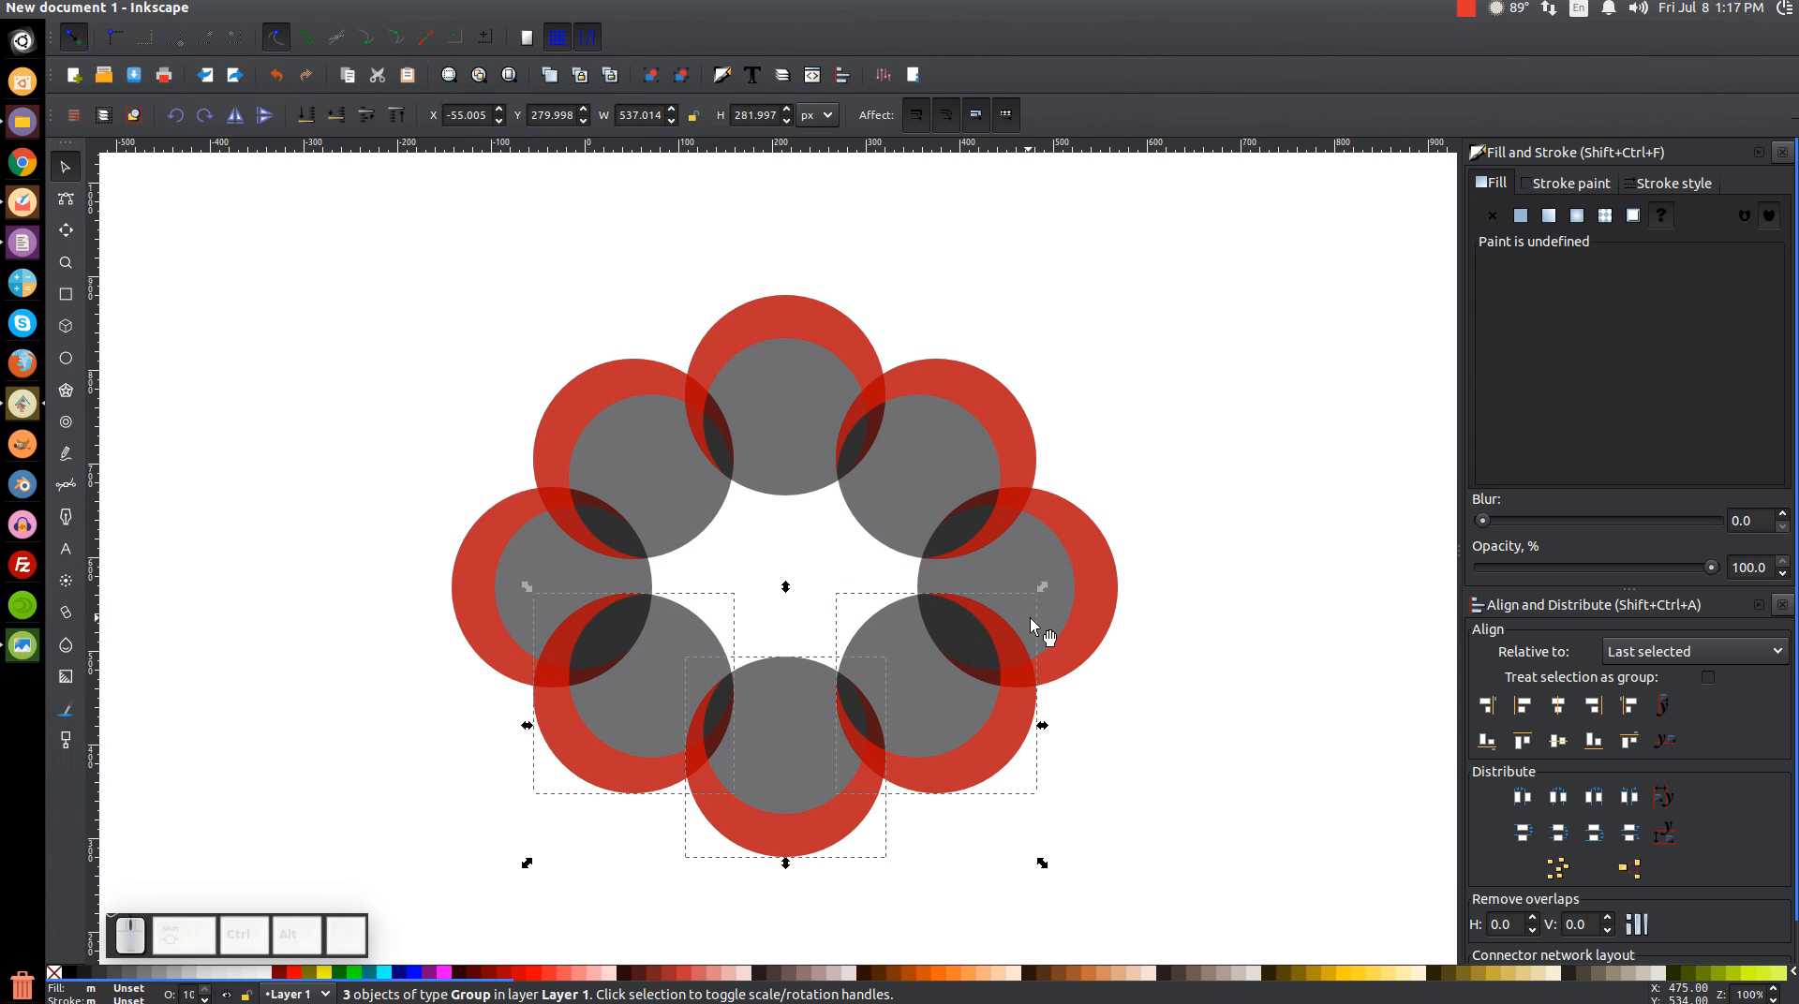
Select all eight circle groups and ungroup them into separate circles and crescents
scroll(1039, 595, "down", 1)
left_click_drag(1310, 897, 328, 195)
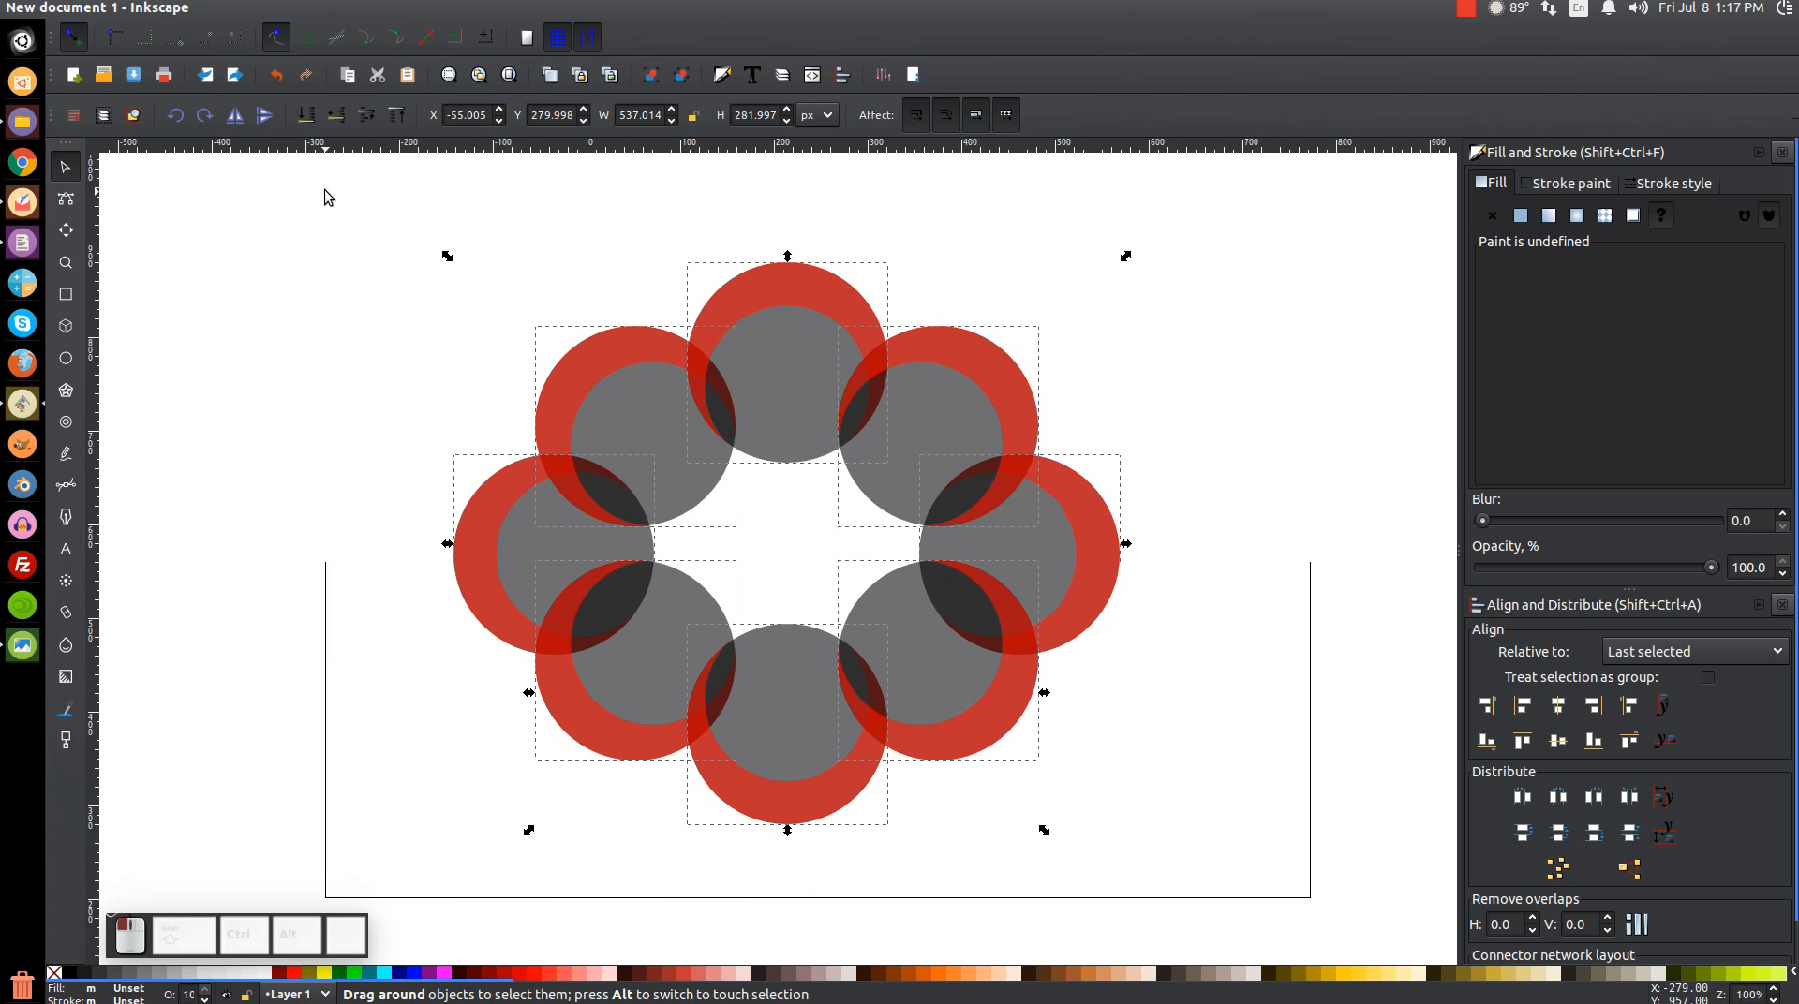
left_click(682, 75)
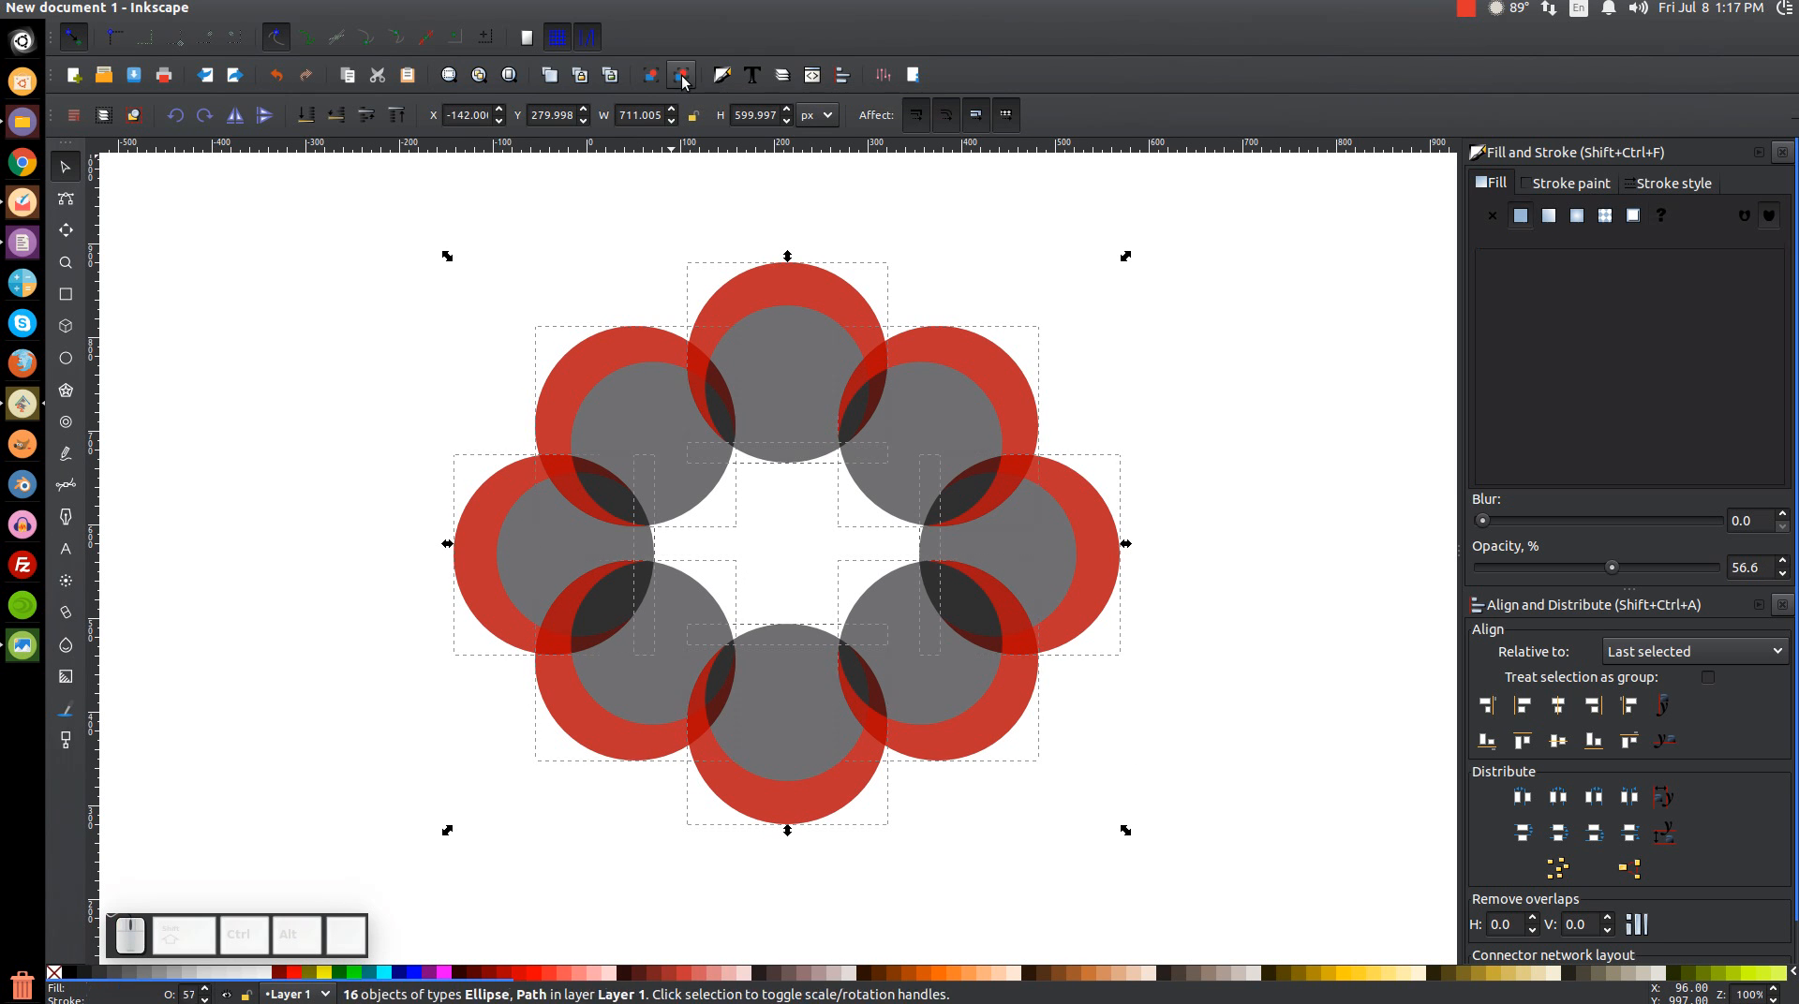
left_click(682, 75)
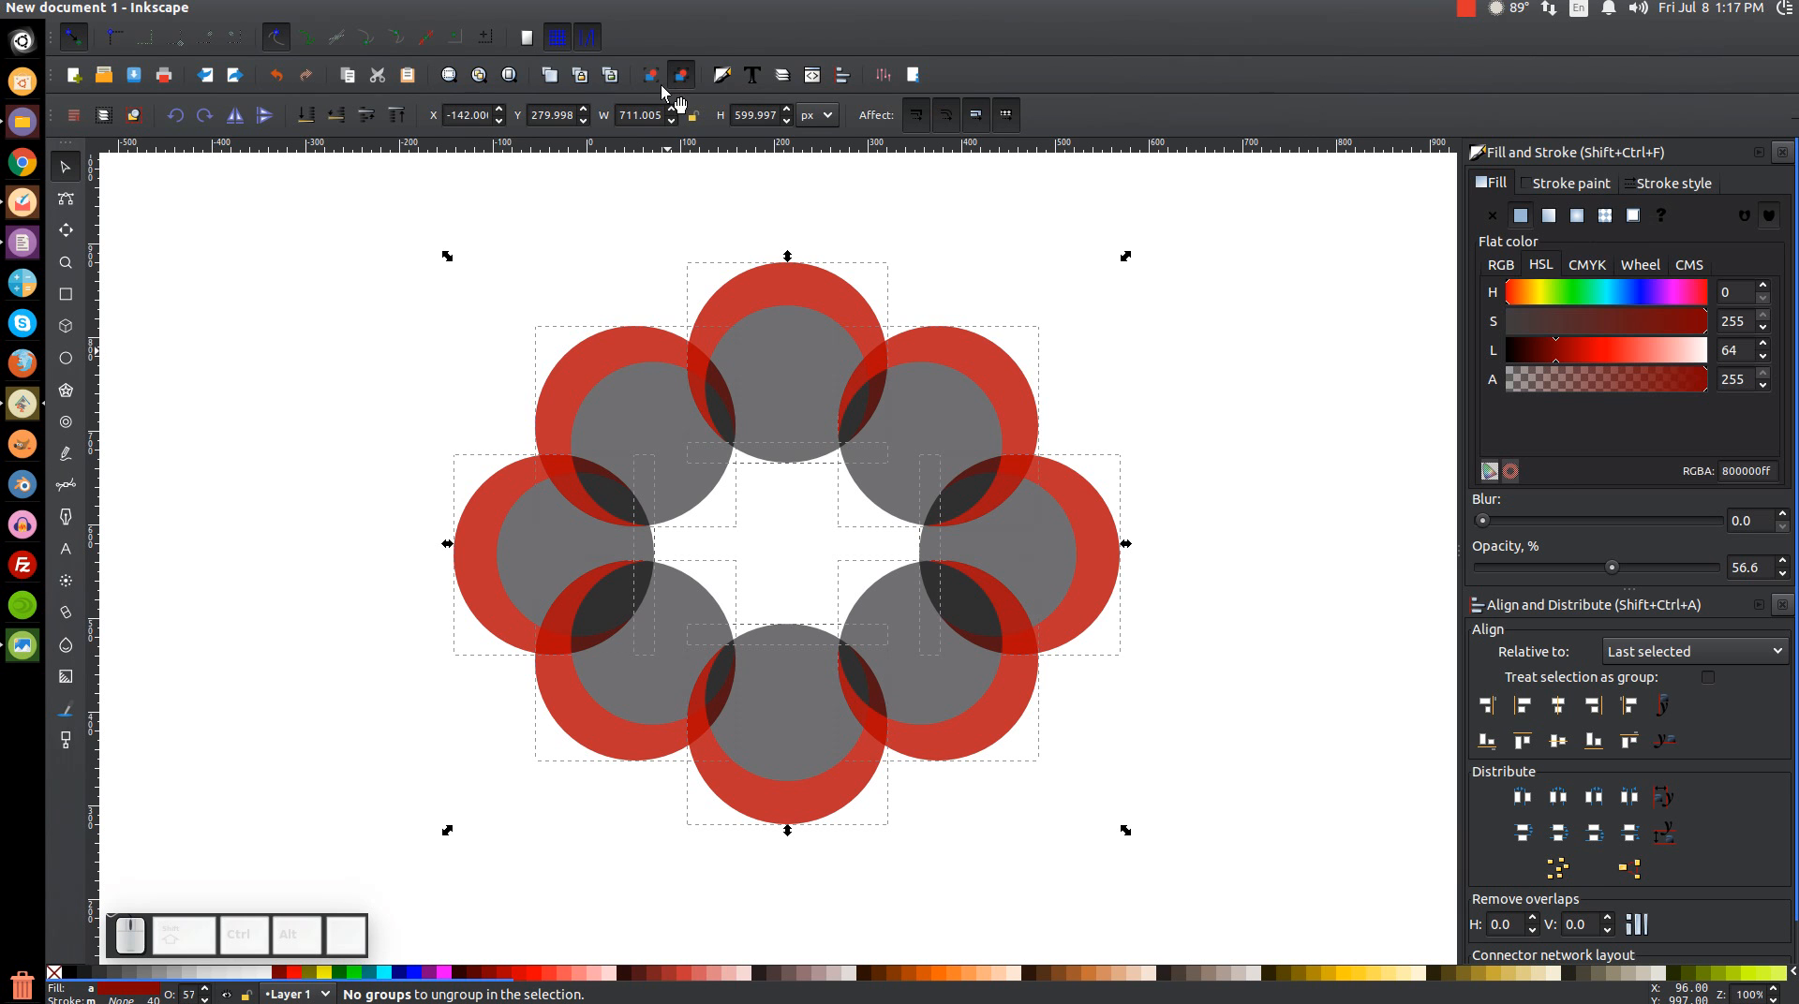
left_click(615, 262)
left_click_drag(620, 347, 485, 249)
left_click_drag(609, 427, 547, 372)
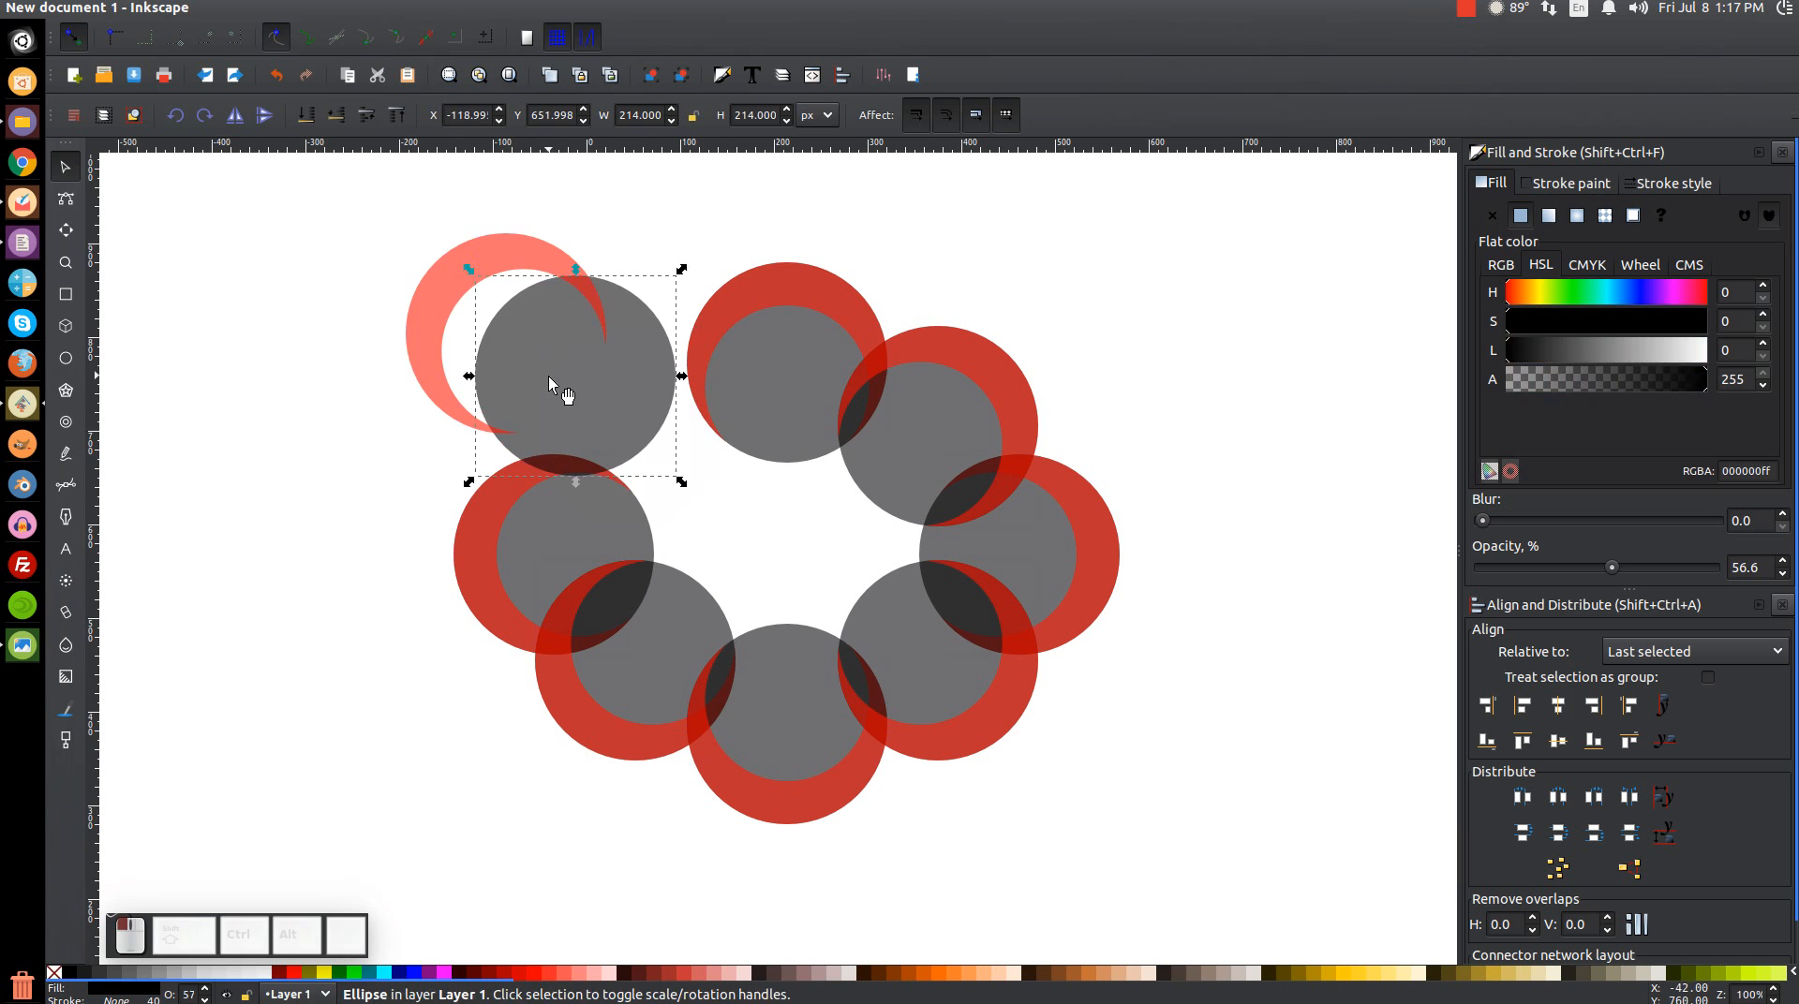
key("ctrl+z")
key("ctrl+z")
Duplicate the leftmost red crescent and subtract the copy from the upper-left crescent with Difference
left_click(346, 435)
left_click_drag(480, 593, 515, 582)
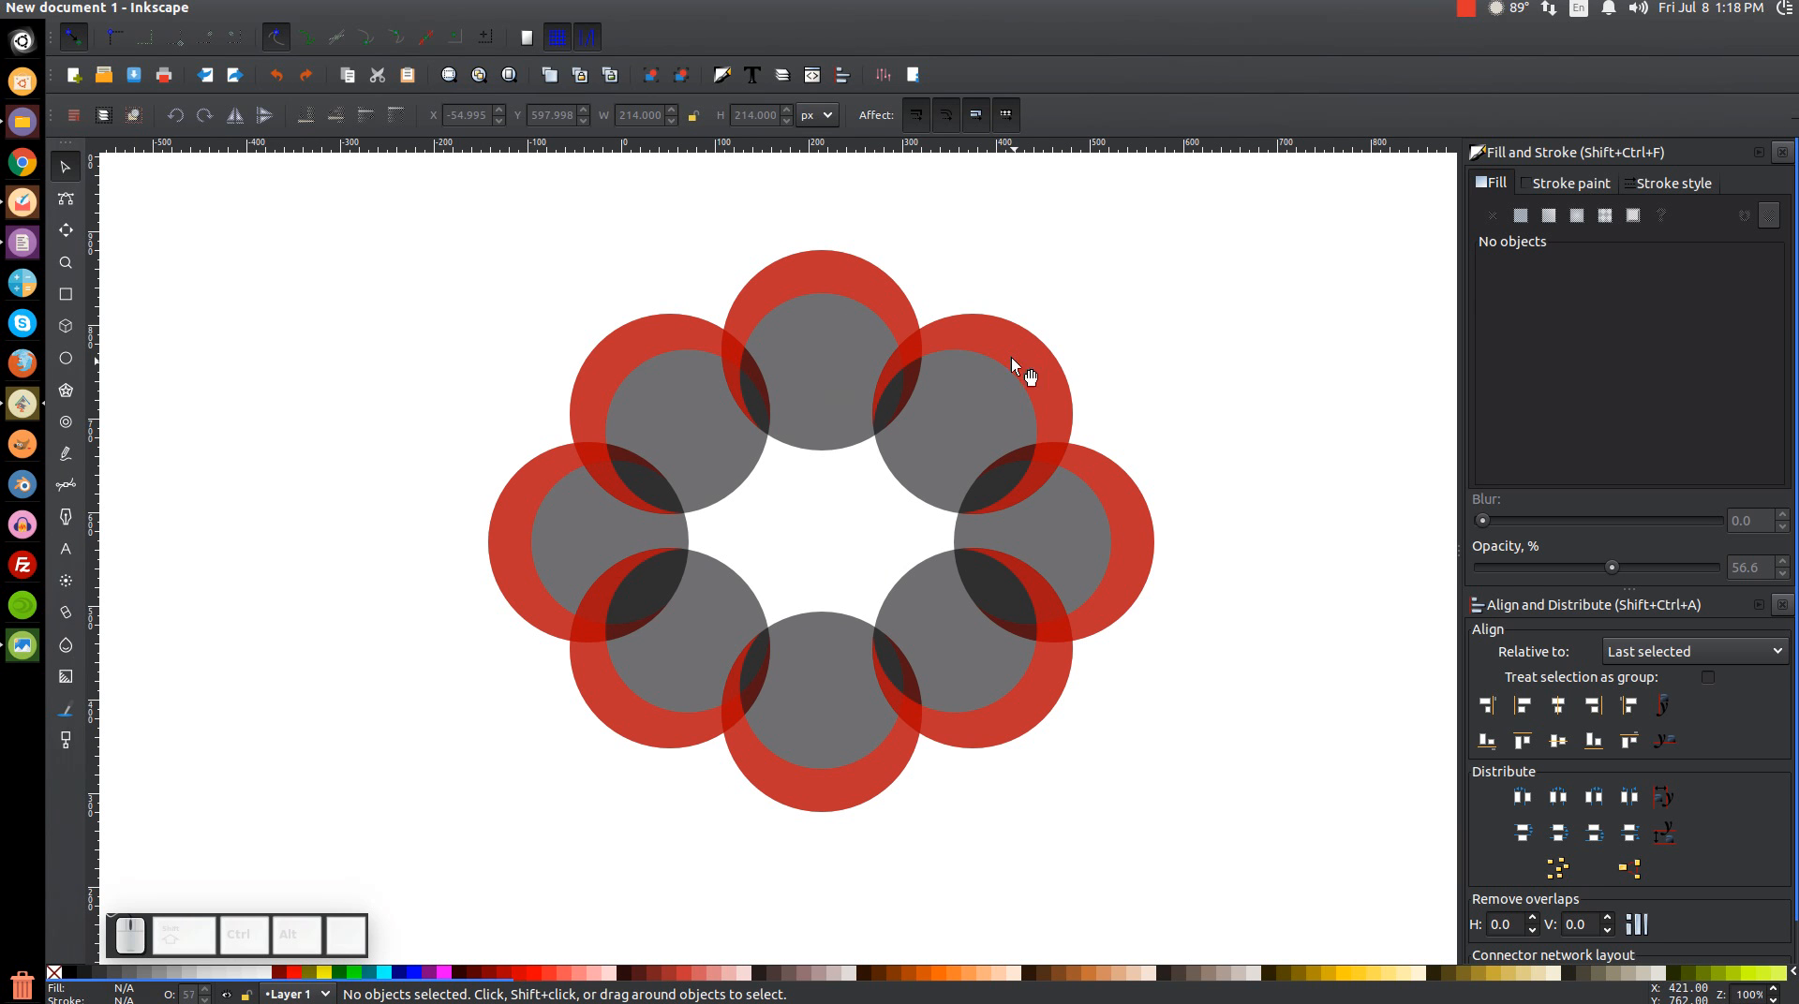
left_click(530, 481)
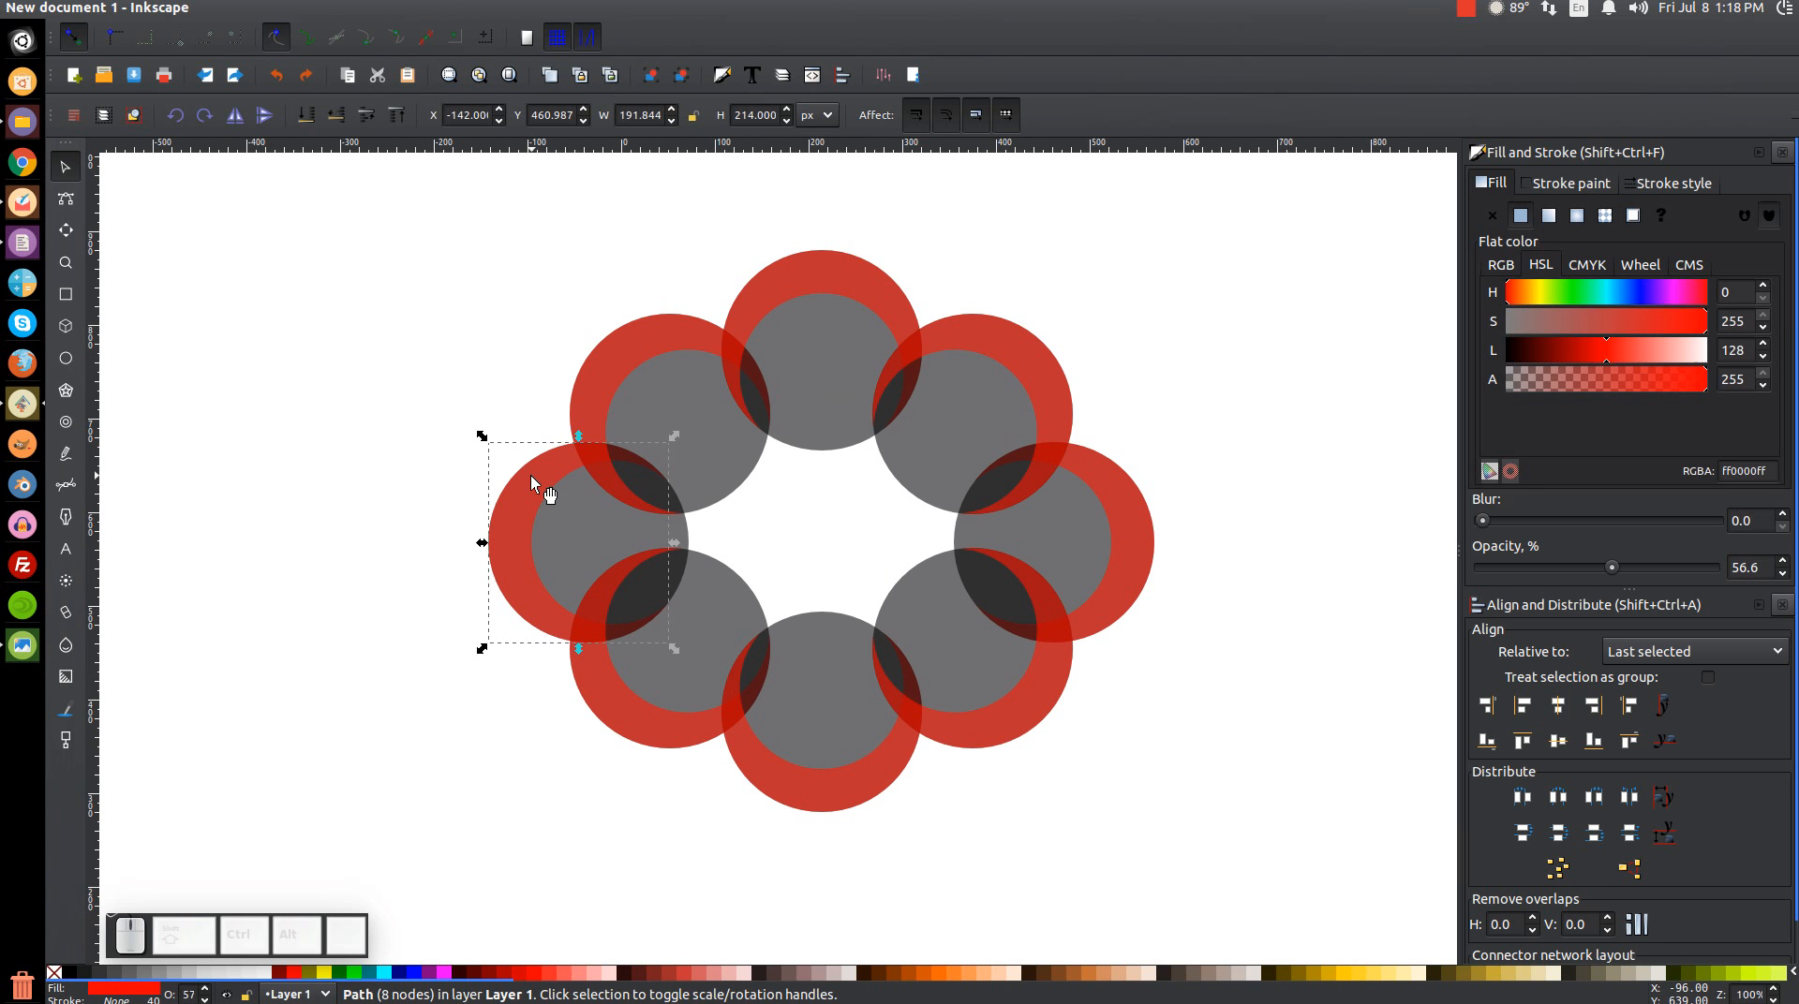
right_click(530, 475)
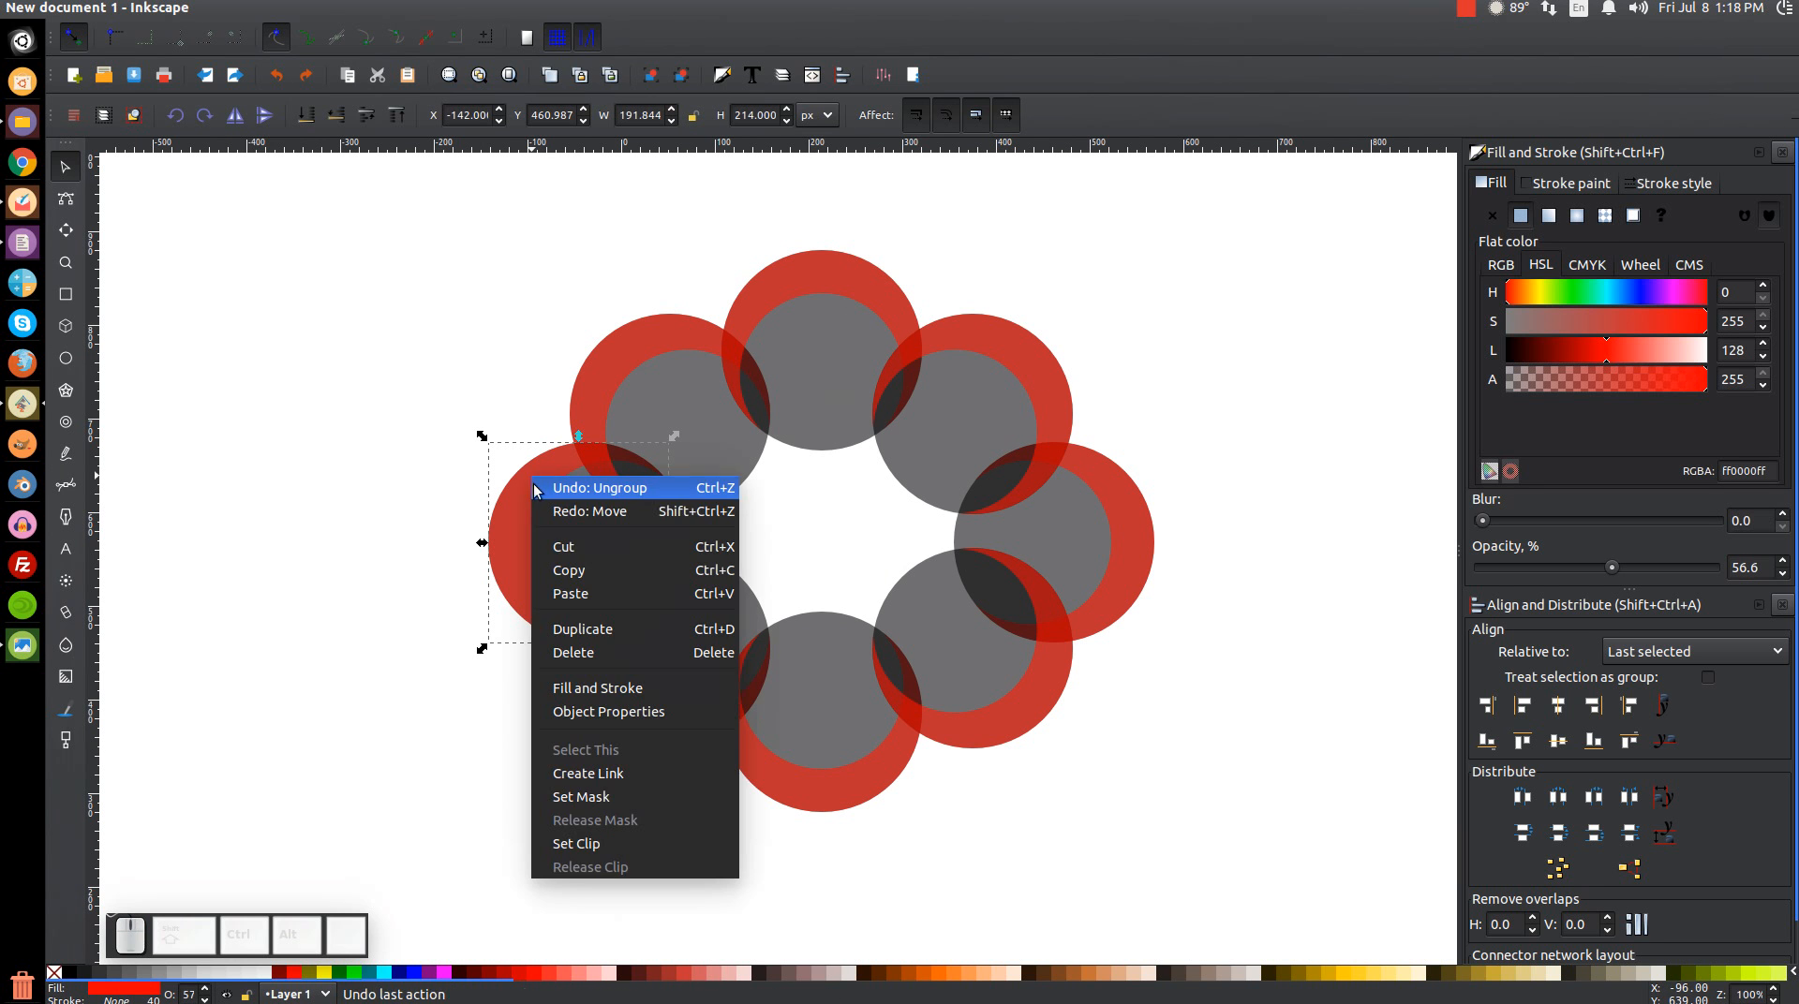
left_click(592, 622)
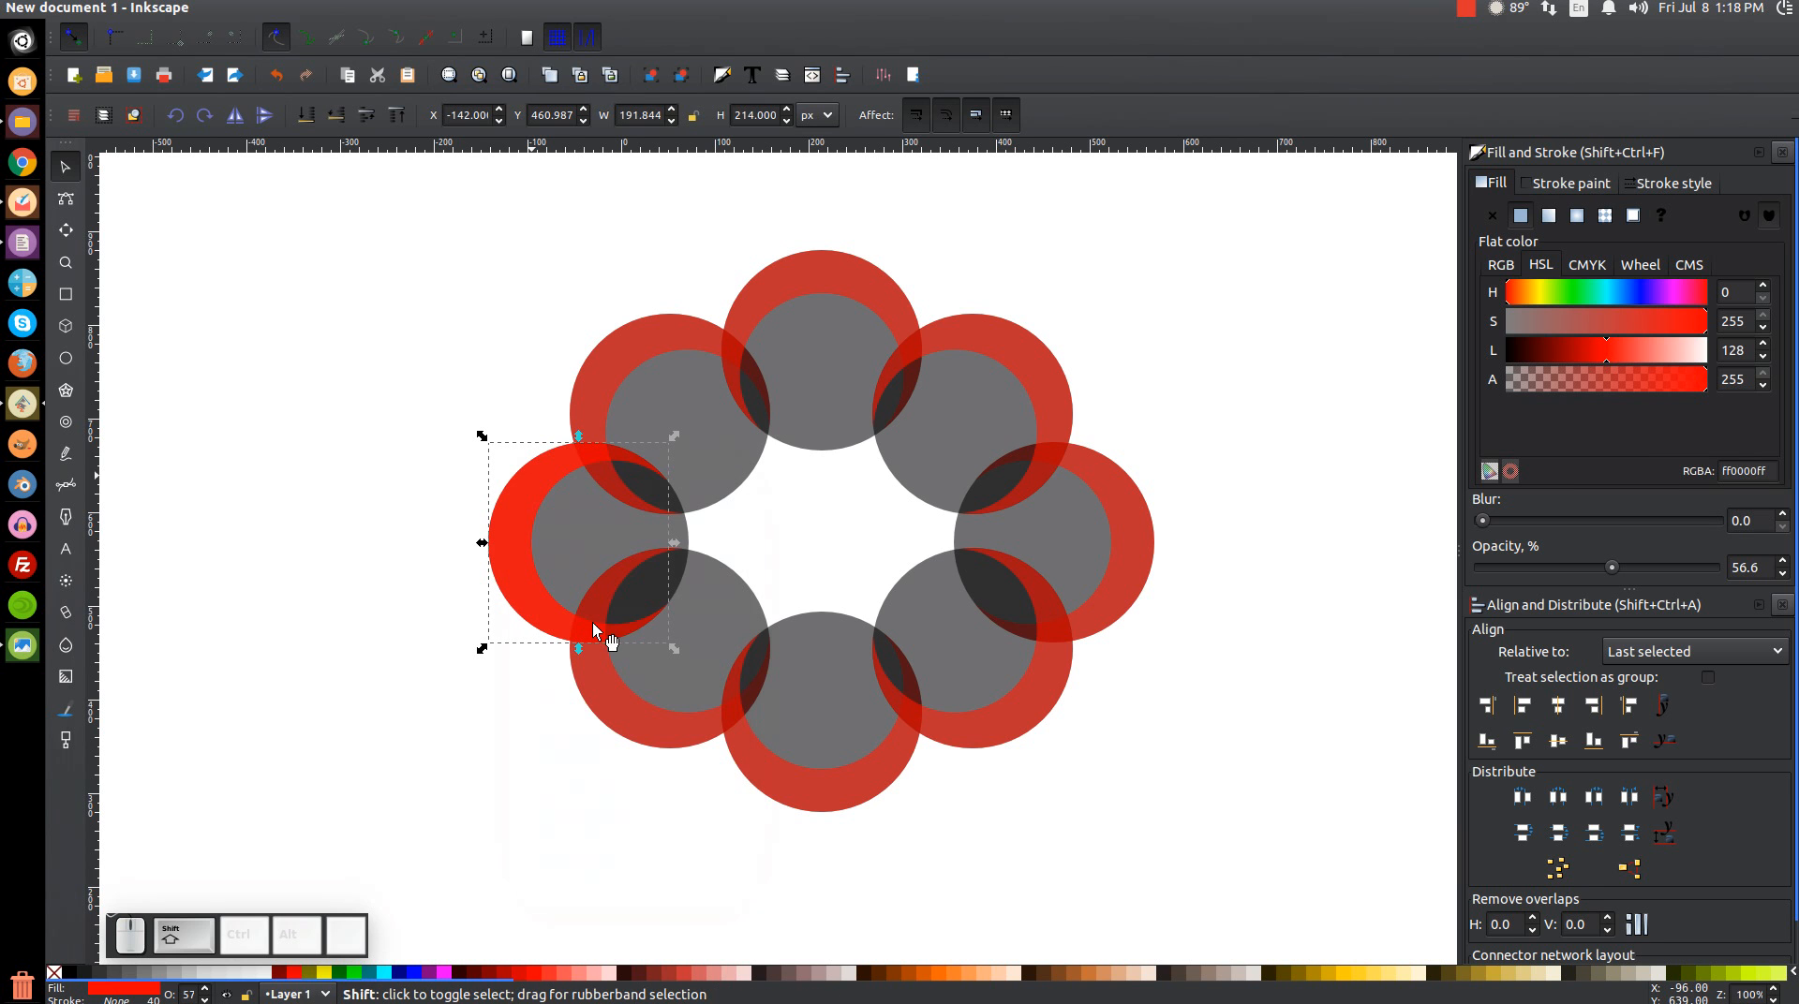
left_click(614, 351, "shift")
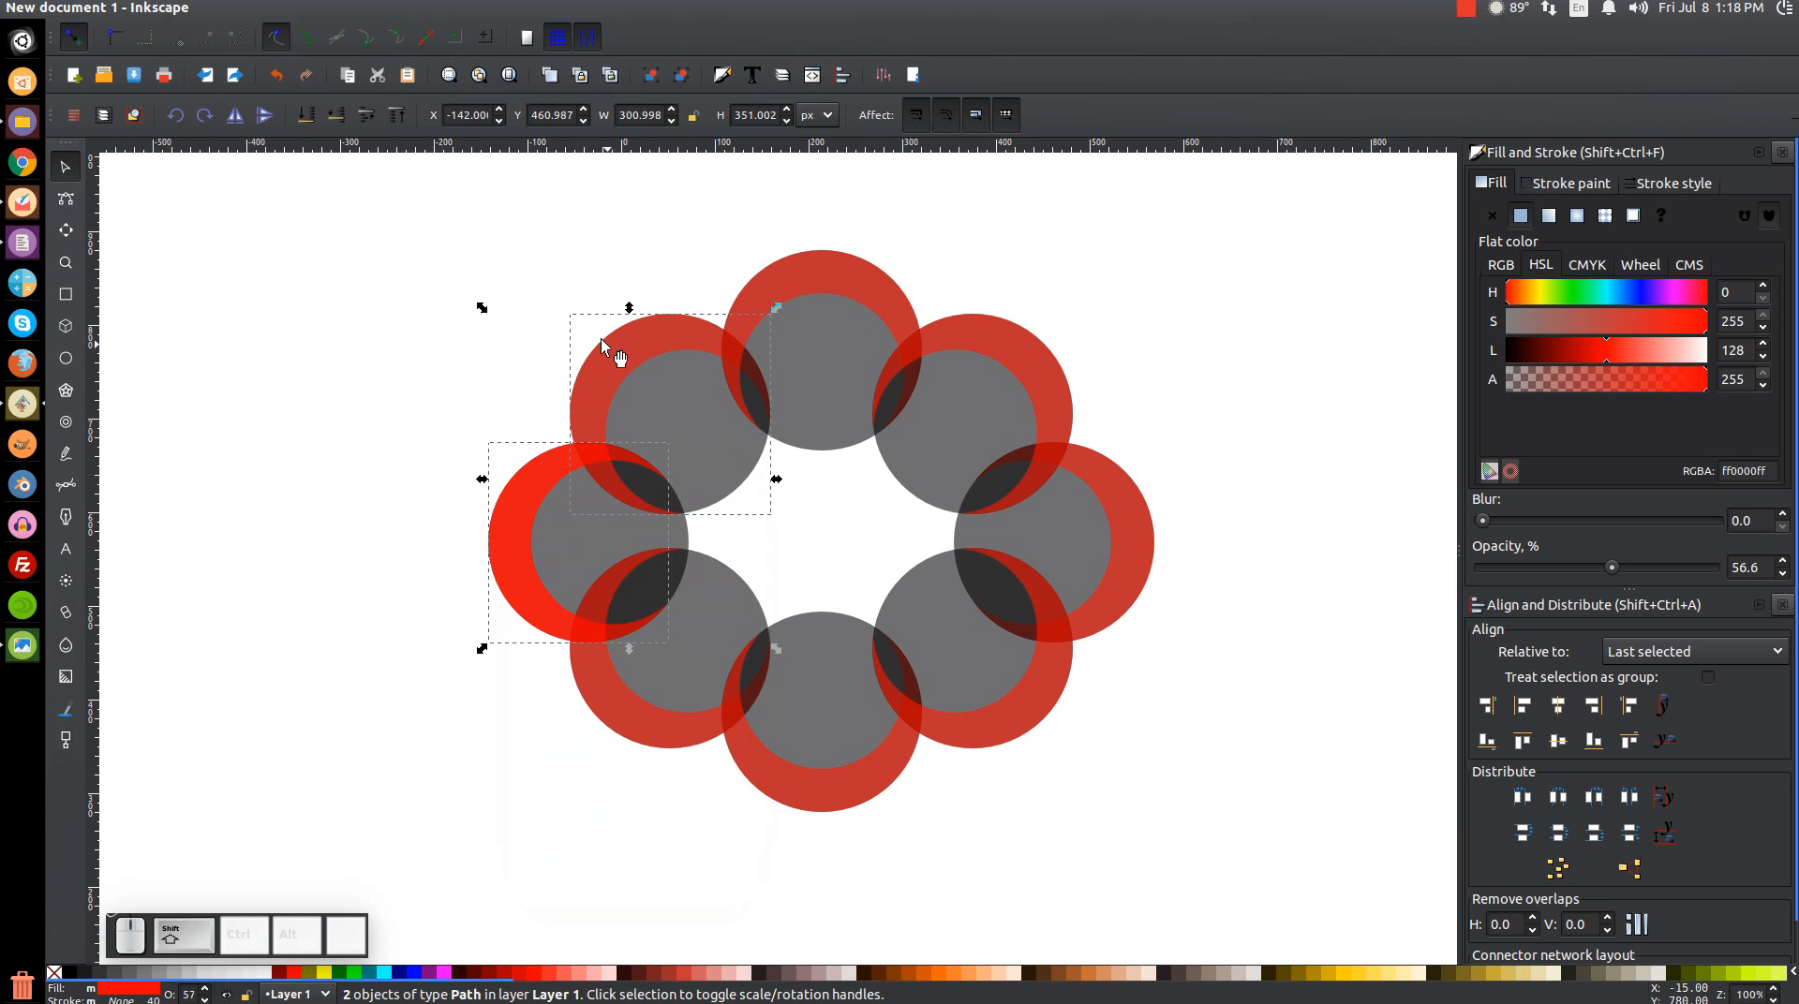
left_click(307, 7)
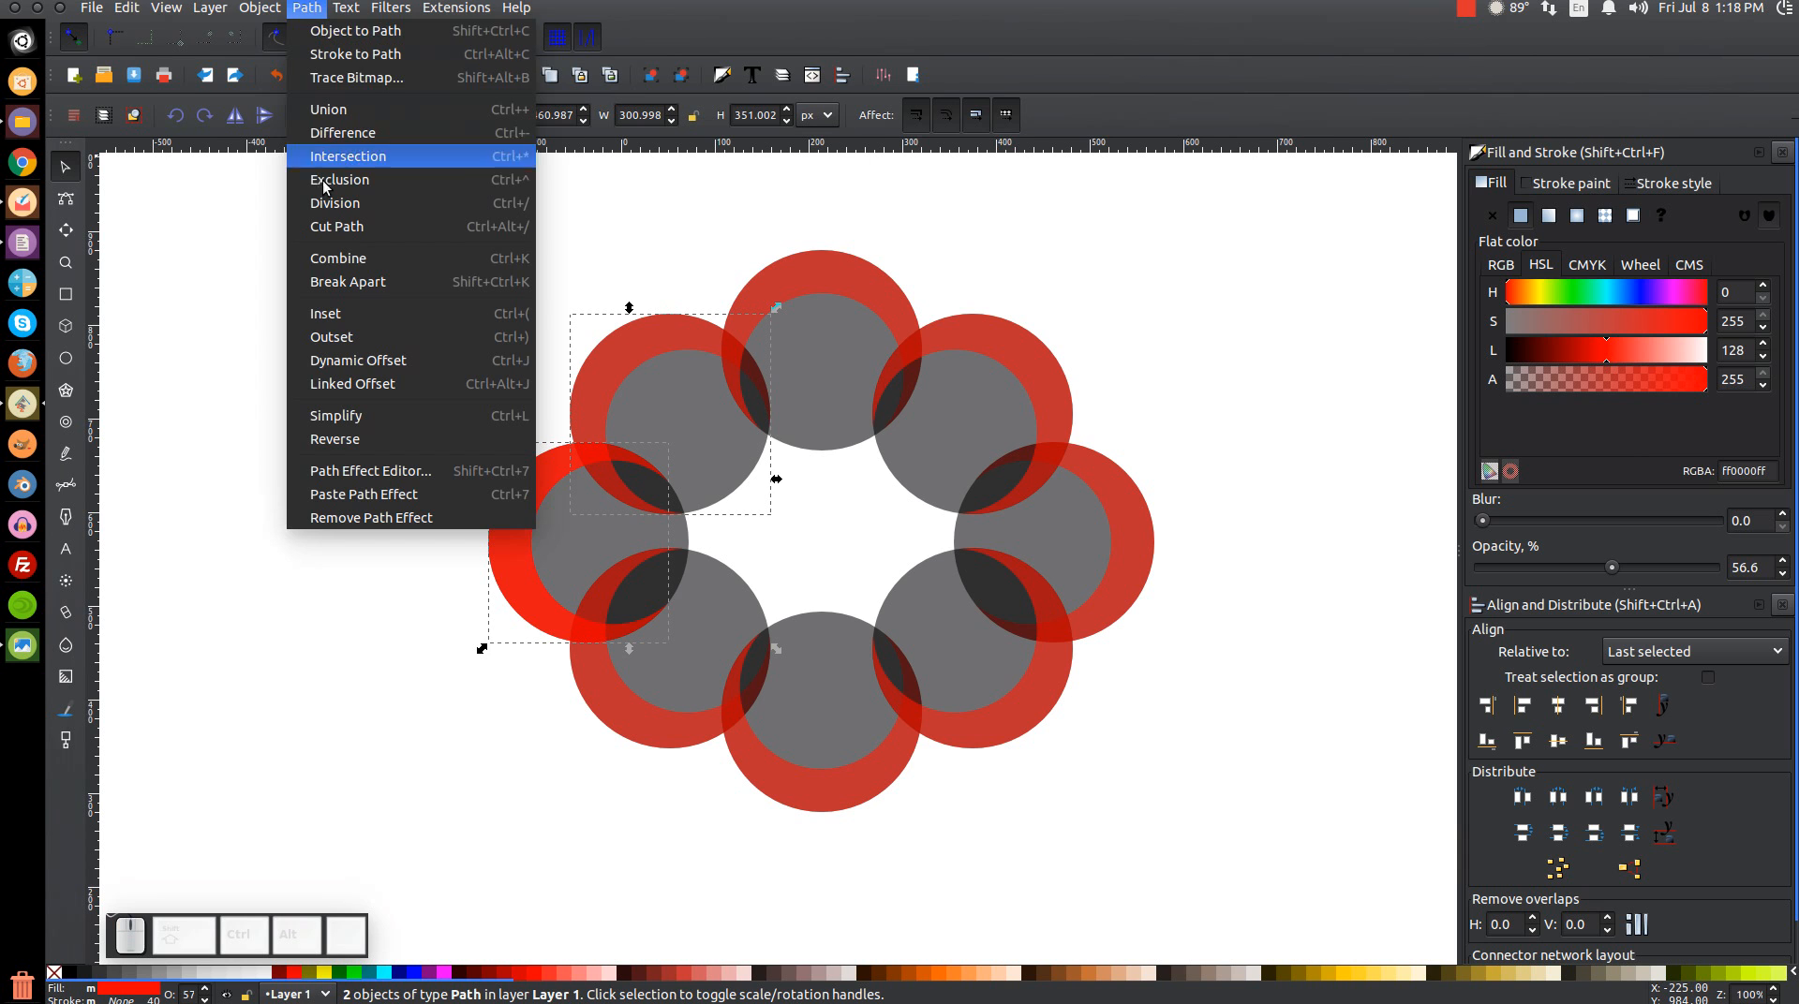
left_click(343, 132)
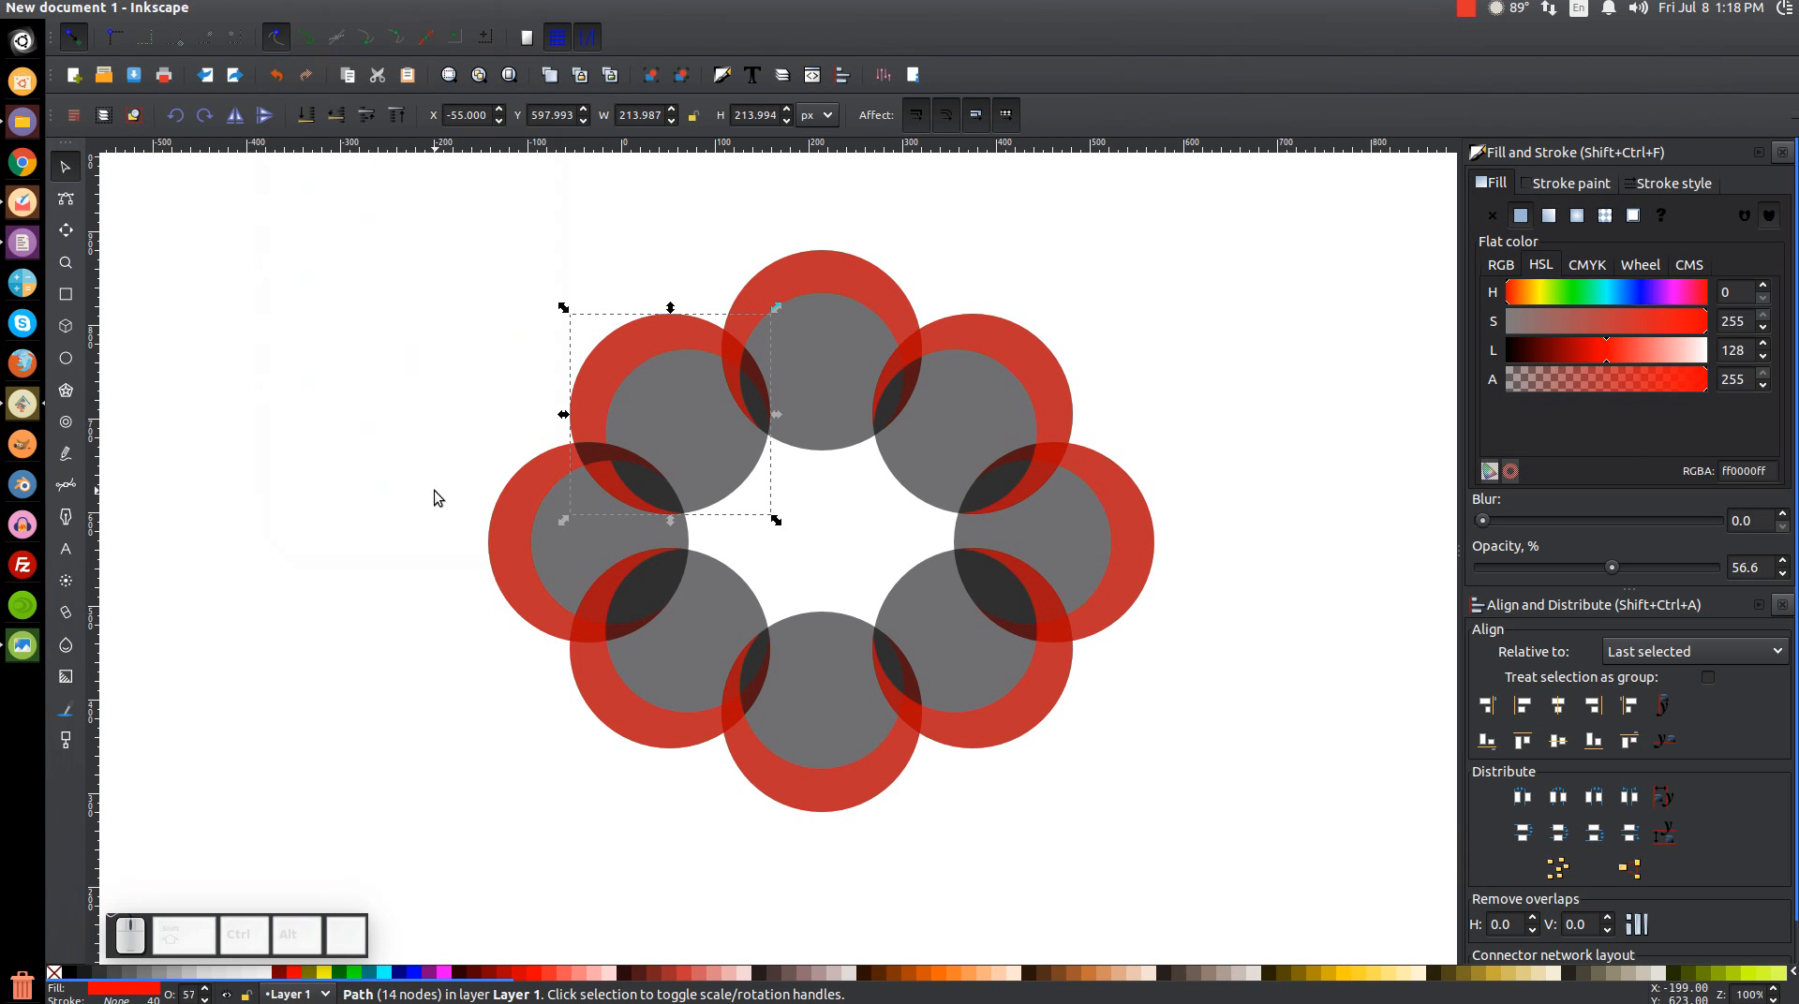
Break apart the cut upper-left crescent and delete its small leftover piece inside the leftmost circle
left_click(316, 8)
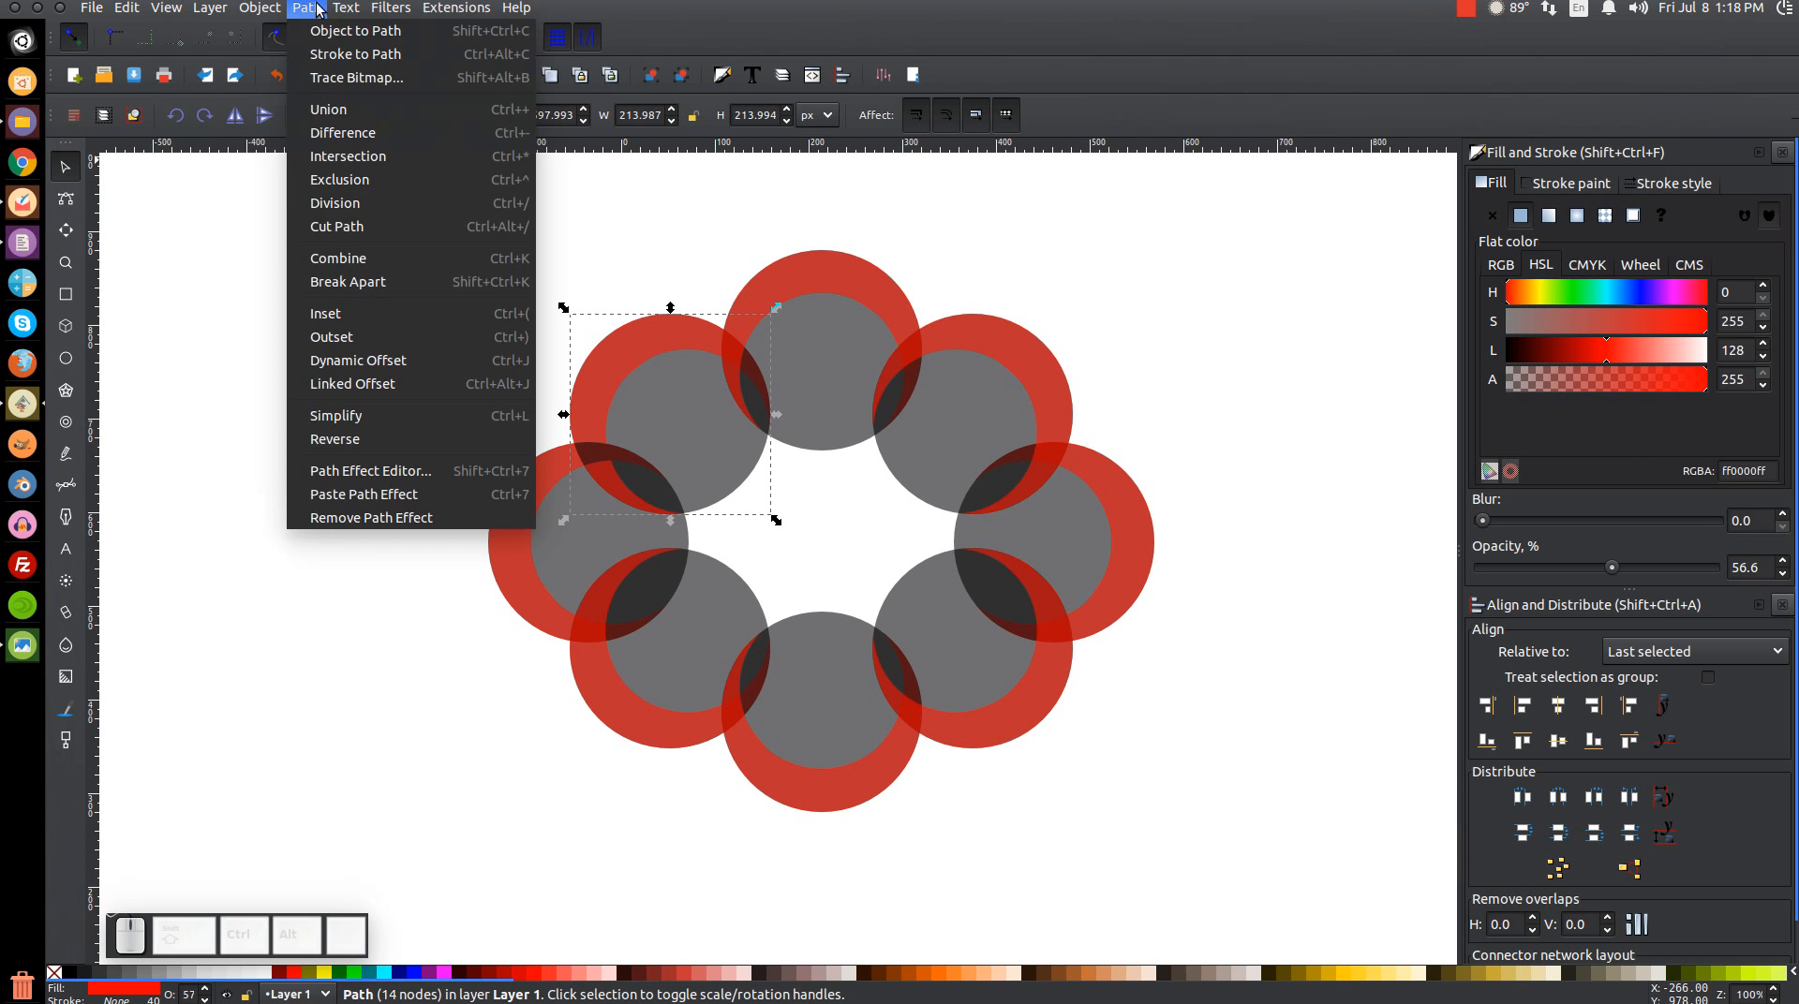
left_click(346, 281)
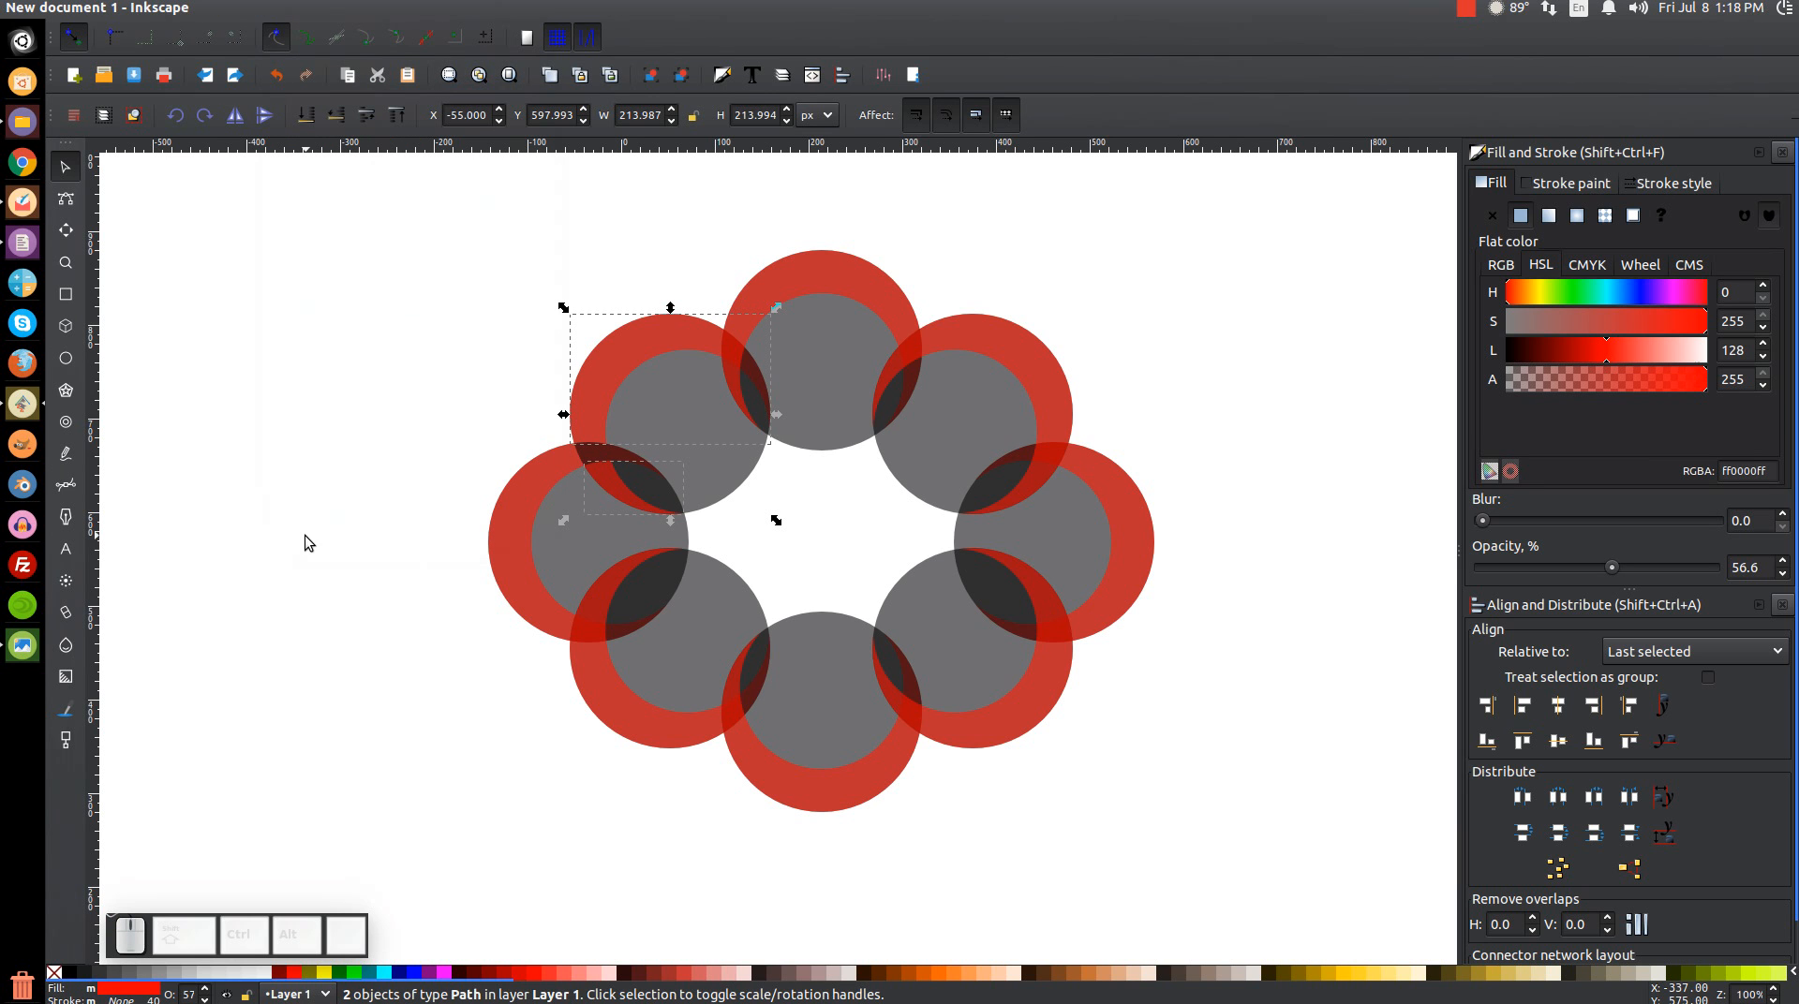
key("shift")
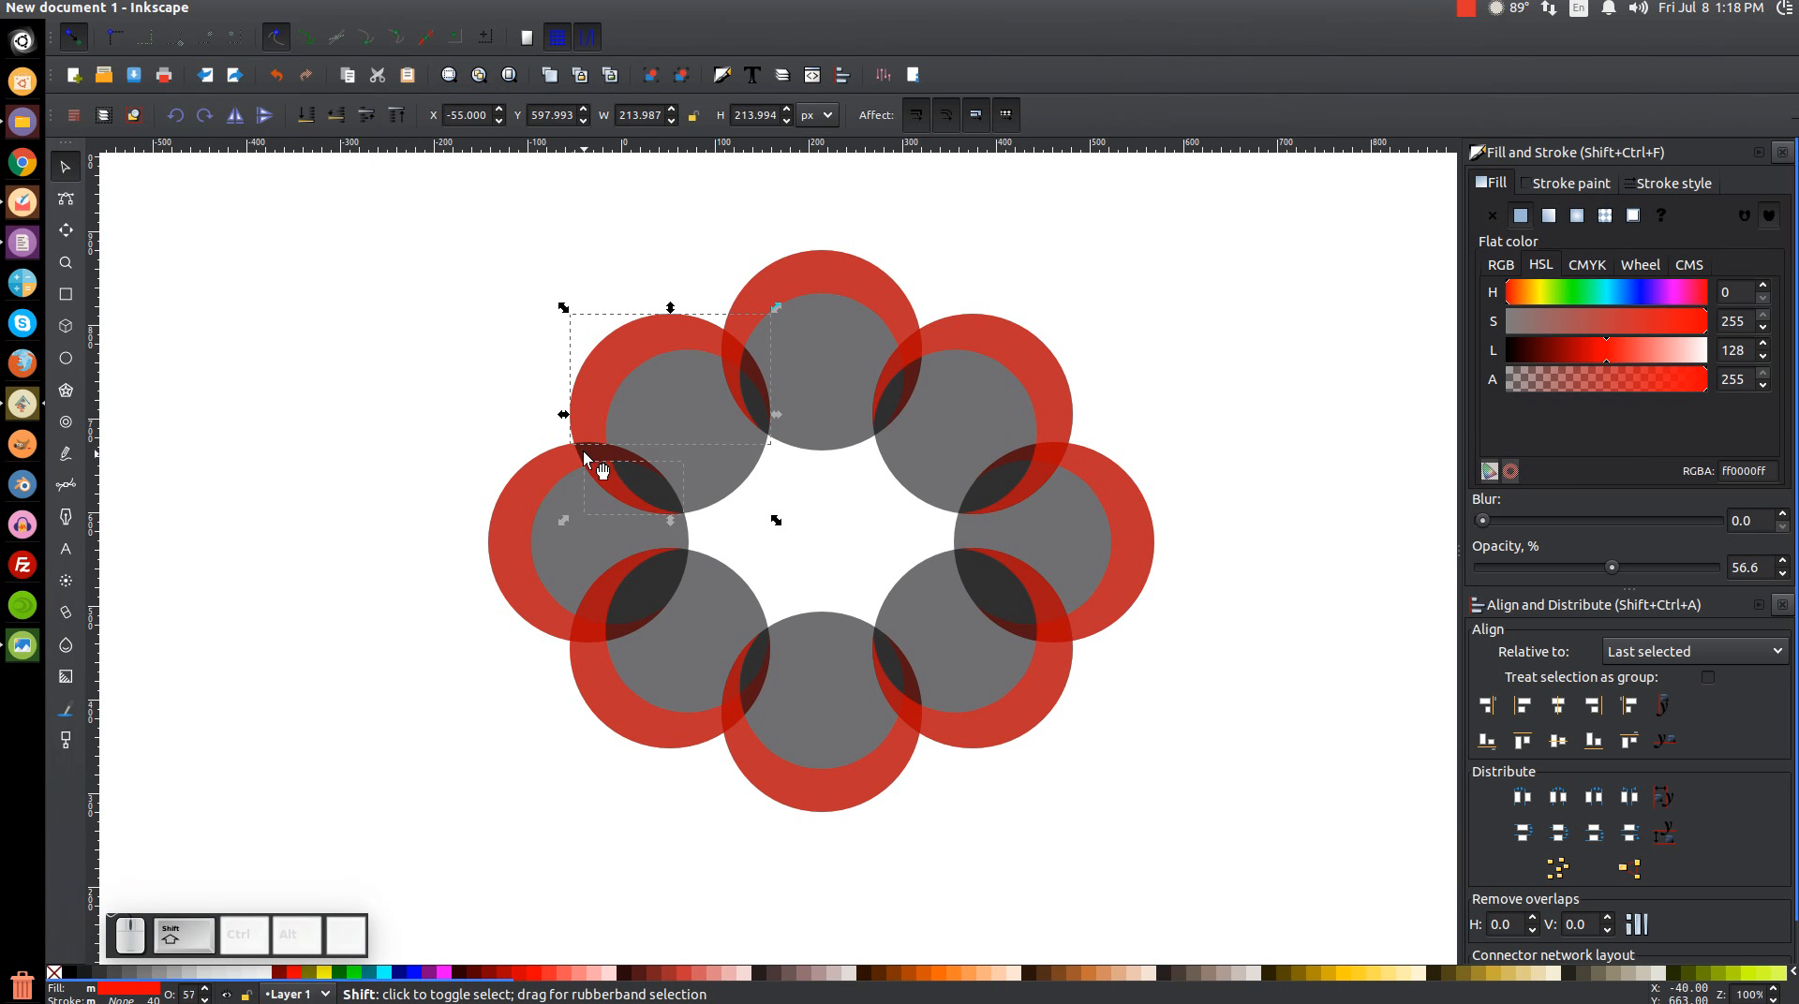
left_click(634, 340, "shift")
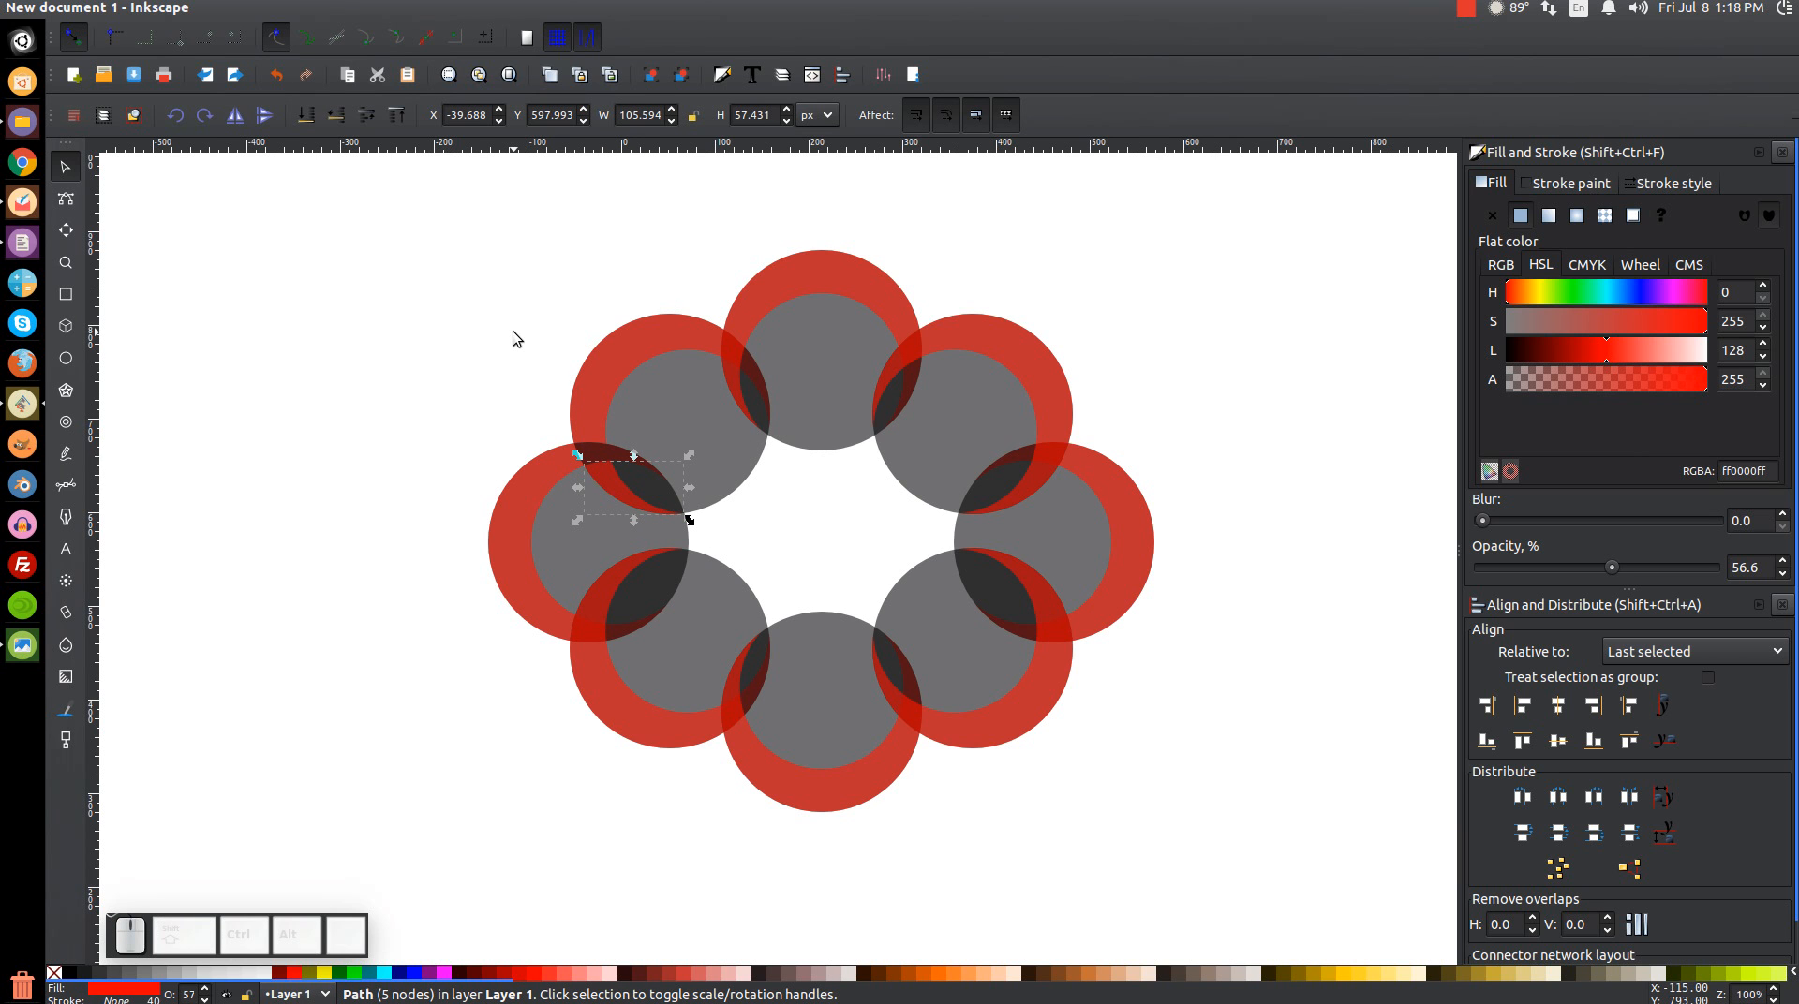
key("Escape")
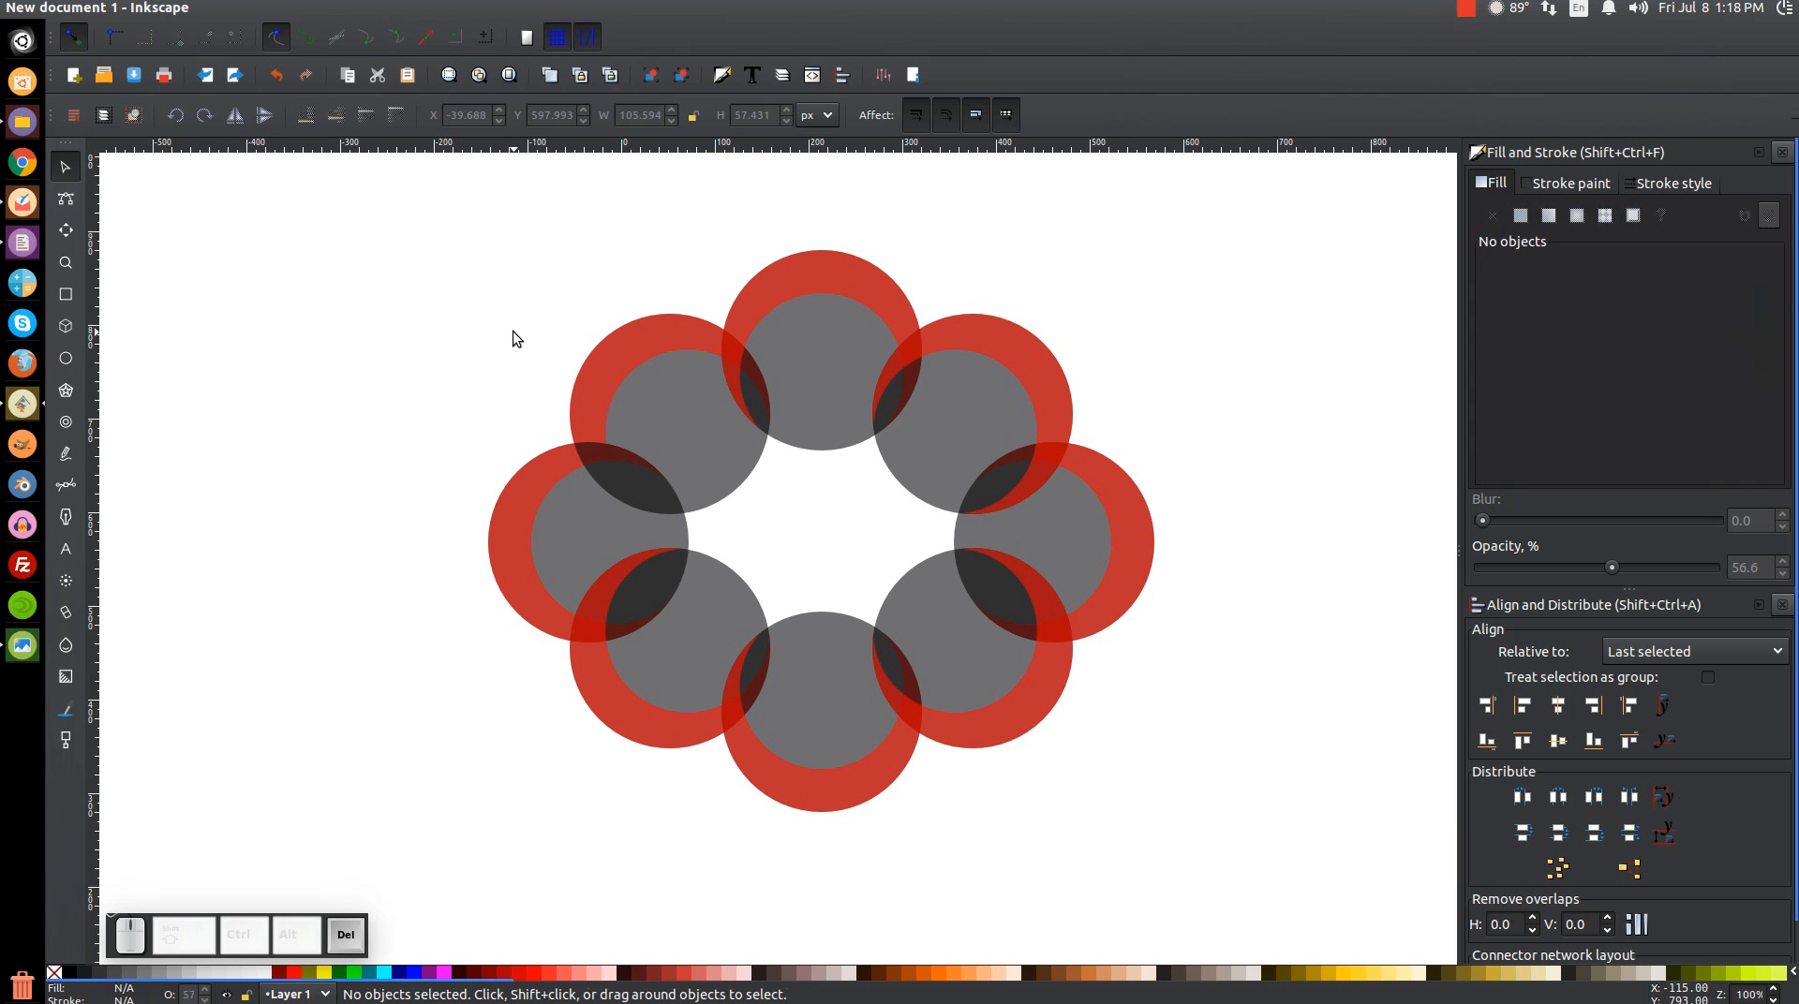
left_click(547, 464)
left_click(622, 355, "shift")
left_click_drag(610, 401, 349, 272)
left_click(373, 387)
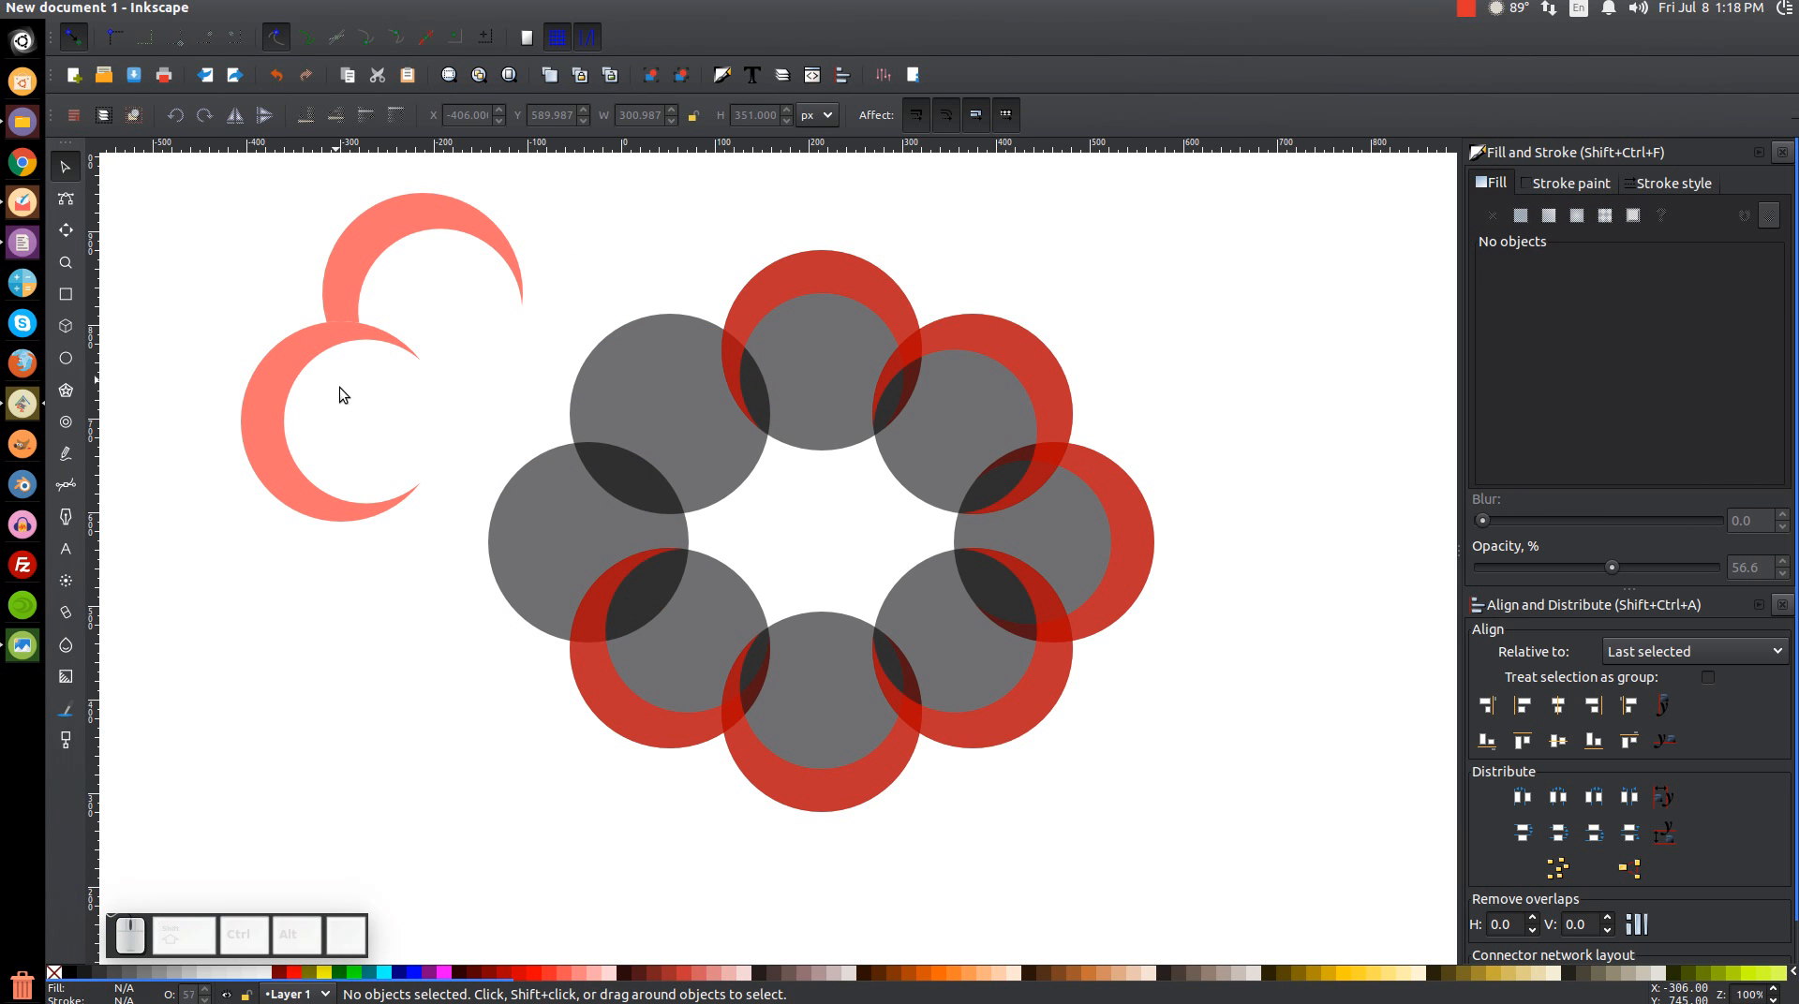
key("ctrl+z")
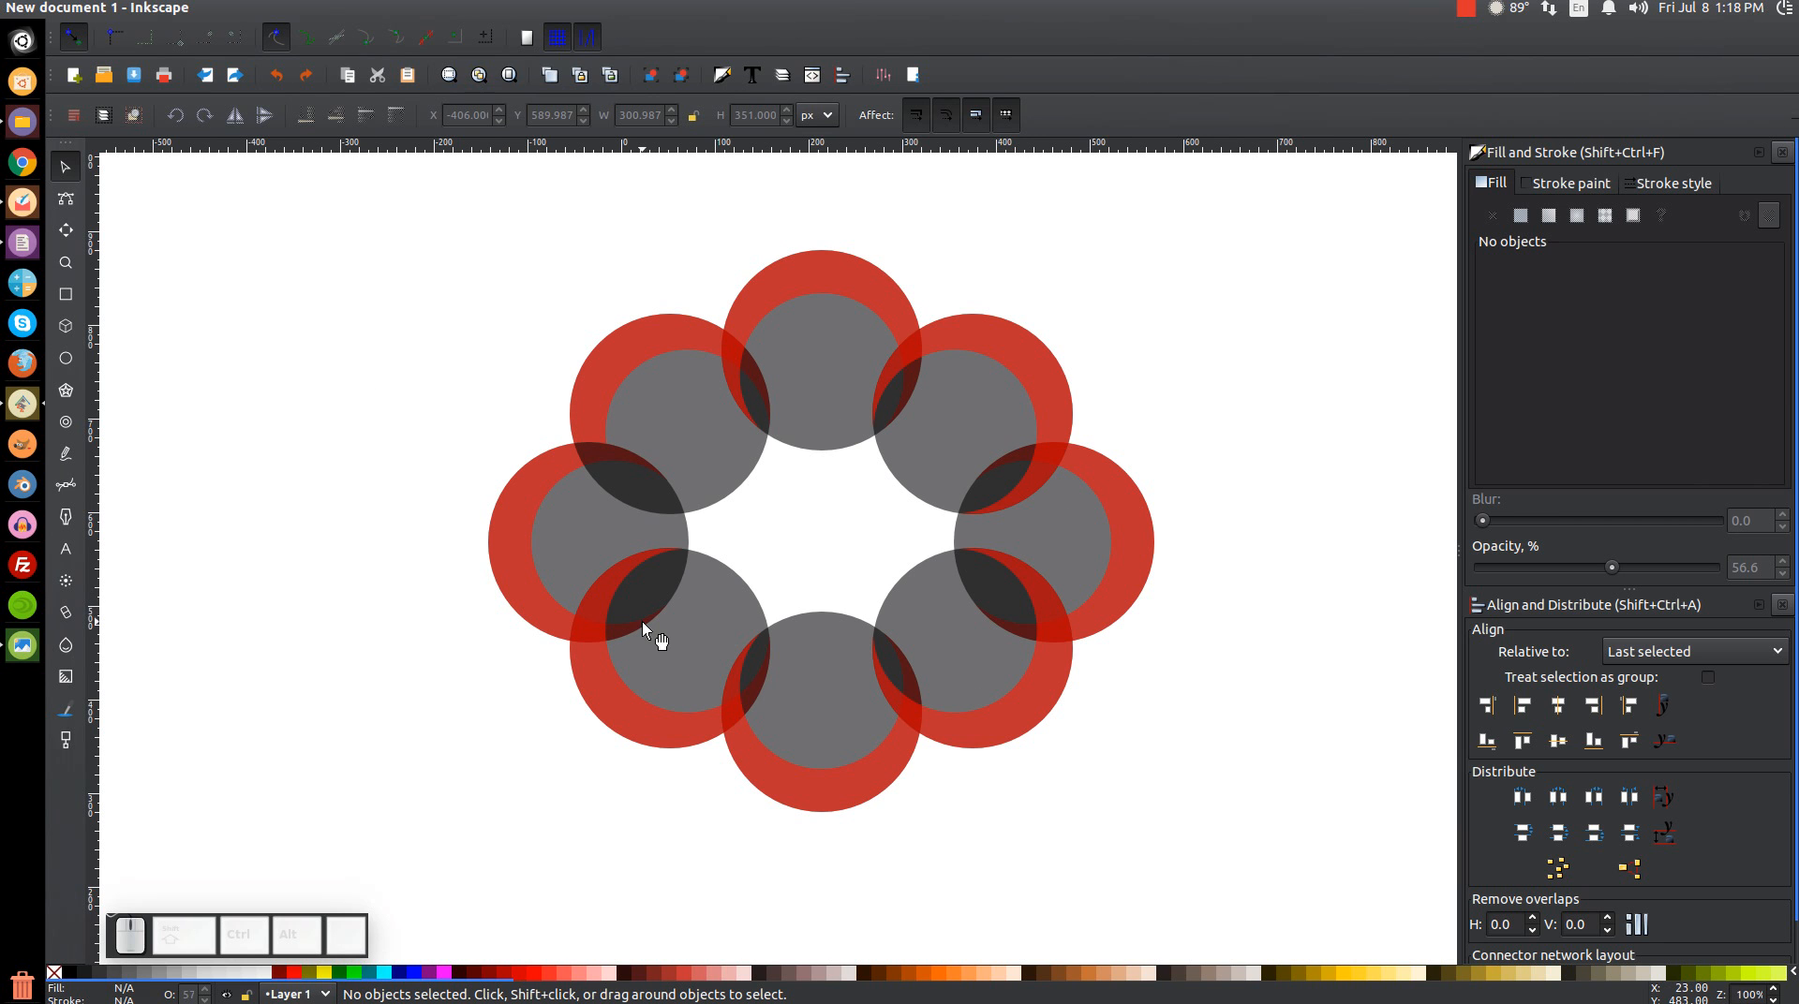
Duplicate the trimmed upper-left crescent and subtract the copy from the topmost crescent with Difference
left_click(662, 335)
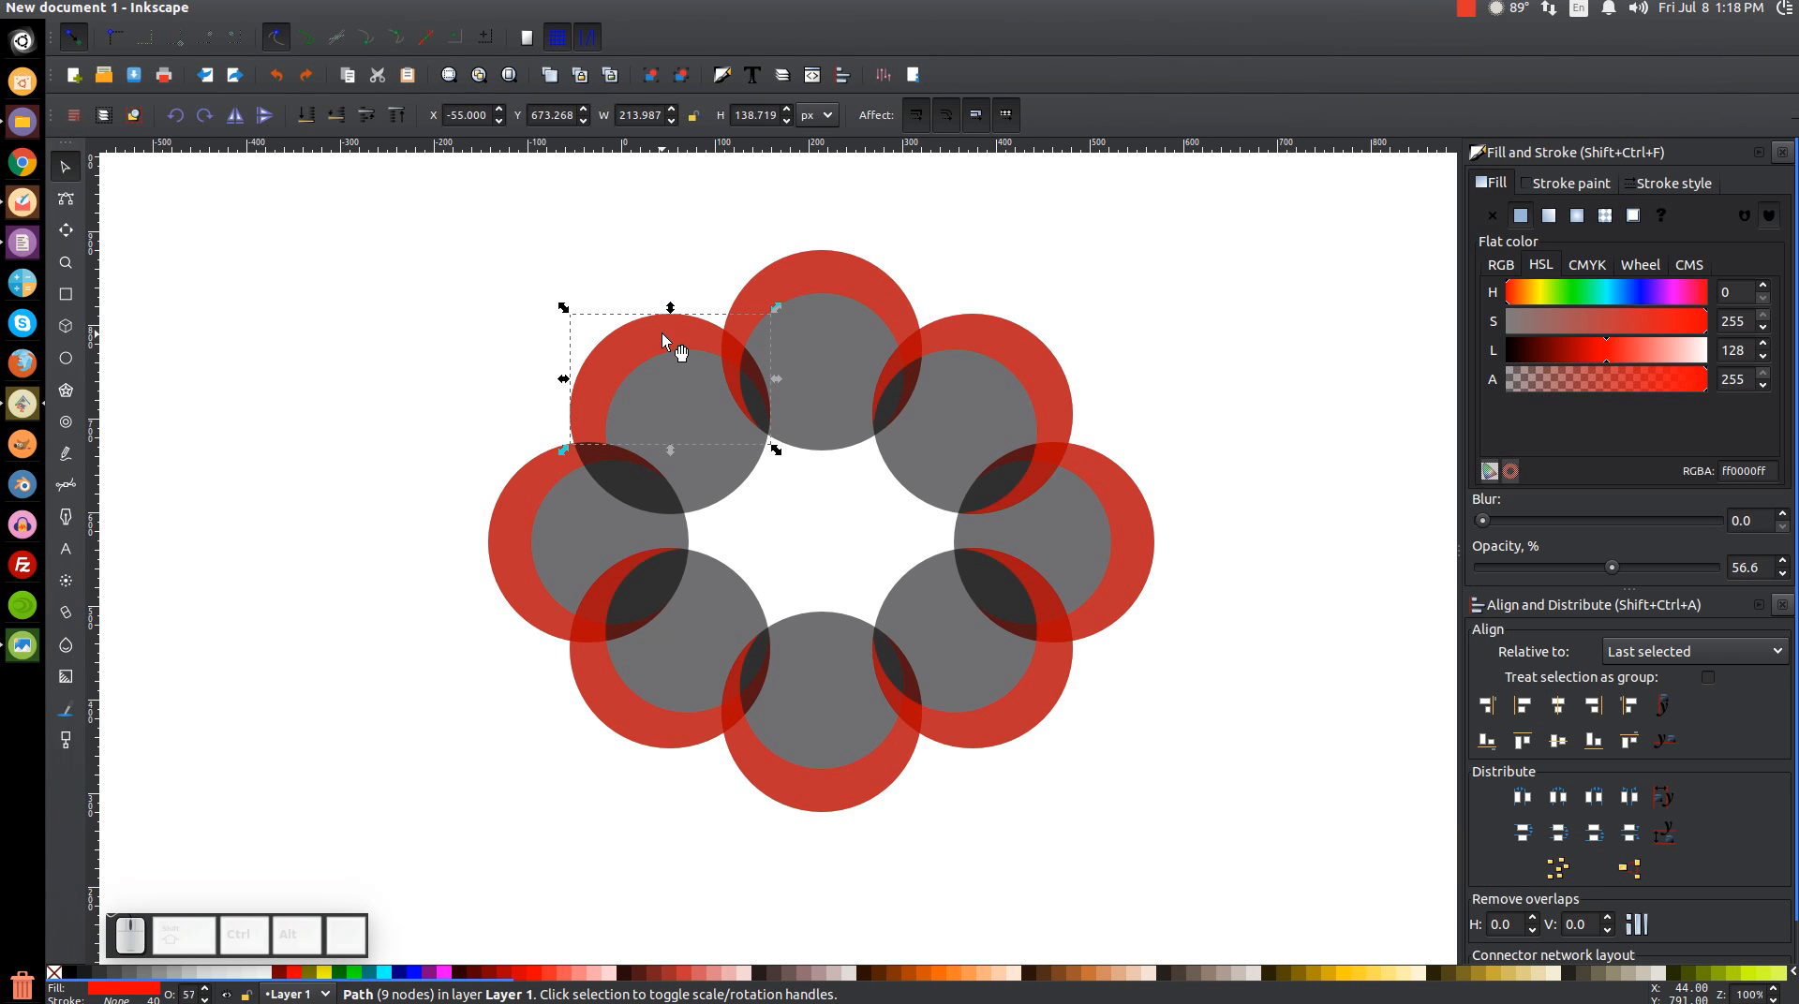
right_click(661, 334)
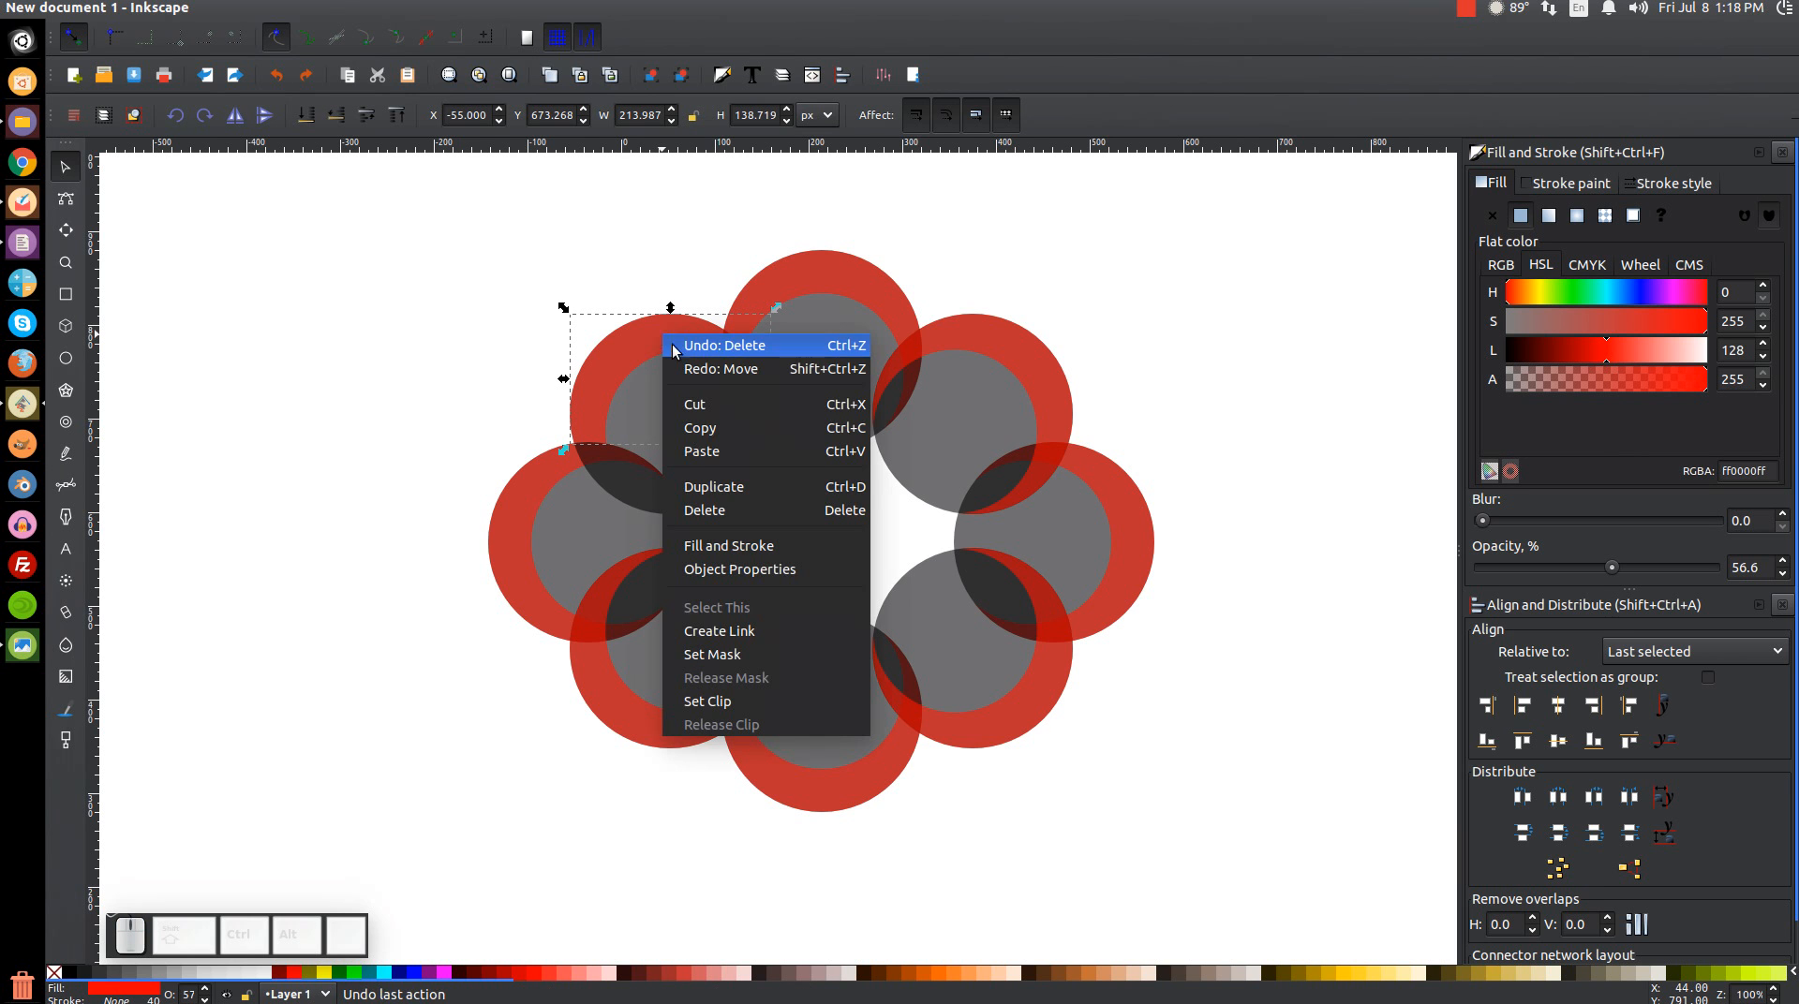
left_click(721, 484)
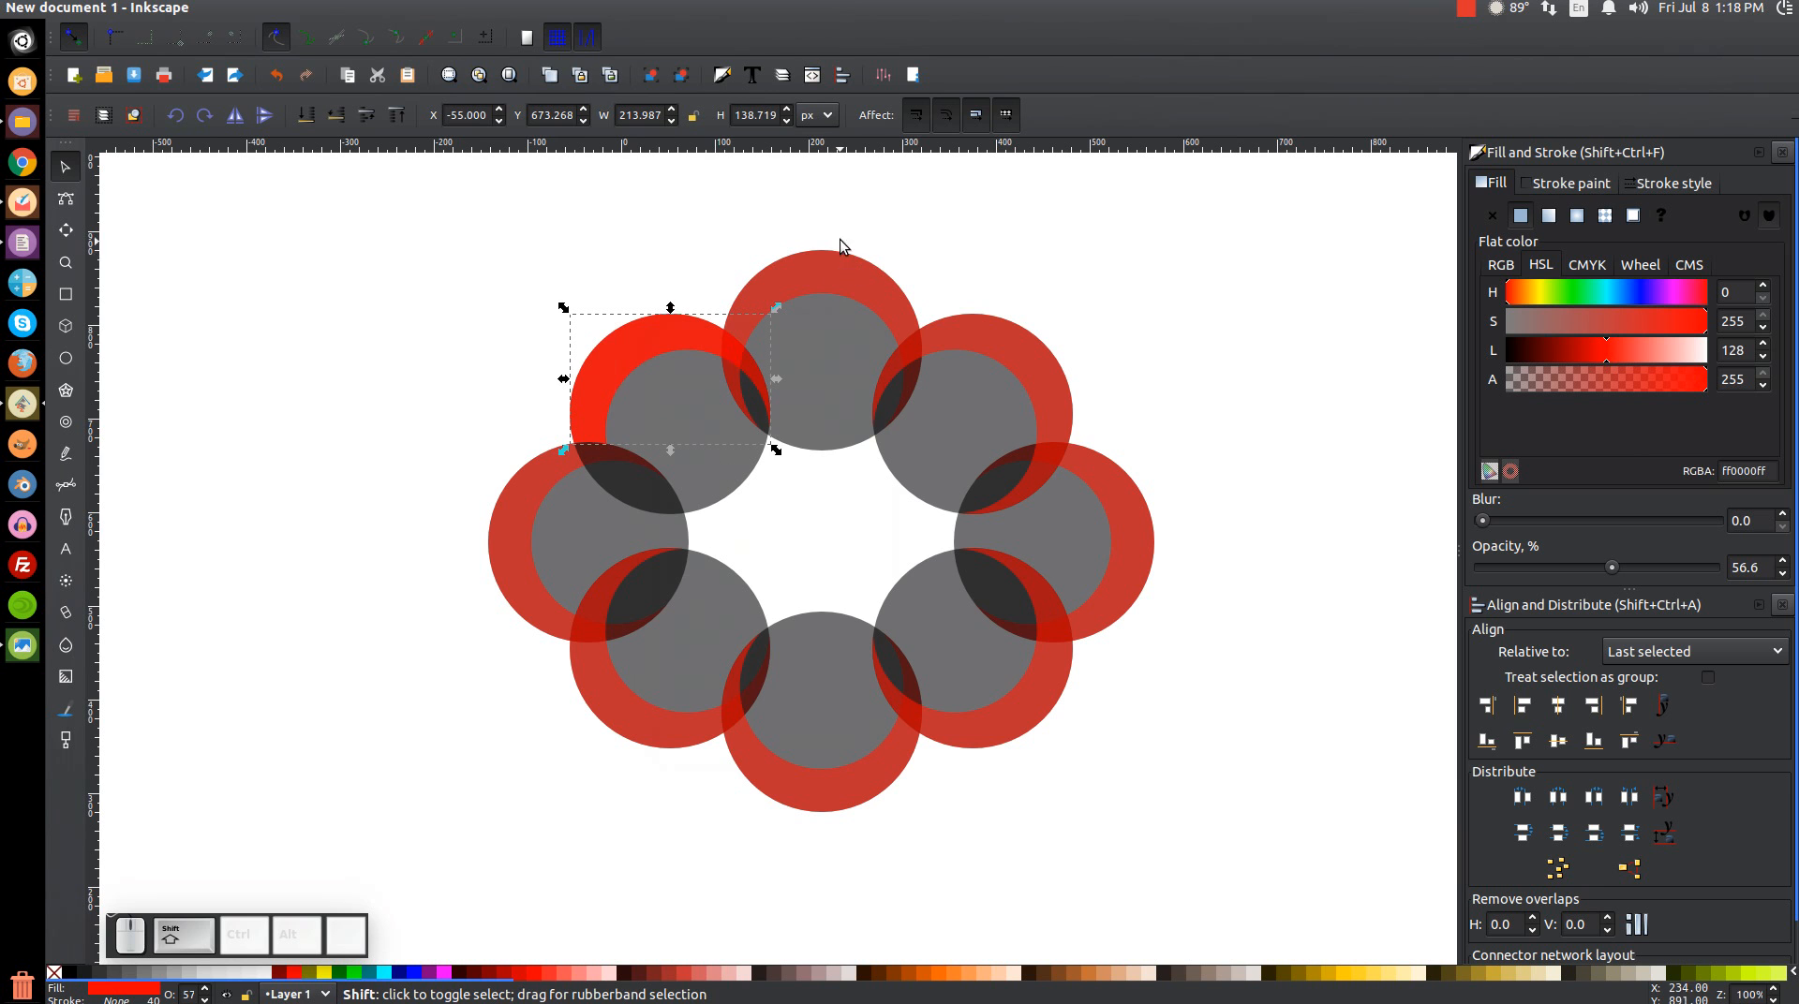
left_click(822, 268, "shift")
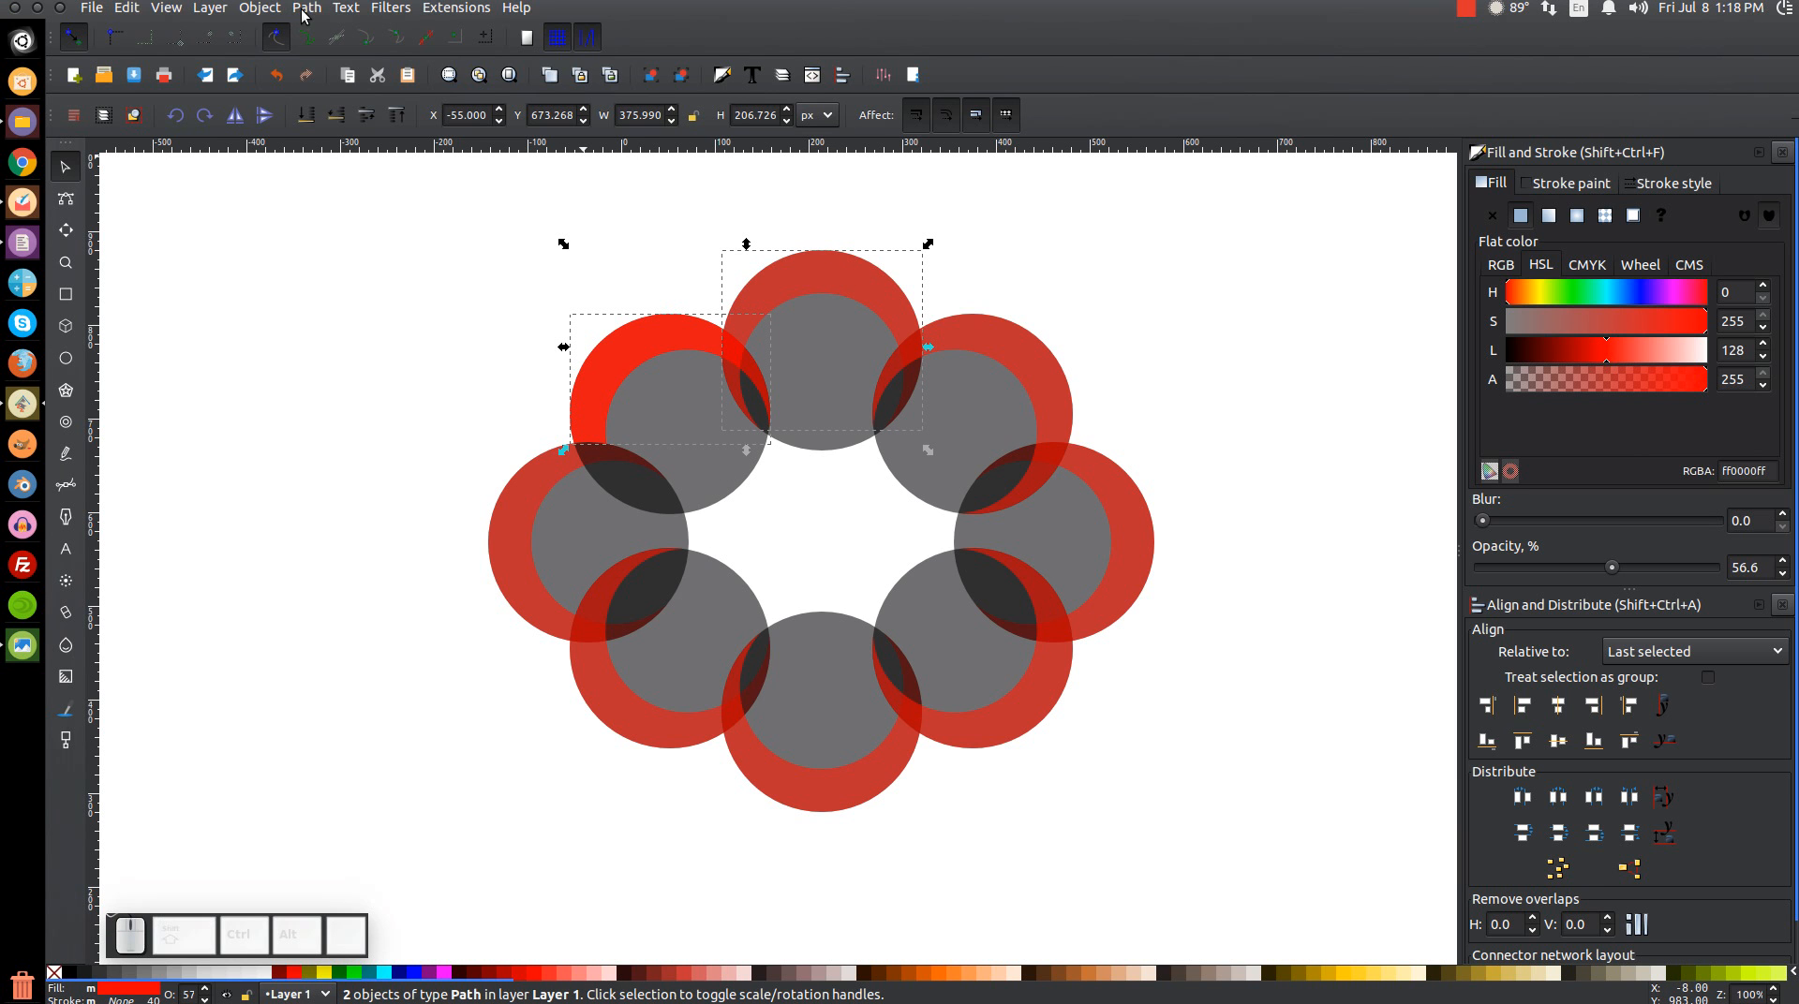
left_click(304, 9)
left_click(356, 124)
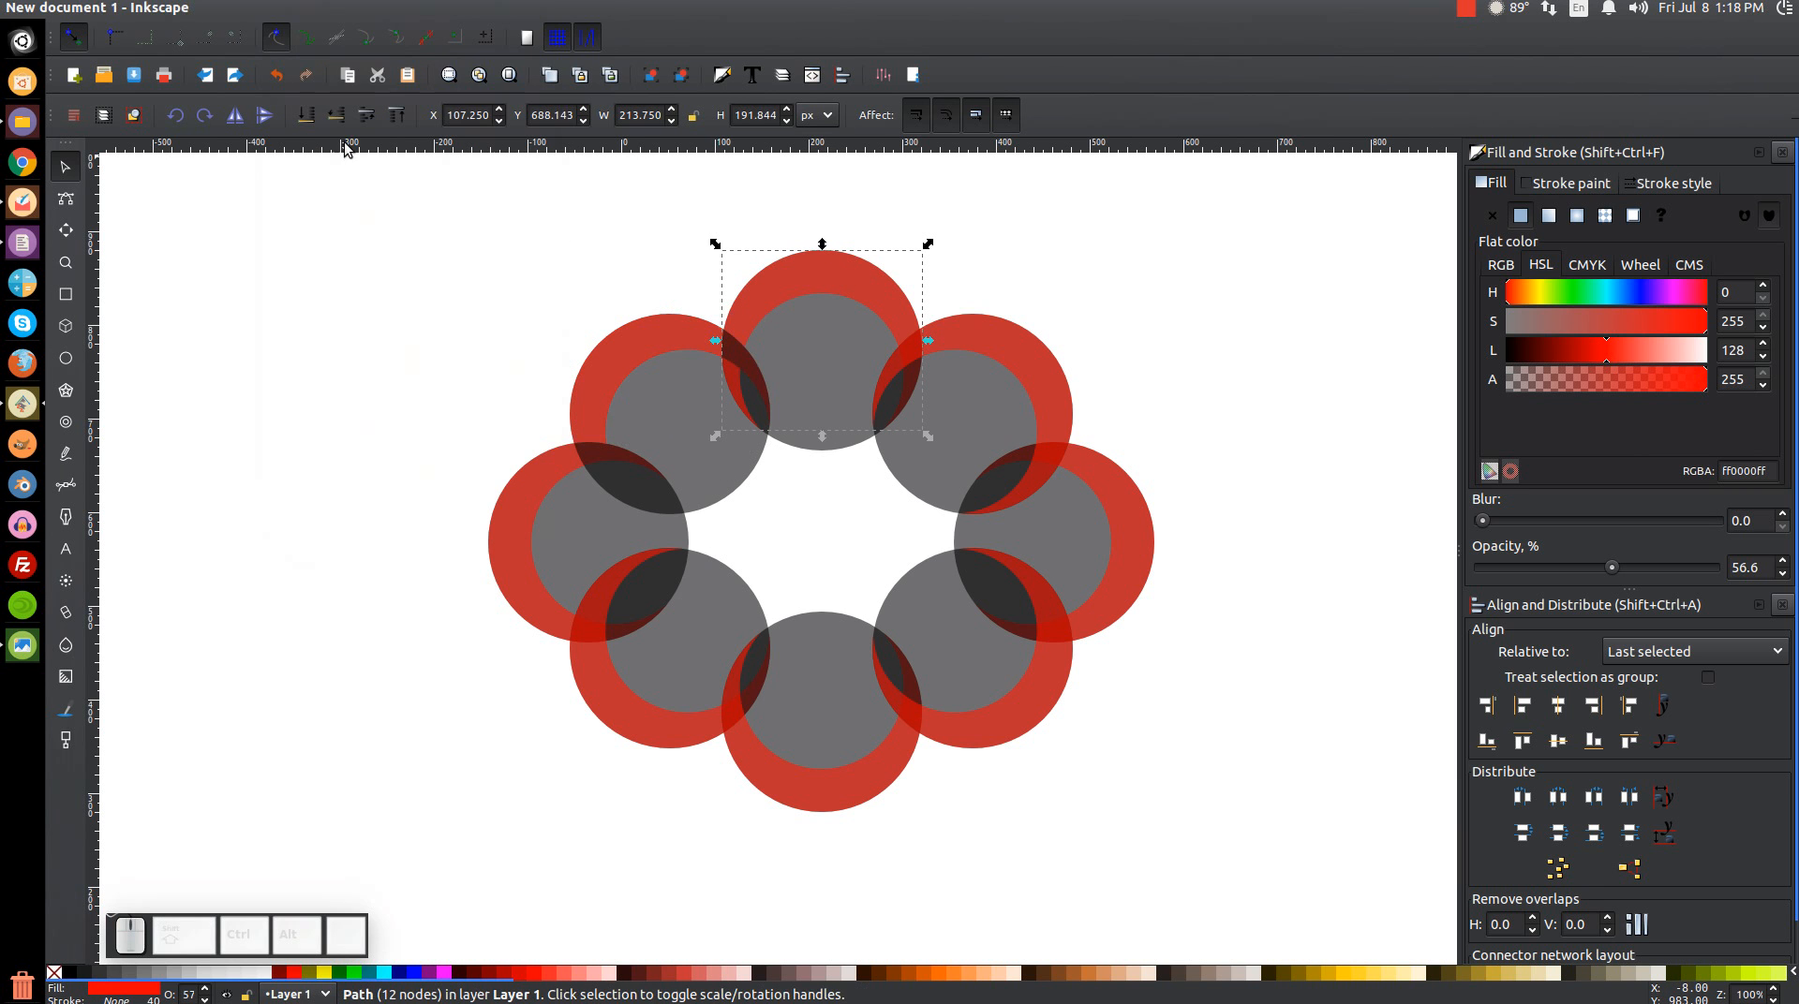
Break apart the cut topmost crescent and delete its small leftover piece inside the upper-left circle
left_click(306, 9)
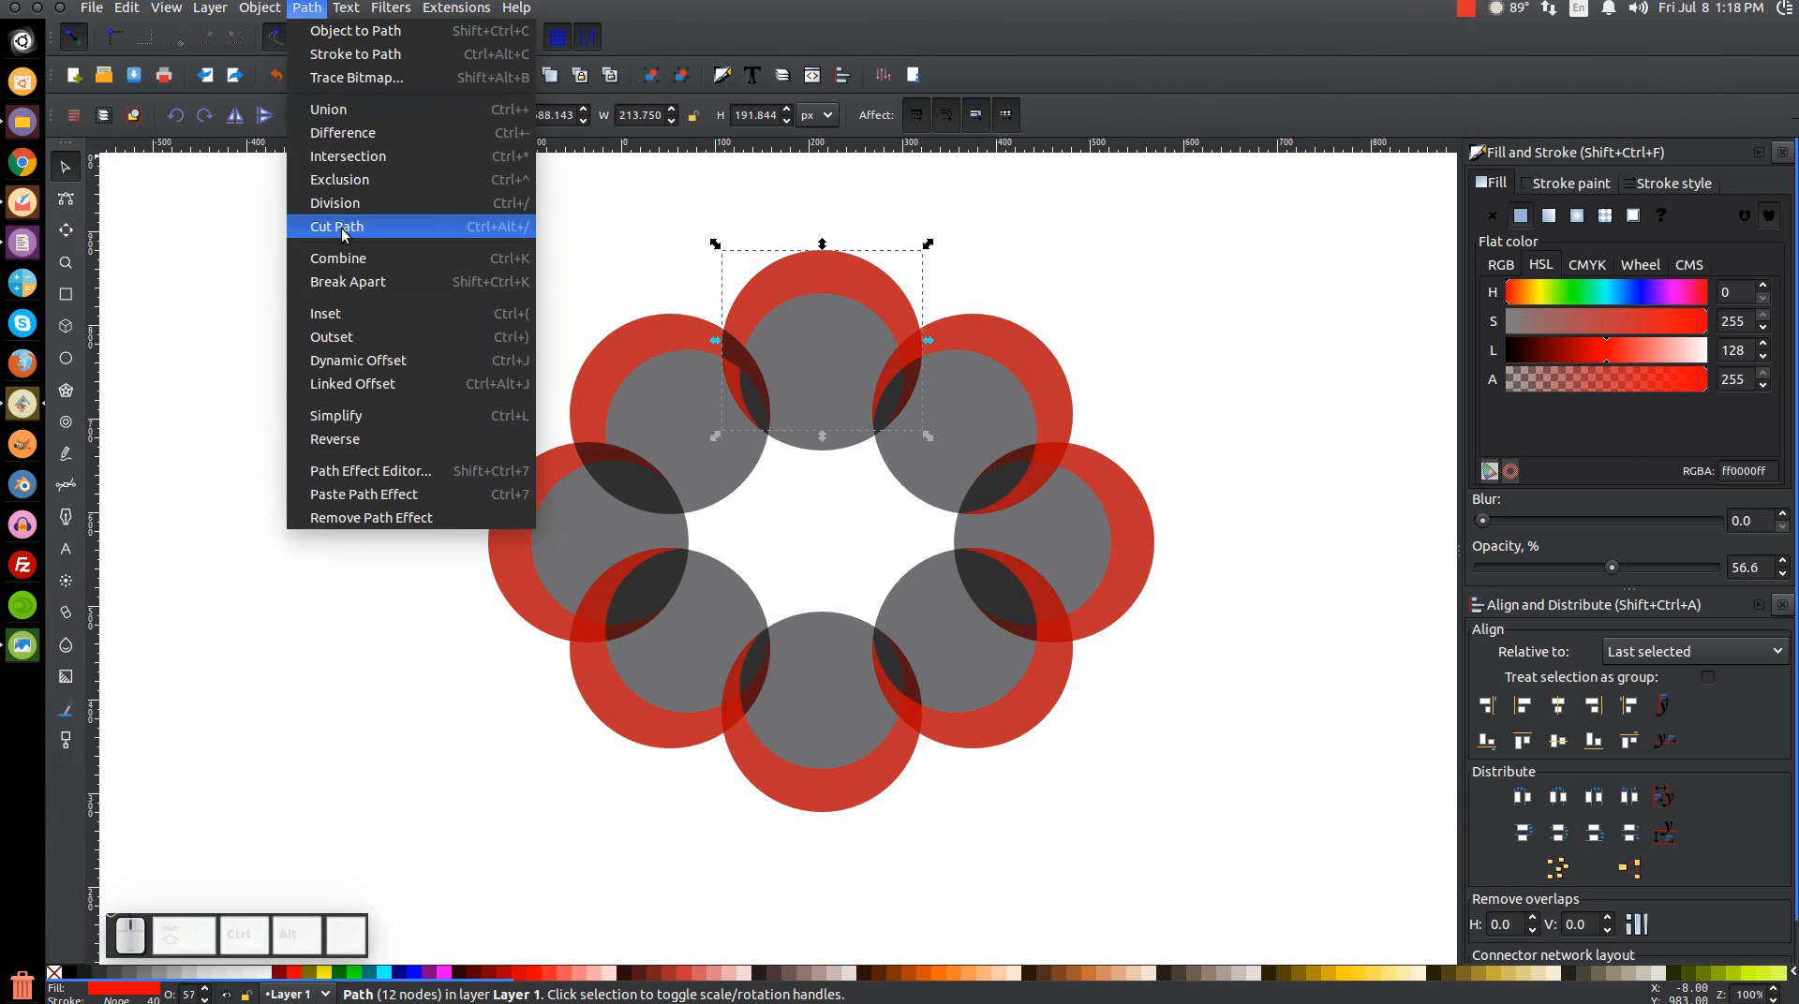
left_click(347, 281)
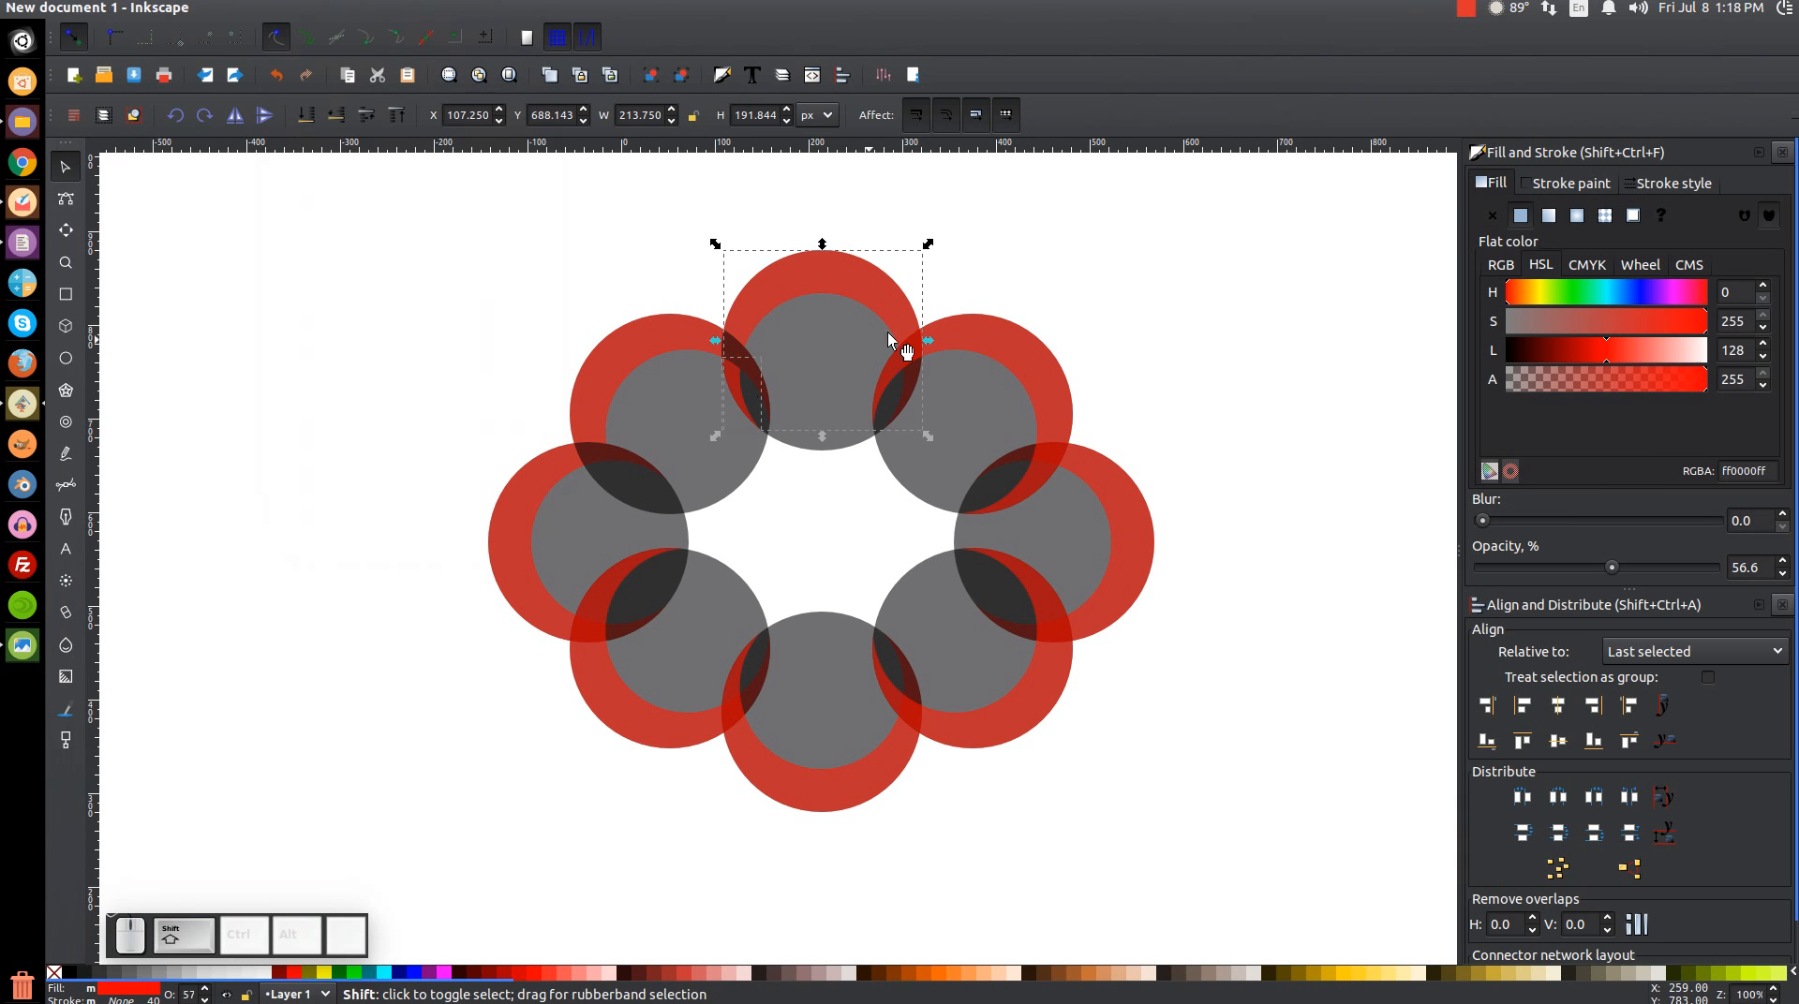
left_click(831, 266, "shift")
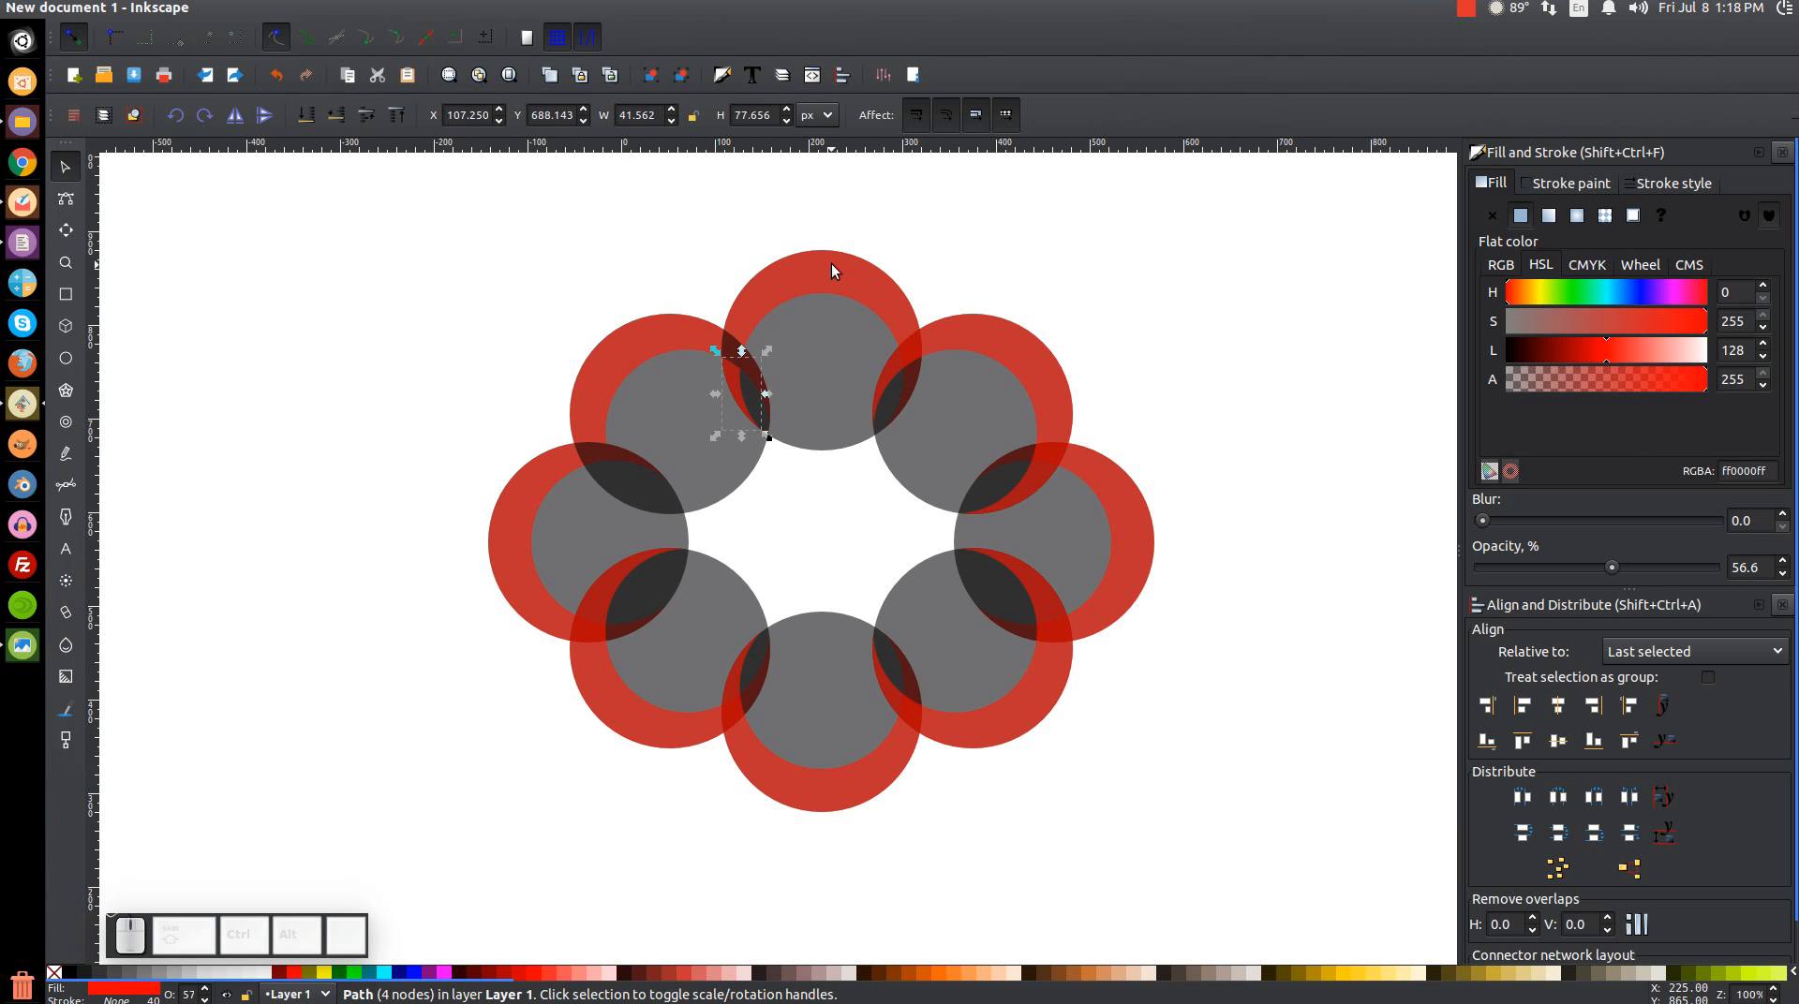
key("Escape")
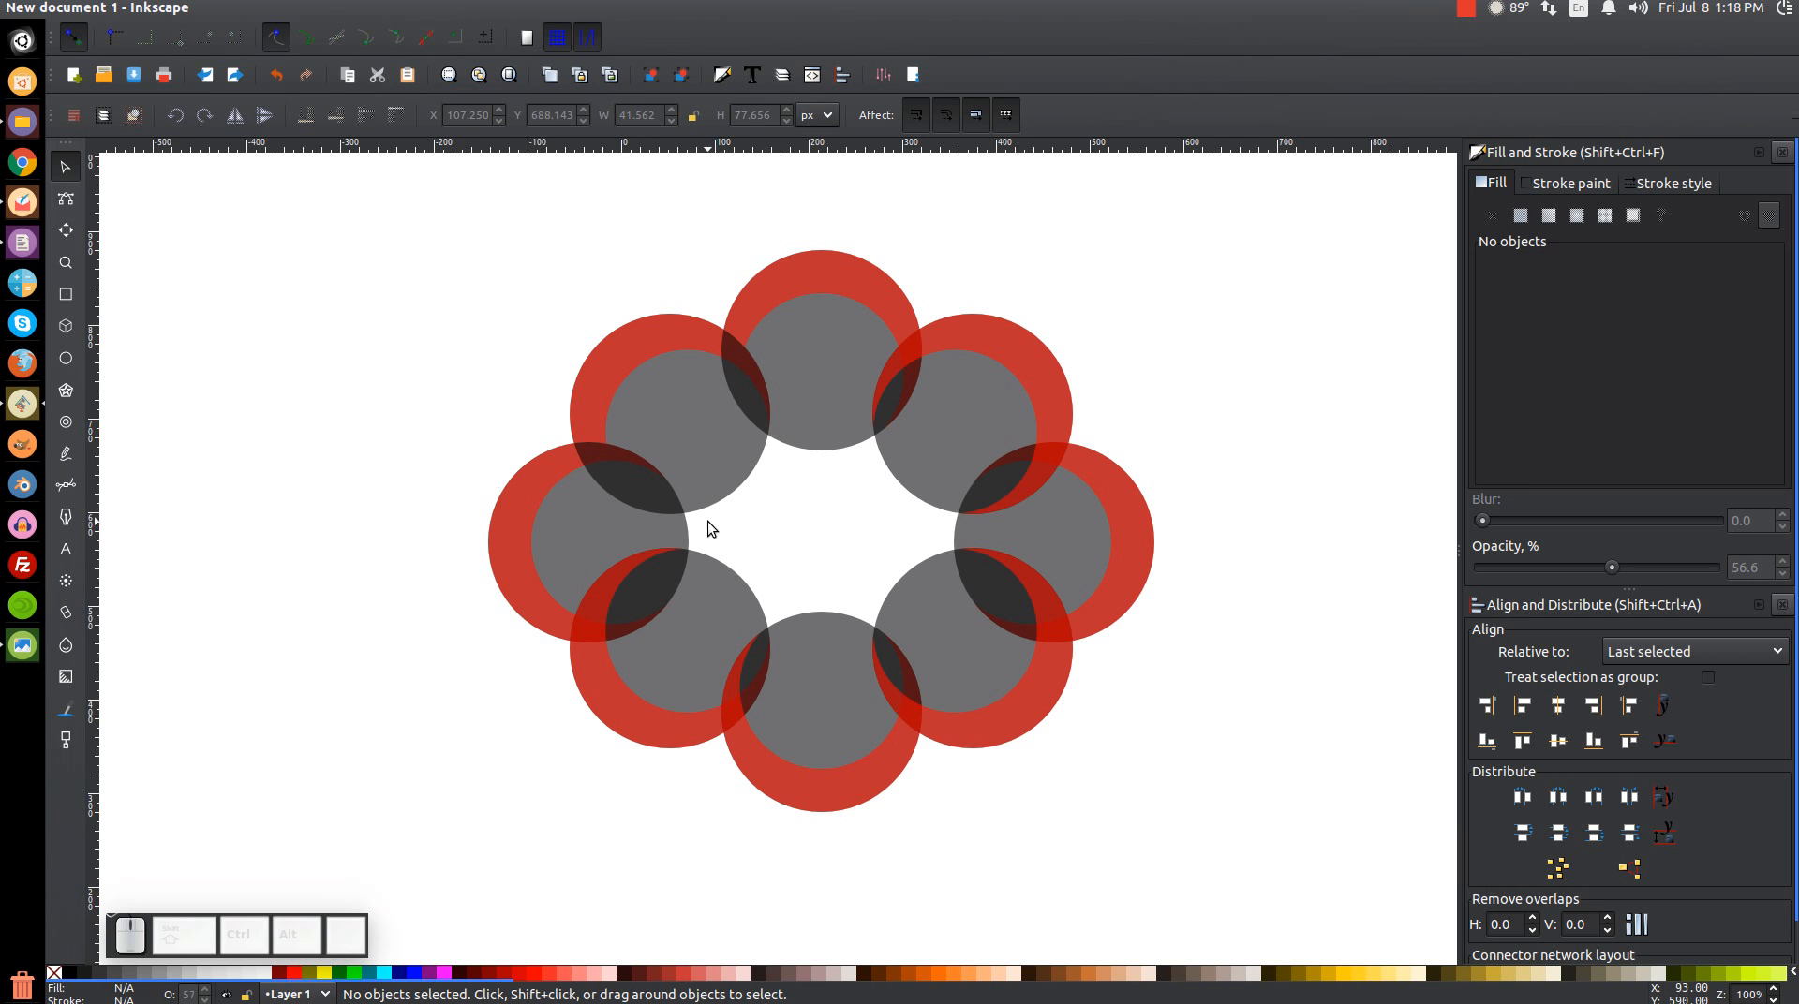
Duplicate the topmost red crescent and subtract the copy from the upper-right crescent with Difference
left_click(862, 278)
right_click(862, 278)
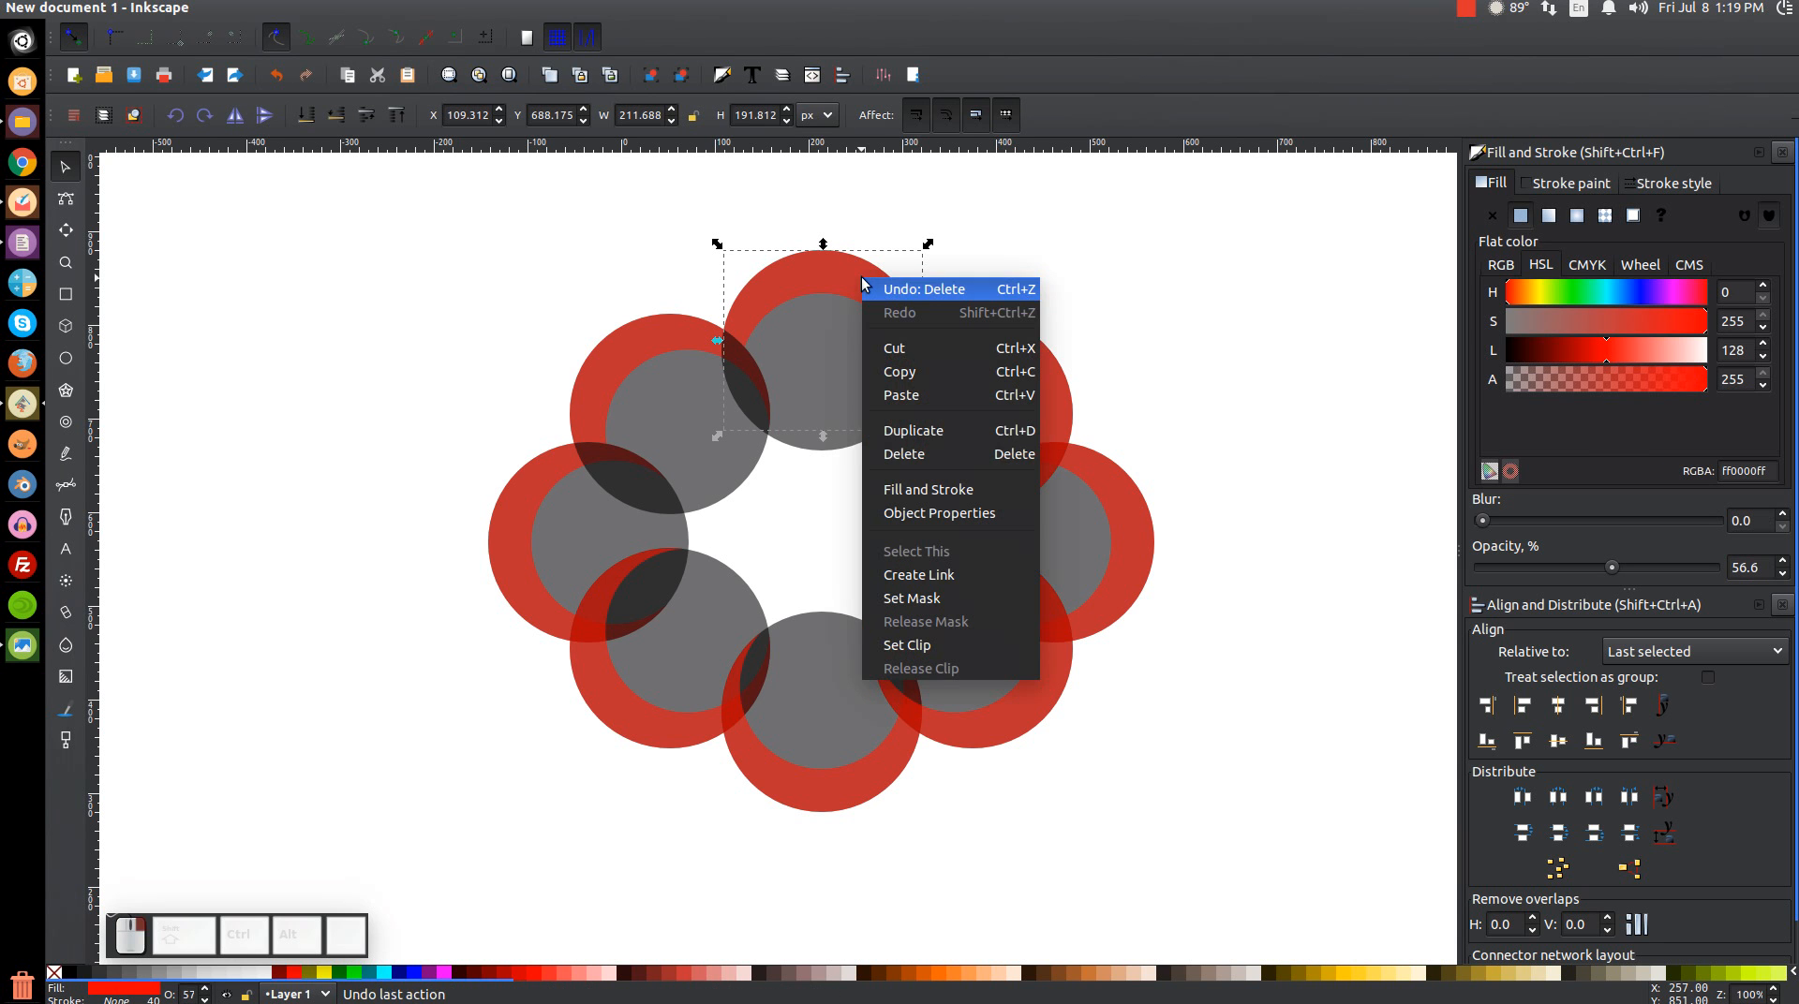
left_click(925, 431)
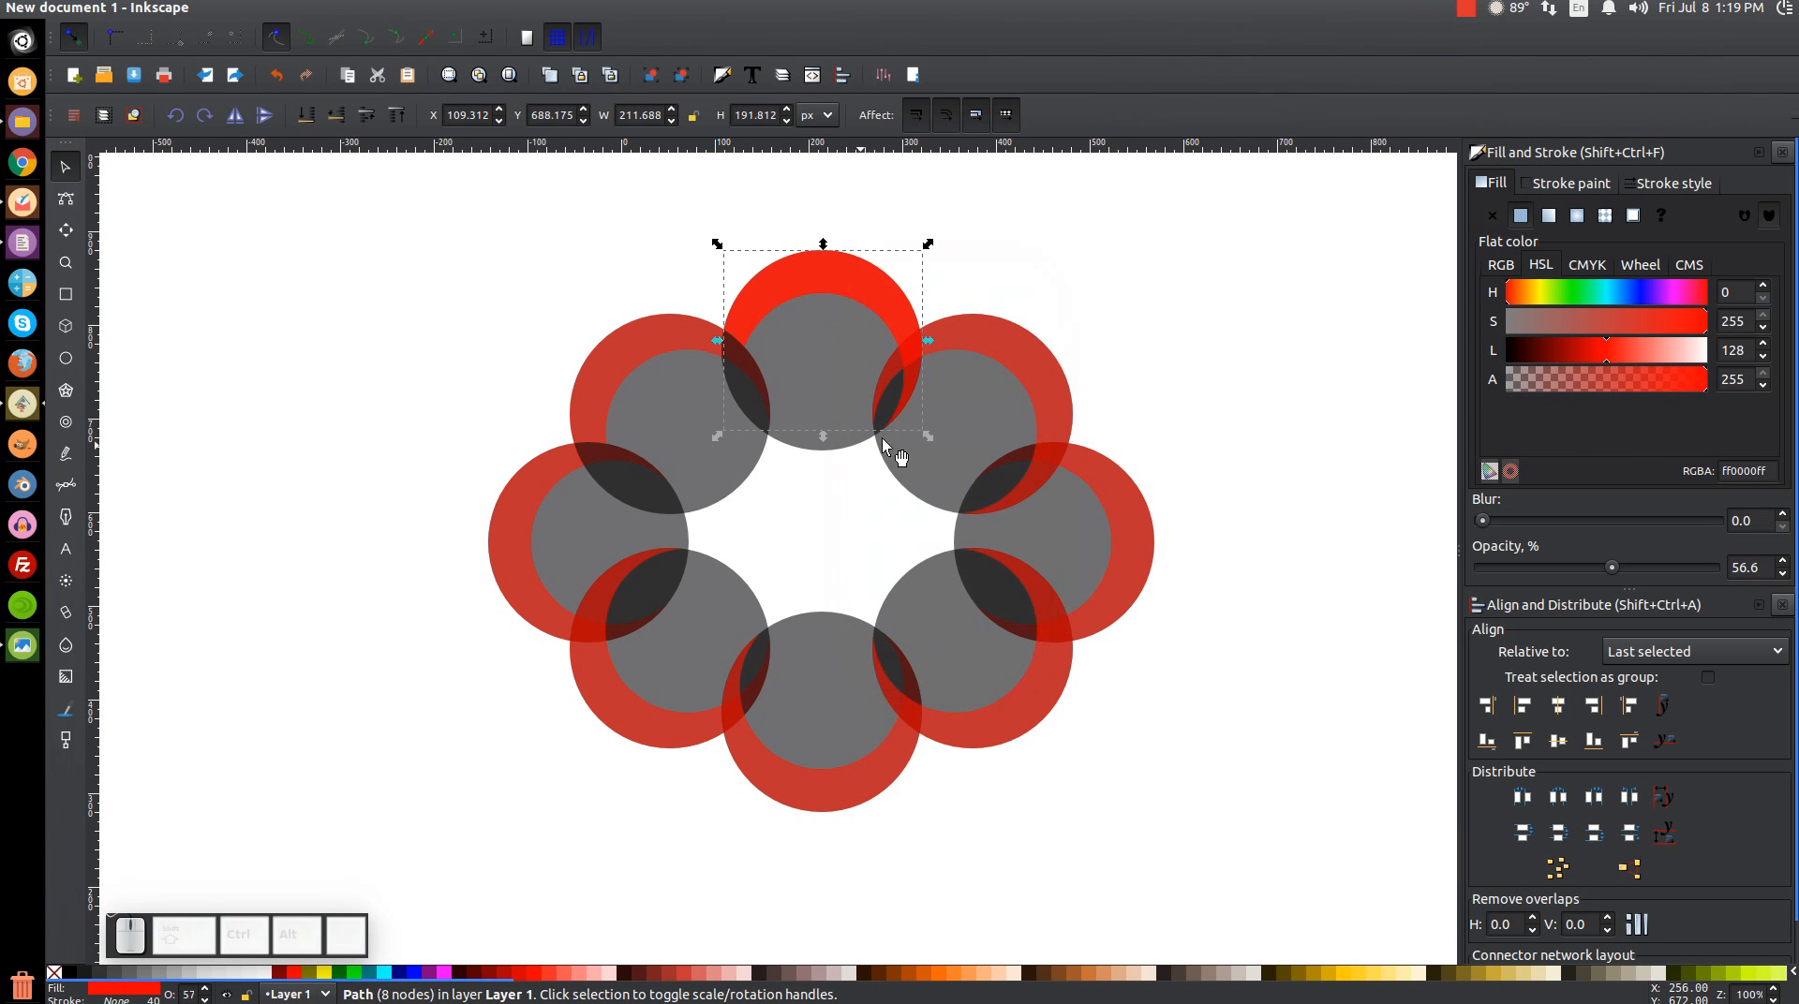
left_click(1009, 334, "shift")
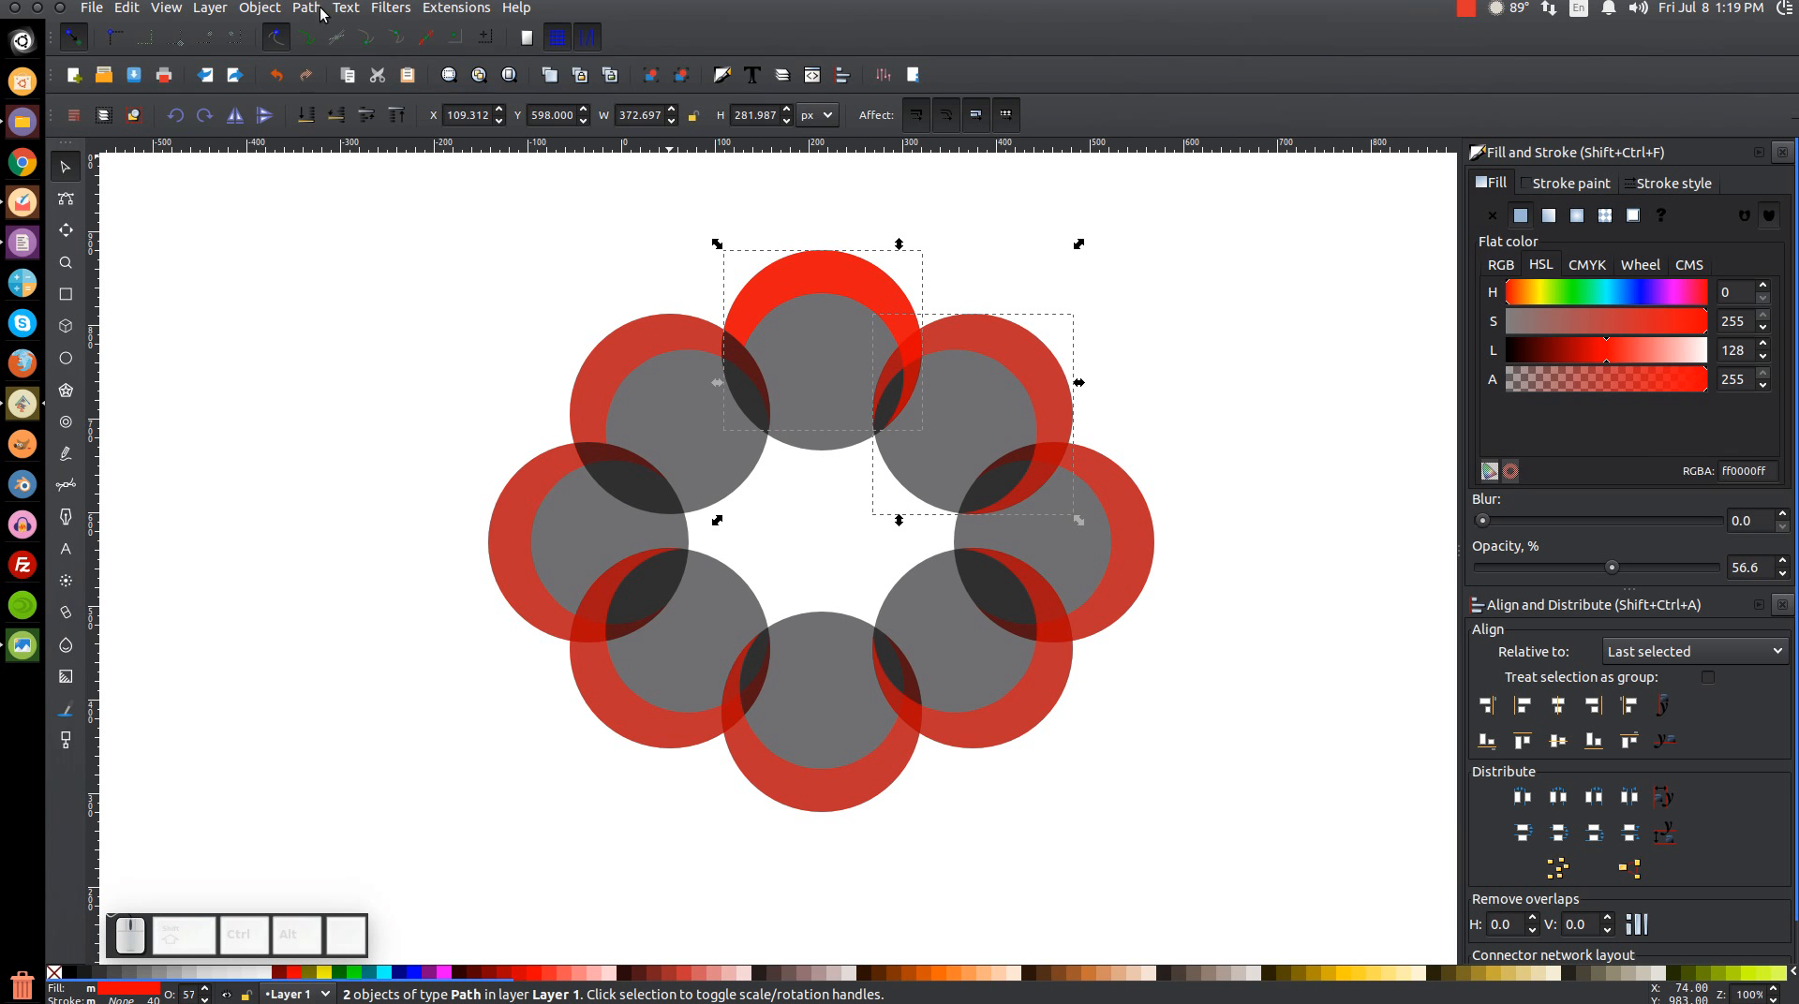
left_click(306, 8)
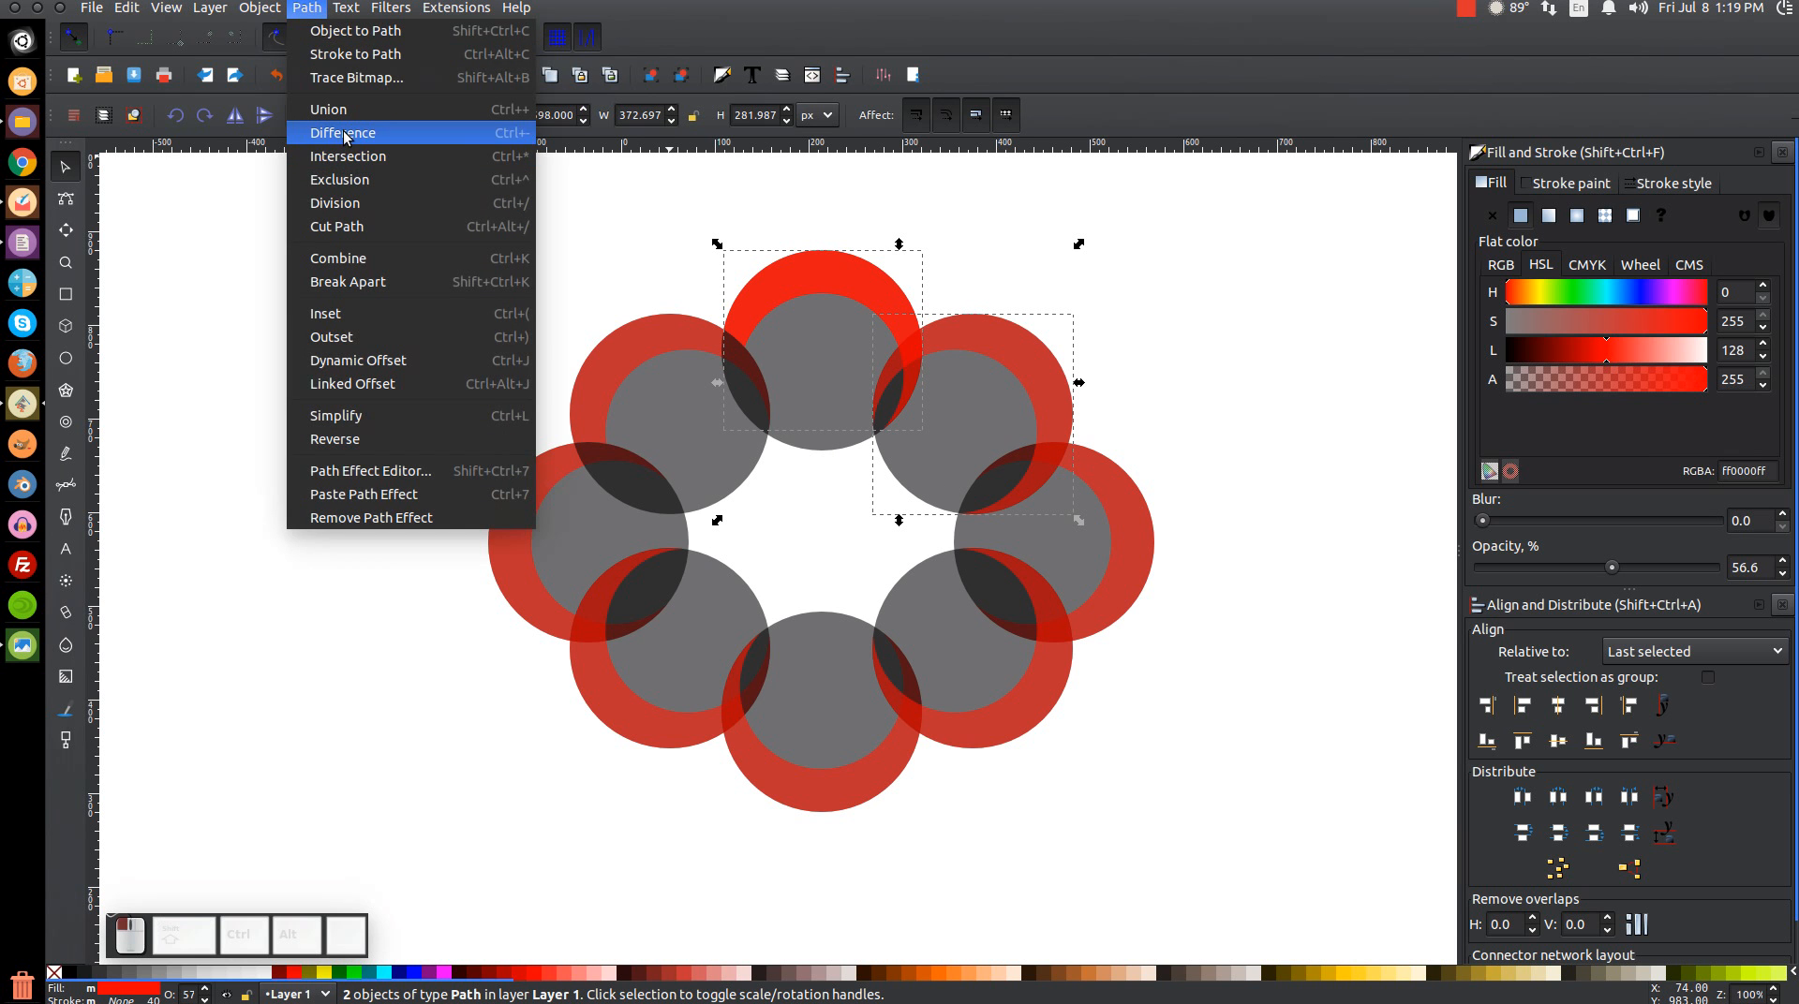
left_click(337, 133)
Break apart the cut upper-right crescent and delete its small leftover piece inside the topmost circle
left_click(306, 8)
left_click(362, 281)
key("shift")
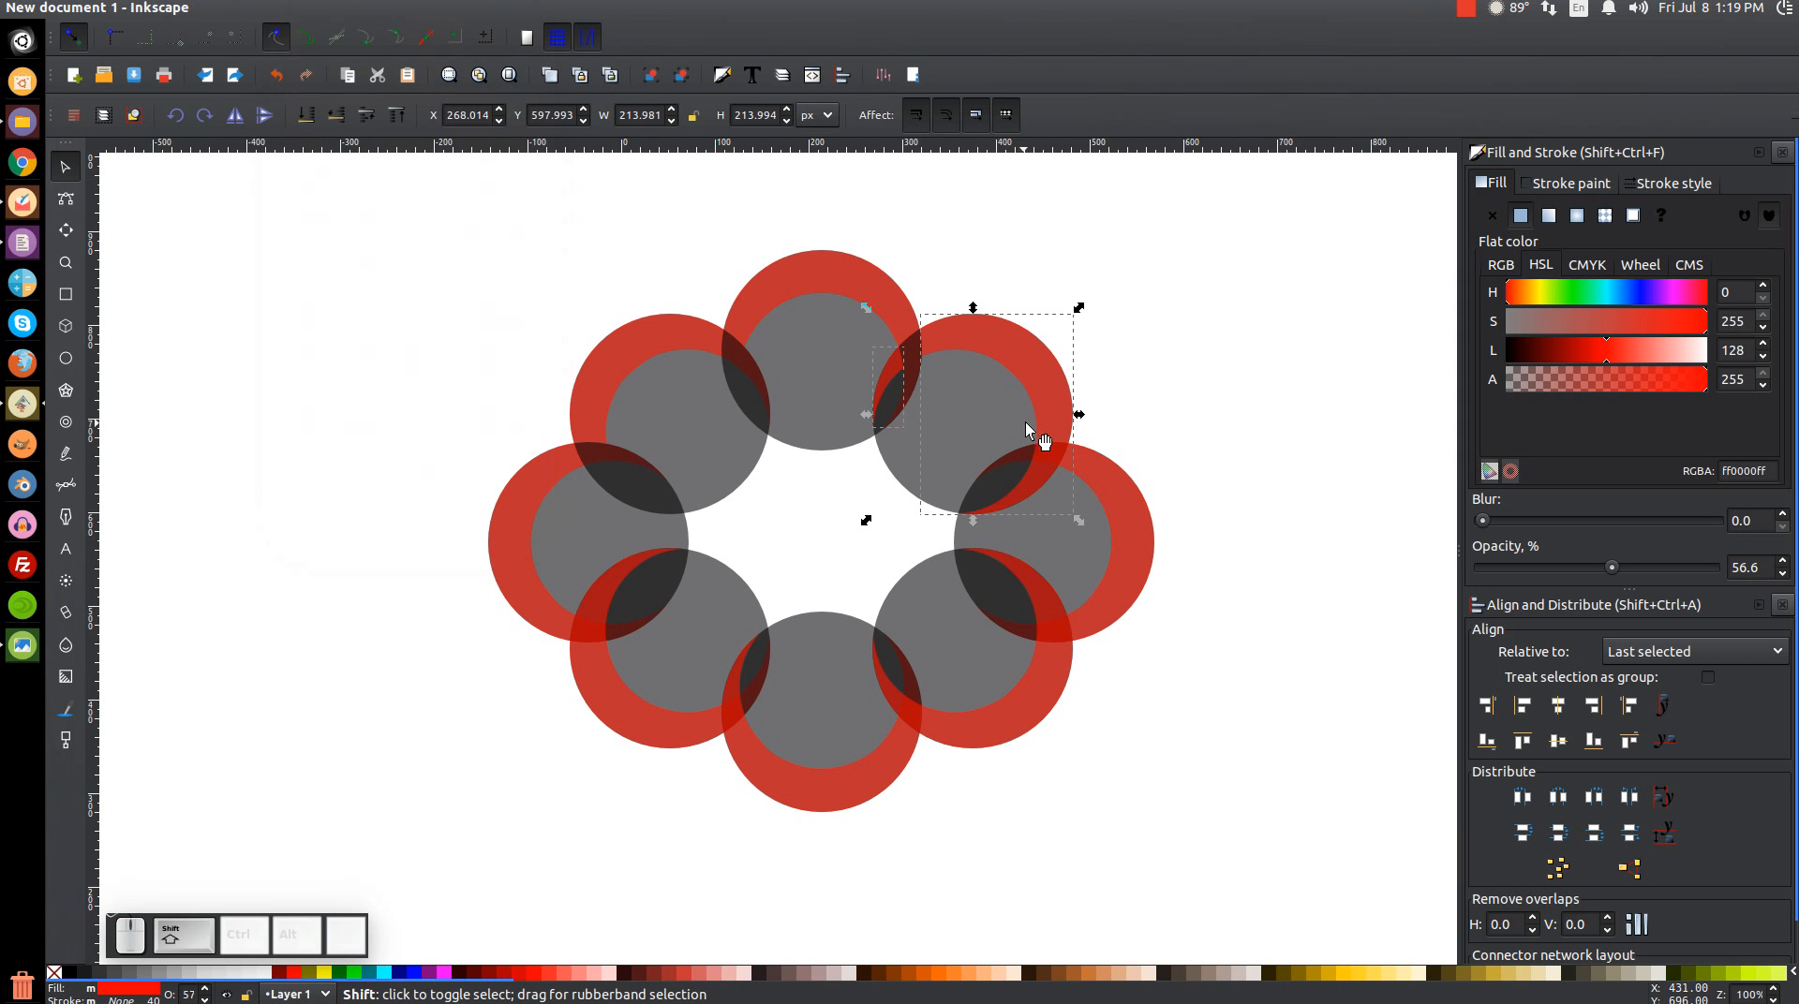
left_click(1025, 350, "shift")
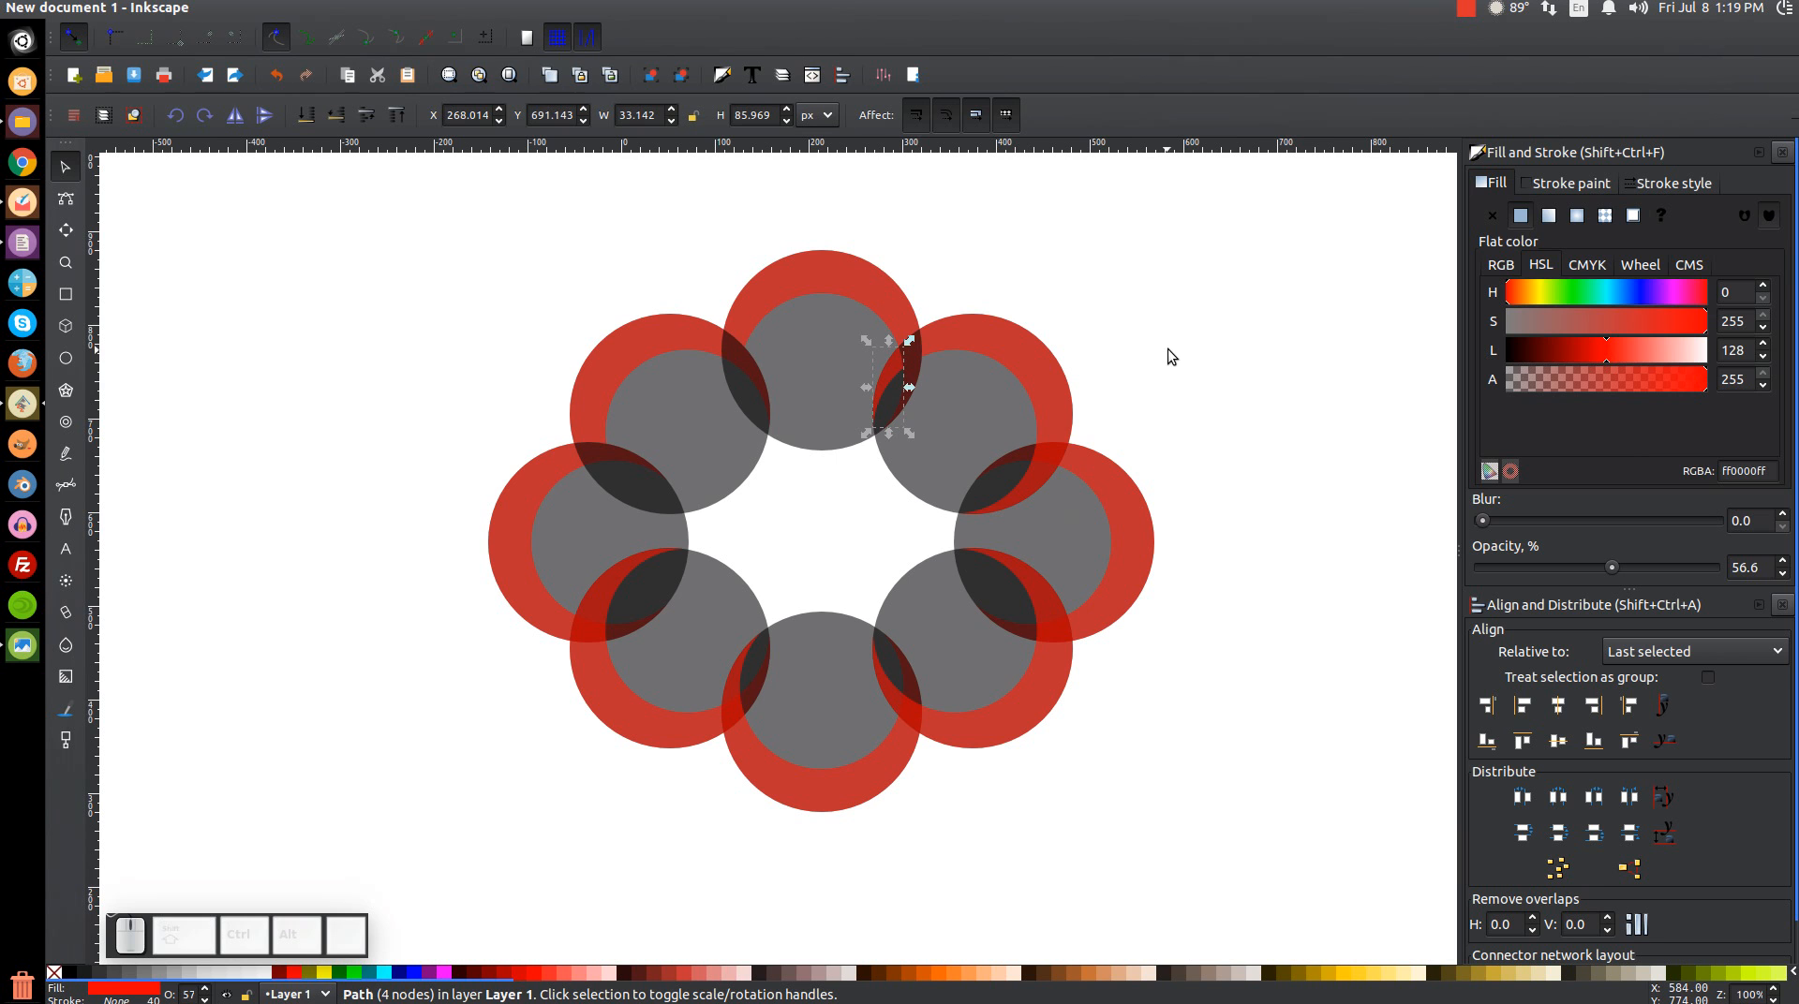
key("Escape")
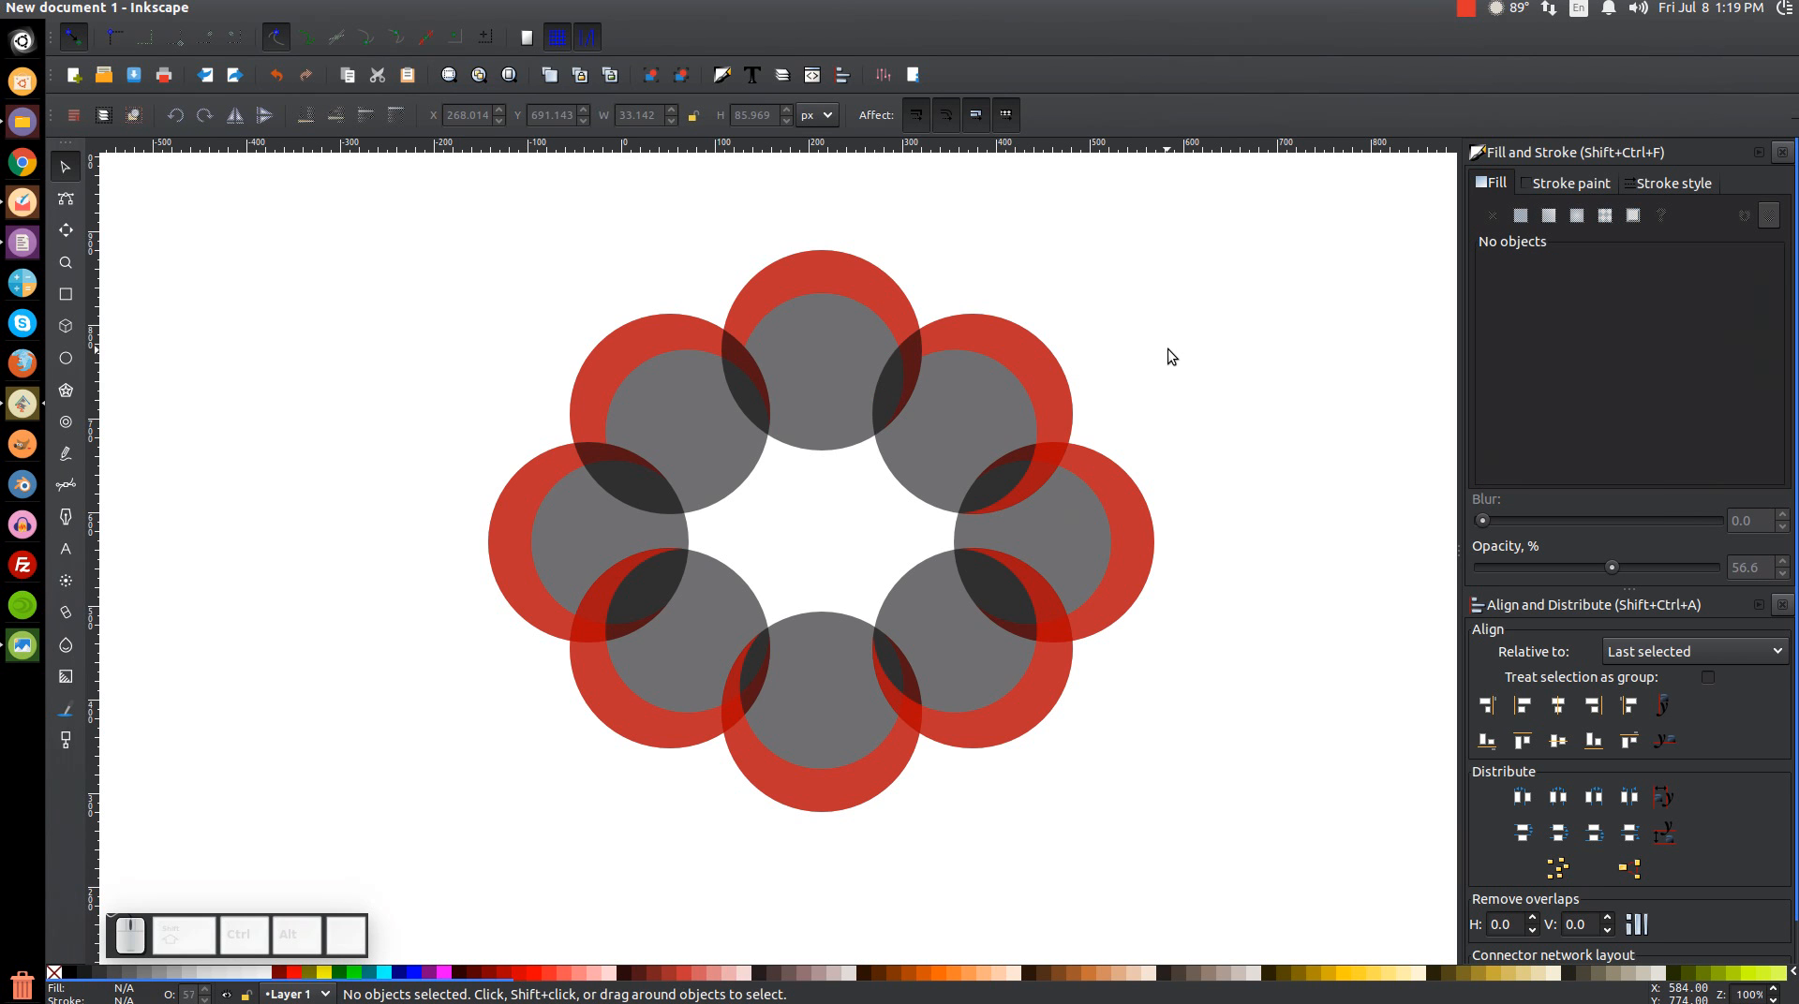
Move the four trimmed crescents out of the ring to inspect their cuts, and undo the move
left_click(577, 461)
left_click(602, 364, "shift")
left_click(776, 296, "shift")
left_click(1034, 352, "shift")
left_click_drag(1043, 373, 506, 359)
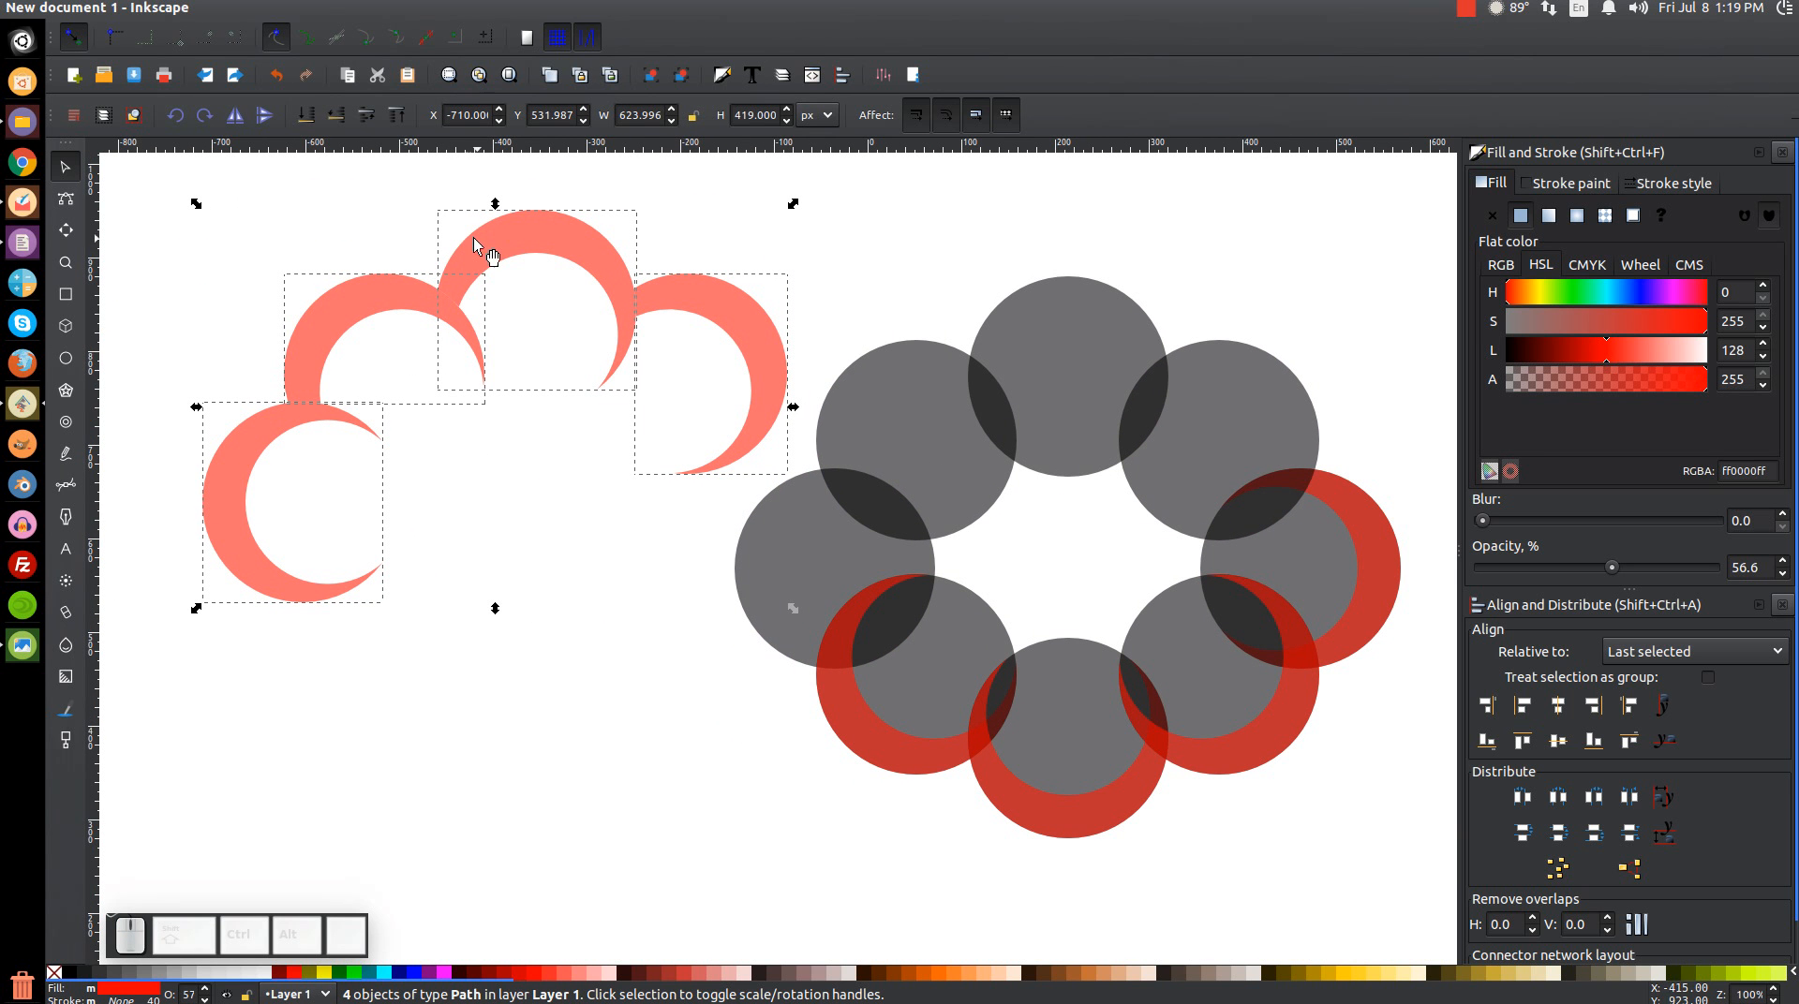
key("ctrl+z")
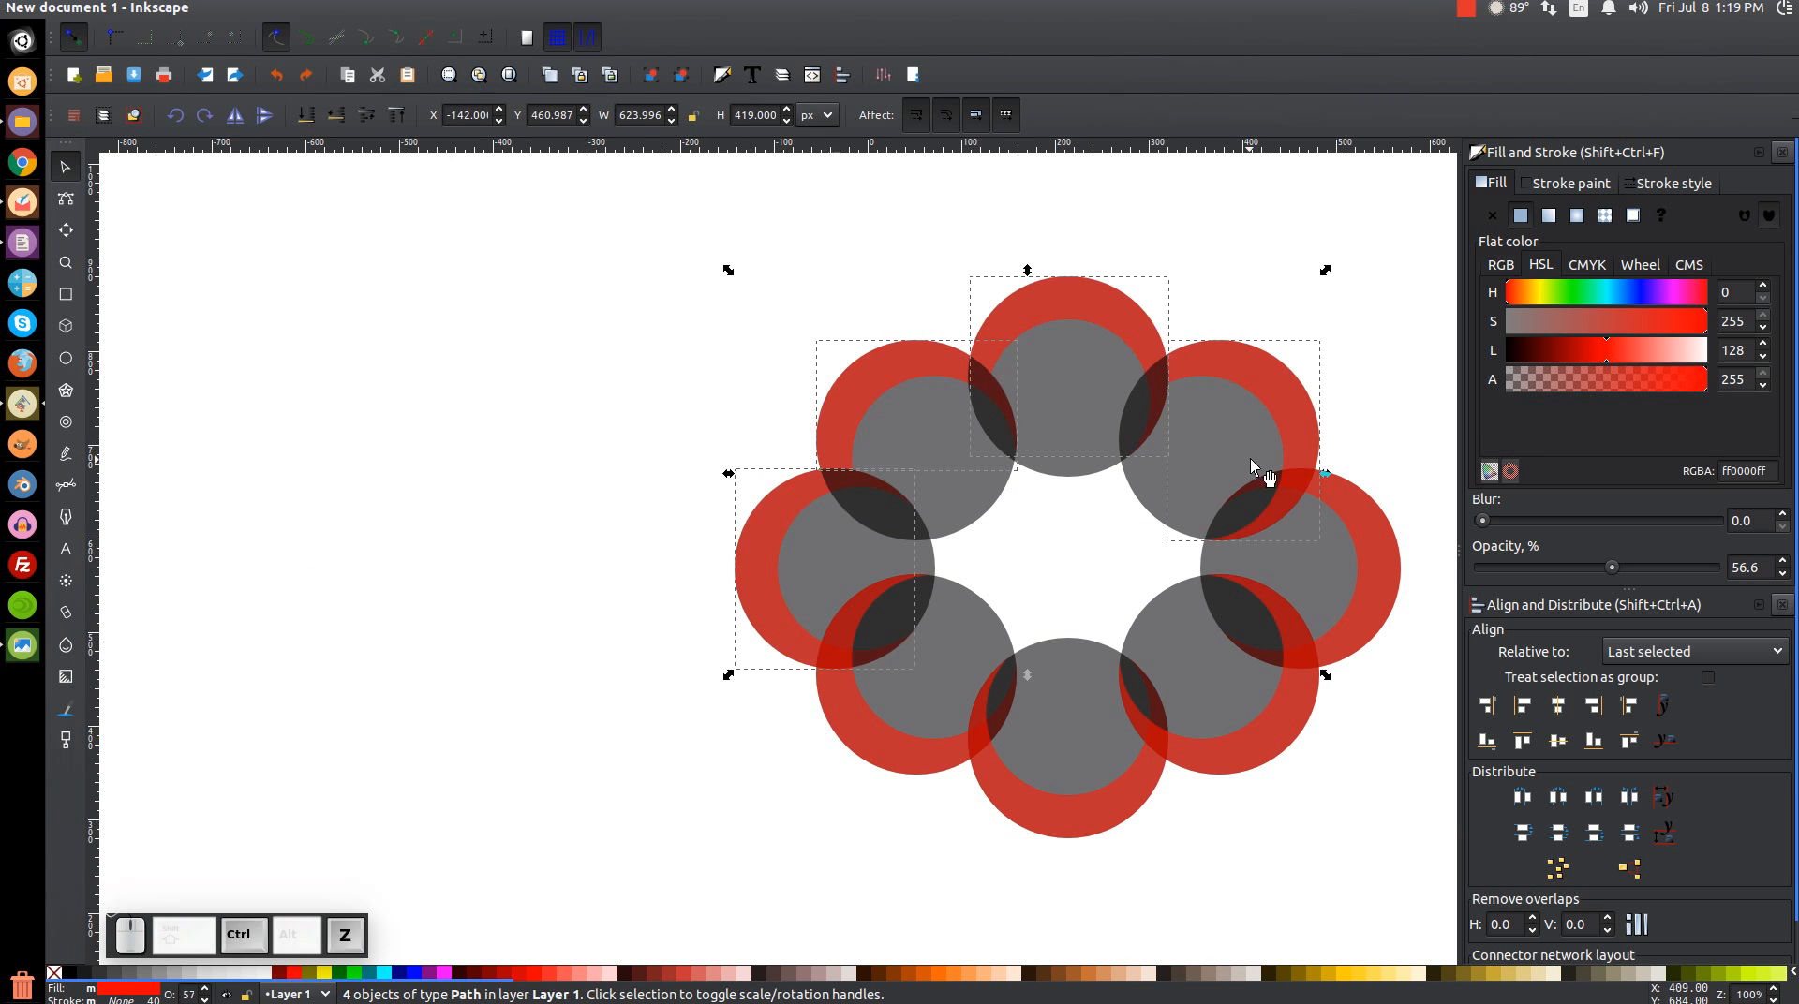
left_click(1261, 456)
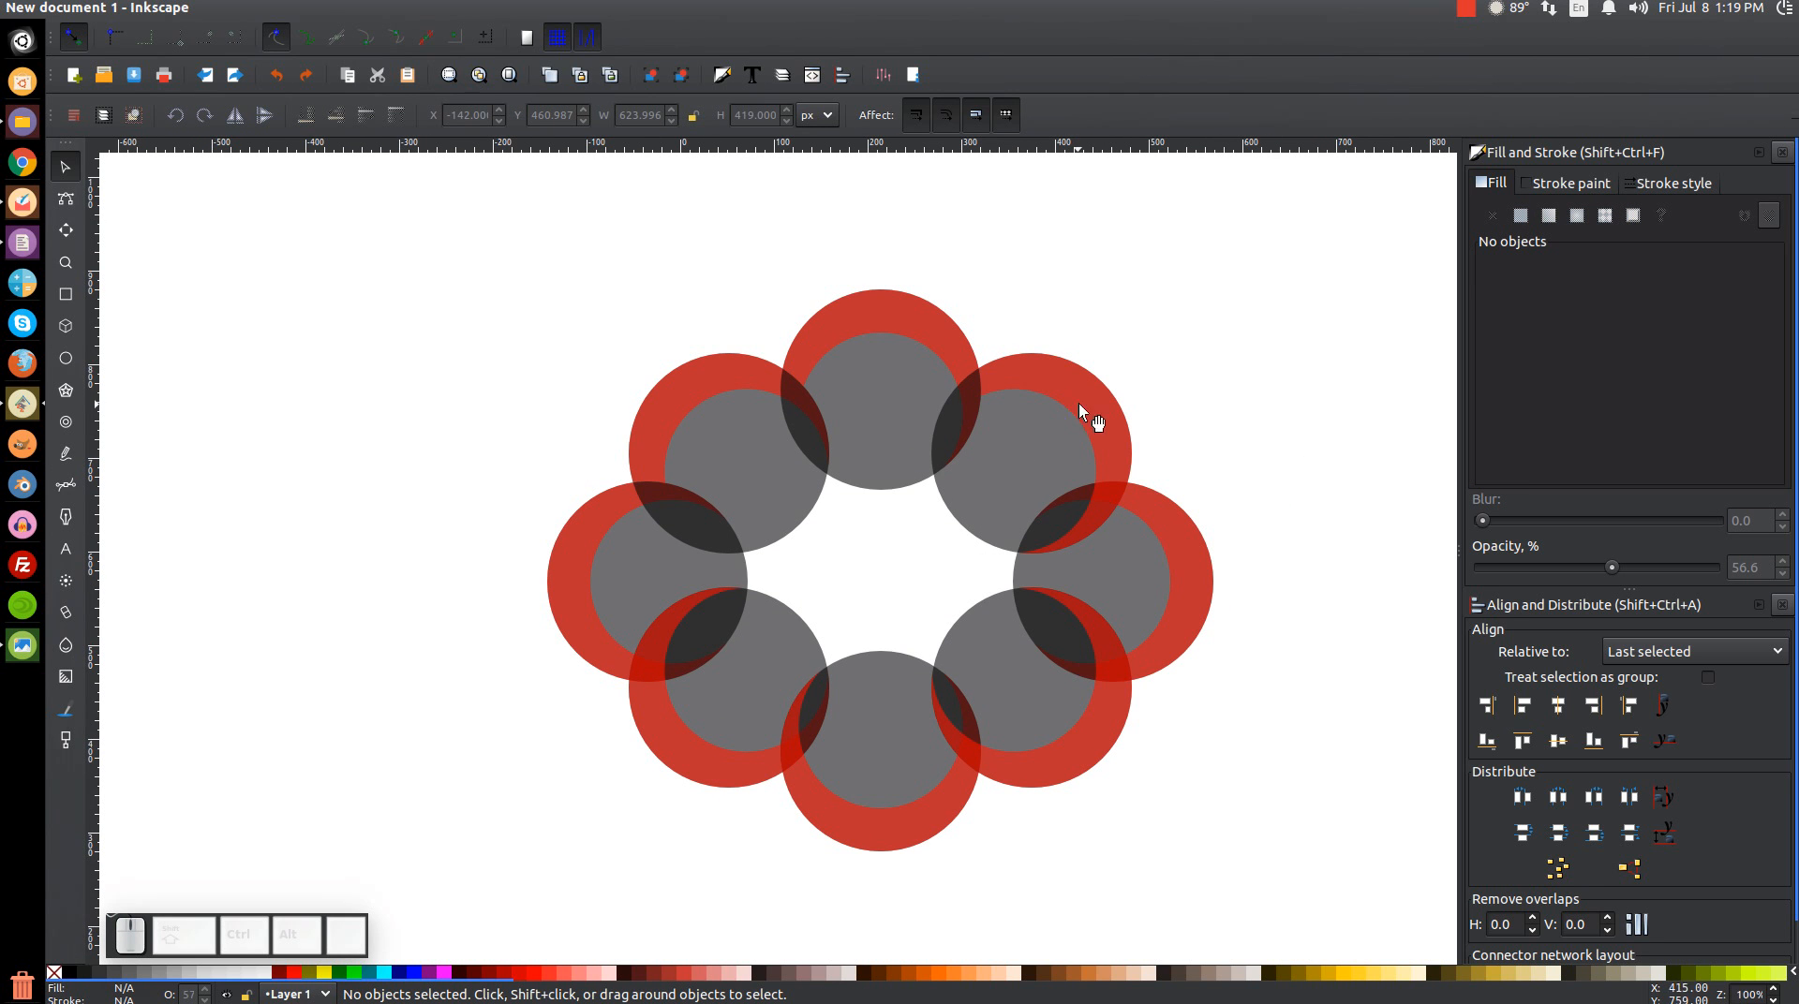
Duplicate the rightmost red crescent and subtract the copy from the upper-right crescent with Difference
left_click(1200, 560)
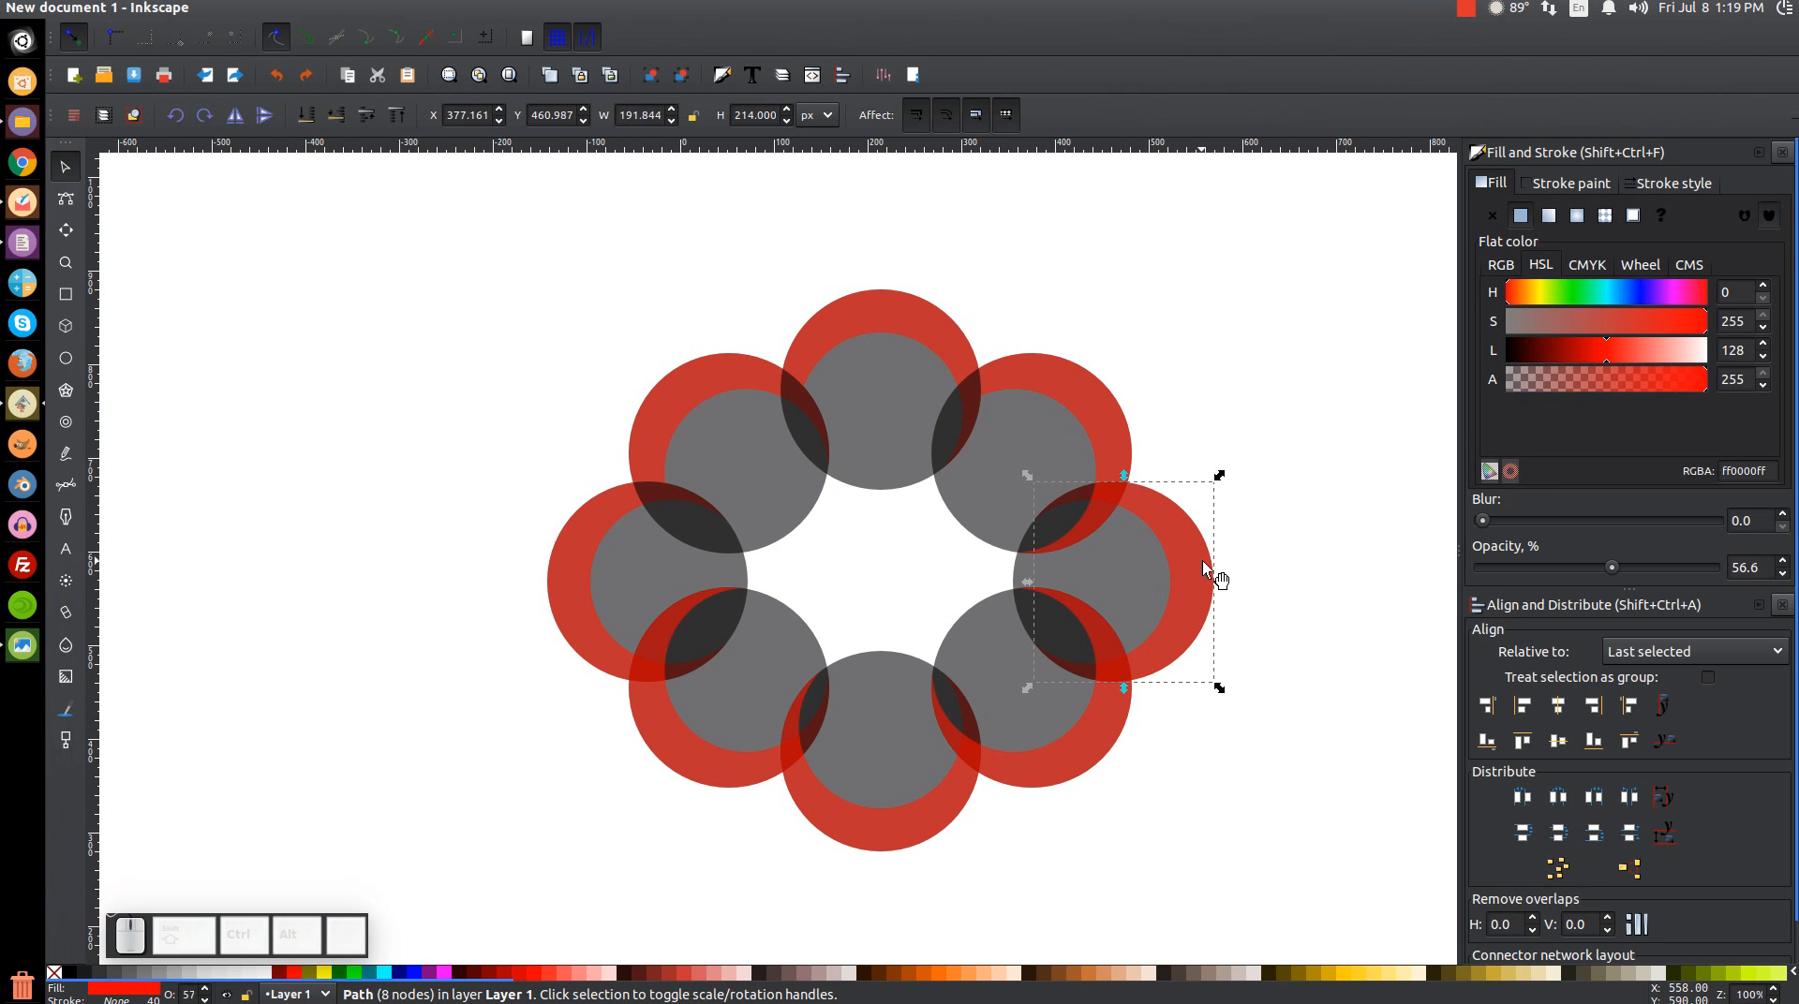
right_click(1201, 560)
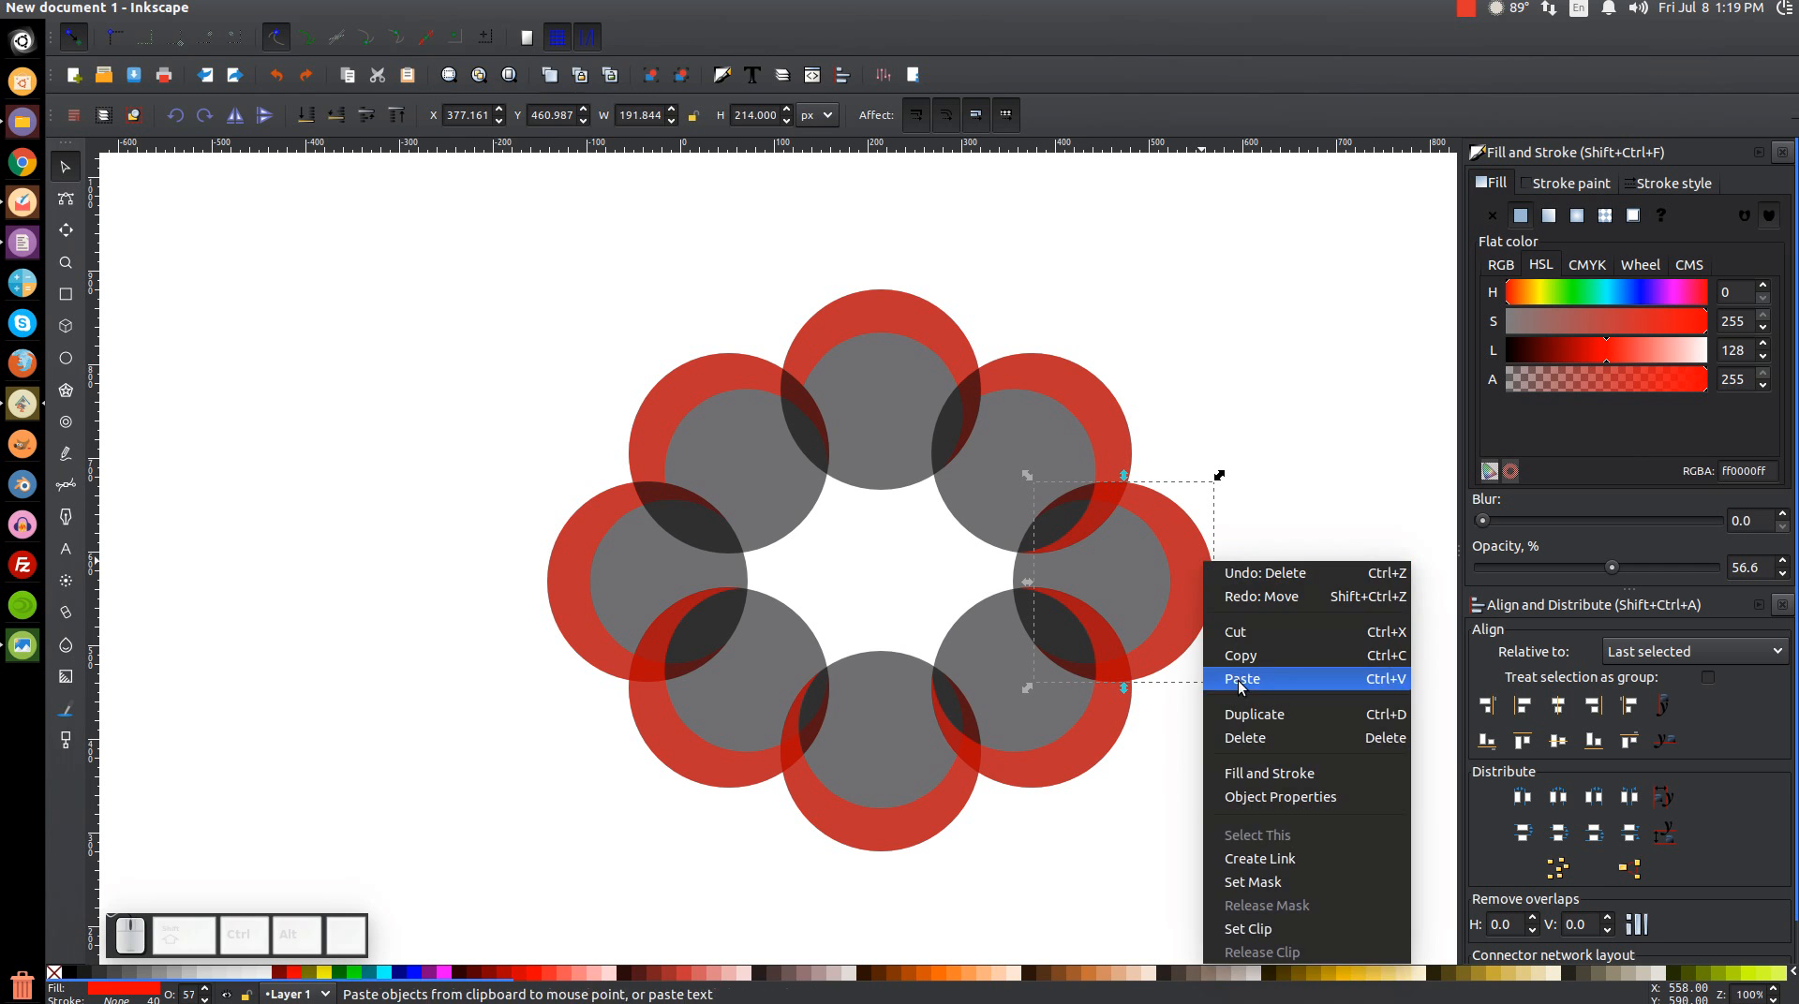
left_click(1250, 705)
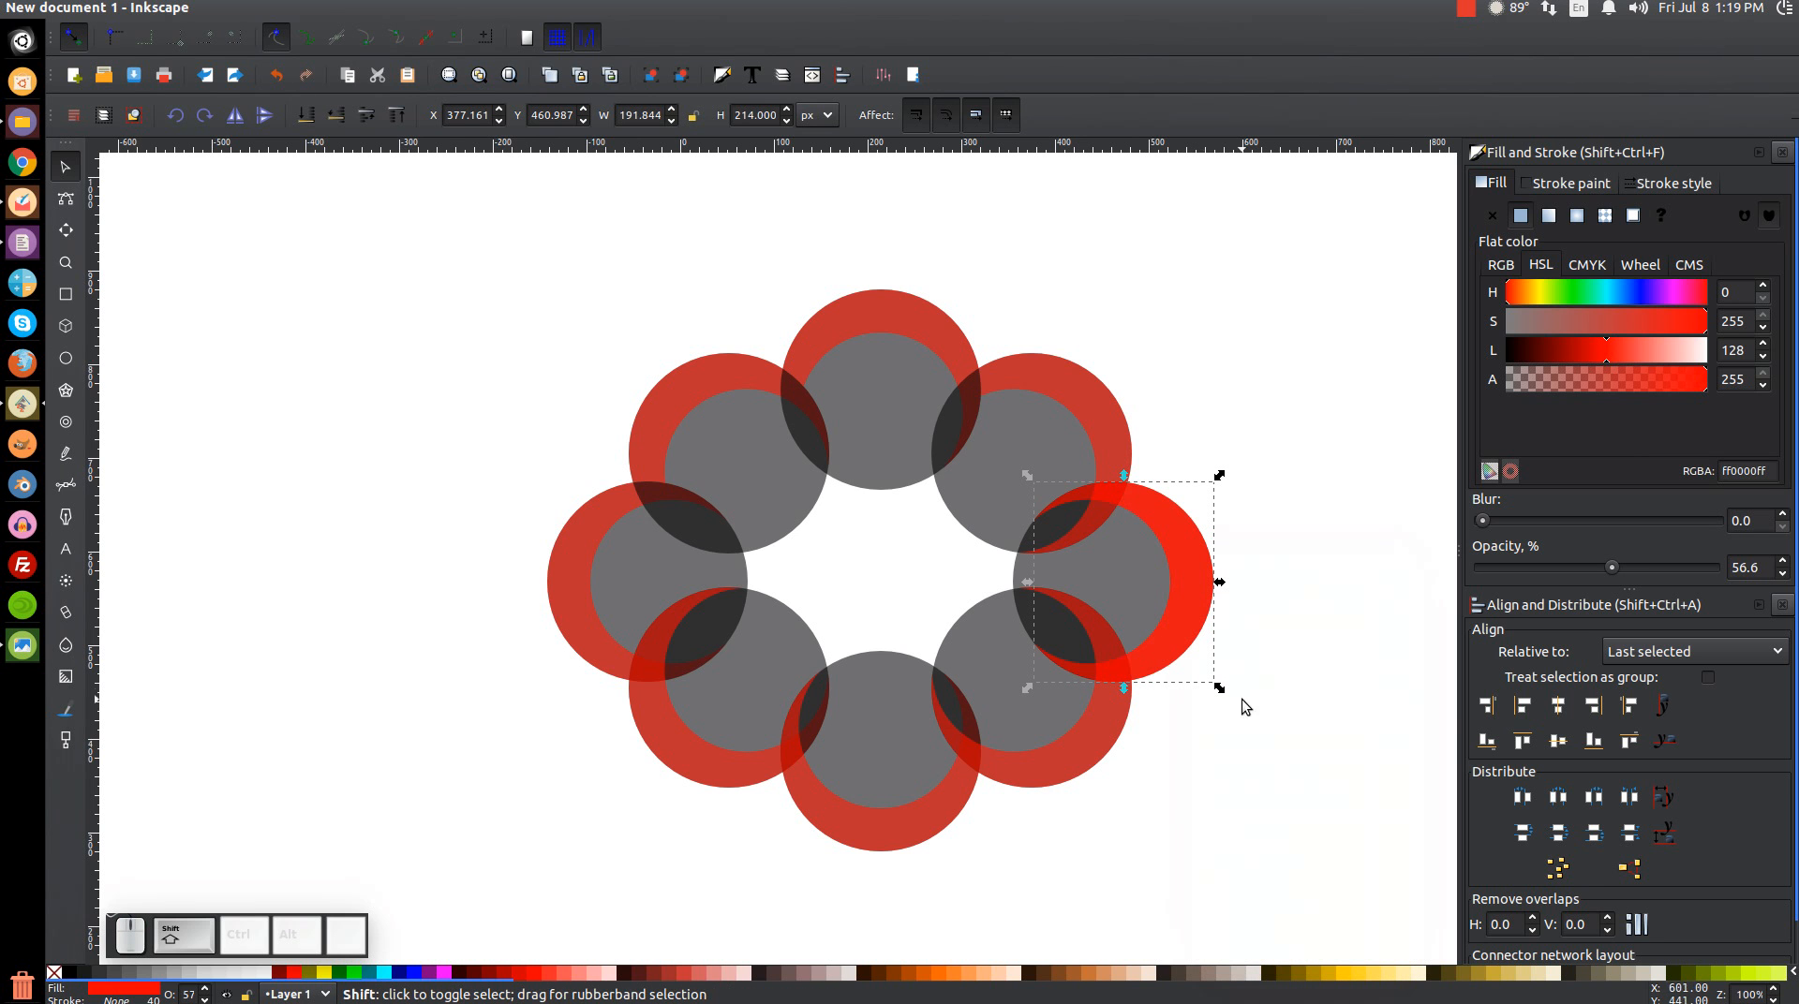
left_click(1094, 403, "shift")
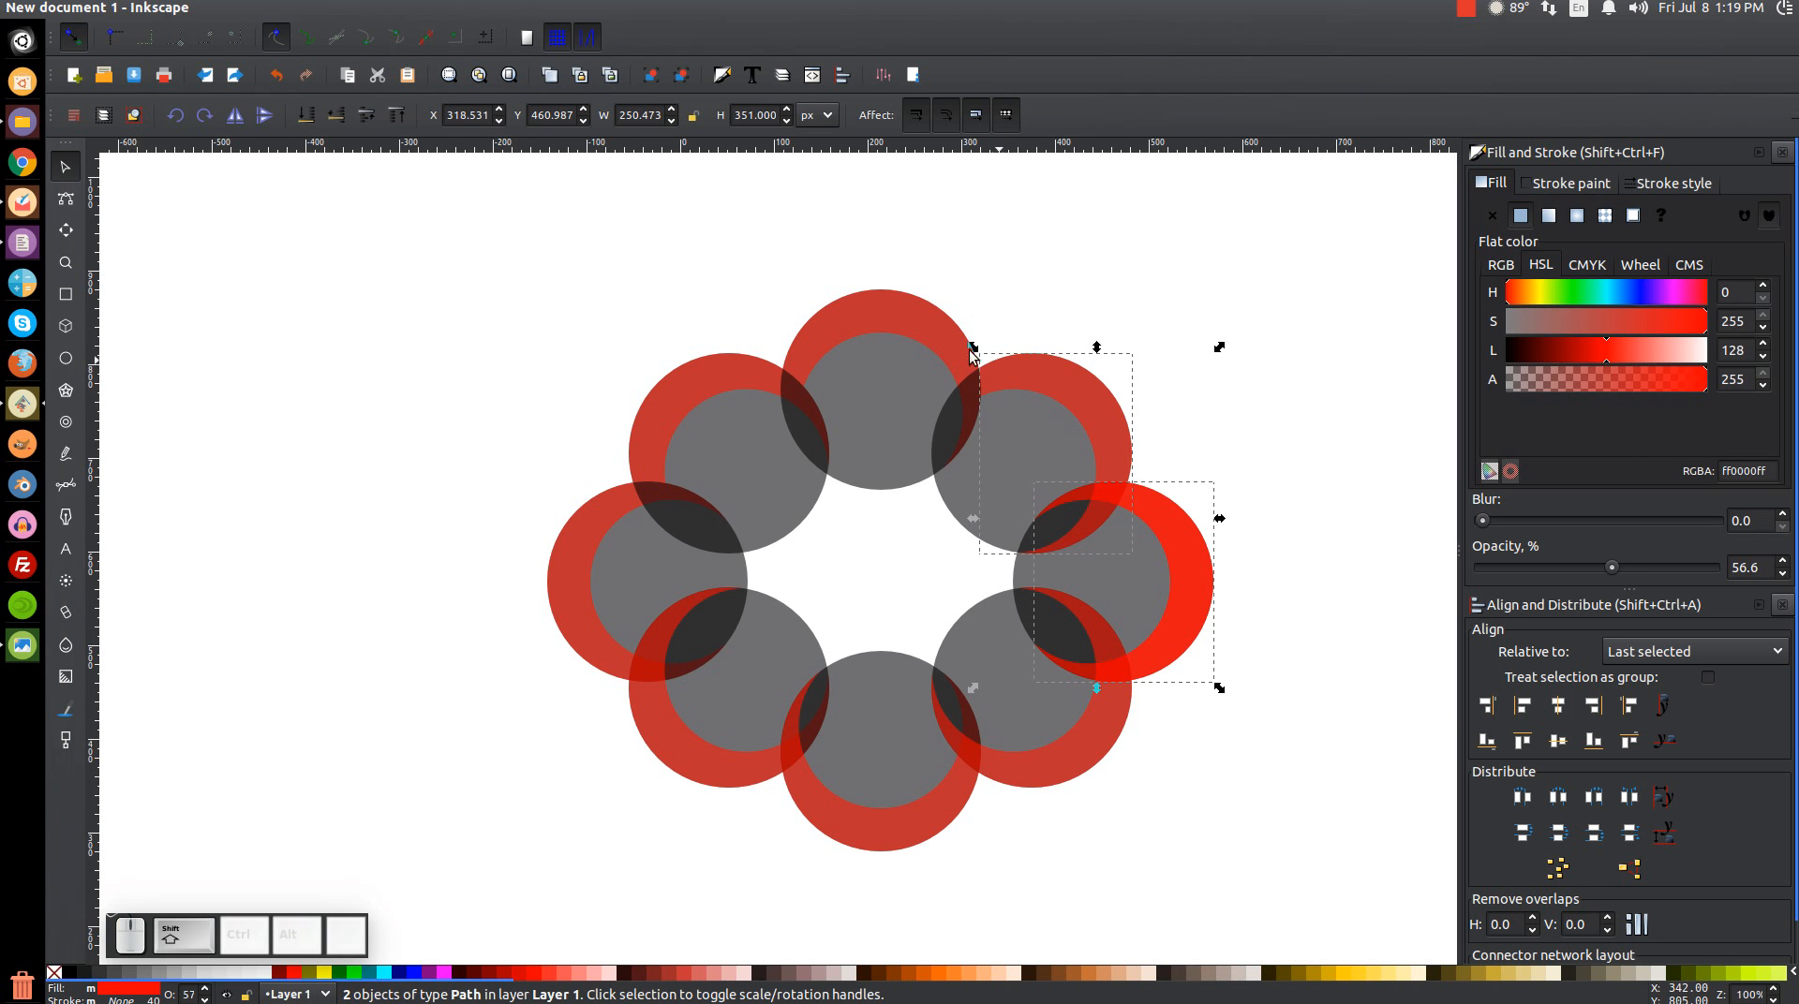
left_click(306, 8)
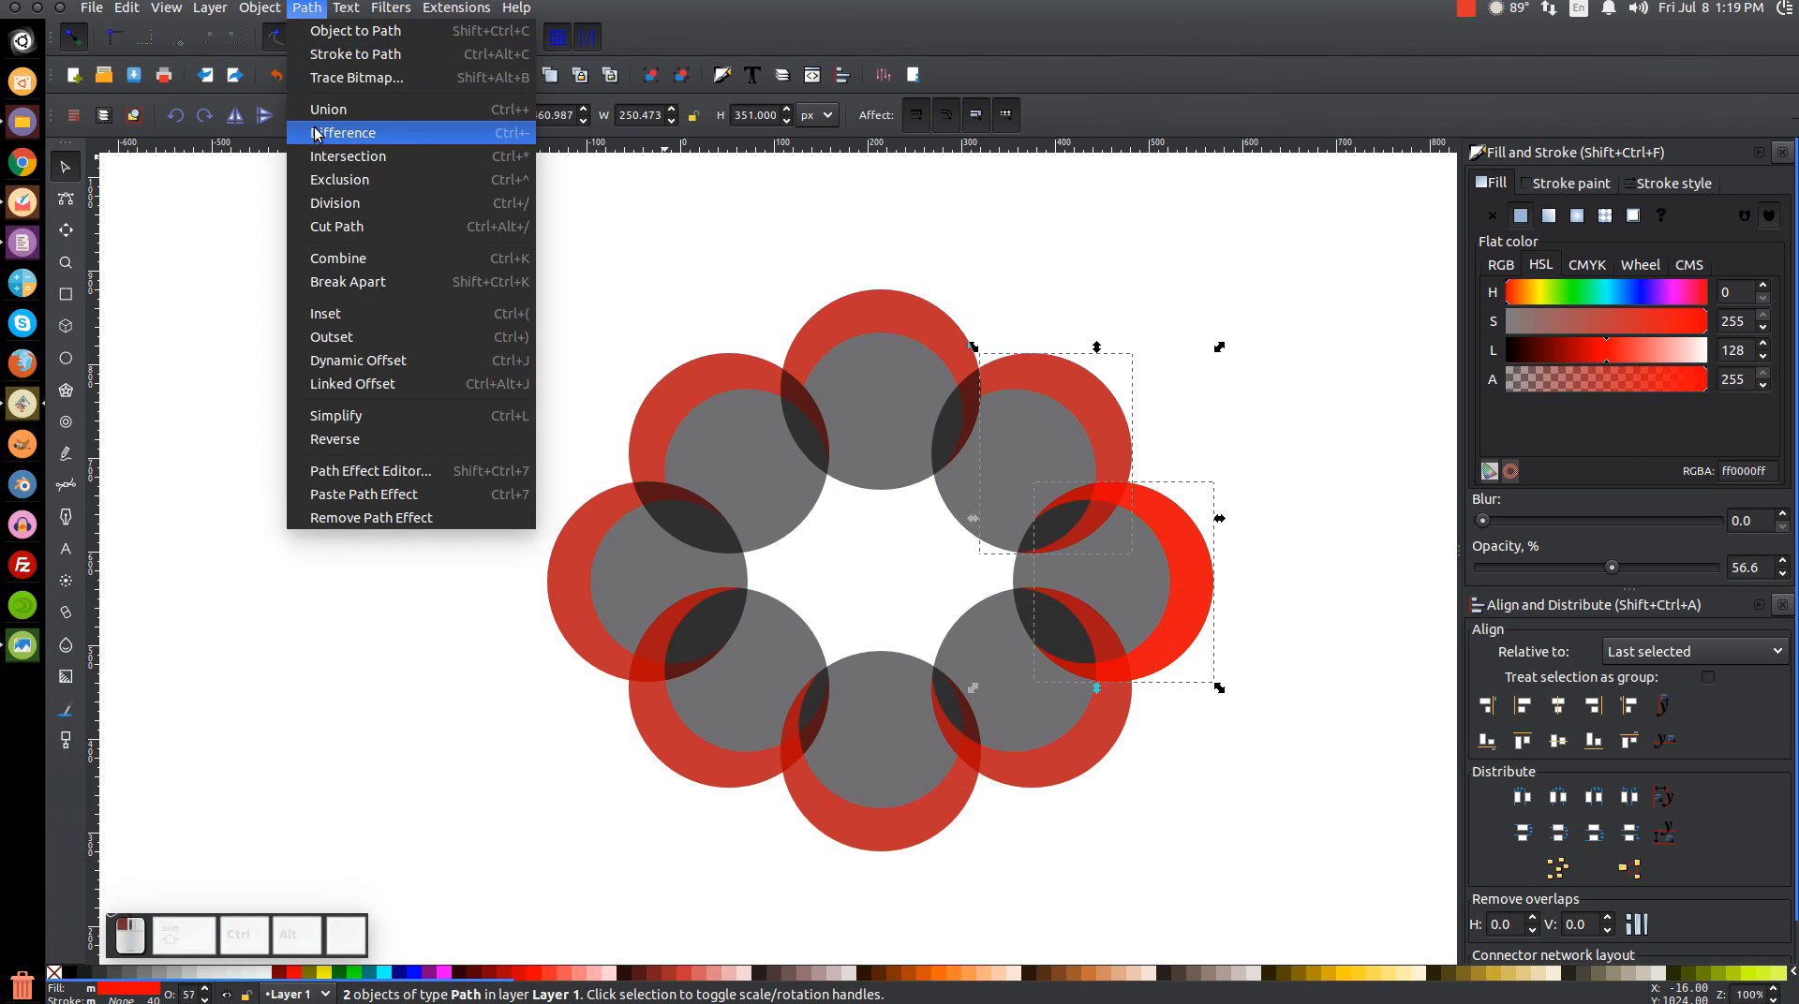
left_click(314, 111)
Break apart the newly cut upper-right crescent and delete its small leftover piece inside the rightmost circle
left_click(300, 6)
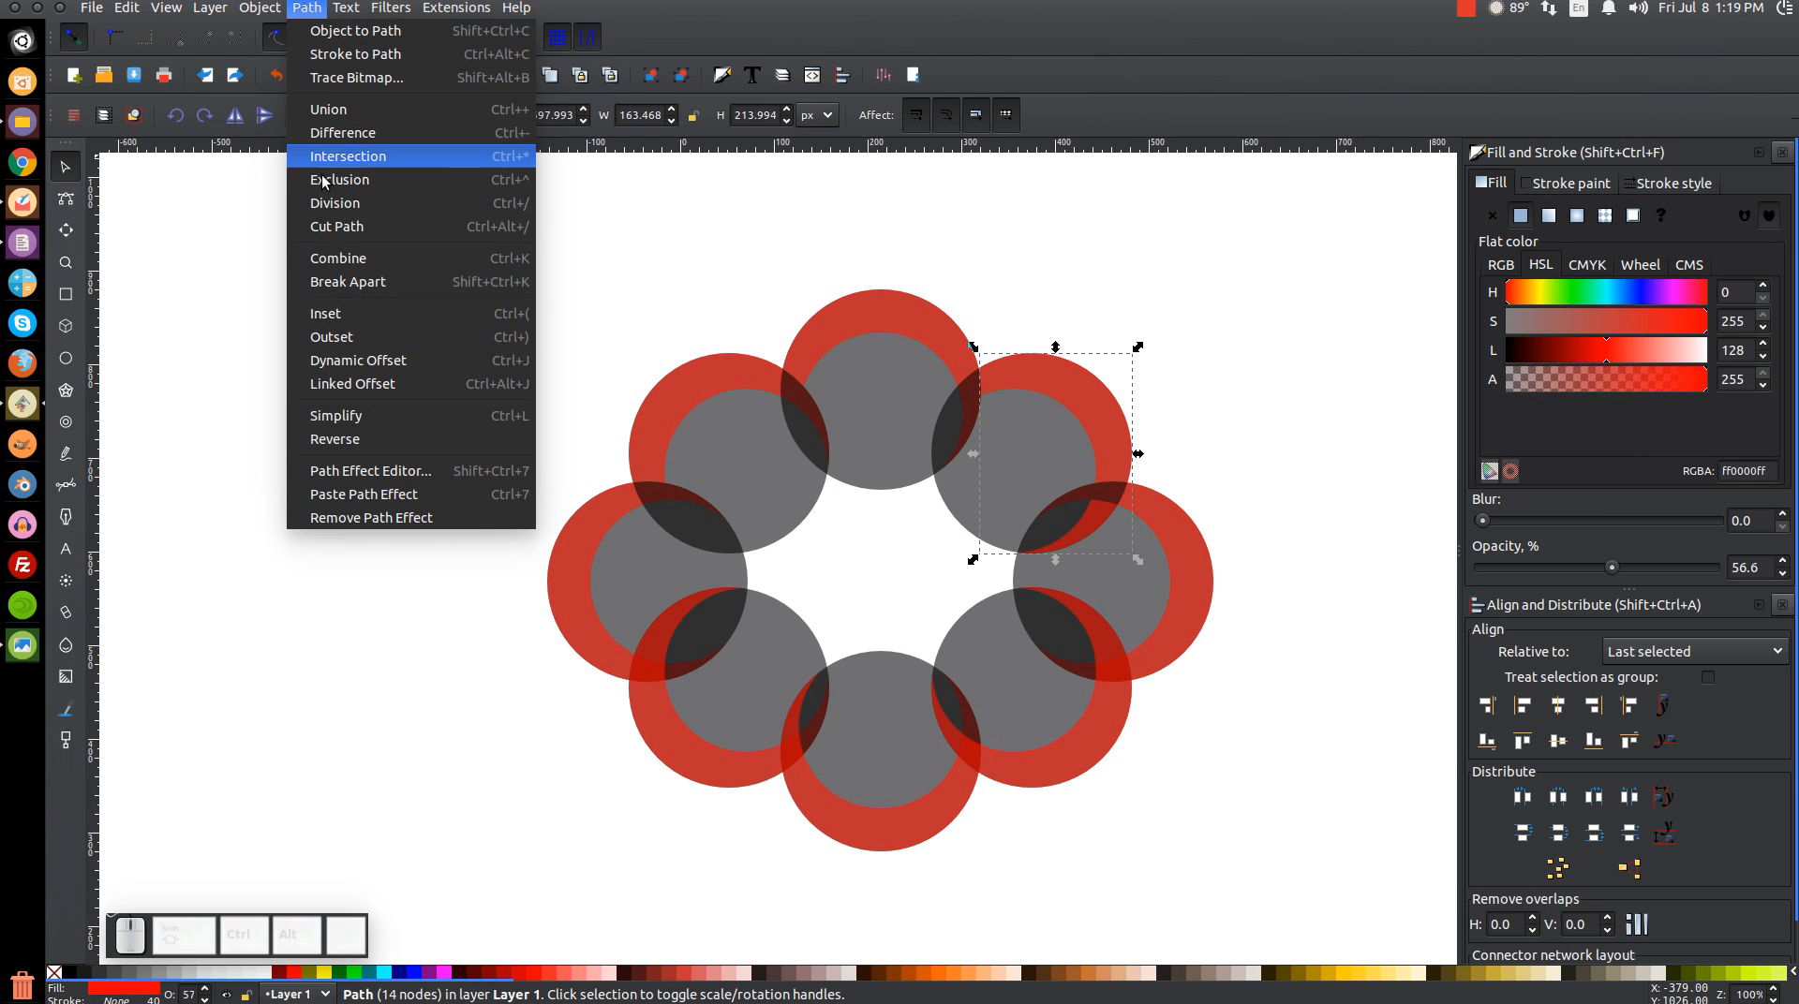
left_click(348, 281)
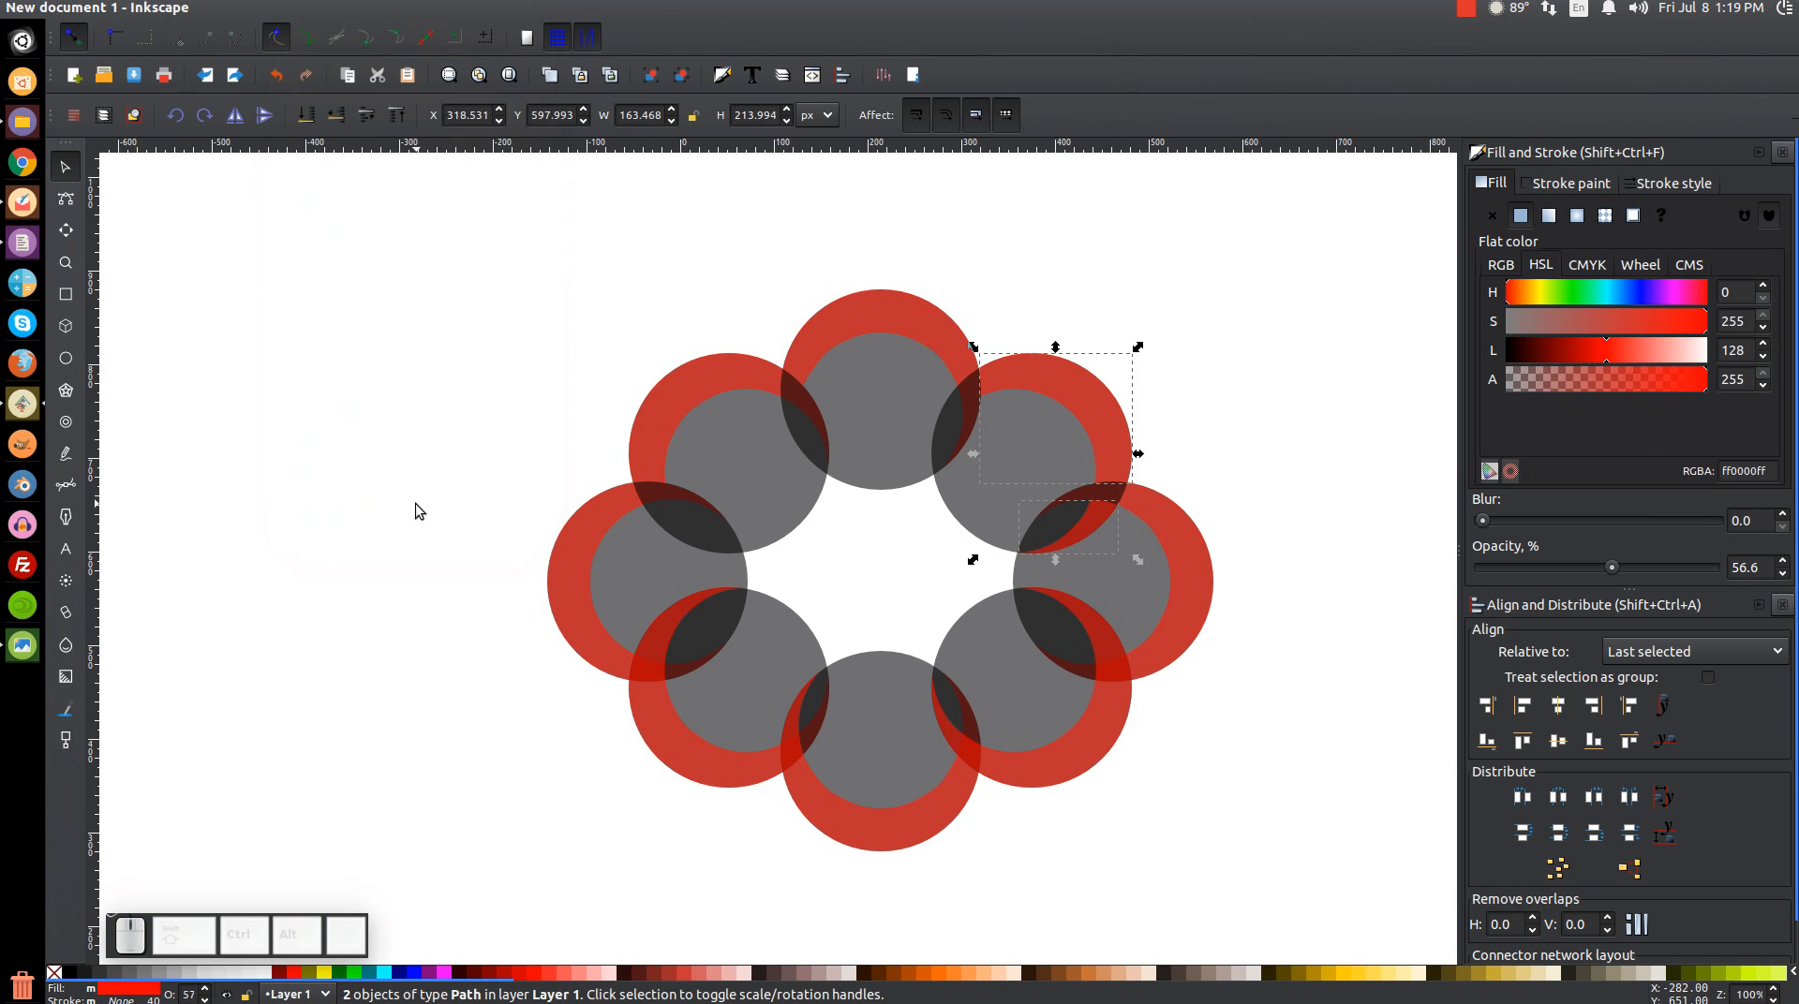
left_click(1073, 397, "shift")
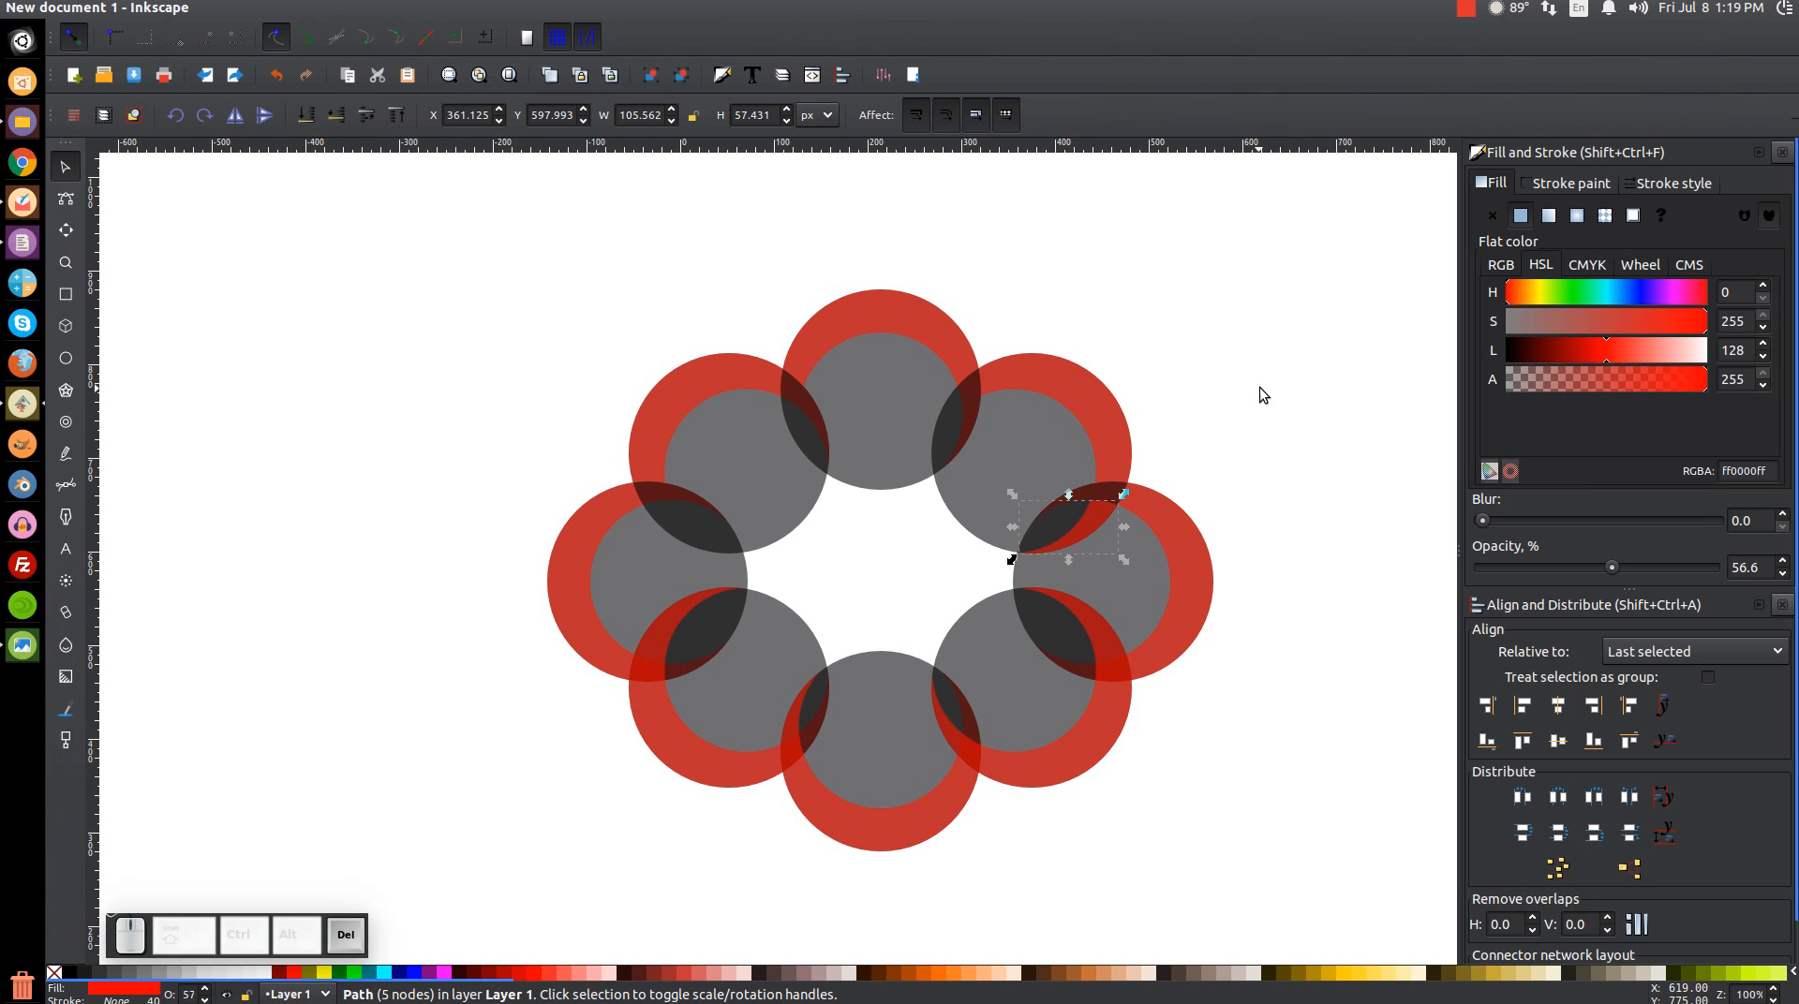
left_click(1259, 386)
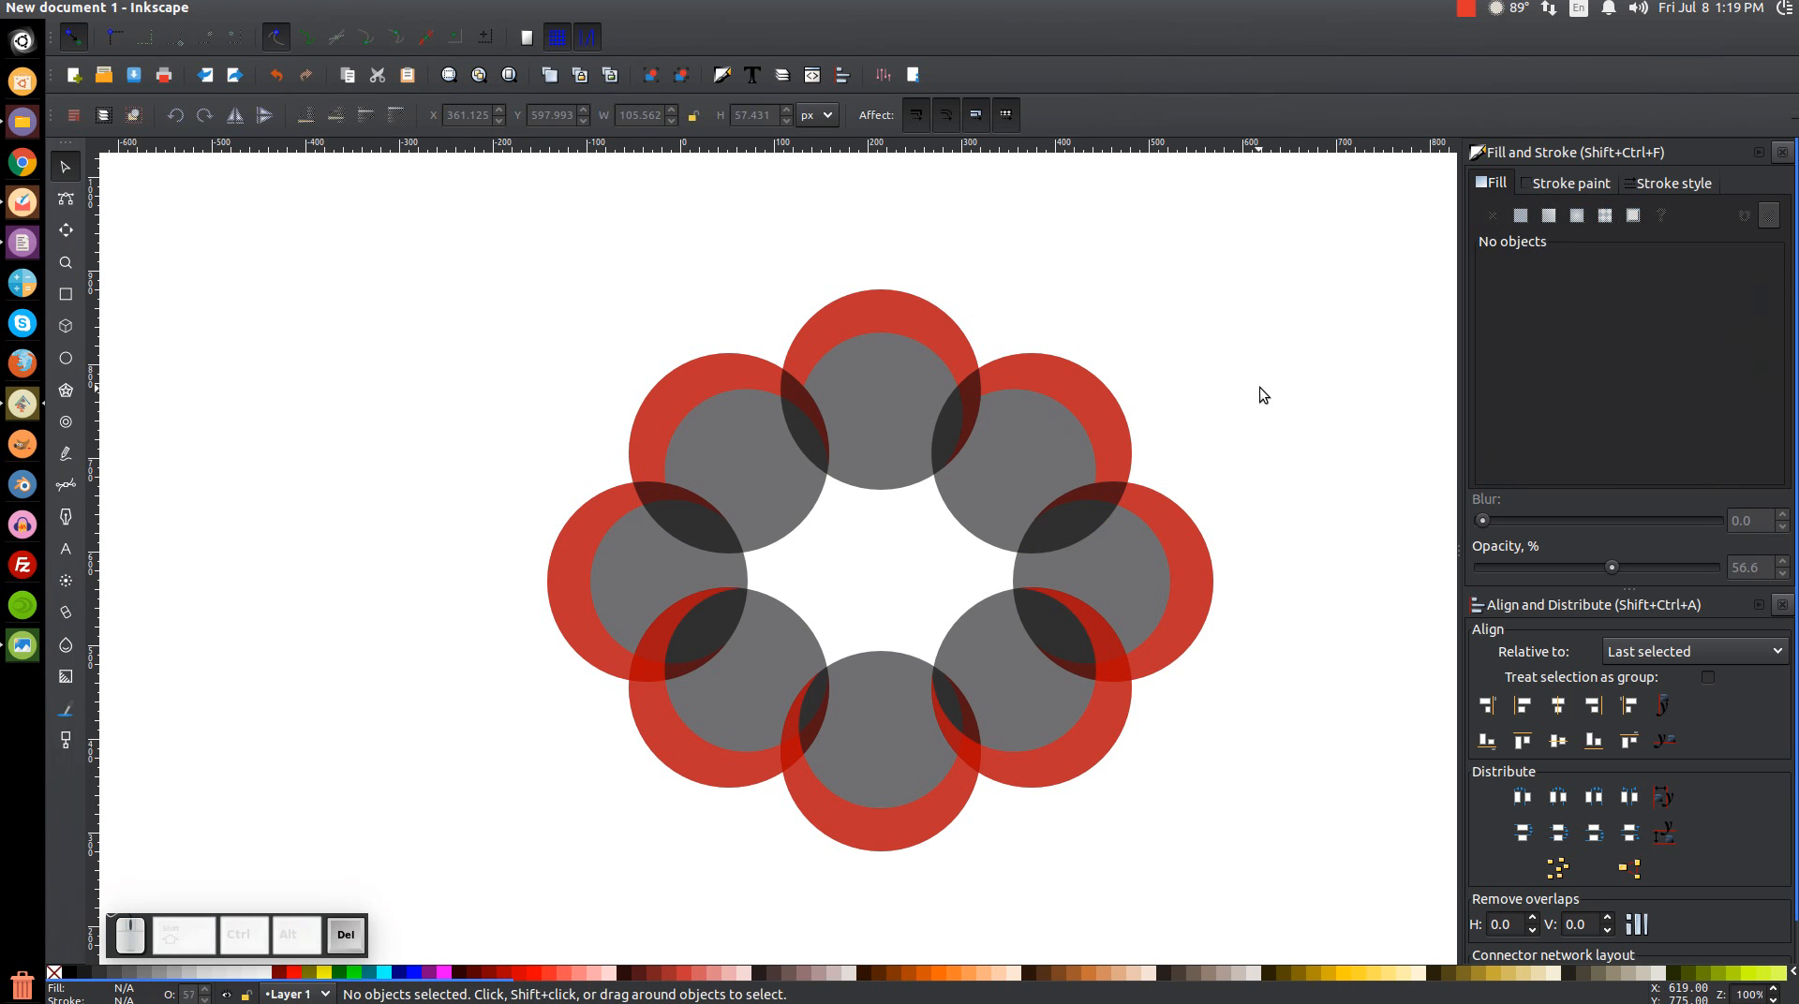
Duplicate the rightmost red crescent and subtract the copy from the lower-right crescent with Difference
left_click(1188, 555)
right_click(1188, 552)
left_click(1238, 700)
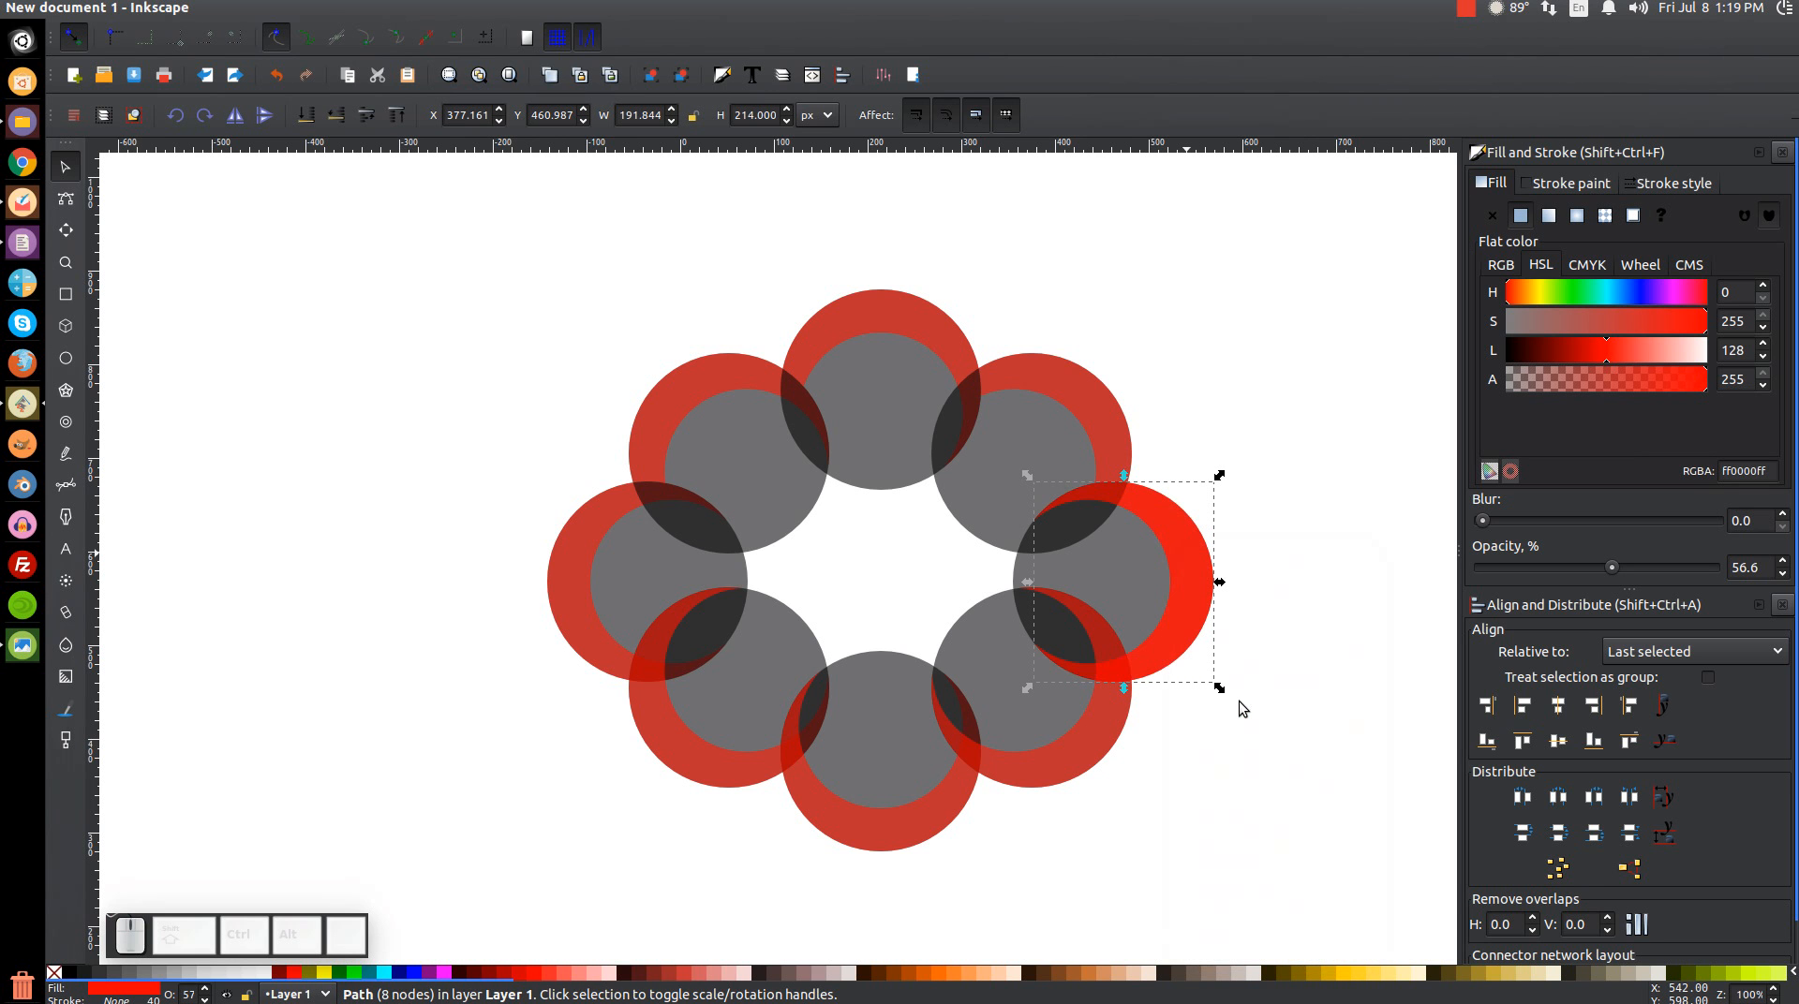
left_click(1083, 742, "shift")
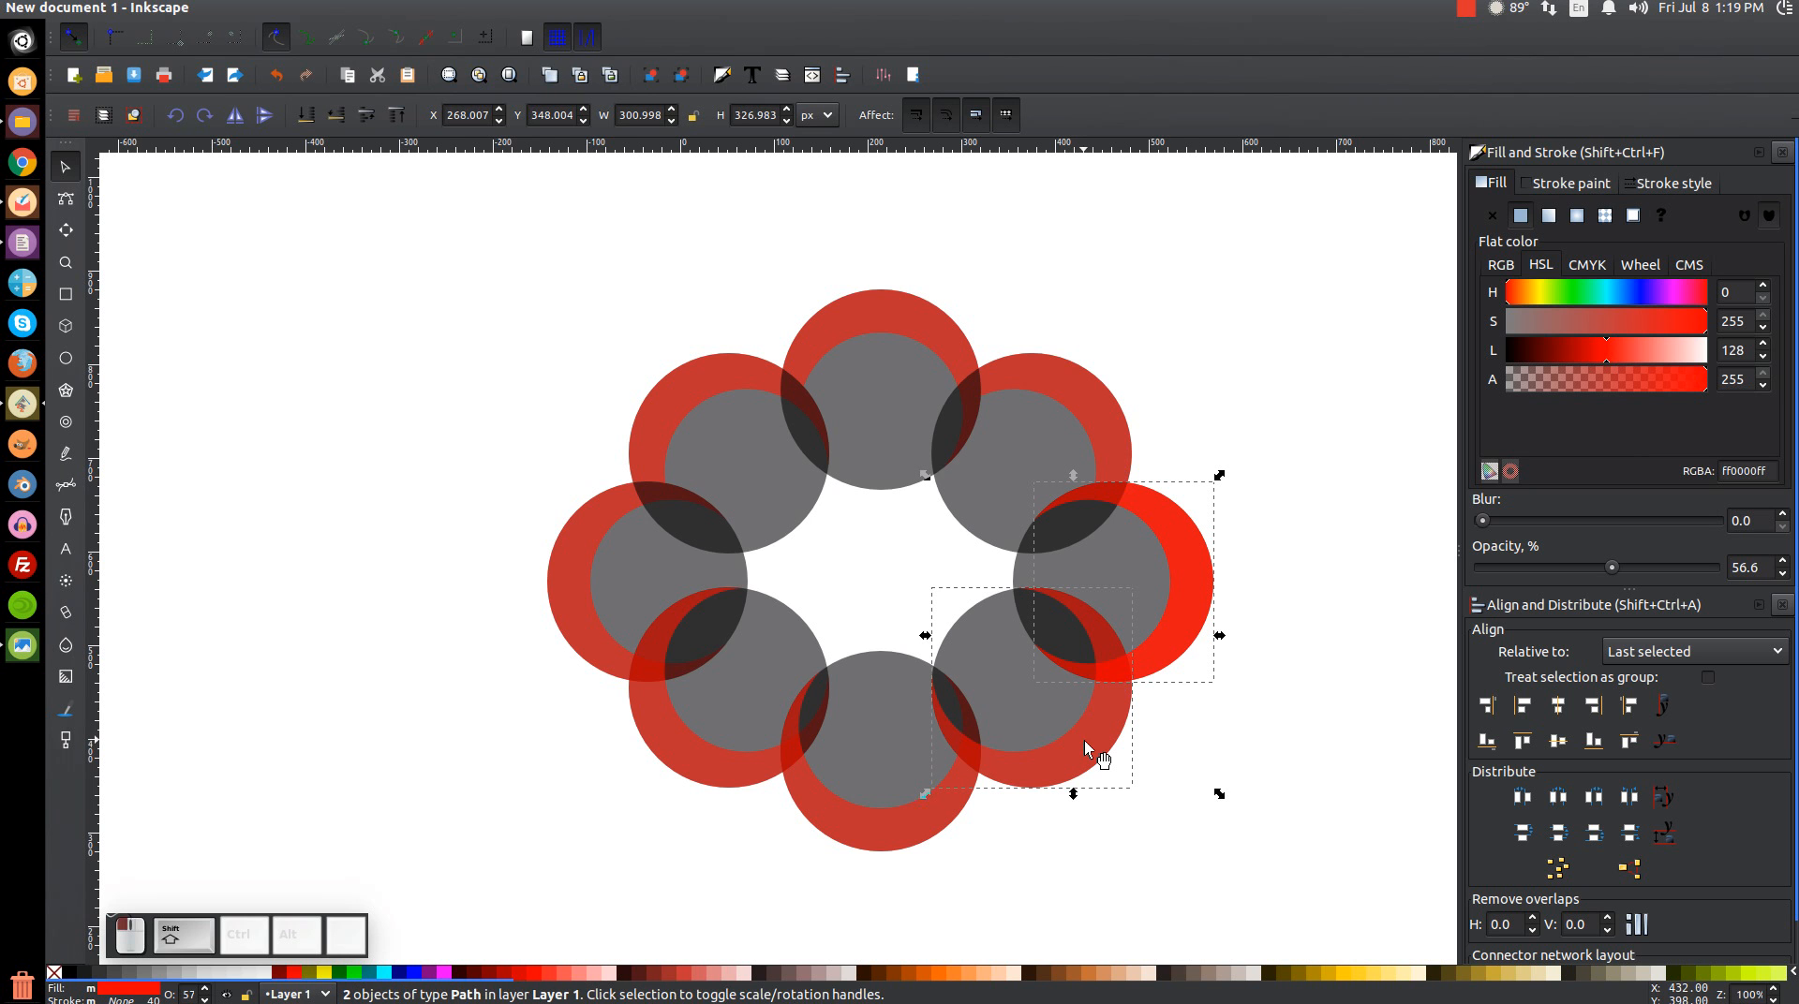
left_click(306, 8)
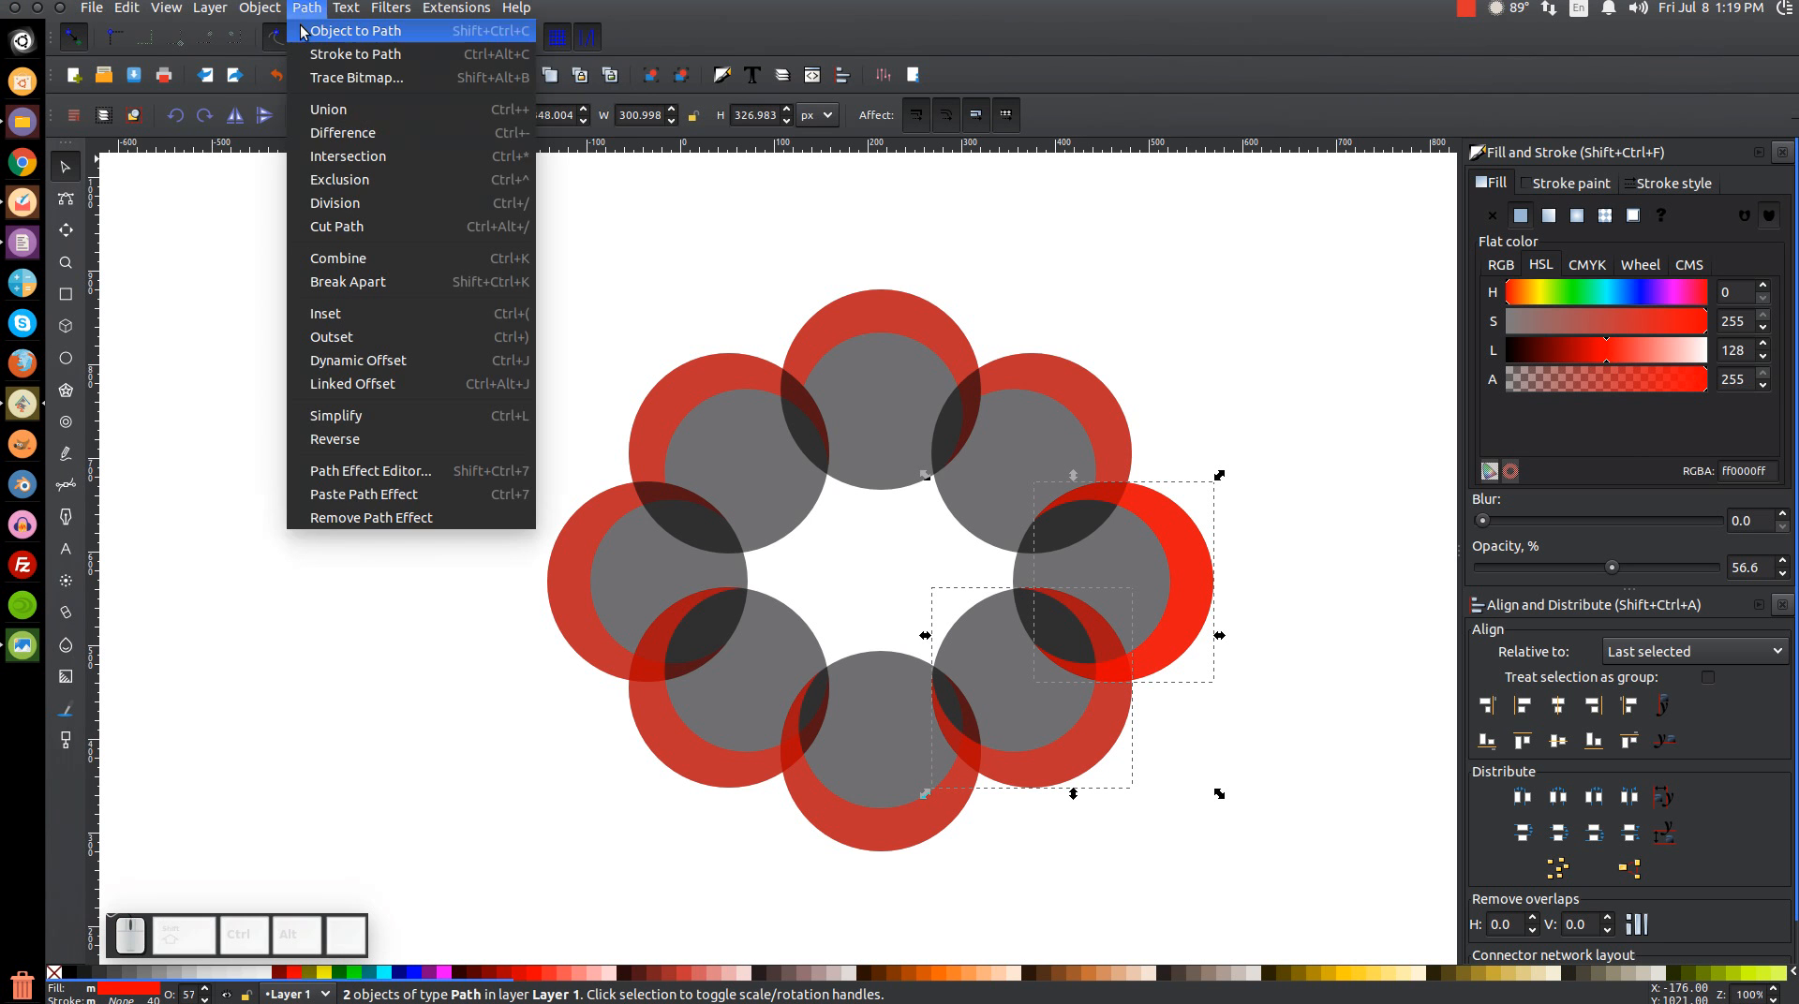
left_click(333, 134)
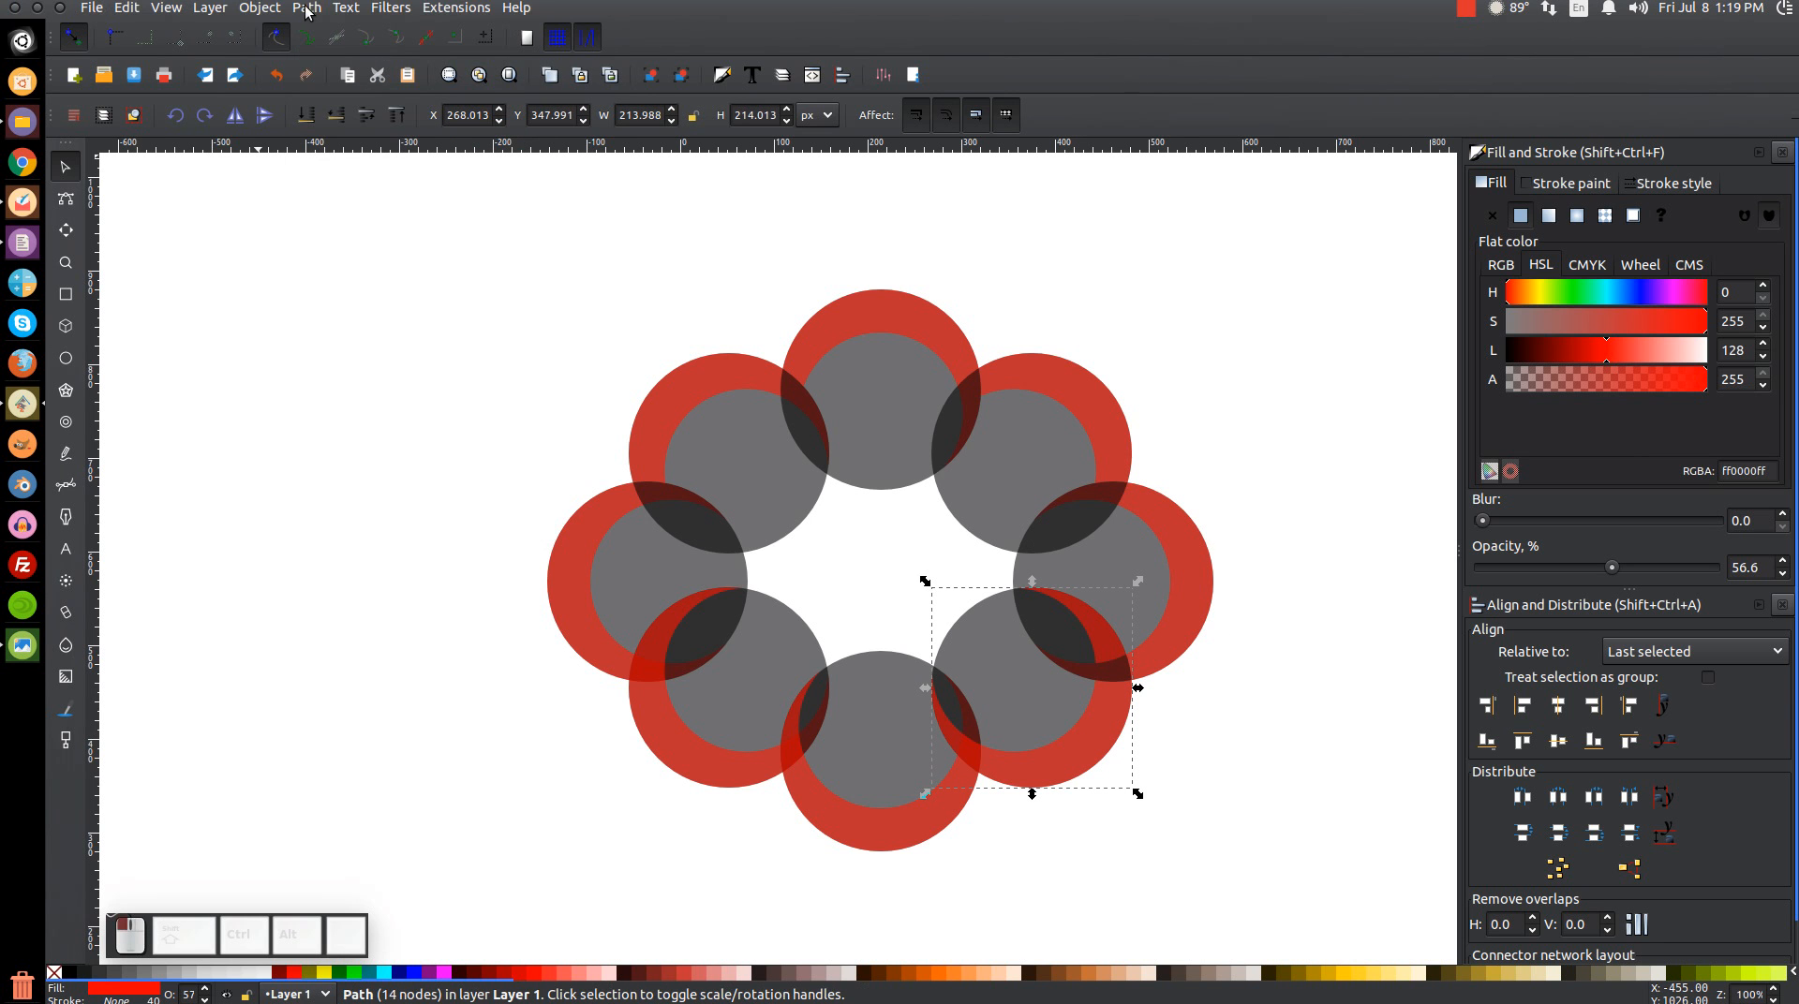
Break apart the cut lower-right crescent and delete its small leftover piece inside the rightmost circle
left_click(306, 7)
left_click(339, 281)
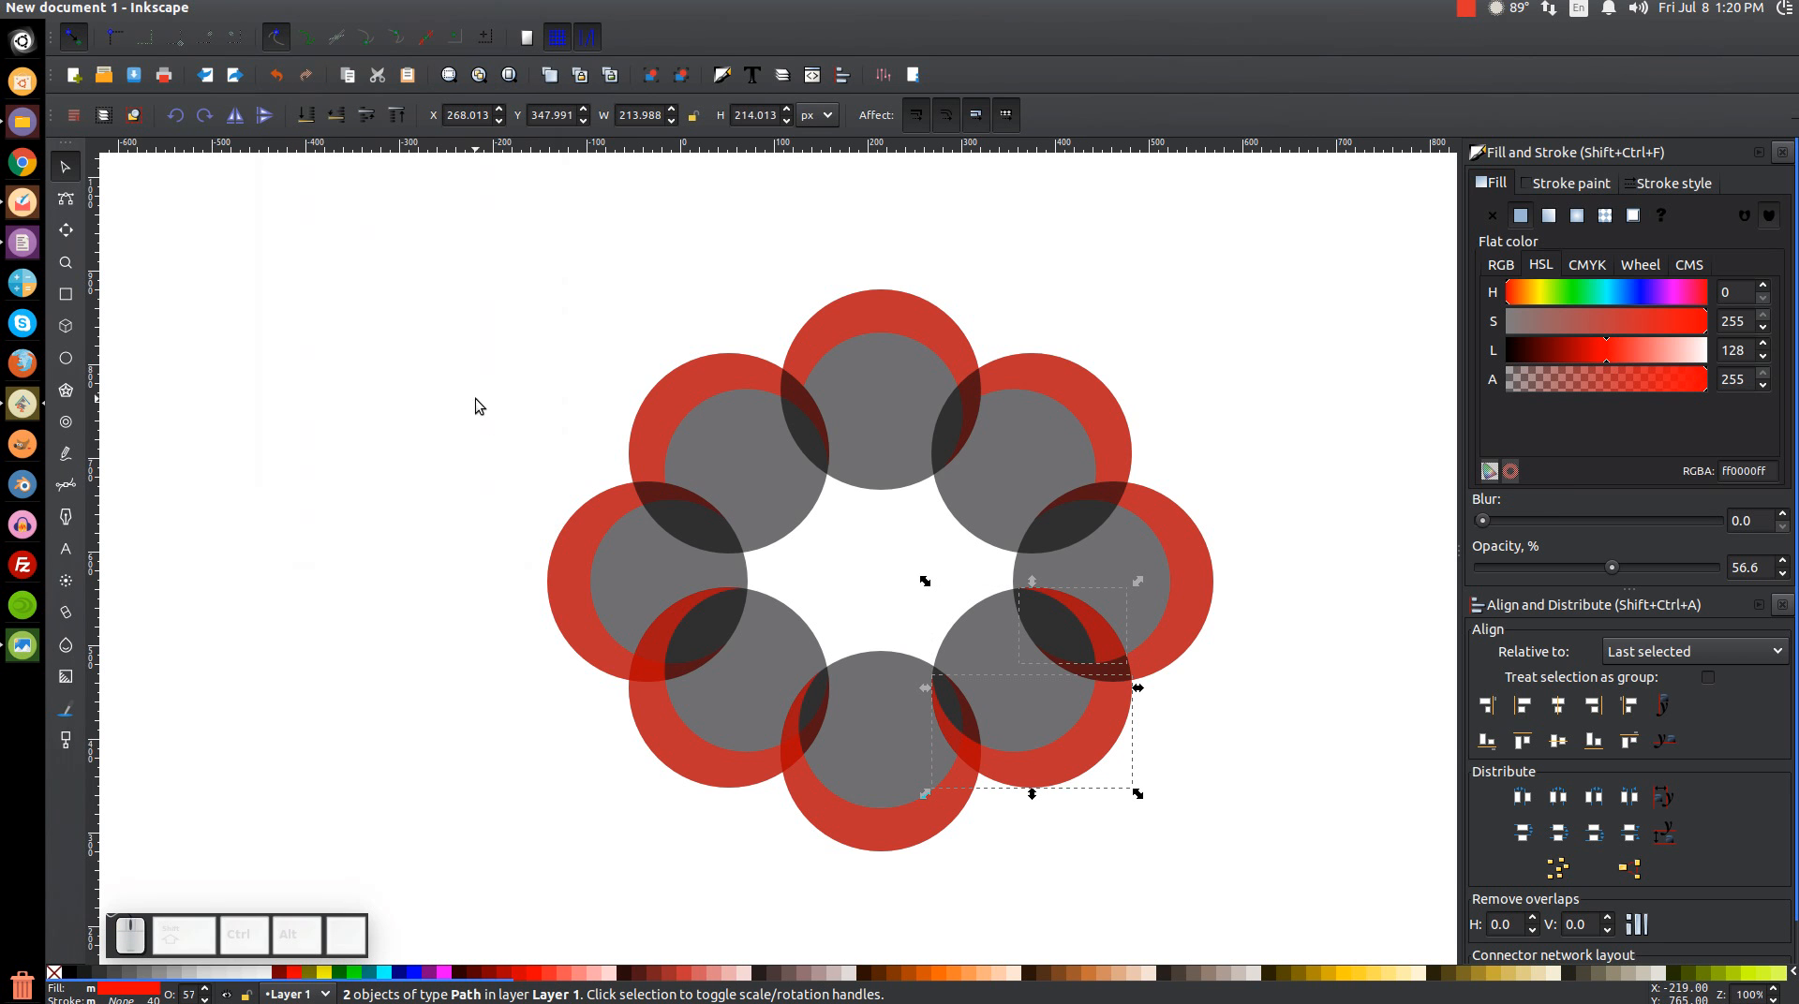
key("shift")
left_click(1088, 750, "shift")
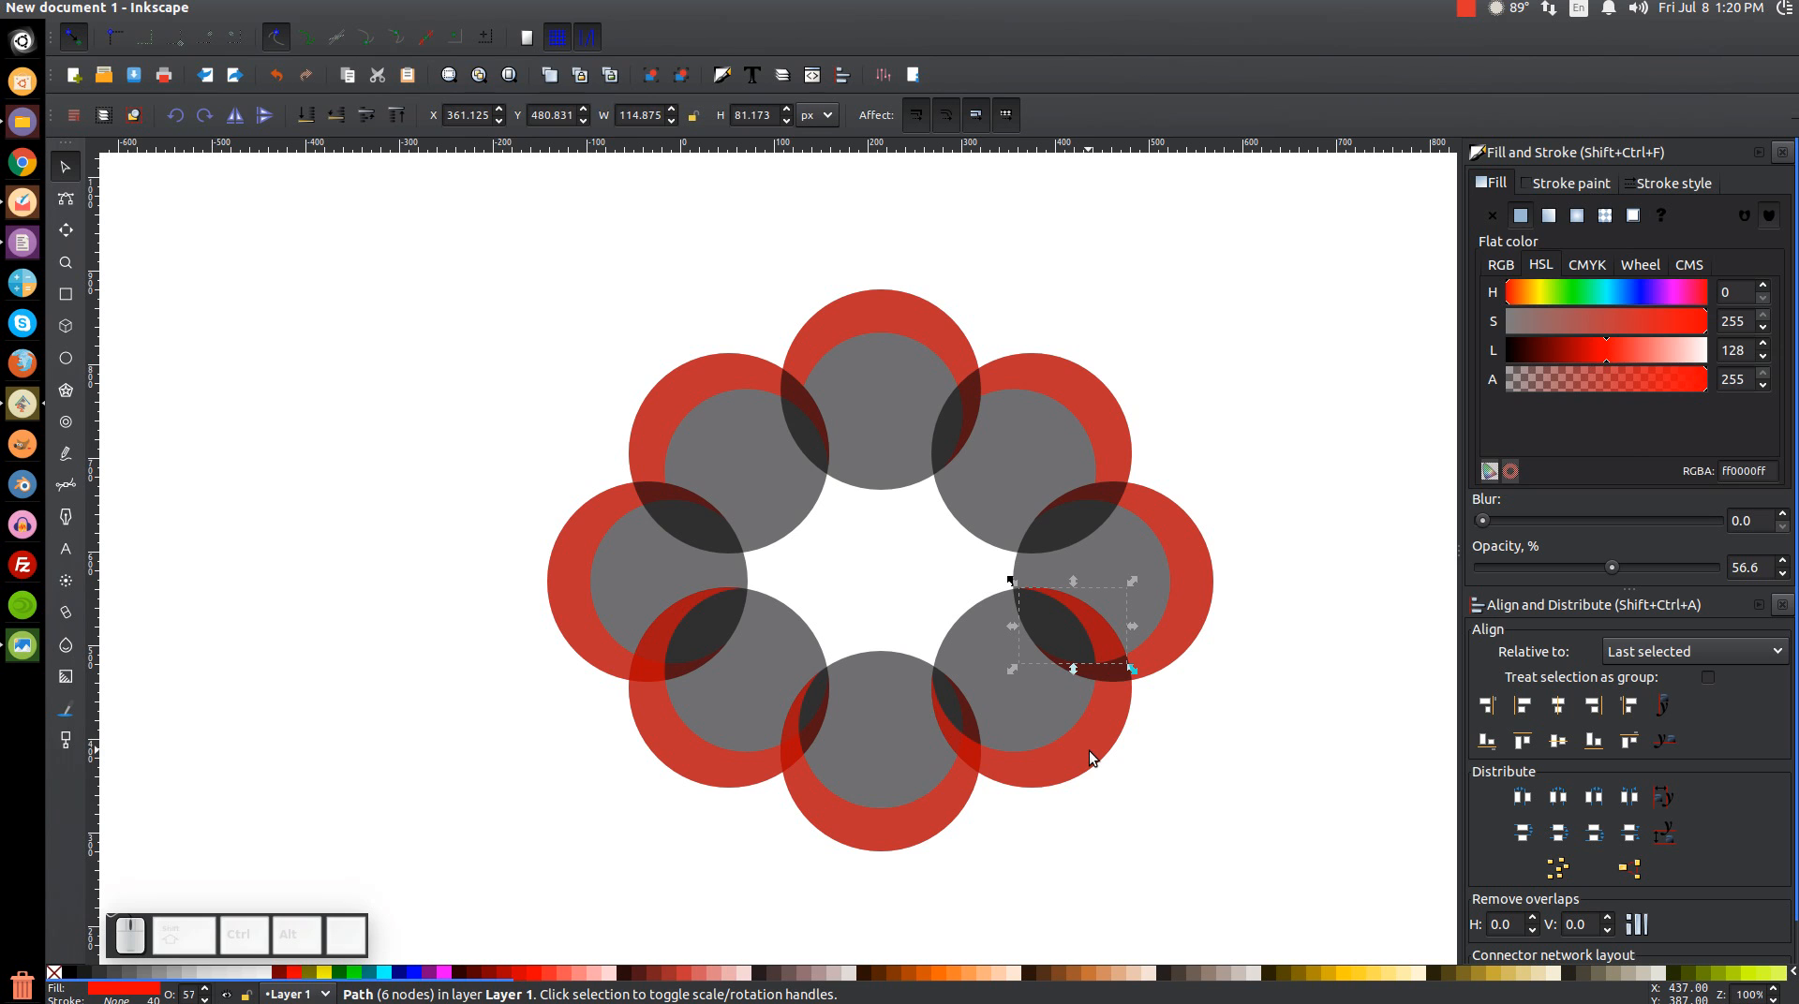
key("Escape")
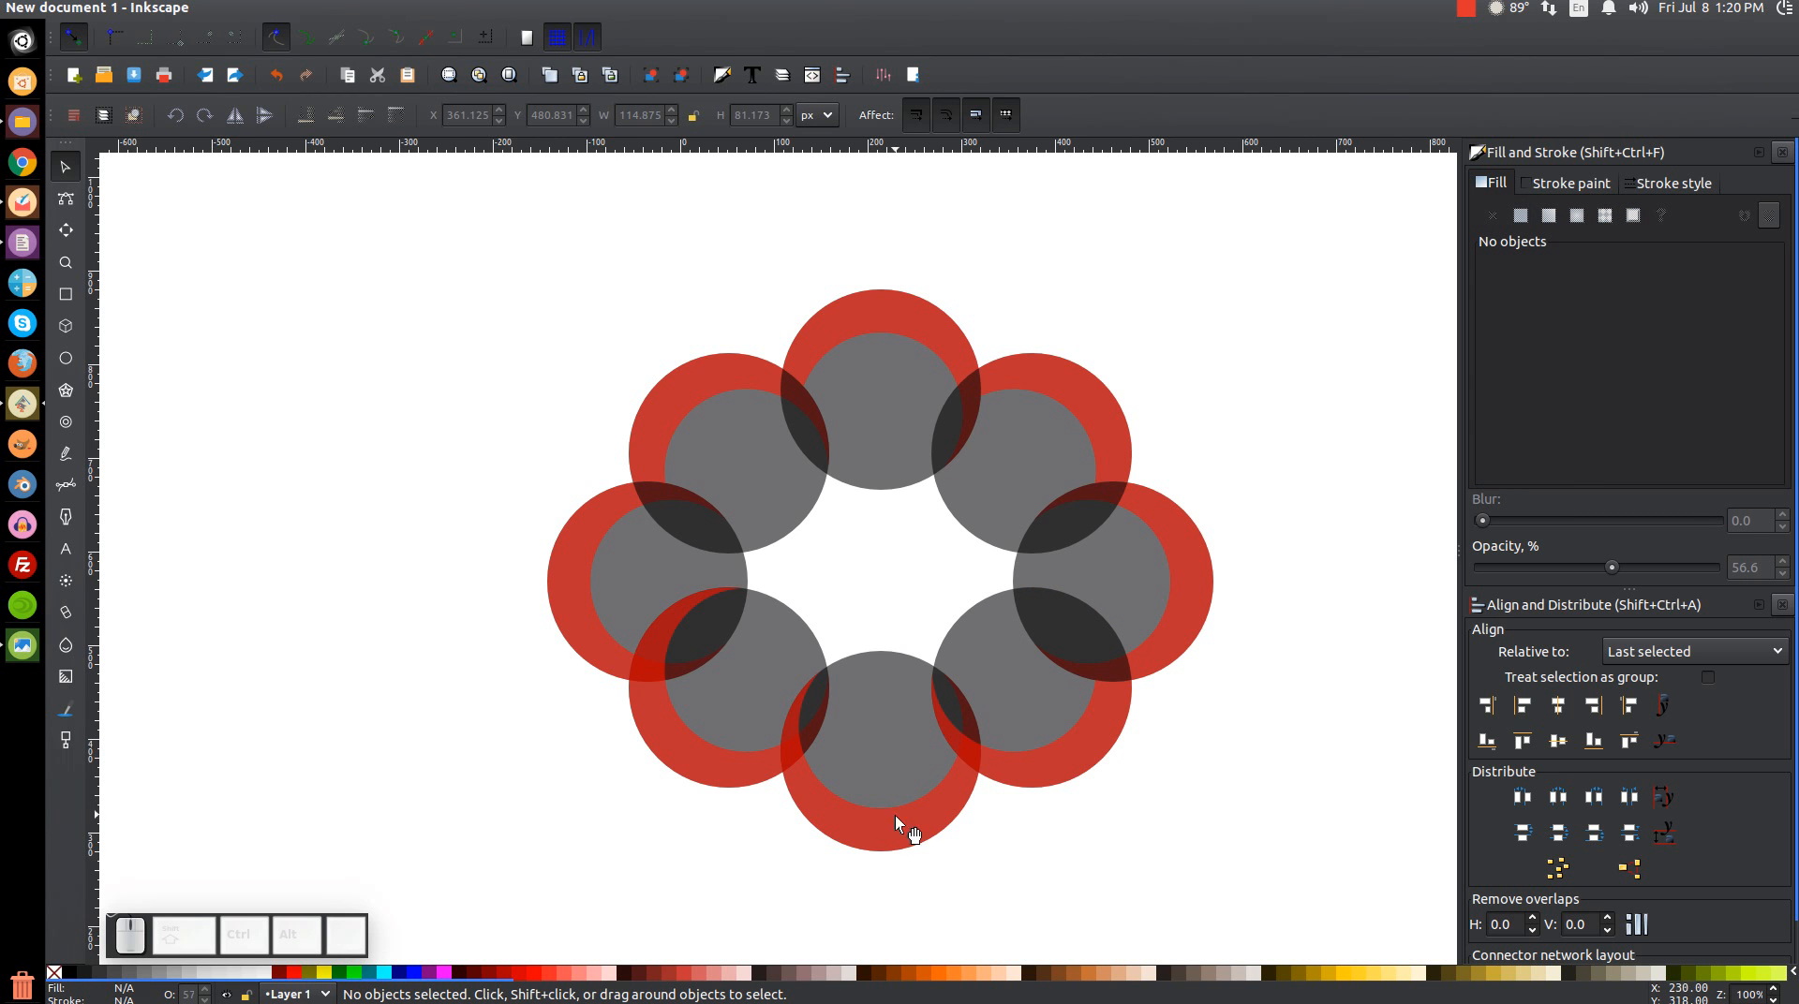
Duplicate the bottommost red crescent and subtract the copy from the lower-right crescent with Difference
left_click(878, 834)
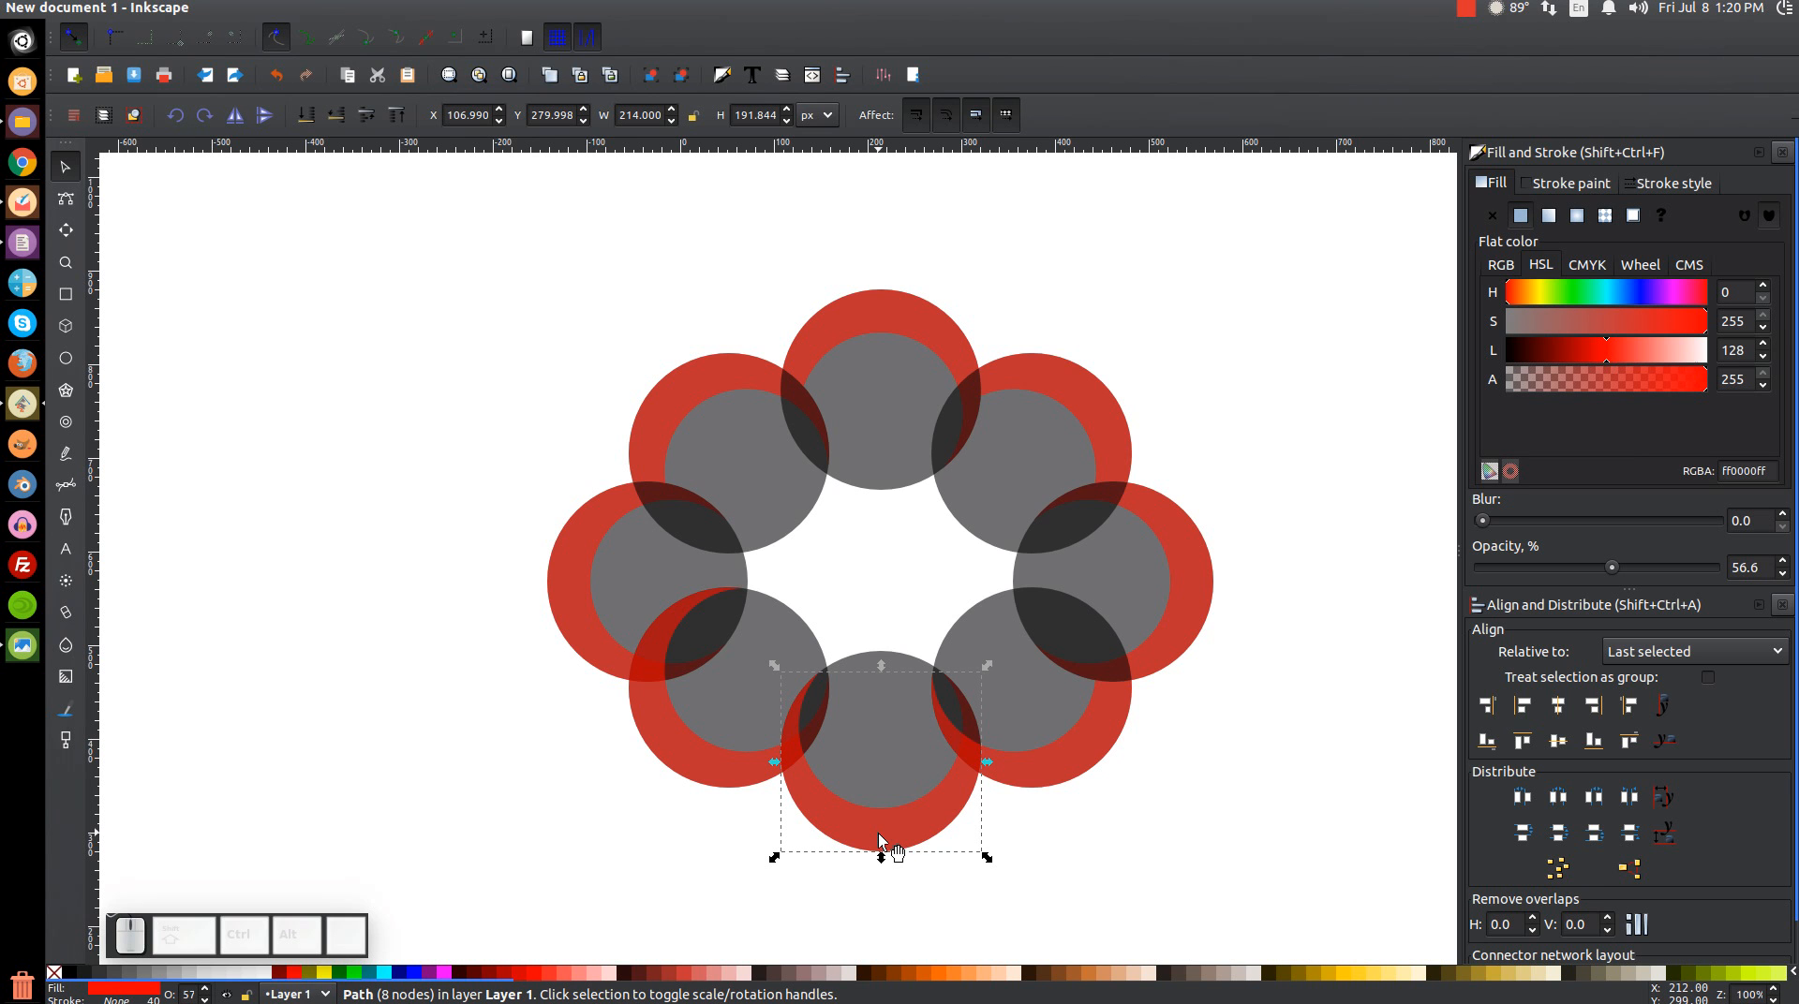
right_click(879, 840)
left_click(948, 586)
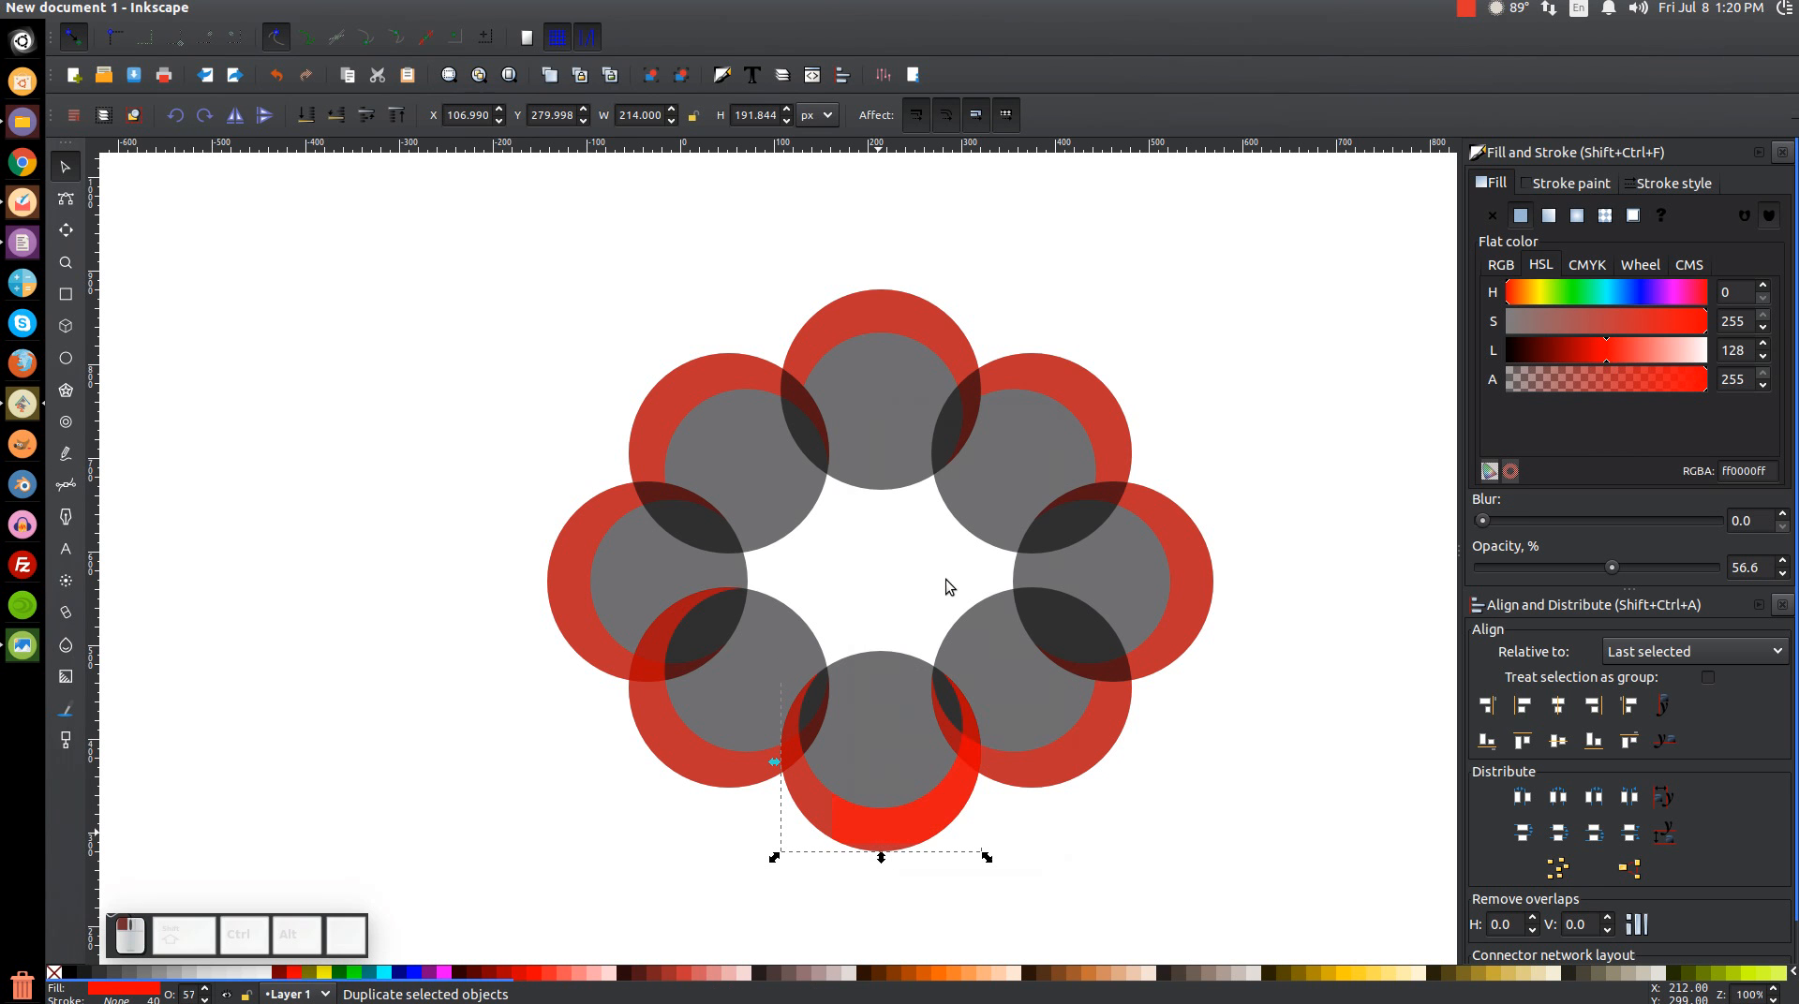
key("shift")
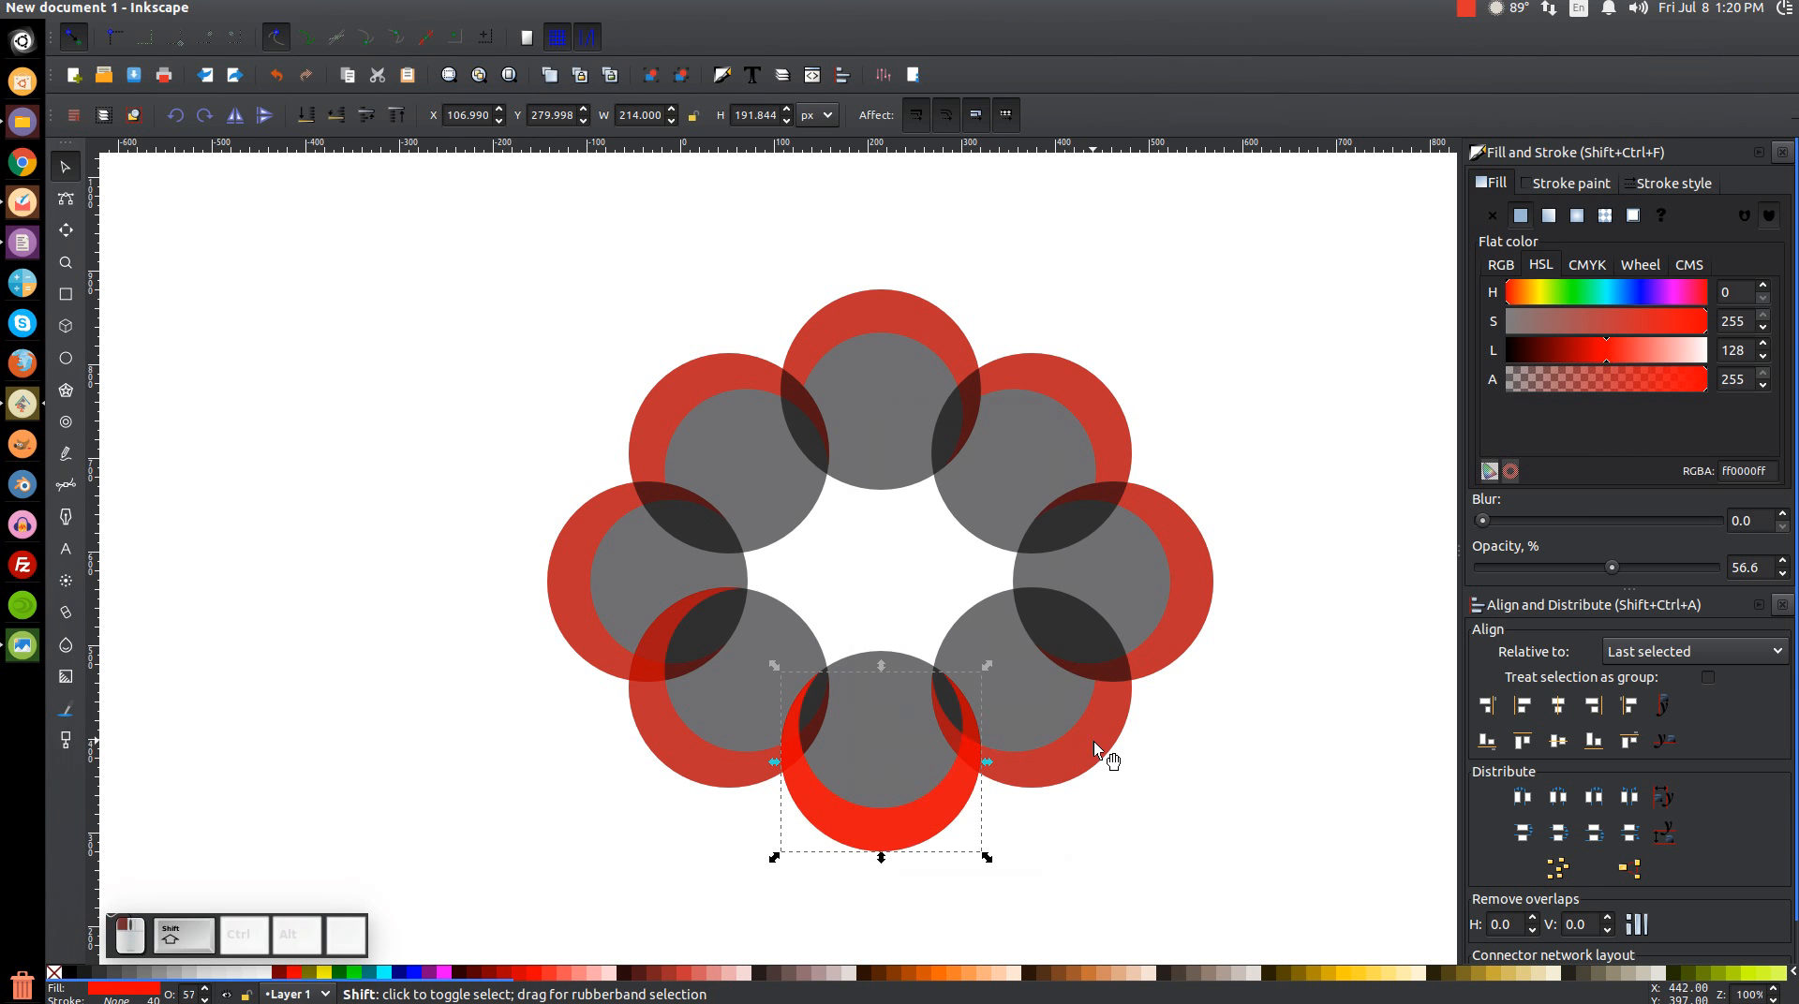
left_click(1093, 740, "shift")
left_click(306, 7)
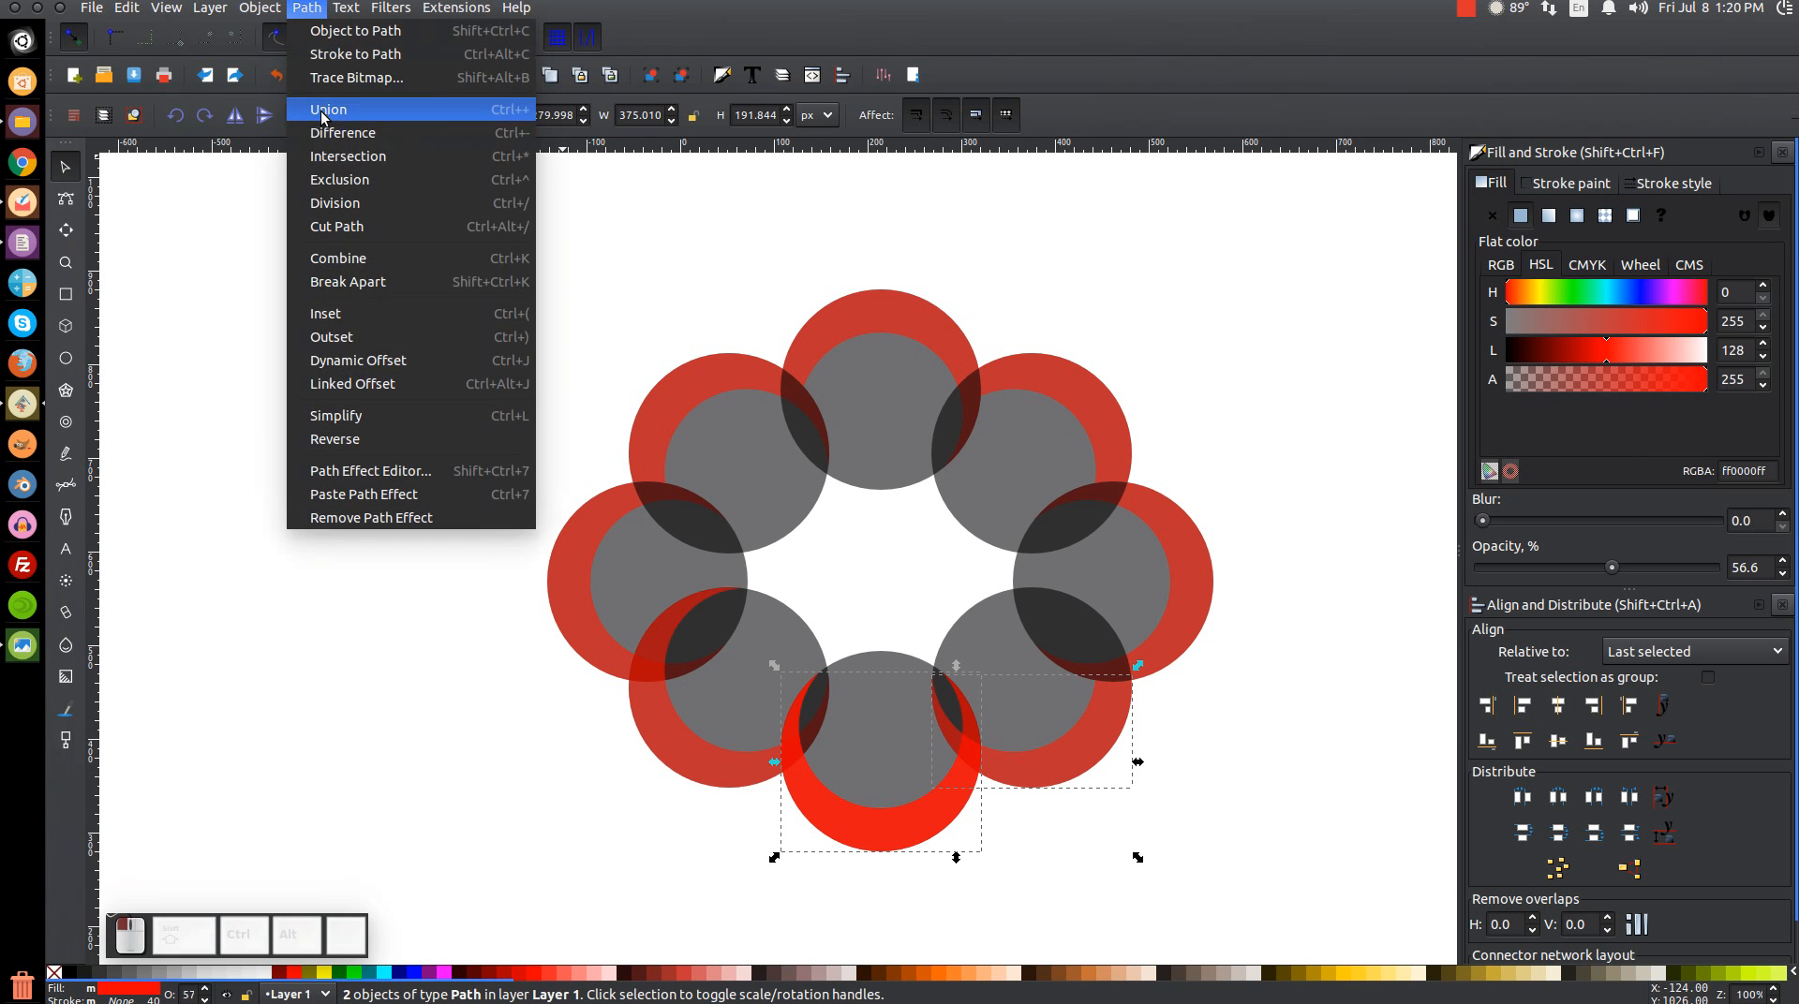
left_click(334, 132)
Break apart the newly cut lower-right crescent and delete its small leftover piece inside the bottommost circle
left_click(316, 11)
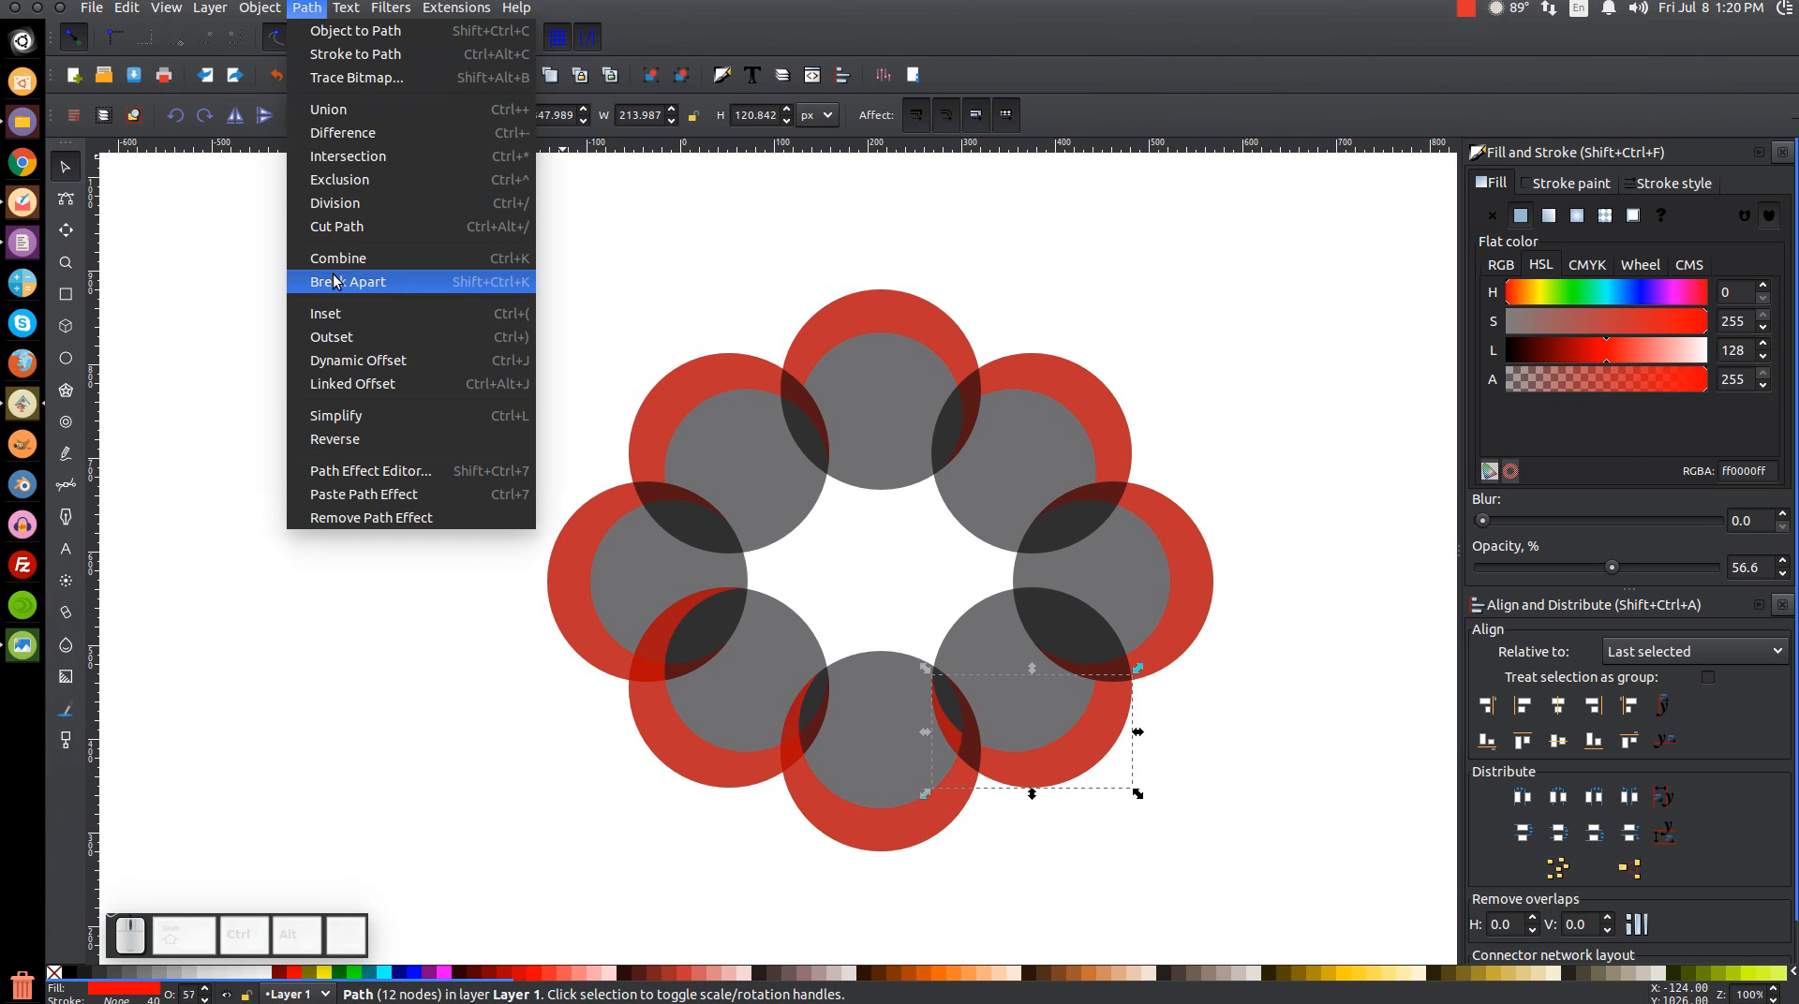
left_click(356, 276)
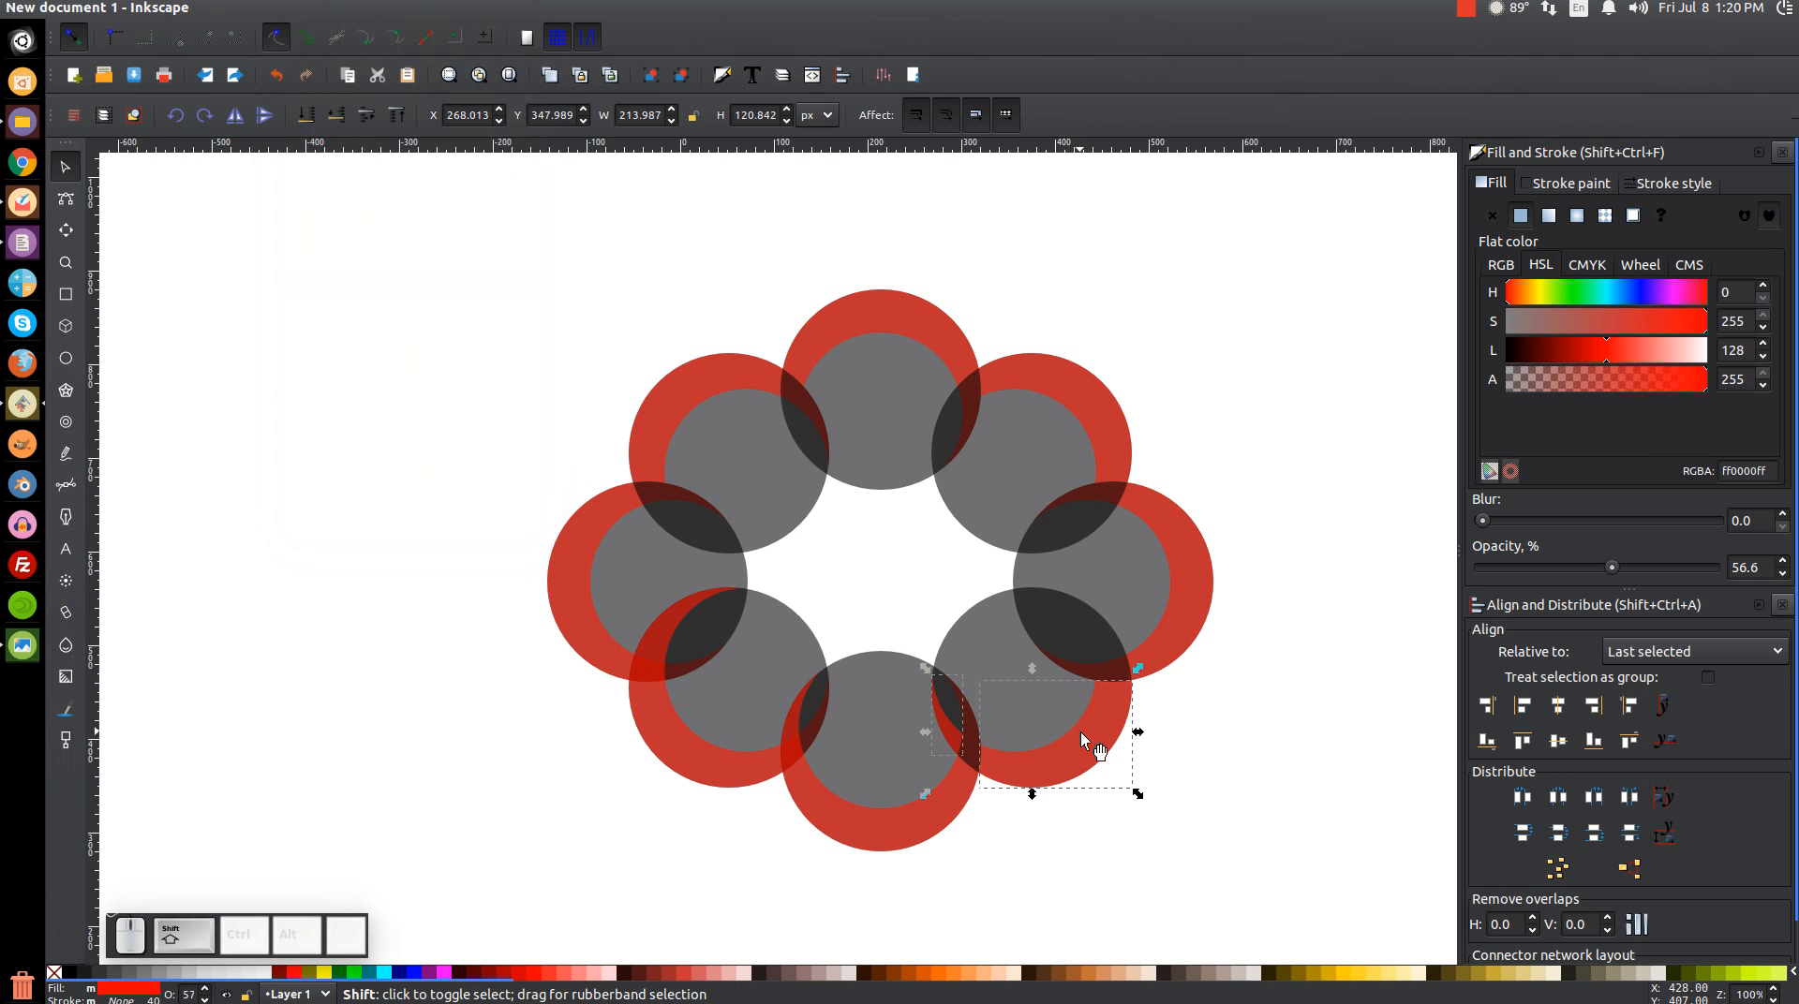
left_click(1101, 750, "shift")
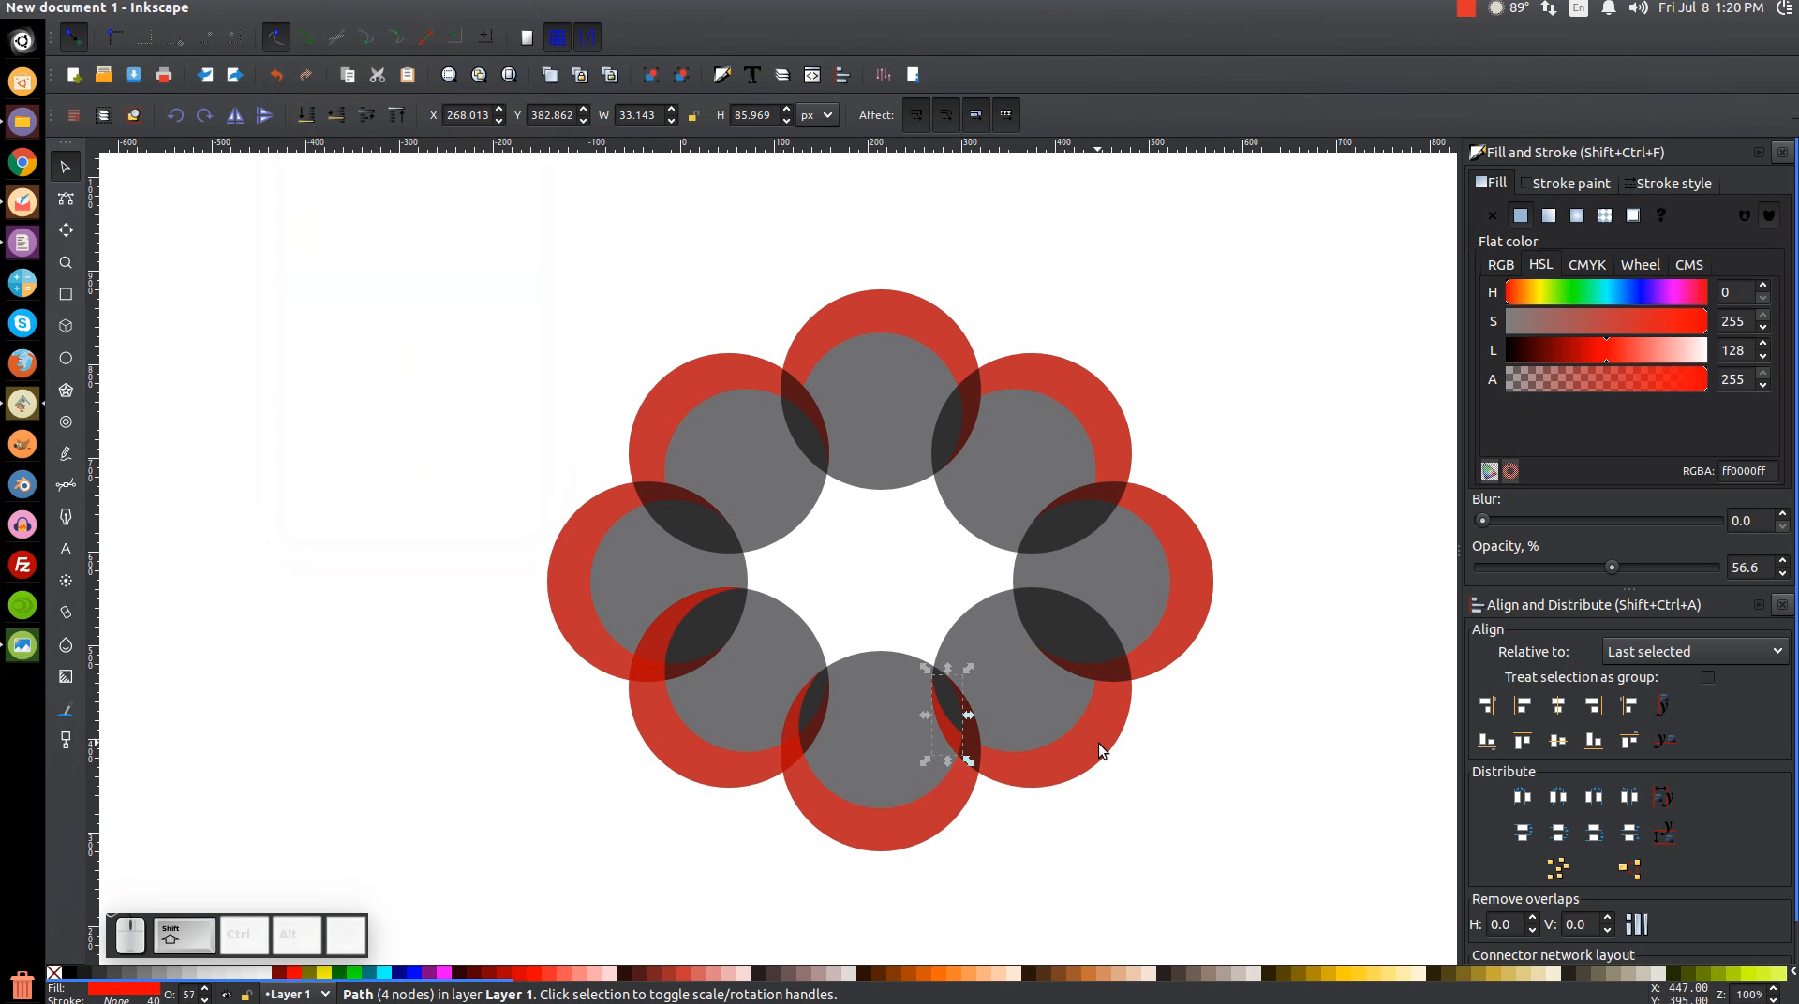
key("Delete")
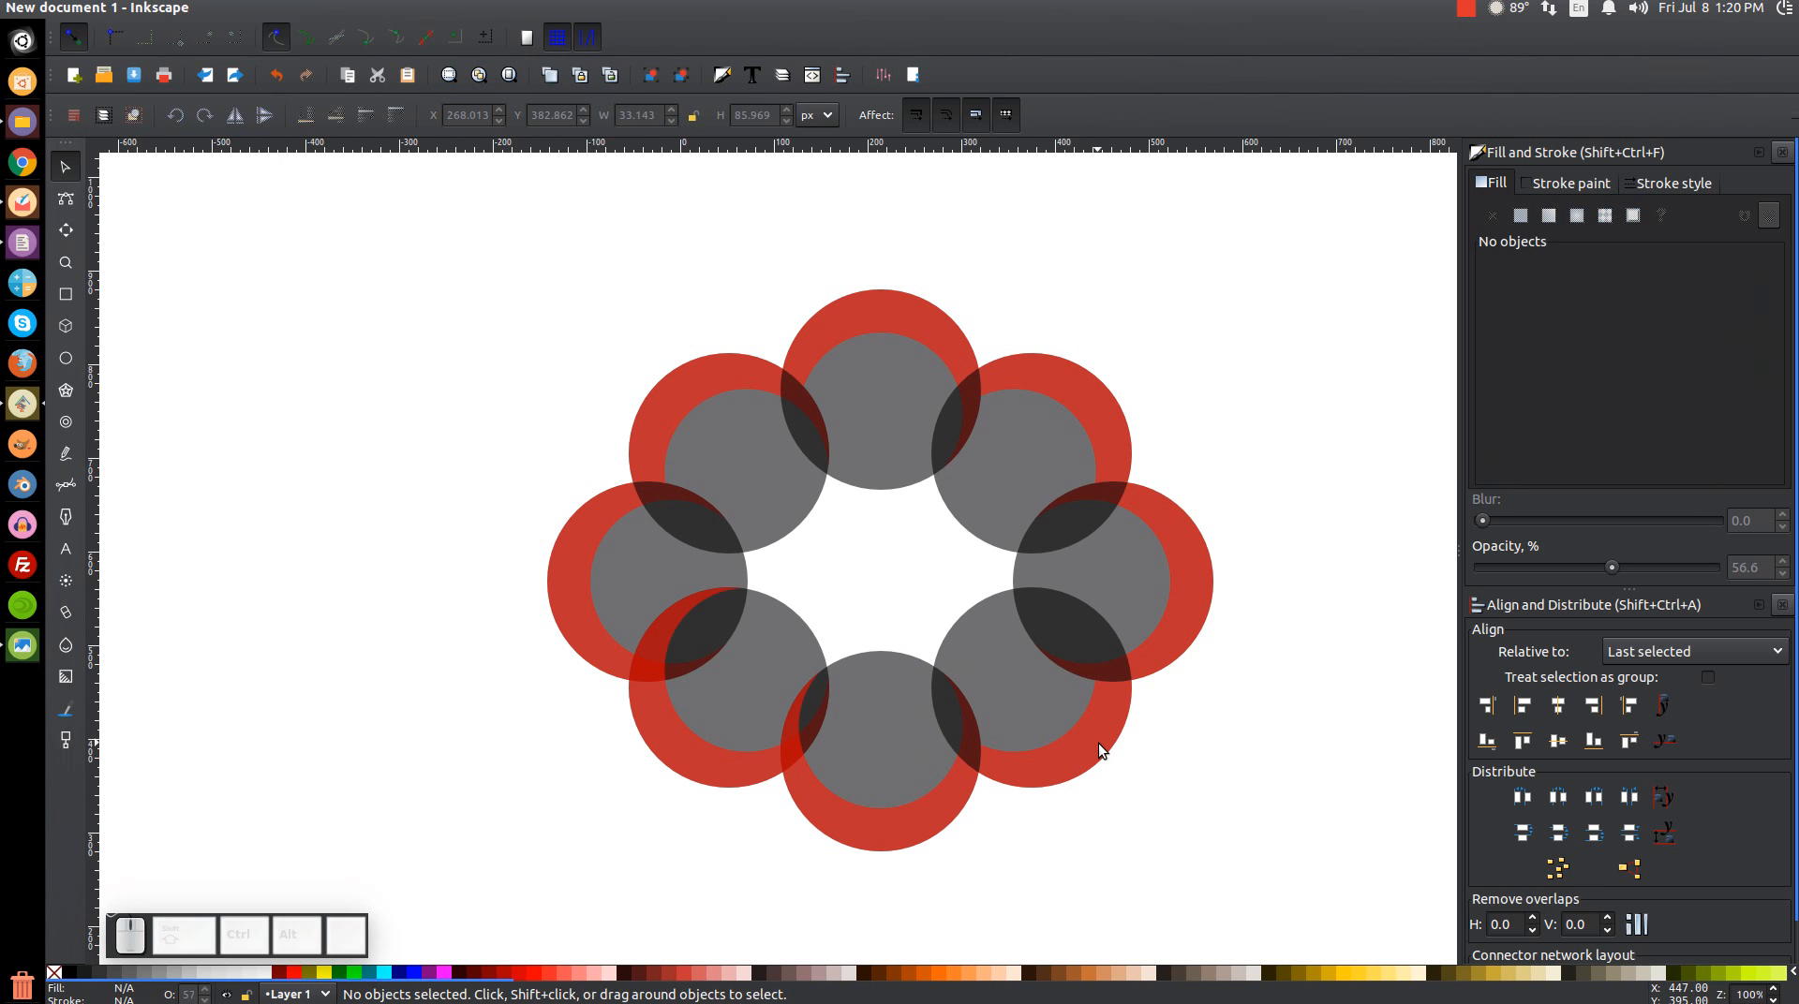
Duplicate the bottommost red crescent and subtract the copy from the lower-left crescent with Difference
left_click(843, 819)
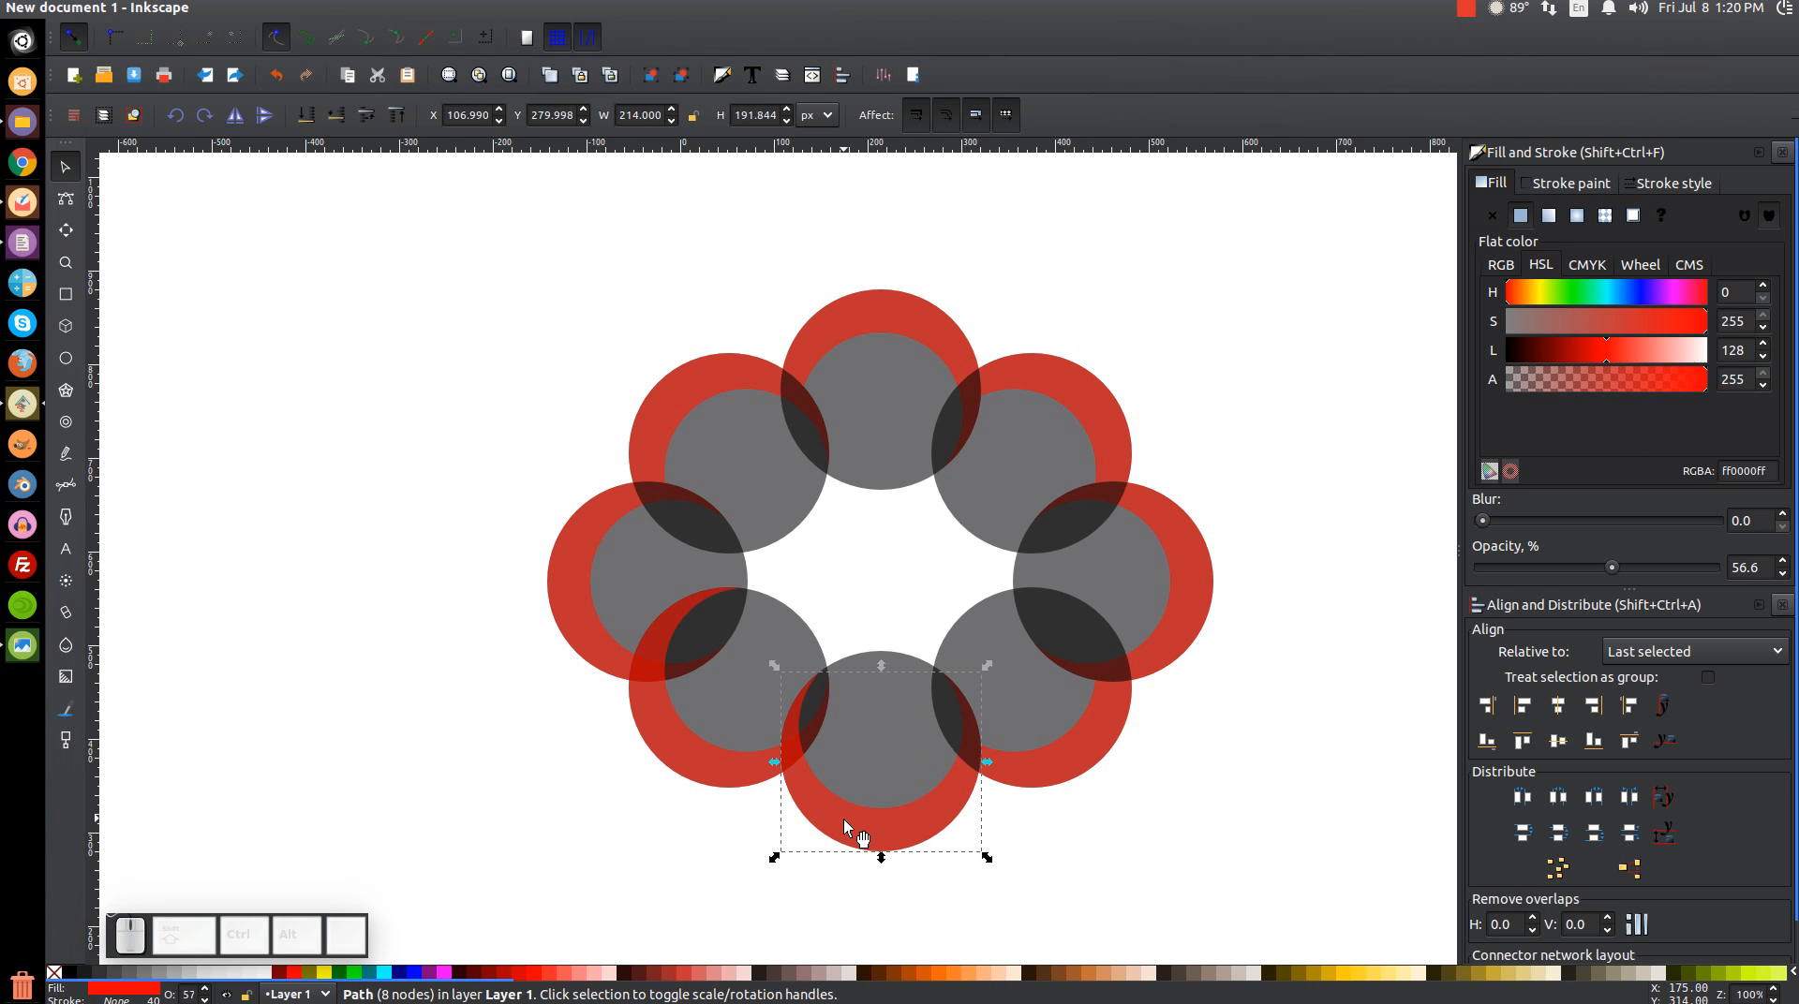
right_click(843, 819)
left_click(899, 576)
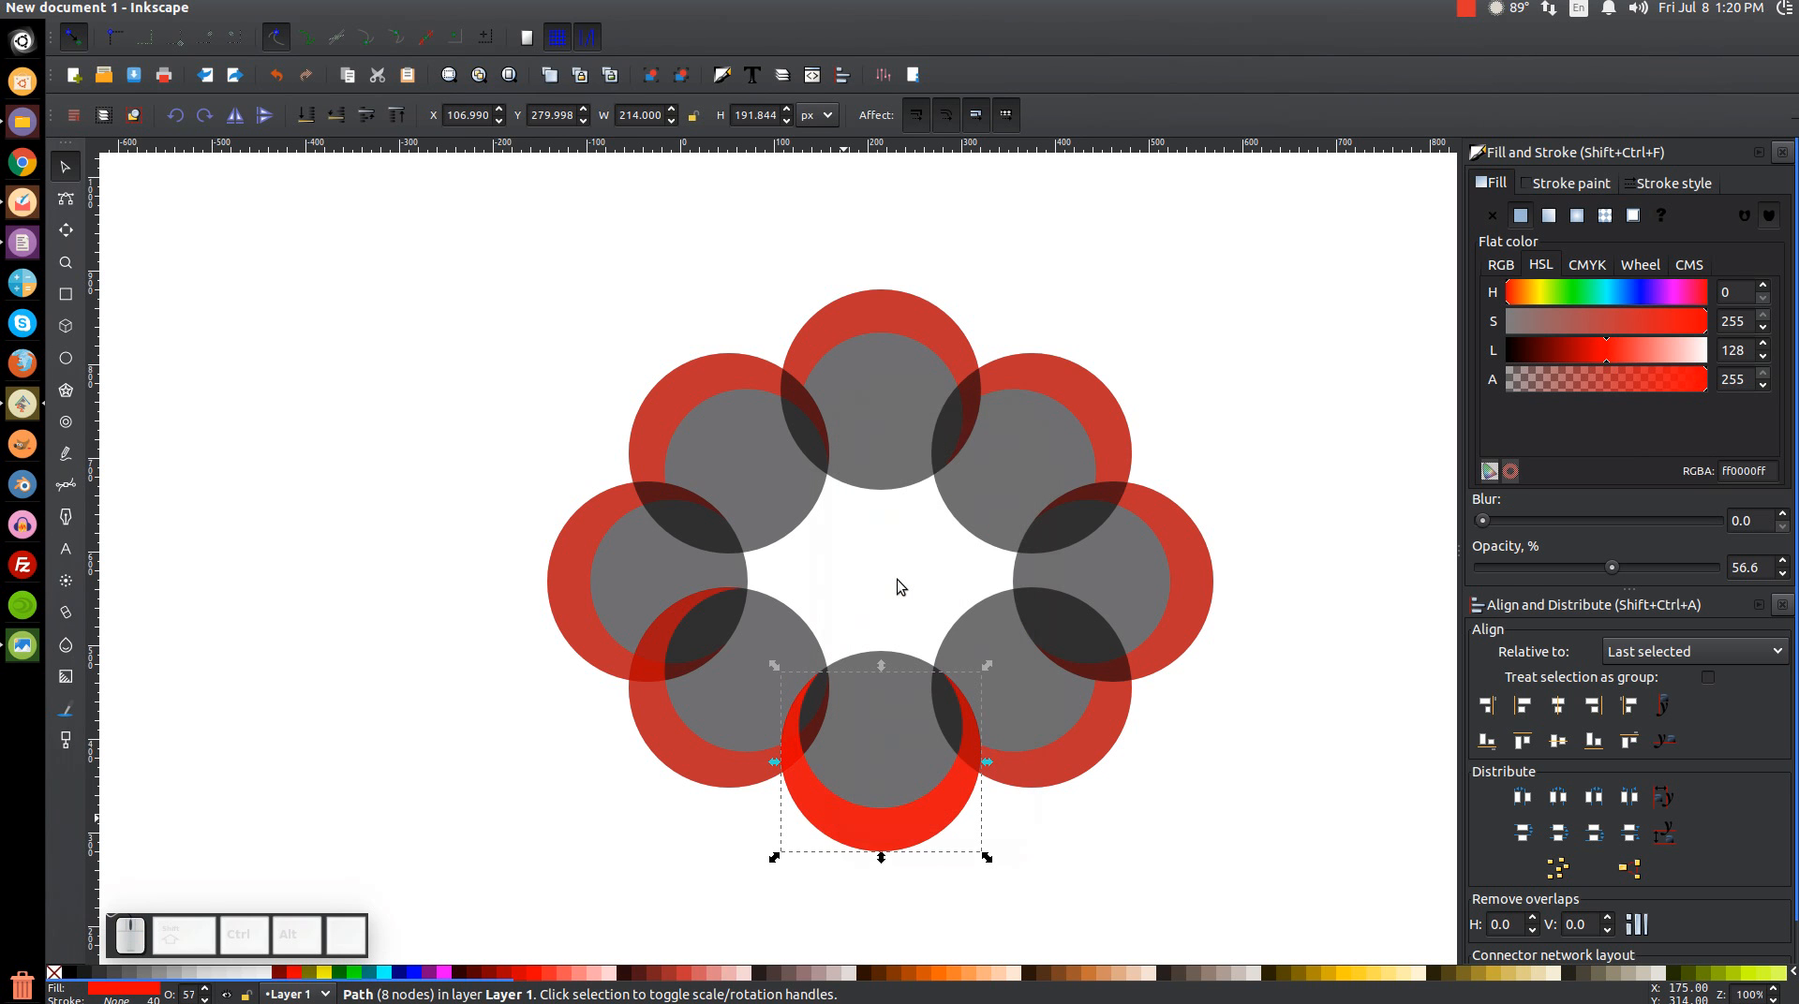
left_click(662, 746, "shift")
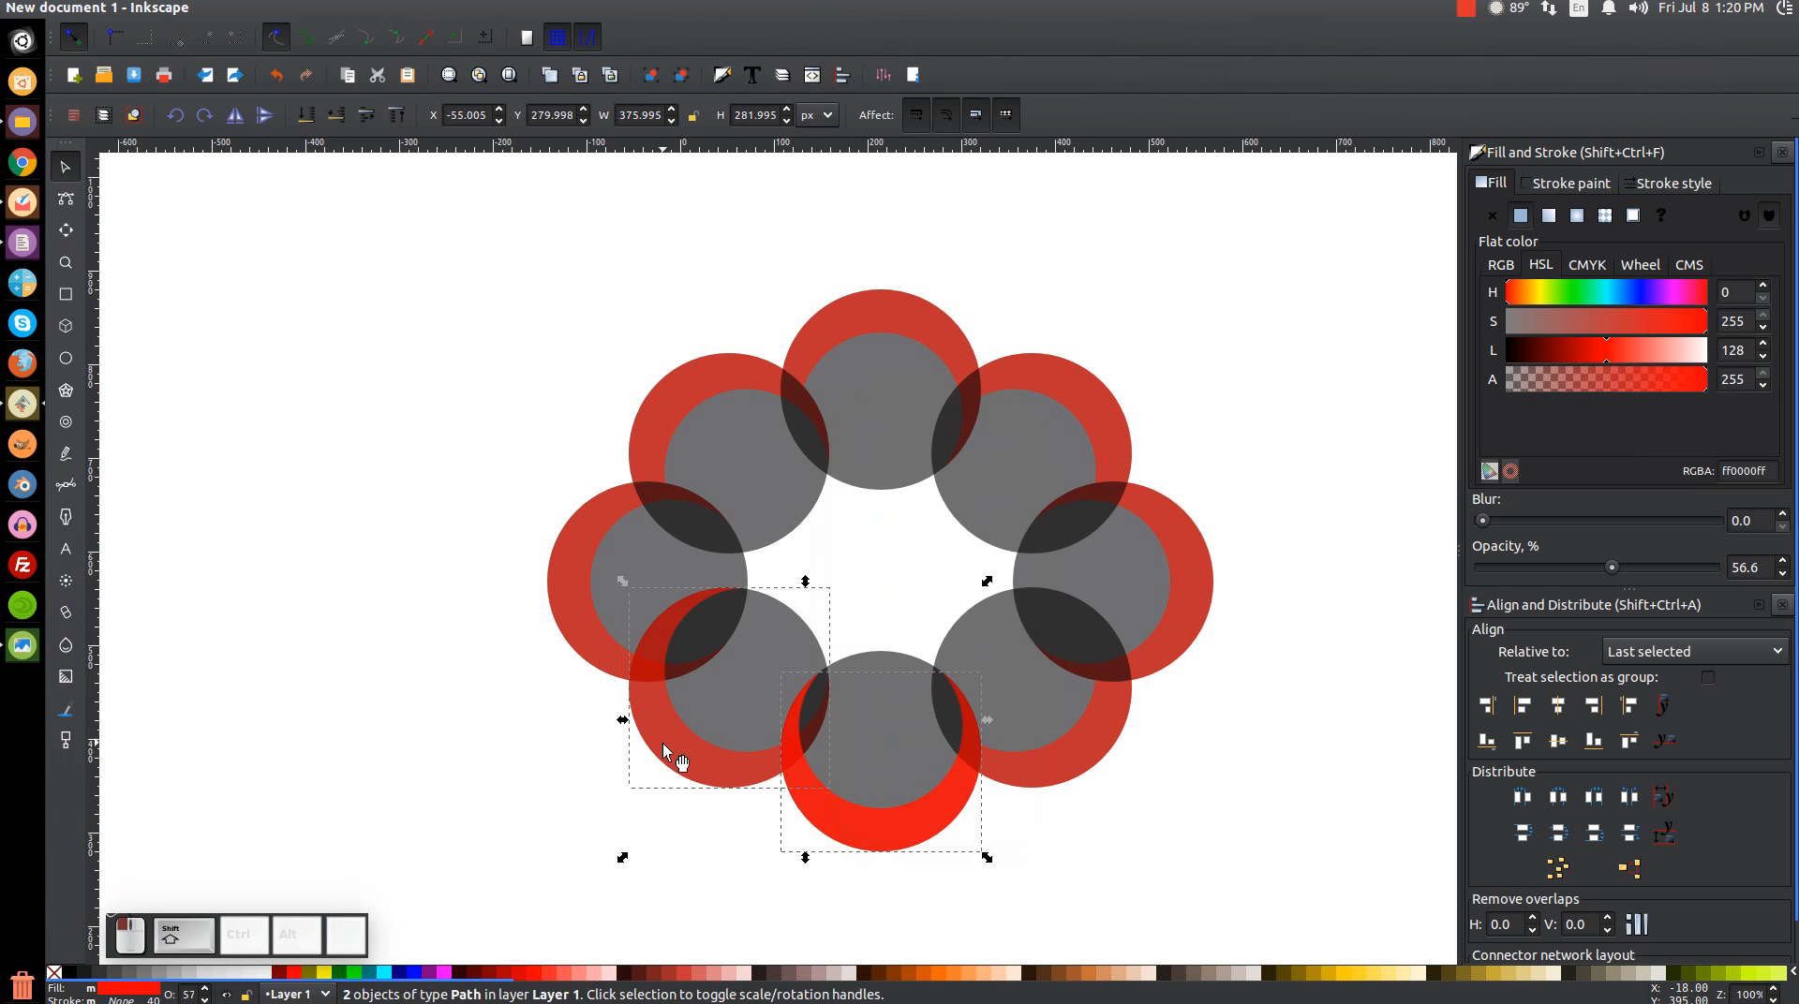
left_click(309, 9)
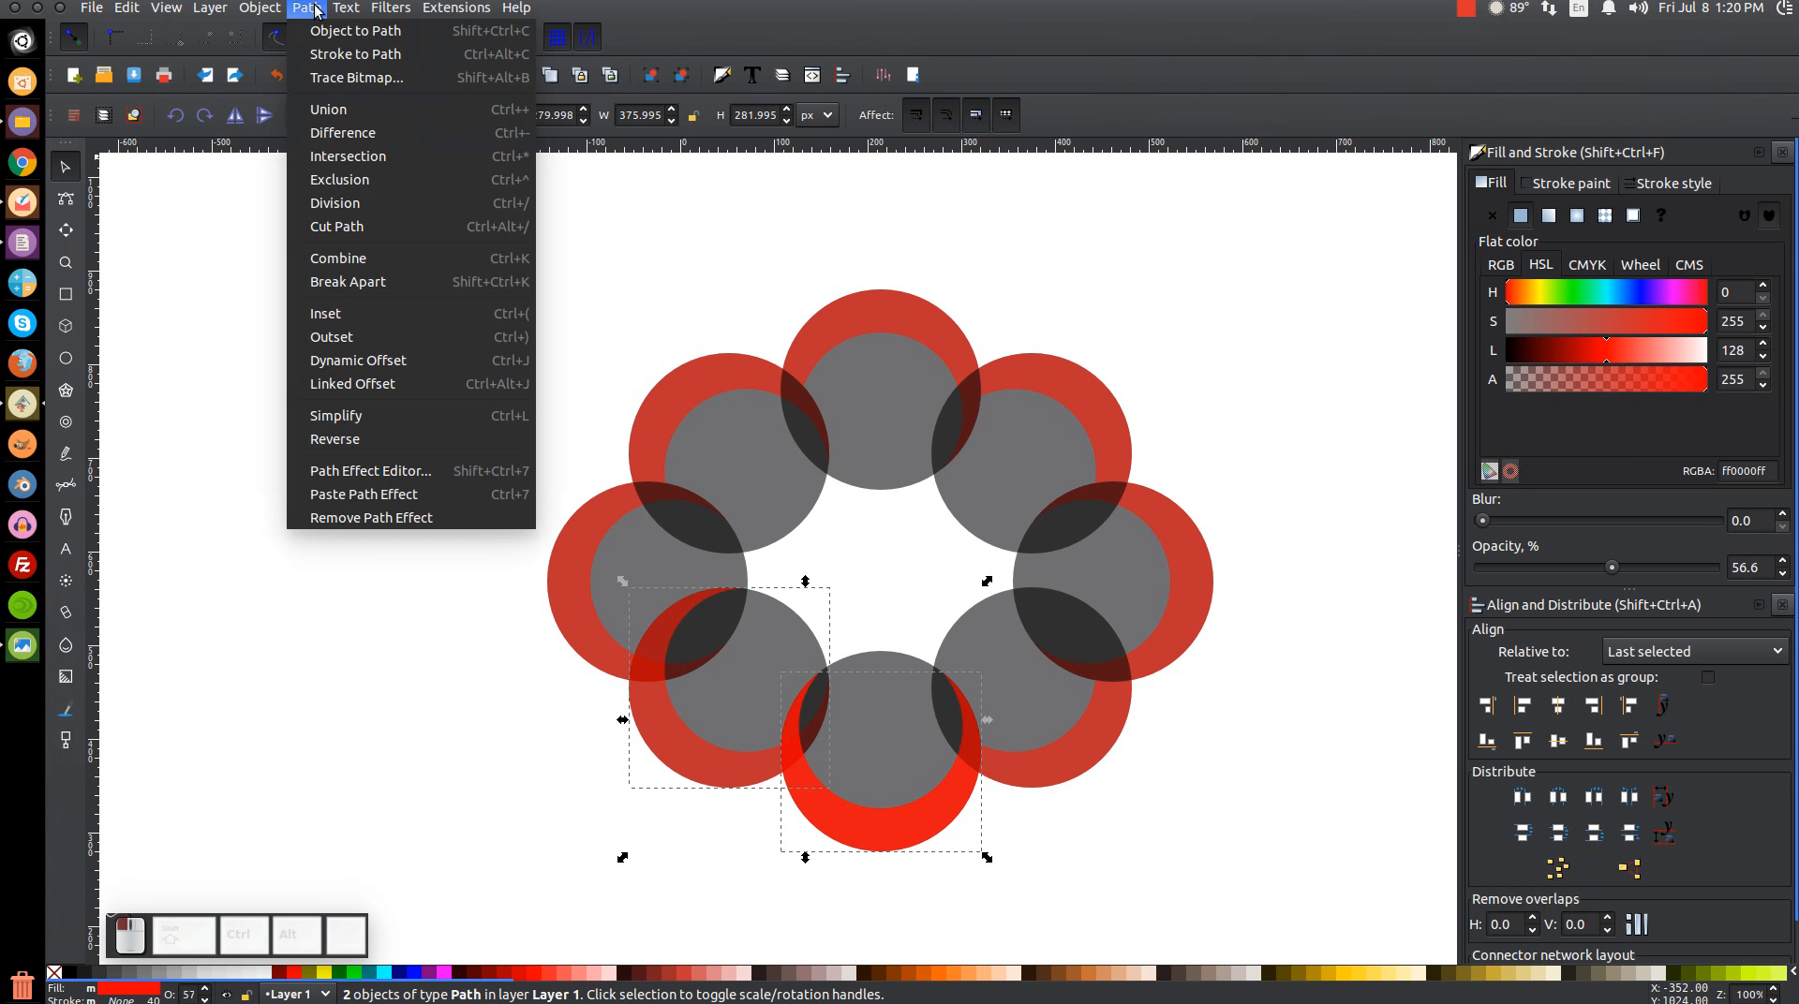
left_click(363, 132)
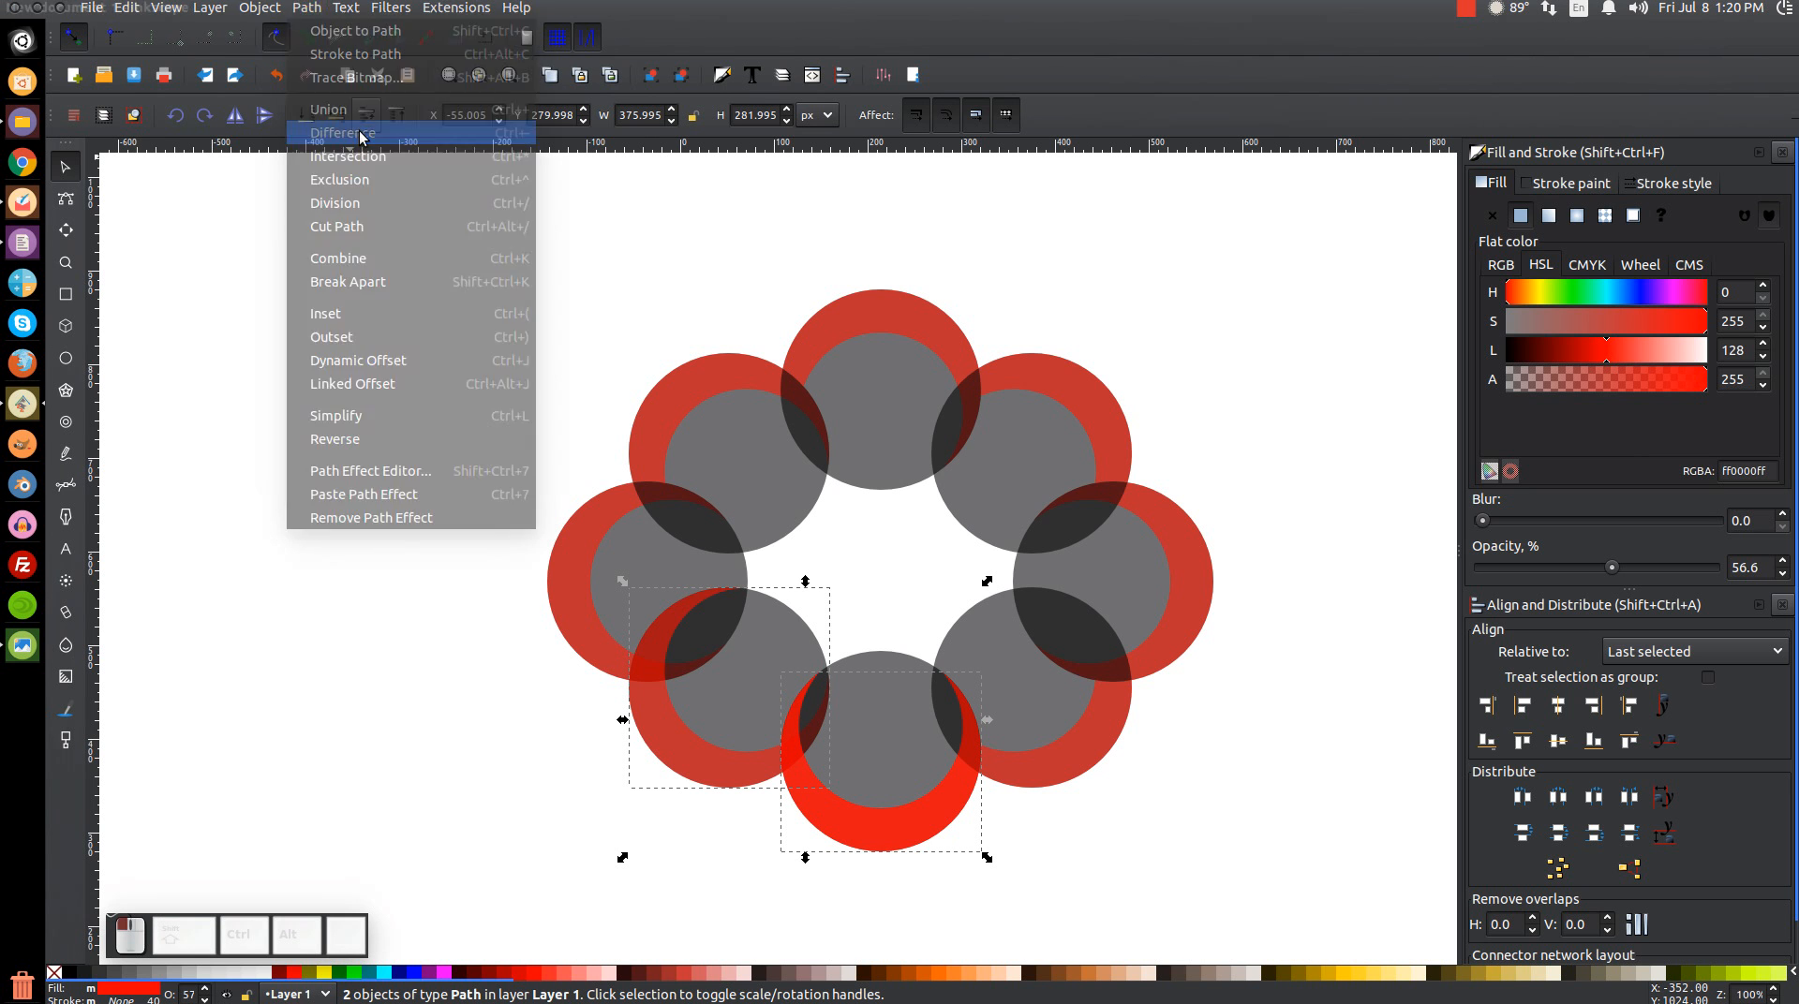
Break apart the cut lower-left crescent and delete its small leftover piece inside the bottommost circle
left_click(309, 8)
left_click(364, 282)
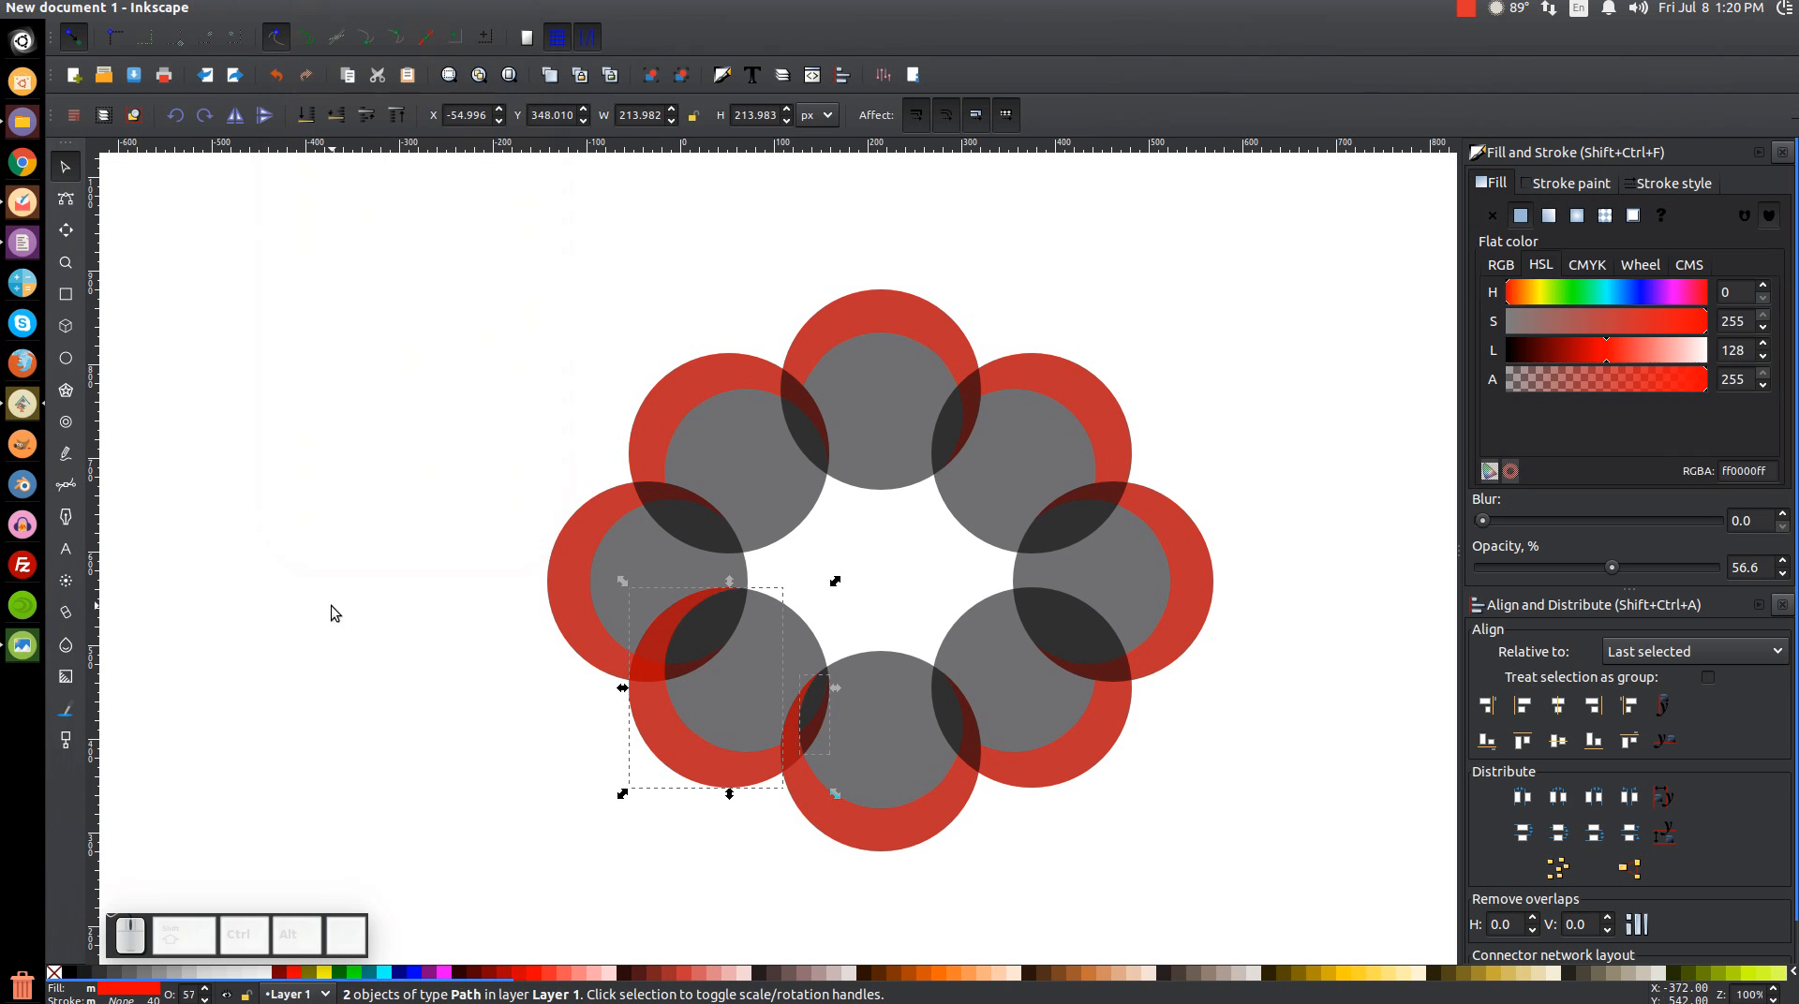
left_click(652, 704, "shift")
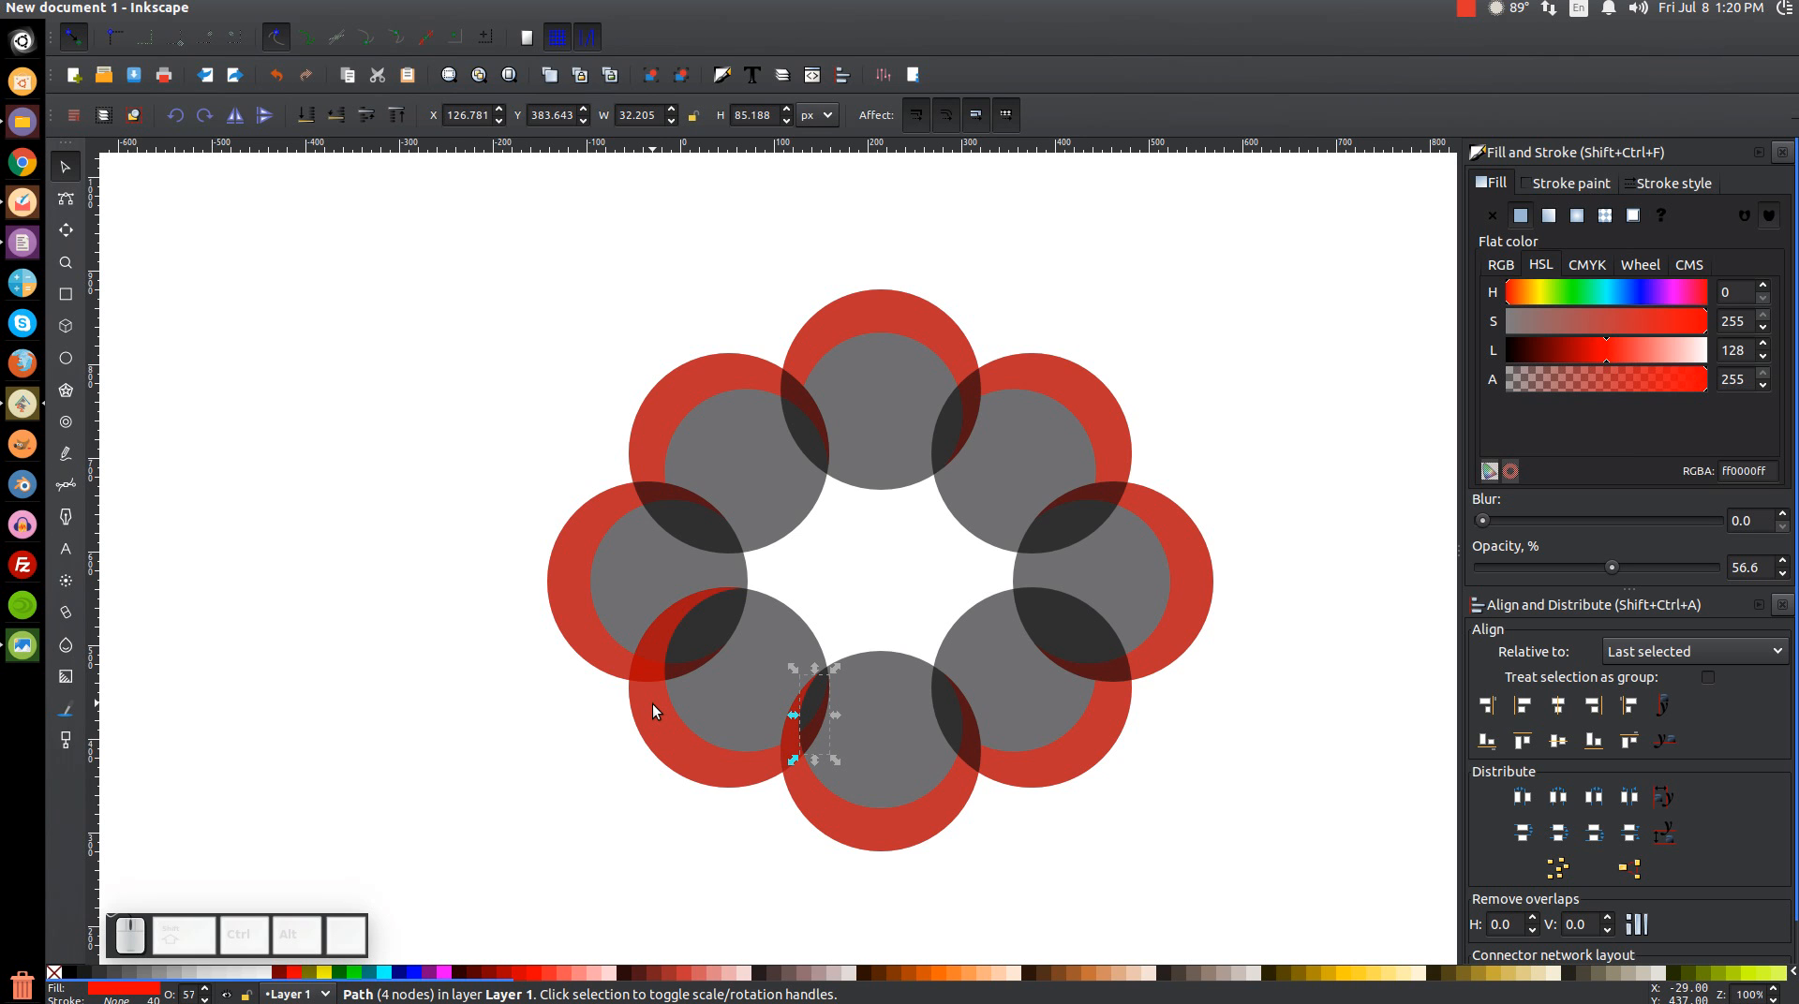
key("Escape")
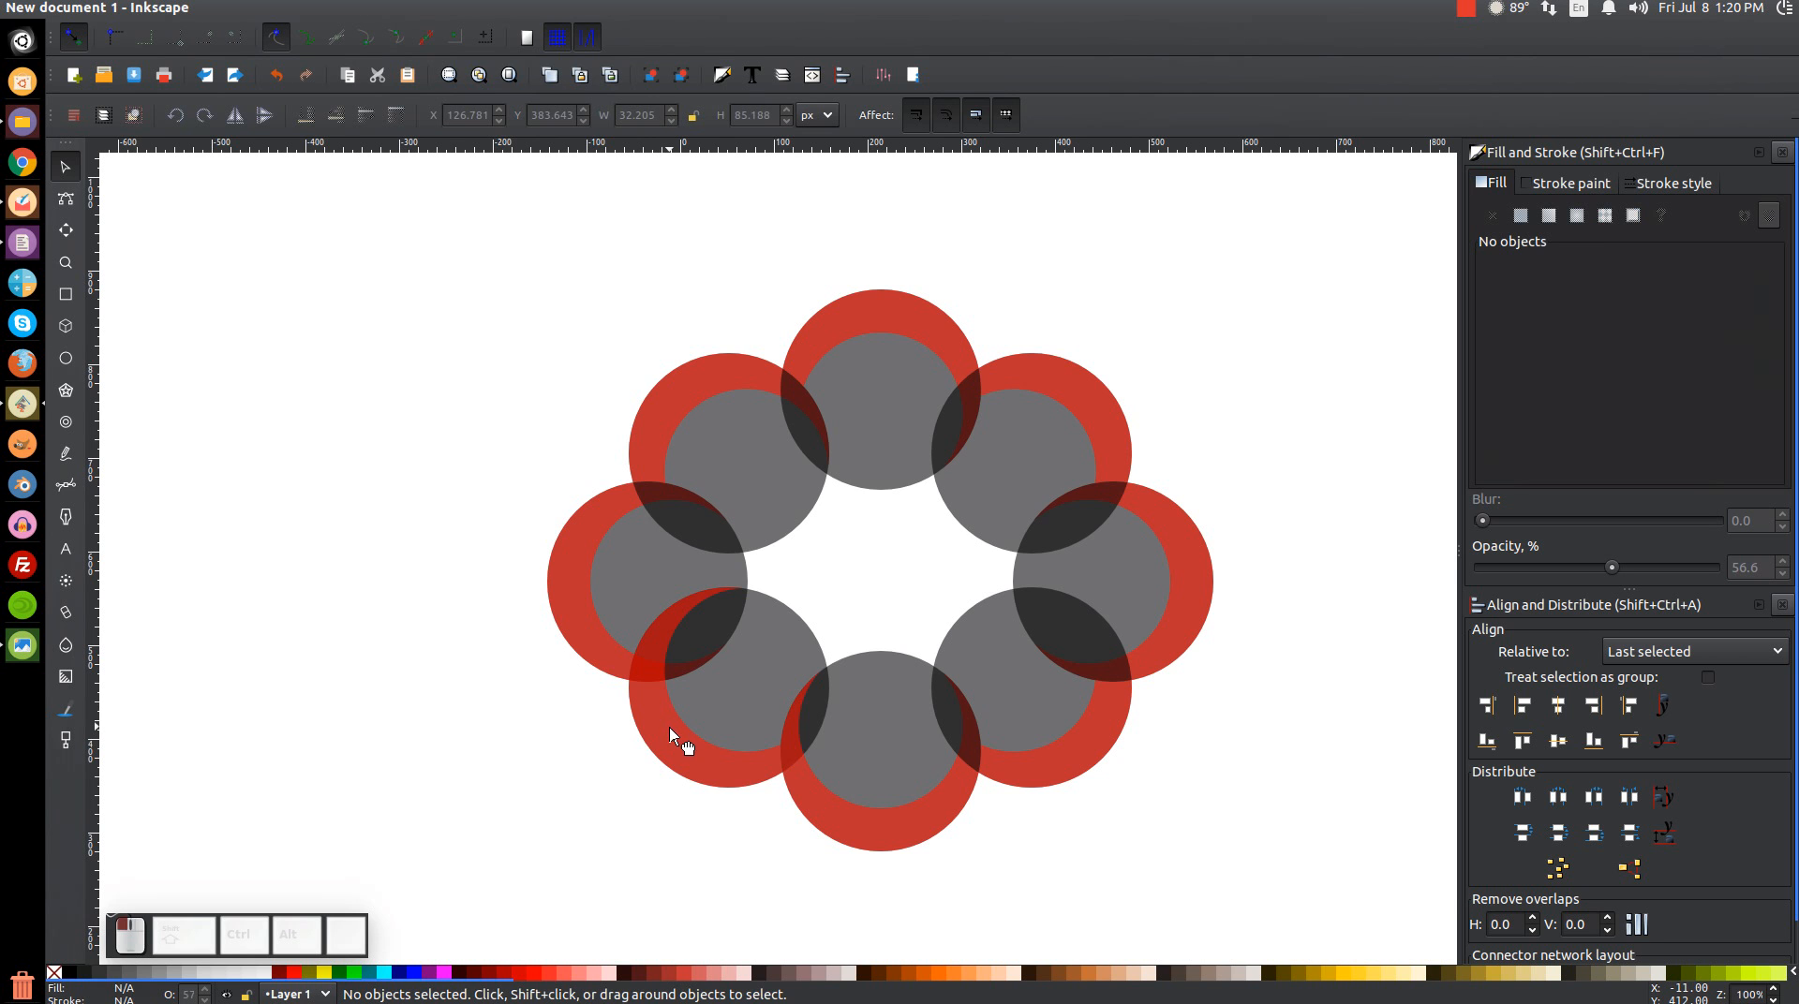
Duplicate the lower-left red crescent and subtract the copy from the leftmost crescent with Difference
left_click(668, 727)
right_click(668, 727)
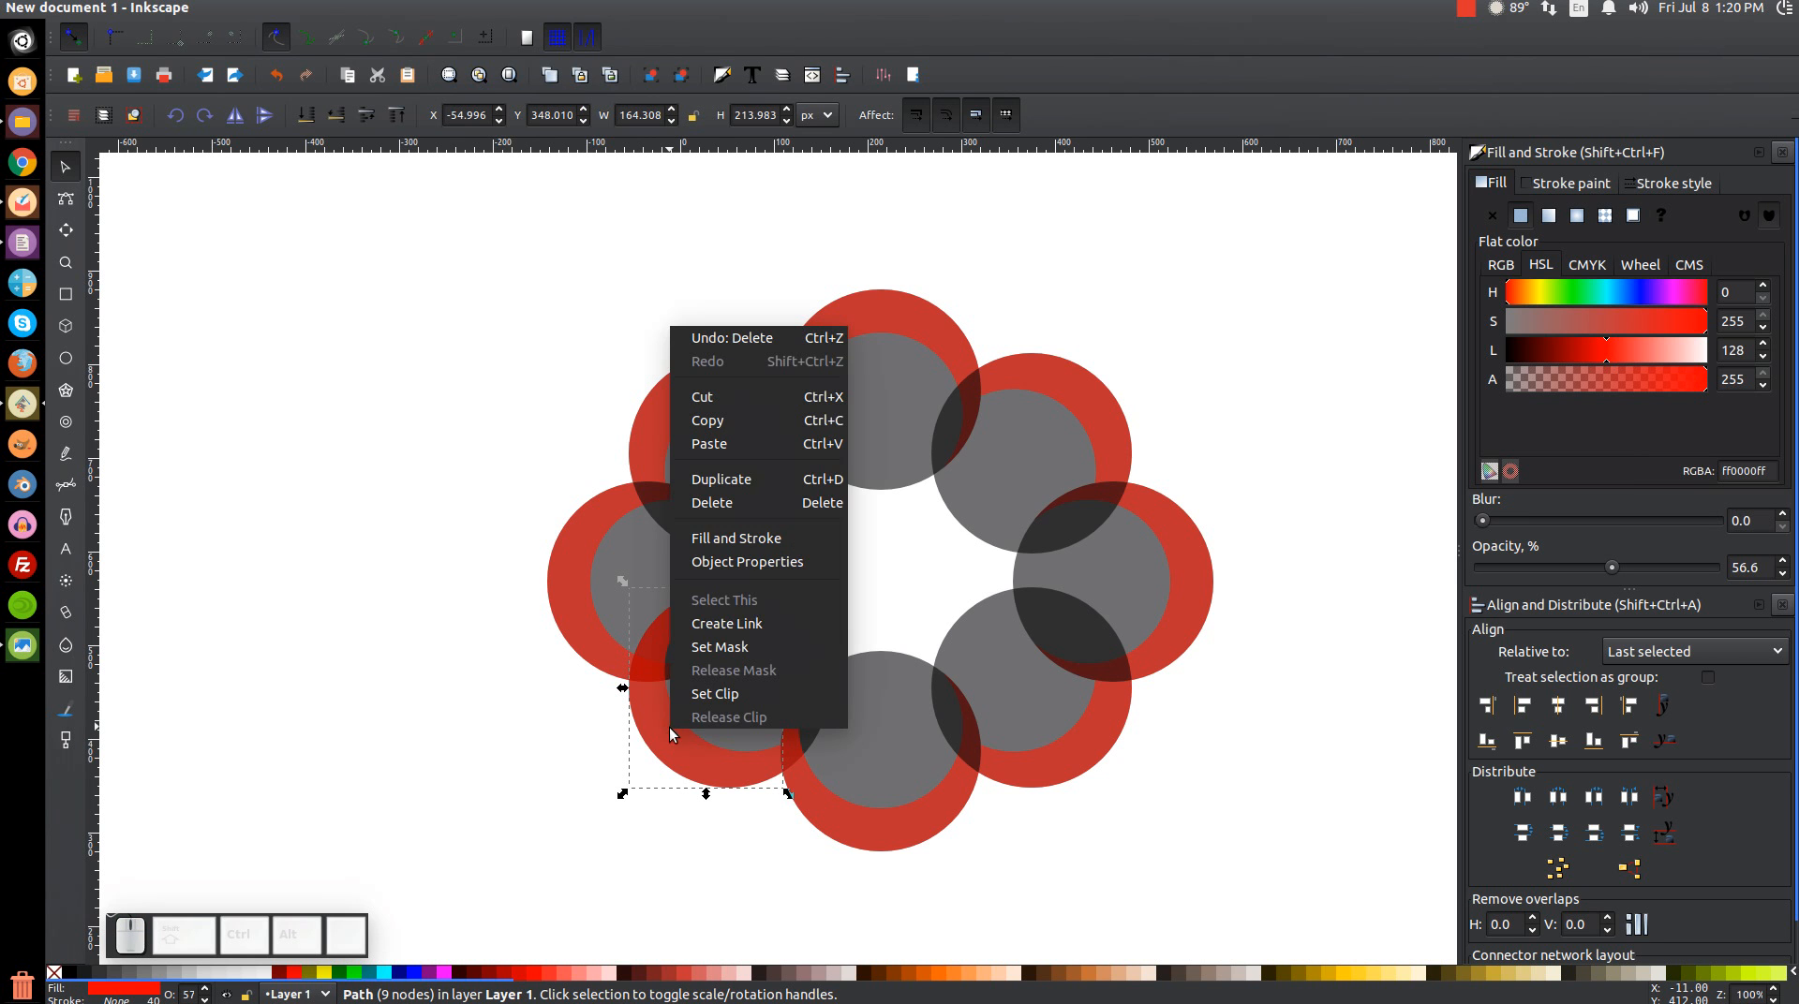
left_click(747, 480)
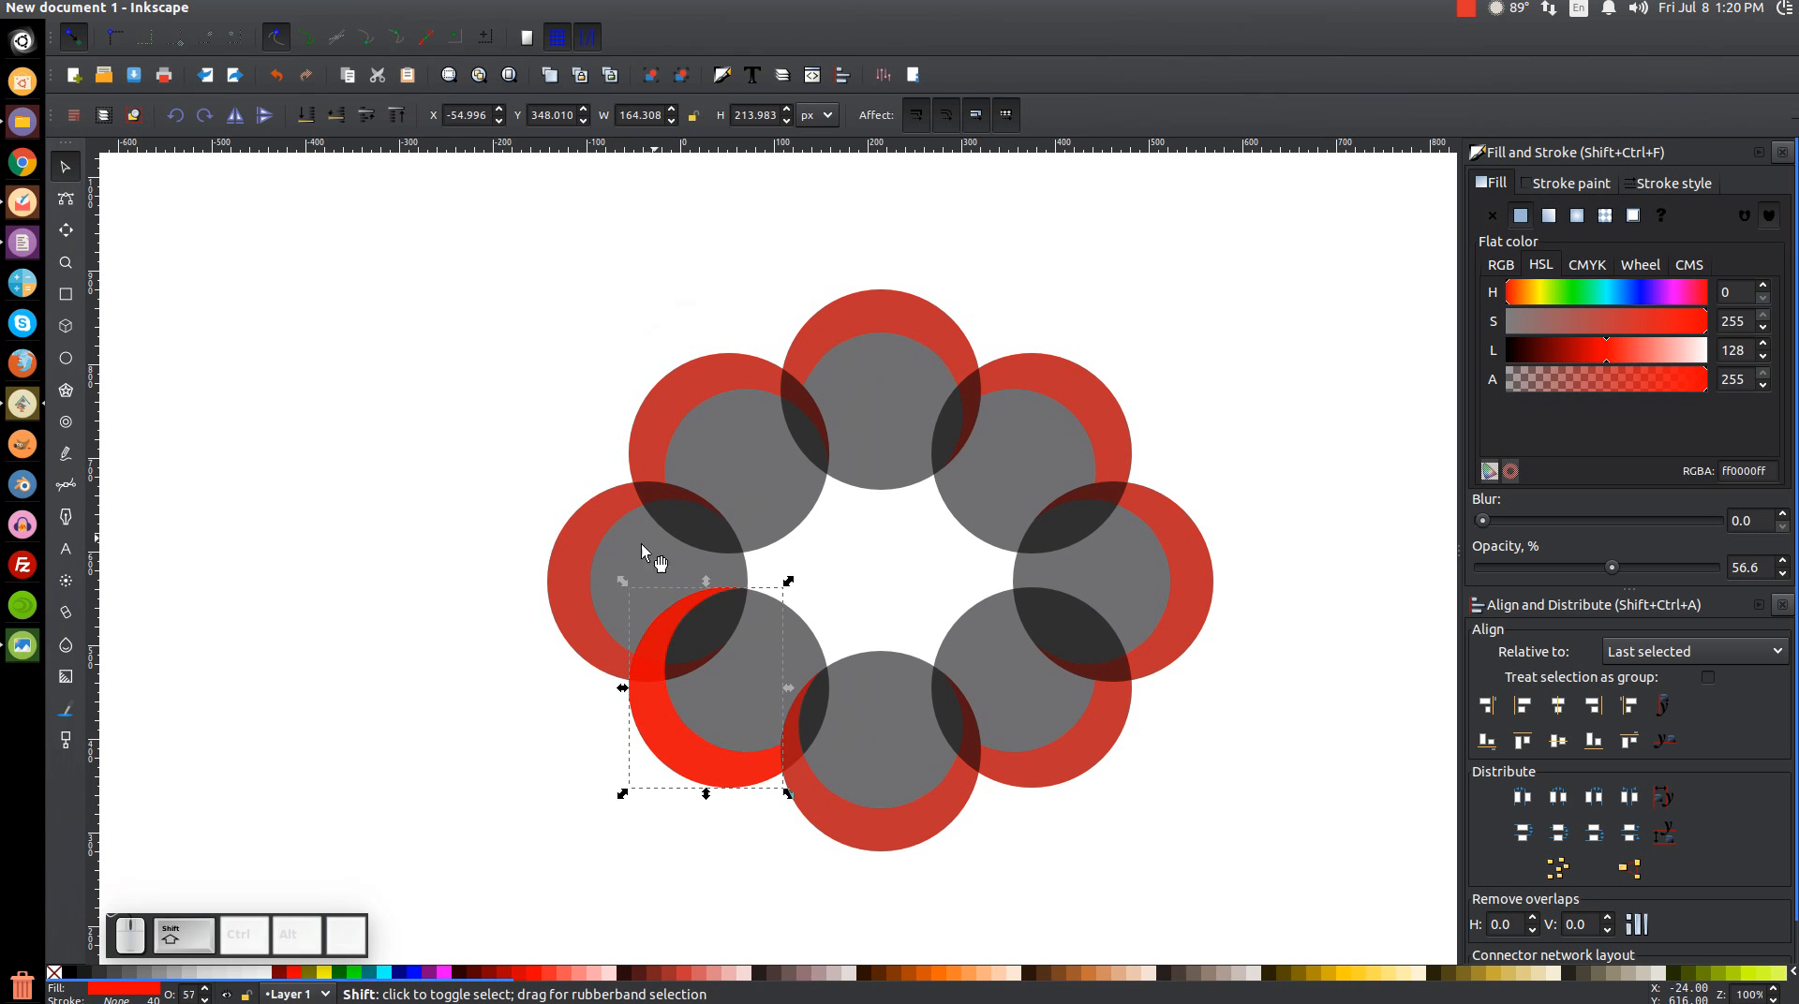
left_click(569, 545, "shift")
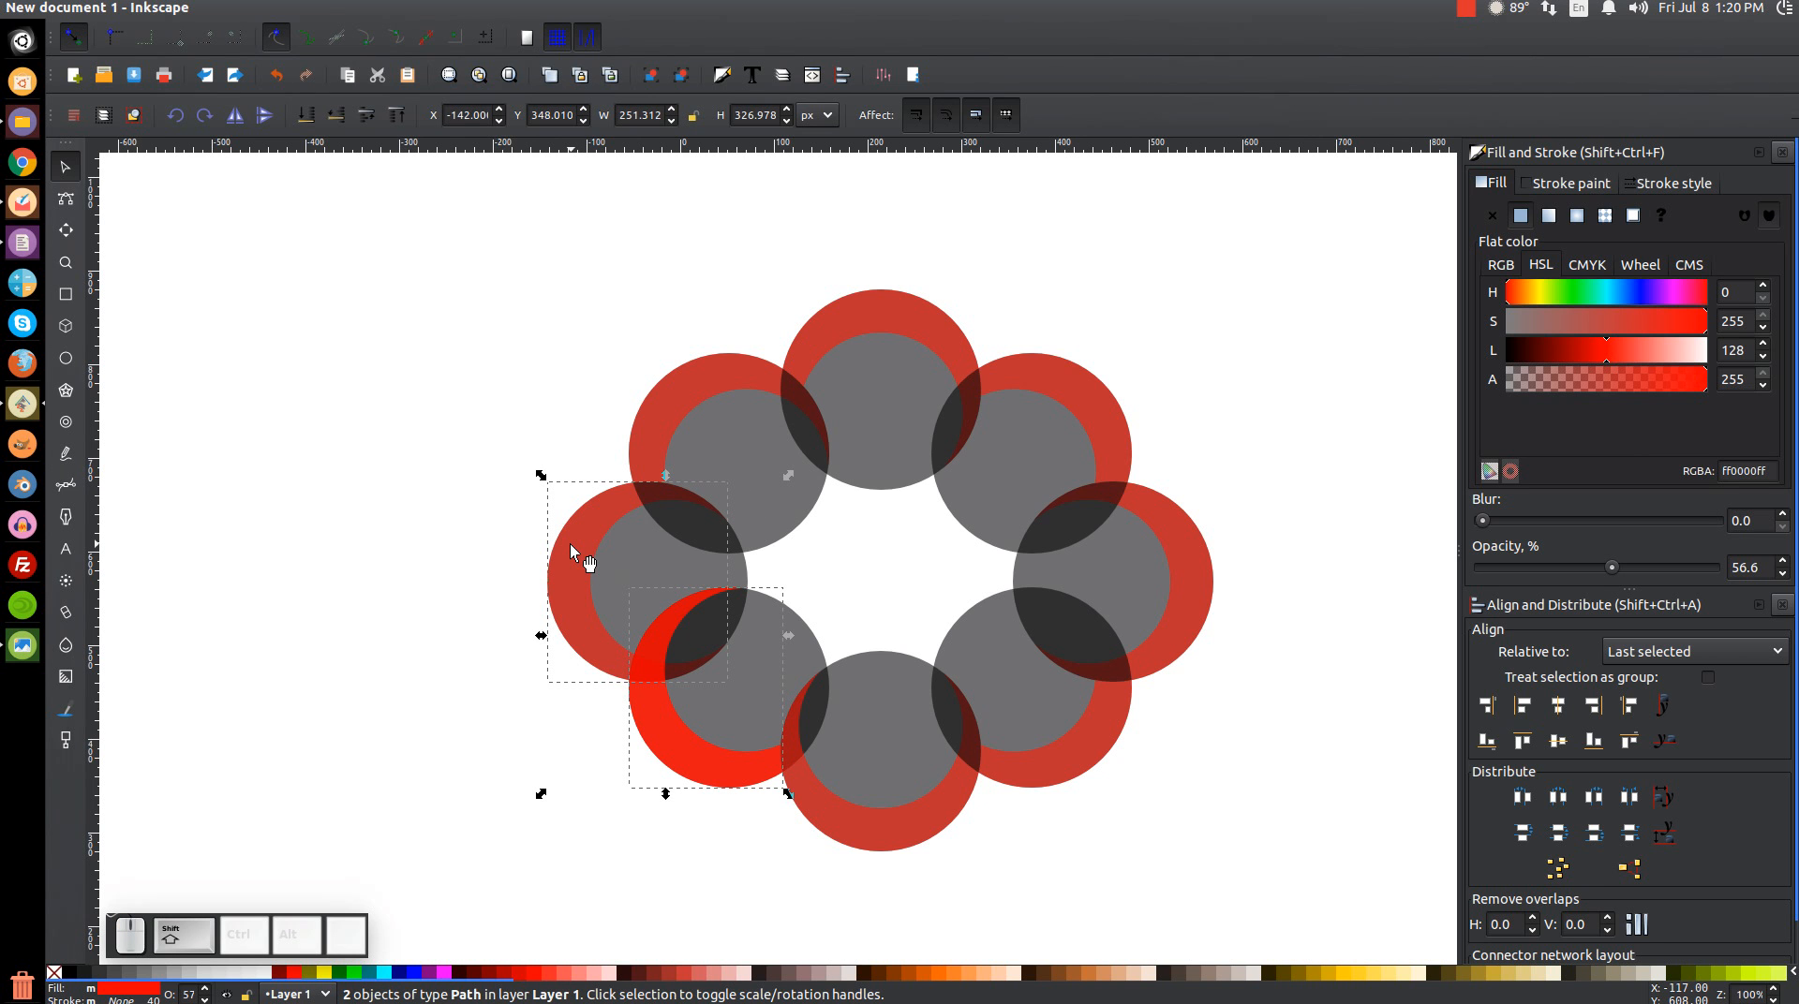
left_click(306, 7)
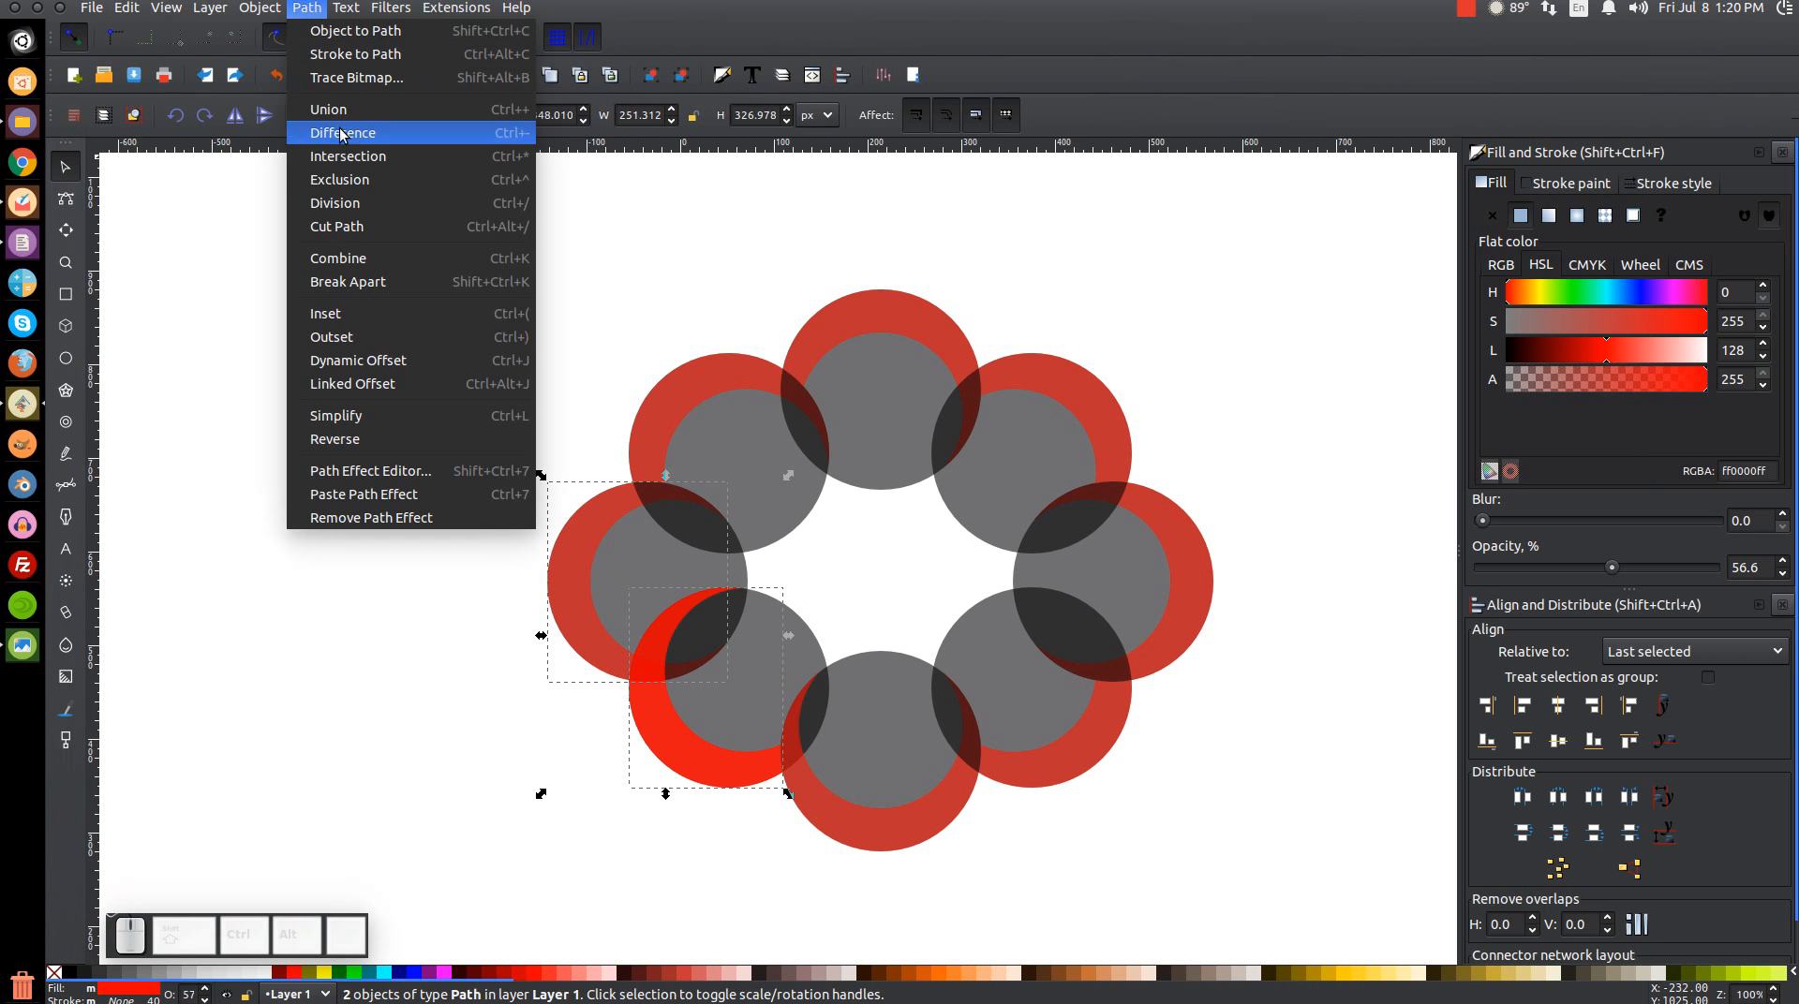
left_click(339, 132)
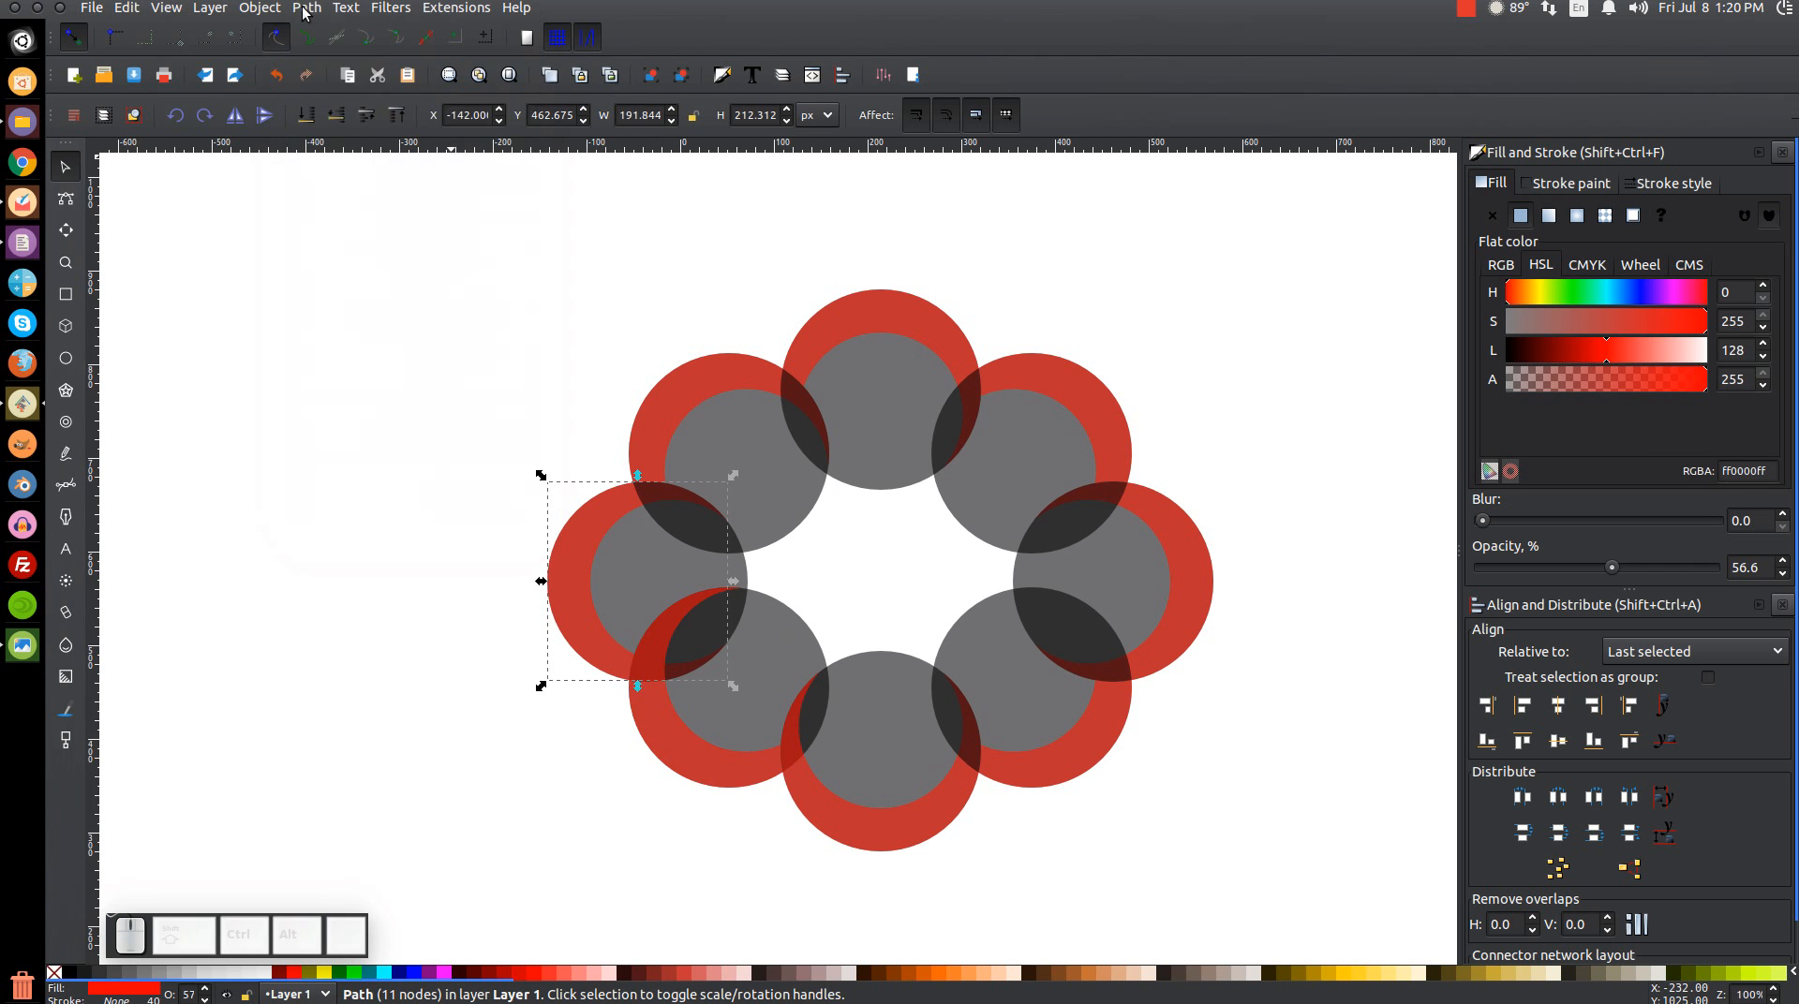
Break apart the cut leftmost crescent and delete its small leftover piece inside the lower-left circle
left_click(298, 13)
left_click(337, 285)
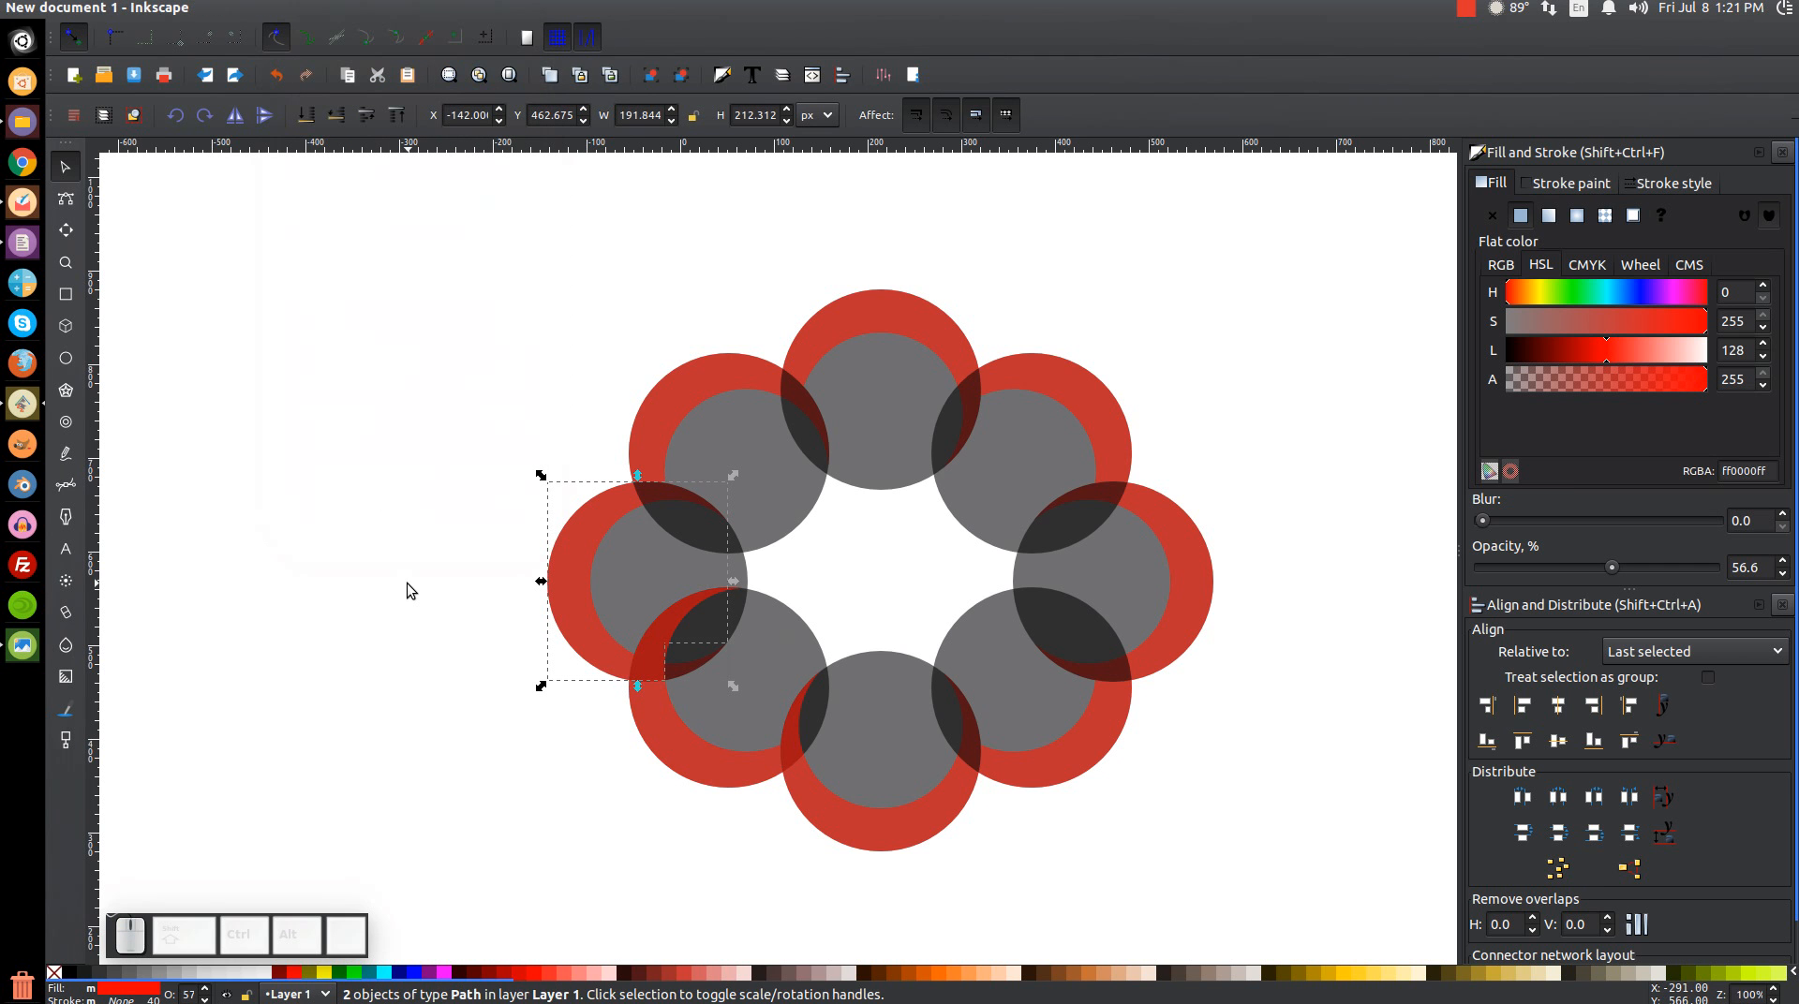
left_click(573, 544, "shift")
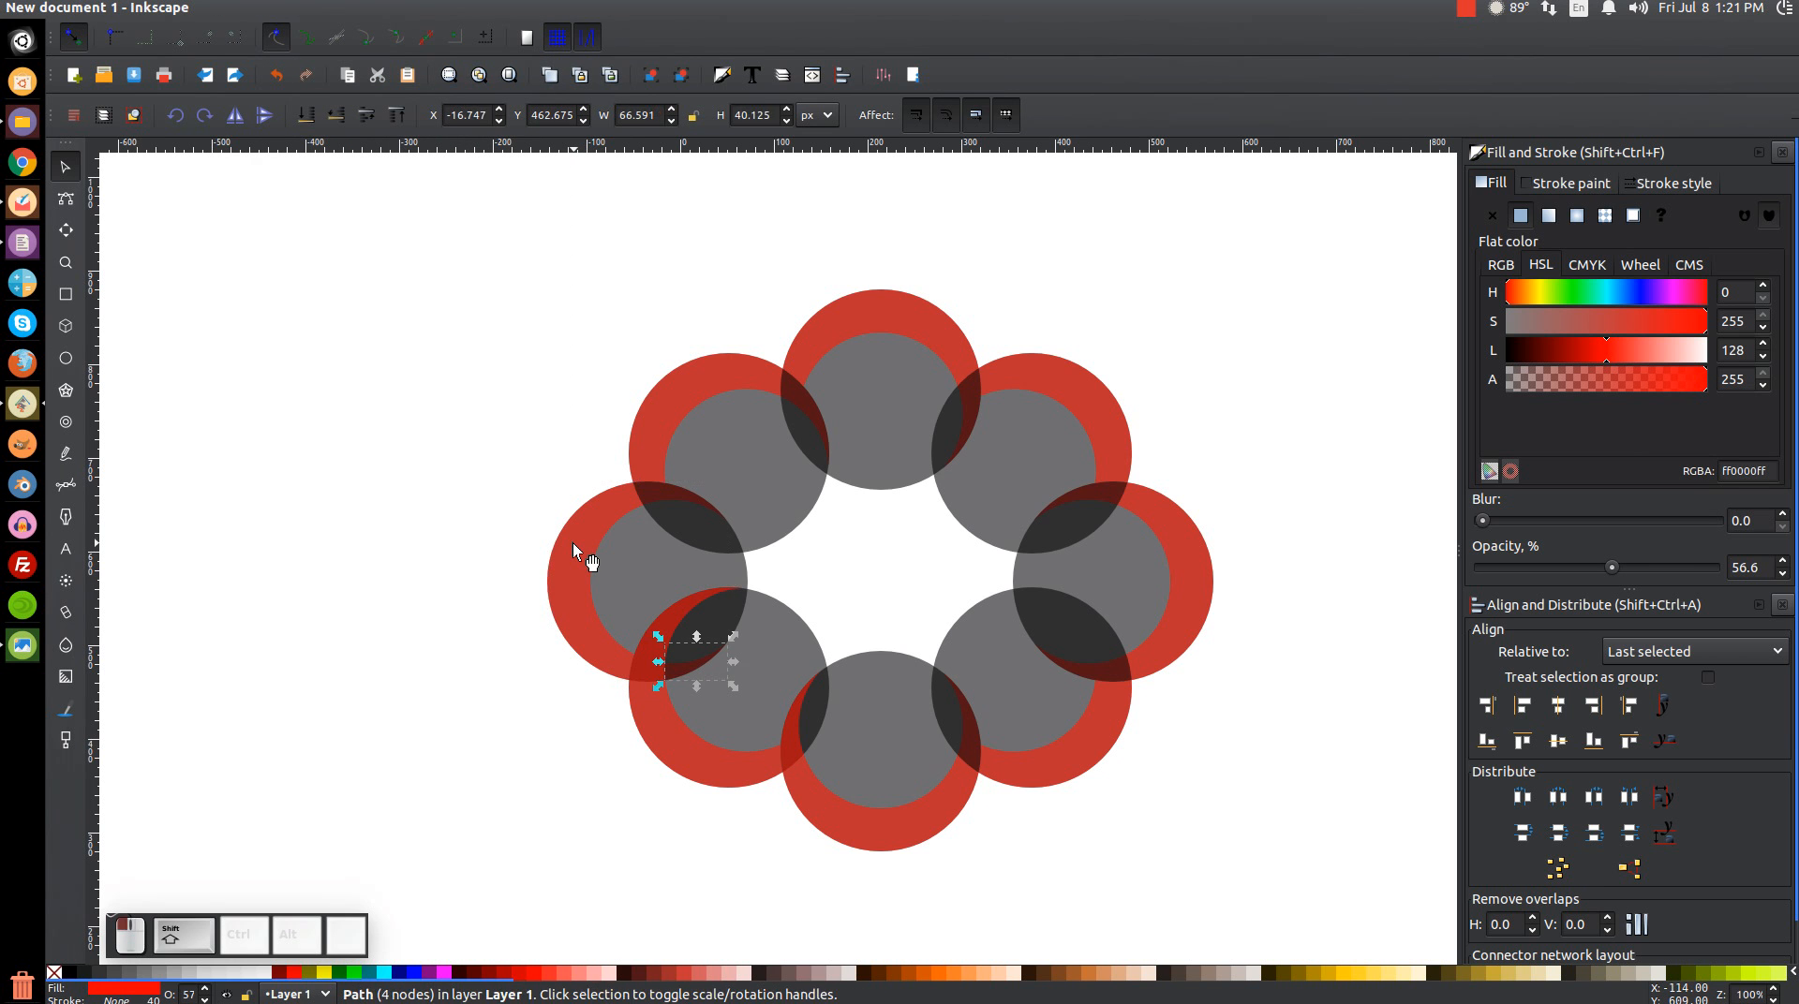
key("Escape")
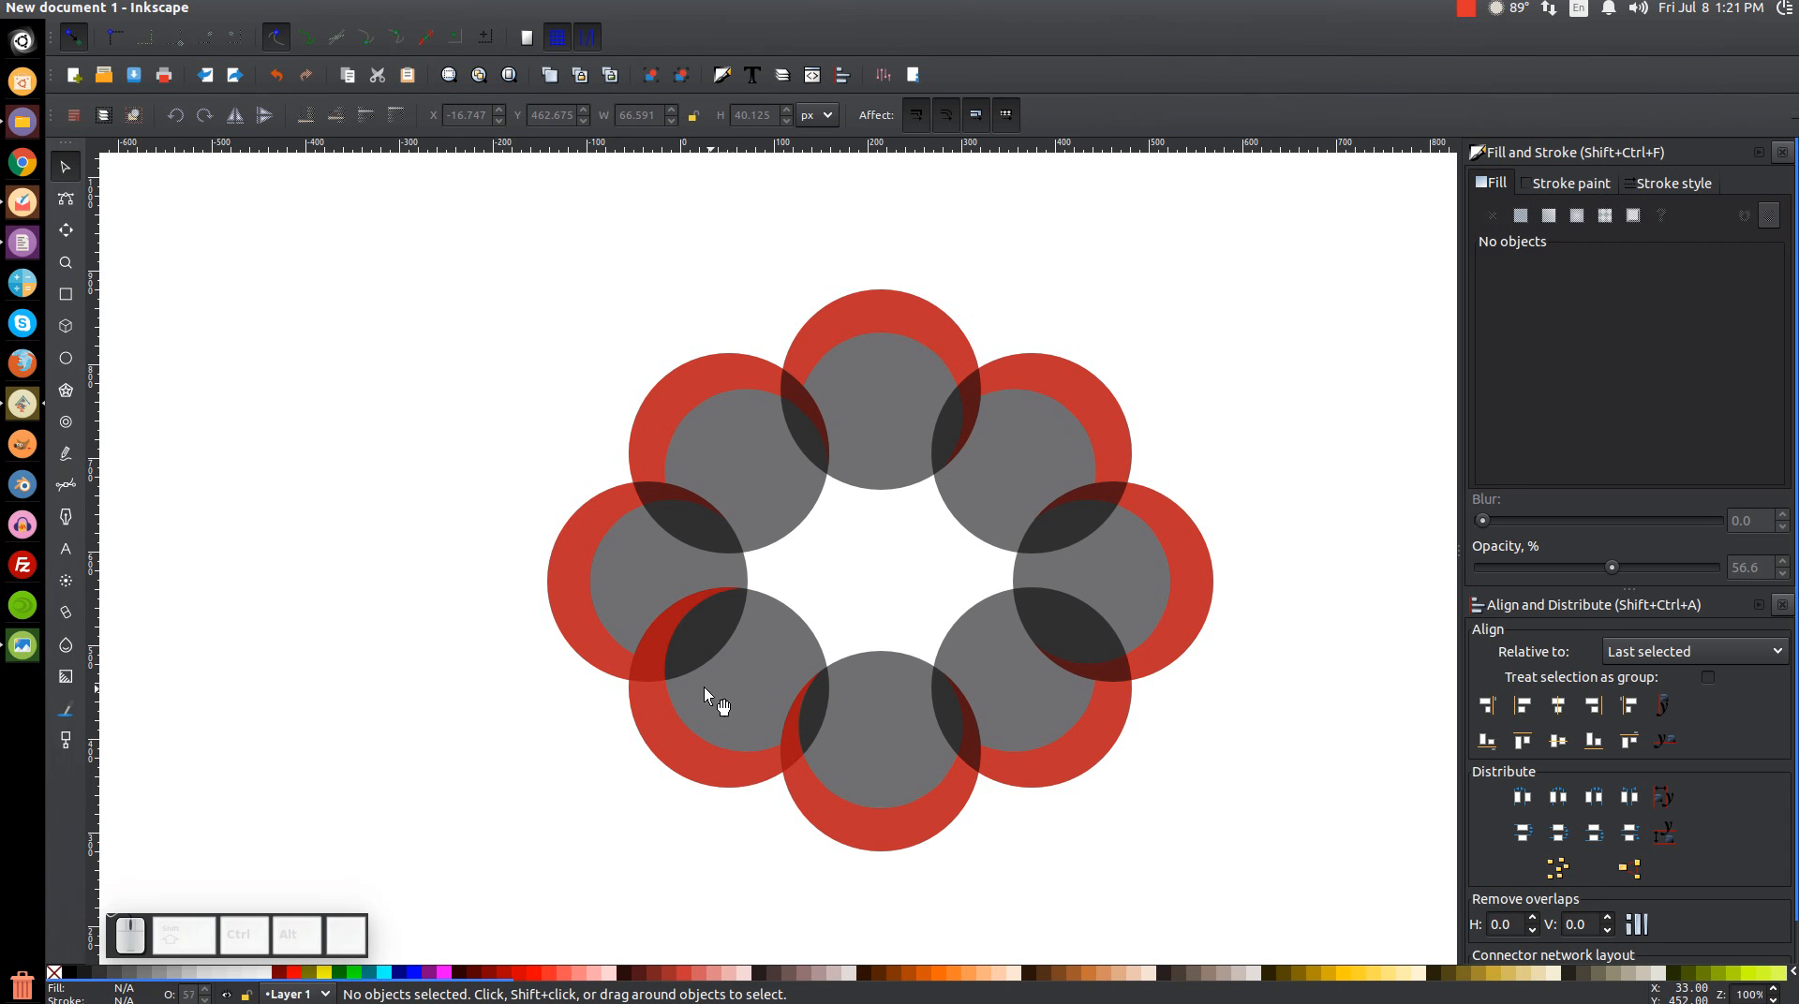
Select all eight red crescents around the ring and merge them into one path with Union
left_click(569, 556)
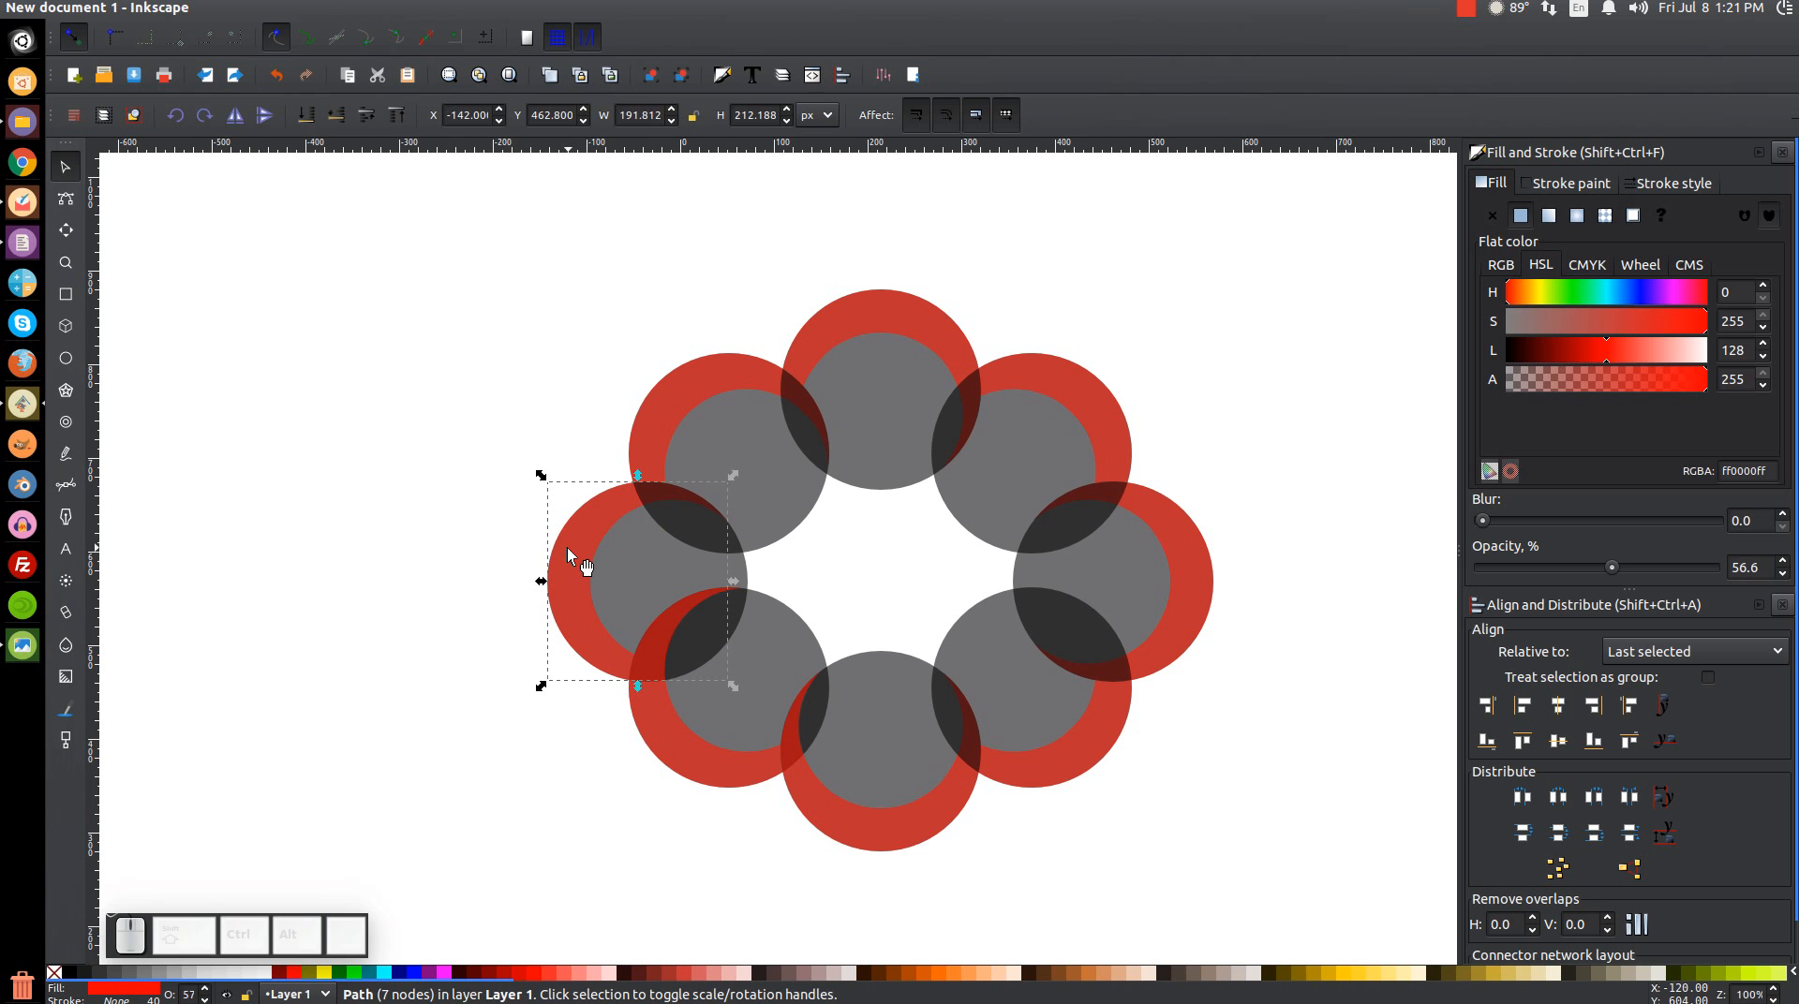
left_click(666, 394, "shift")
left_click(862, 323, "shift")
left_click(1085, 385, "shift")
left_click(1181, 531, "shift")
left_click(1115, 754, "shift")
left_click(899, 824, "shift")
left_click(663, 740, "shift")
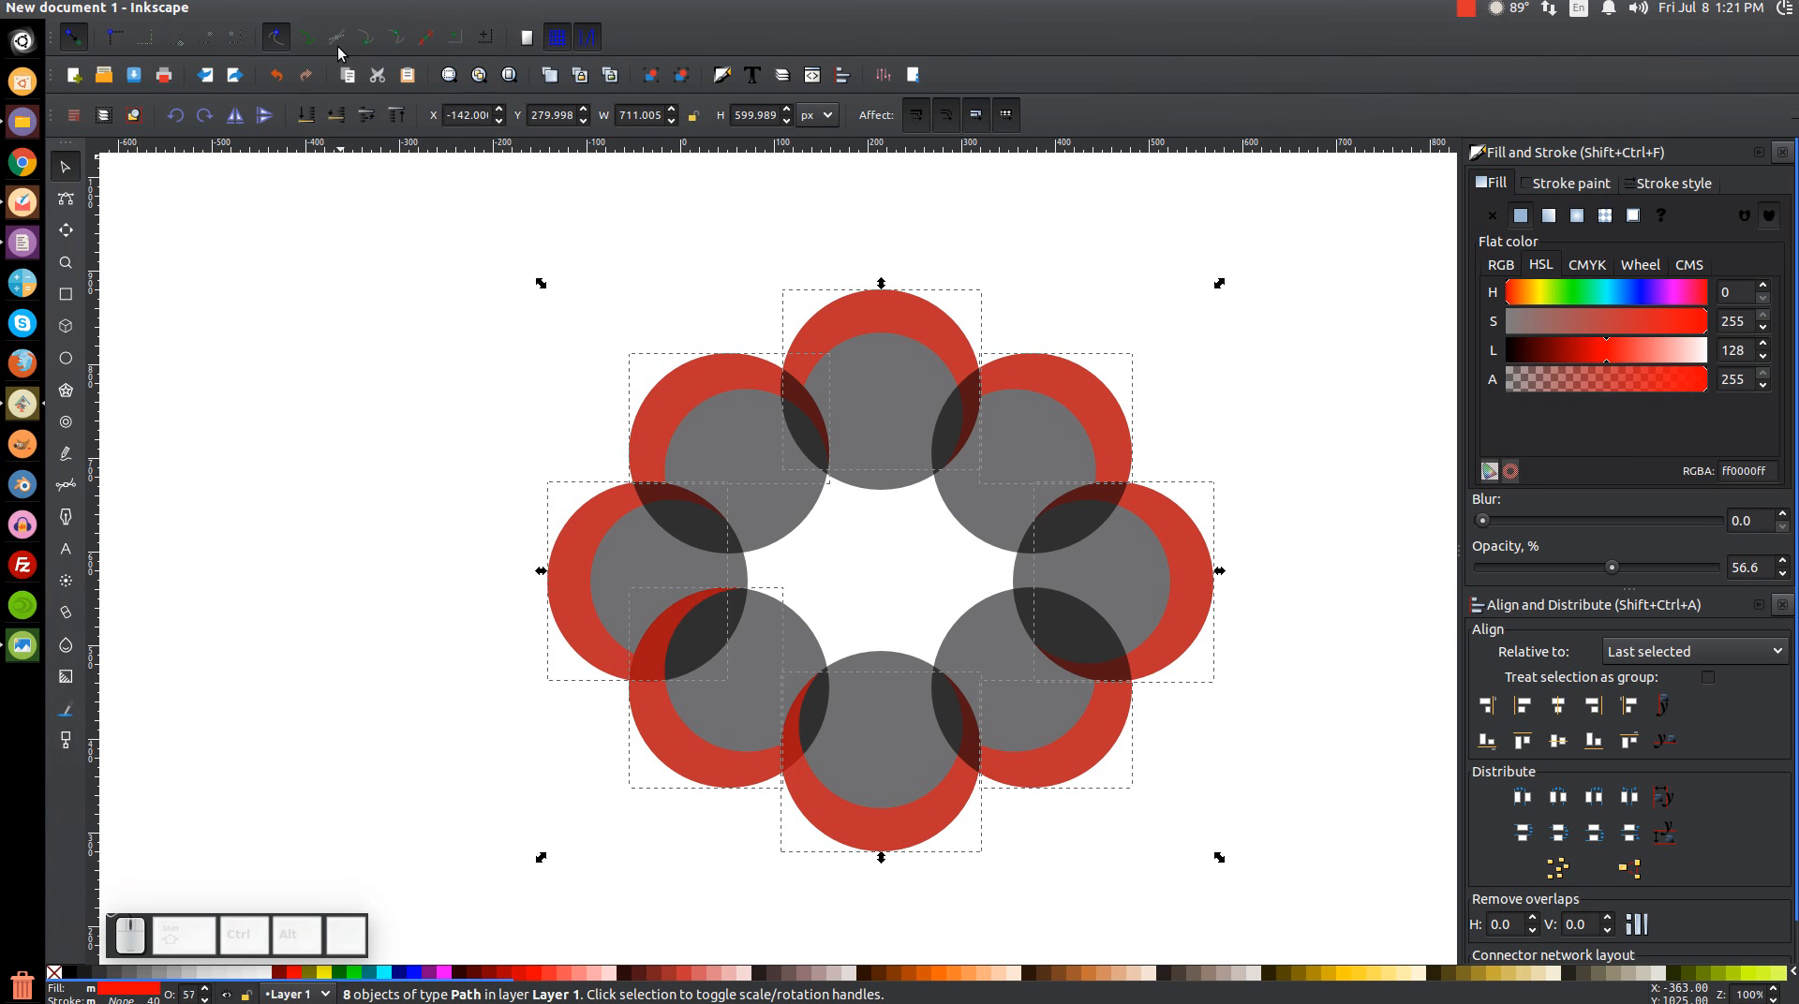
left_click(306, 8)
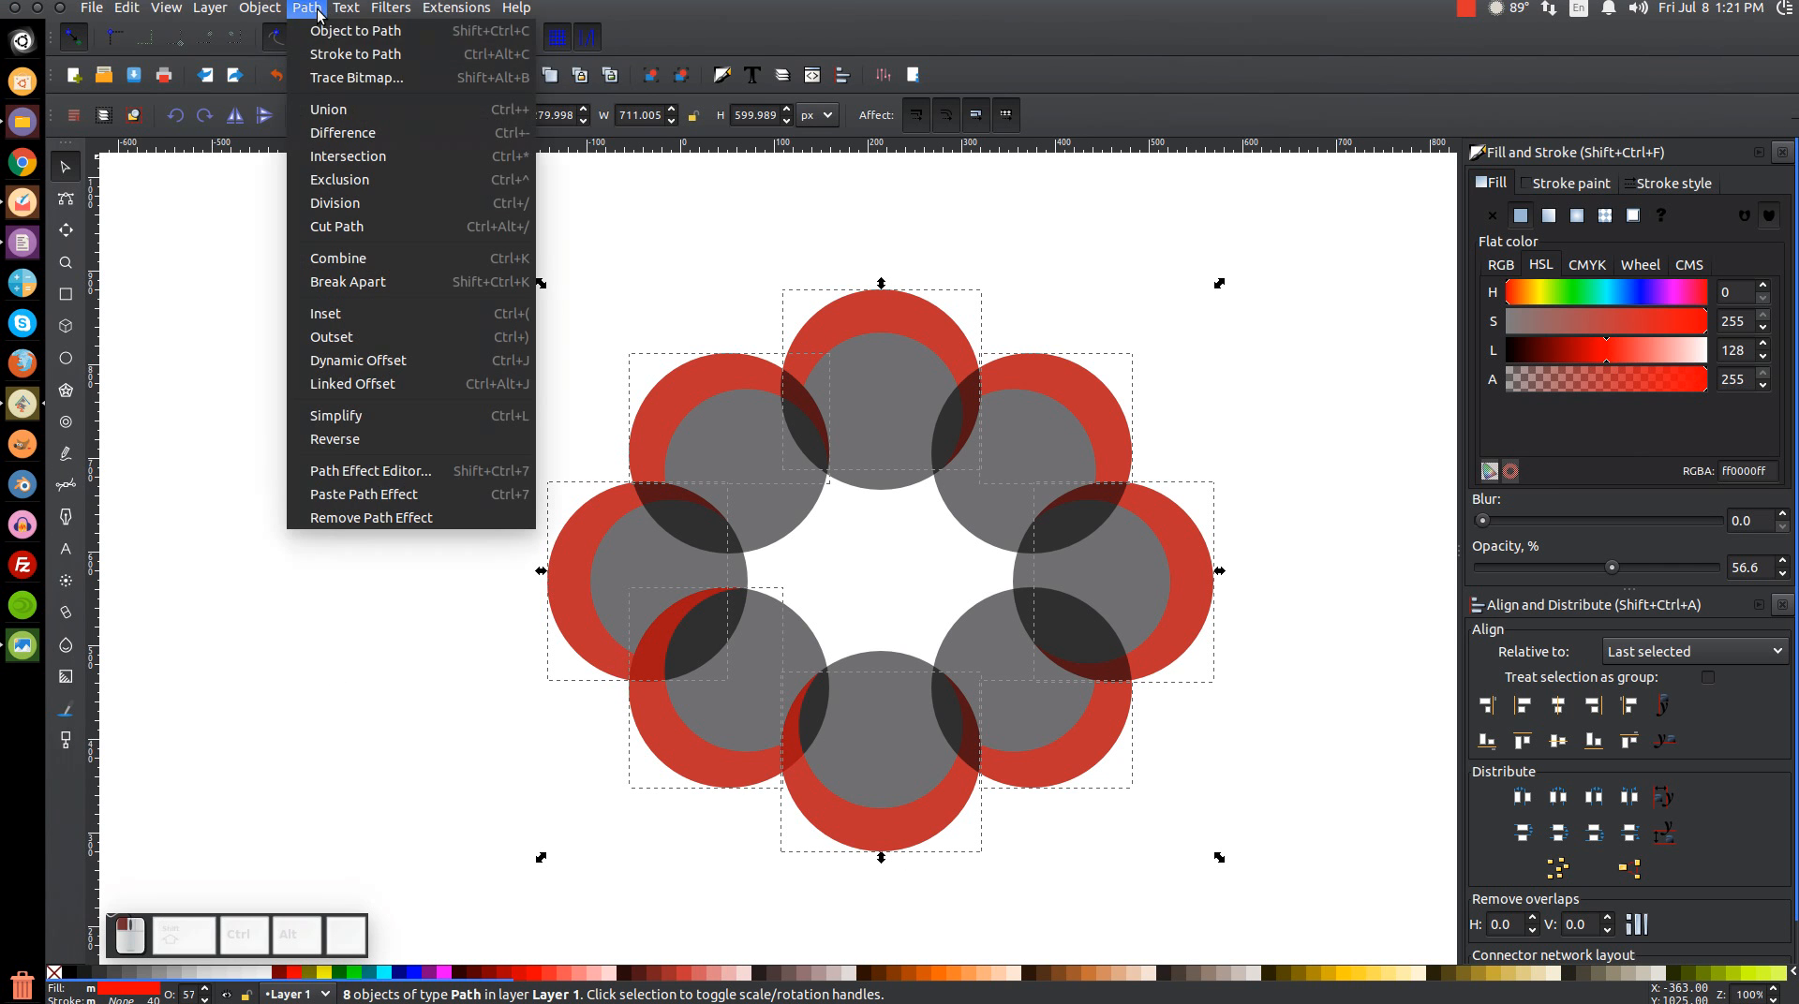
left_click(341, 112)
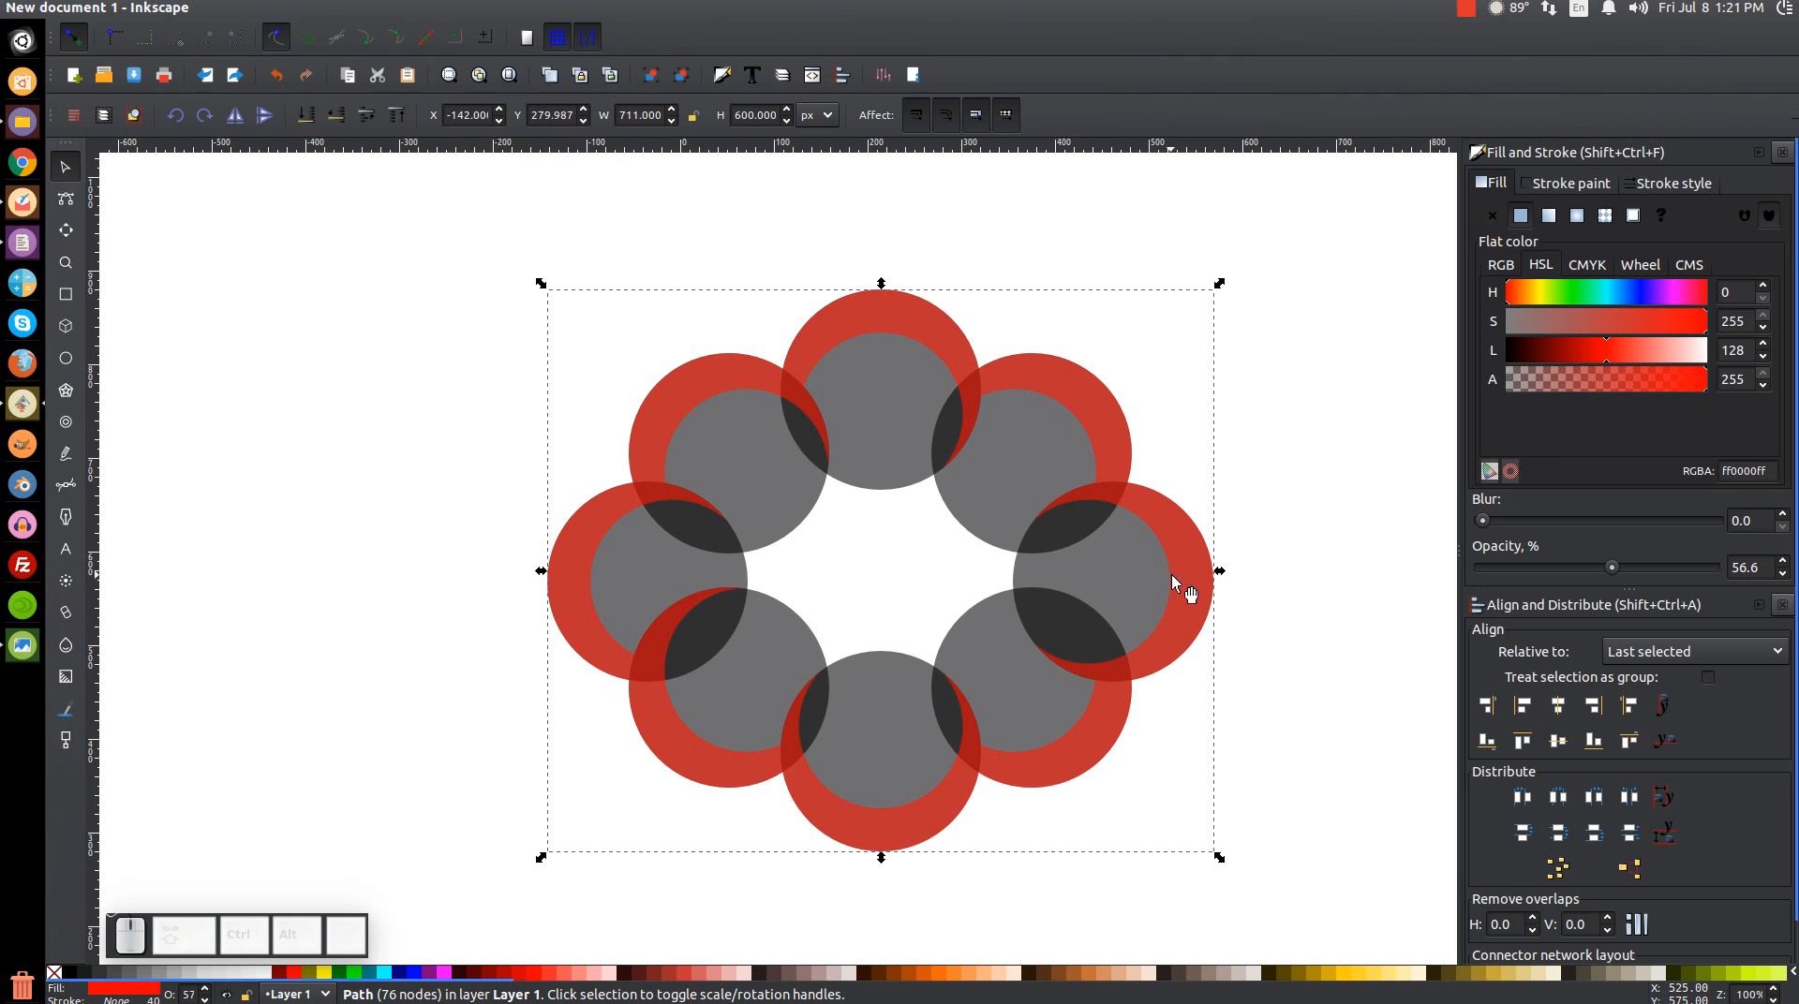
Move the merged red outline off the gray circles to inspect its shape, and undo the moves
left_click_drag(1197, 583, 703, 445)
left_click_drag(840, 541, 1015, 559)
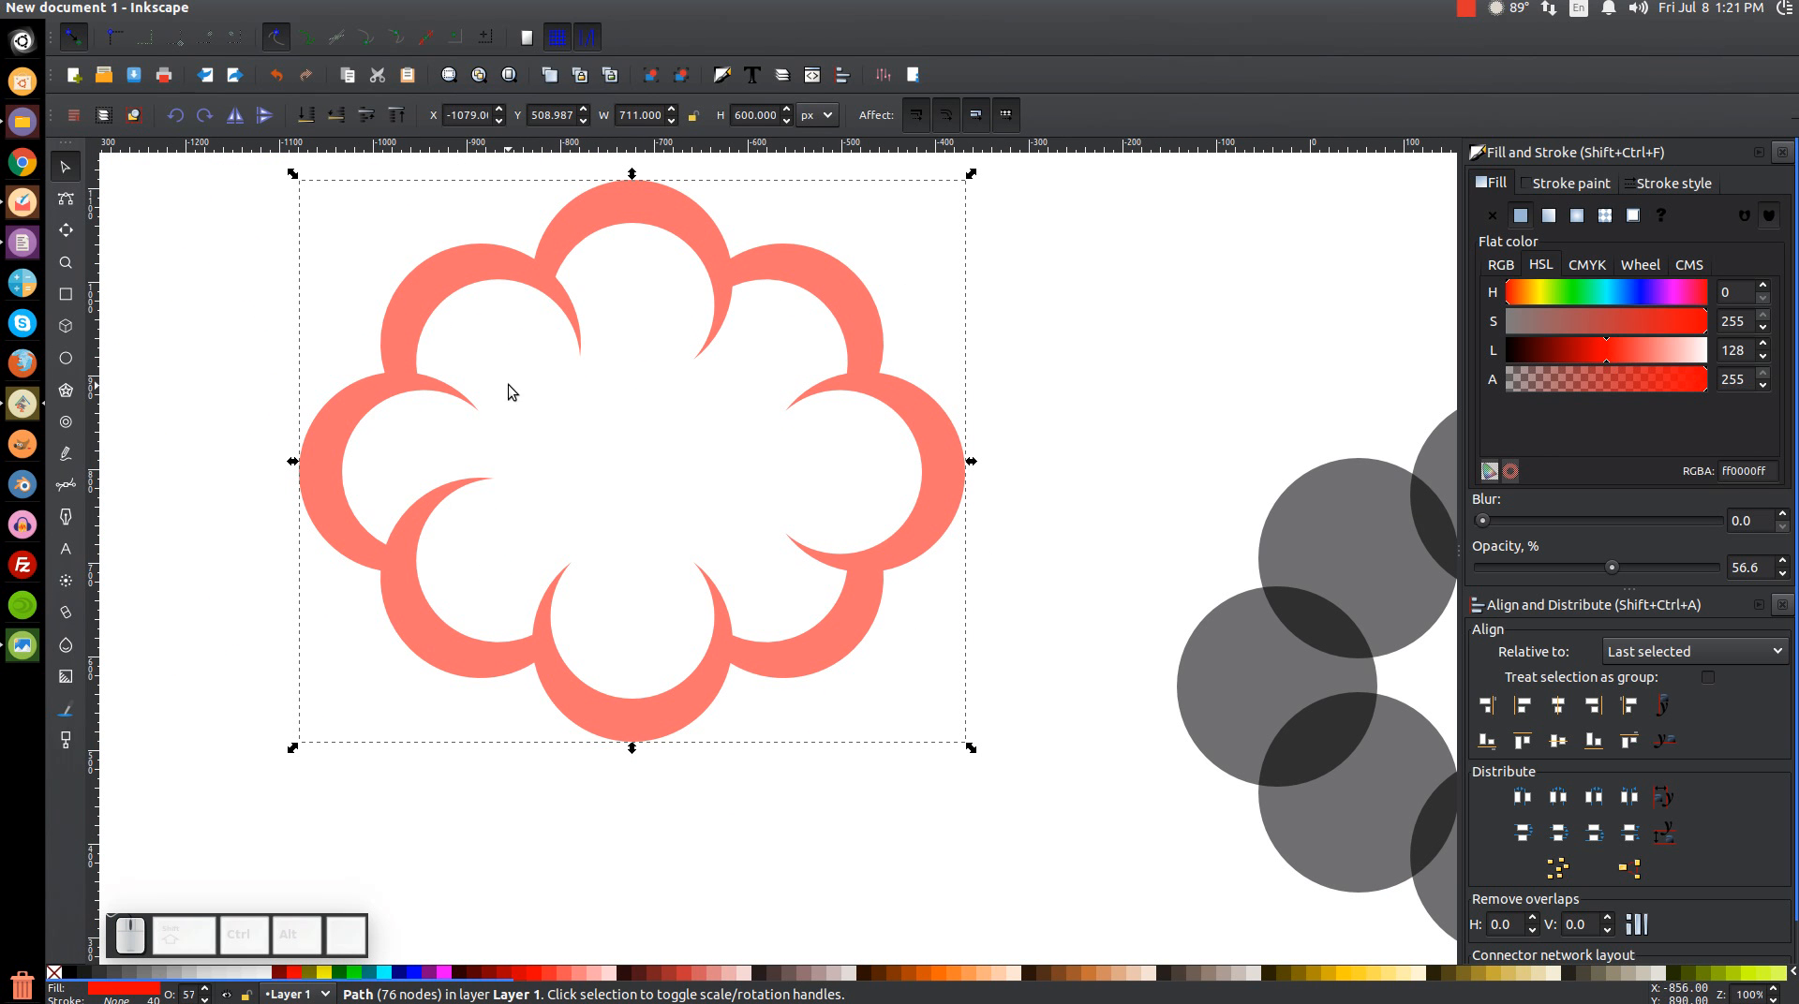
left_click_drag(1083, 559, 575, 553)
key("ctrl+z")
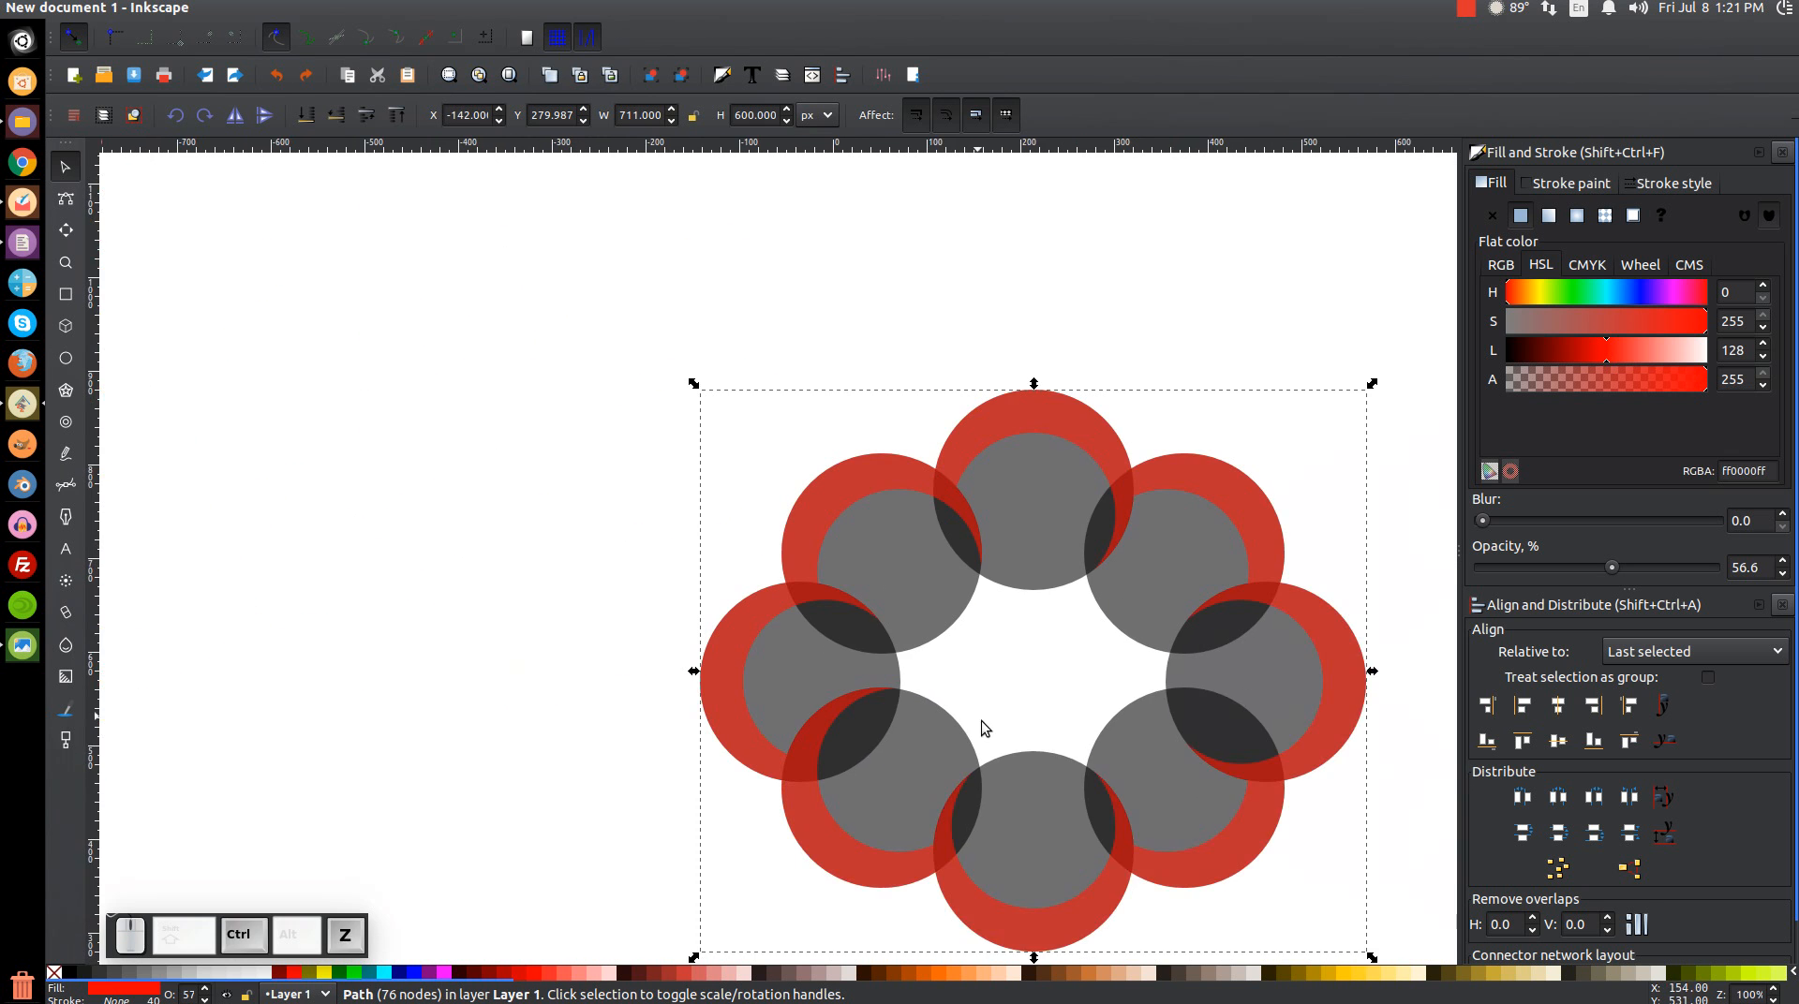
left_click_drag(1233, 649, 1194, 619)
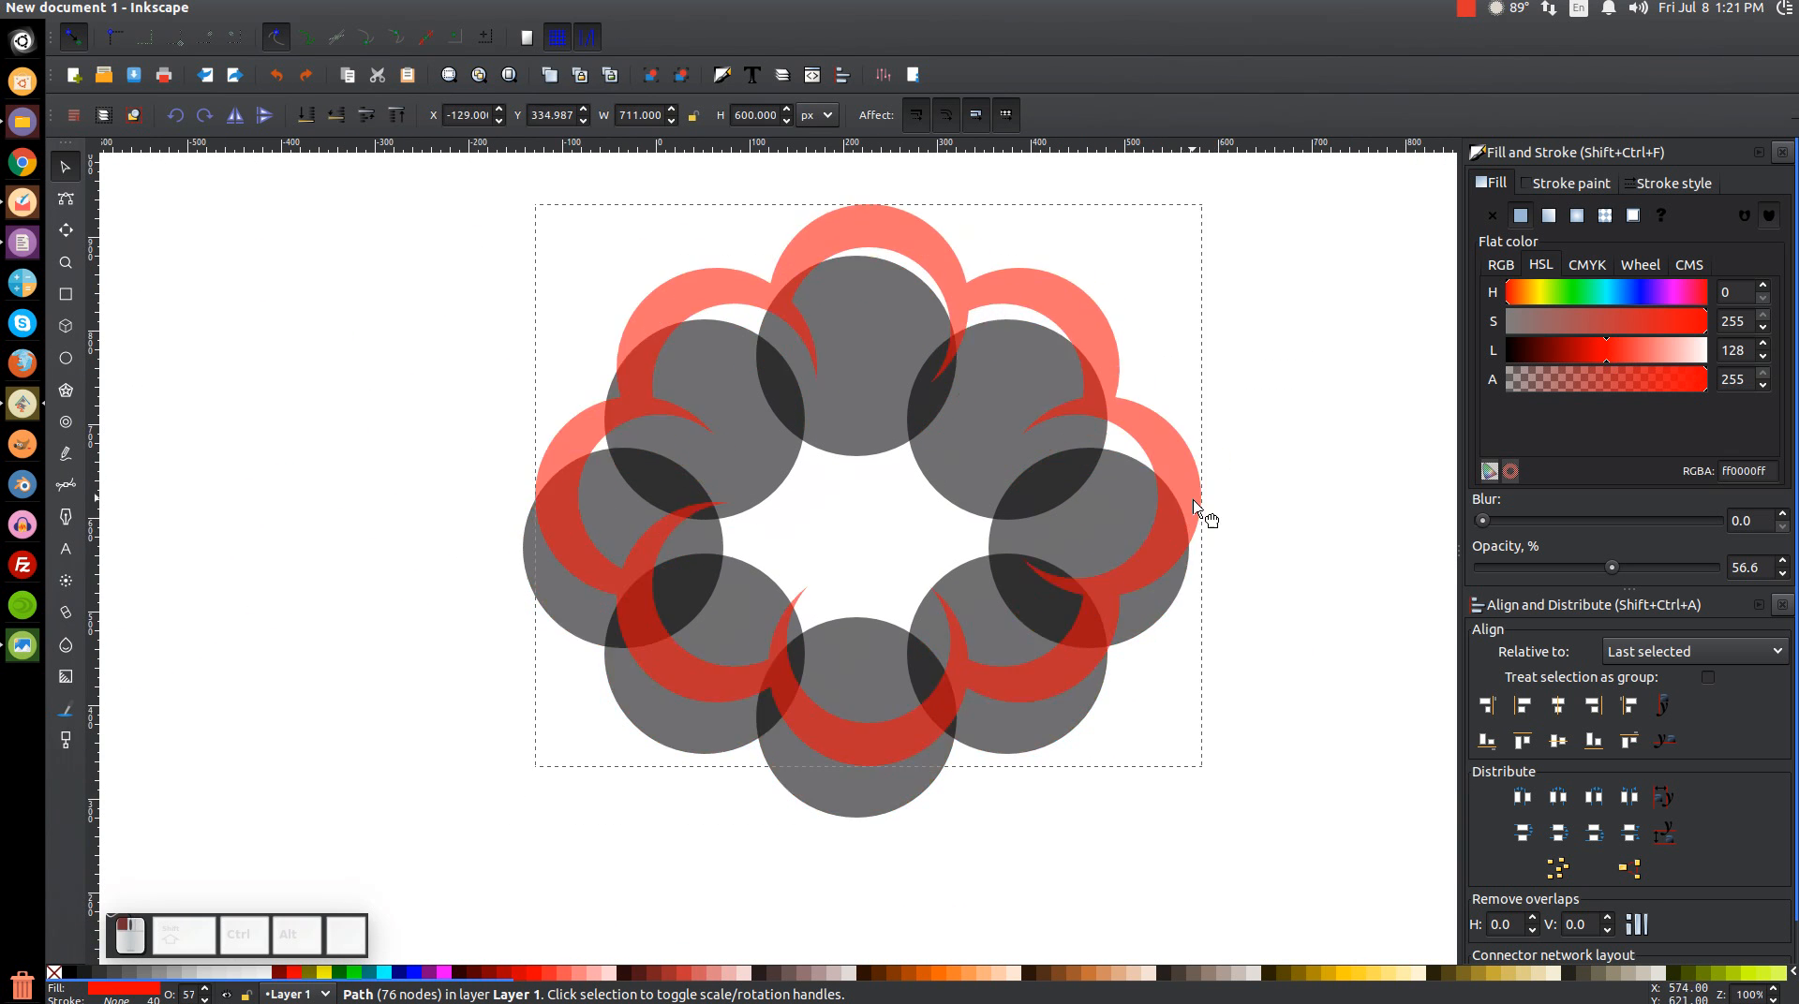
Duplicate the merged red outline and fill the copy green
right_click(1165, 512)
left_click(1216, 656)
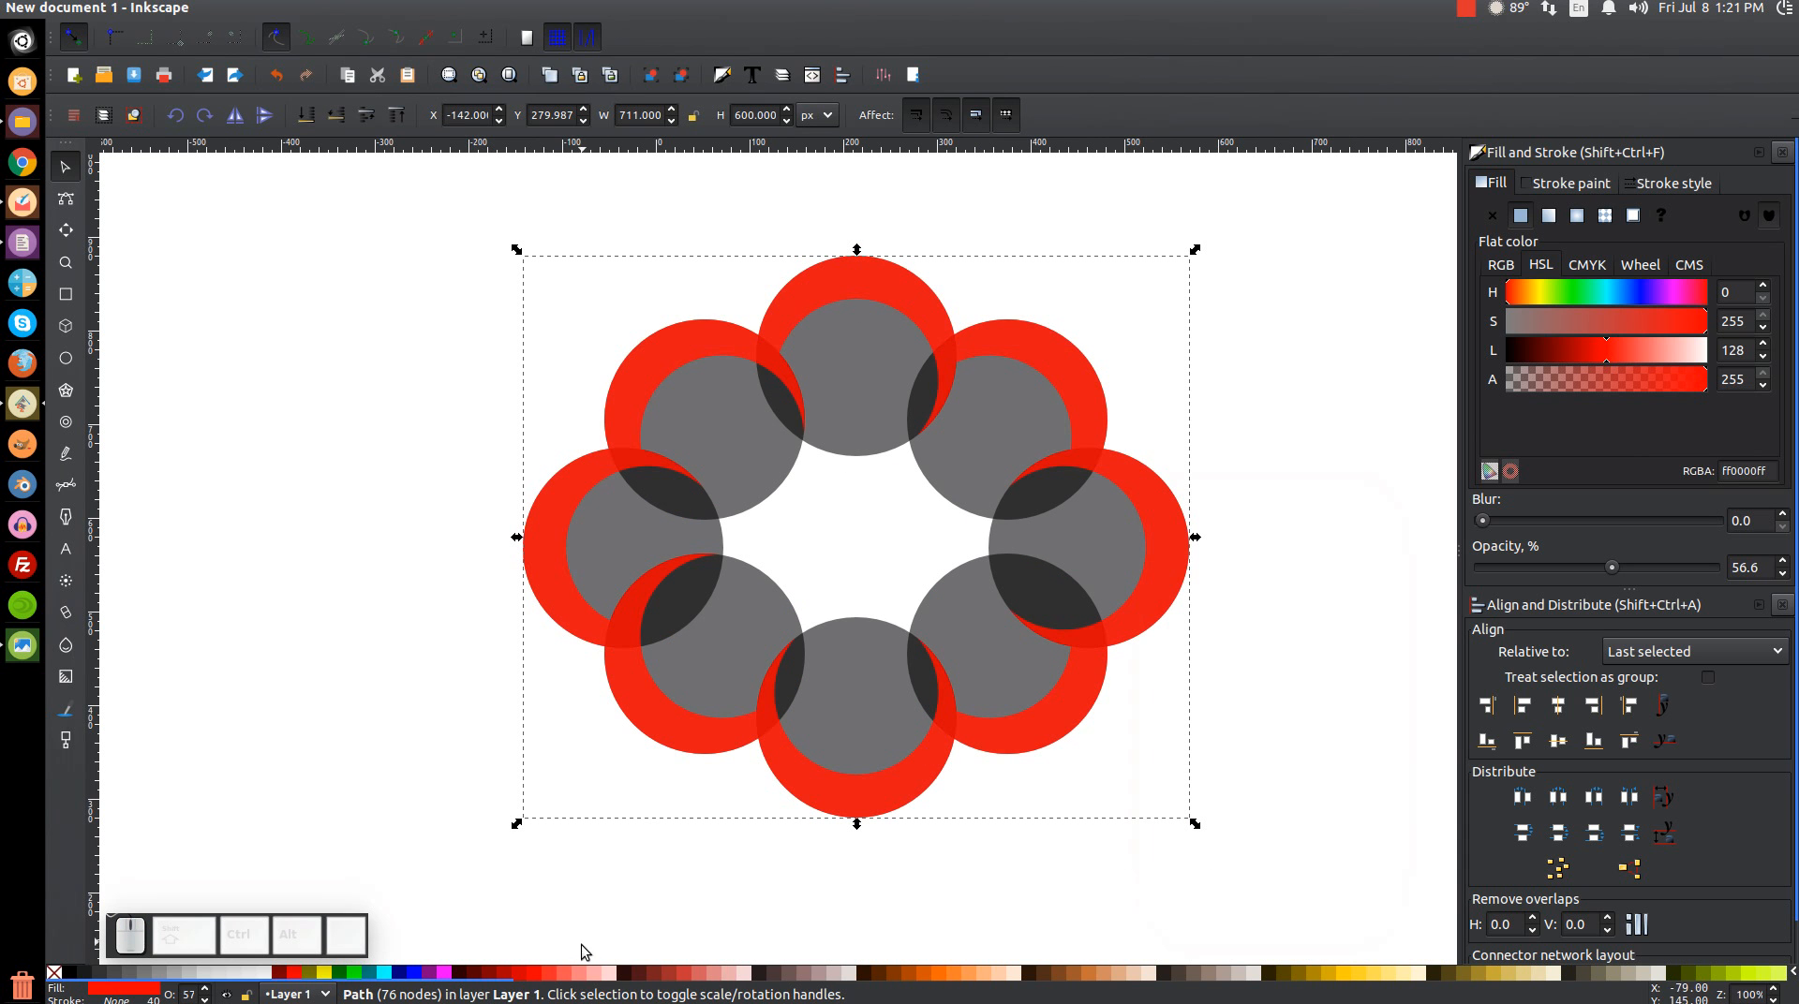
left_click(354, 974)
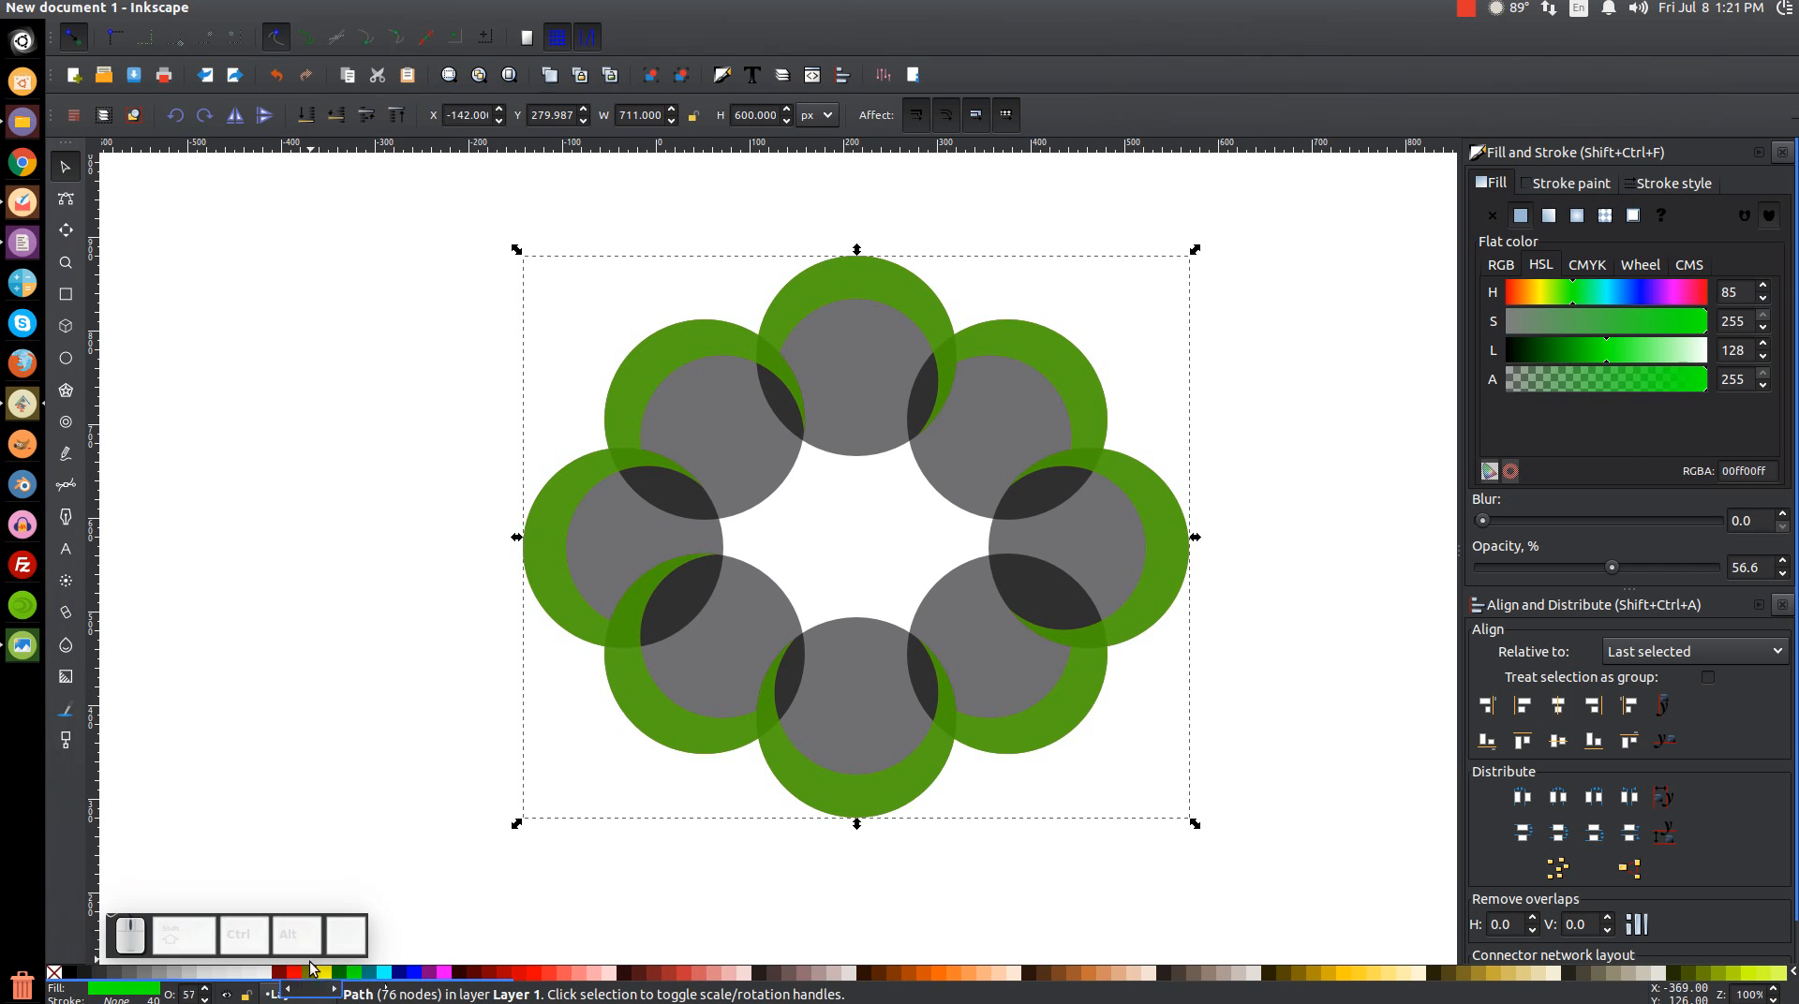
Try breaking apart the green copy and merging all its pieces with Union
left_click(307, 8)
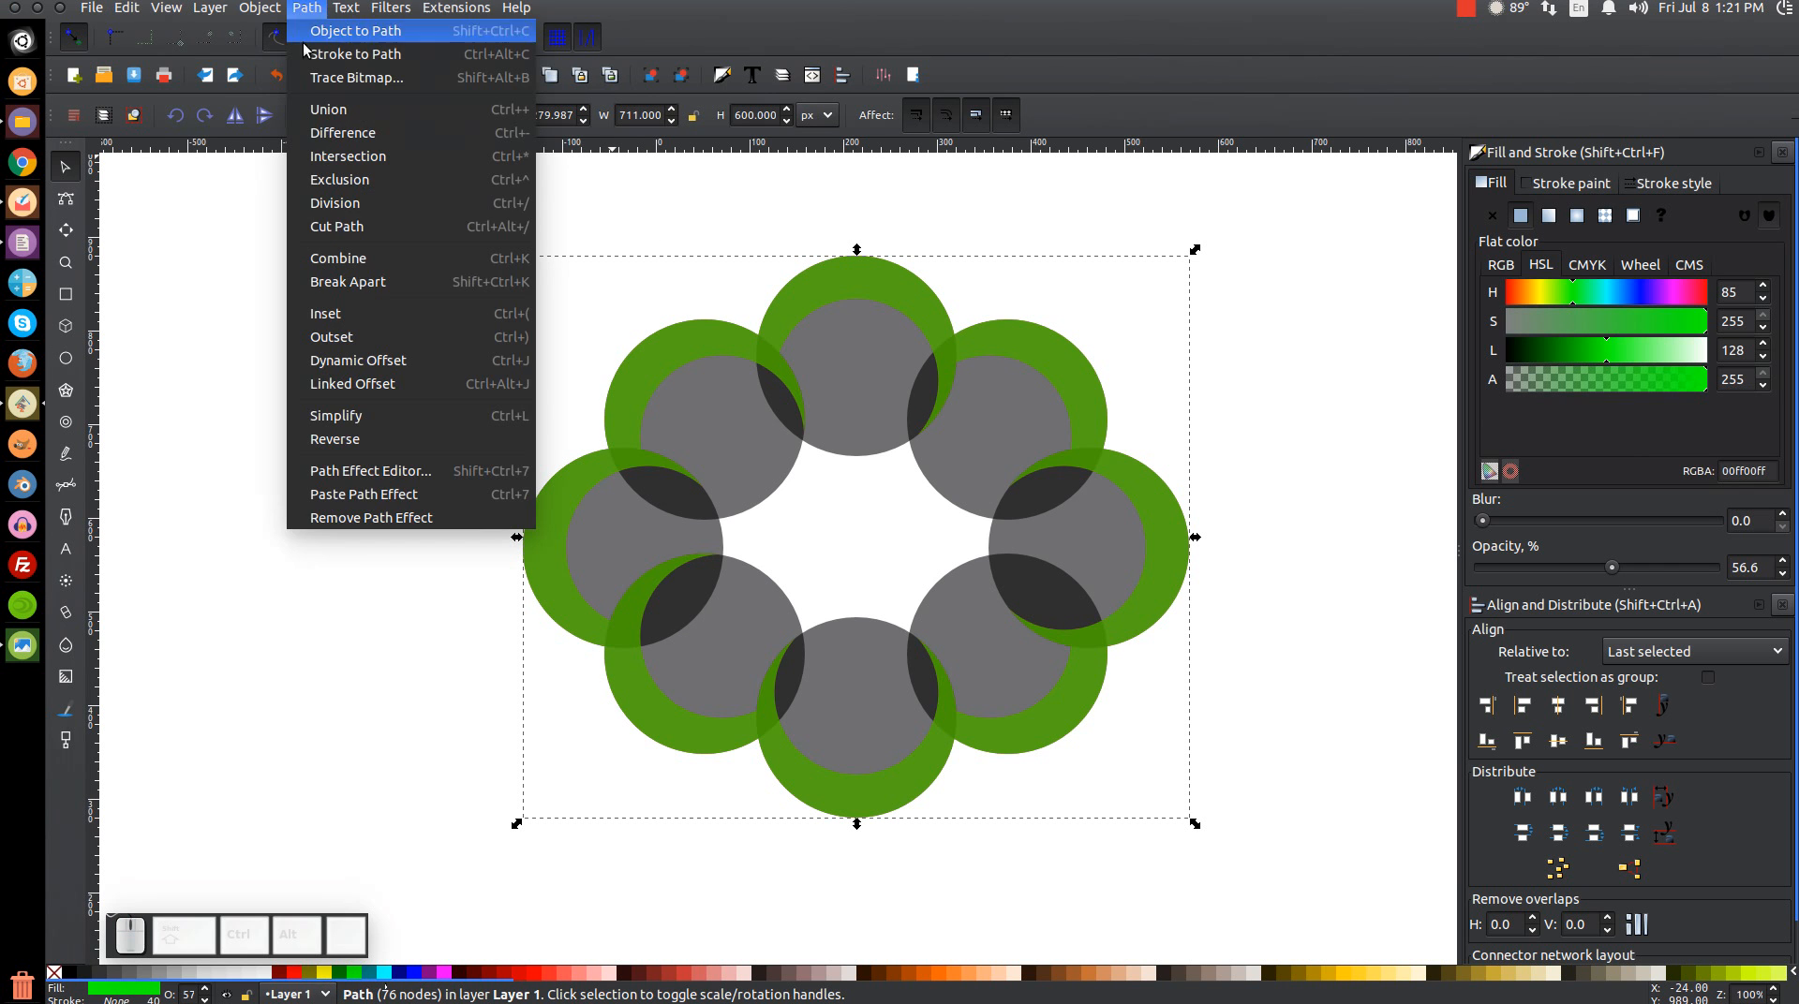
left_click(348, 281)
left_click(306, 8)
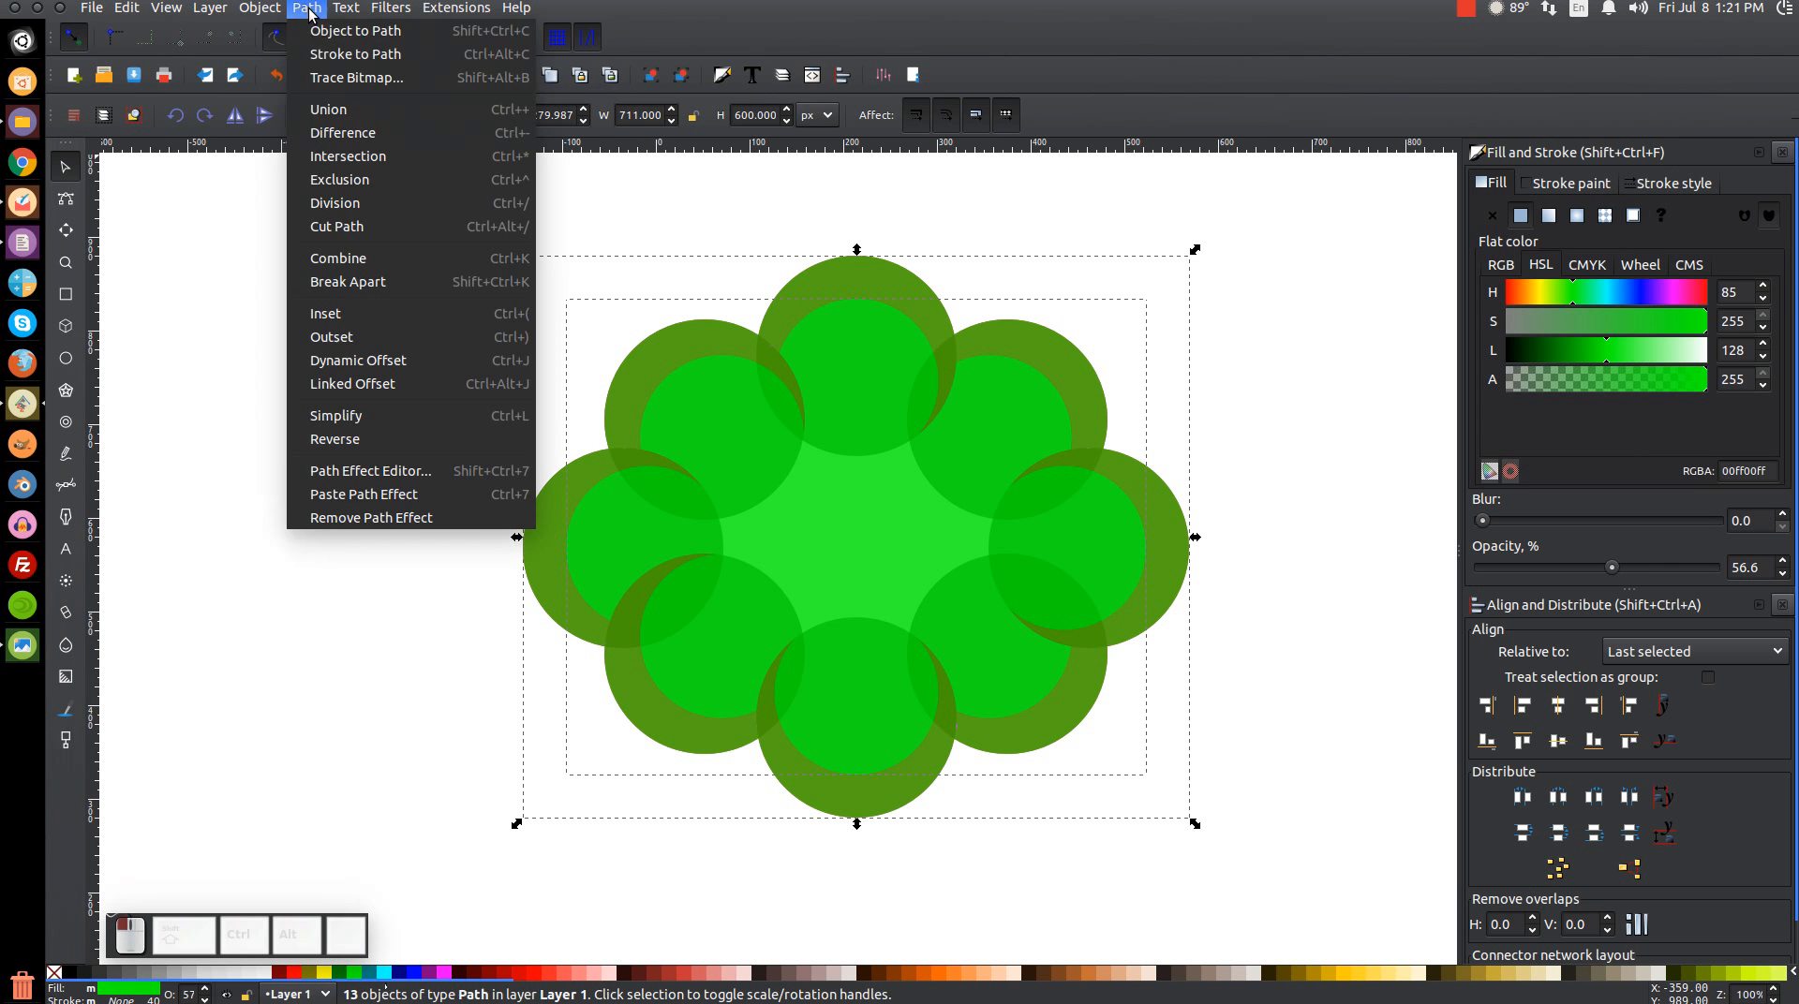
left_click(330, 116)
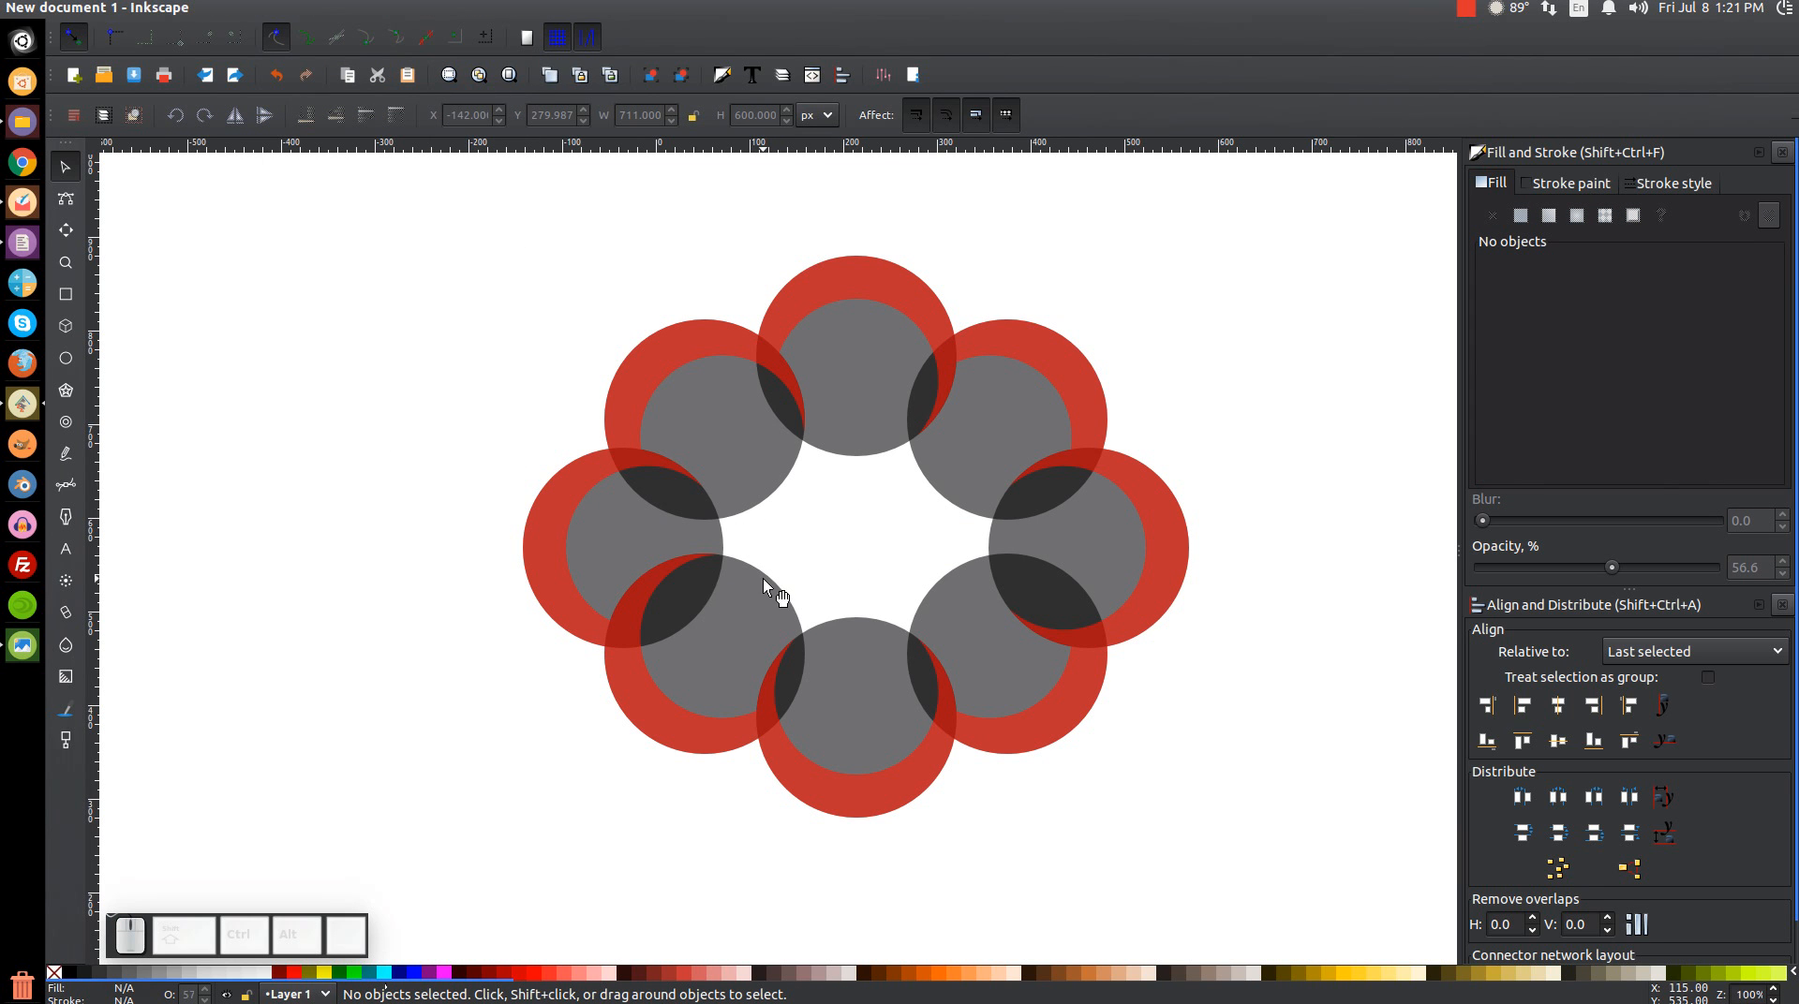
Undo back to the green ring-shaped copy and delete it from above the red outline
key("ctrl+z")
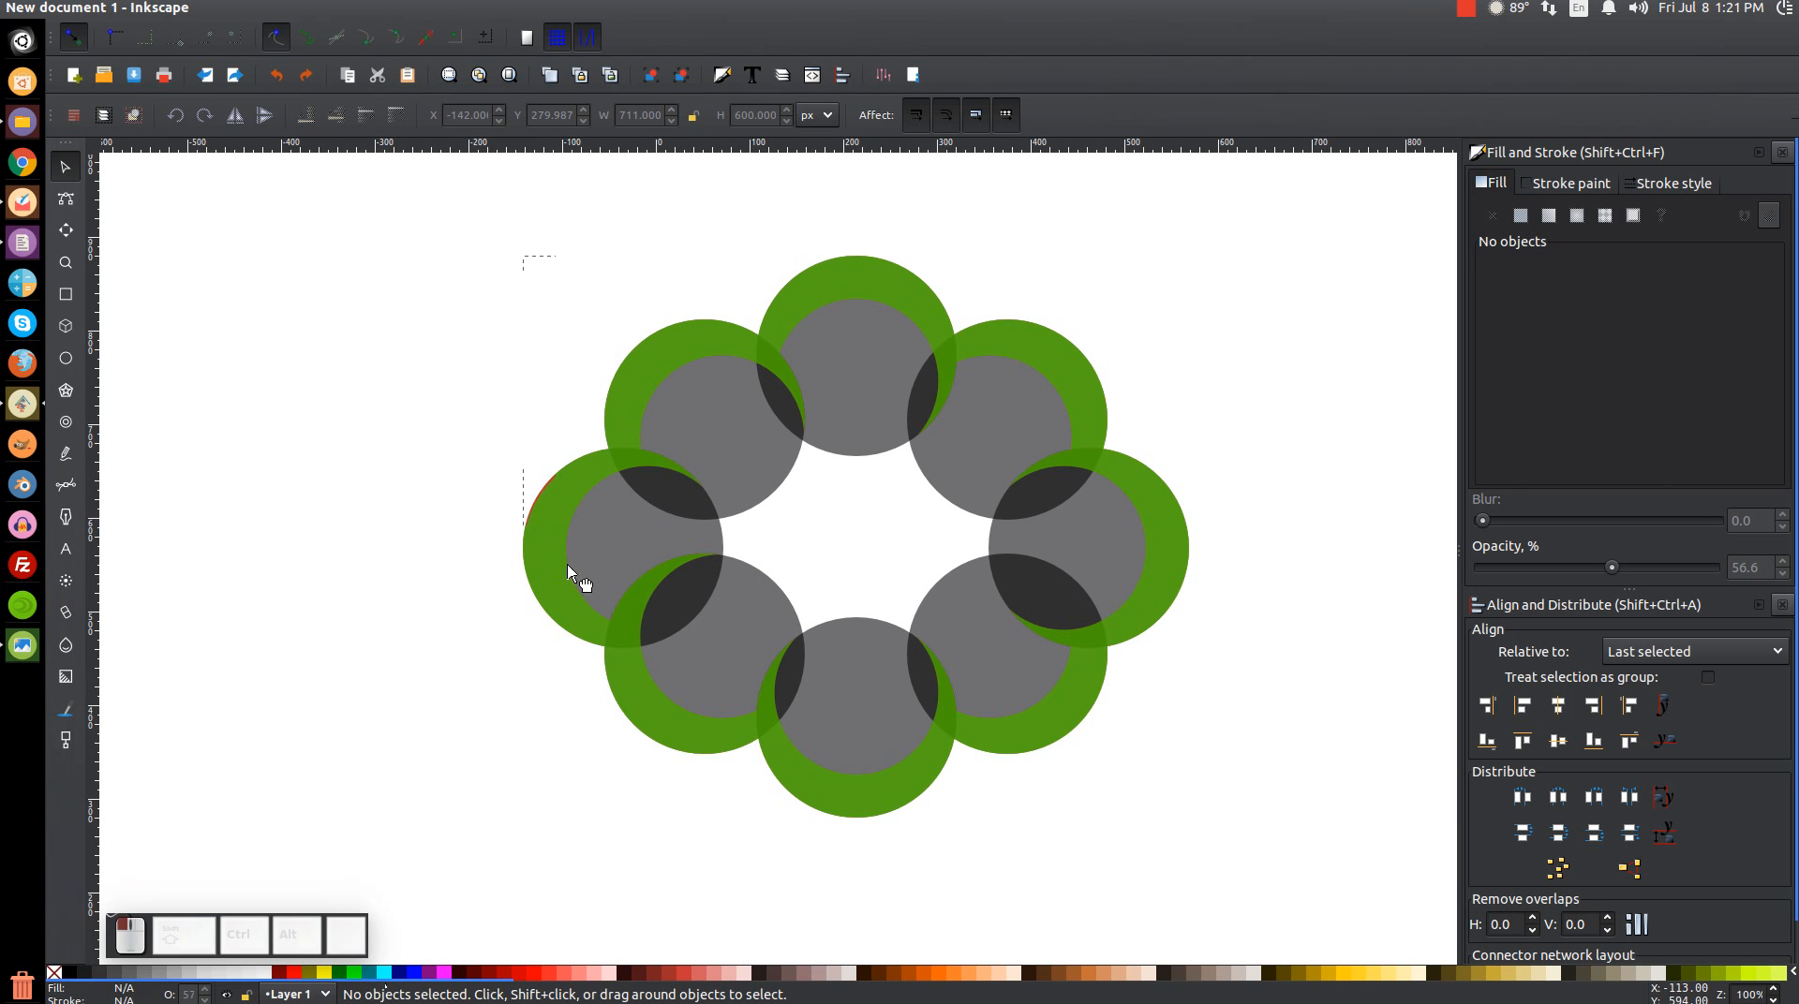
left_click_drag(550, 522, 661, 632)
key("Delete")
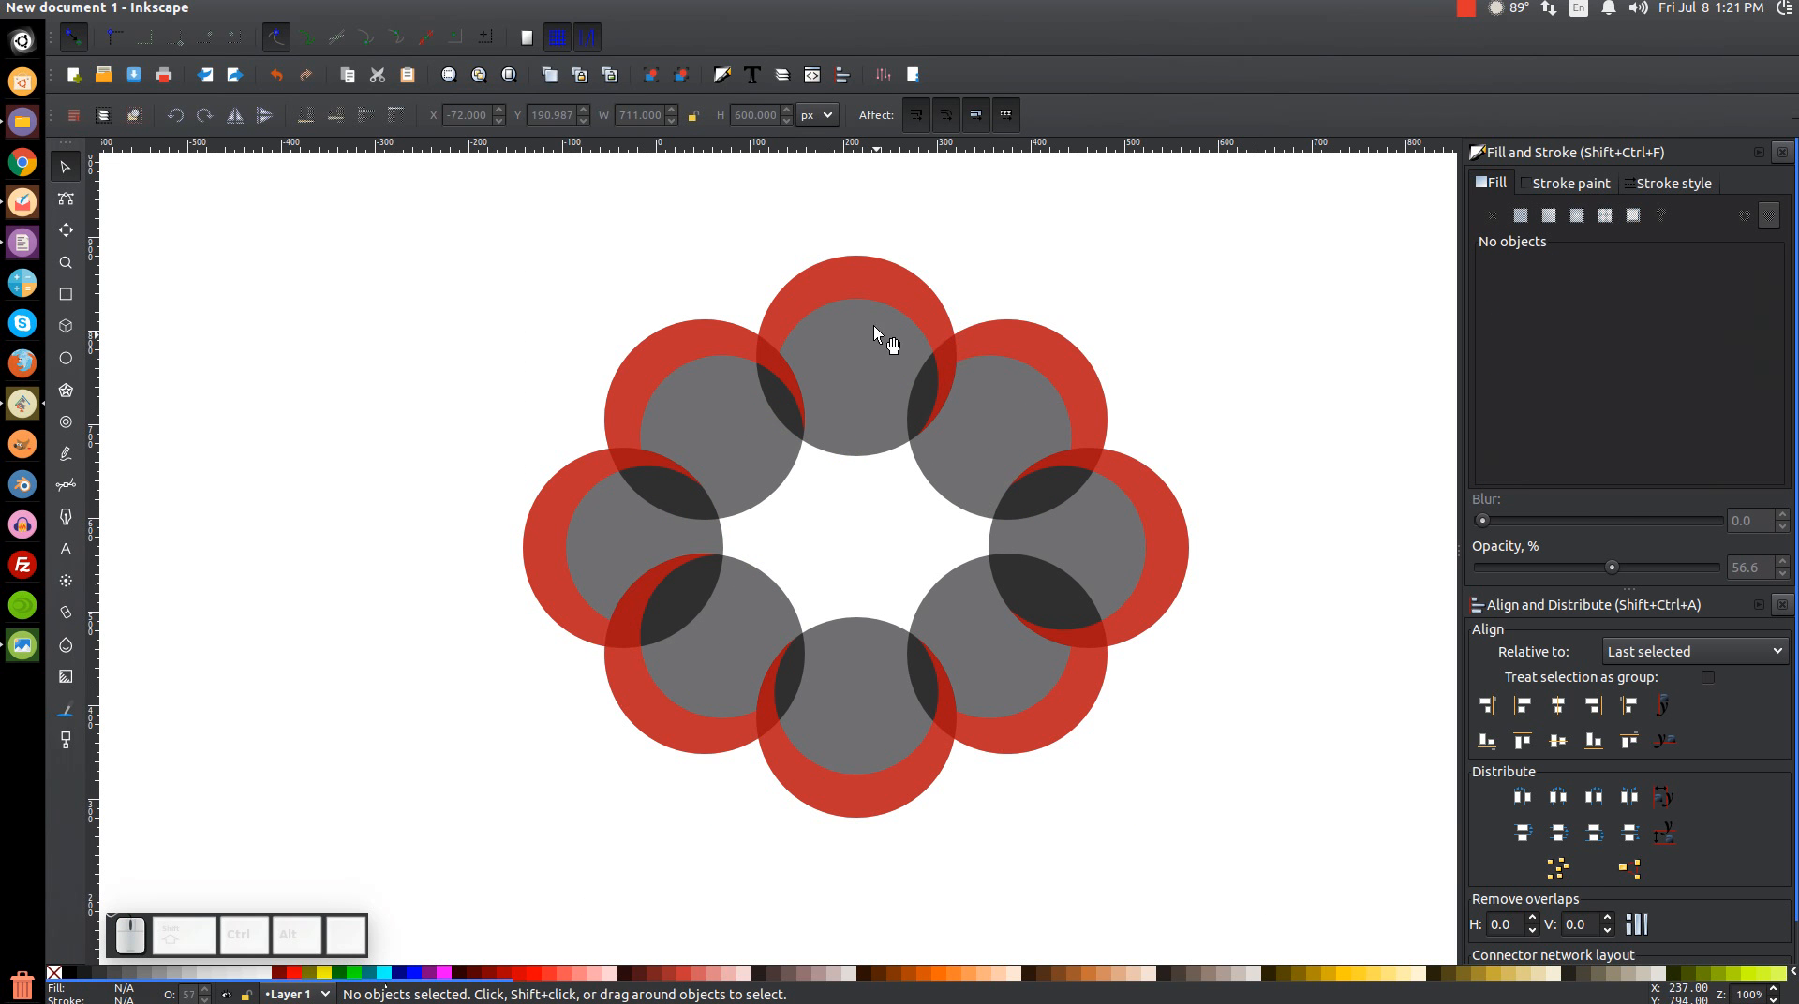
Make a fresh duplicate of the merged red outline and fill it green
left_click(654, 380)
right_click(655, 380)
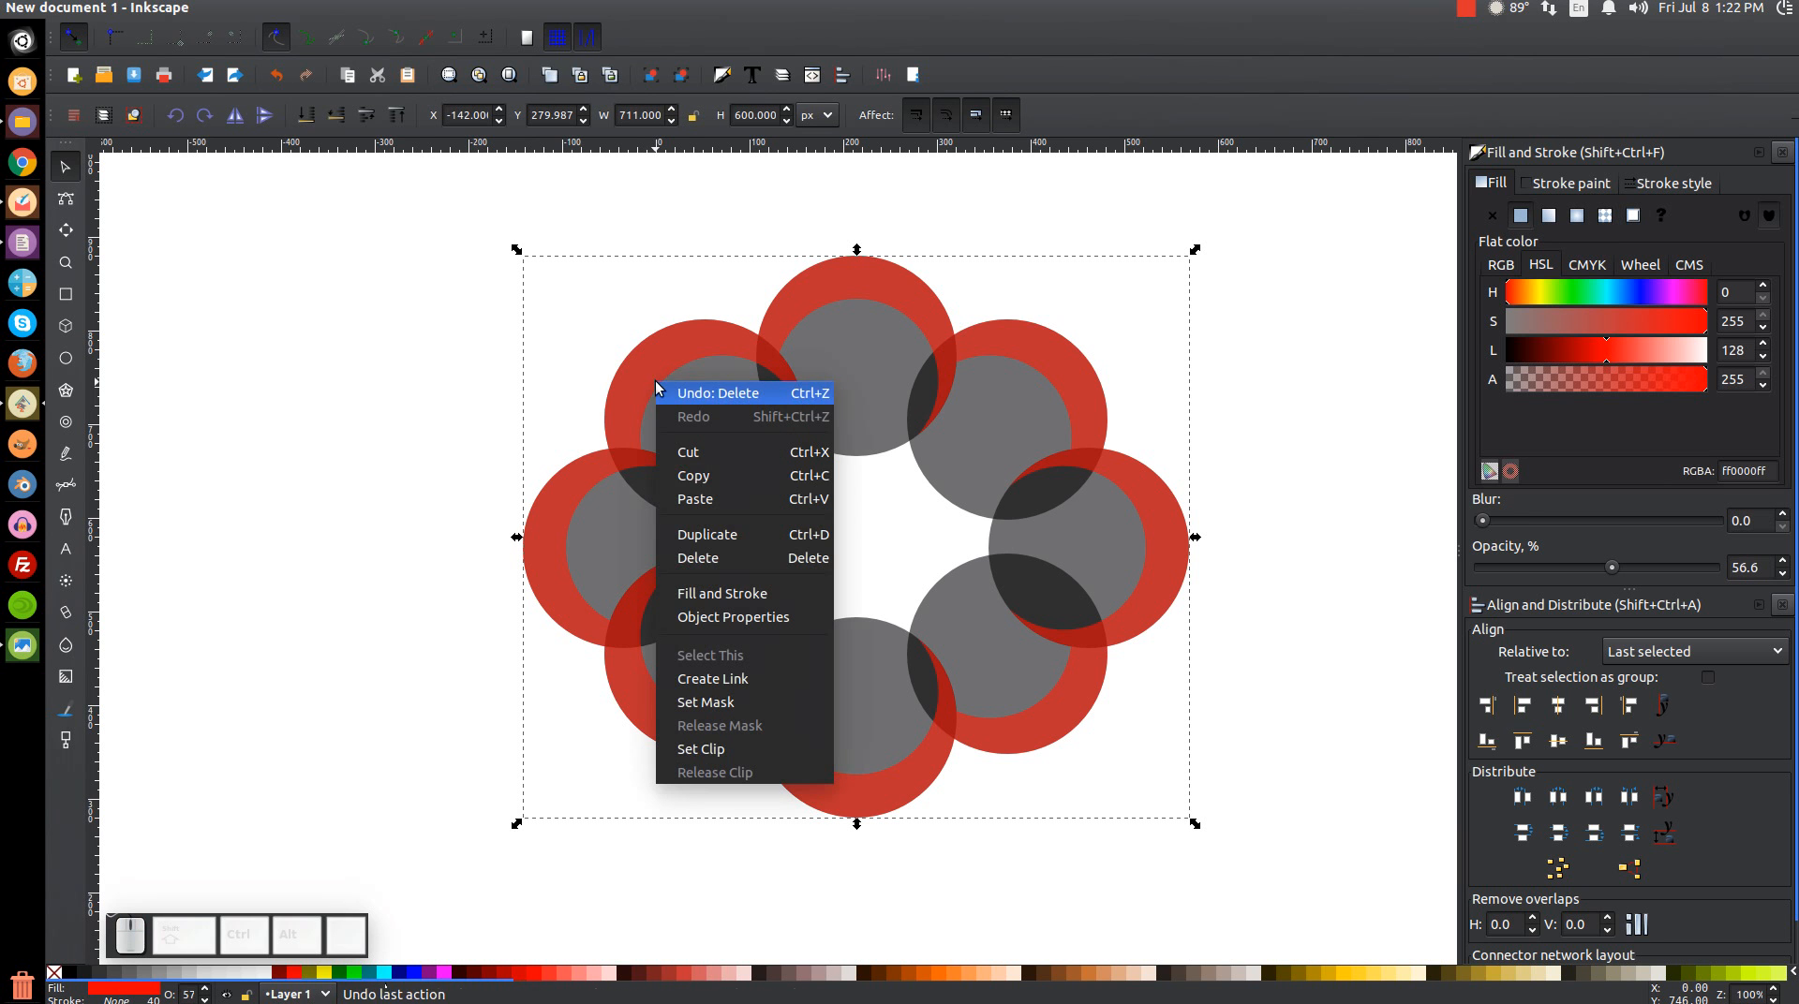
left_click(713, 545)
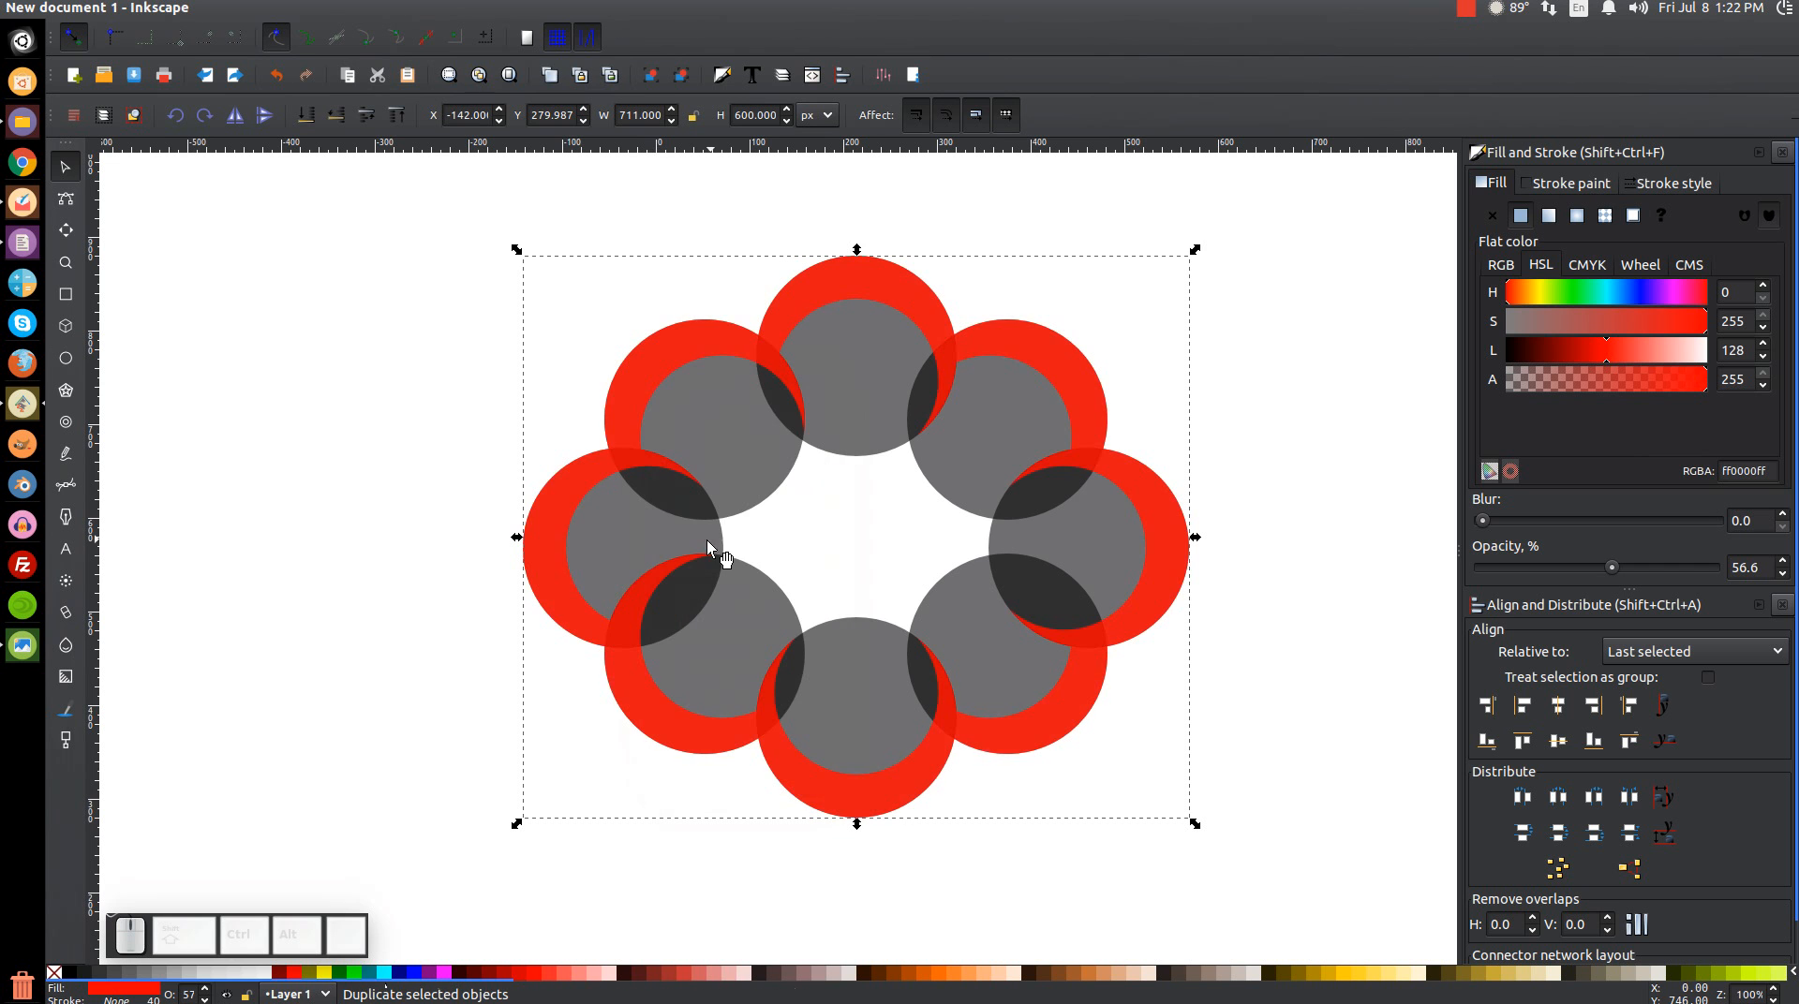
left_click(357, 980)
Break apart the green copy and delete all its pieces except the outer silhouette
left_click(306, 8)
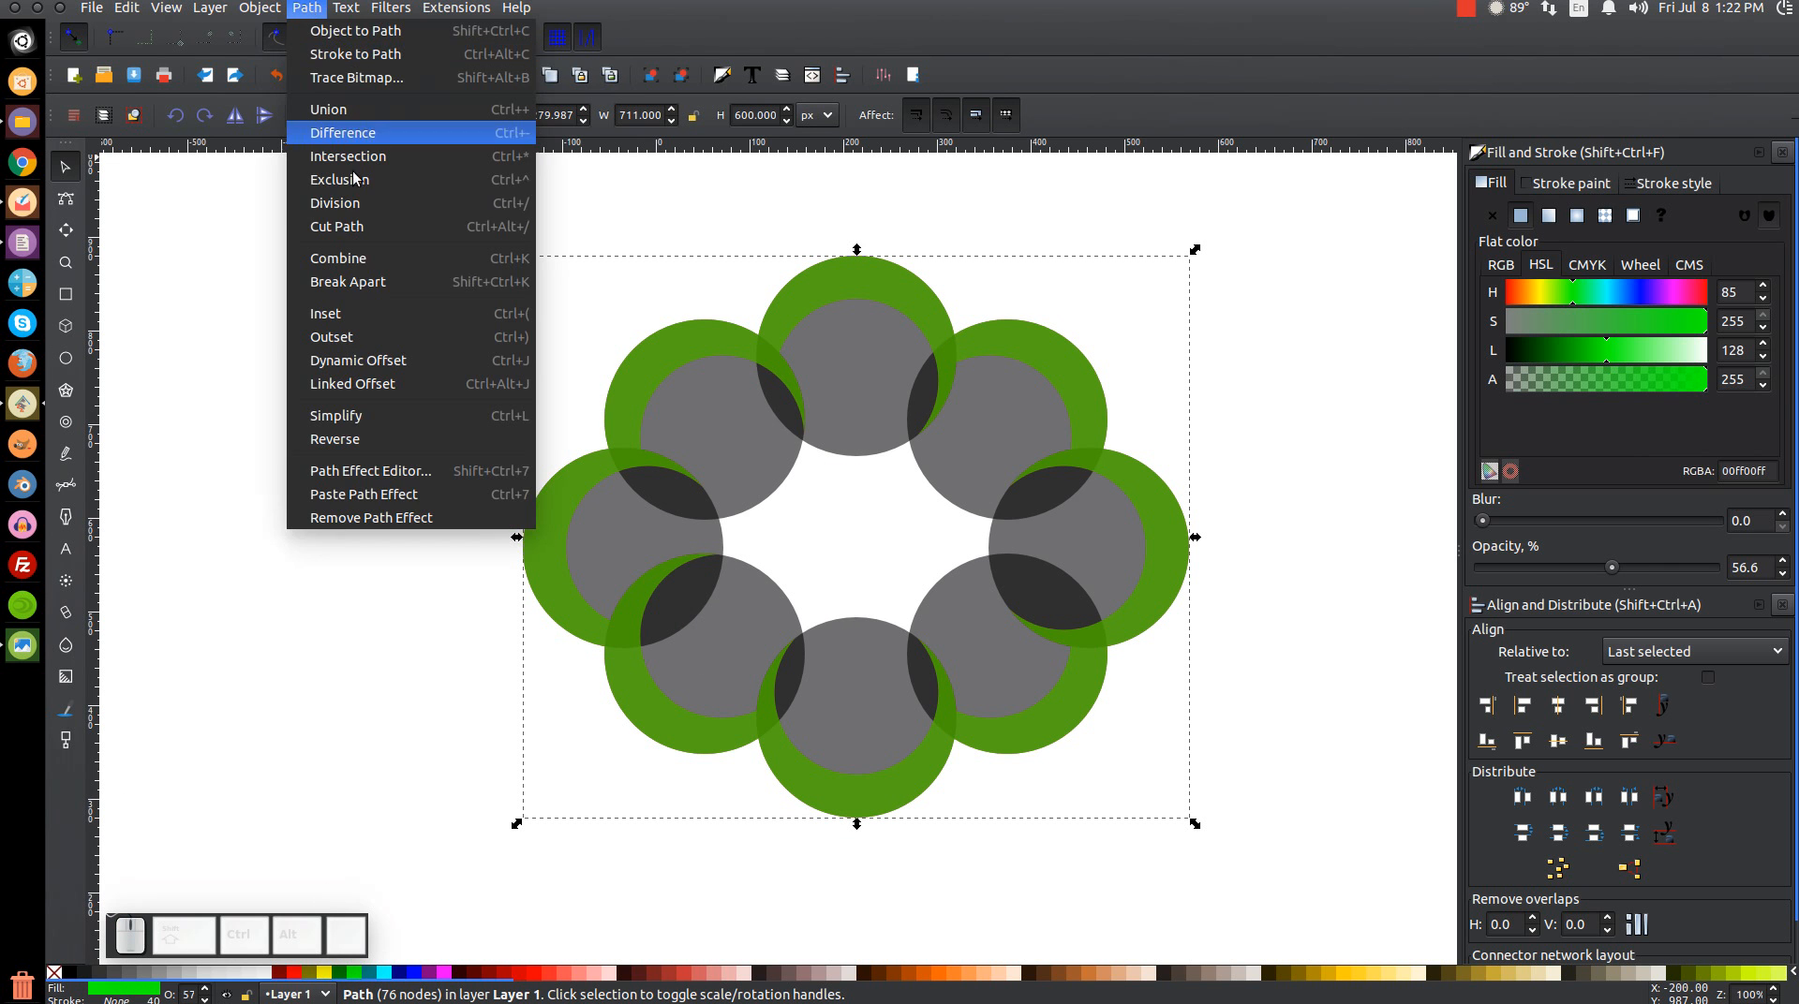
left_click(375, 282)
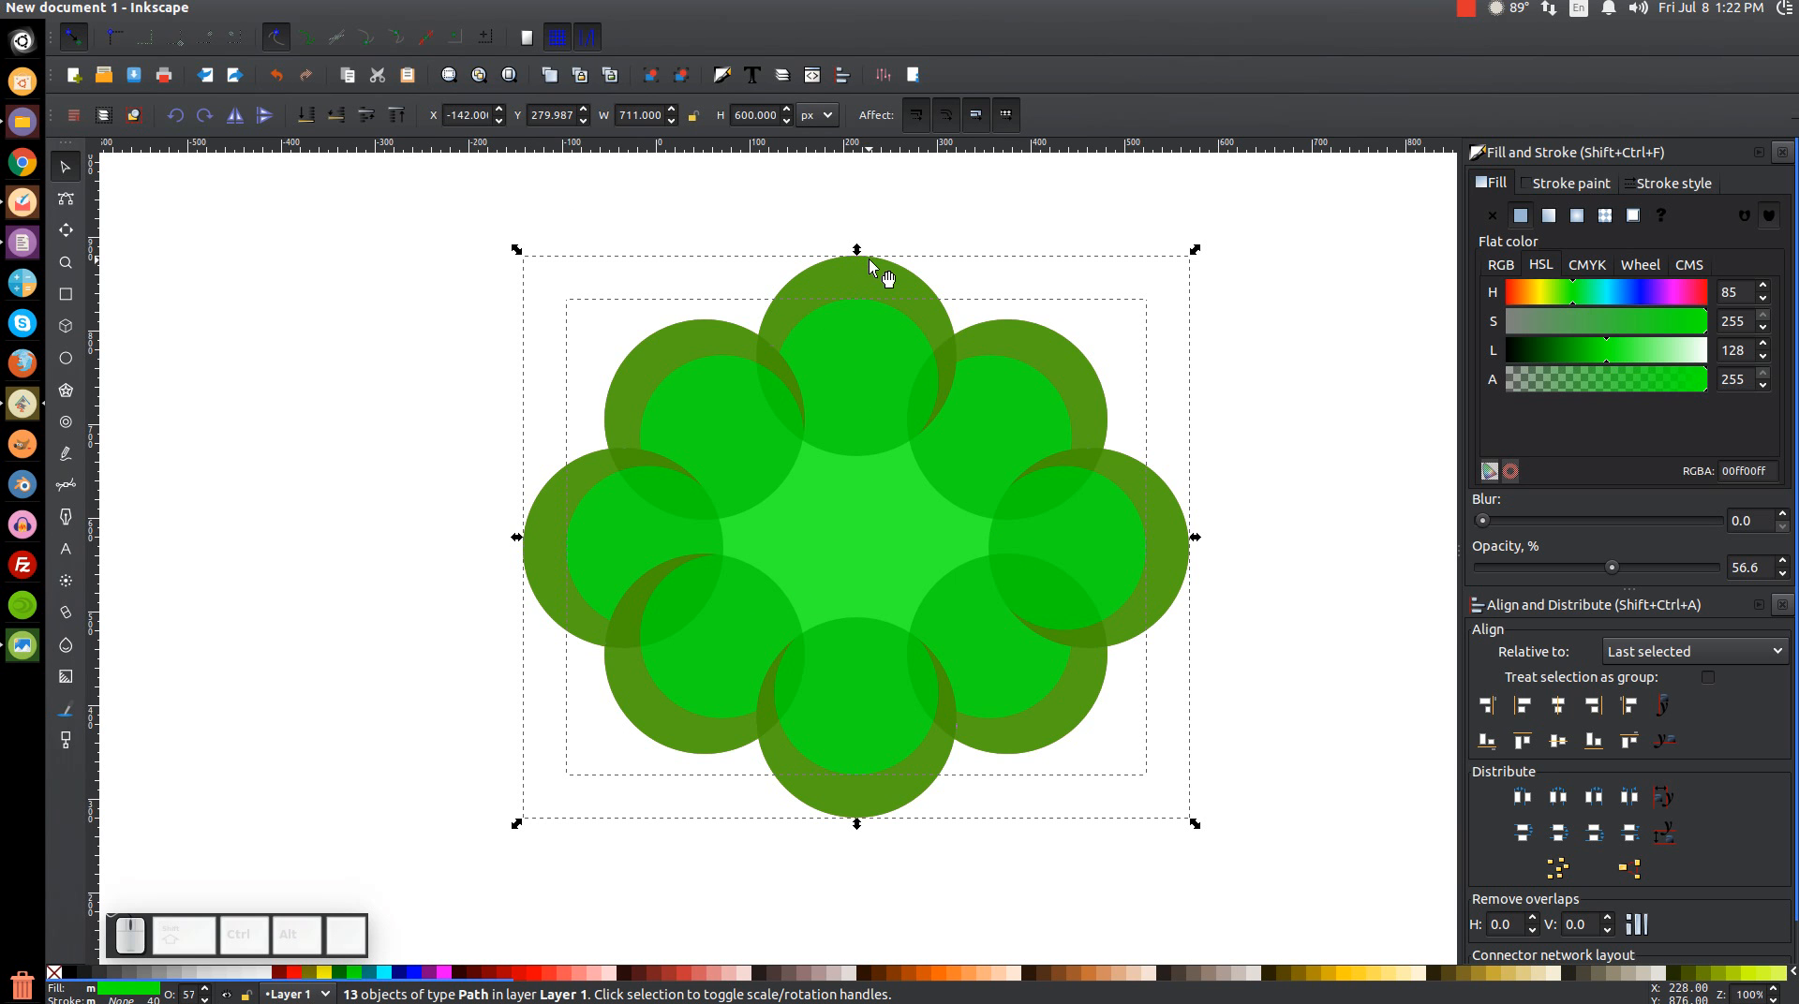
left_click(531, 521, "shift")
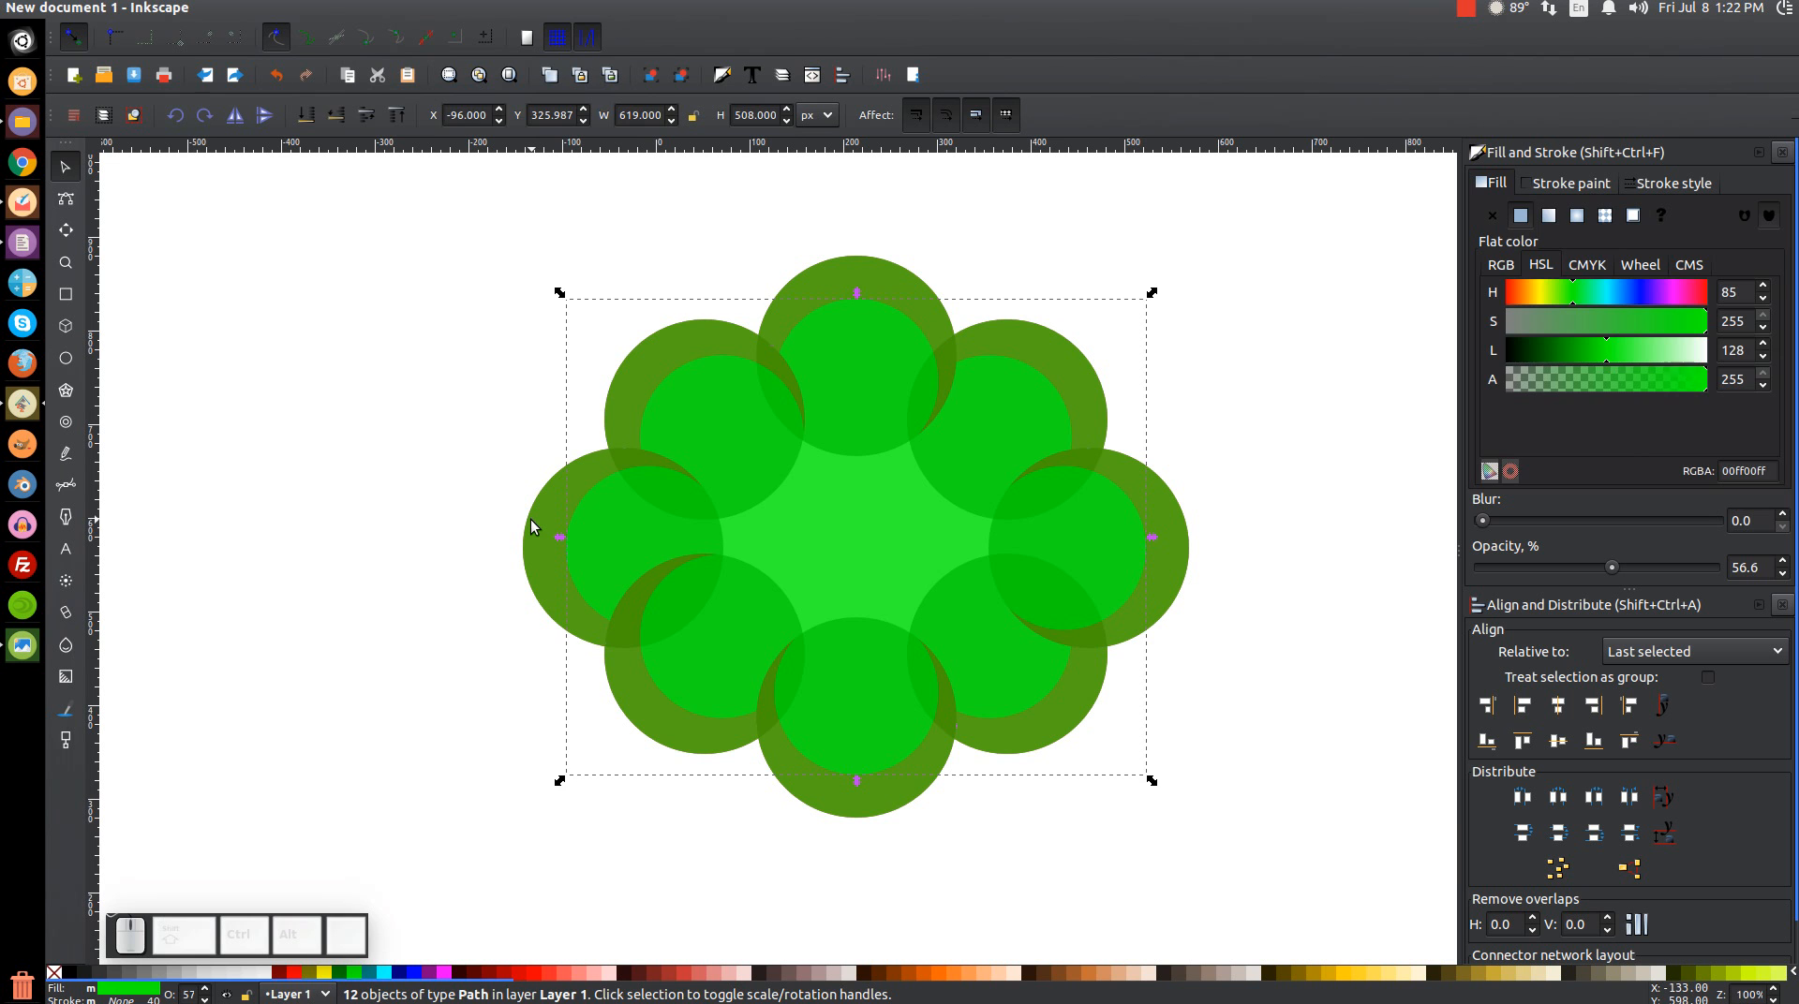
key("Escape")
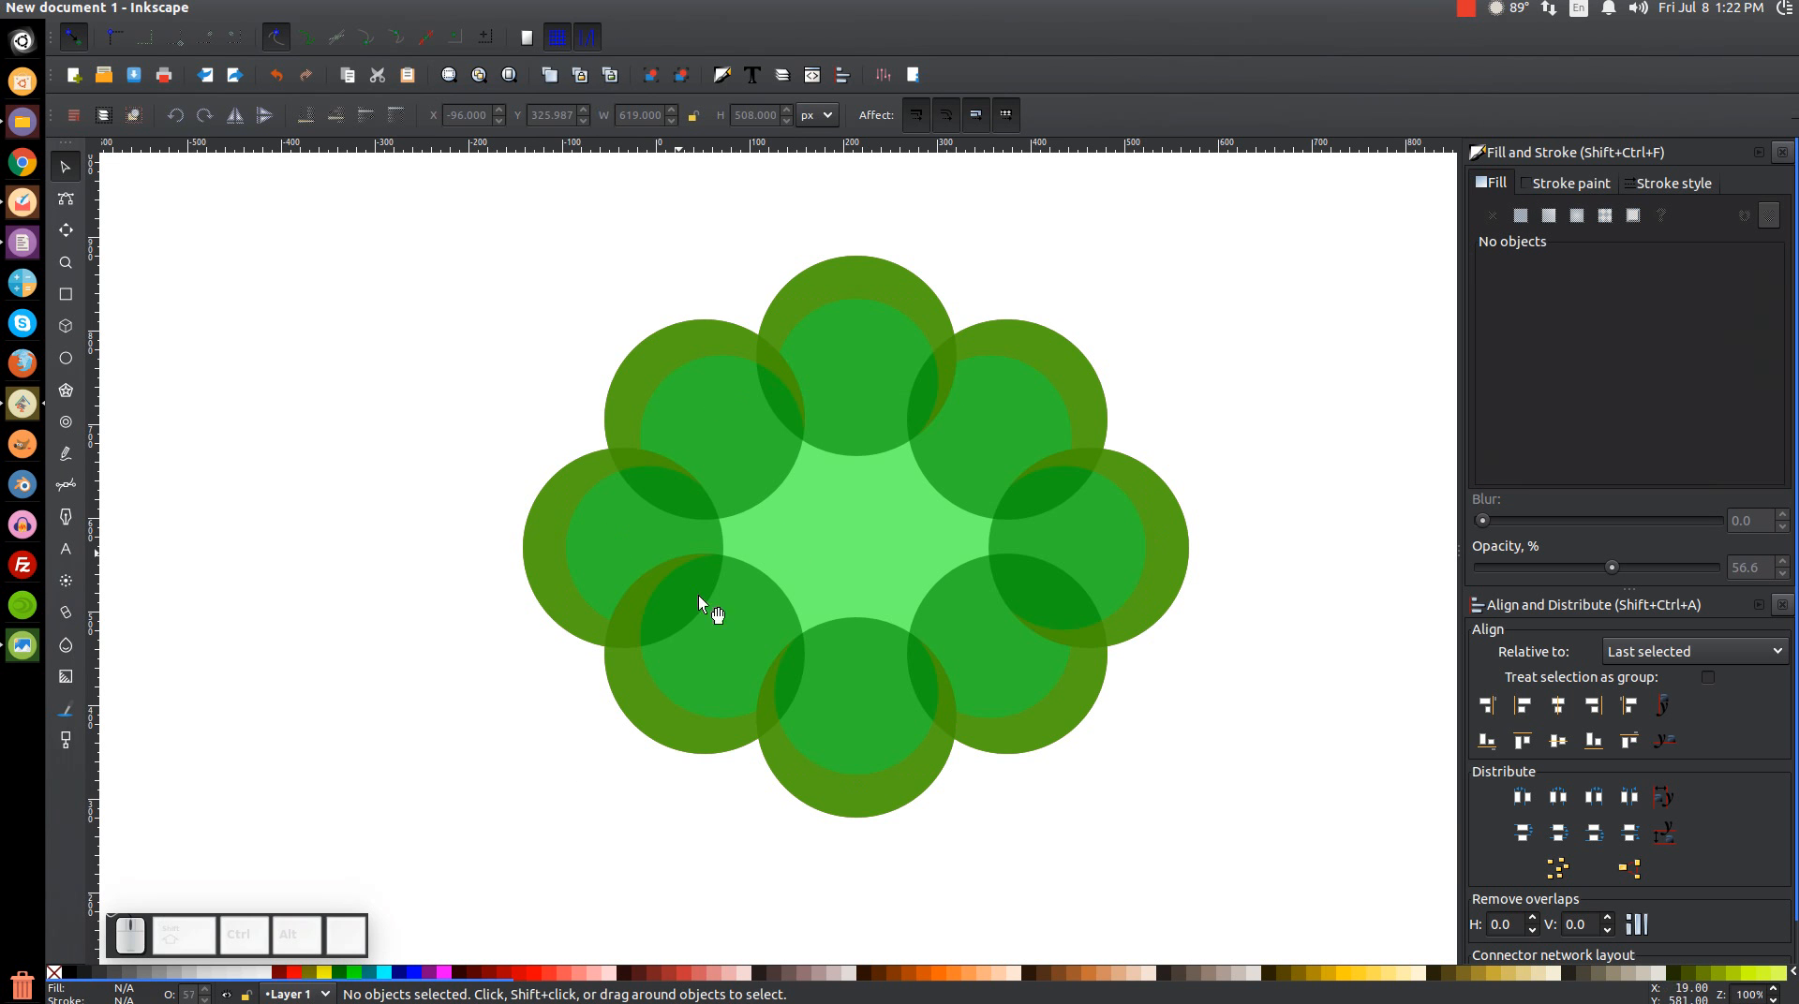
Check the solid green silhouette by moving it off the drawing and undoing that, and lower it beneath all the other shapes
left_click_drag(914, 547, 261, 365)
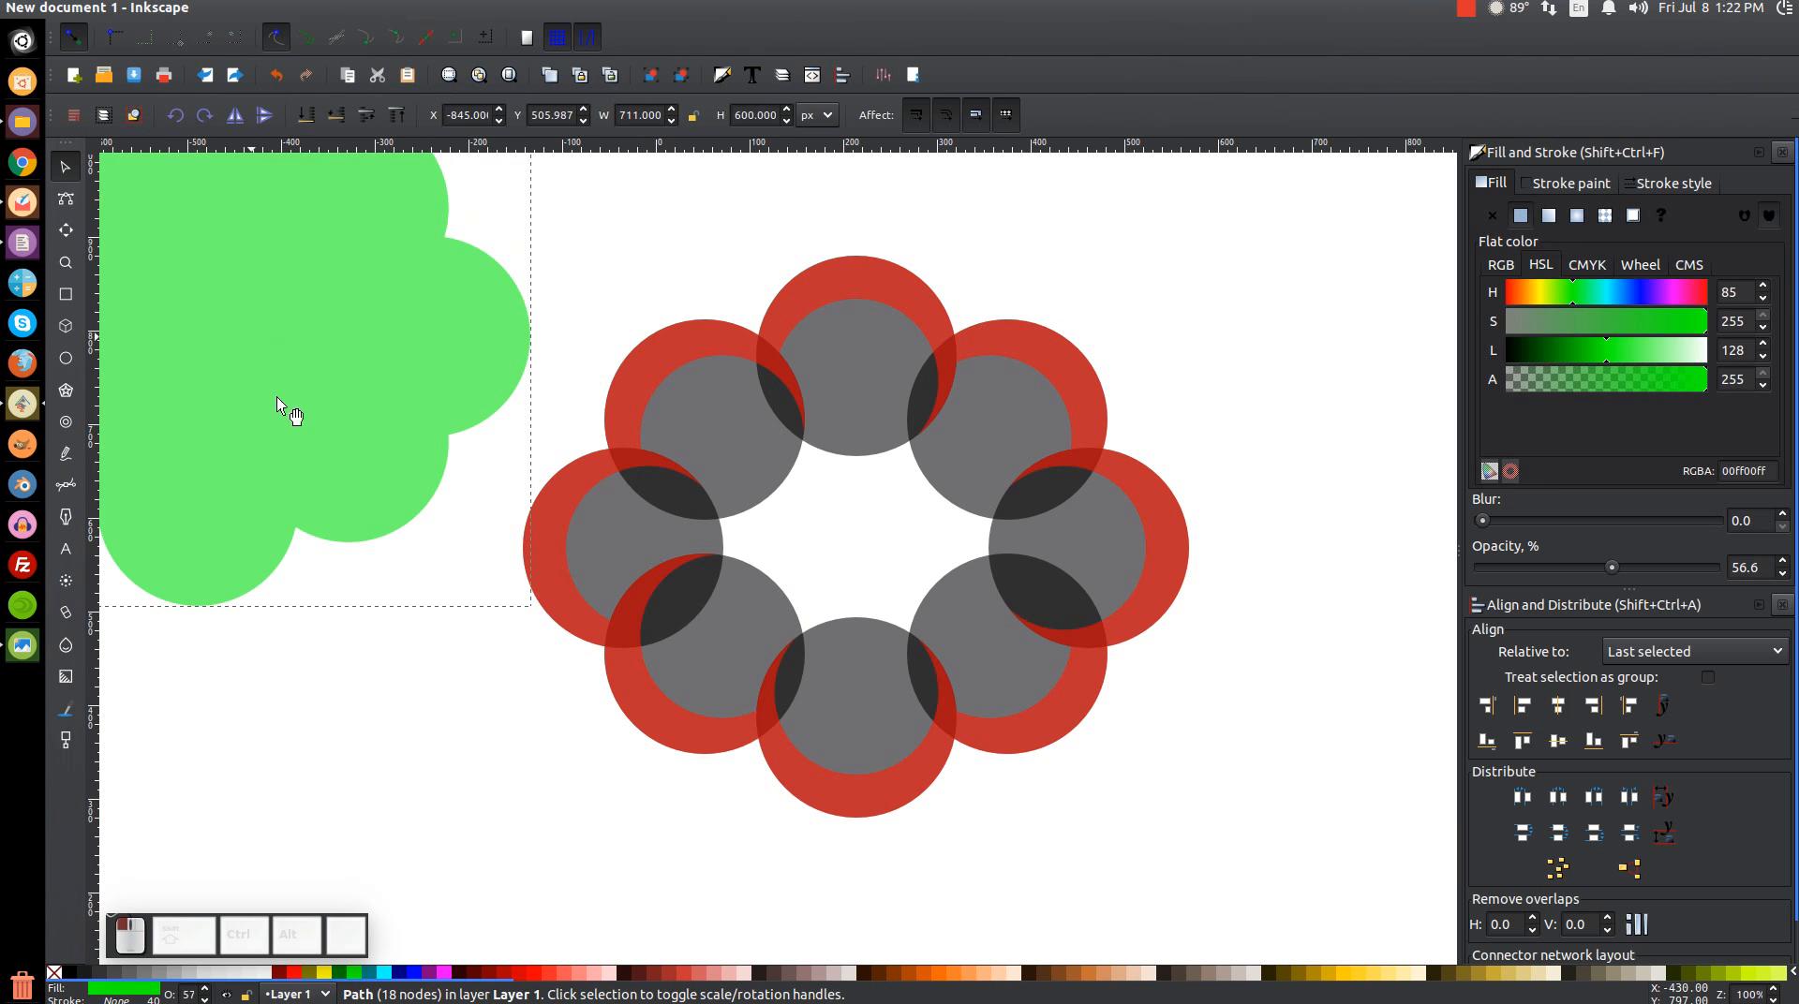
key("ctrl+z")
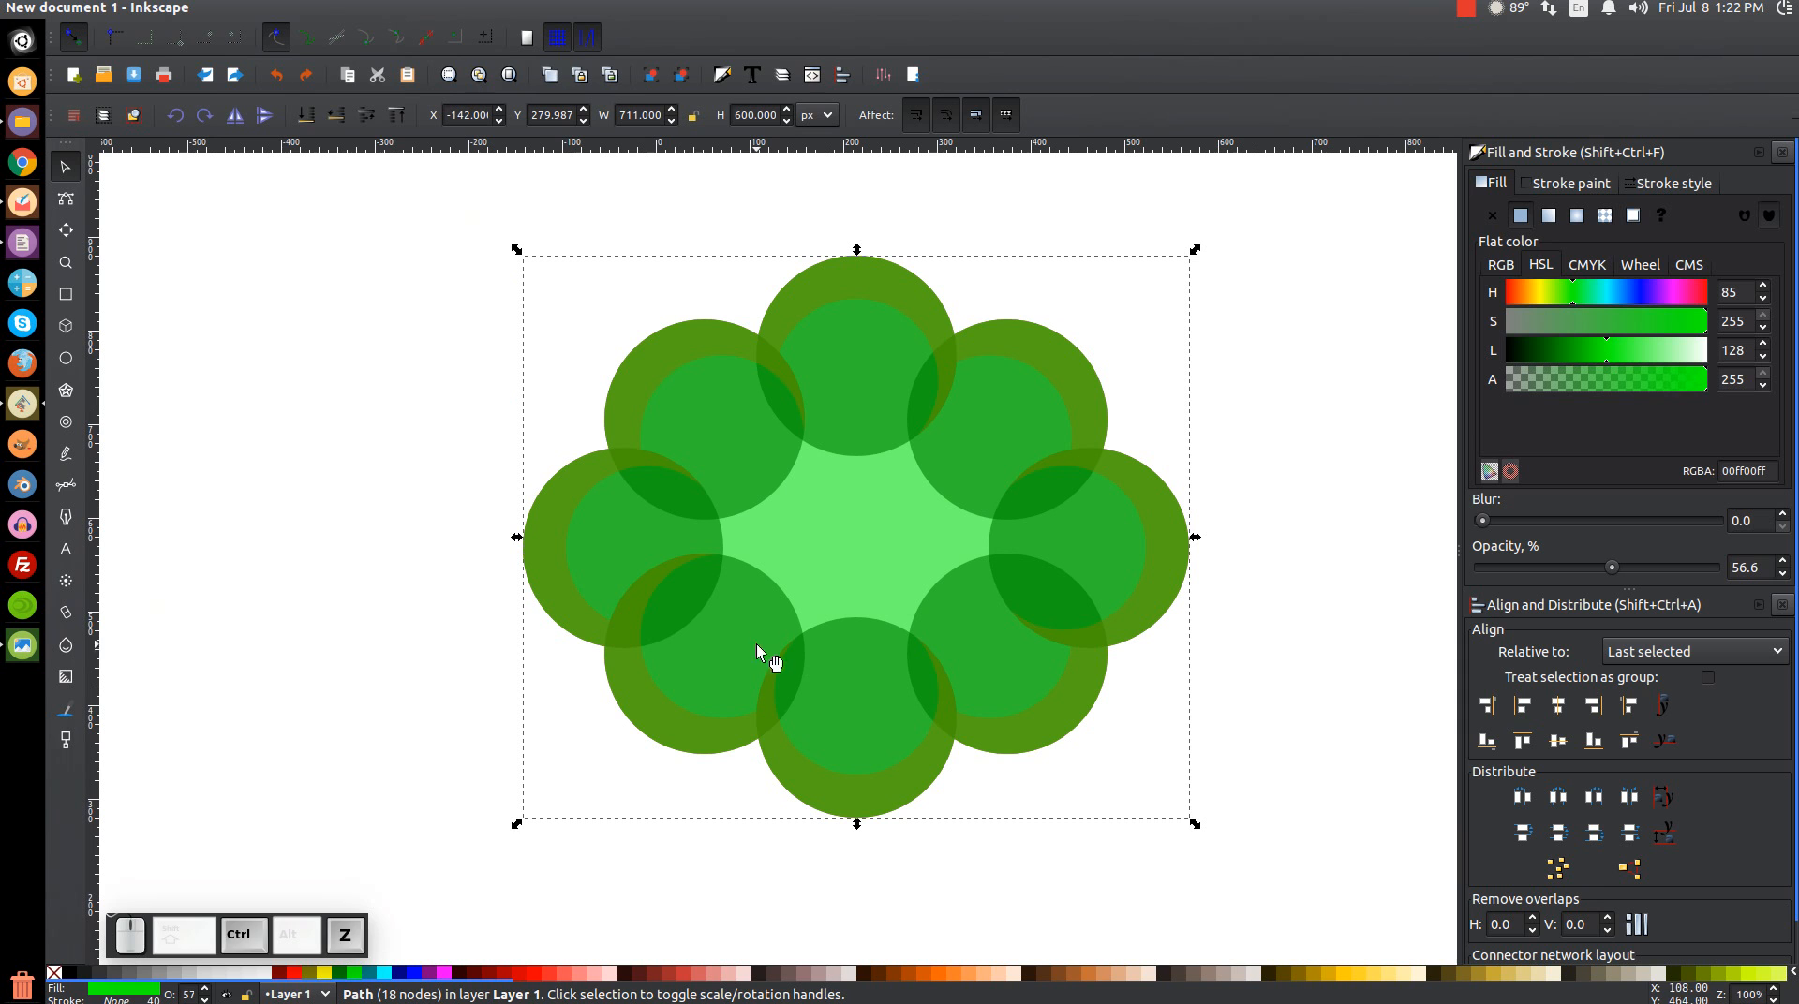
left_click(305, 124)
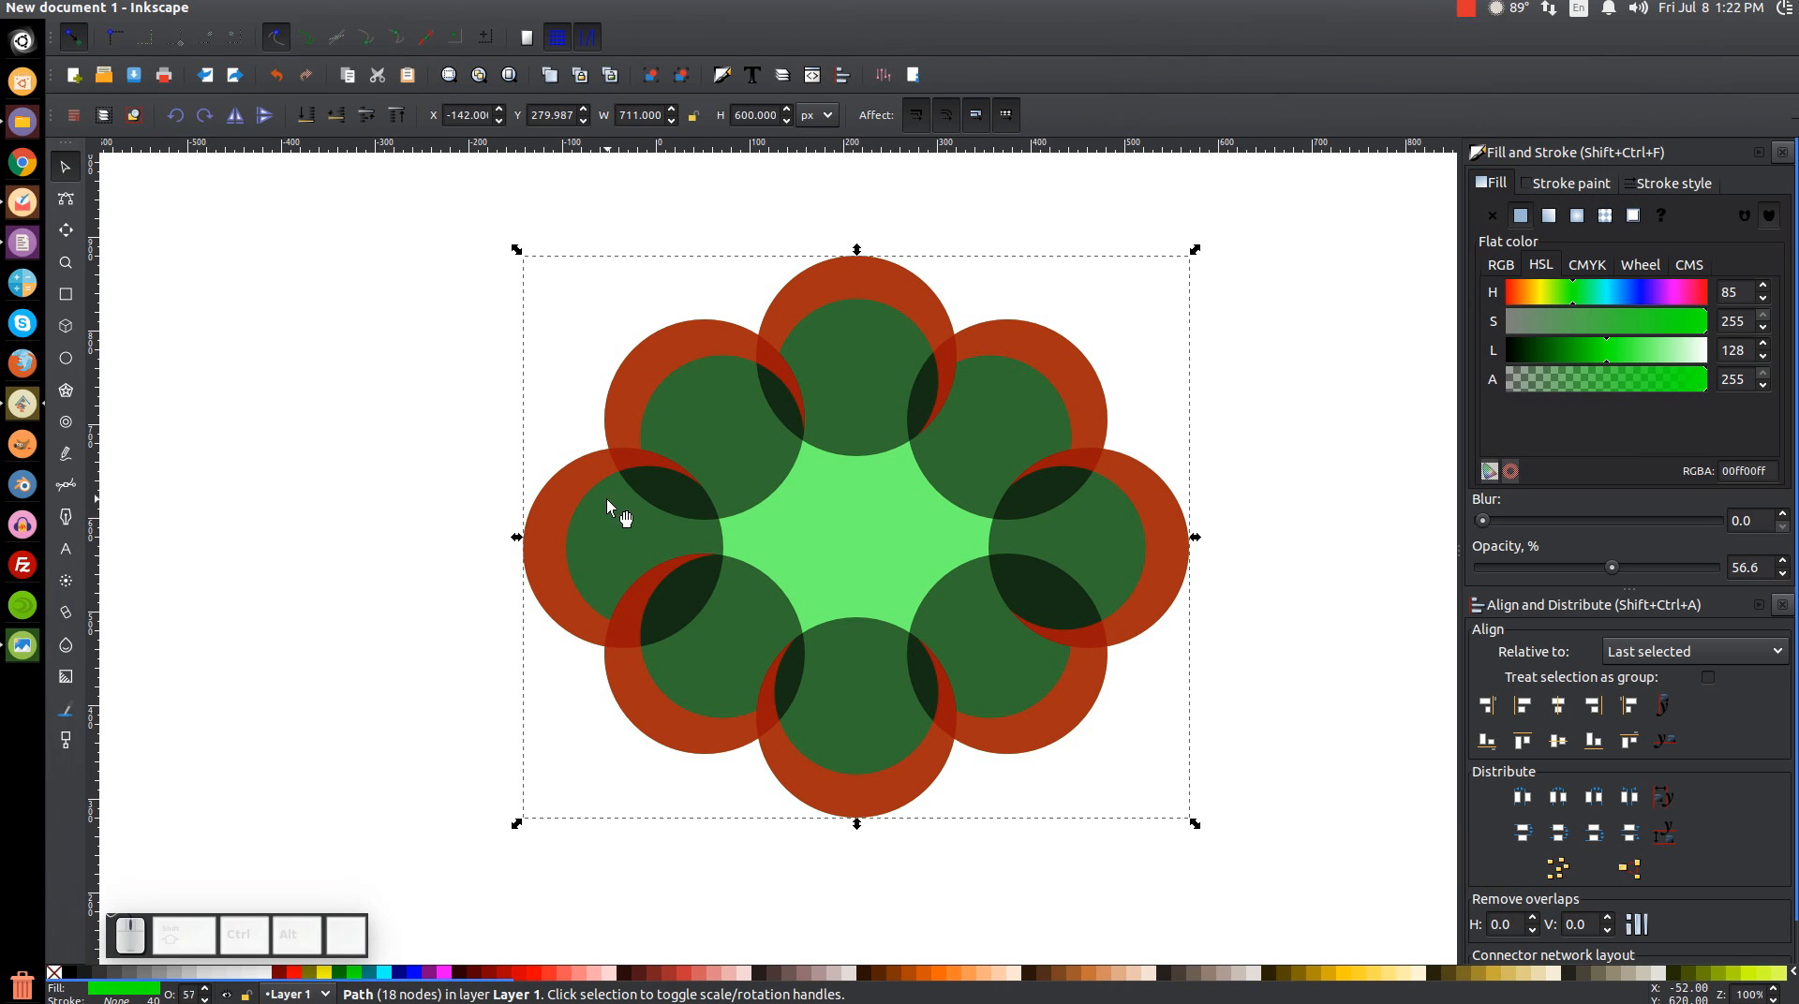
Duplicate the leftmost circle of the ring, fill the copy blue and enlarge it proportionally to about 259 px wide
left_click(624, 529)
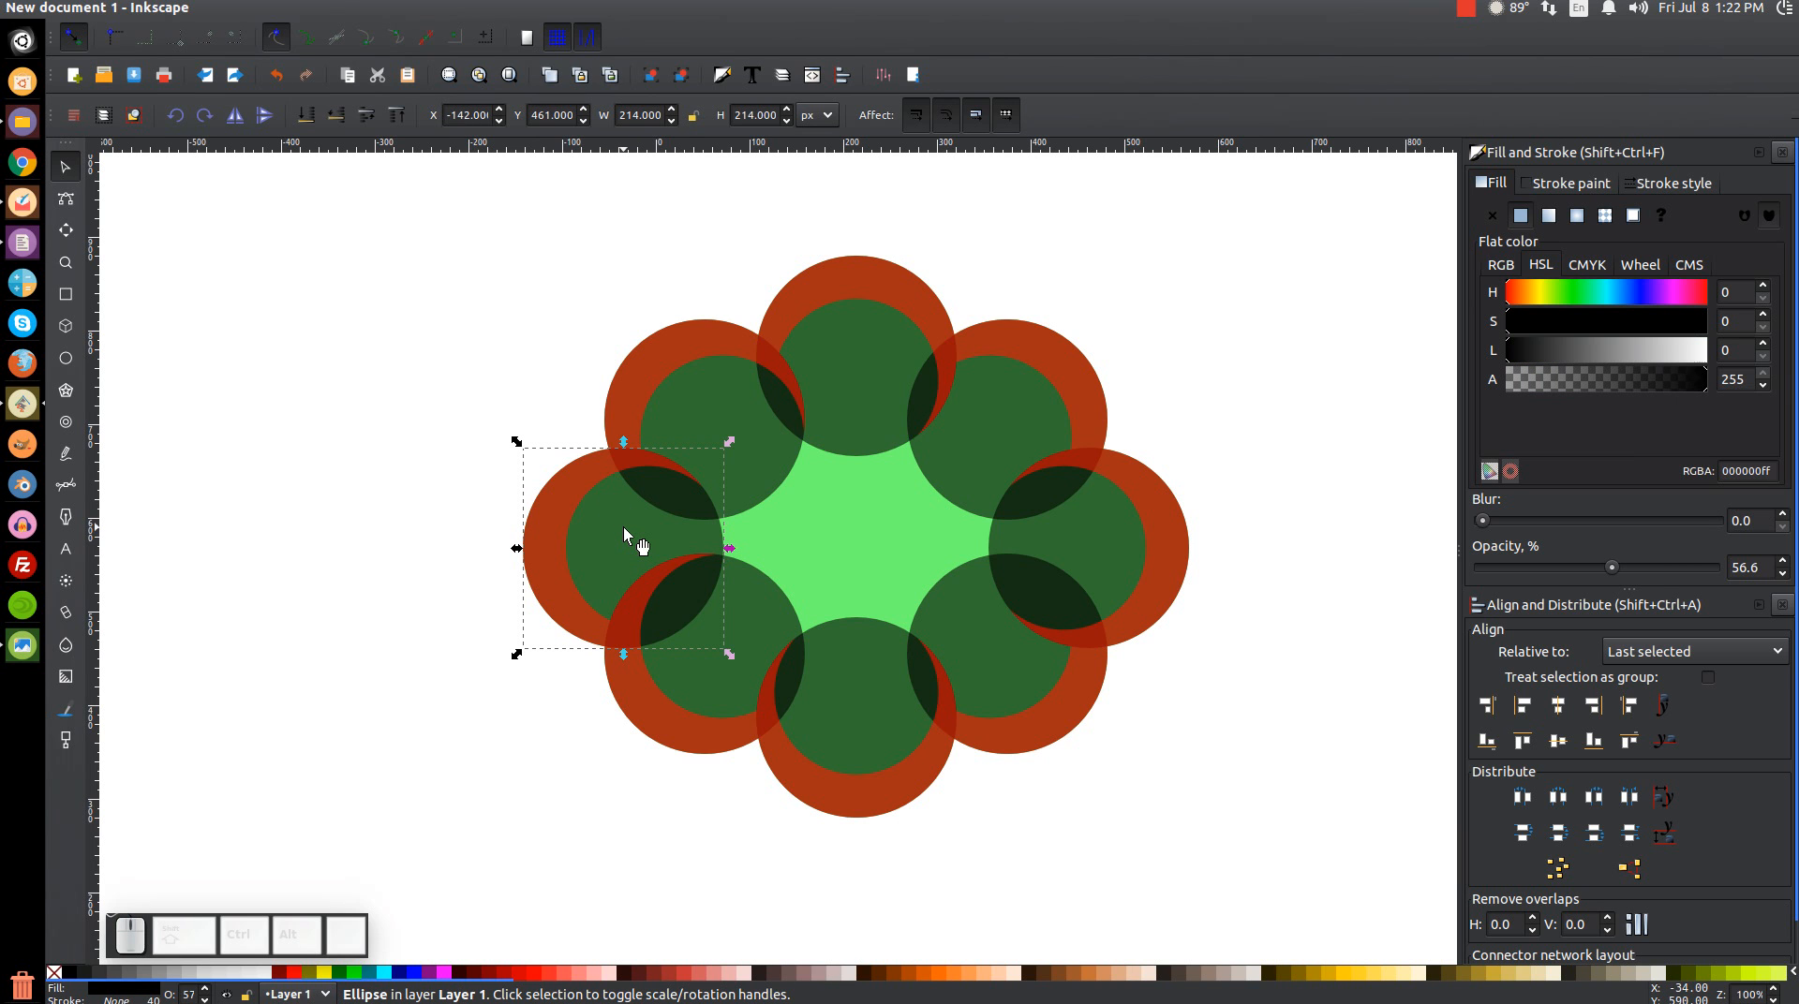
right_click(624, 532)
left_click(704, 681)
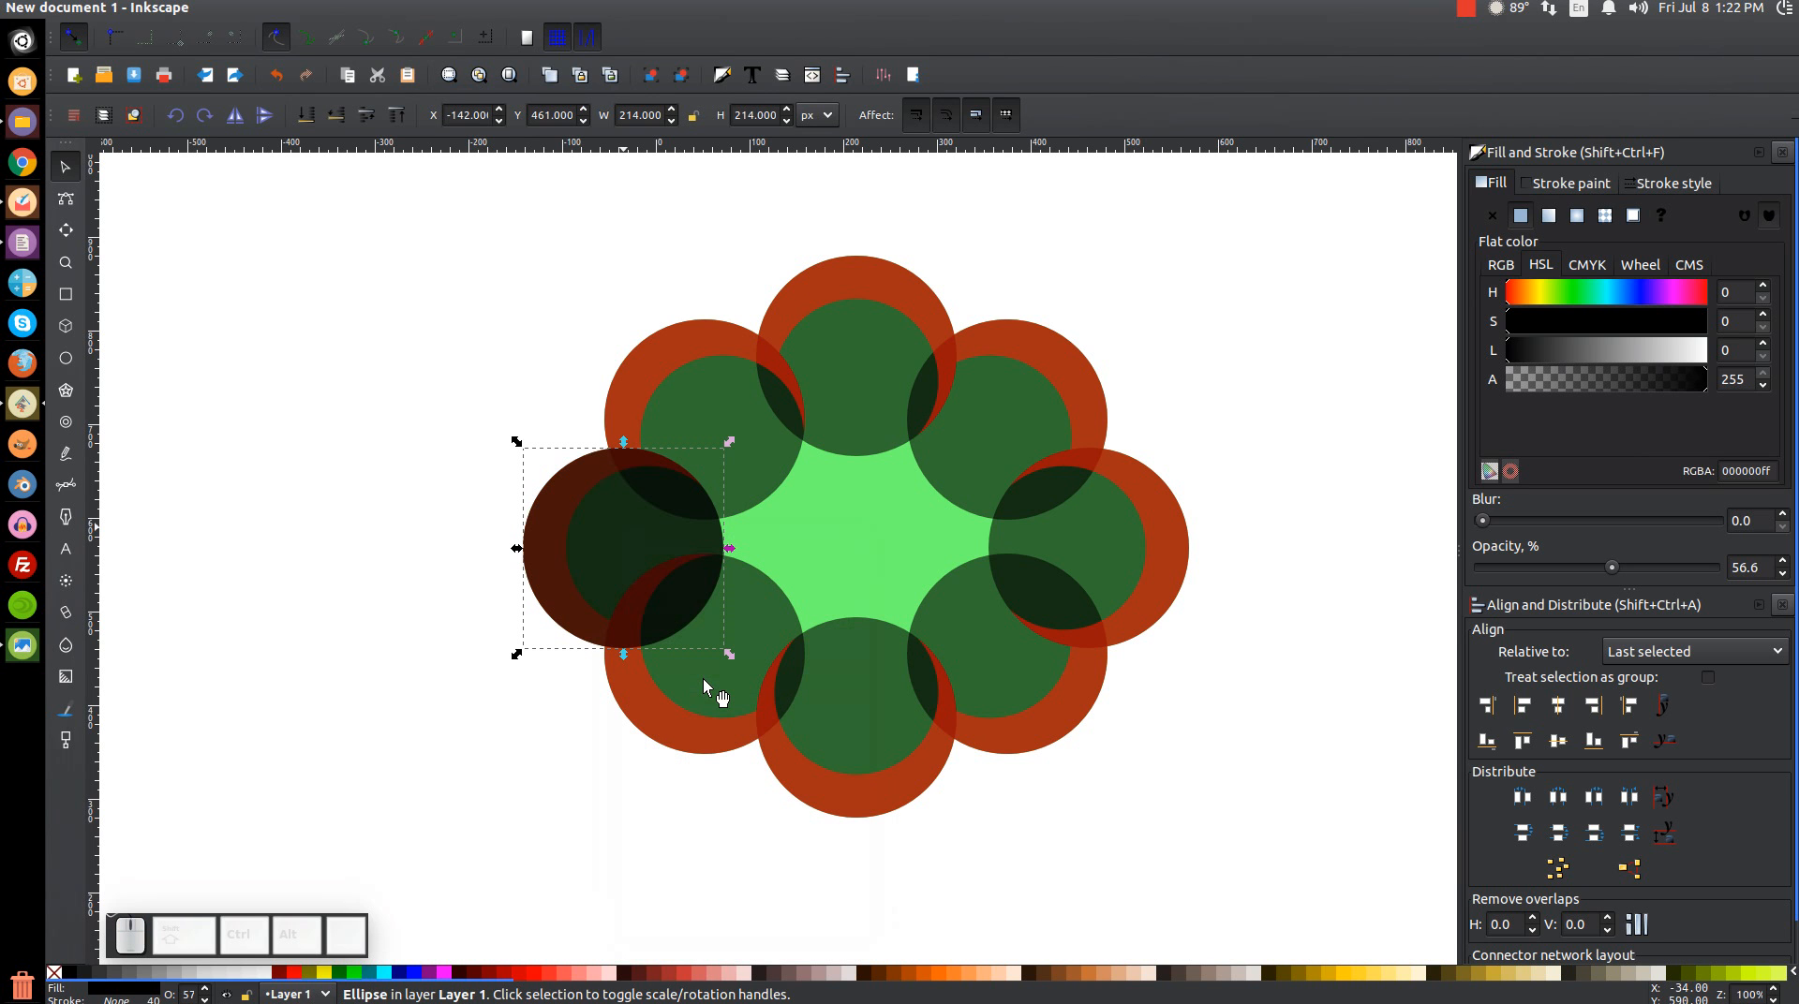
left_click(412, 973)
key("ctrl")
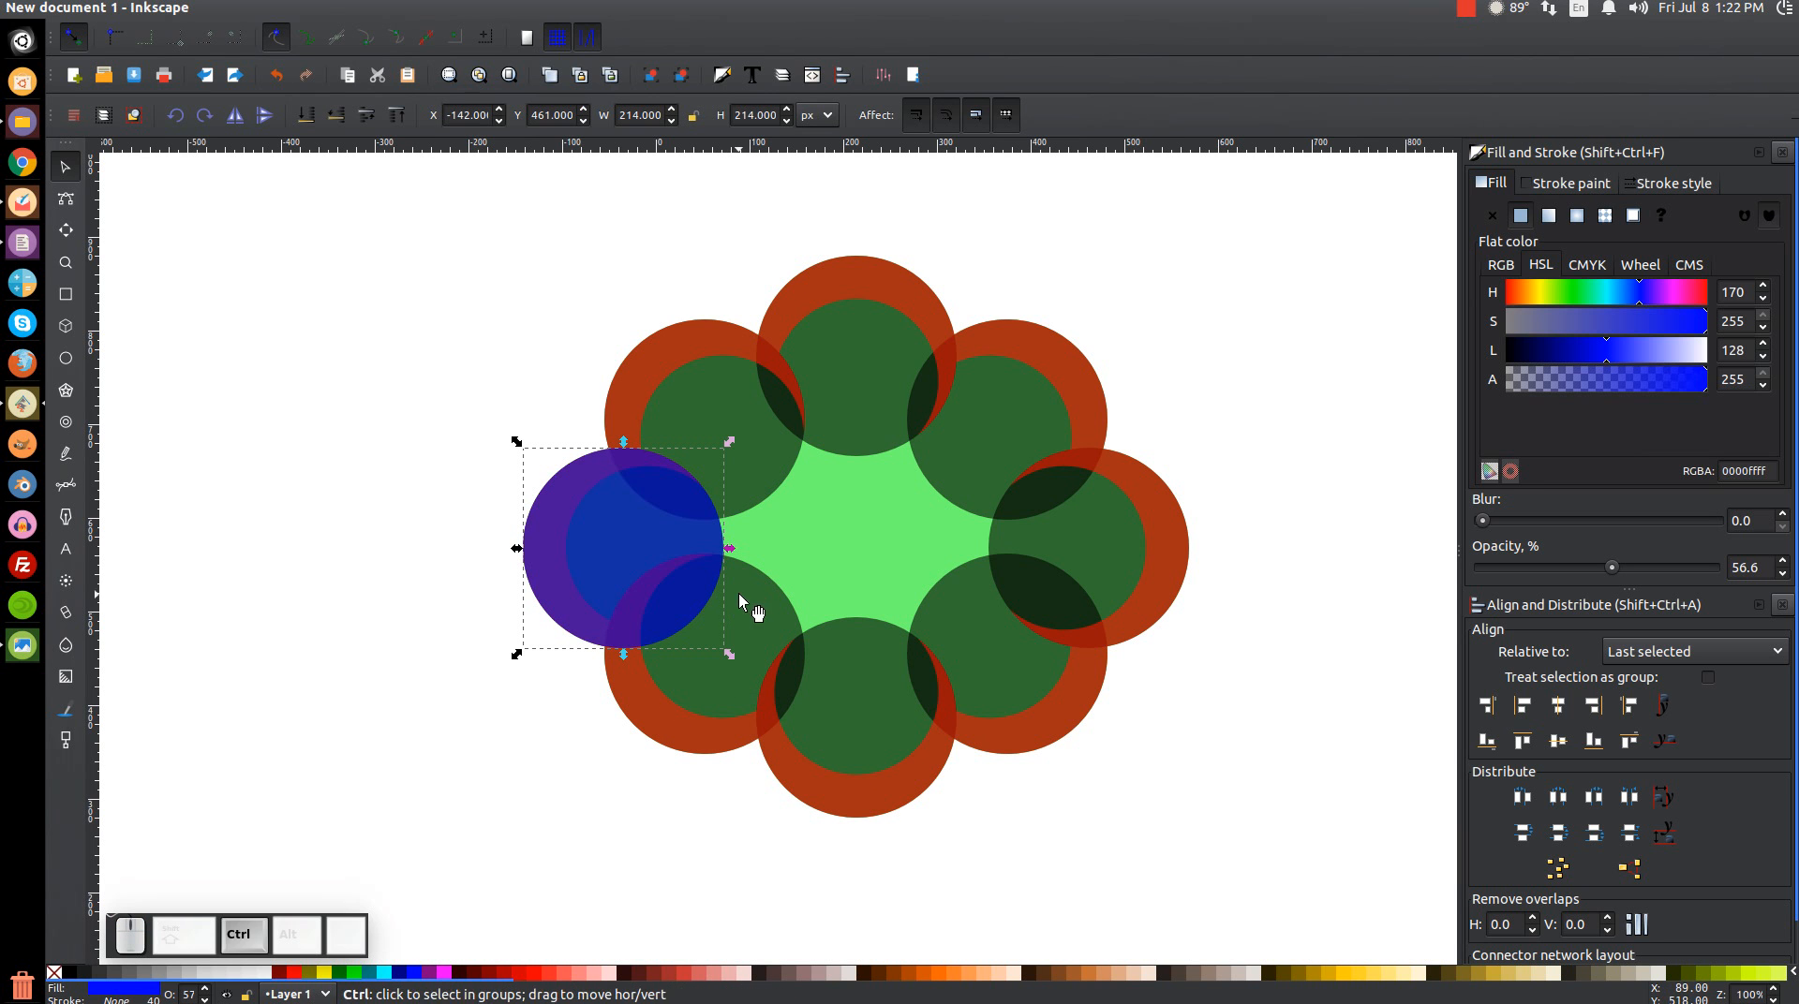
left_click_drag(729, 552, 770, 554)
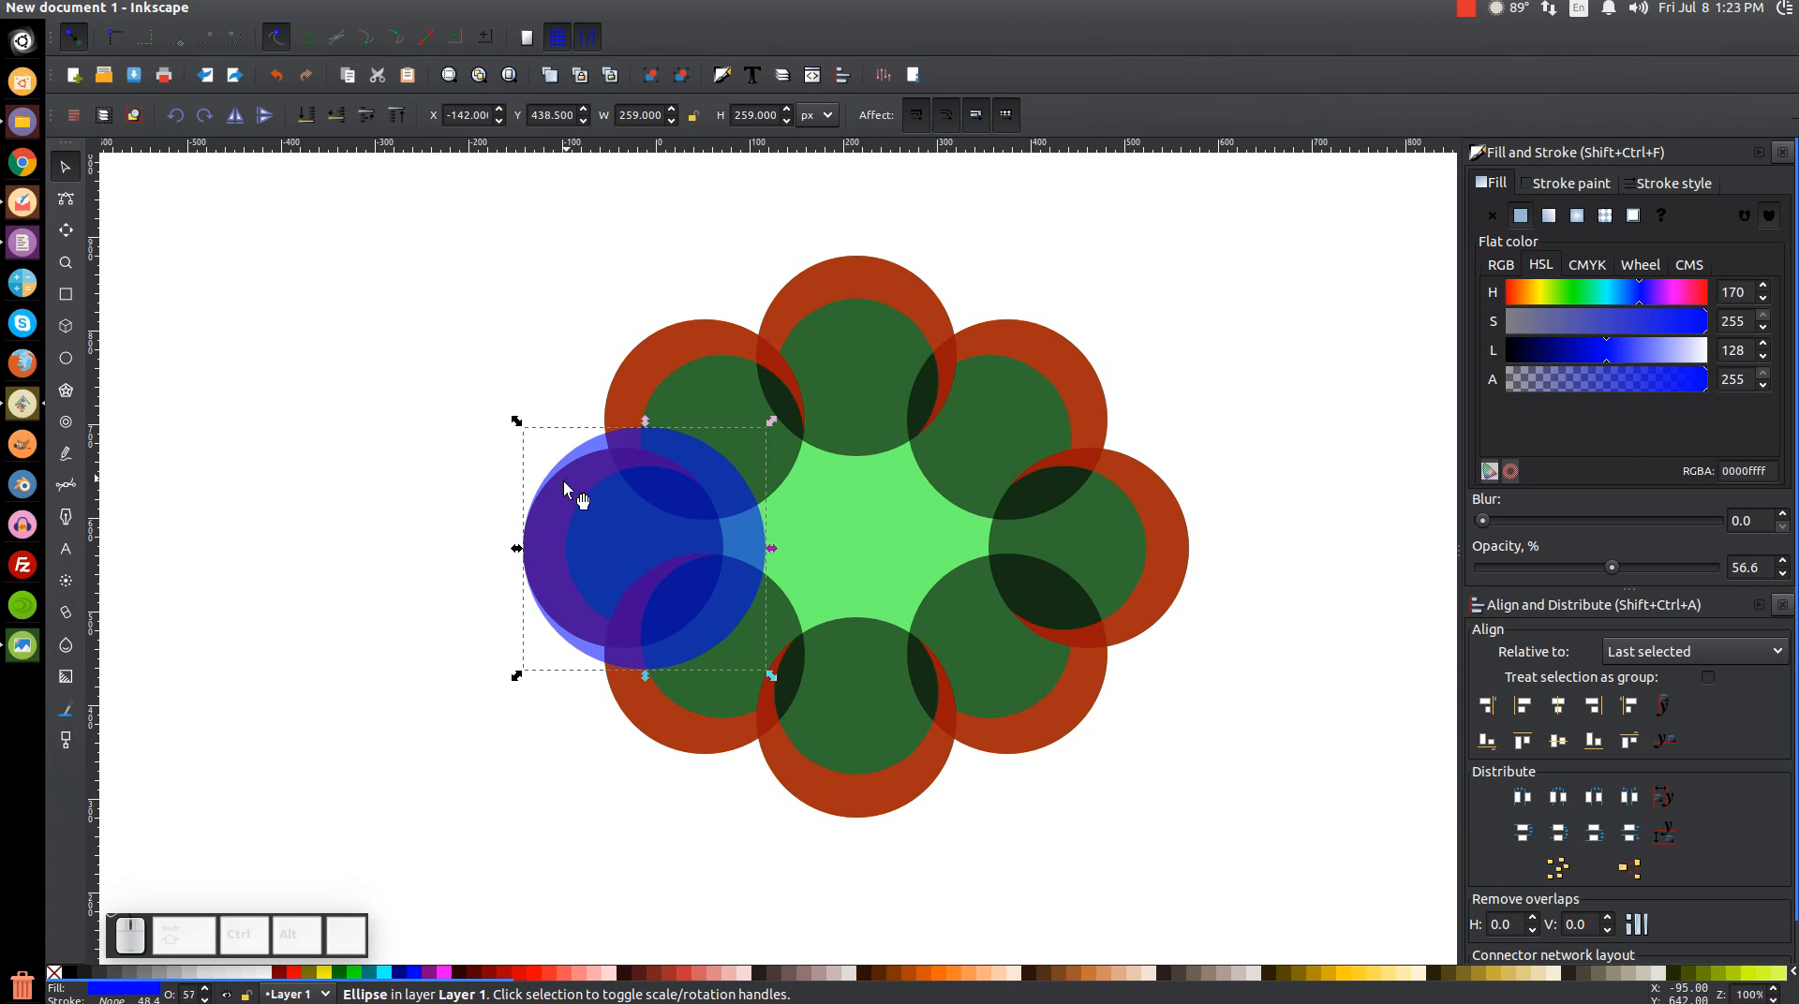
Position the blue circle over the inner part of the leftmost circle, its edge meeting the tip of the red crescent
left_click_drag(553, 547, 670, 565)
left_click_drag(741, 468, 704, 513)
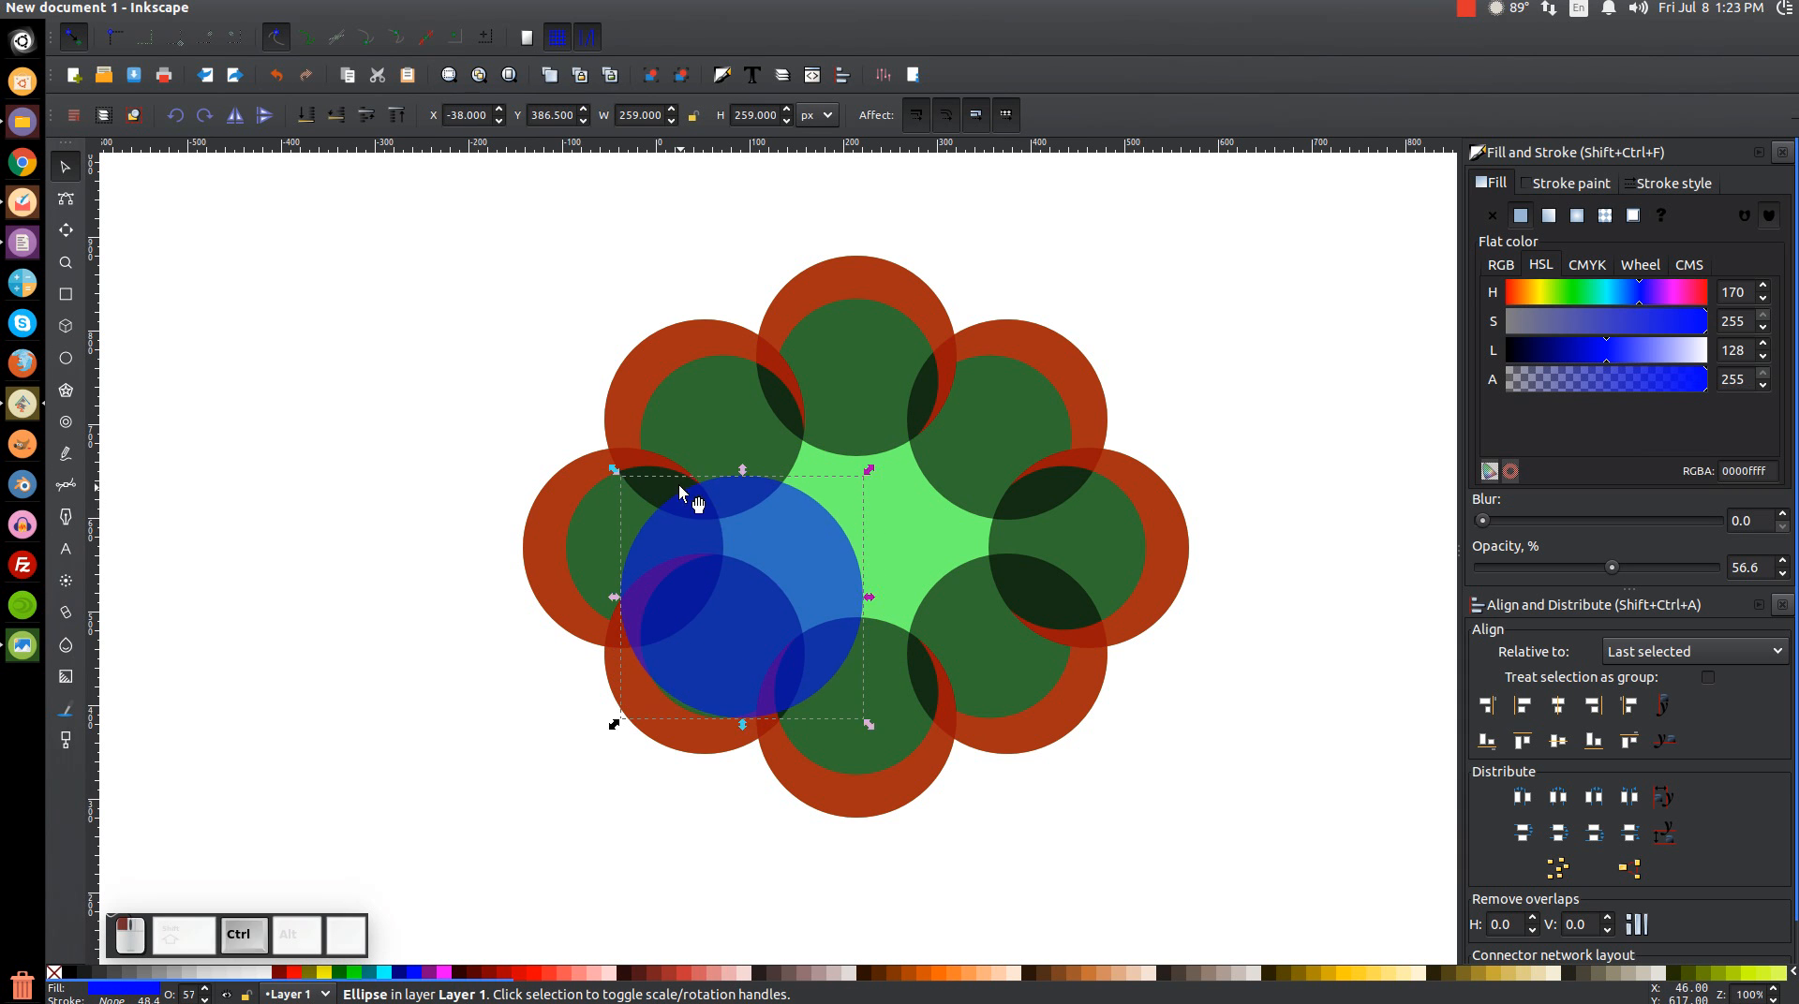
scroll(694, 519, "up", 5)
scroll(766, 571, "up", 1)
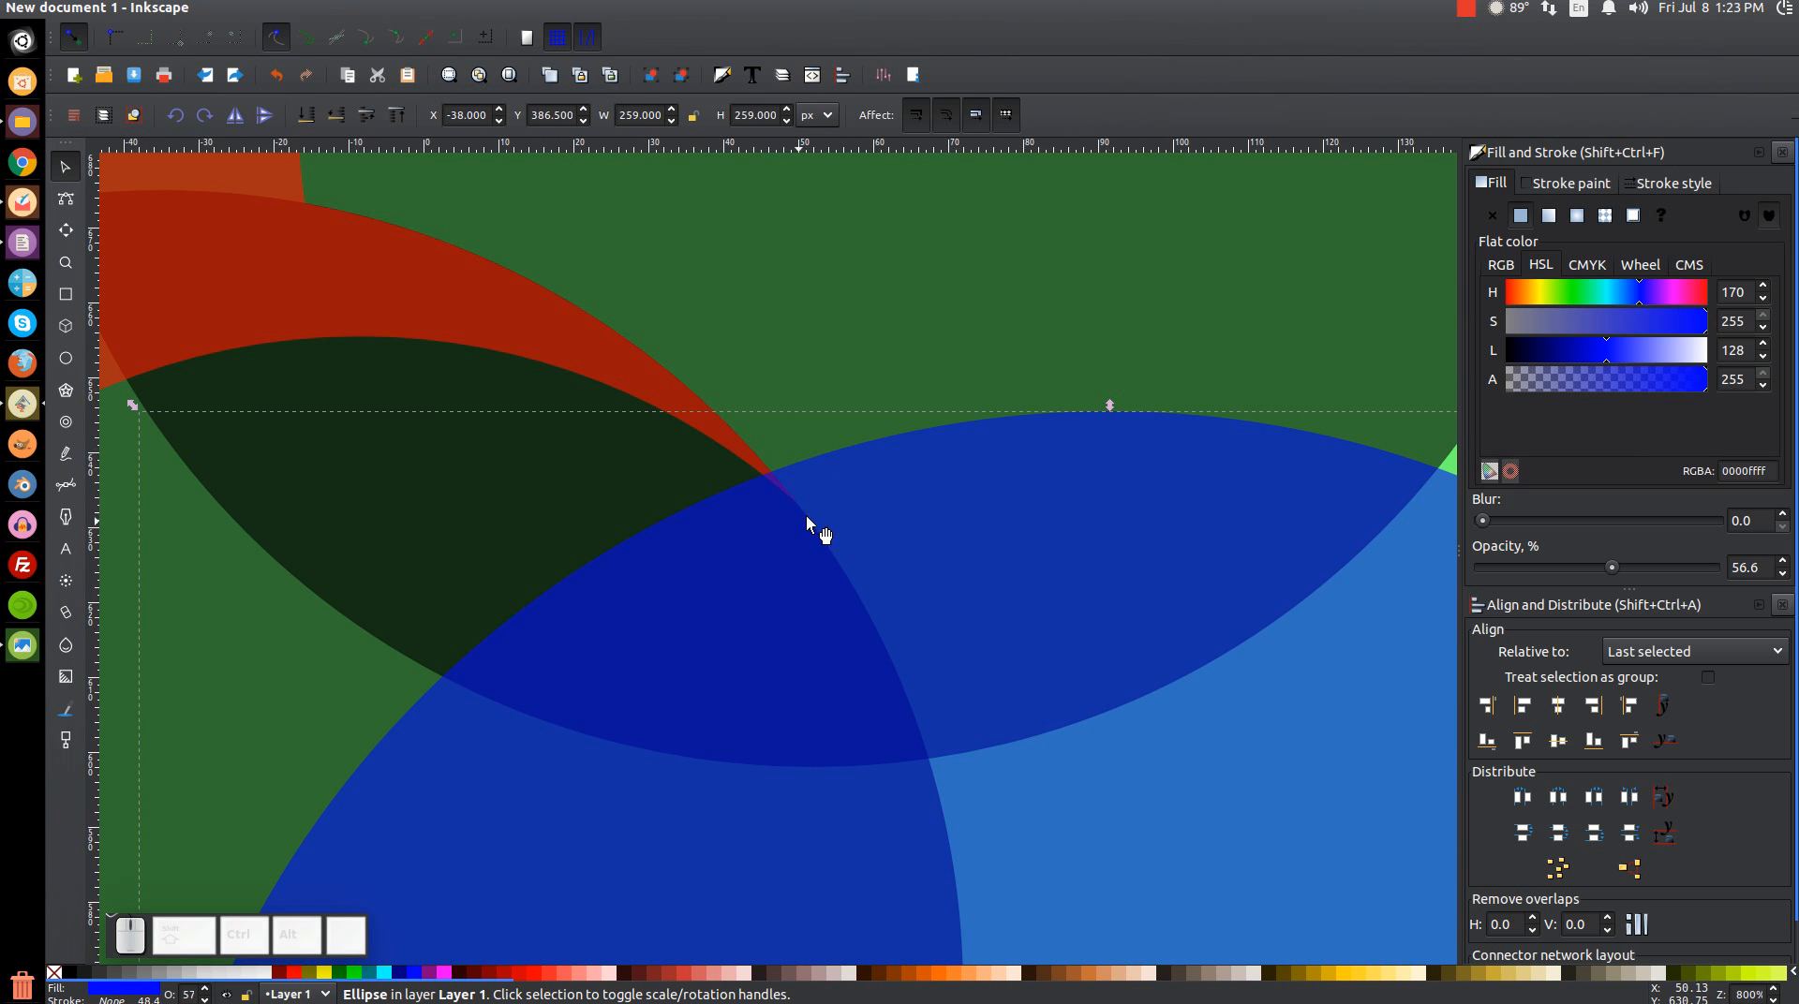
scroll(829, 581, "down", 5)
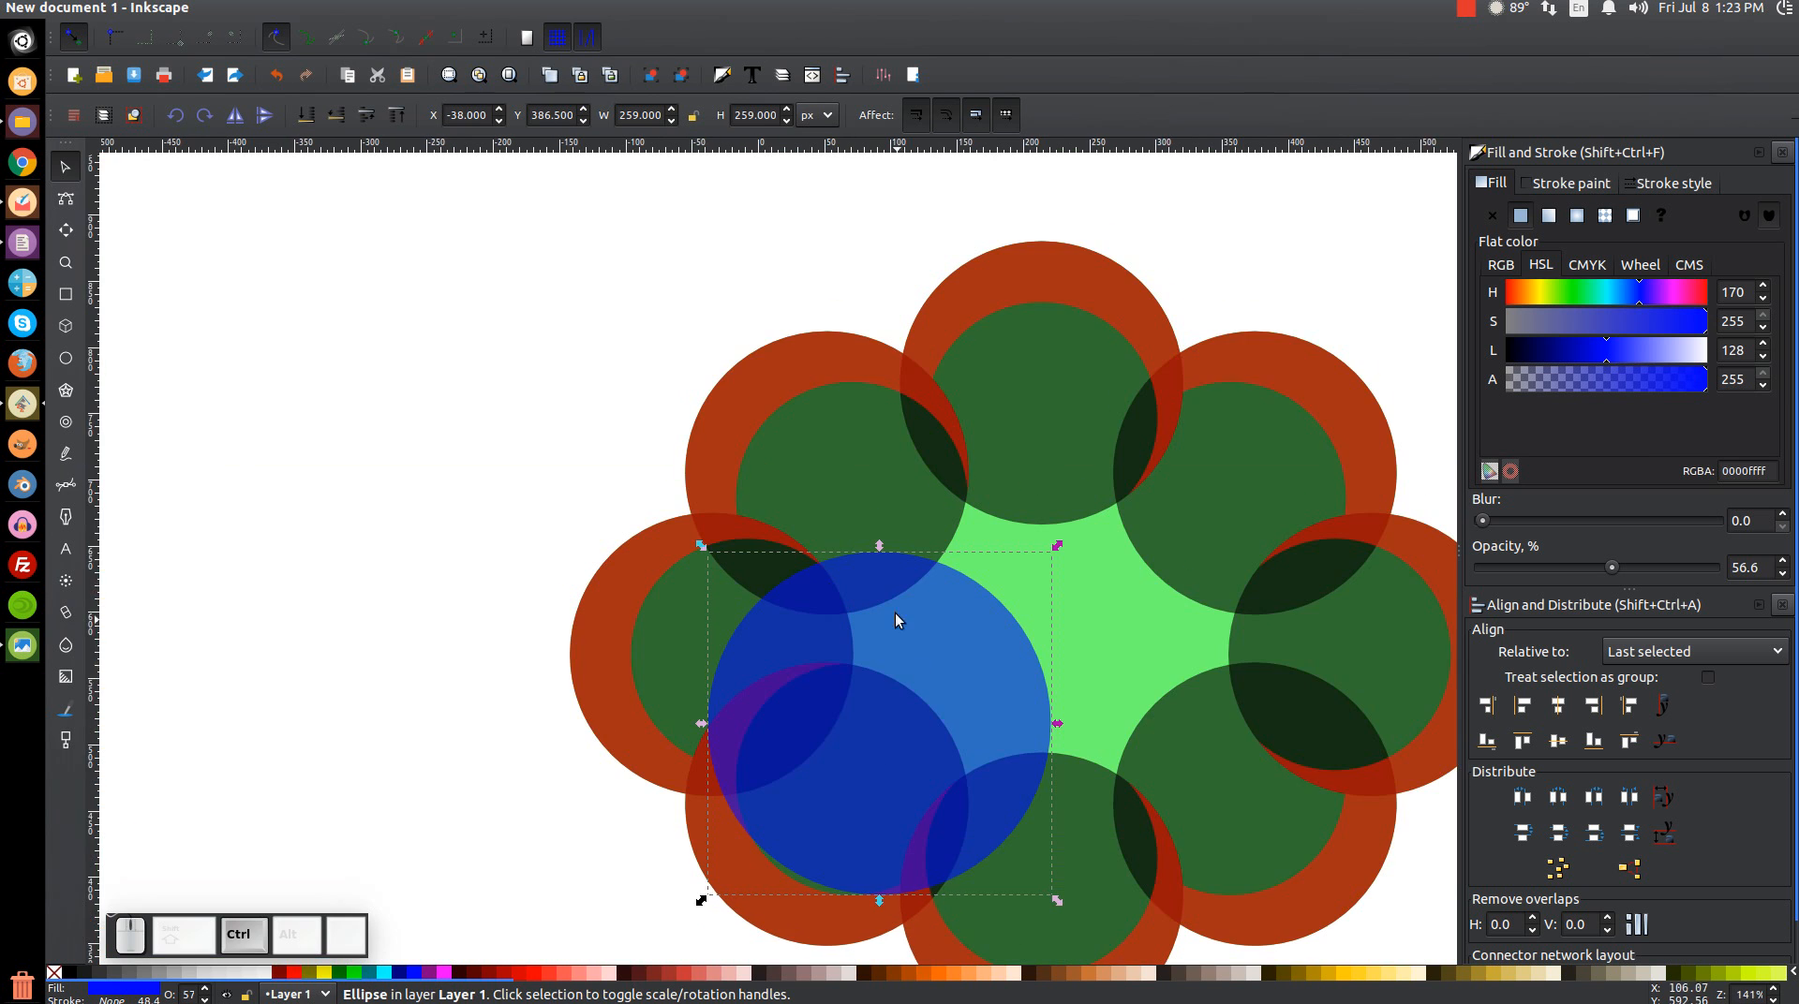
left_click_drag(728, 514, 532, 437)
key("ctrl+z")
left_click_drag(826, 601, 836, 609)
Subtract a duplicate of the blue circle from the leftmost circle with Difference, and move the remaining blue circle out of the way
right_click(894, 556)
left_click(960, 705)
key("shift")
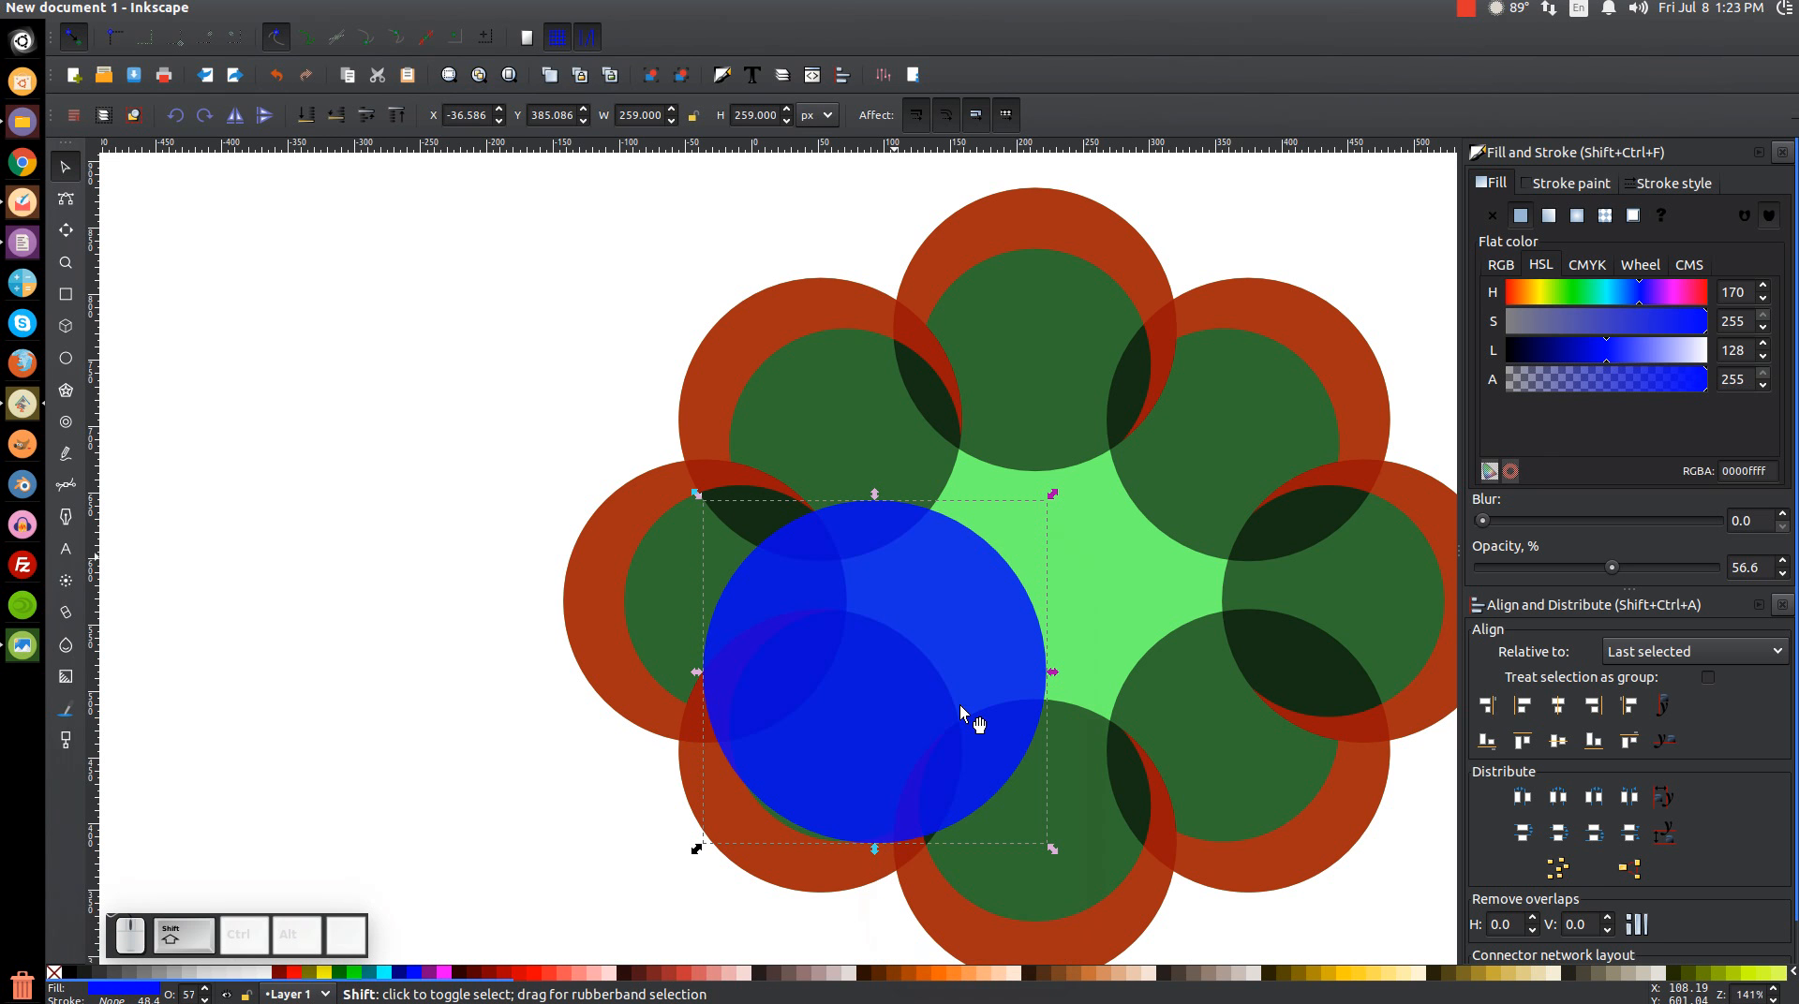
left_click(689, 569, "shift")
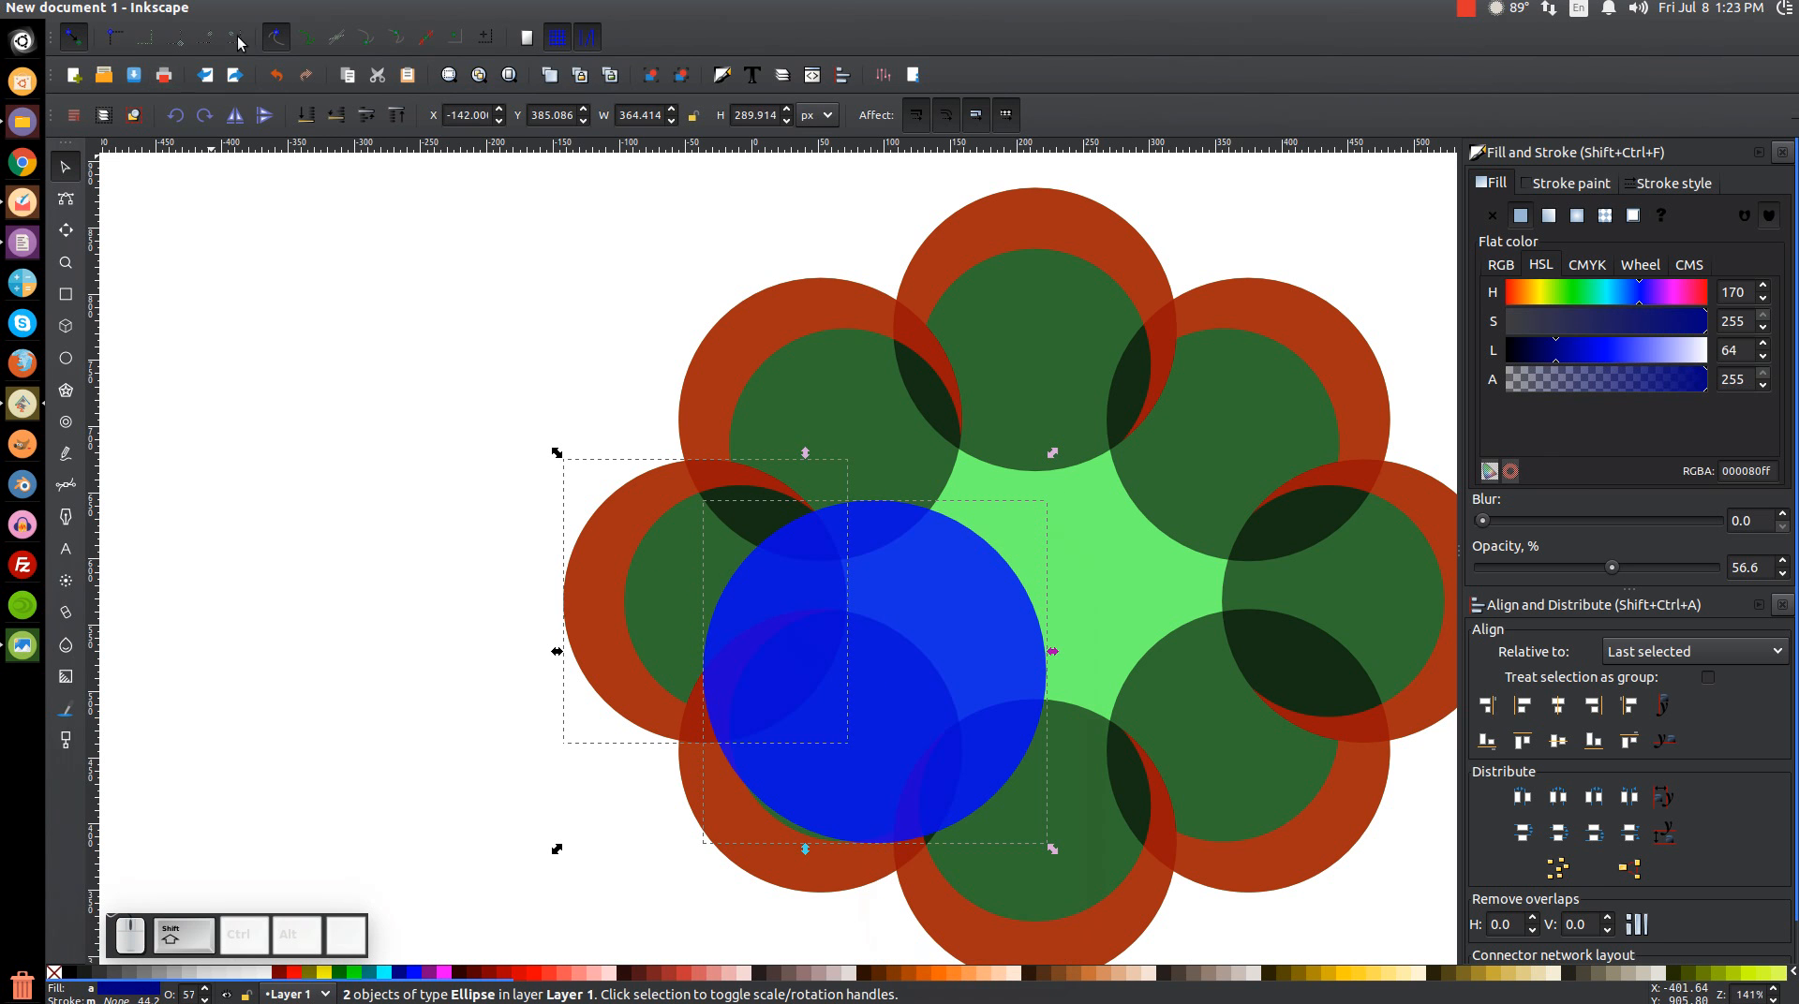
left_click(305, 8)
left_click(382, 241)
left_click_drag(909, 671, 1143, 684)
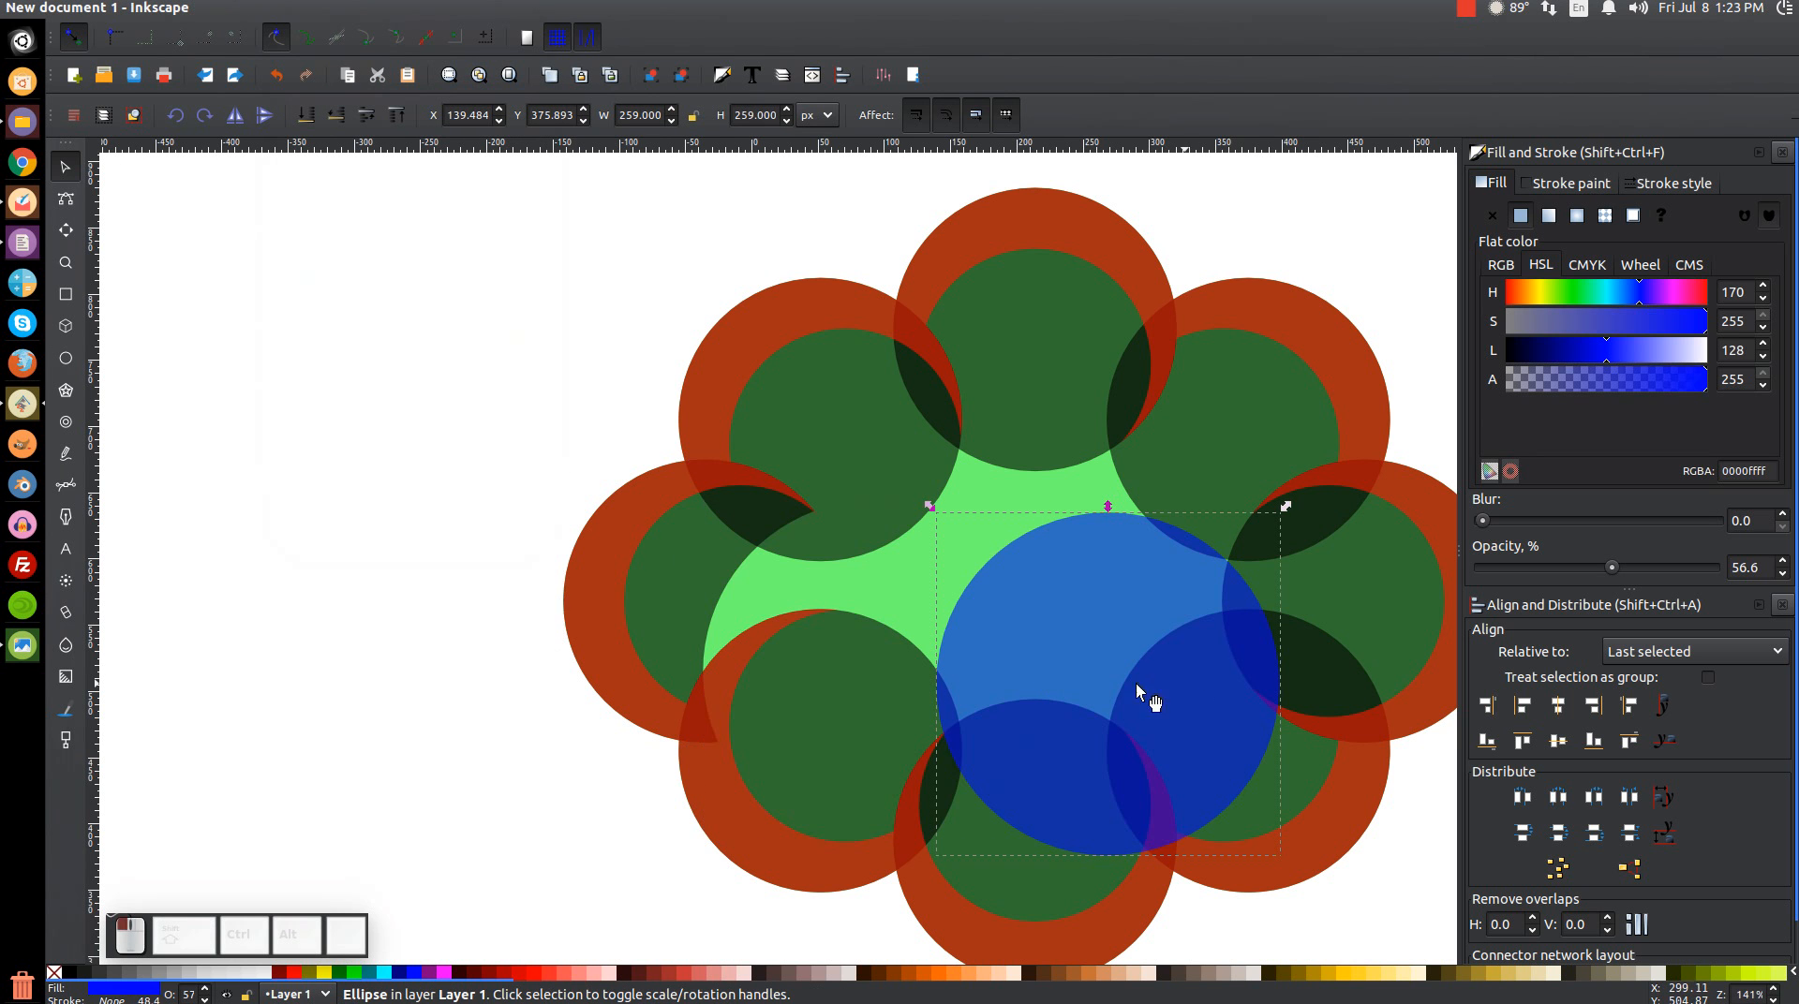
Examine the trimmed leftmost shape by pulling it aside, compare it with the reference image thumbnail.png, and undo the moves
left_click_drag(658, 483, 469, 319)
key("ctrl+z")
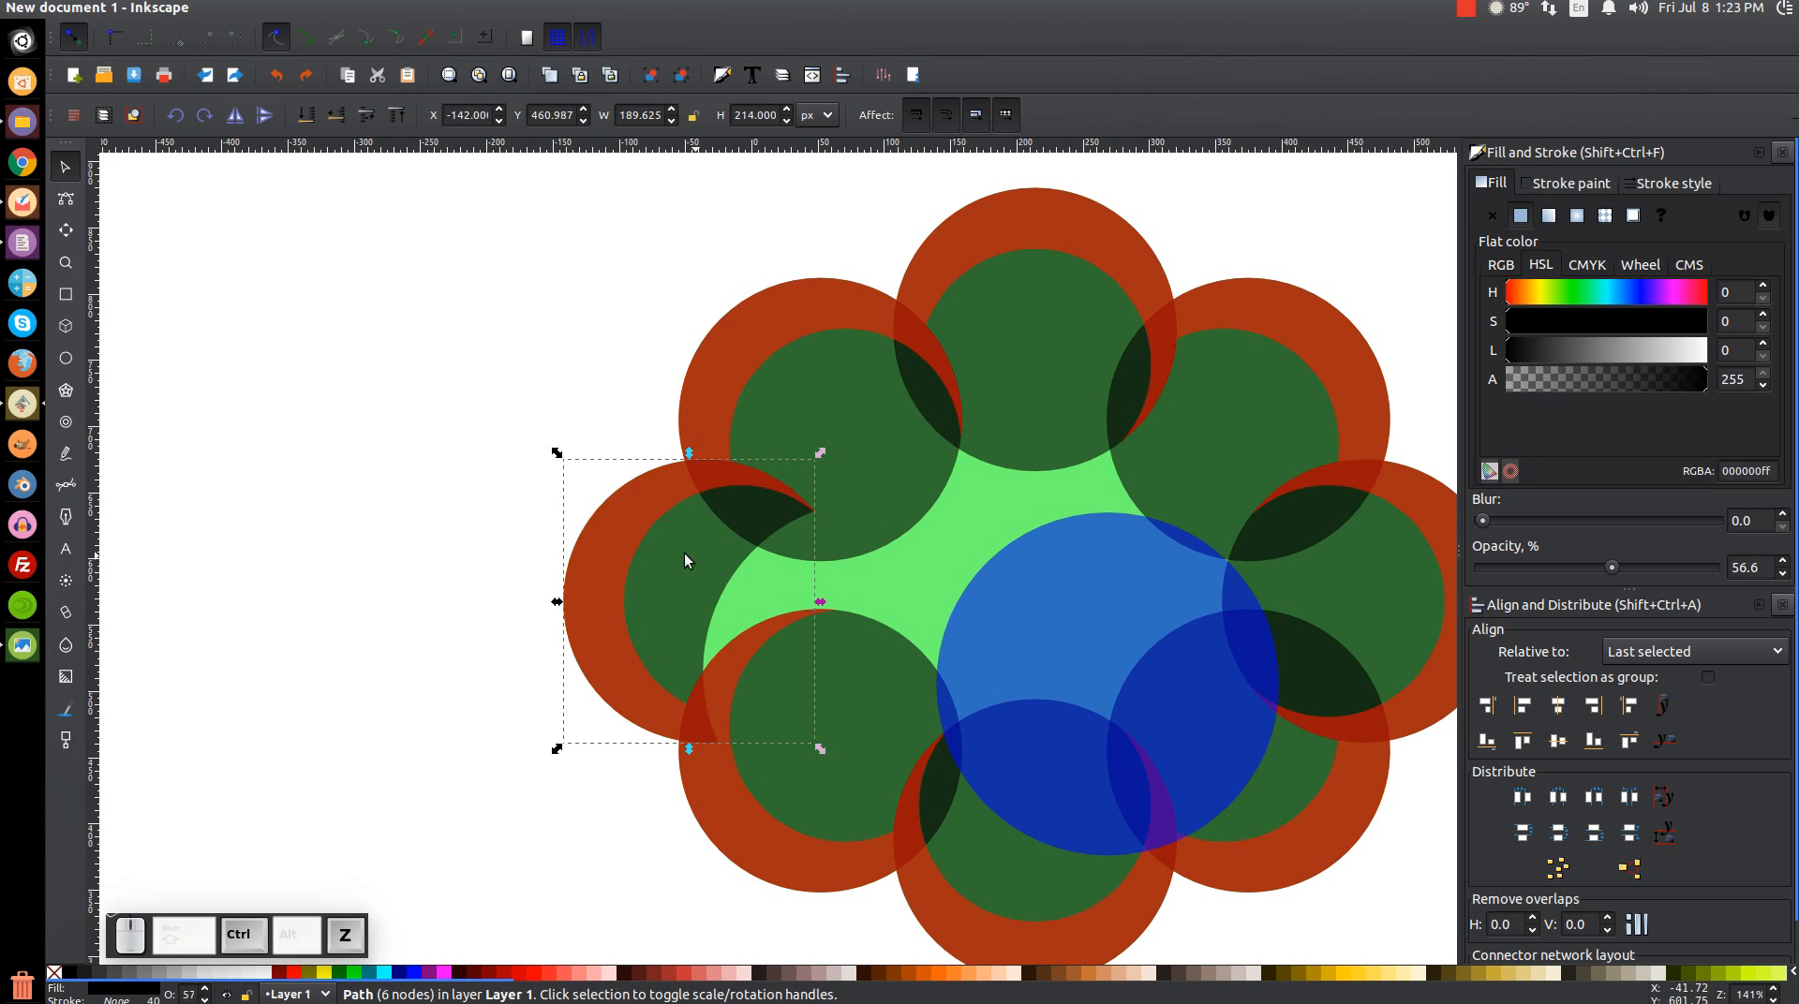
left_click_drag(716, 536, 474, 416)
left_click(17, 644)
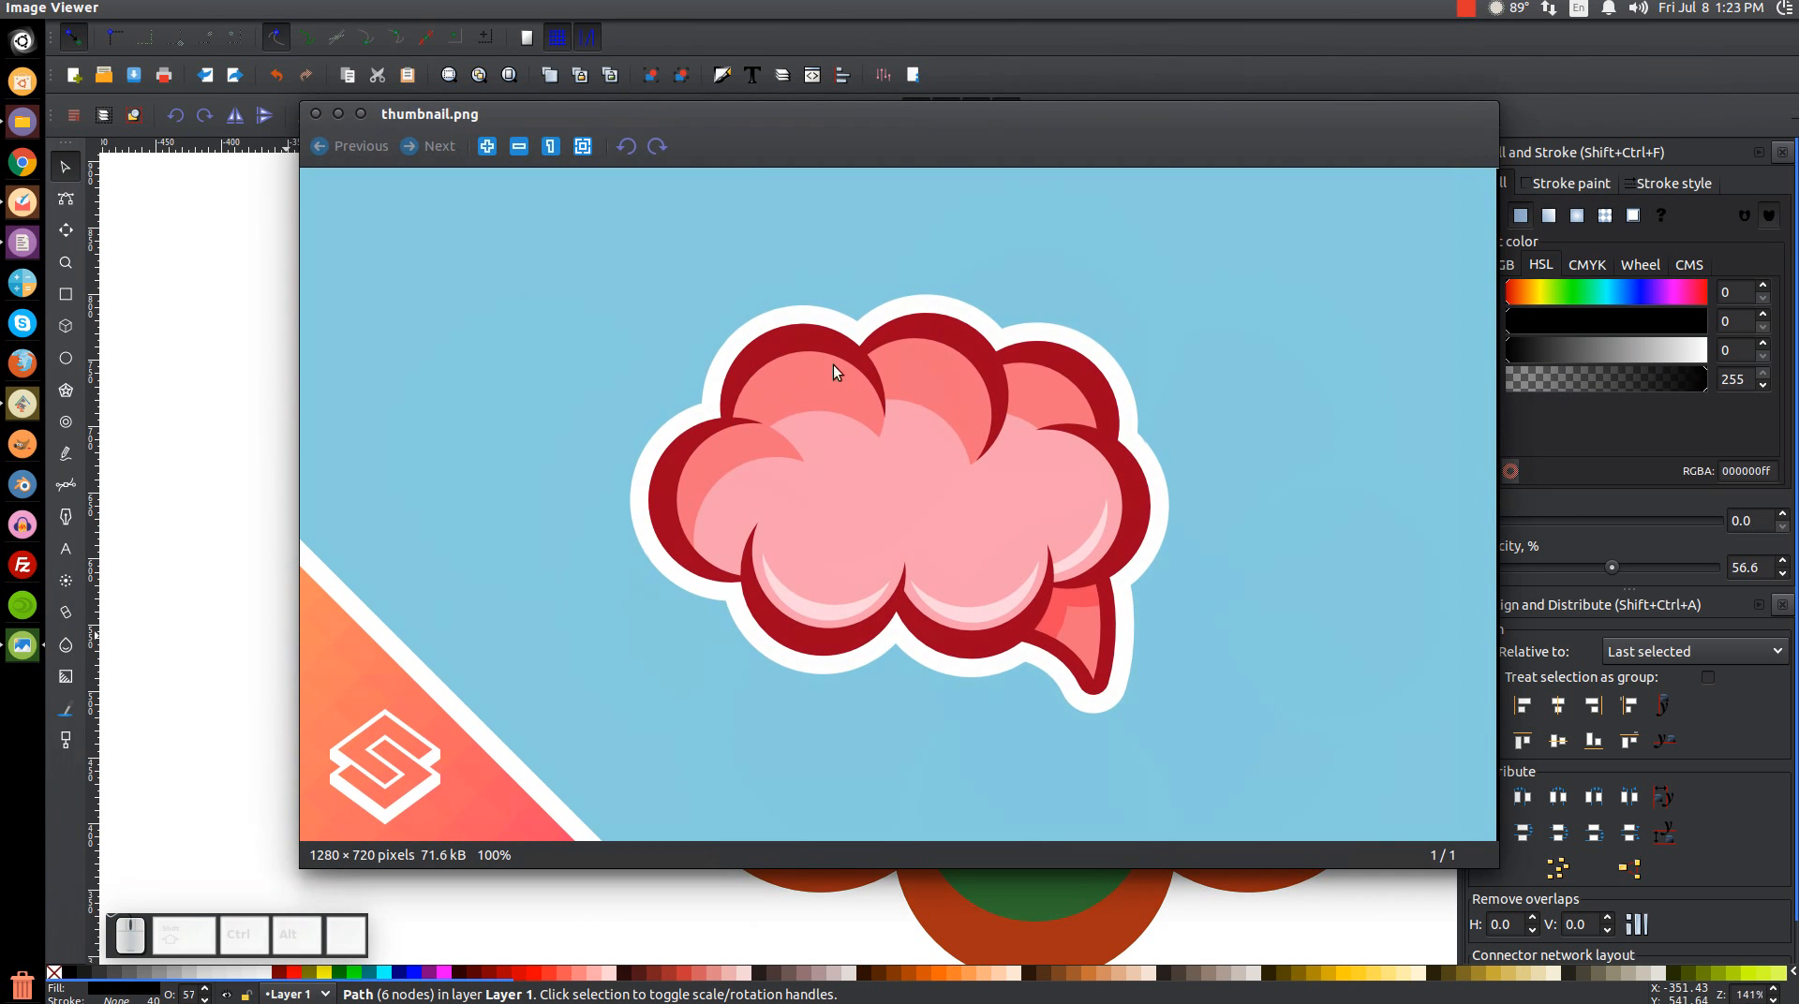
left_click(347, 116)
key("ctrl+z")
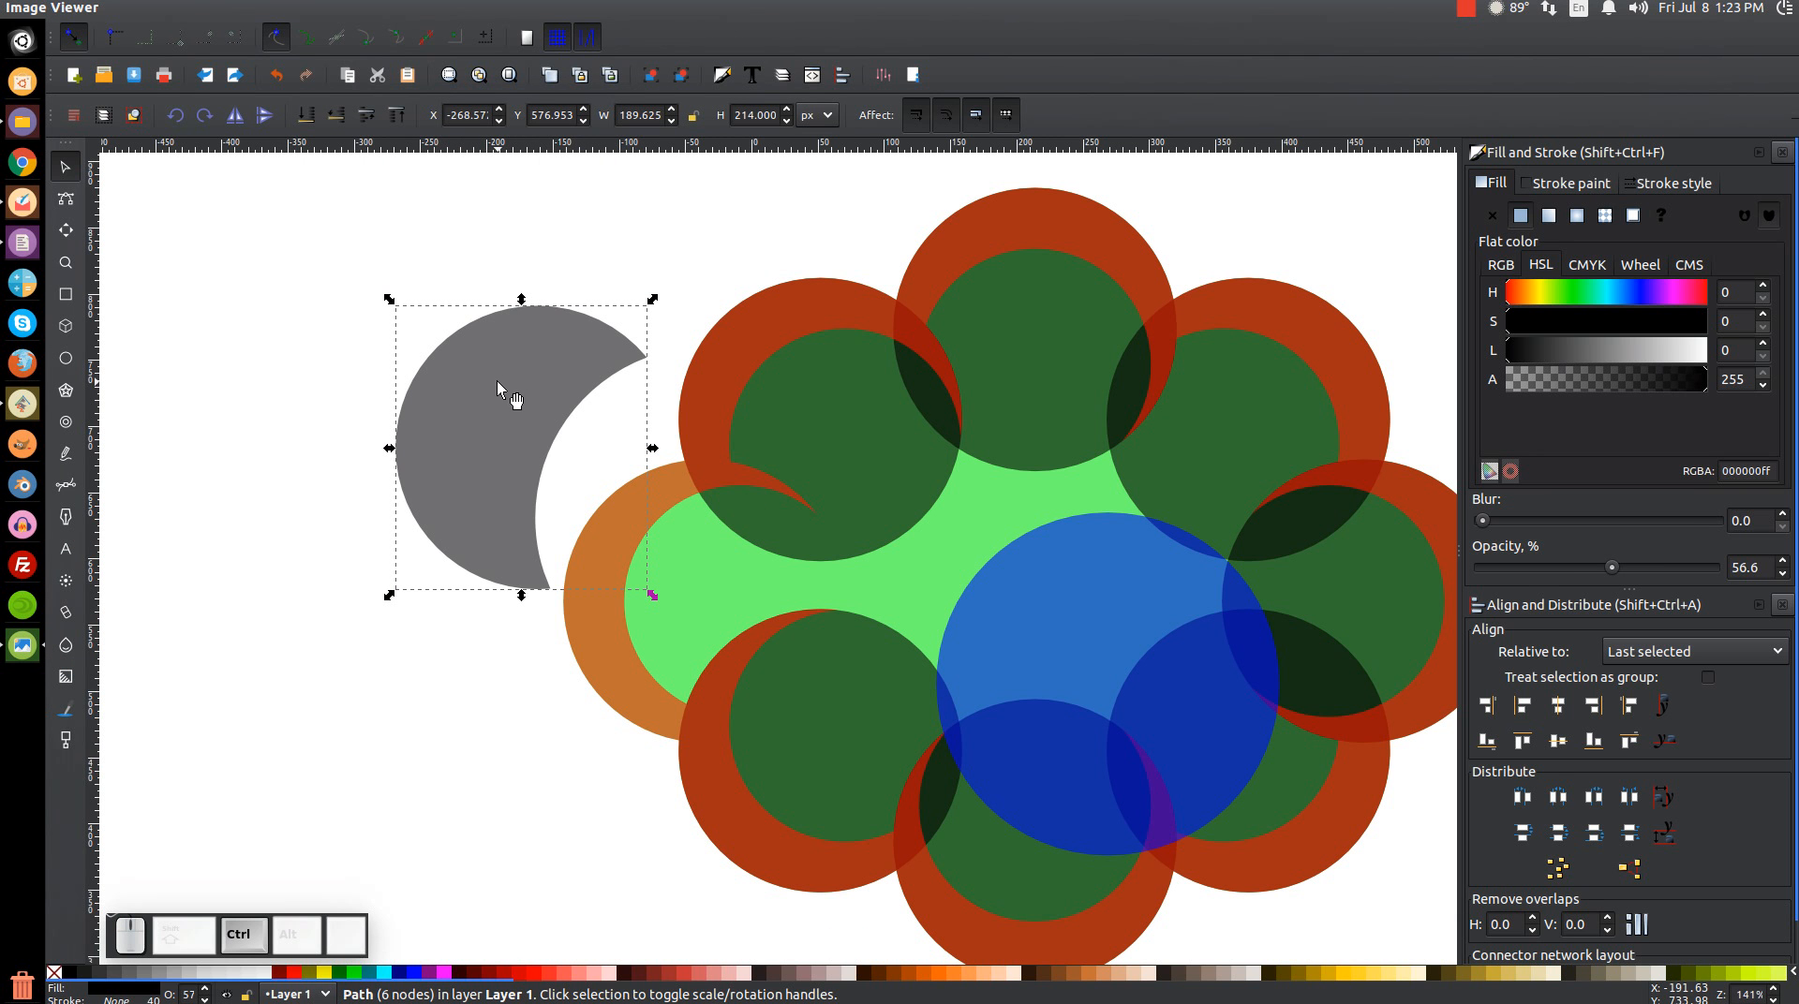
key("ctrl+z")
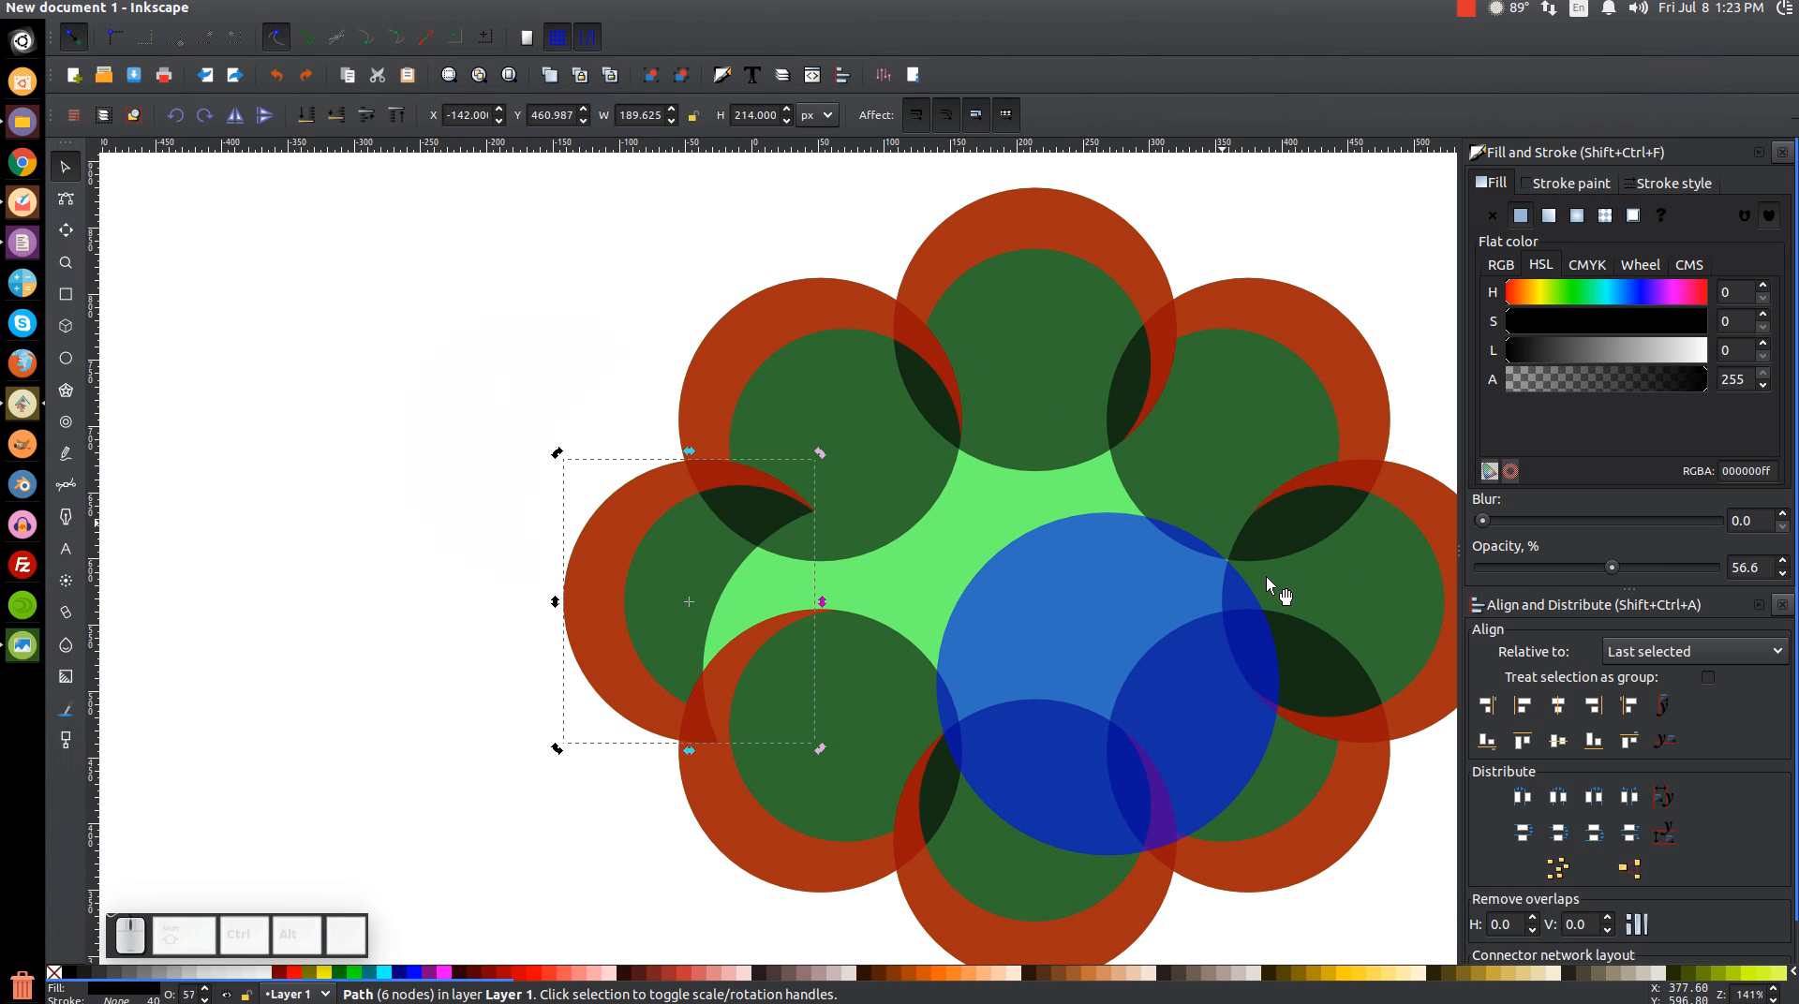
Position the blue circle over the inner part of the upper-left circle, its edge meeting that circle's crescent tip
left_click_drag(1090, 727, 873, 597)
left_click_drag(969, 469, 976, 438)
scroll(962, 452, "up", 4)
scroll(976, 439, "down", 4)
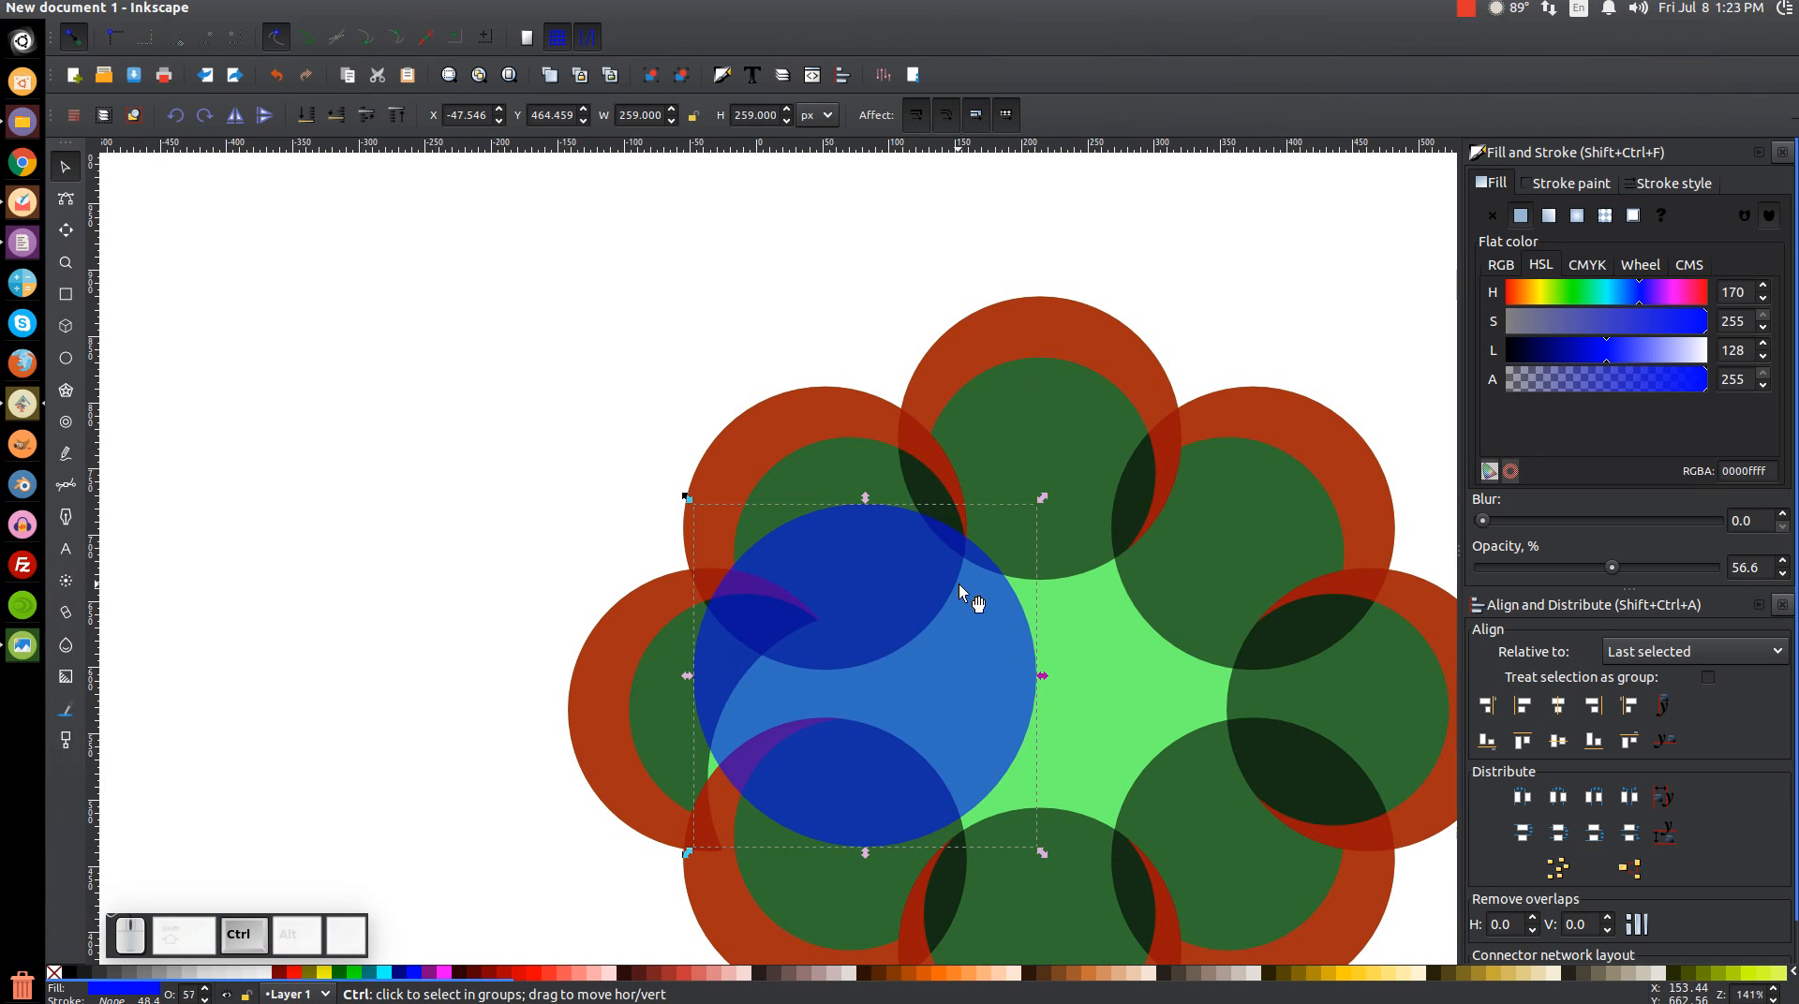
Subtract a duplicate of the blue circle from the upper-left circle with Difference
right_click(873, 544)
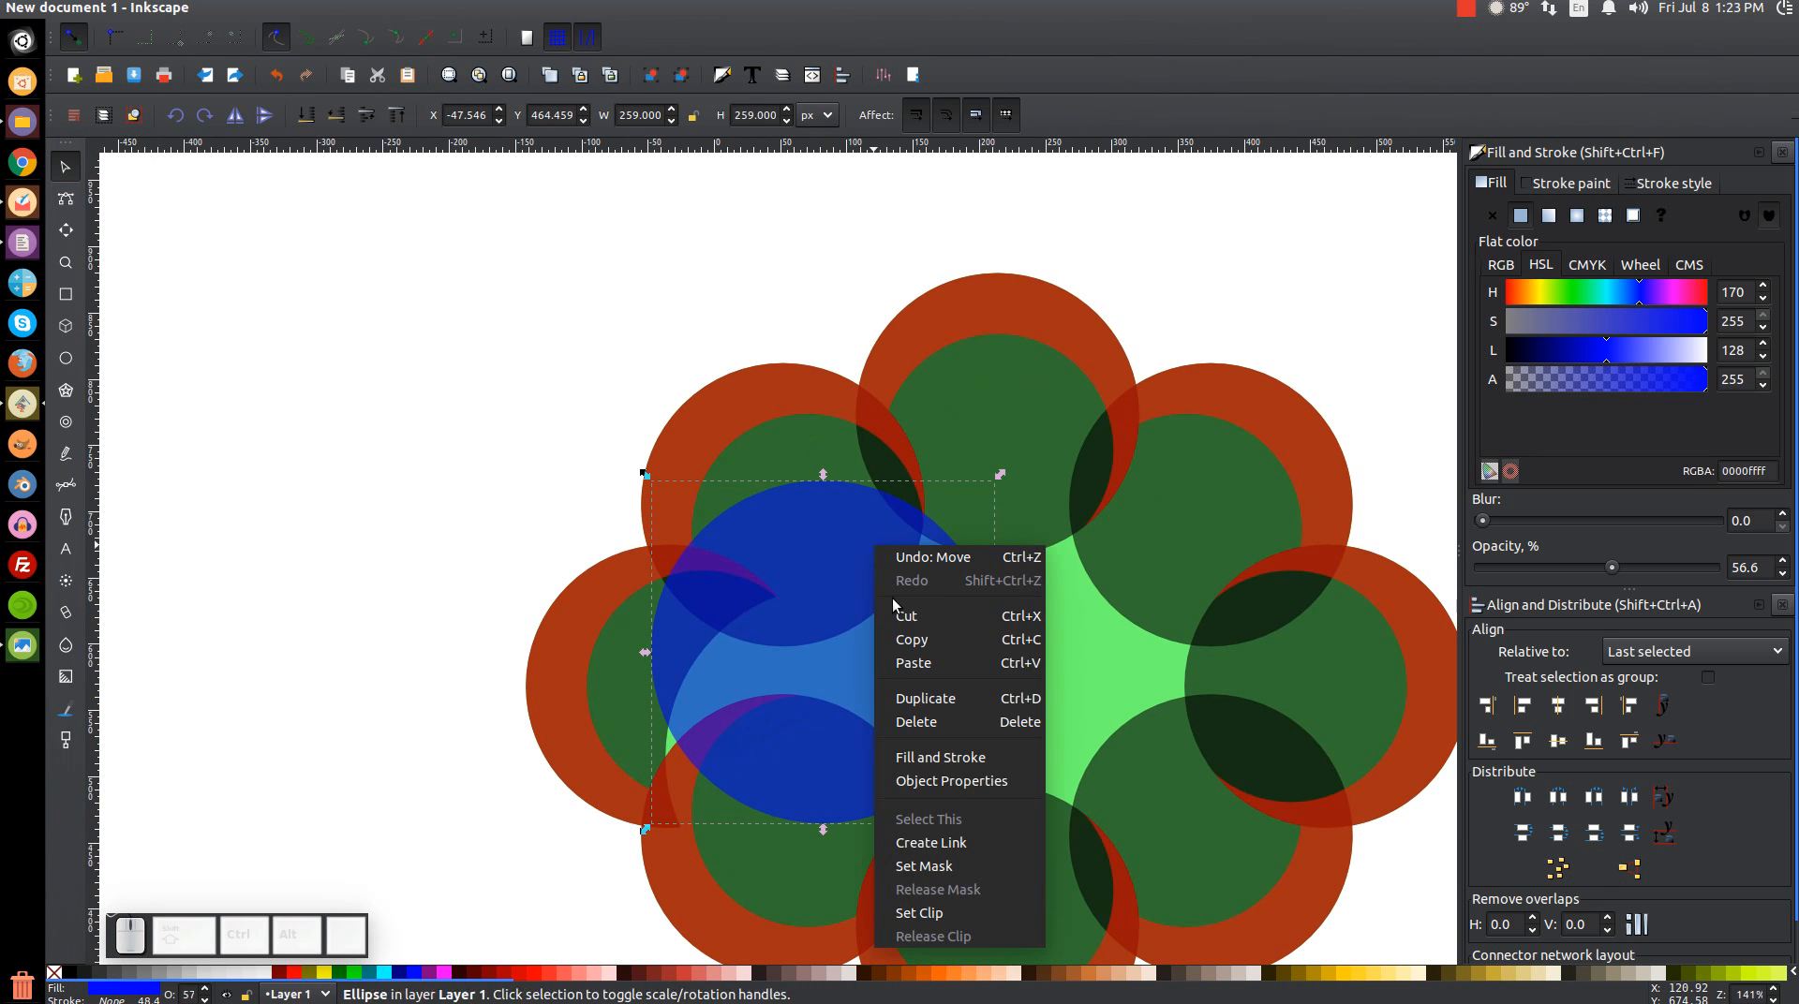
left_click(926, 698)
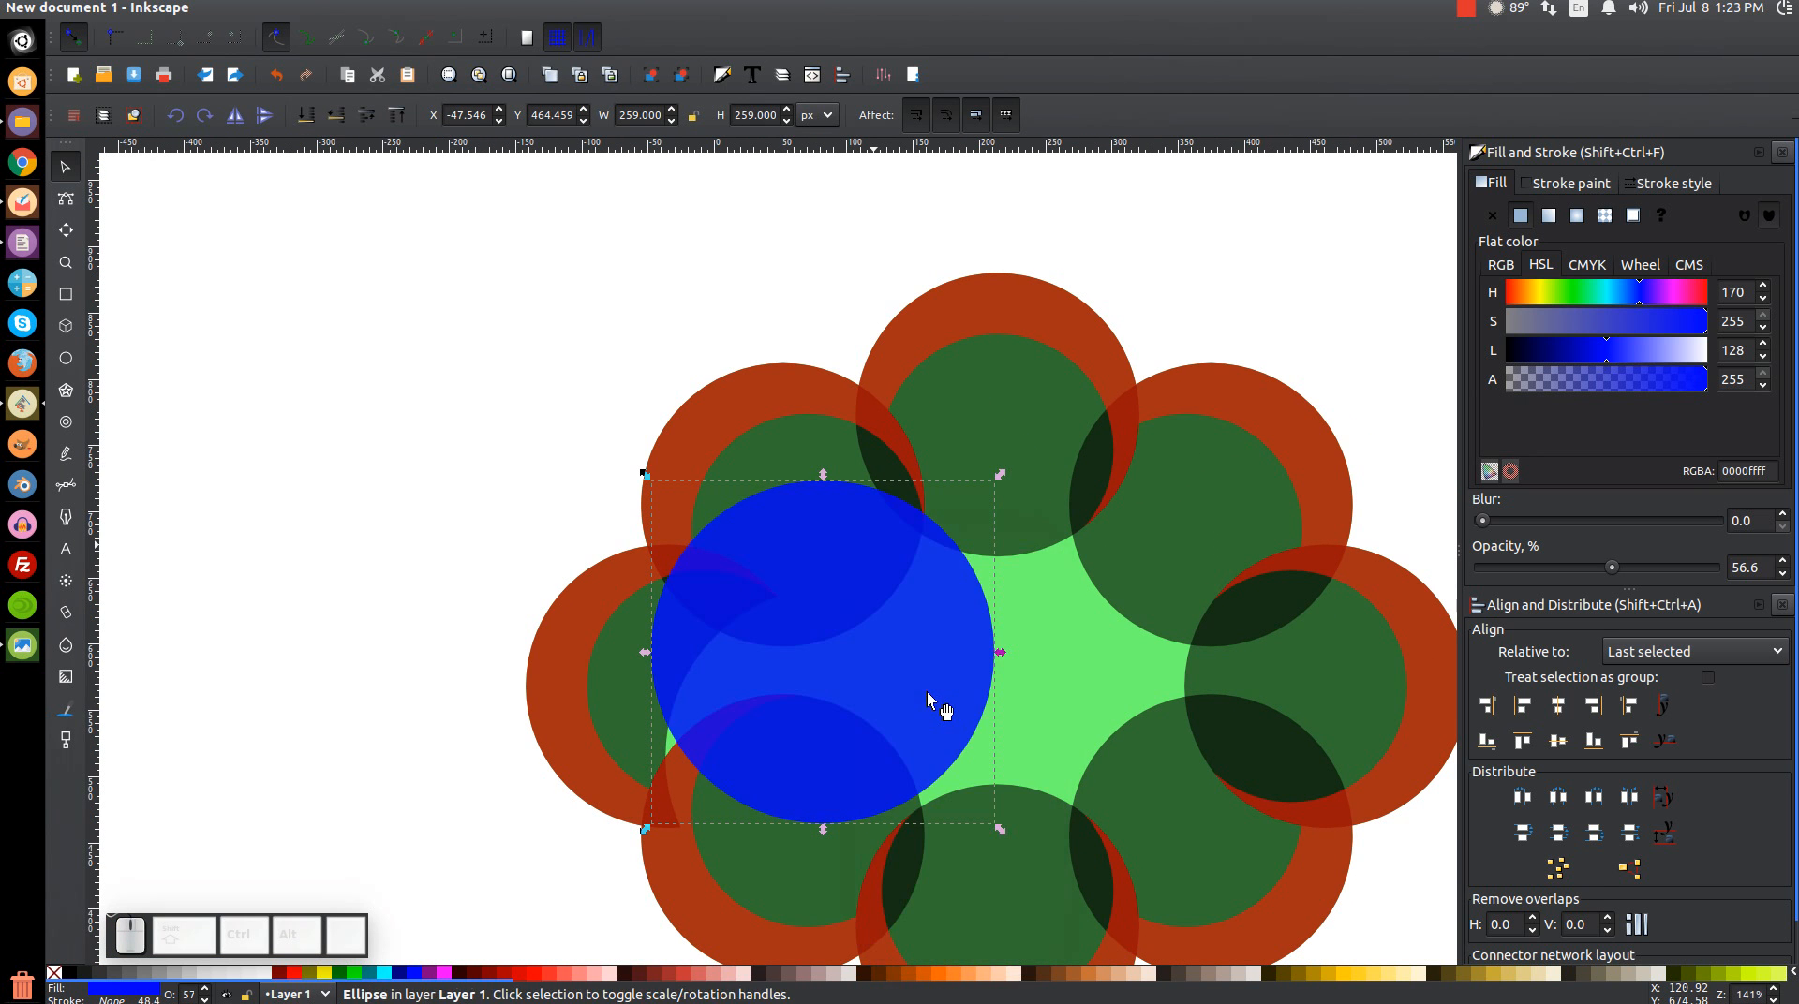
left_click(800, 441, "shift")
left_click(302, 9)
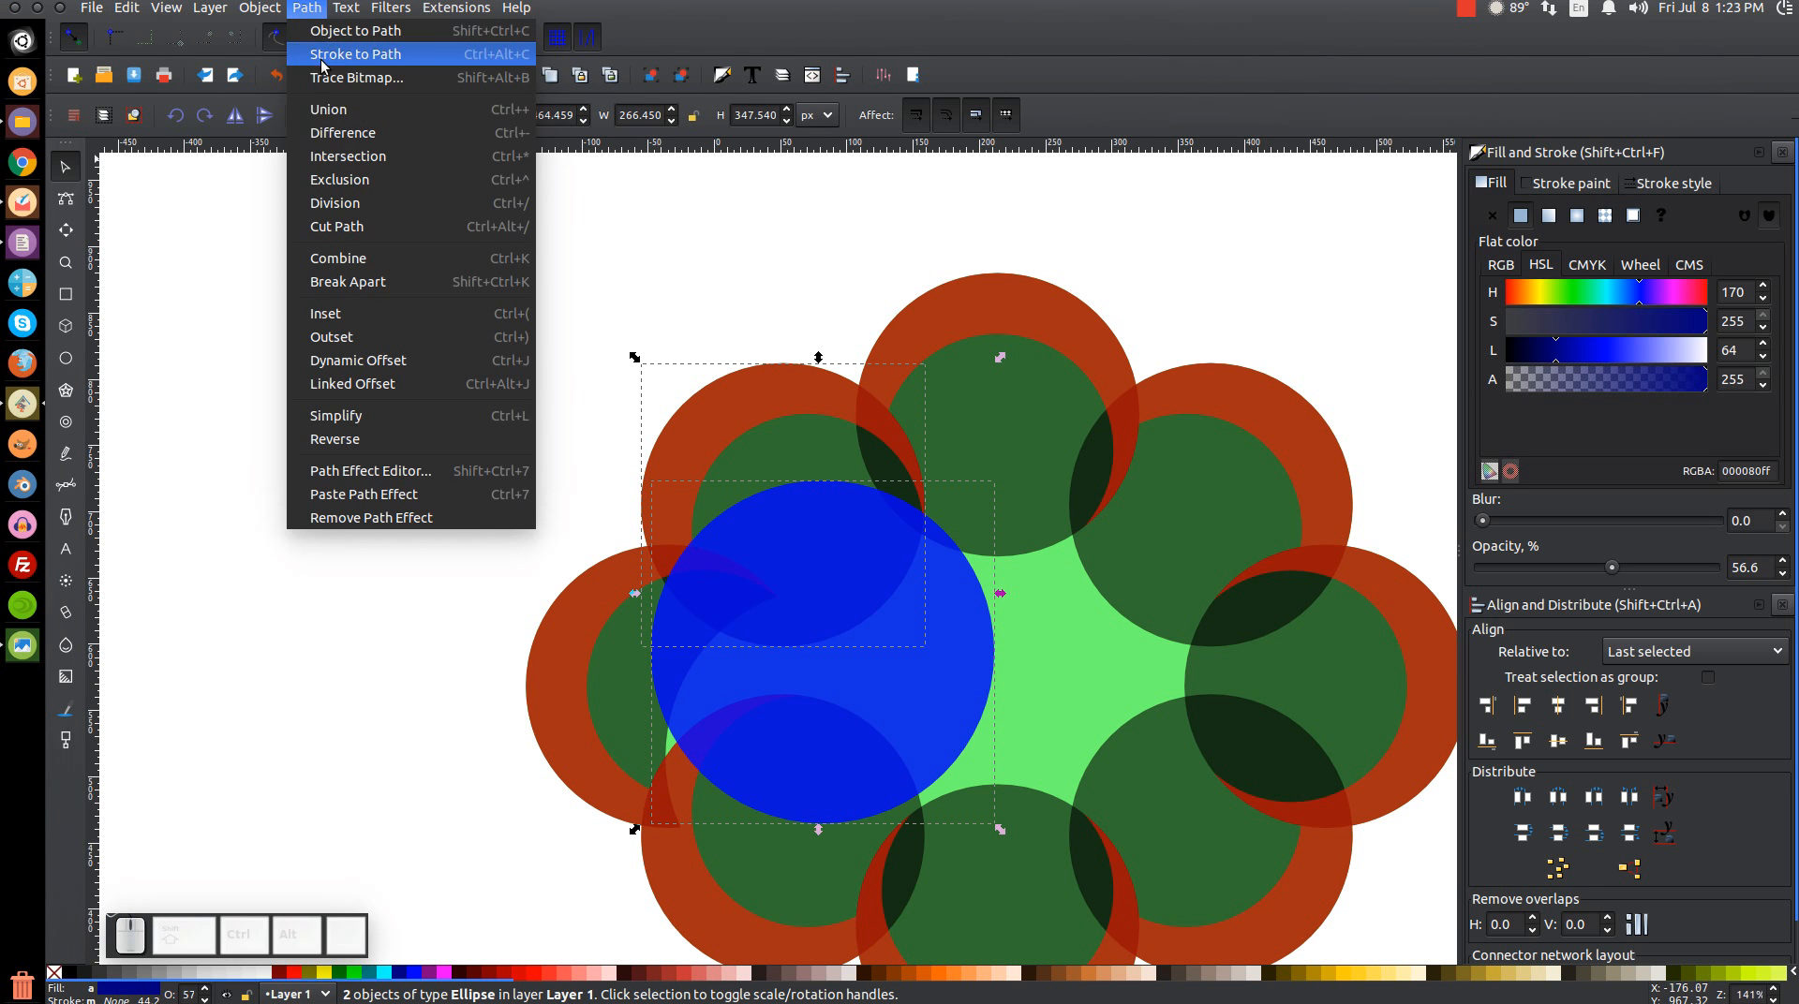
left_click(343, 132)
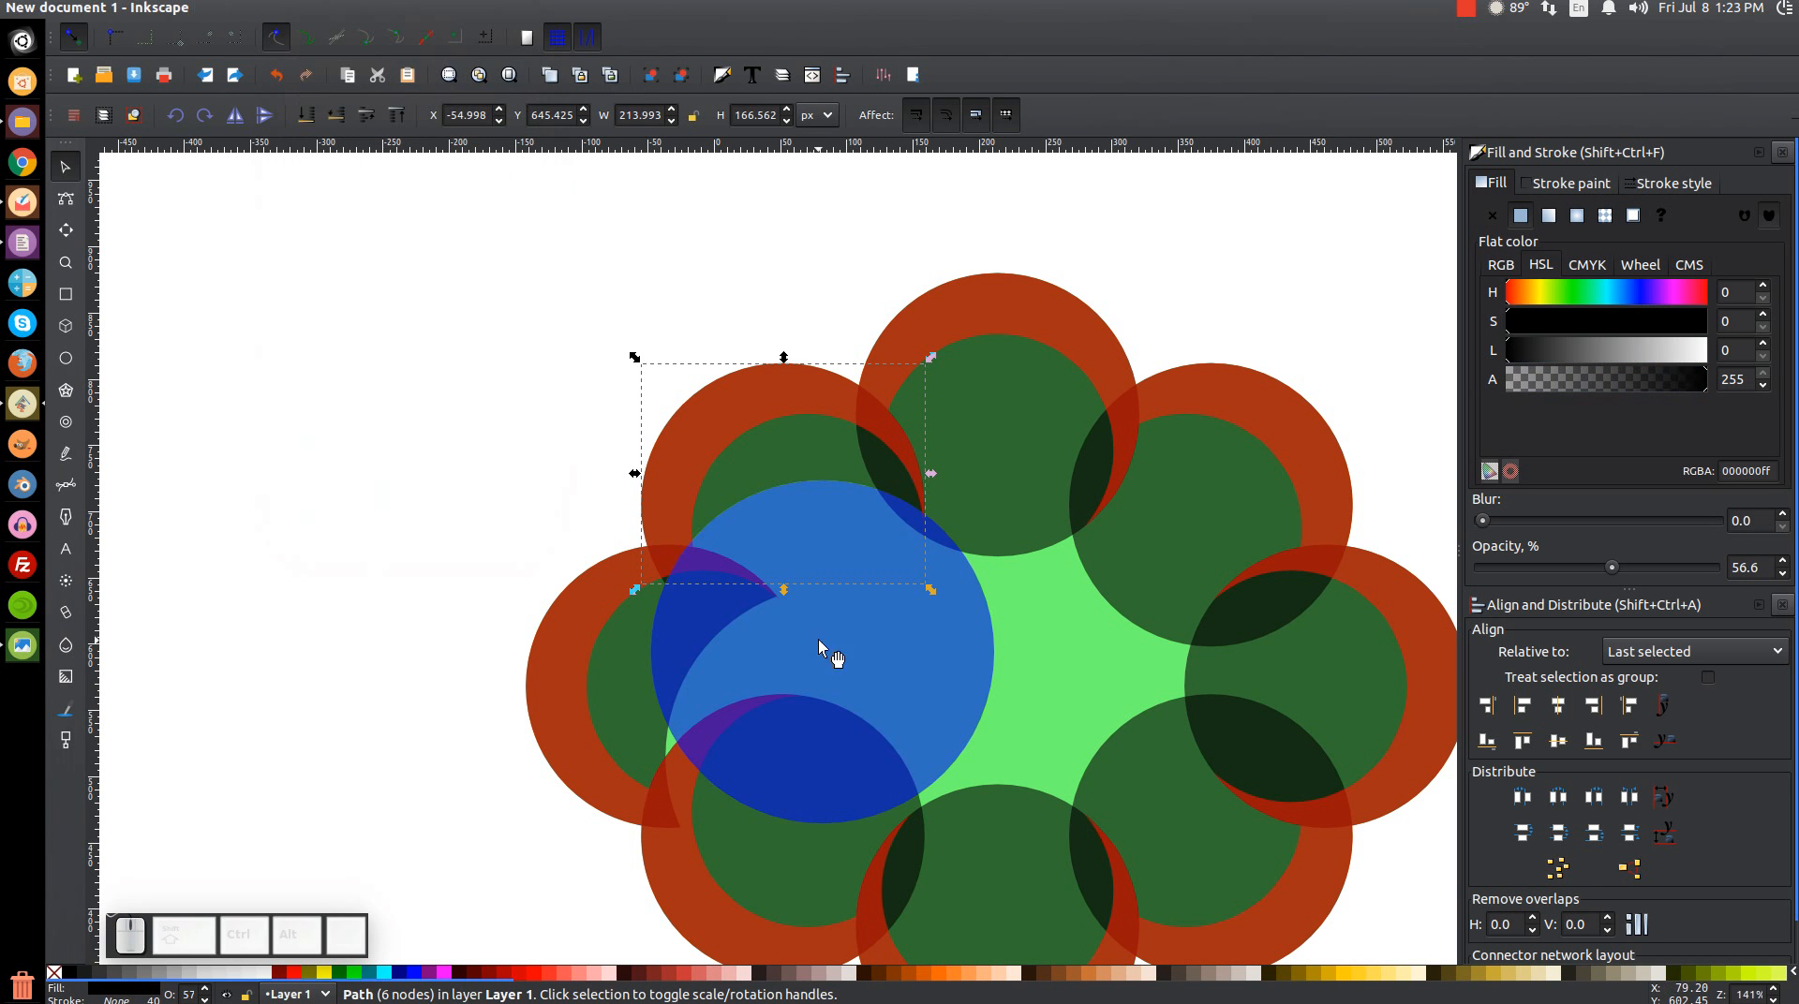
Position the blue circle over the lower part of the top circle, its edge meeting that circle's crescent tip
left_click_drag(824, 596, 1059, 532)
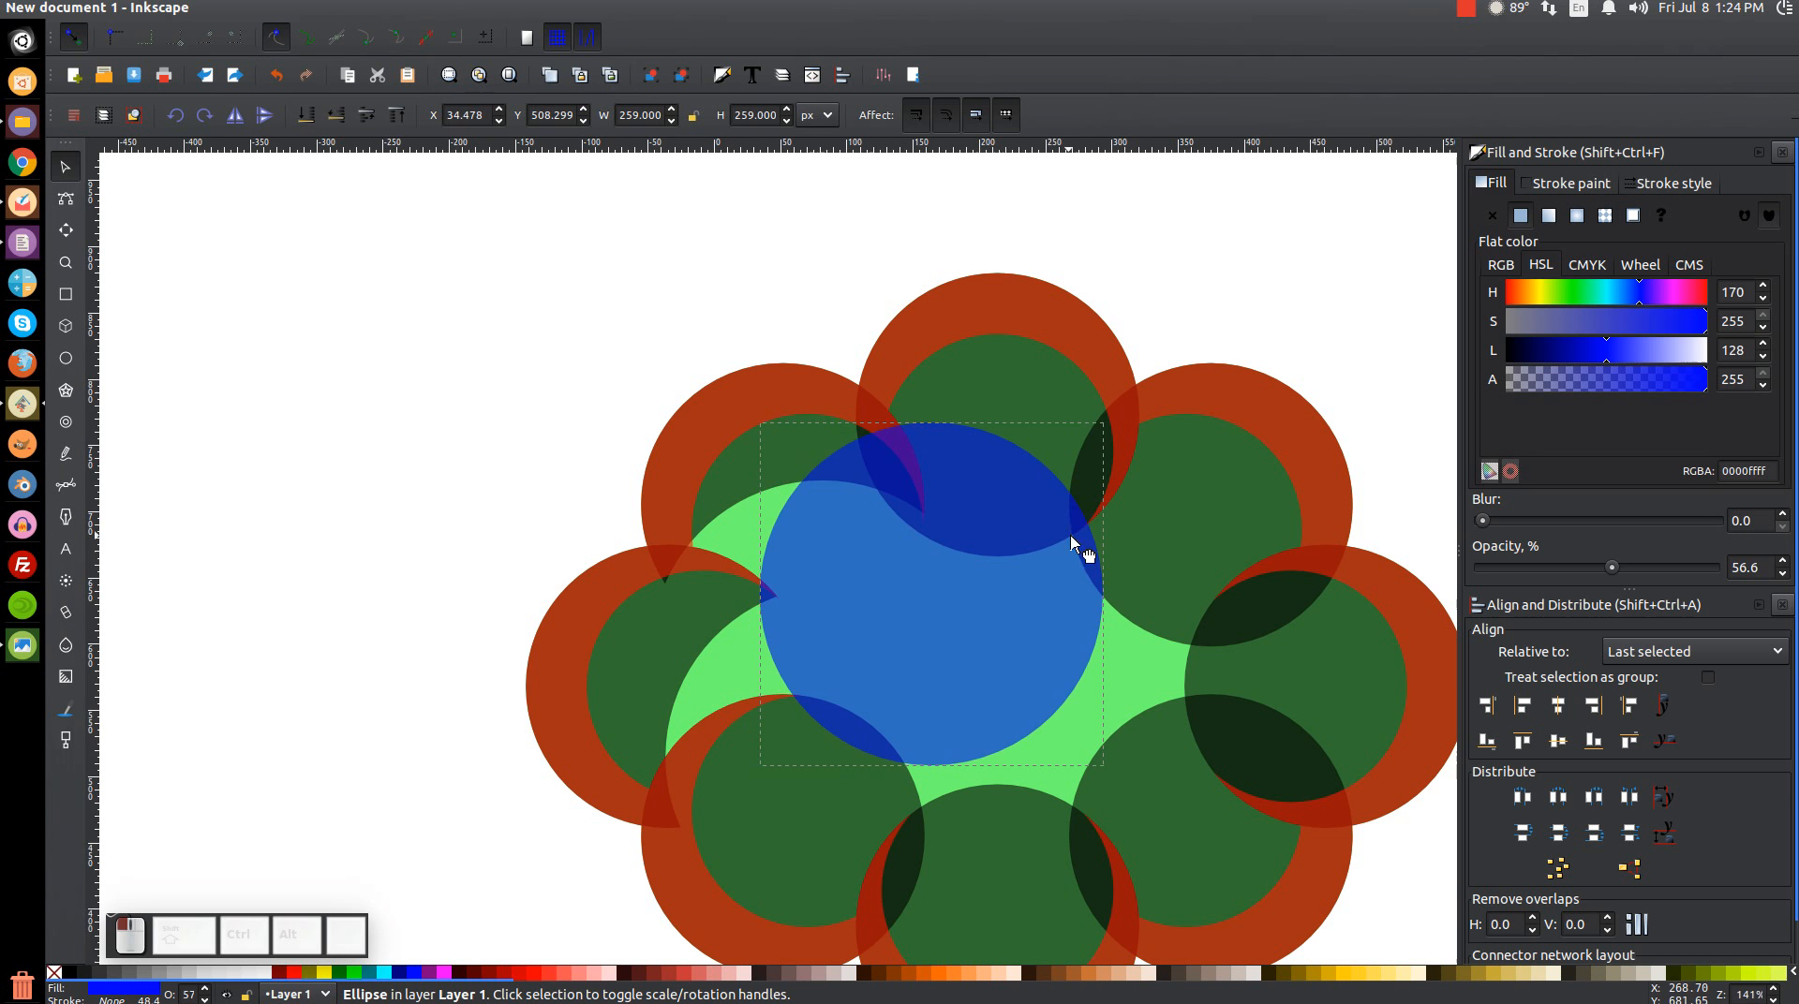
left_click_drag(881, 494, 965, 661)
left_click(897, 482)
left_click(847, 486, "shift")
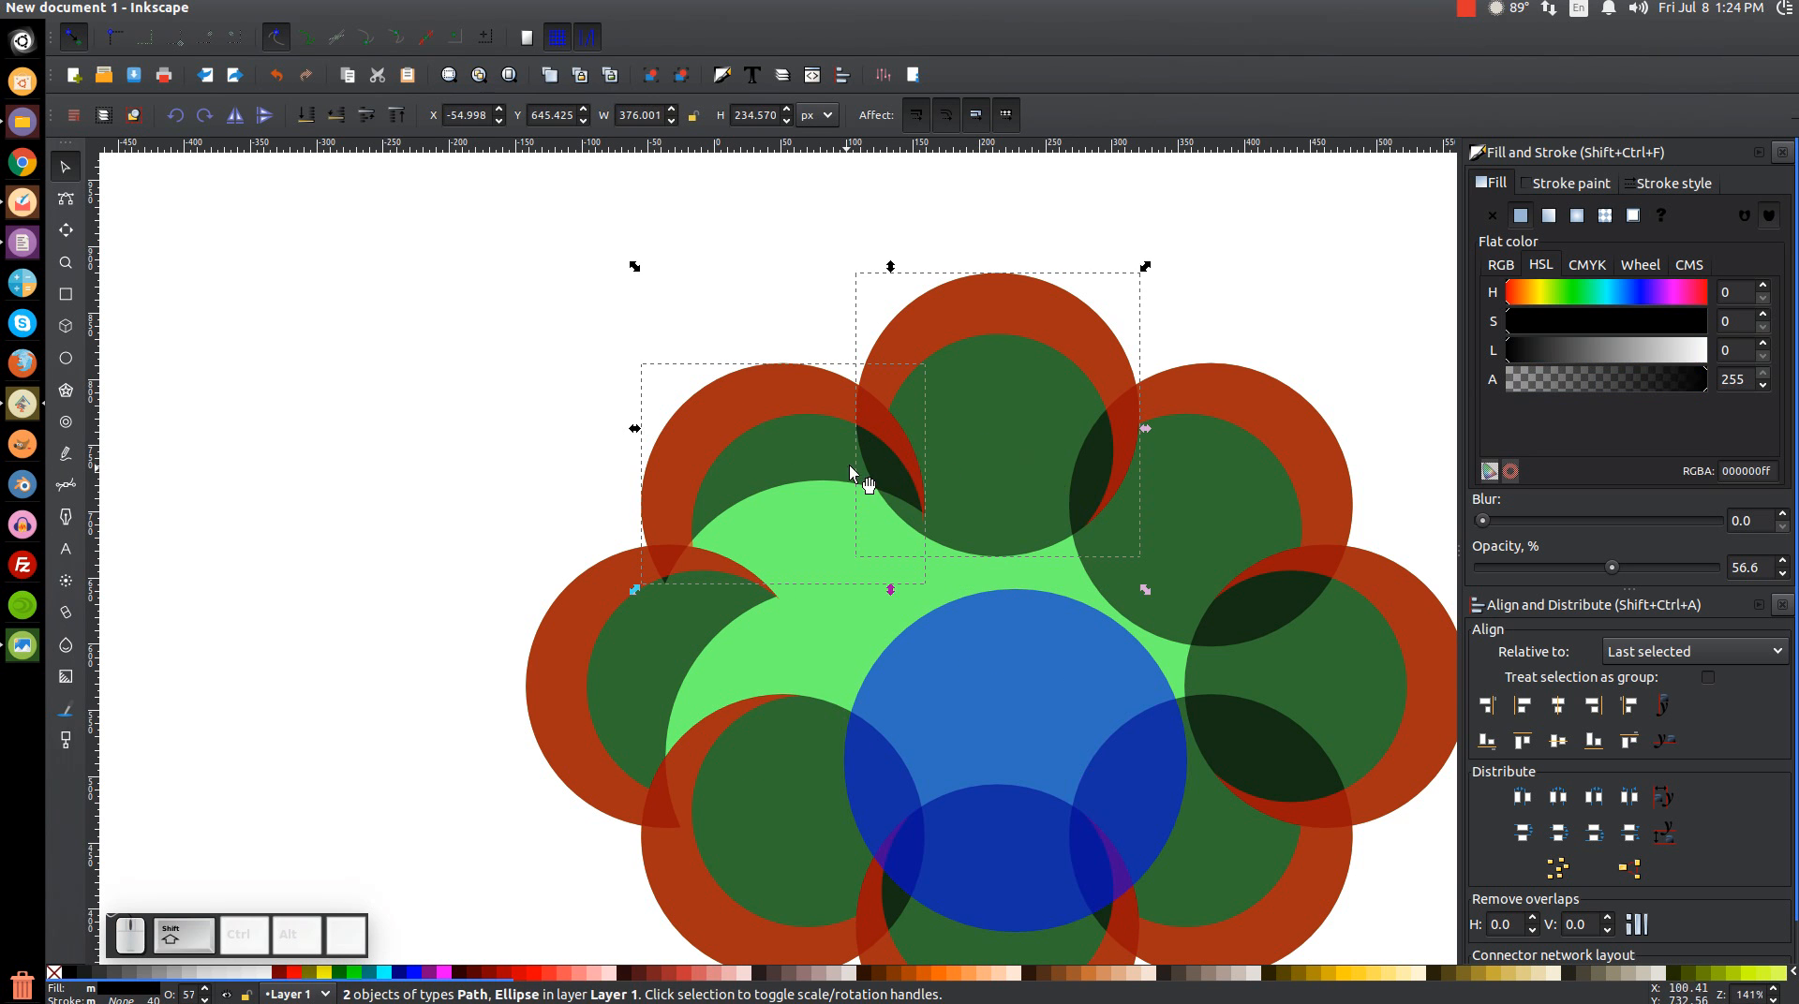
scroll(852, 473, "up", 4, "ctrl")
scroll(969, 555, "down", 5, "ctrl")
key("ctrl+z")
key("Escape")
scroll(956, 647, "up", 1, "ctrl")
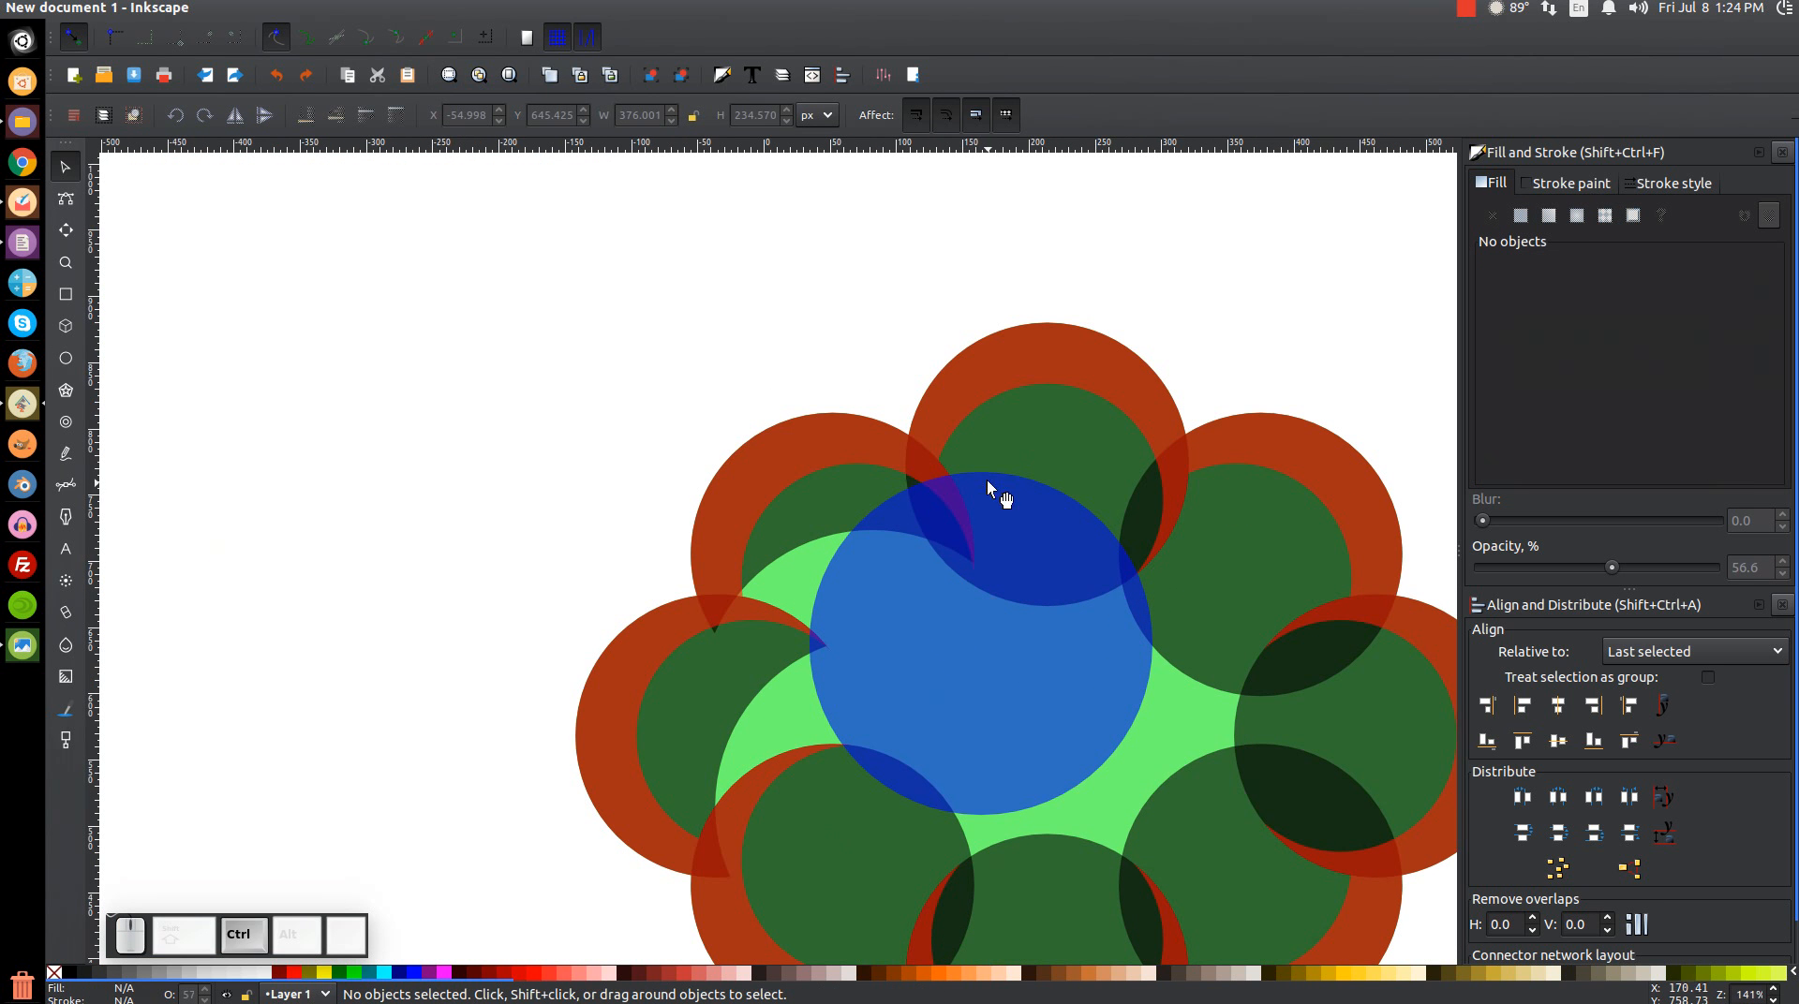
left_click(1084, 573)
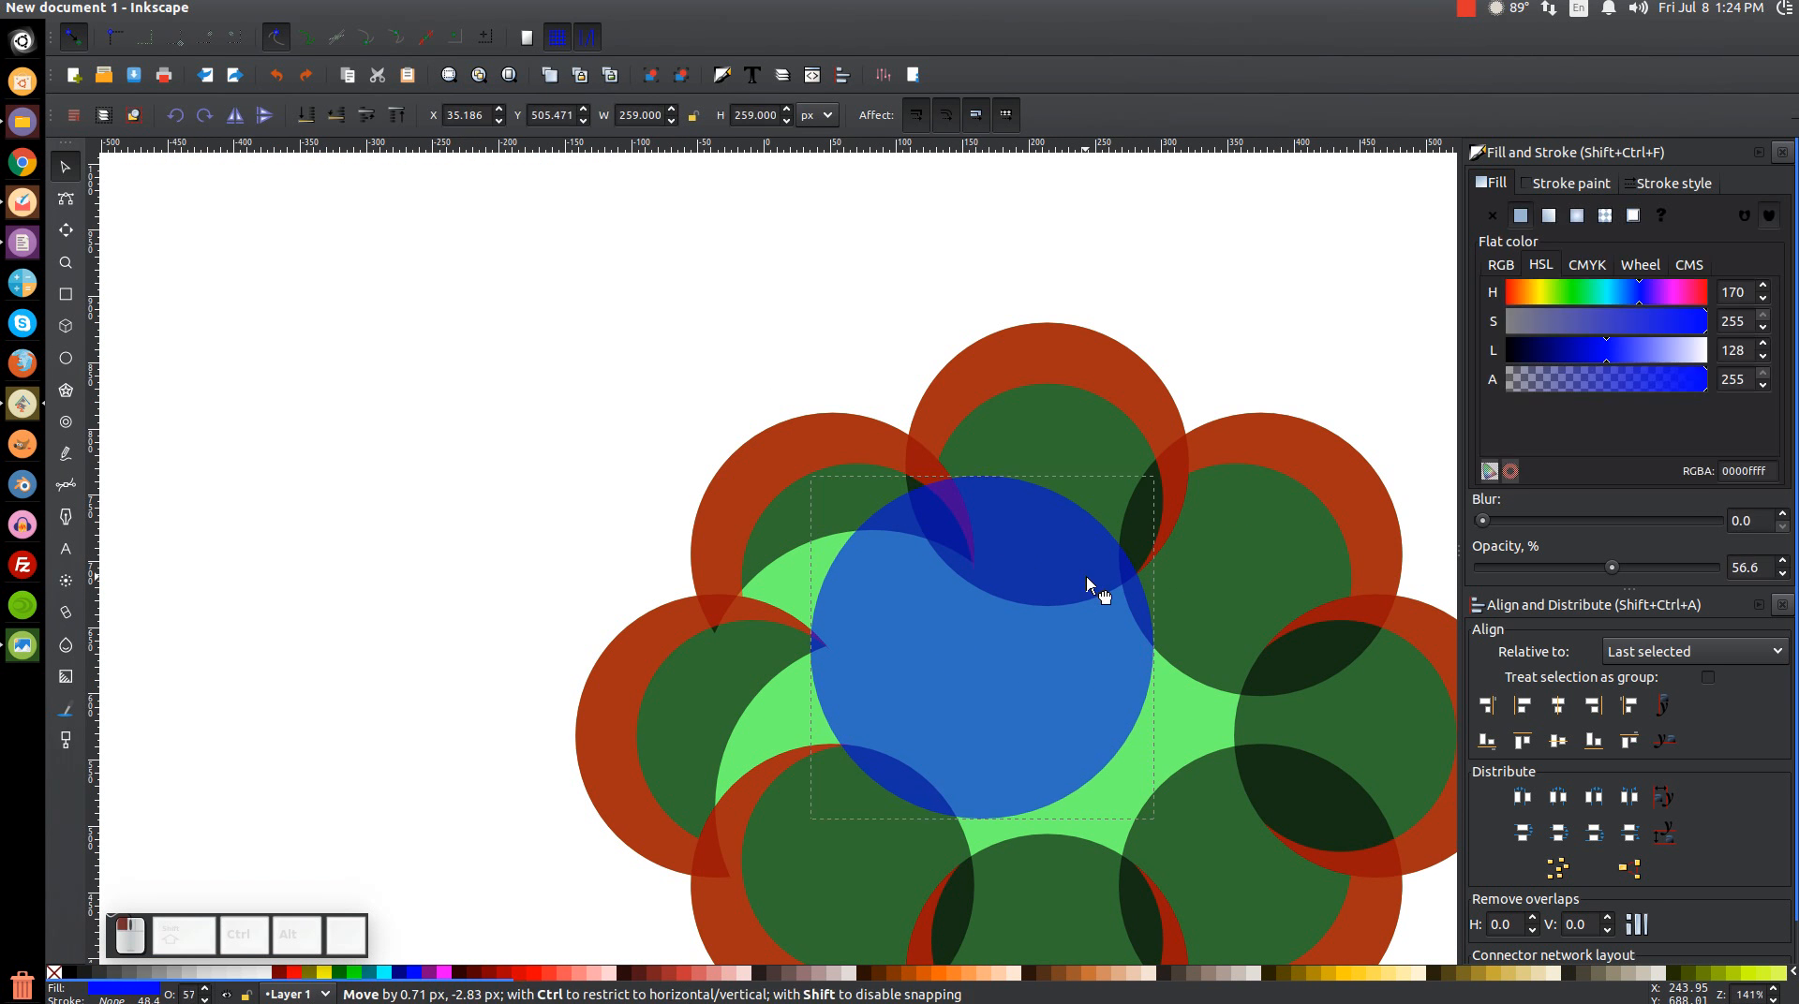
Subtract a duplicate of the blue circle from the top circle with Difference
right_click(1027, 585)
left_click(1065, 730)
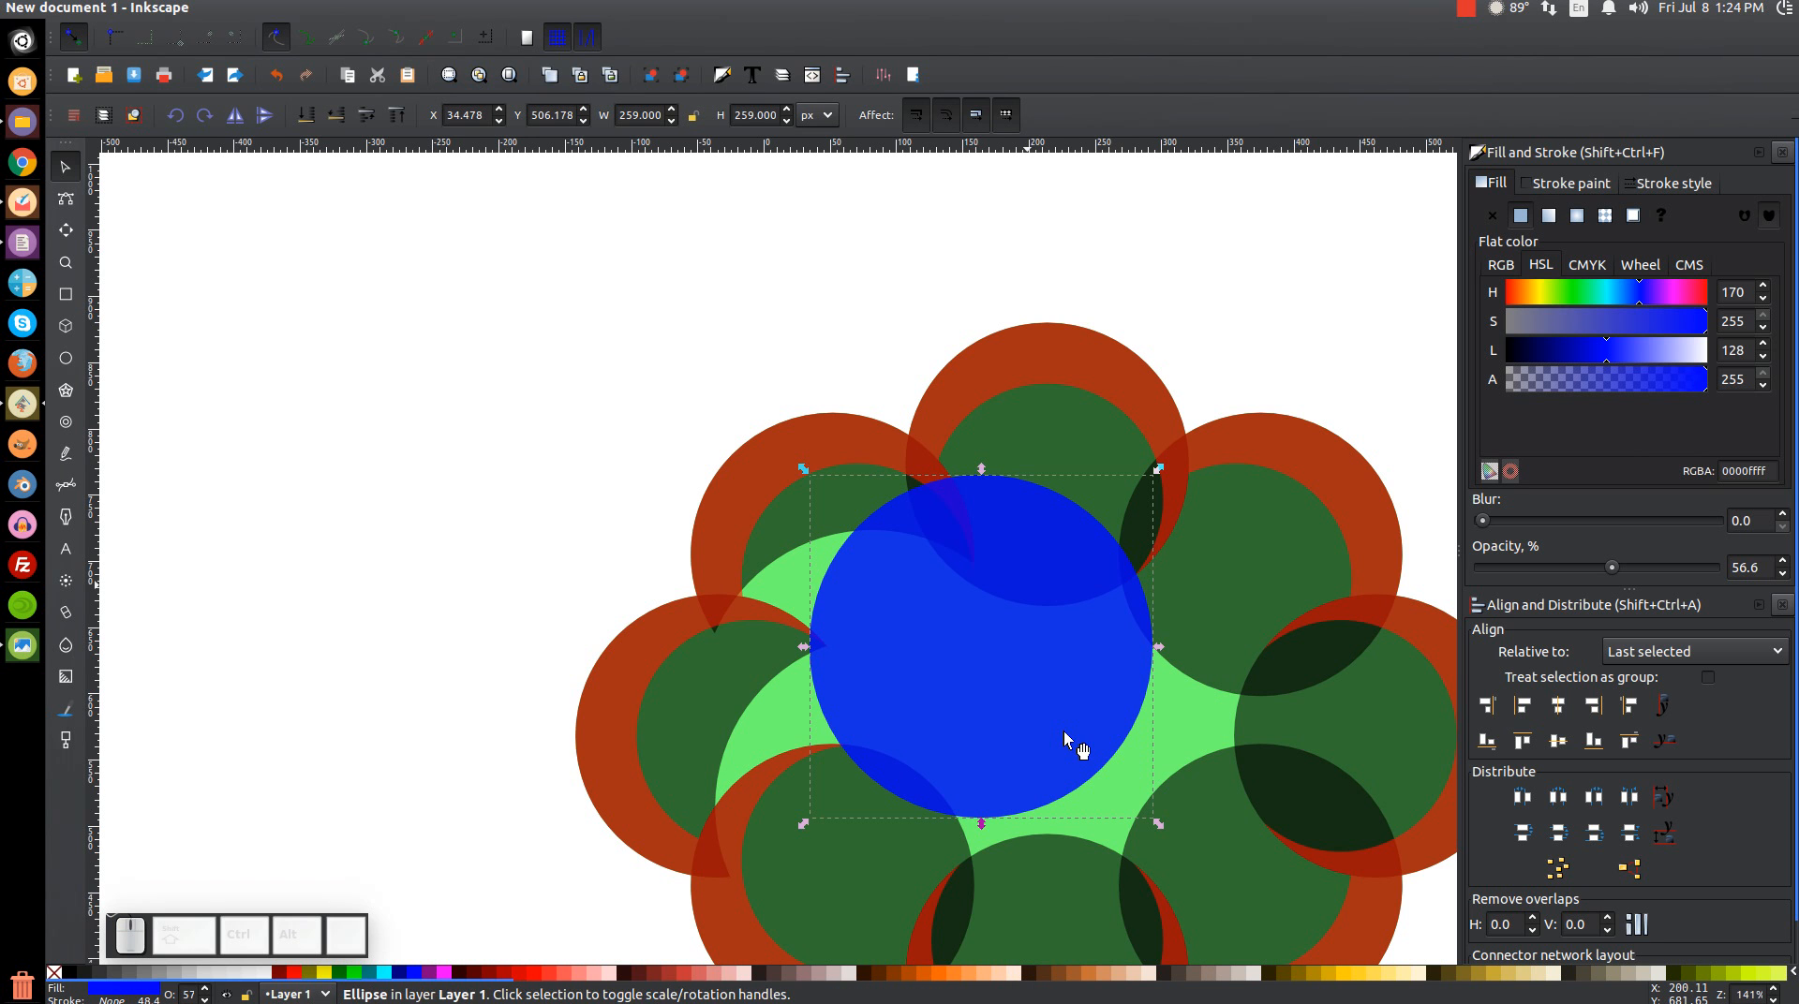
key("shift")
left_click(1070, 449, "shift")
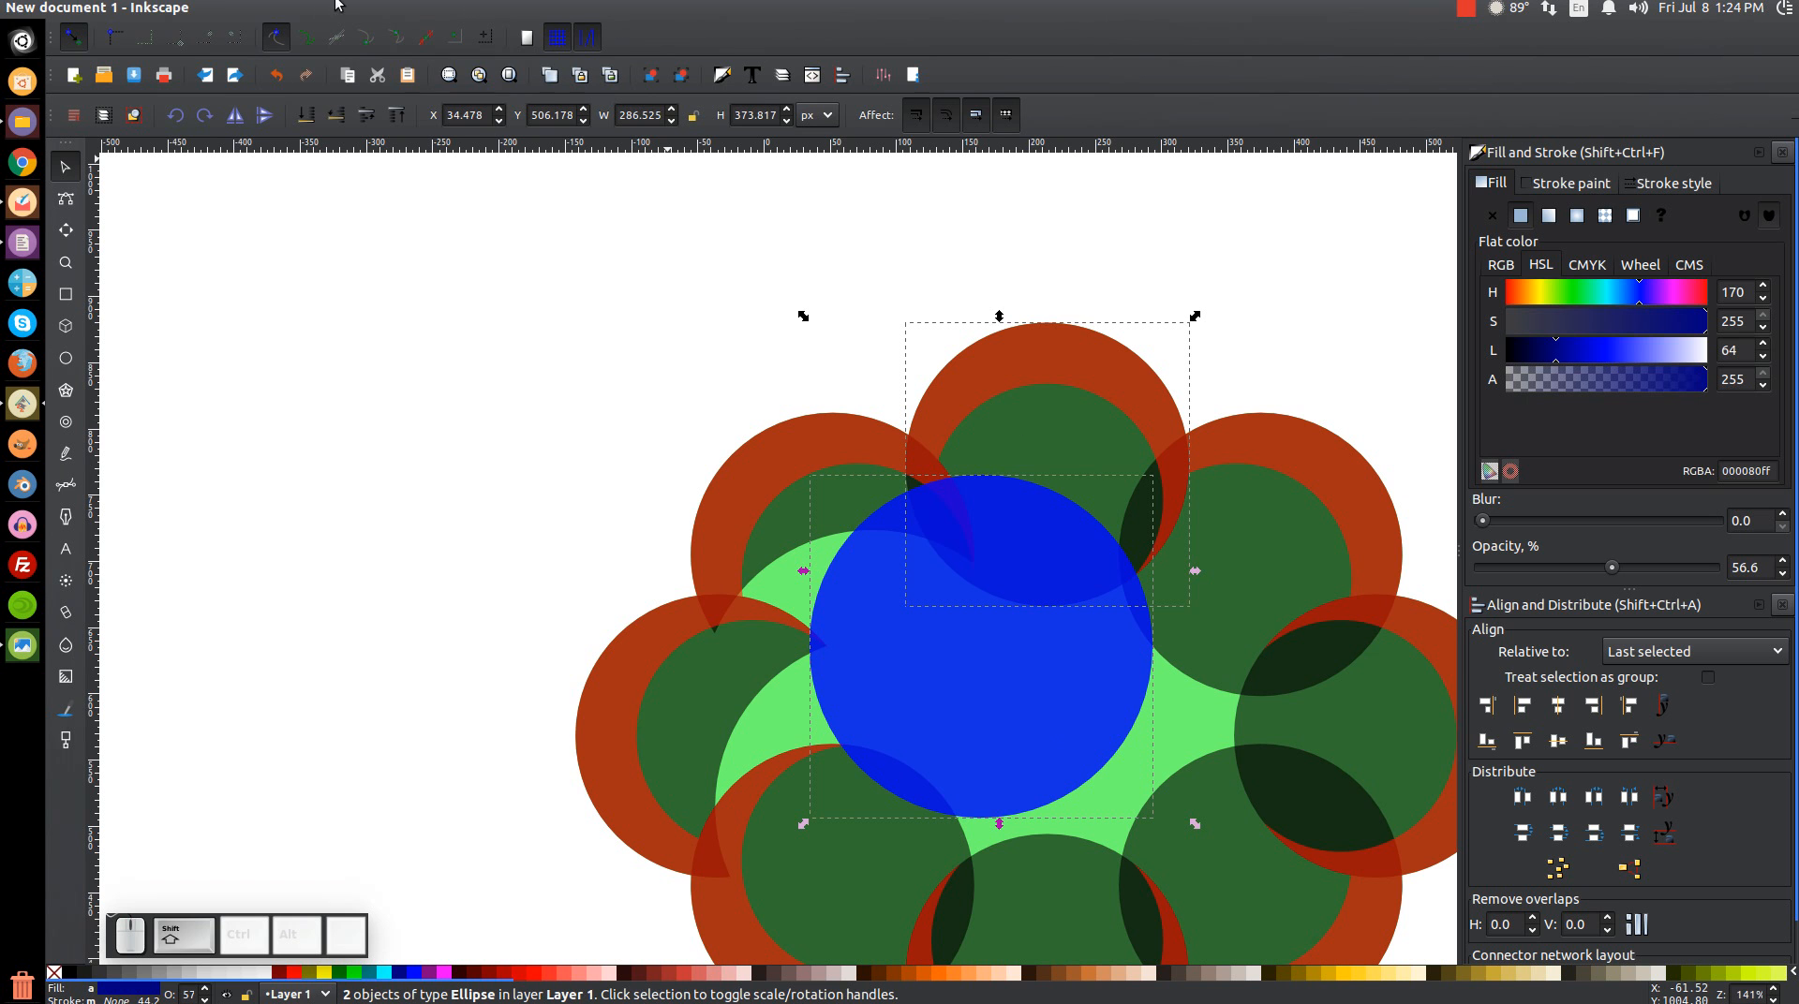
left_click(307, 6)
left_click(328, 134)
Position the blue circle over the inner part of the upper-right circle
left_click_drag(1066, 487, 709, 328)
left_click_drag(689, 420, 792, 552)
key("ctrl+z")
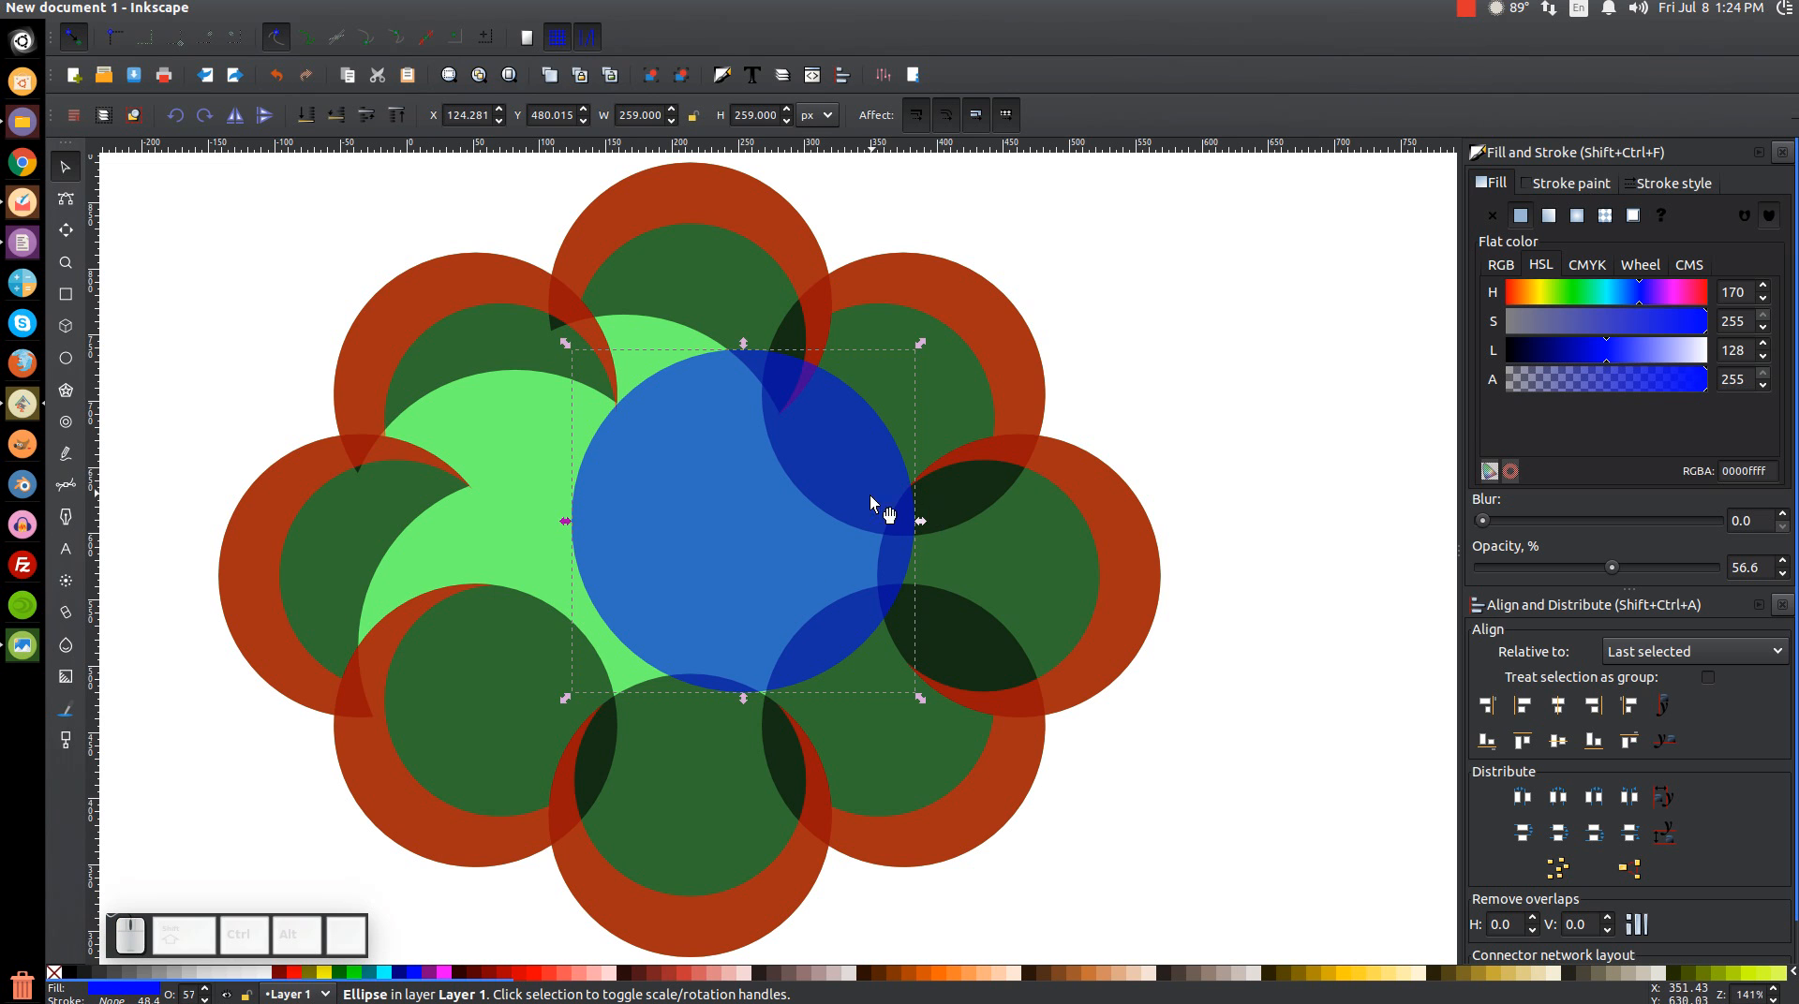
Subtract a duplicate of the blue circle from the upper-right circle with Difference
right_click(851, 446)
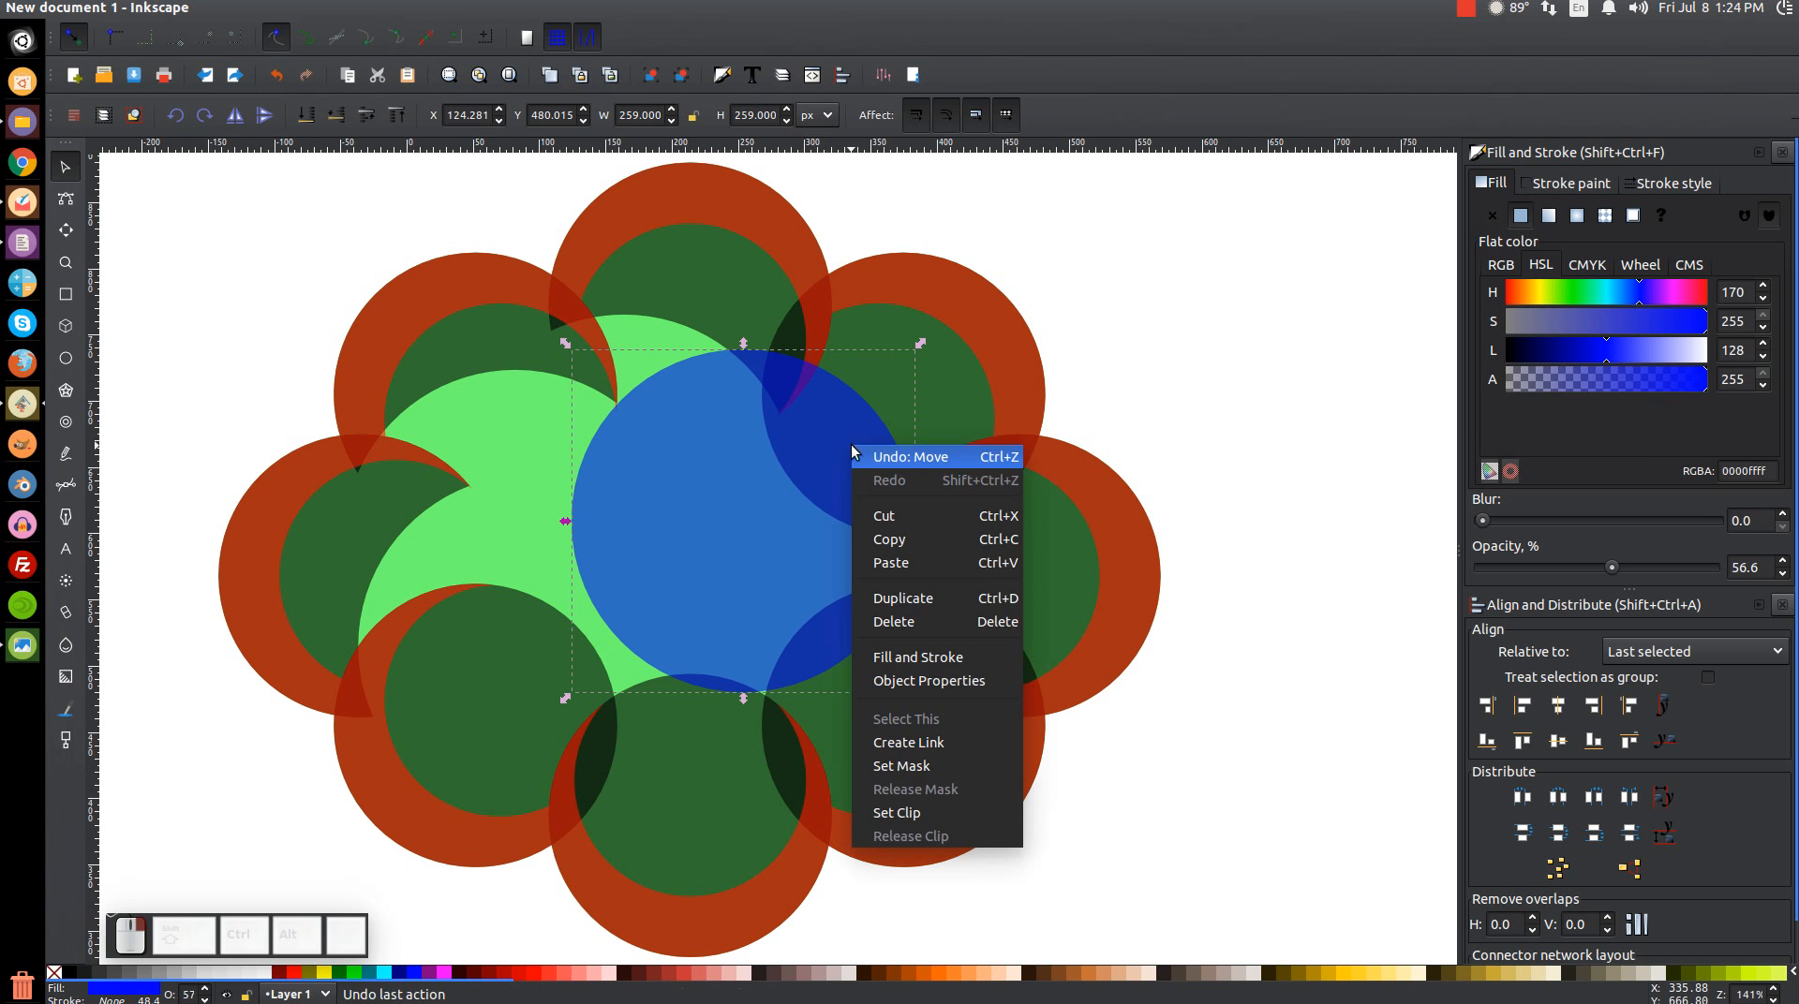
left_click(889, 596)
key("shift")
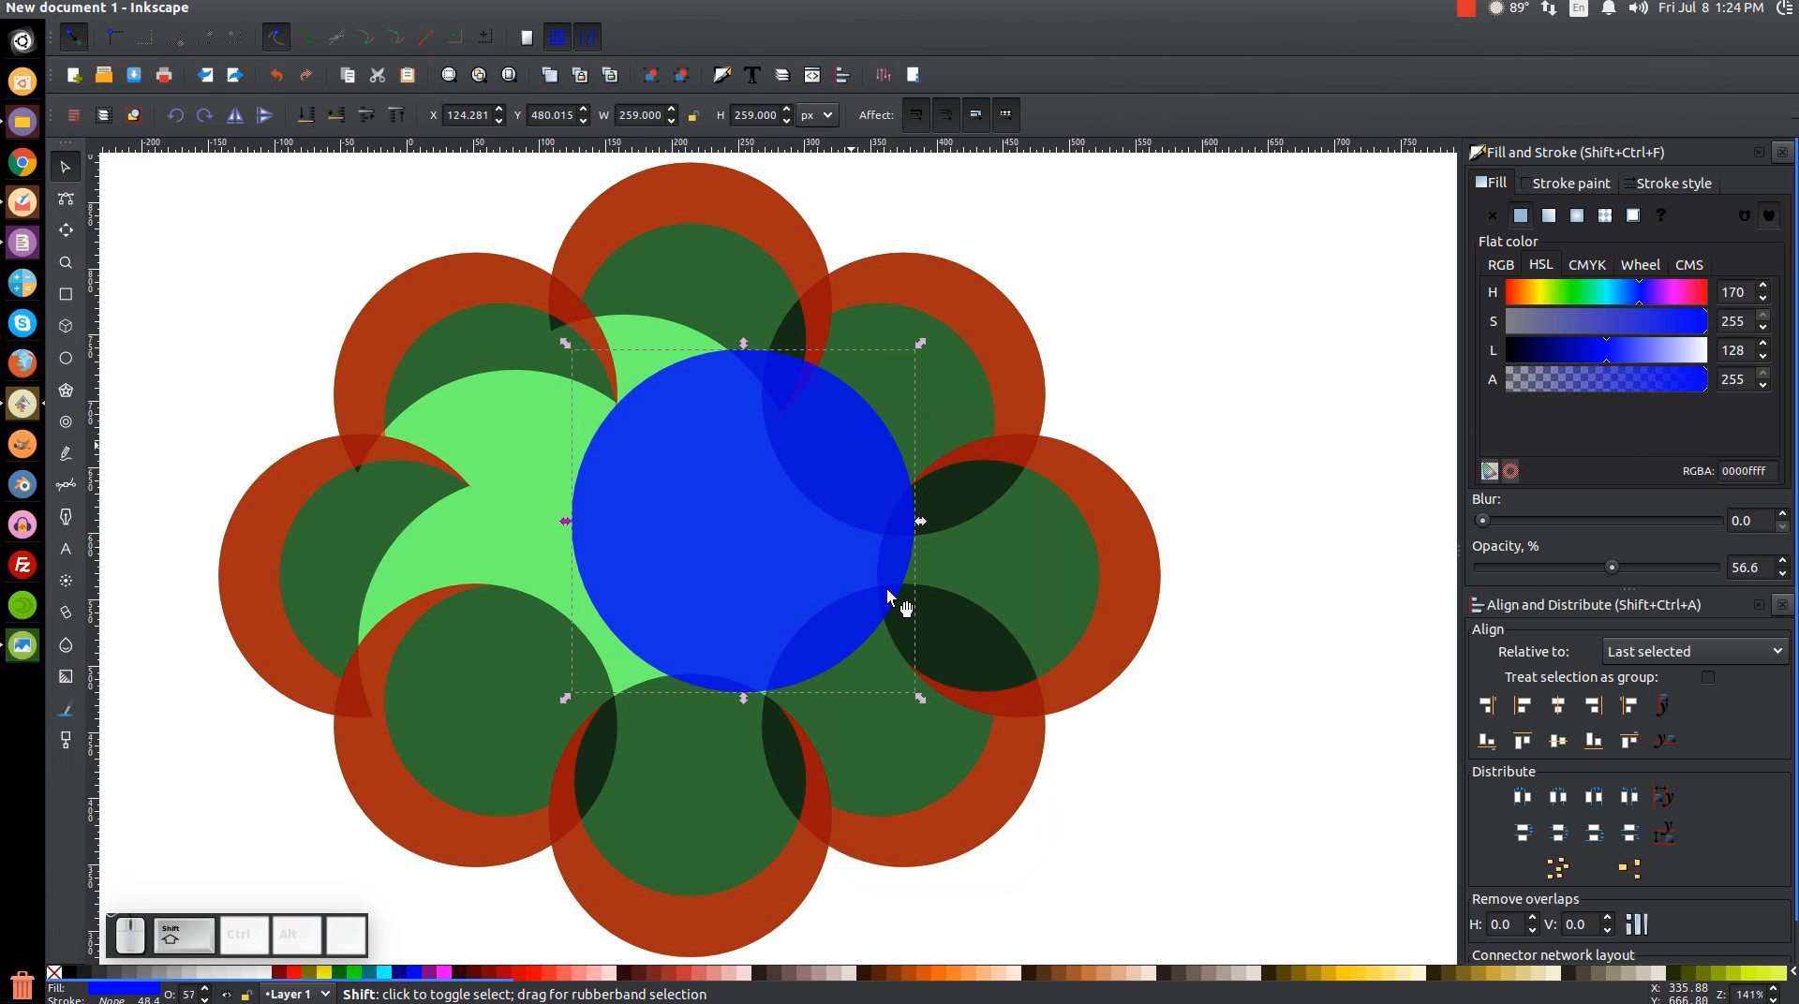
left_click(941, 378, "shift")
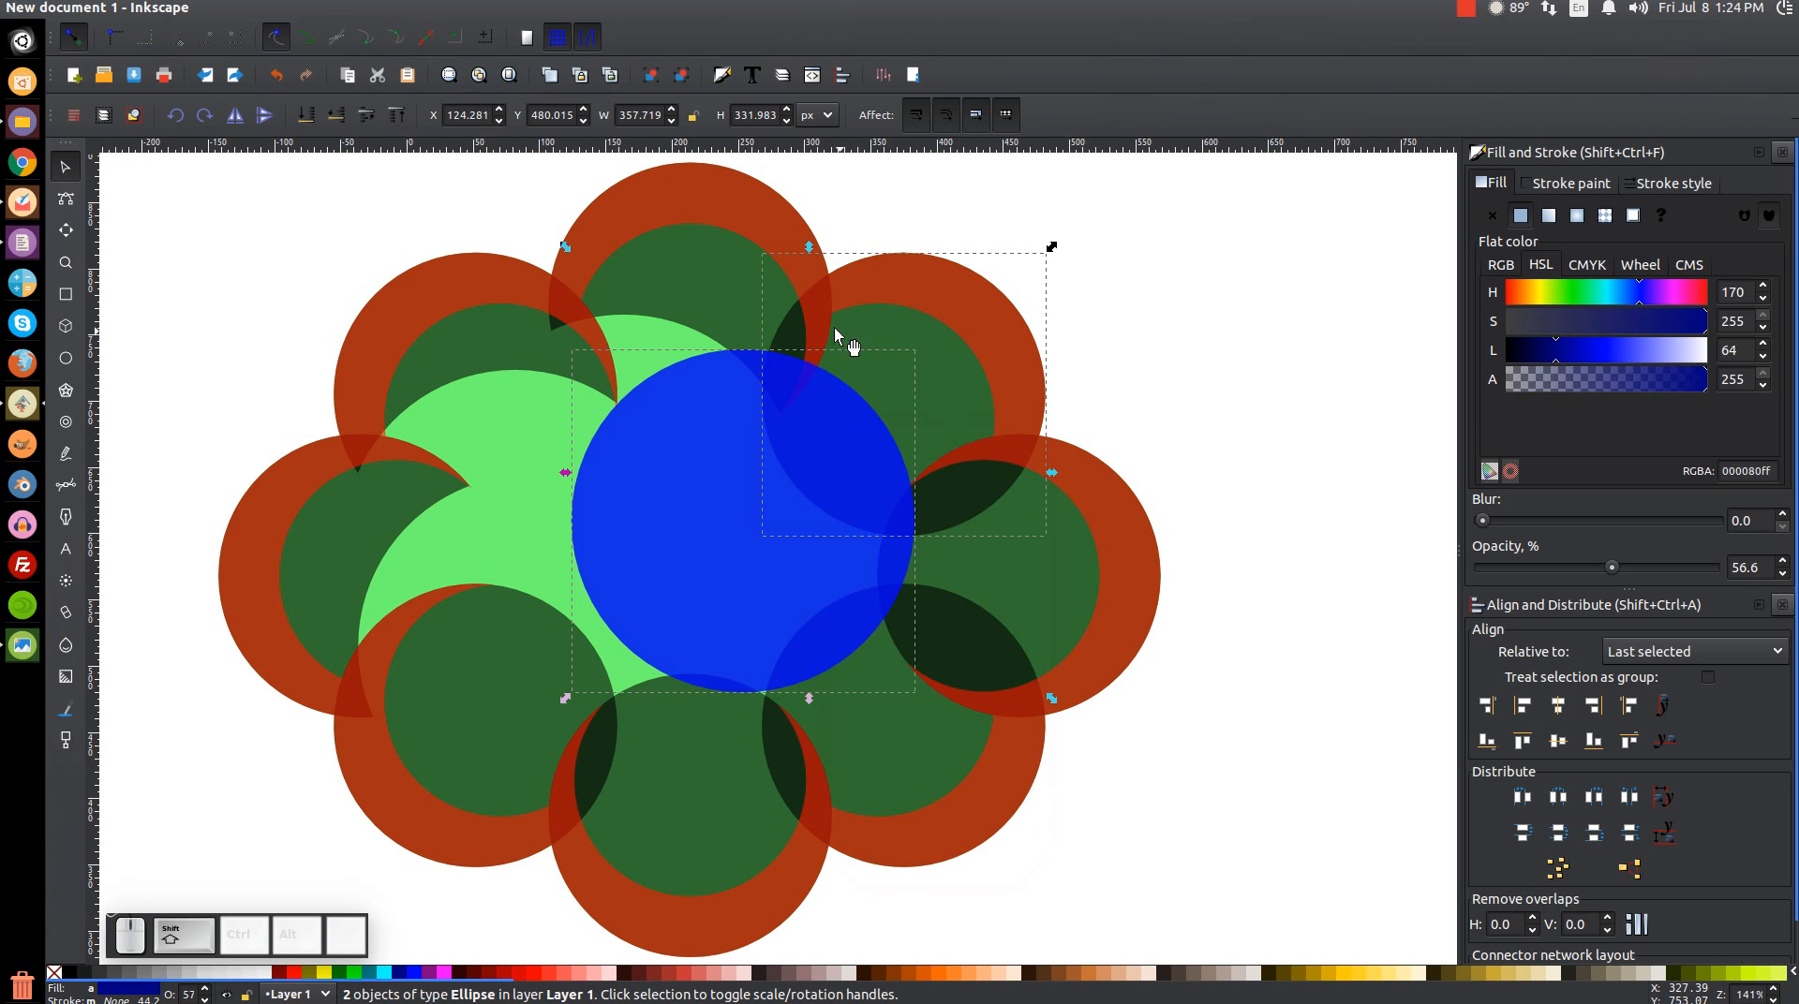
left_click(306, 8)
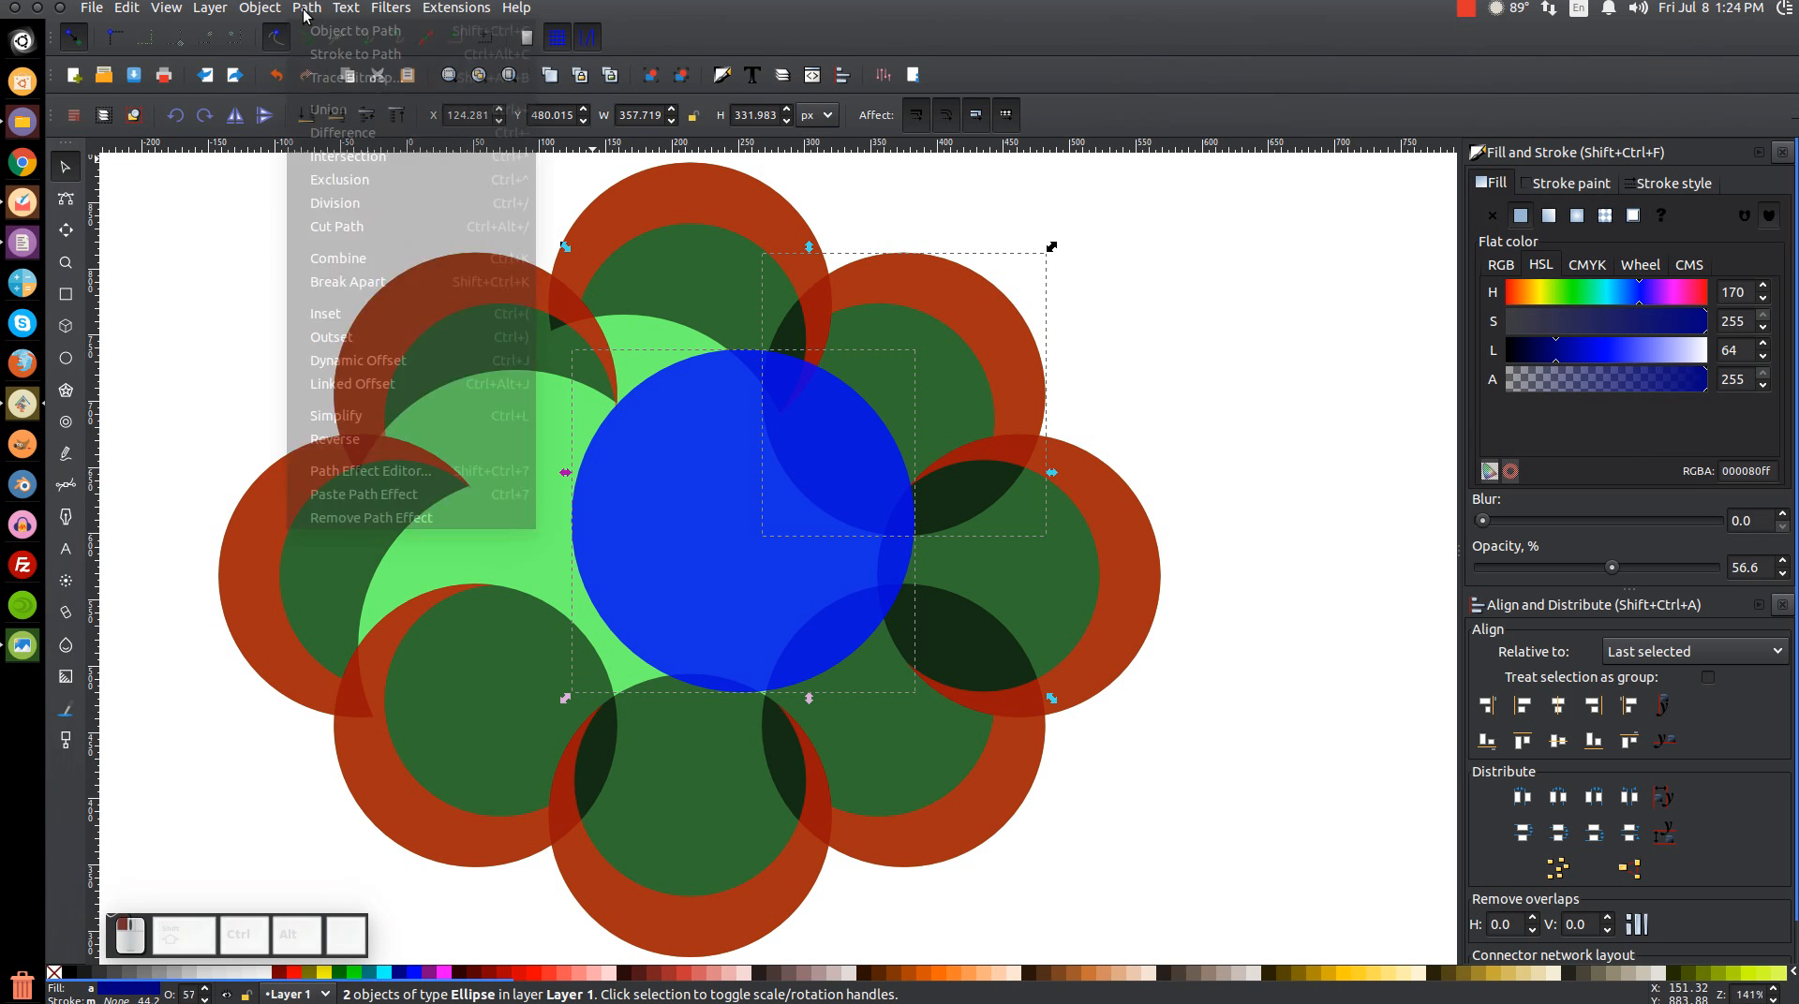
left_click(338, 132)
Move the remaining blue circle off the artwork and delete it
left_click_drag(703, 553, 1176, 438)
left_click_drag(1176, 437, 1199, 466)
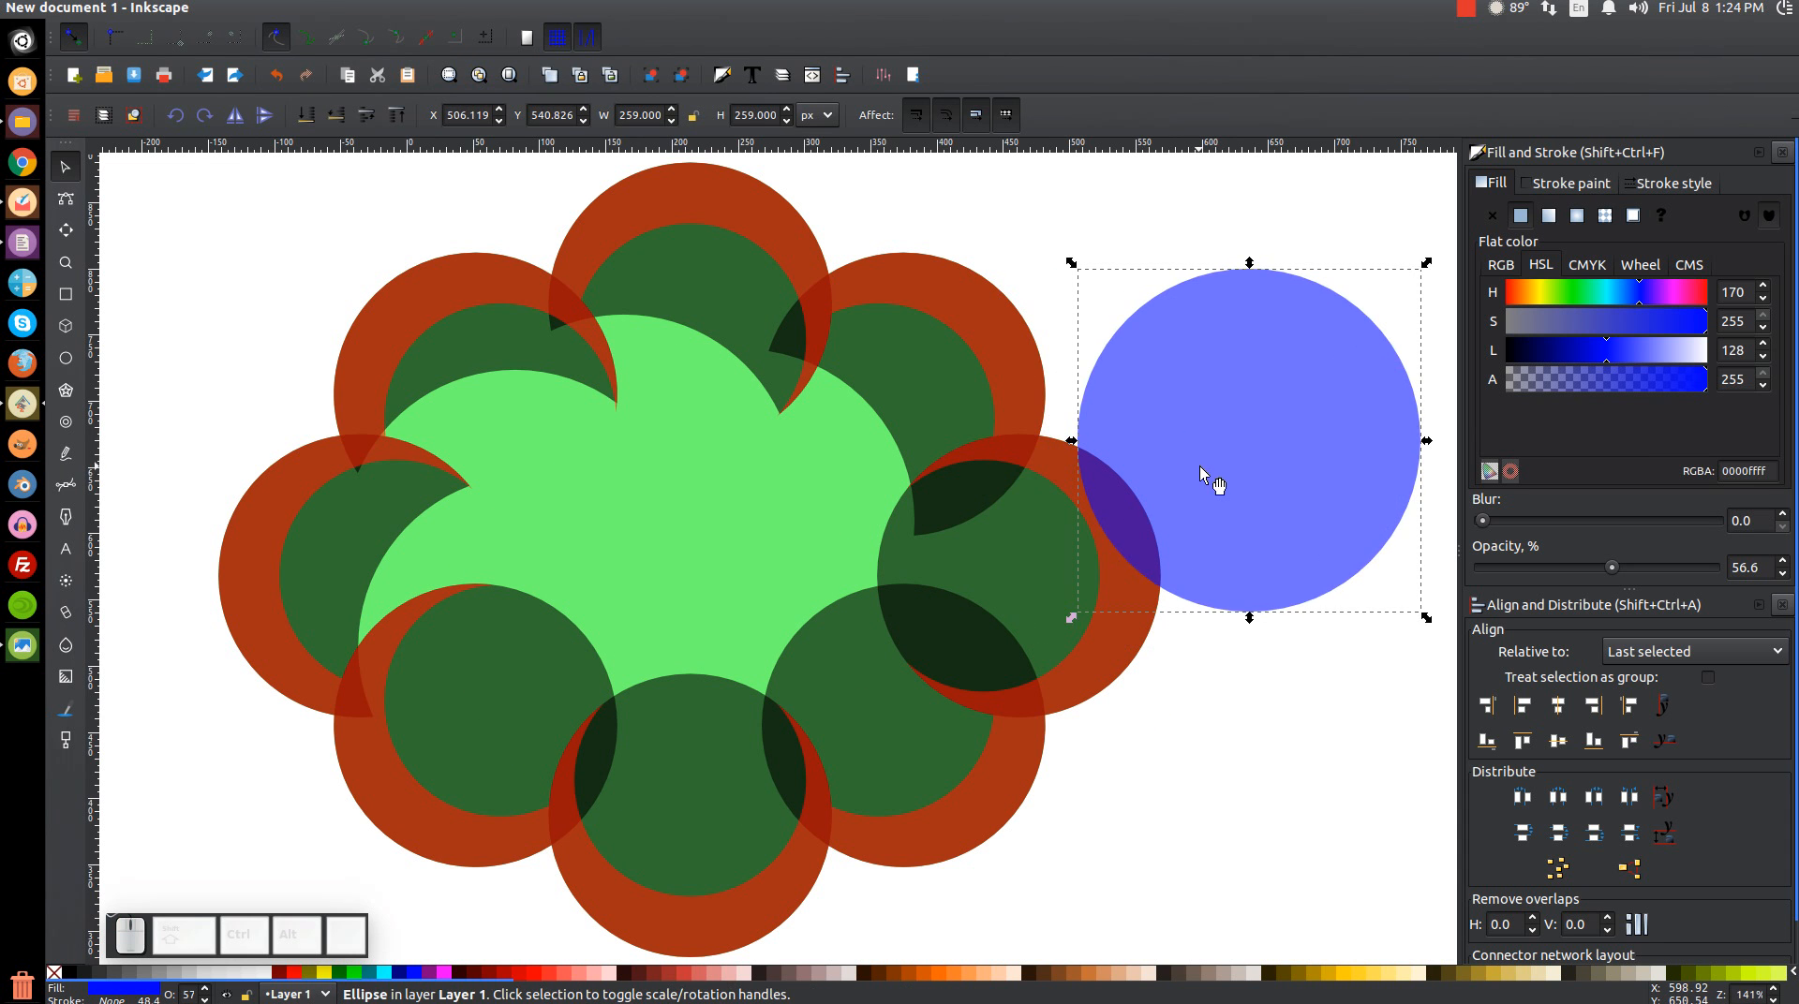
key("Delete")
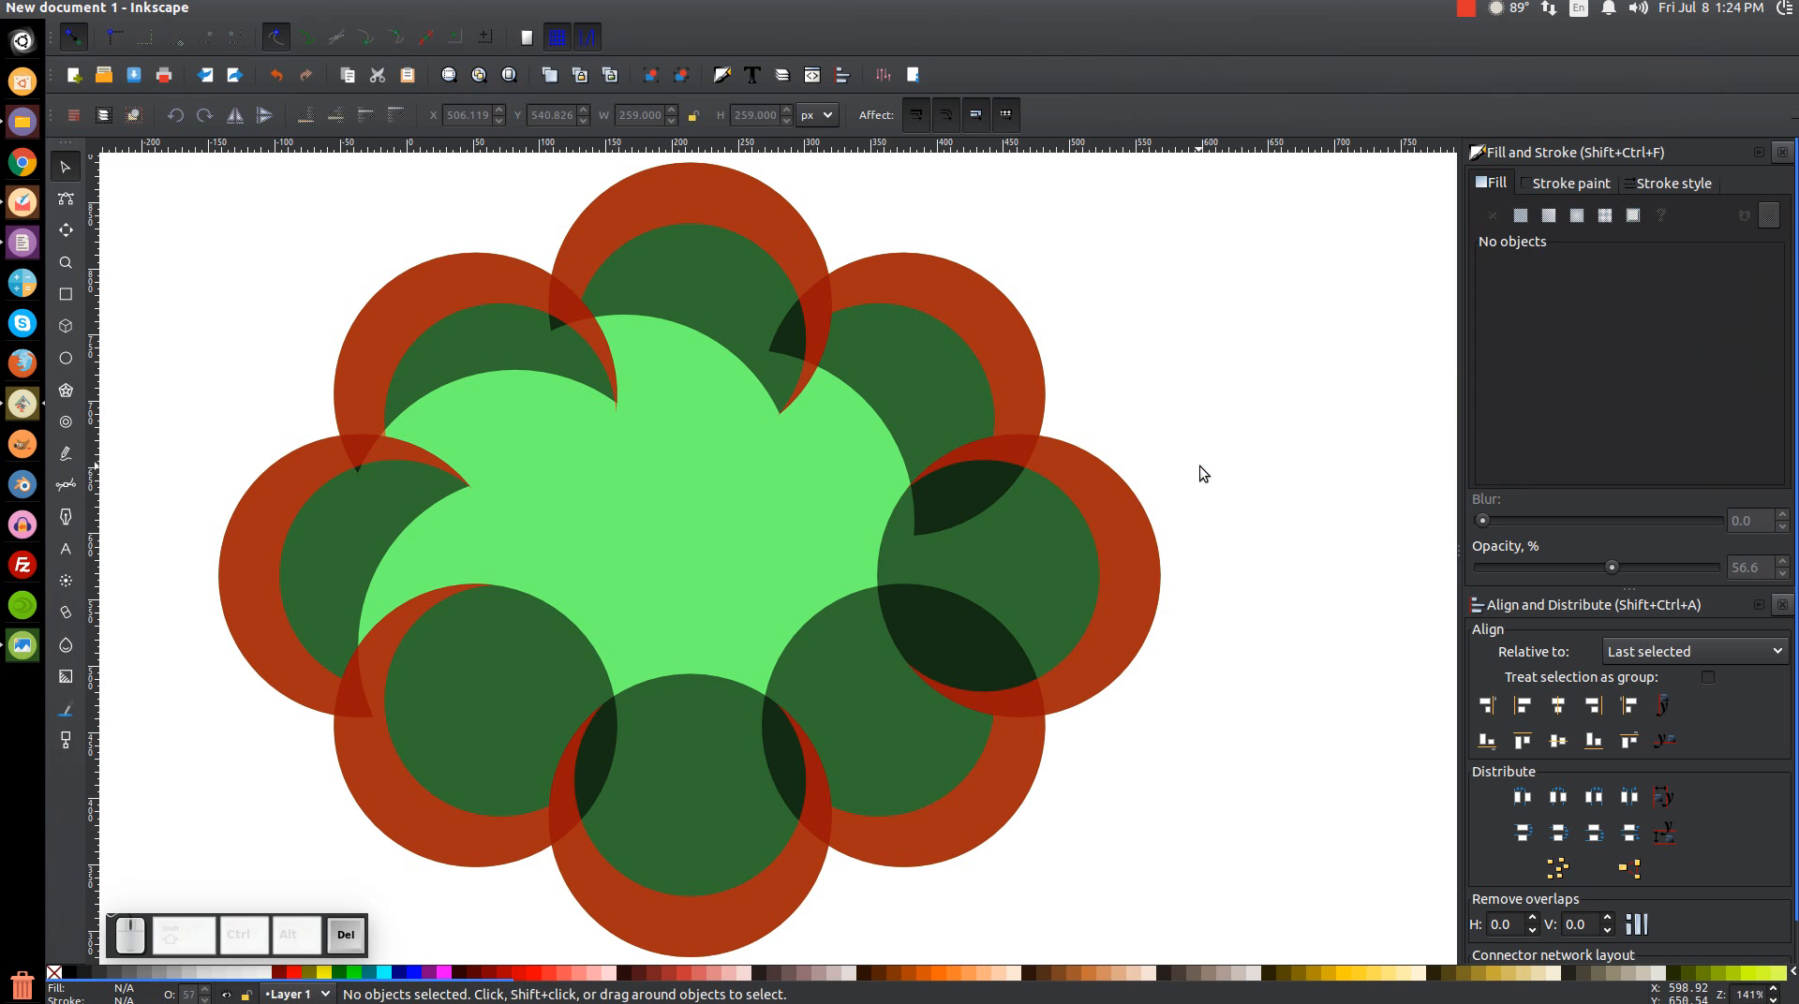
Scale the rightmost dark circle down to about 160 px and position it just inside the right lobe's inner edge
left_click(1020, 568)
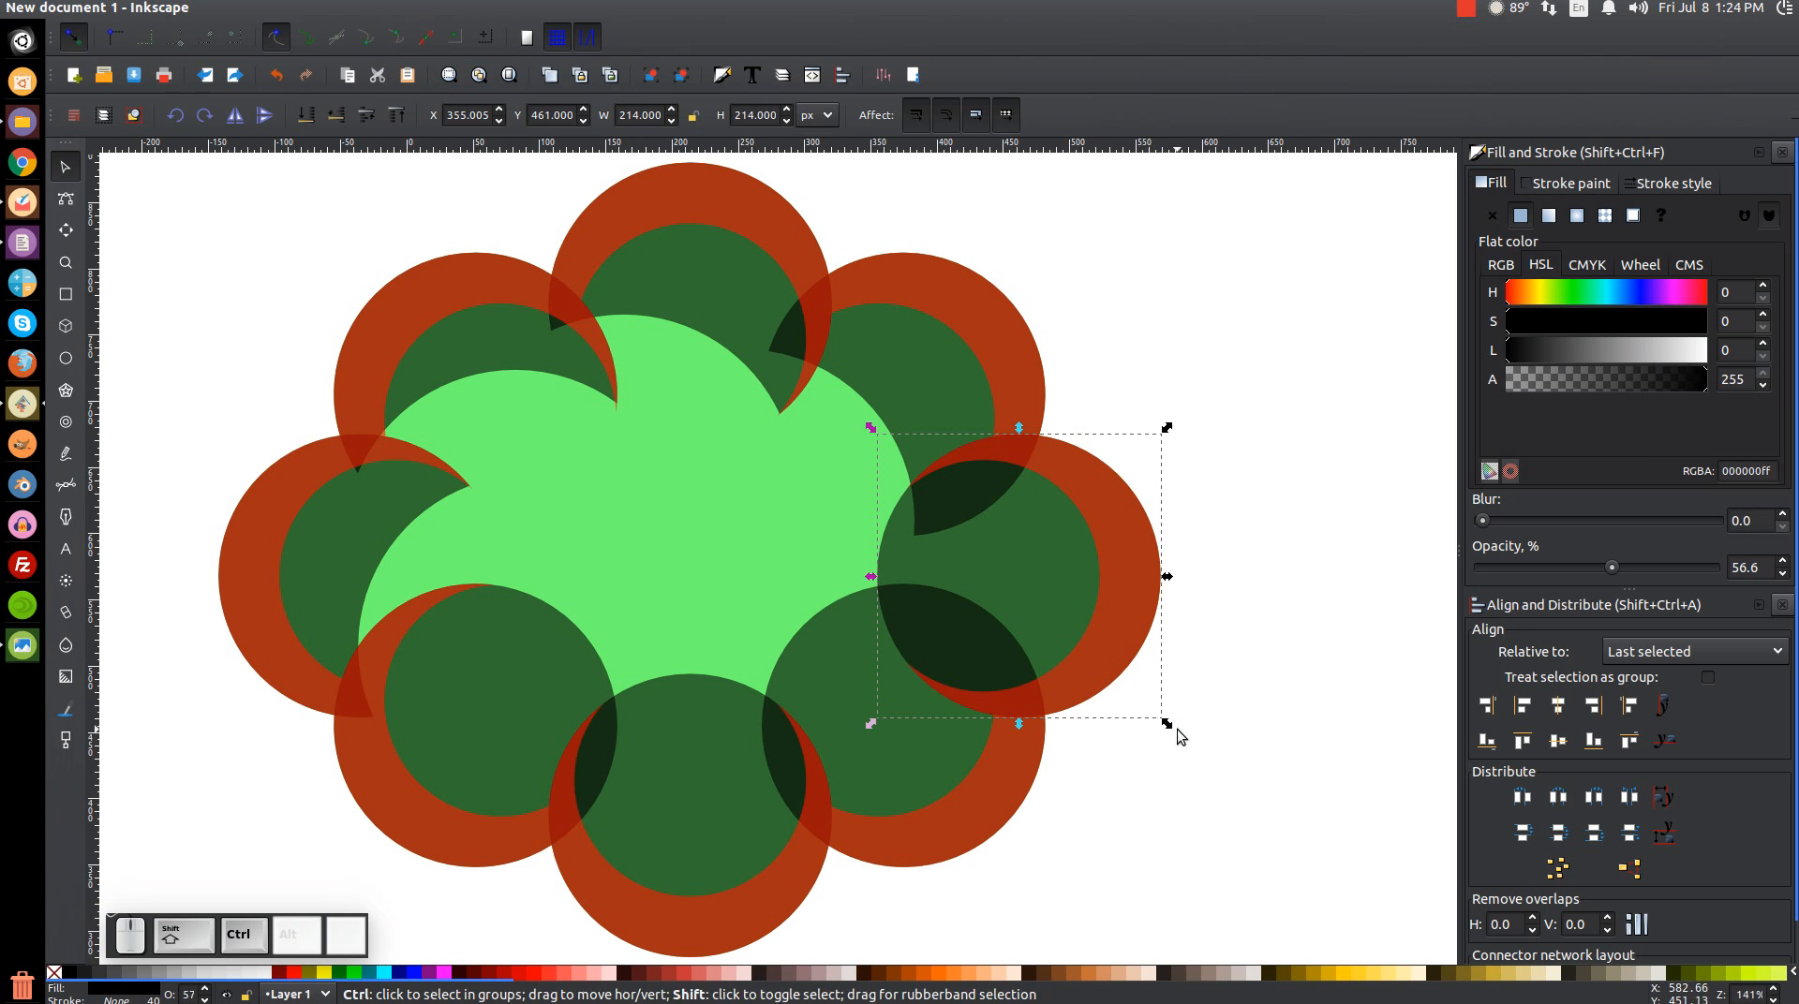
left_click_drag(1167, 727, 1211, 730)
key("1")
left_click_drag(1088, 565, 1071, 572)
scroll(1071, 571, "up", 2)
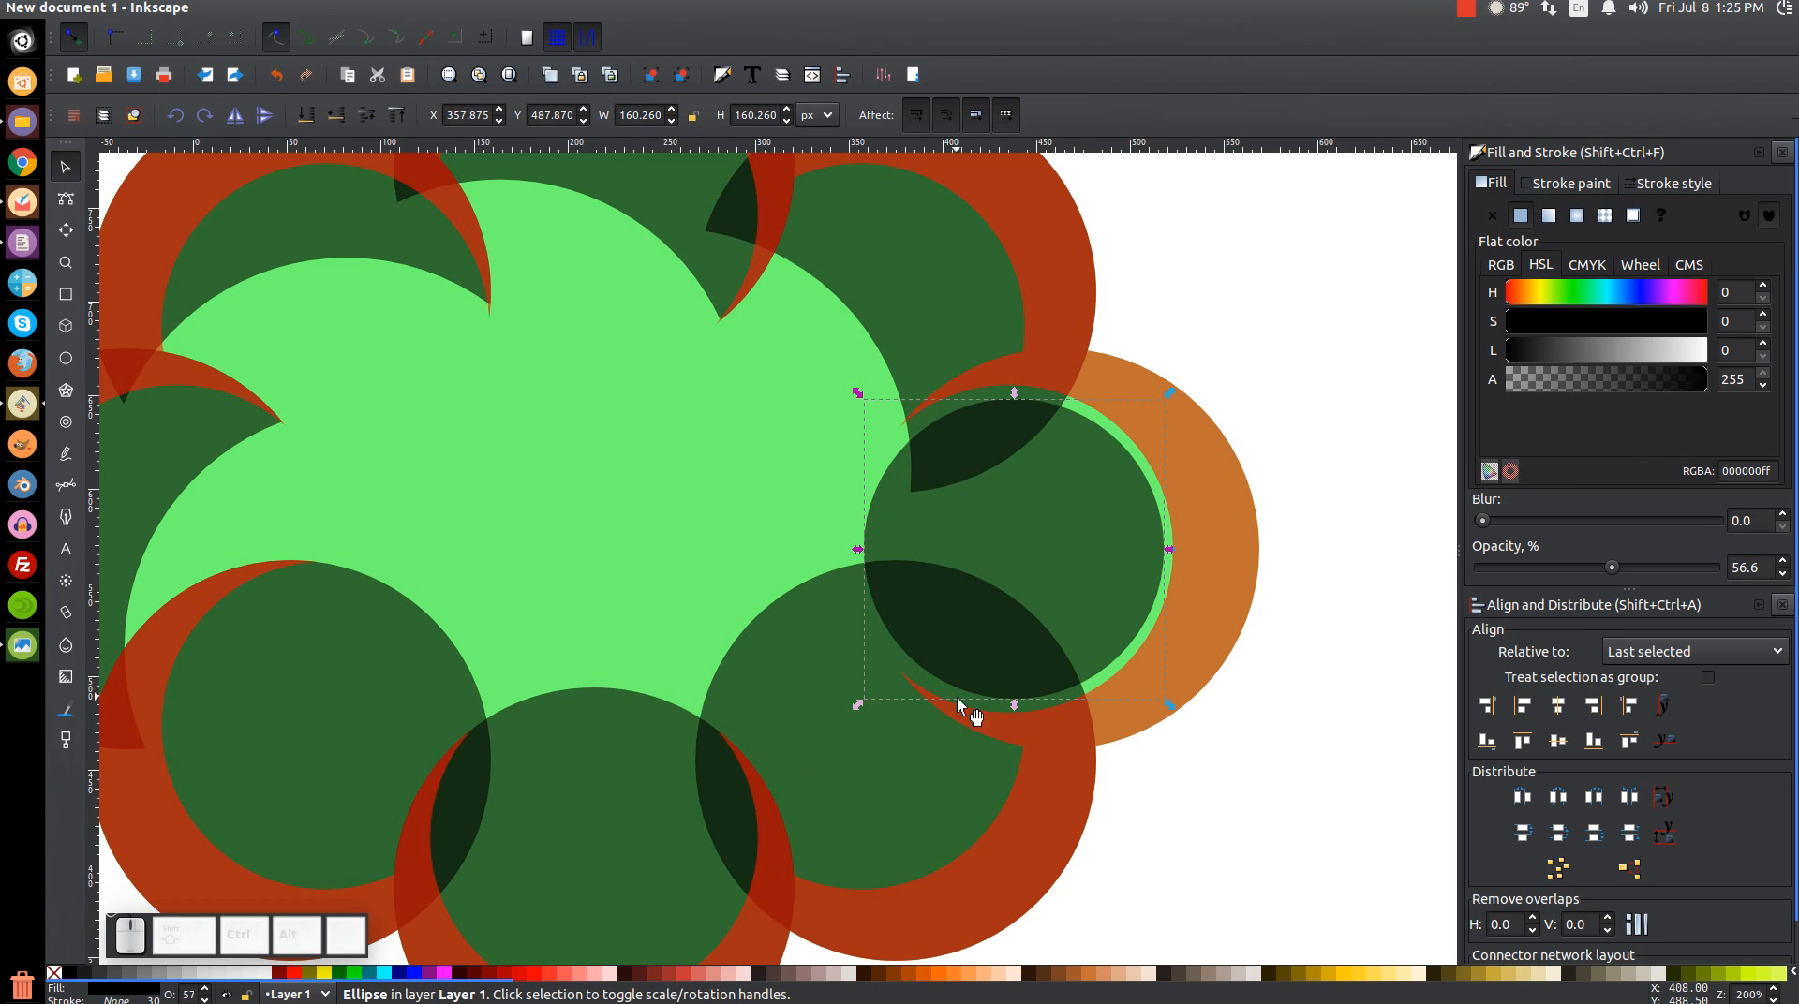
left_click_drag(1106, 554, 1105, 559)
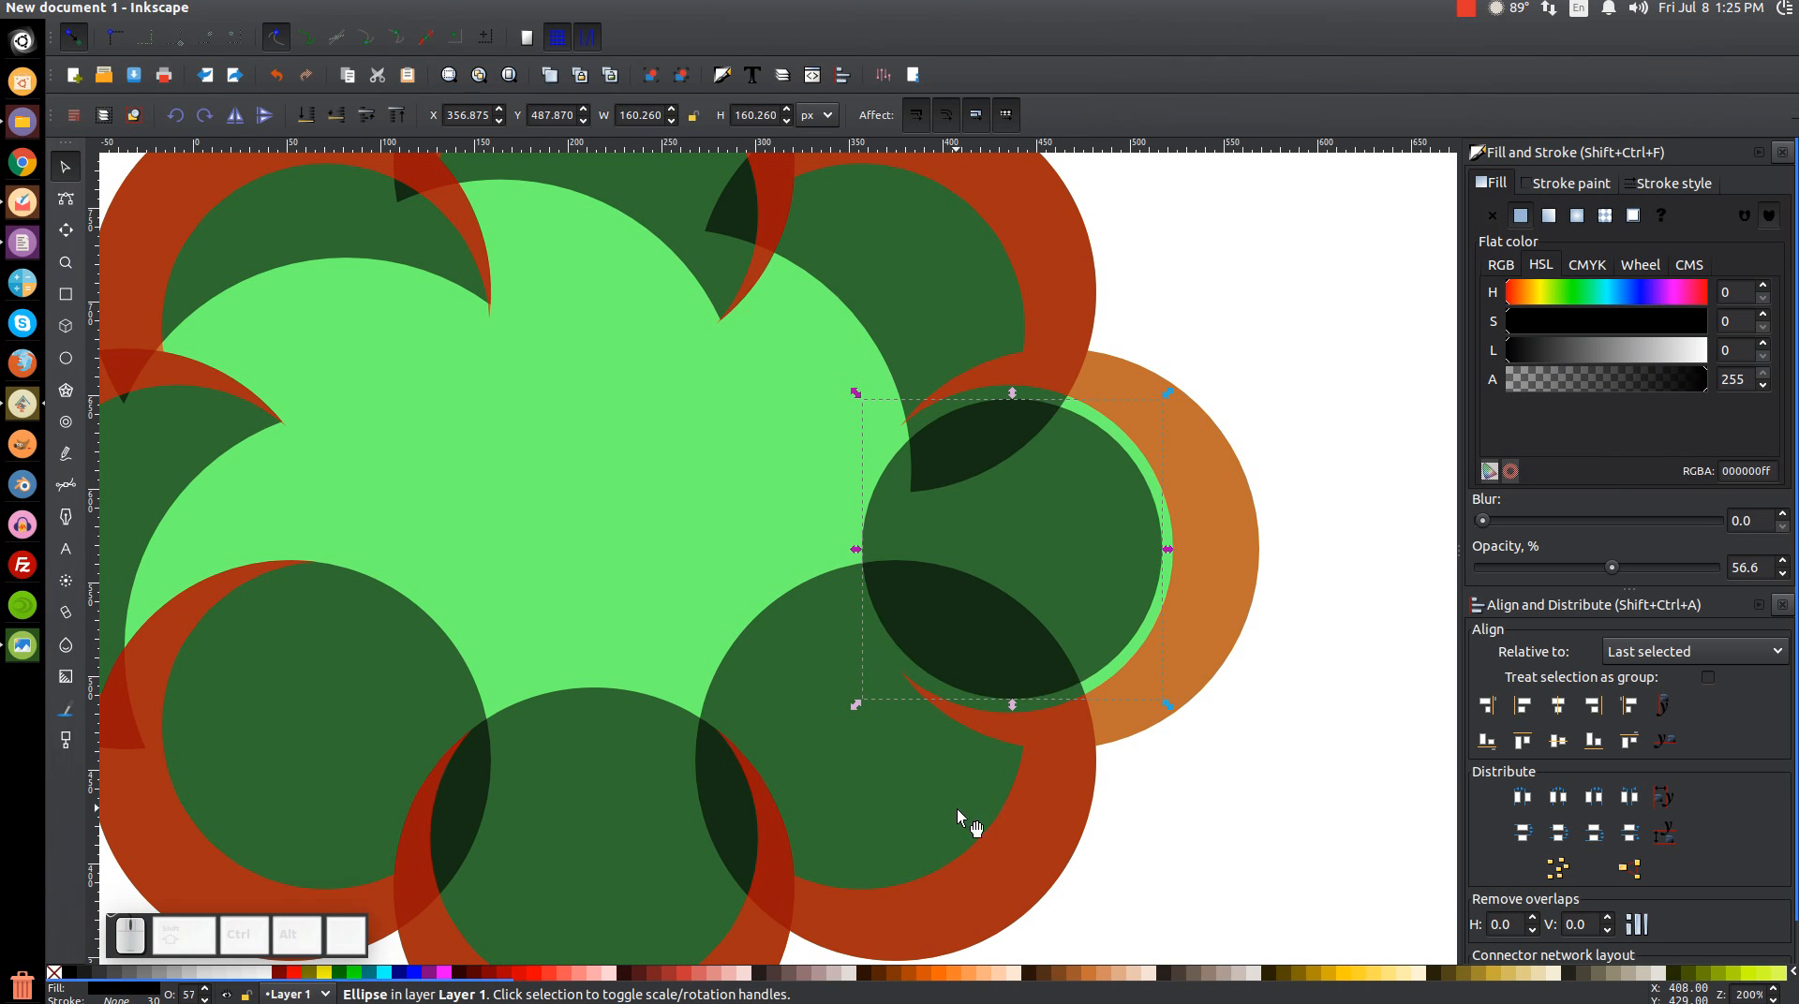
Delete the large dark circles covering the lower-right, bottom and lower-left lobes
key("1")
left_click_drag(967, 747, 1067, 737)
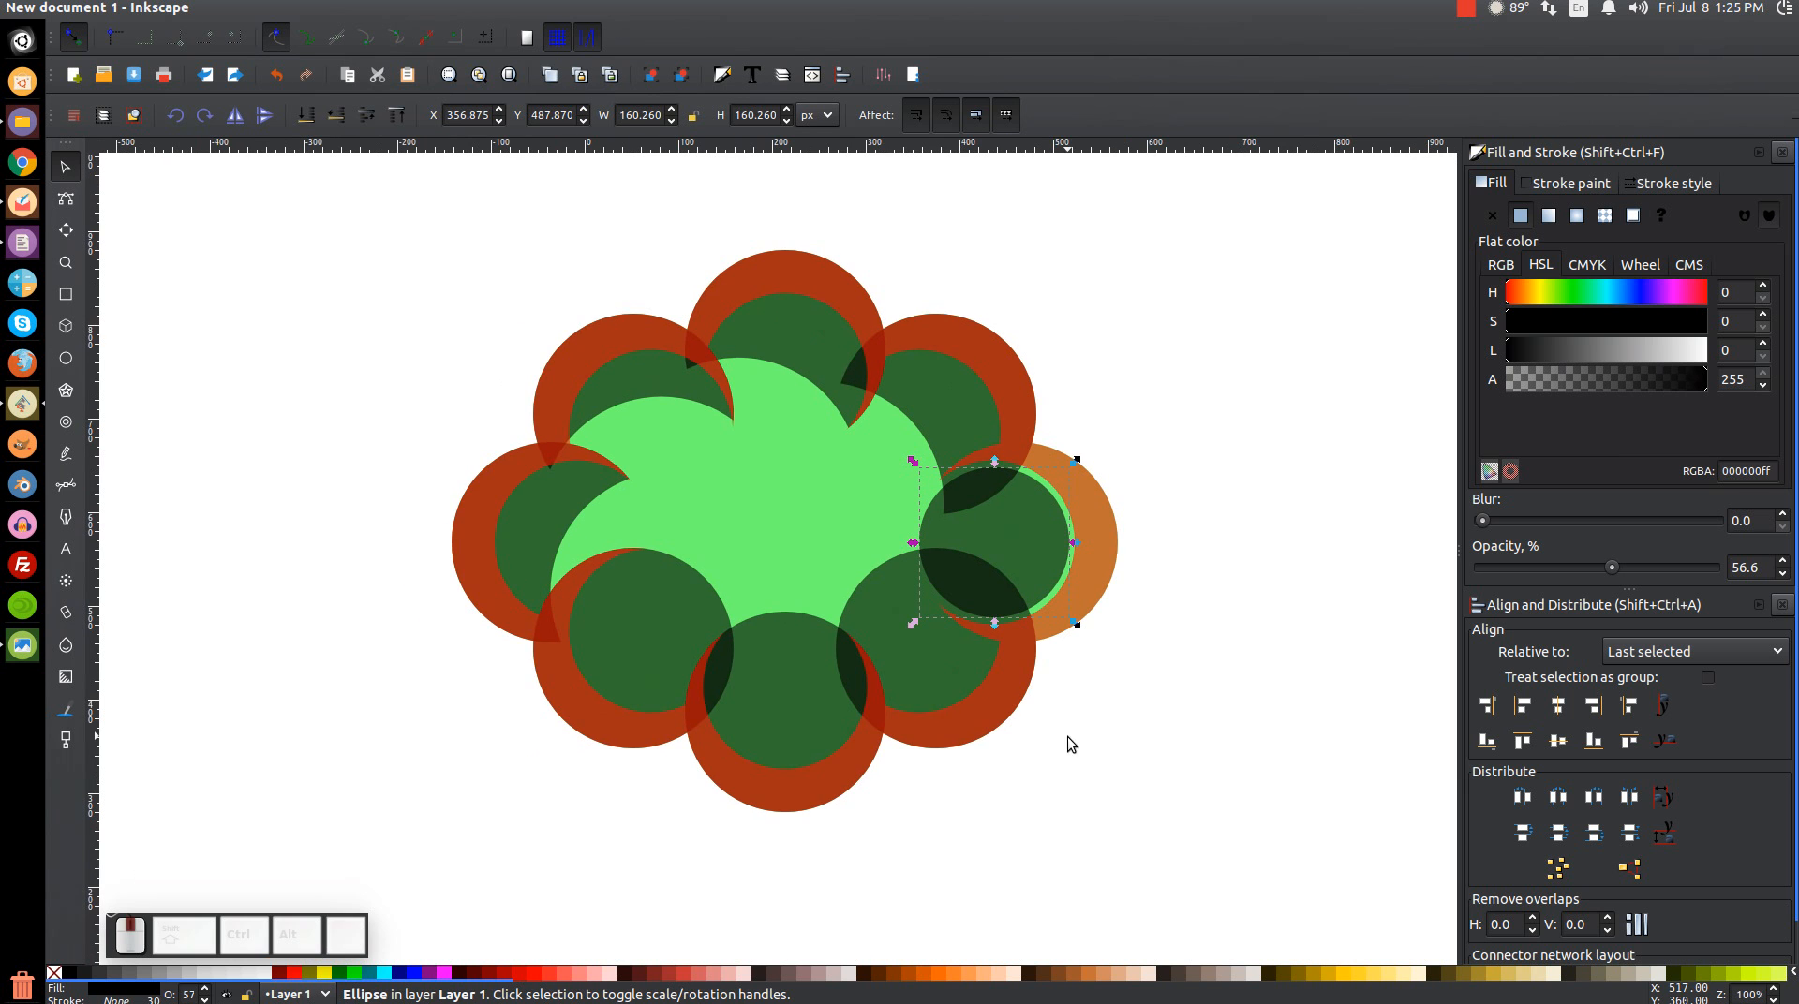
left_click(869, 587)
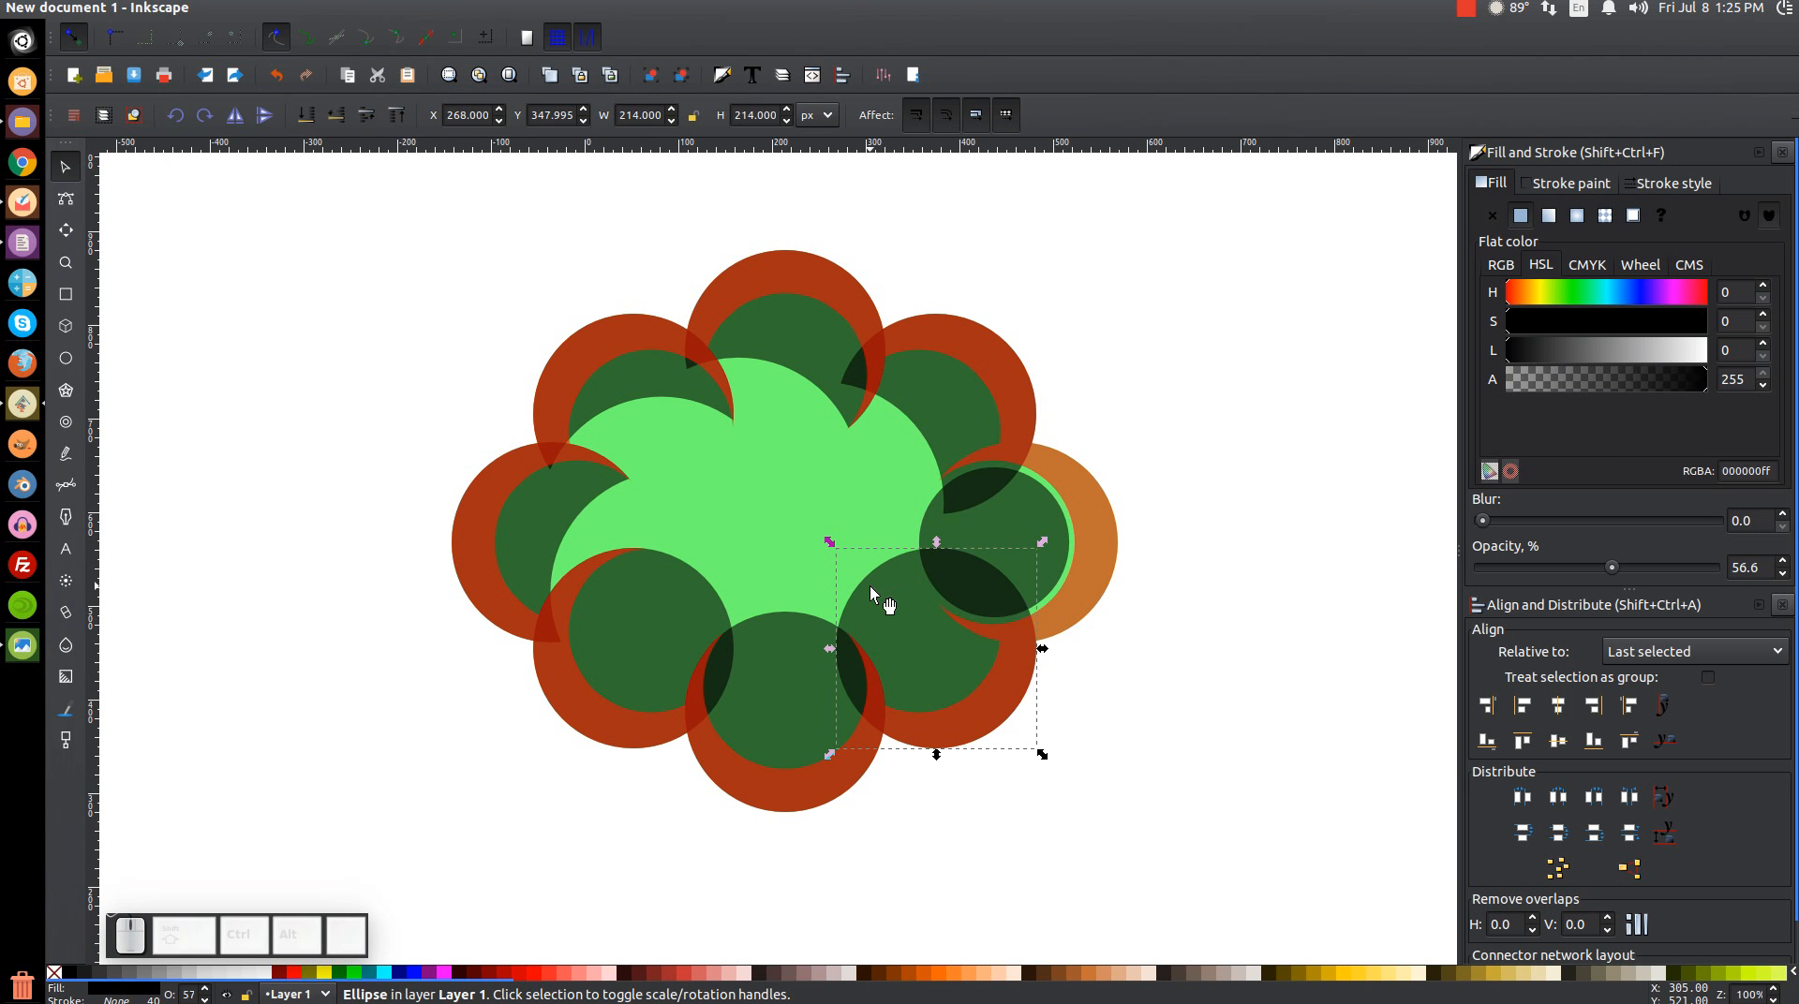
key("Delete")
left_click(775, 632)
key("Delete")
left_click(672, 587)
key("Delete")
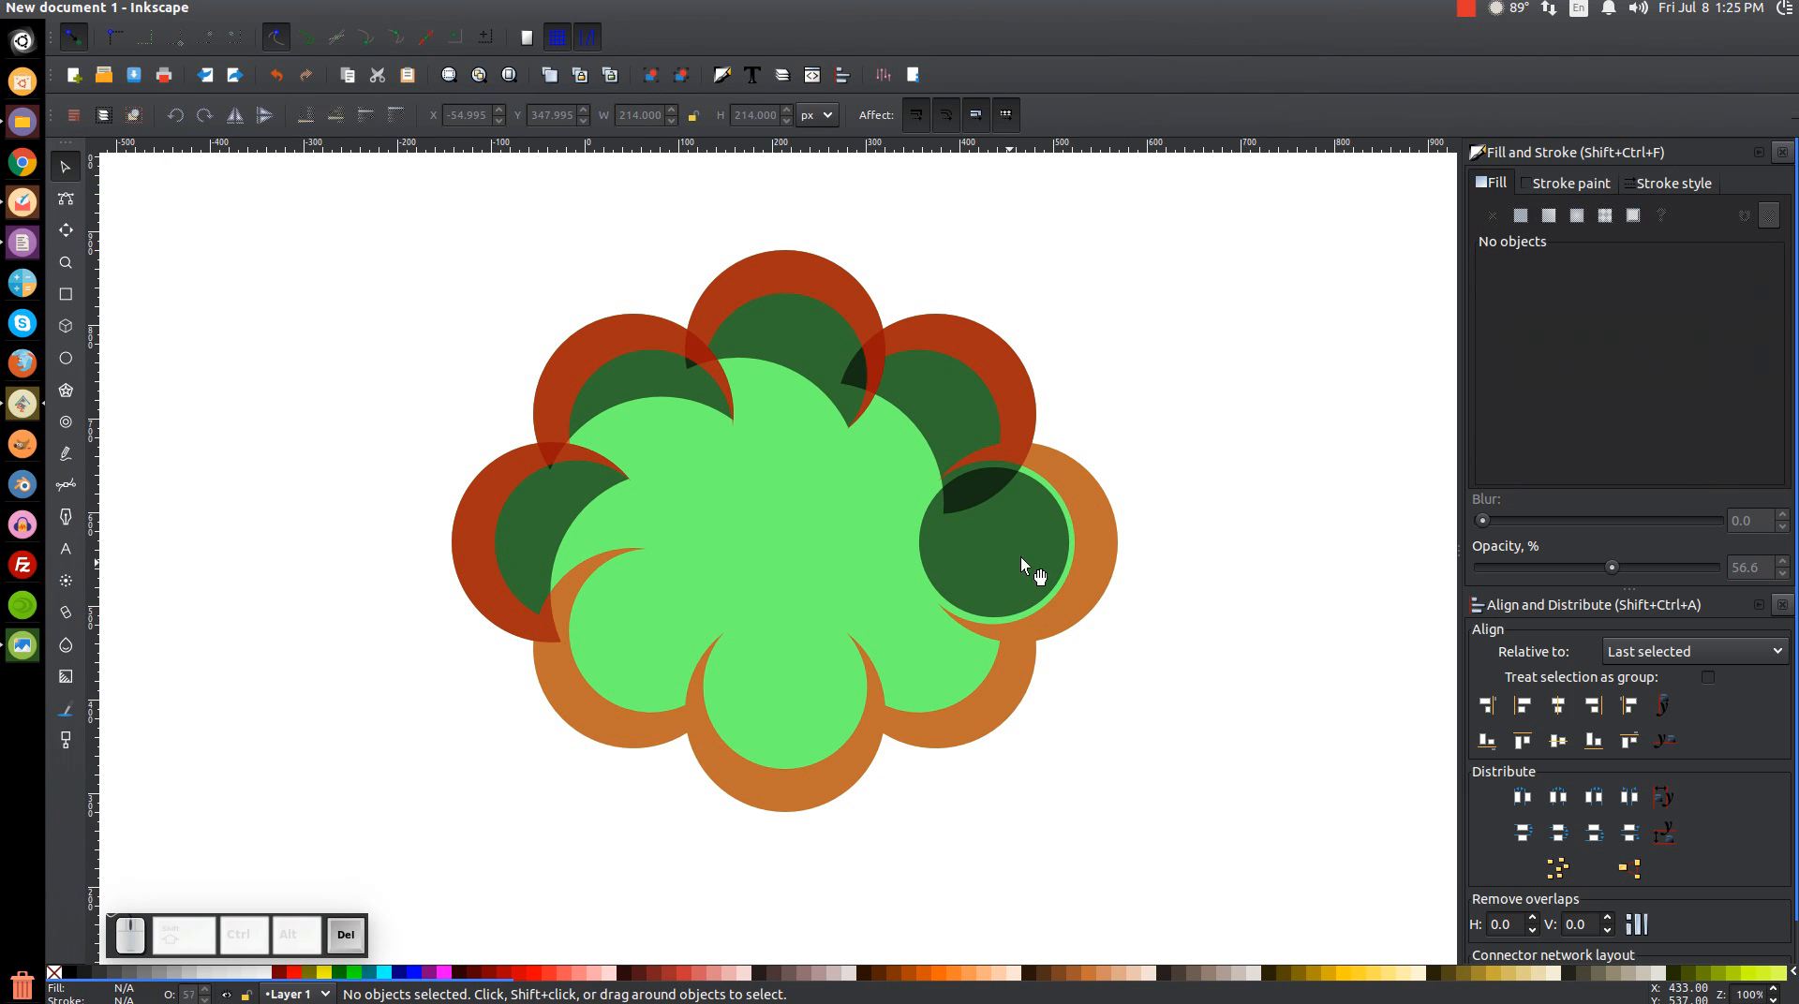
Duplicate the small dark circle from the right lobe into the lower-right, bottom and lower-left lobes
left_click(991, 530)
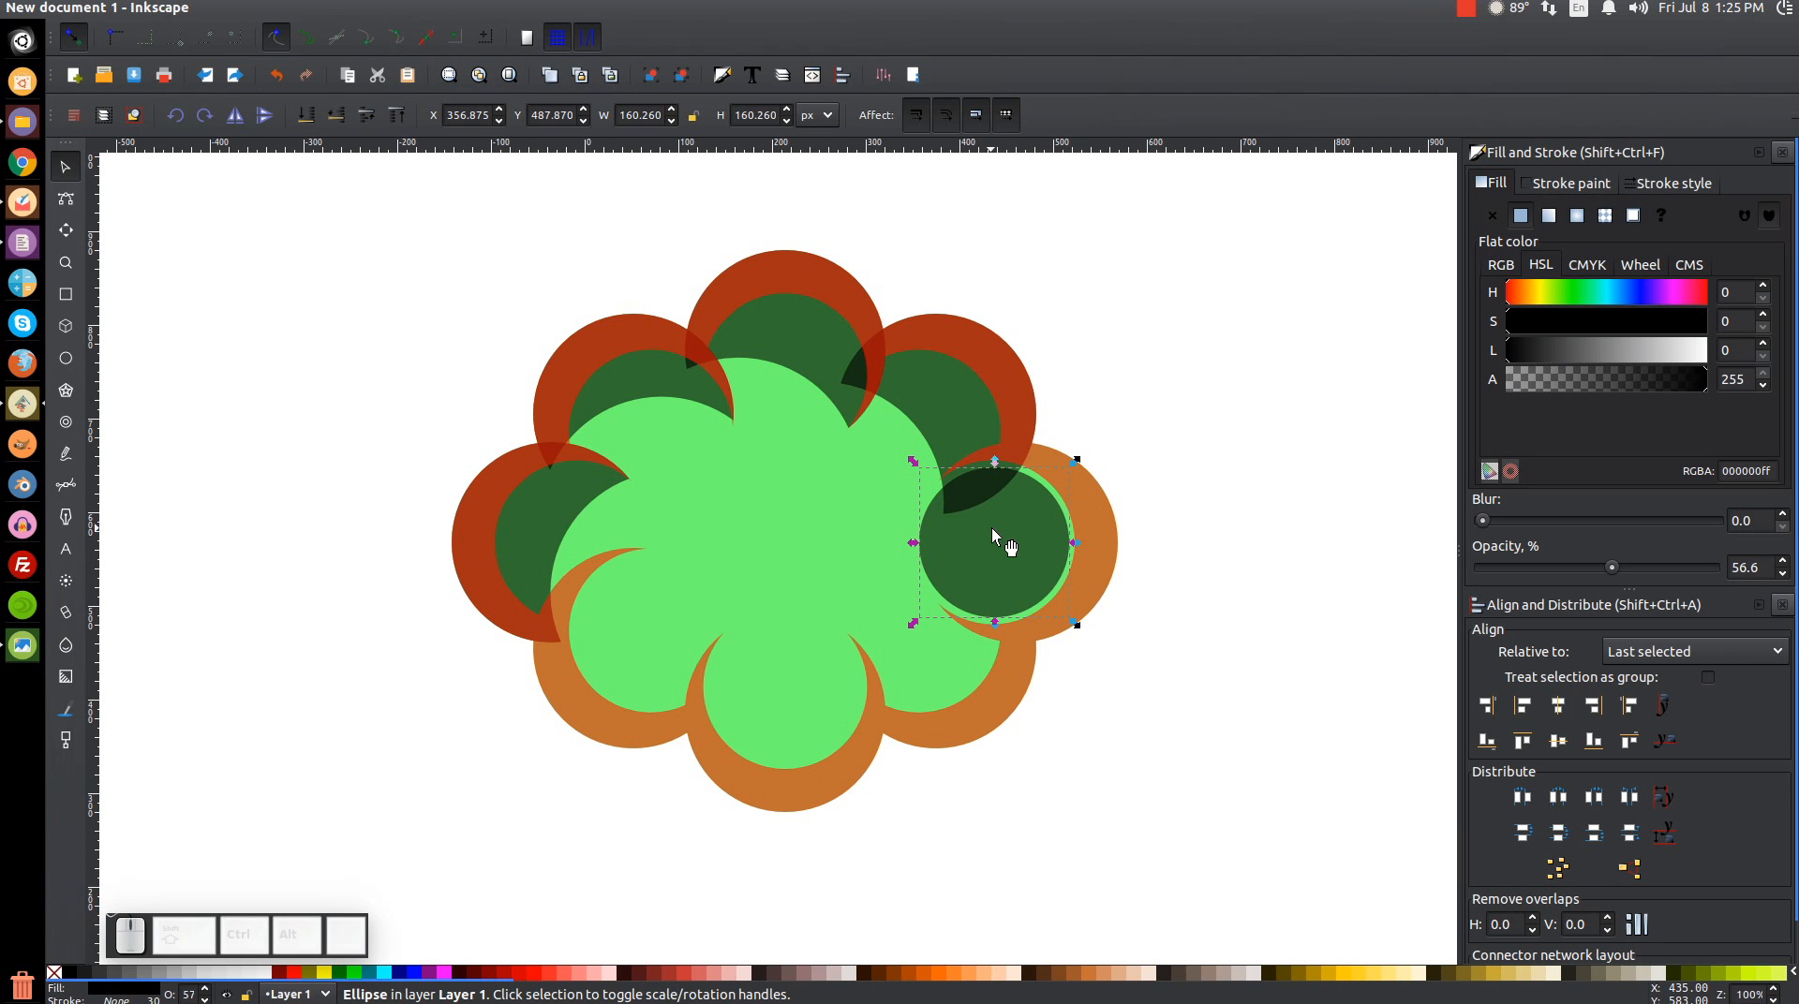
right_click(992, 531)
left_click(1062, 691)
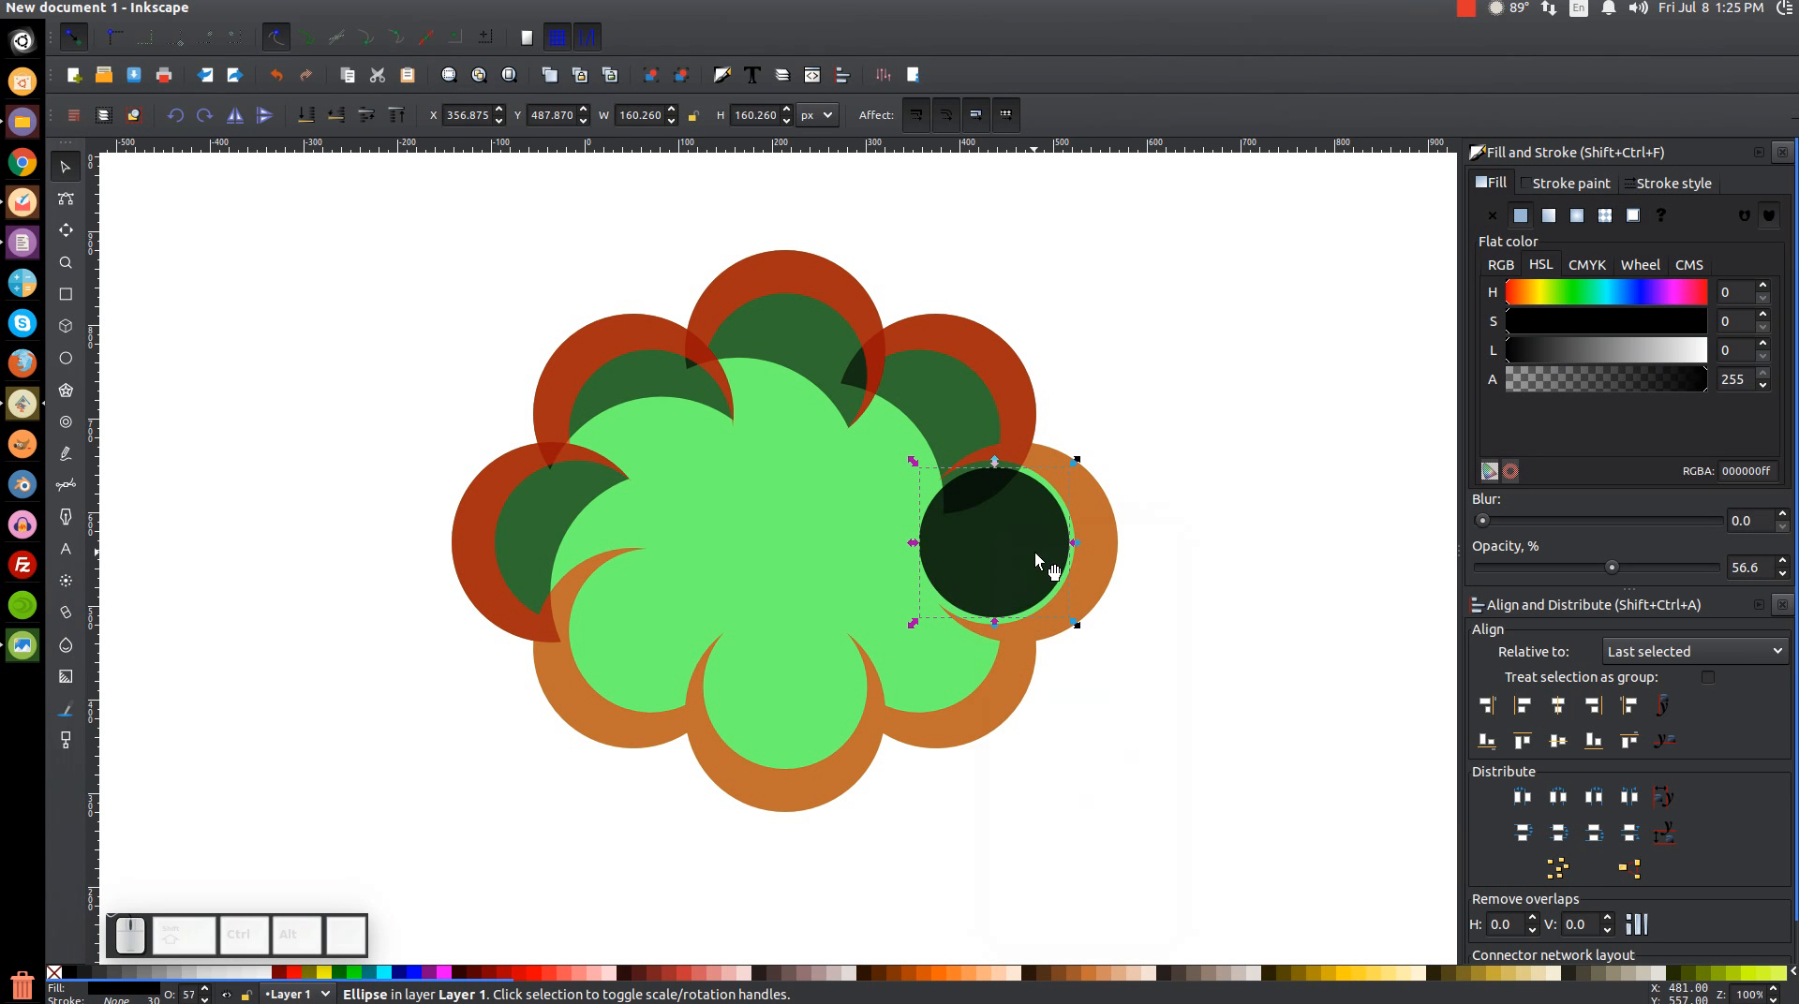
left_click_drag(1034, 553, 671, 662)
right_click(963, 637)
left_click(1021, 376)
right_click(807, 690)
left_click(900, 446)
Using thumbnail.png as reference, make a blue duplicate of the right lobe's small circle, enlarge it to about 184 px and offset it up and inward
left_click(23, 646)
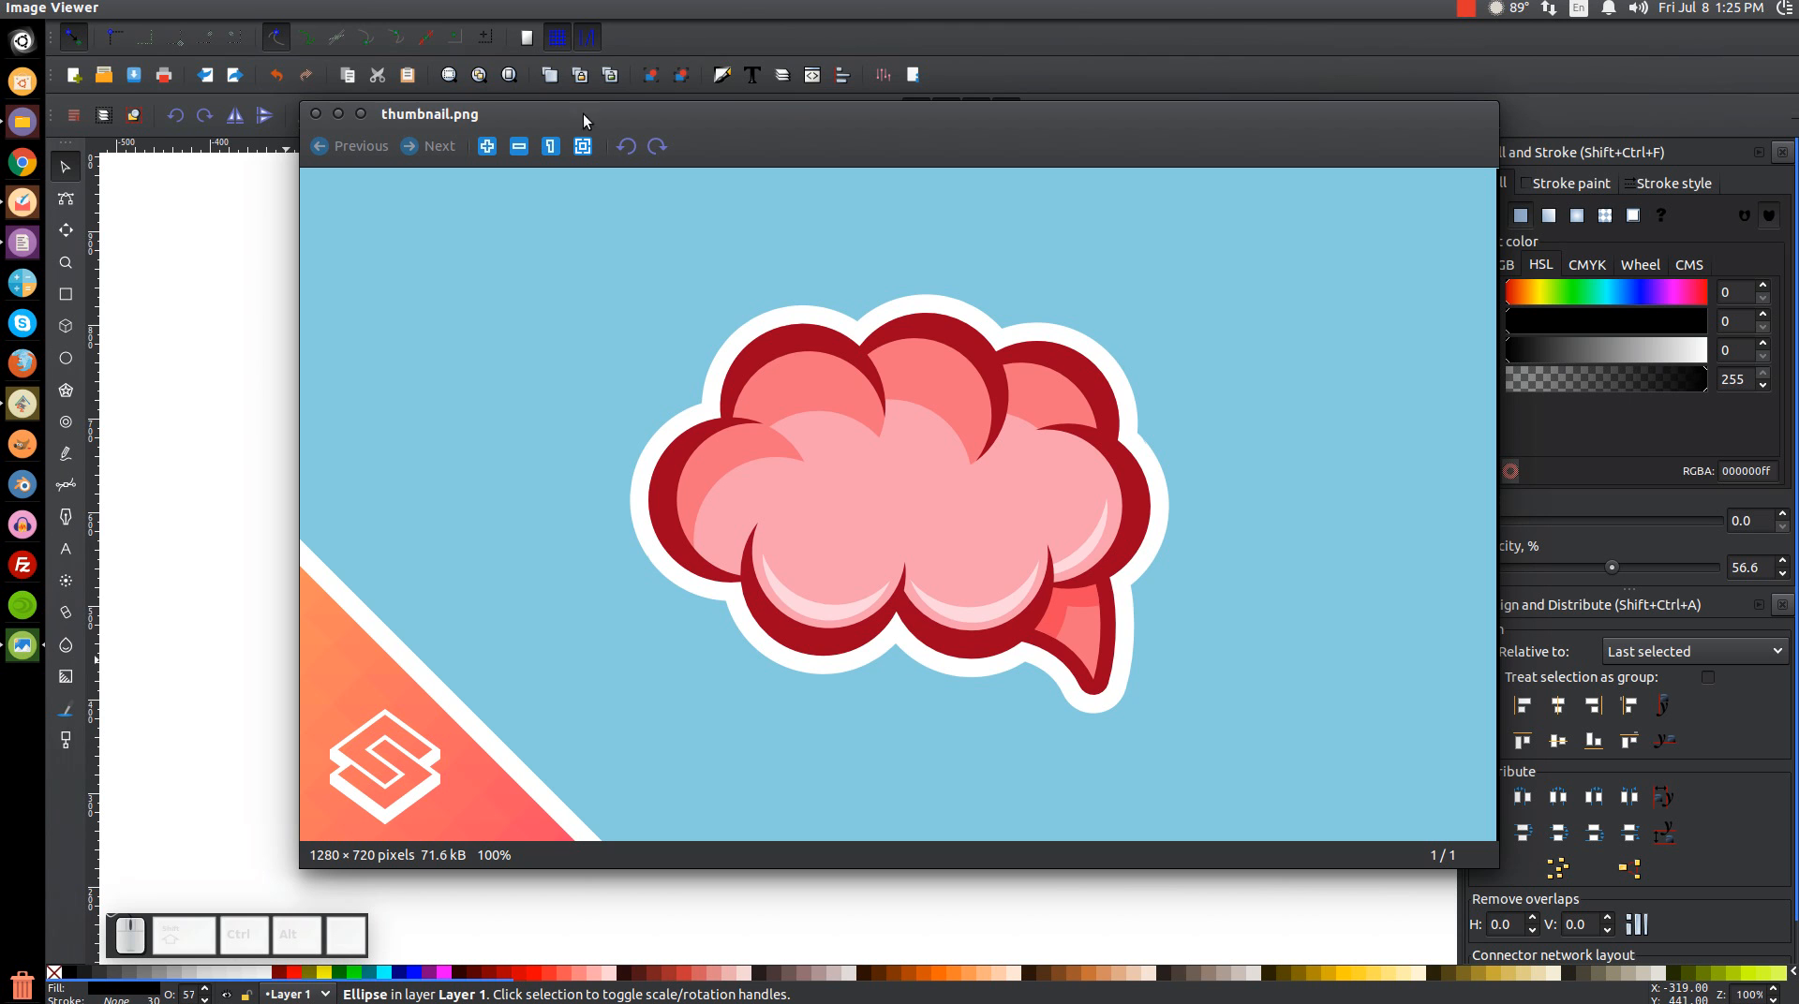
left_click(339, 113)
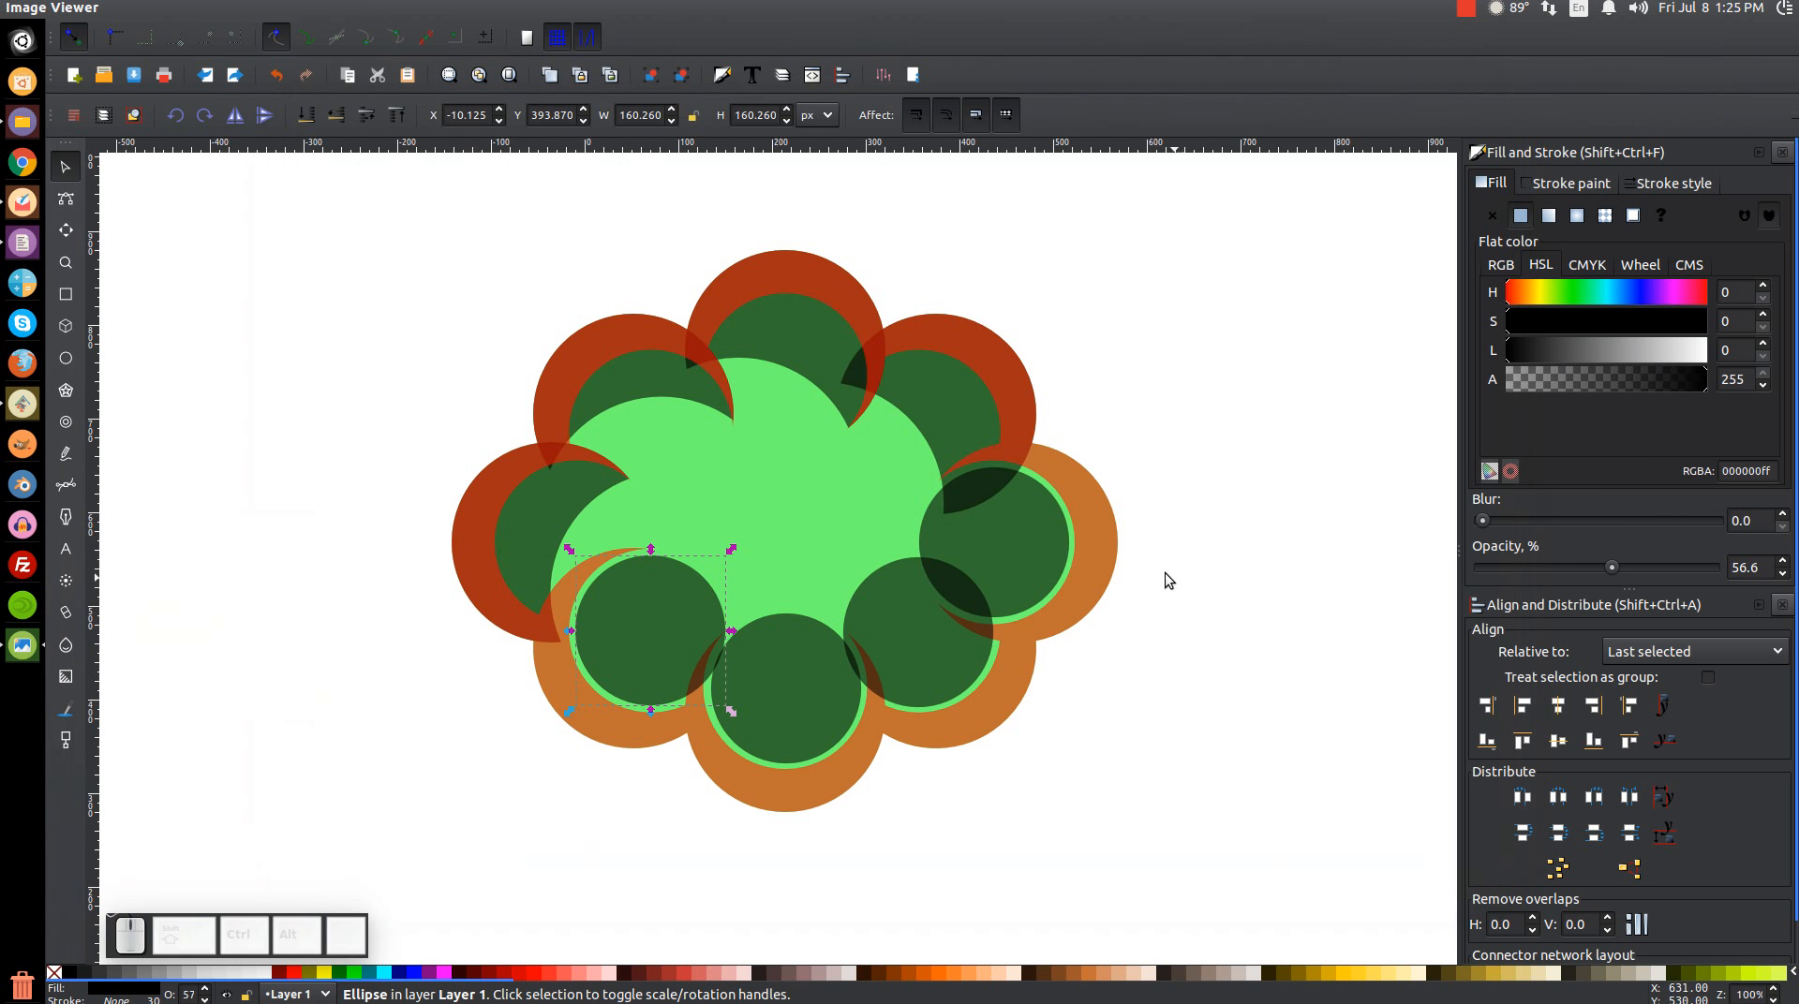
left_click(1034, 537)
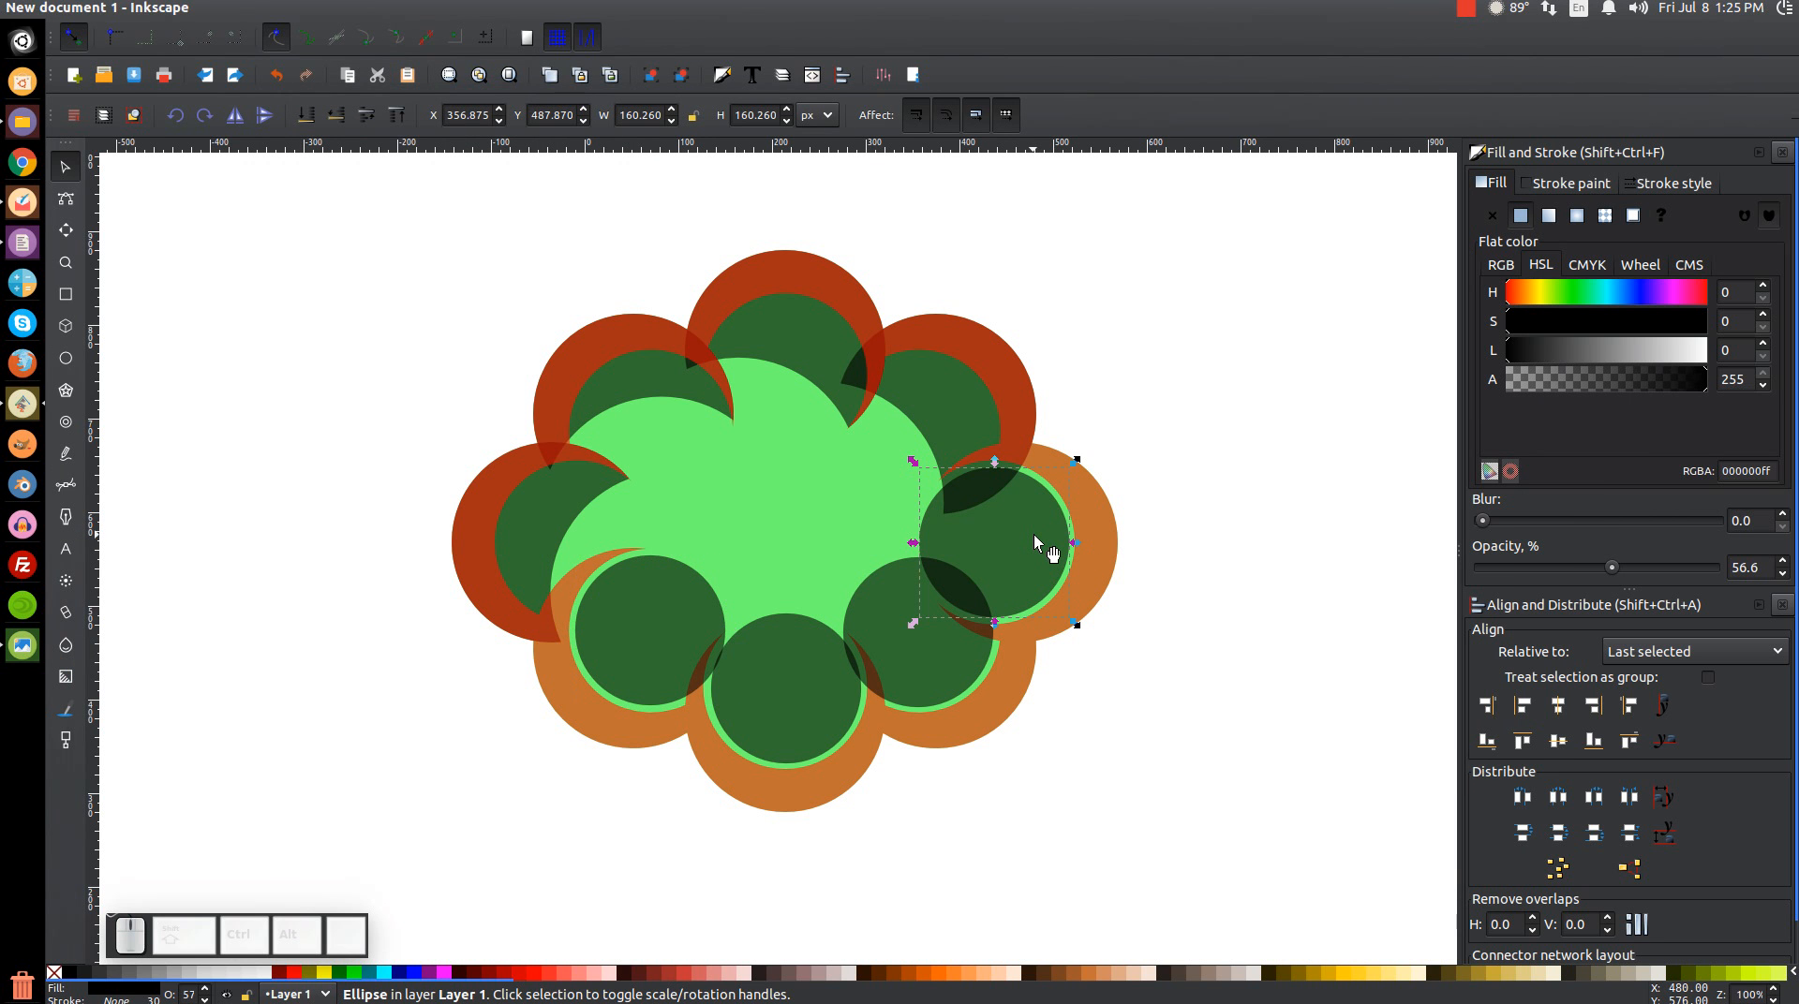
right_click(1034, 542)
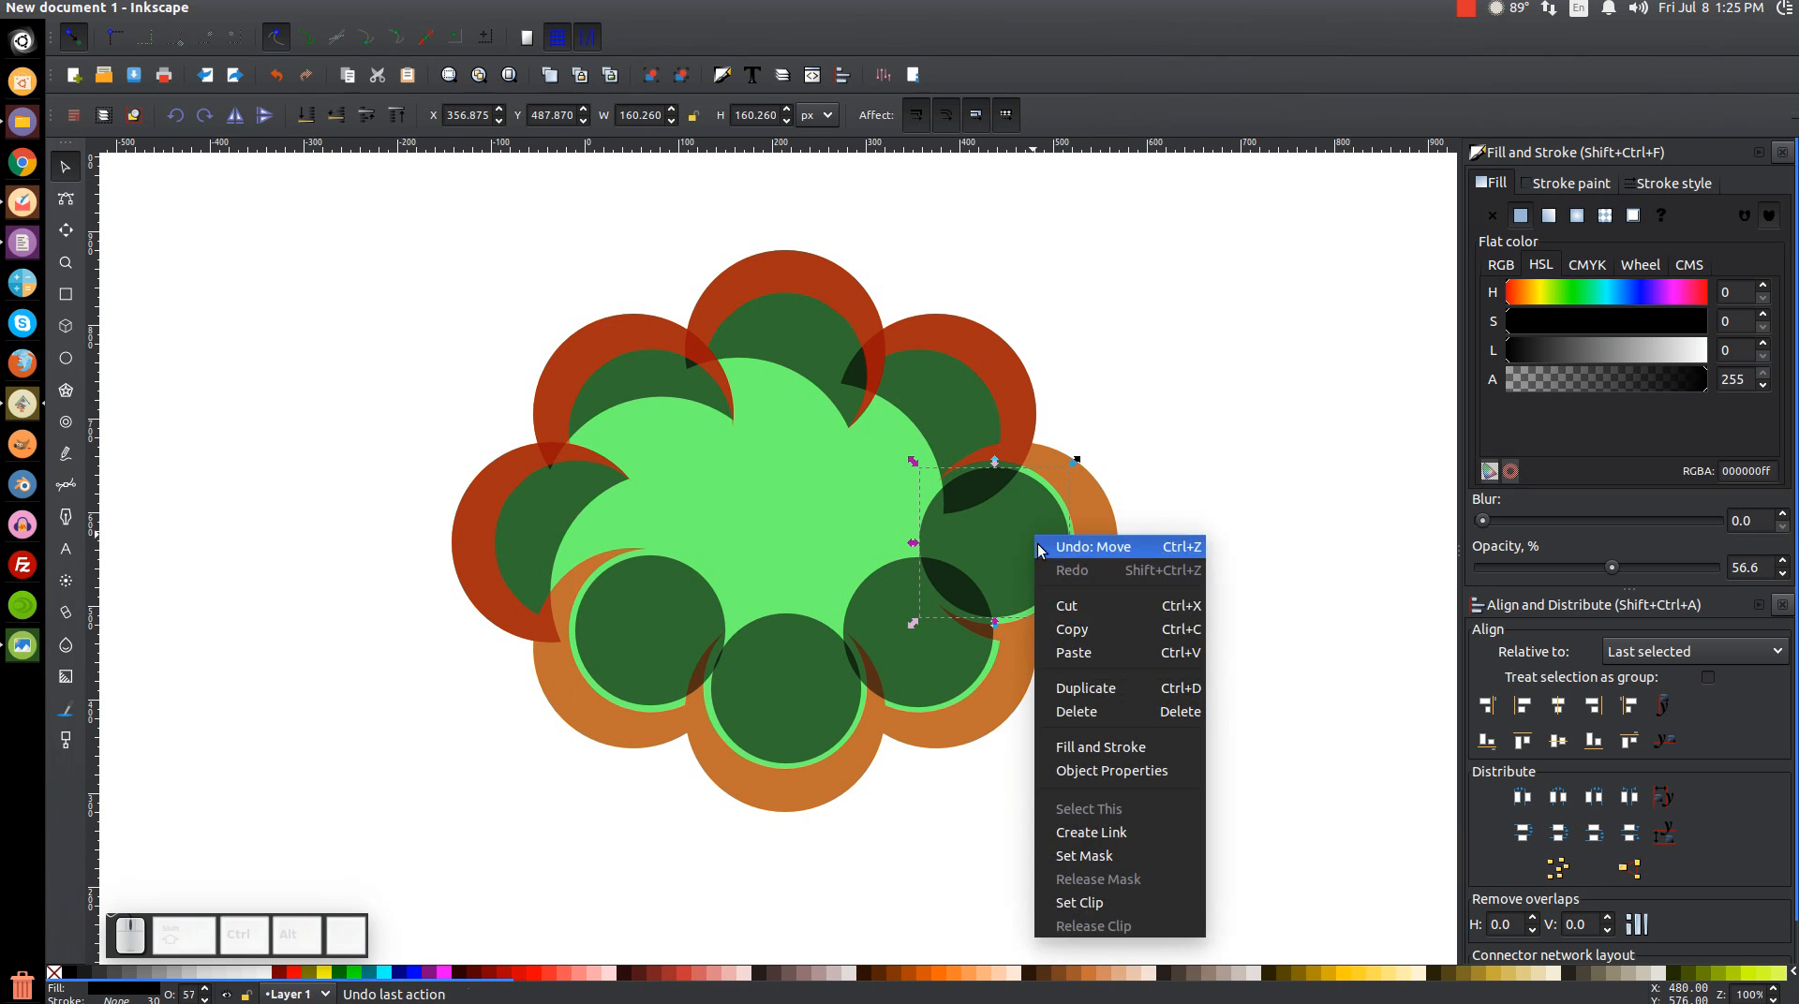
left_click(1105, 688)
left_click(413, 975)
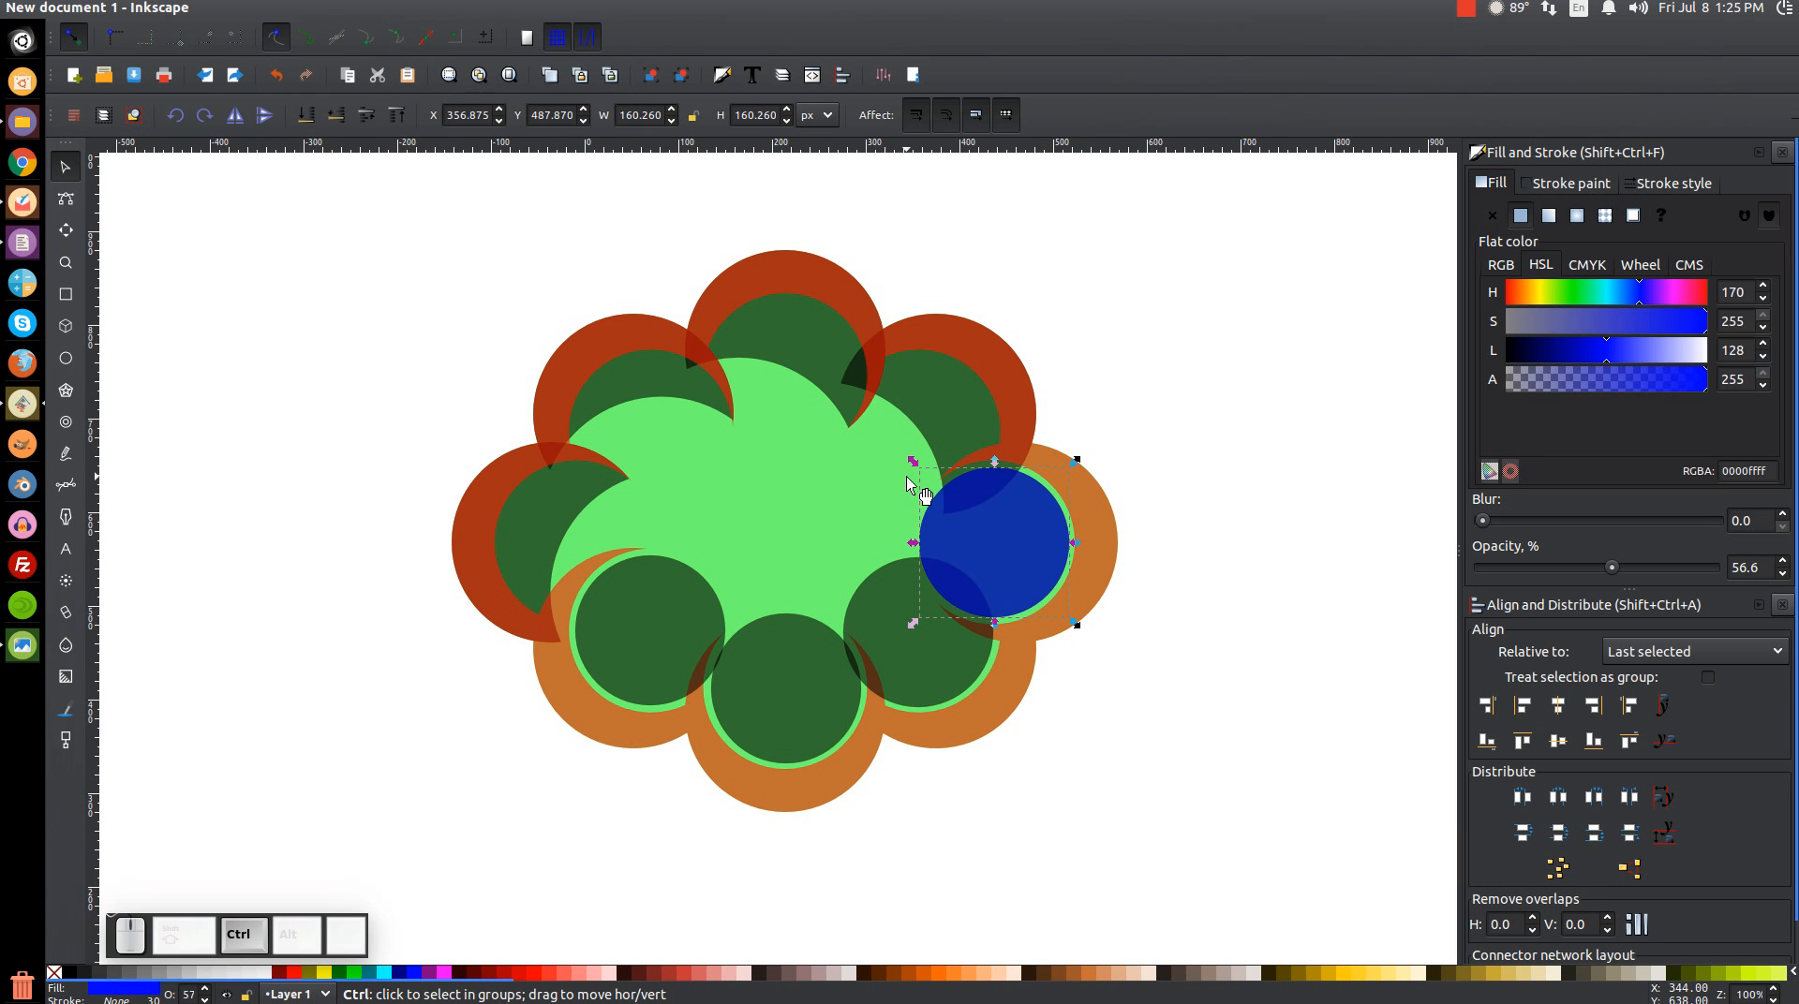
left_click_drag(914, 464, 894, 429)
left_click_drag(1004, 545, 998, 530)
Subtract a duplicate of the blue circle from the right lobe's small circle with Difference
right_click(998, 520)
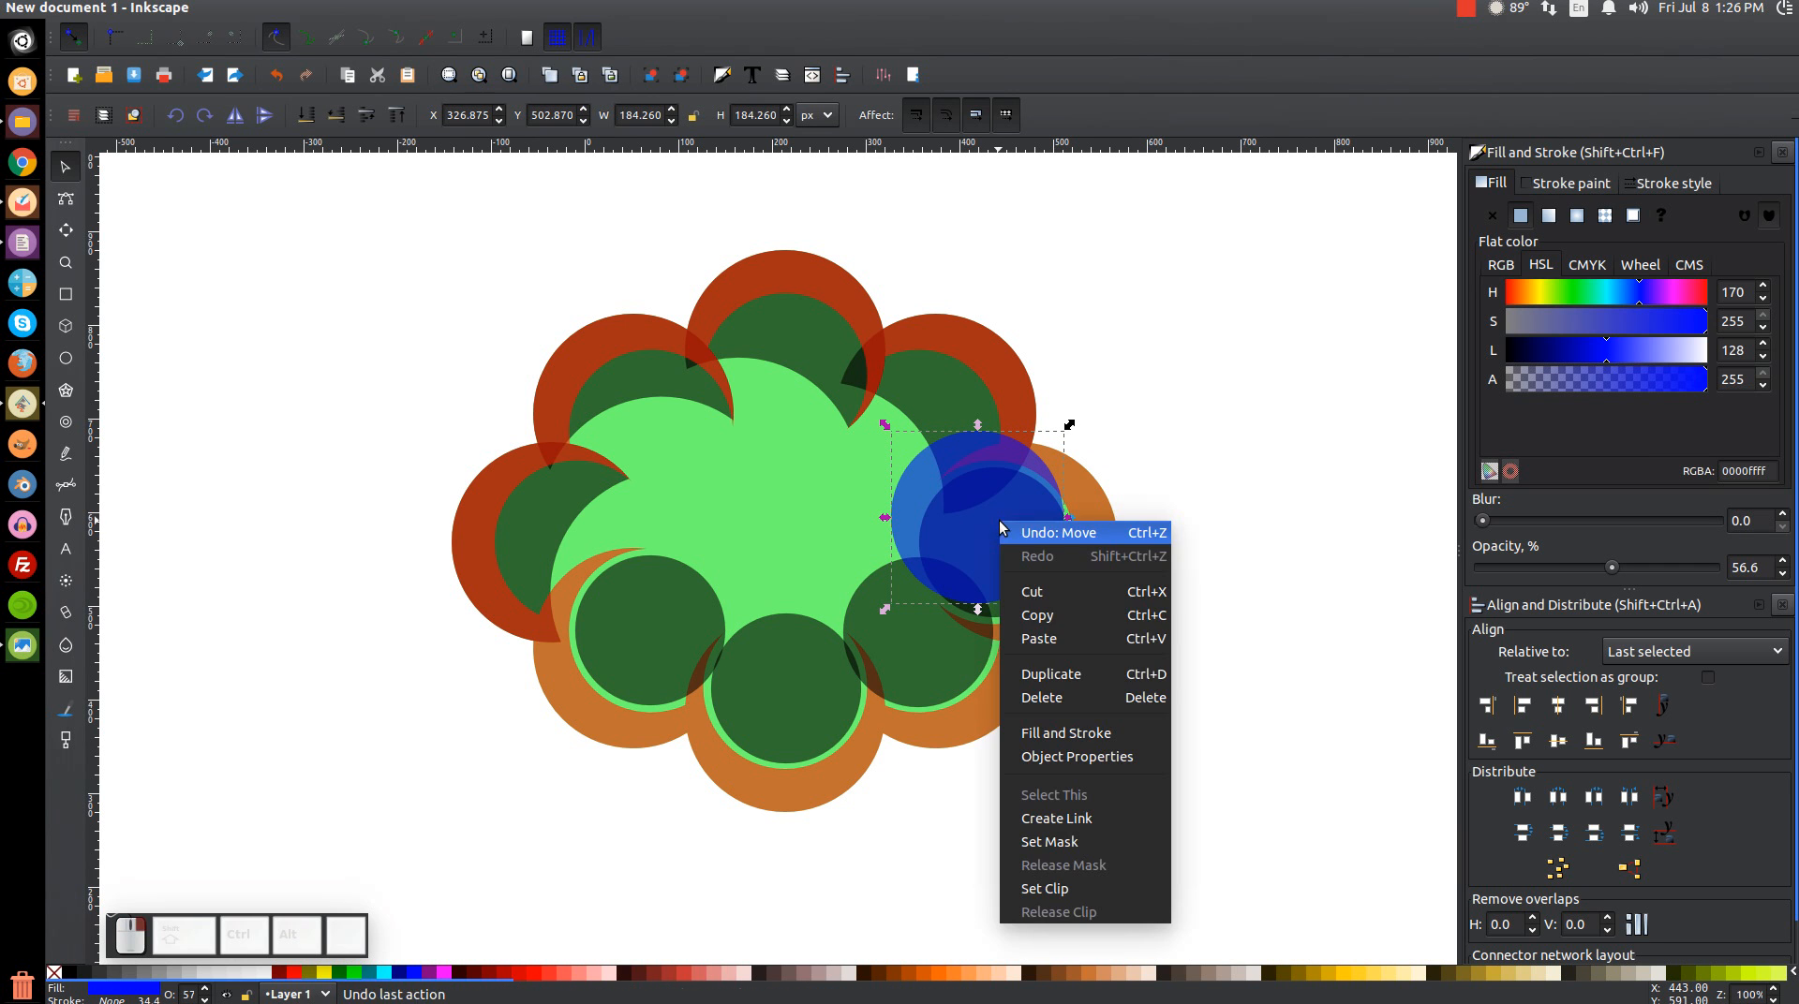
left_click(1051, 671)
key("shift")
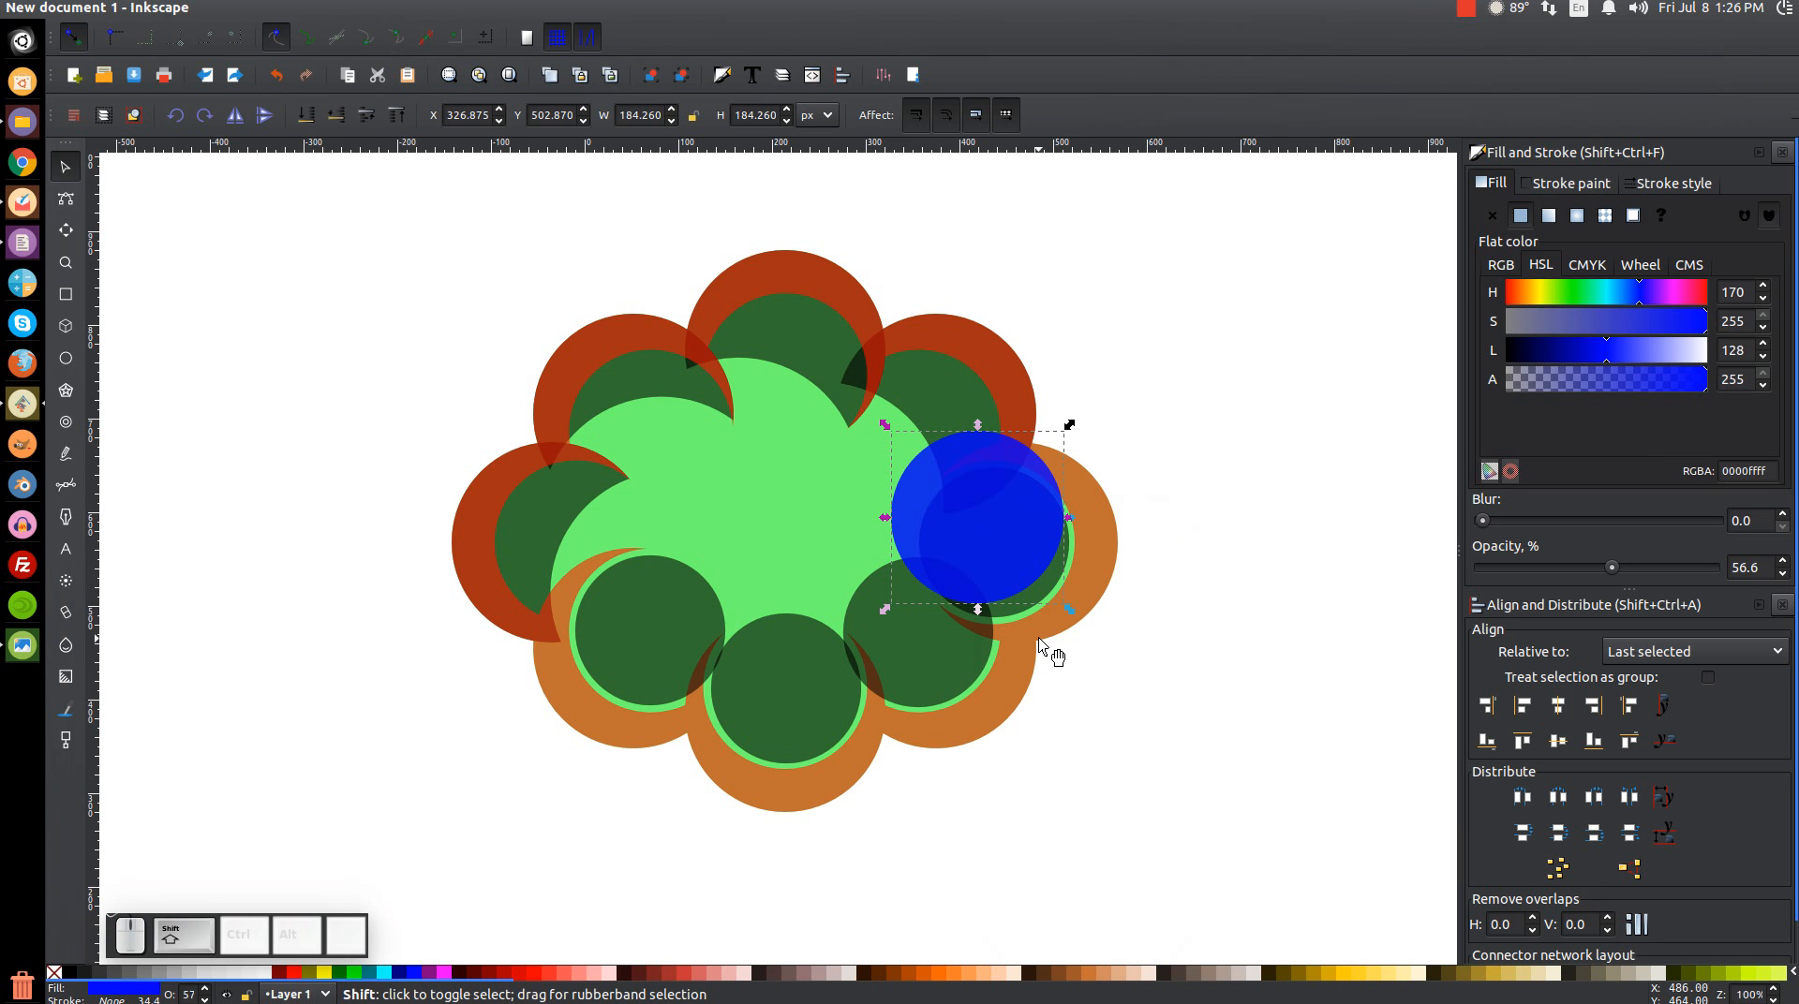
left_click(1042, 588, "shift")
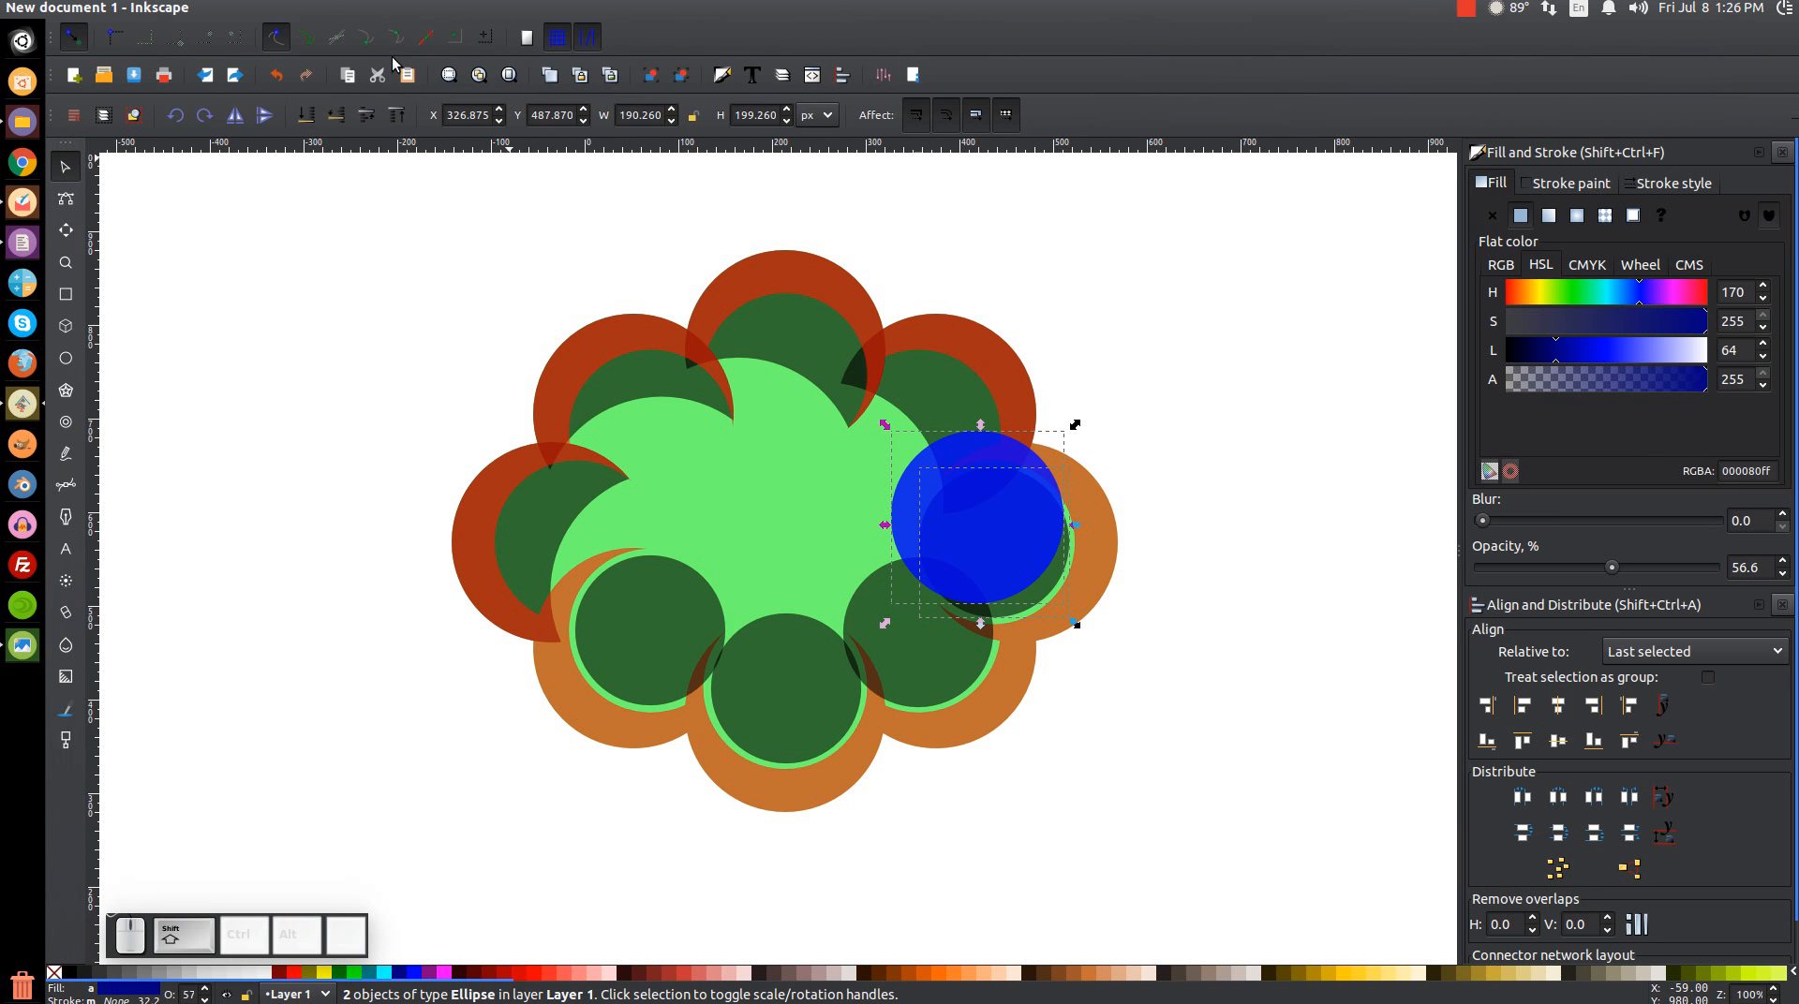
left_click(306, 8)
left_click(319, 137)
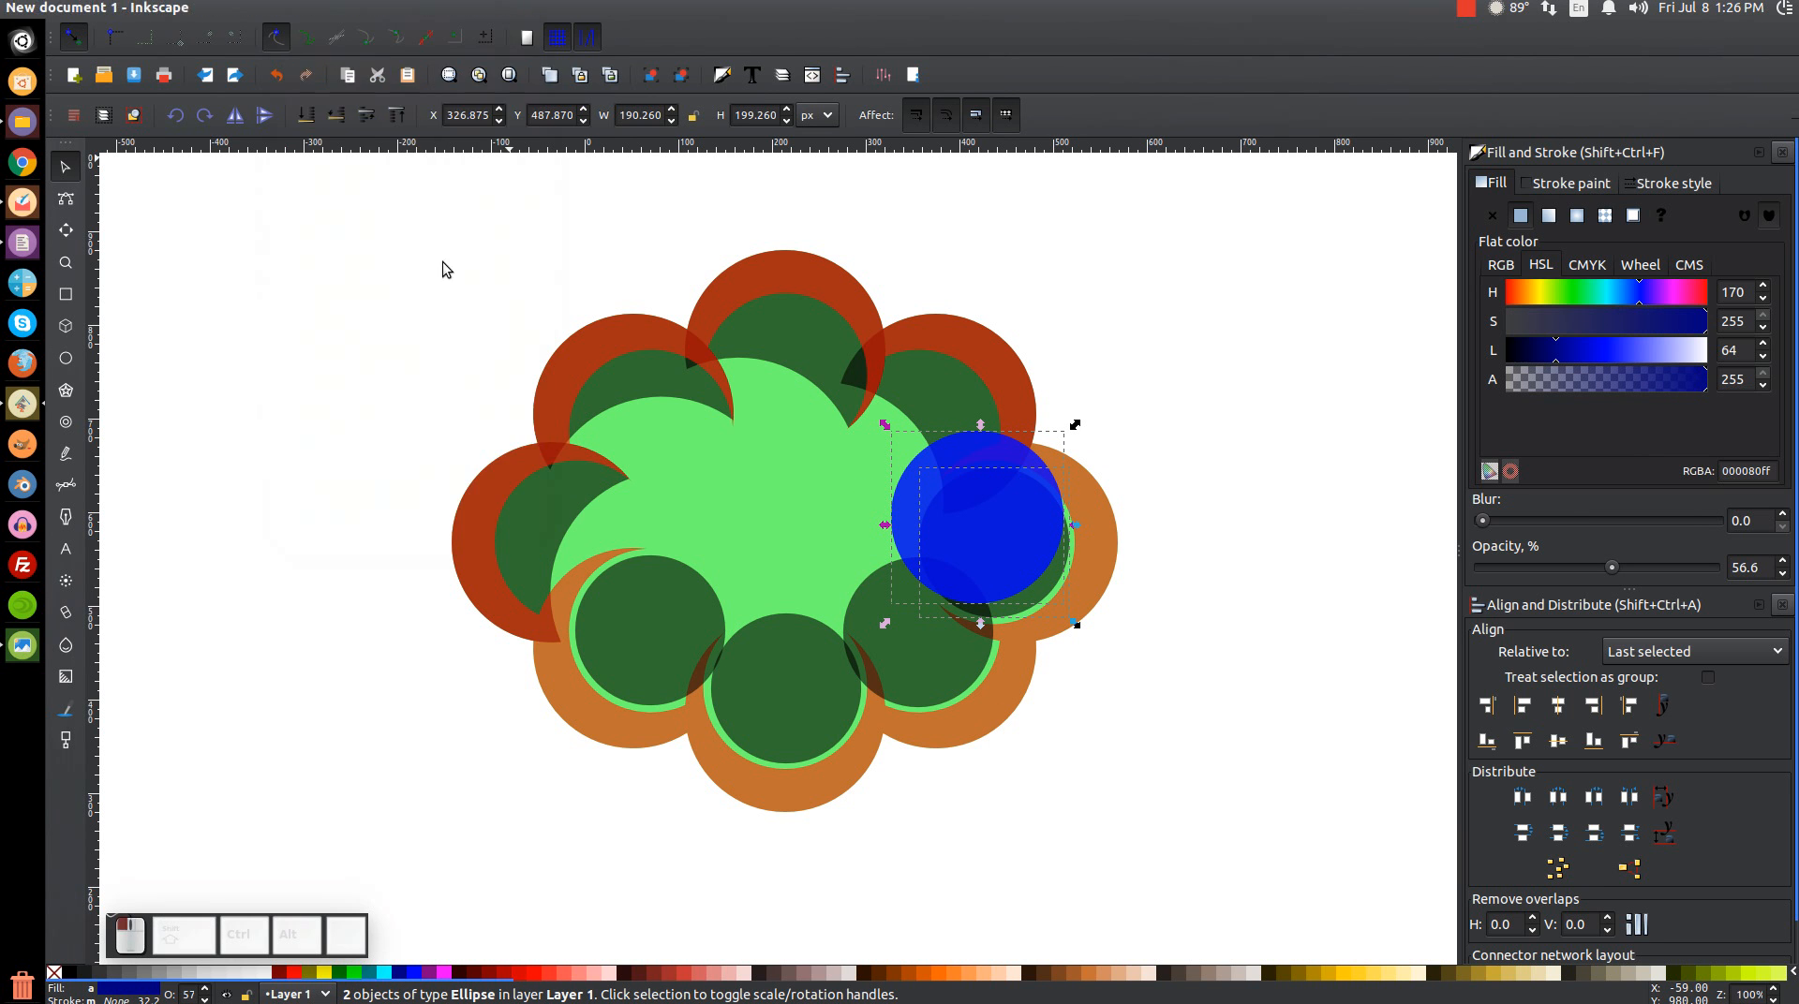
Check the reference image and position the blue circle over the upper inner part of the lower-right lobe's small circle
left_click_drag(993, 538, 738, 448)
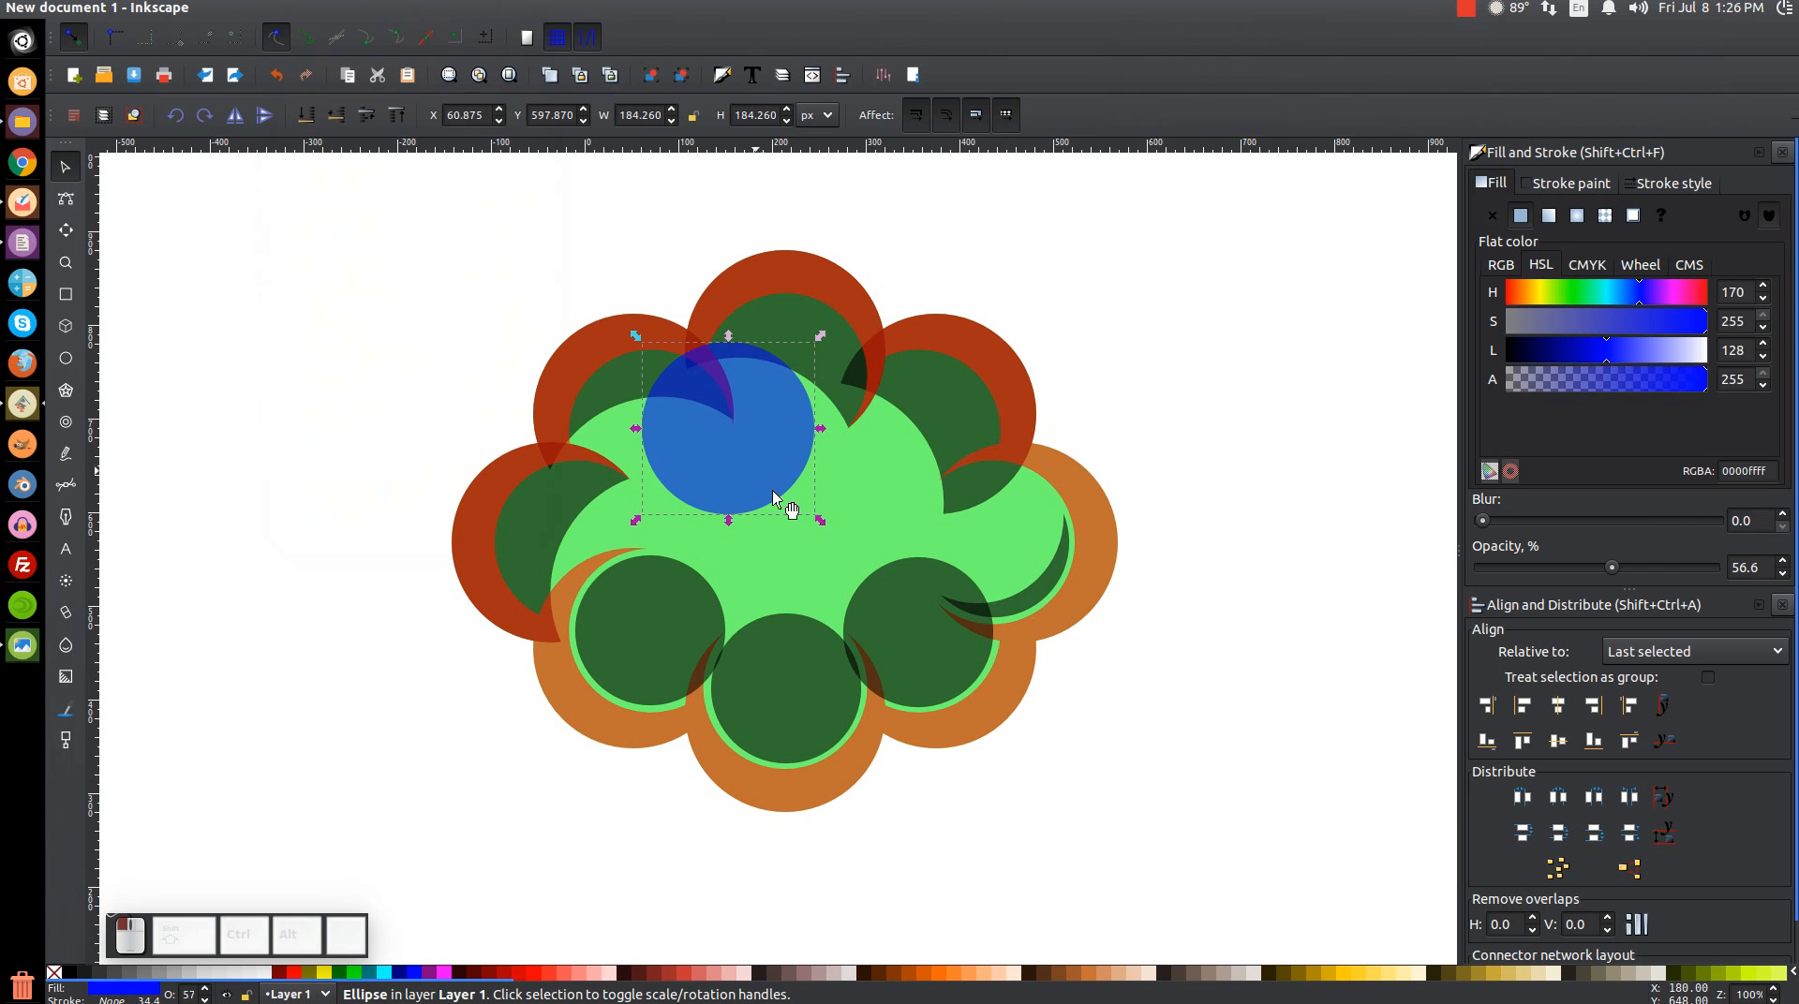
left_click(5, 656)
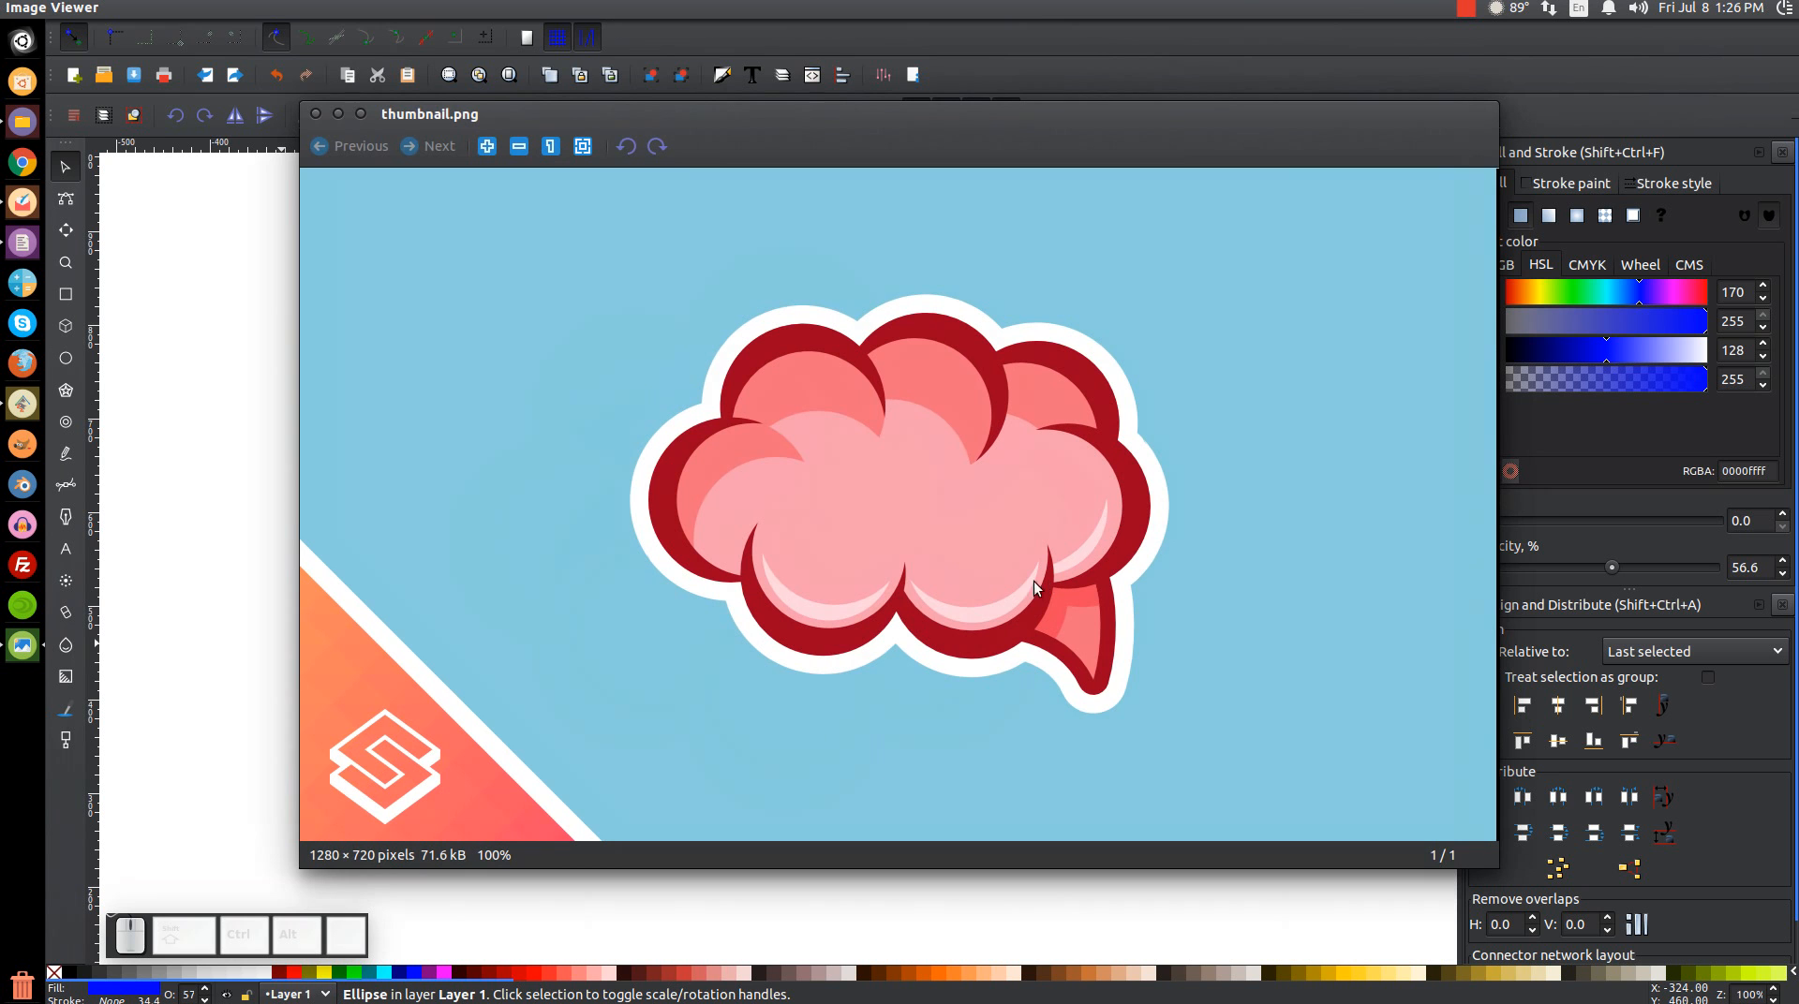
left_click(337, 115)
left_click_drag(722, 418, 904, 597)
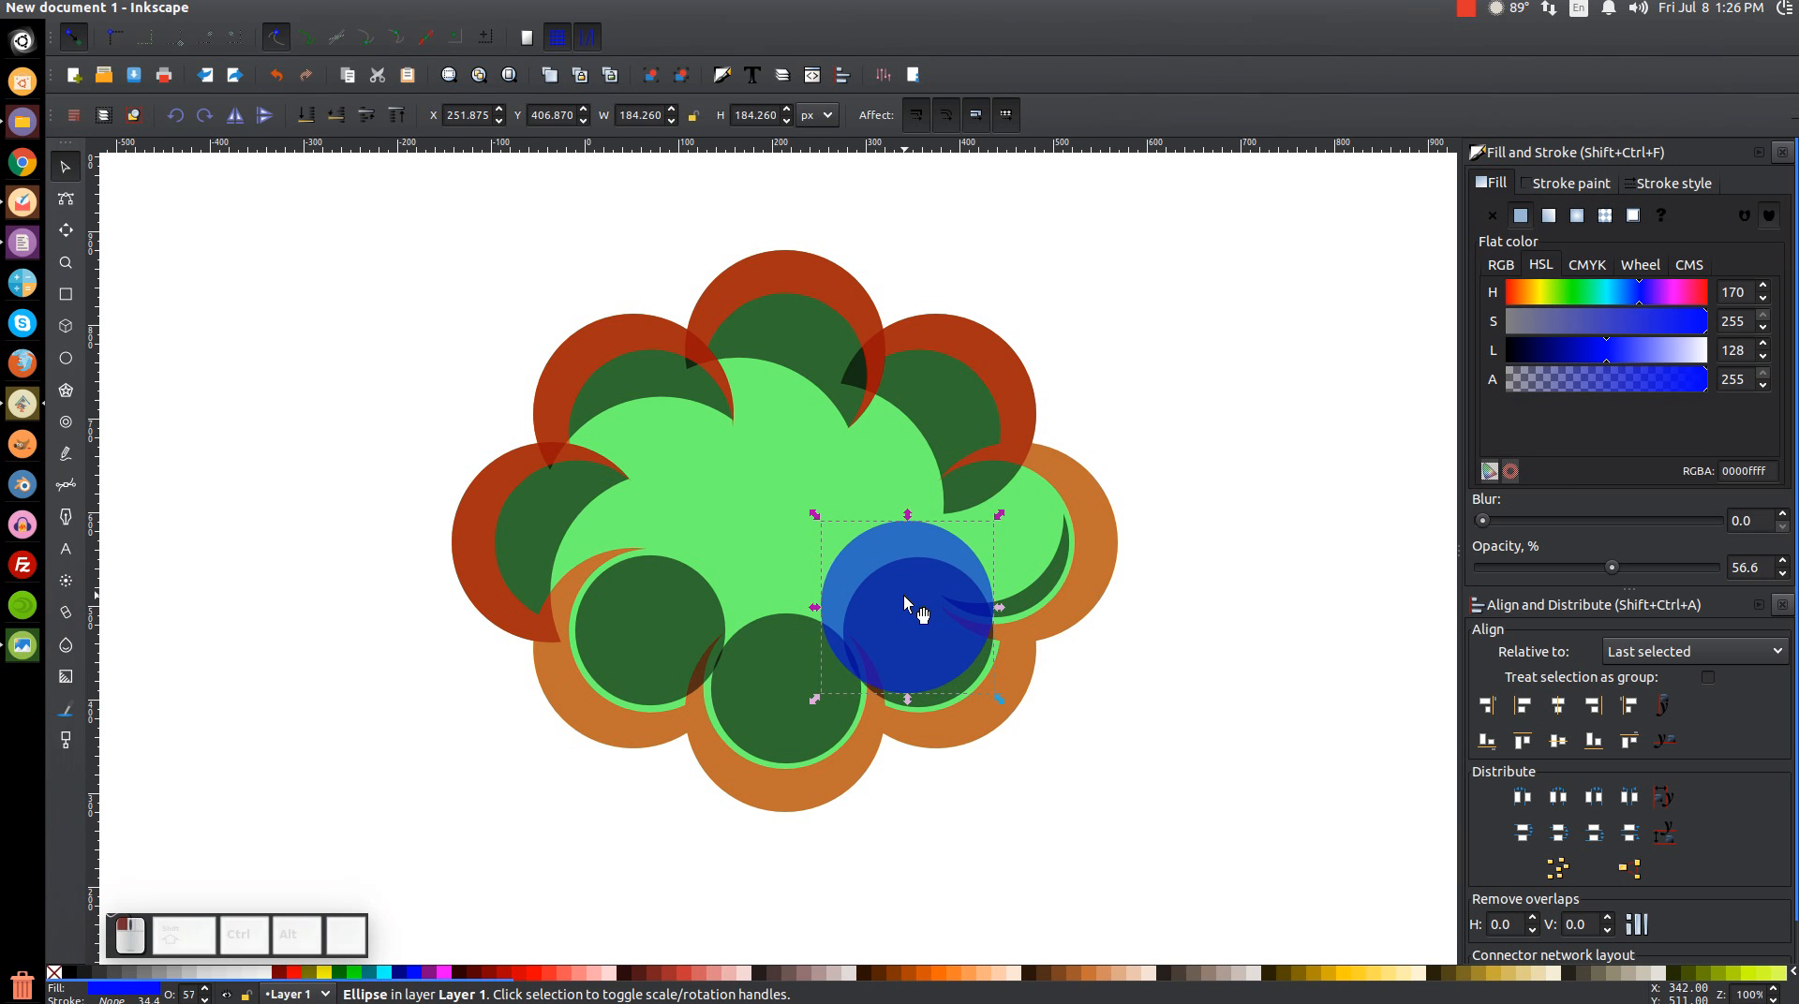
Subtract a duplicate of the blue circle from the lower-right lobe's small circle with Difference
right_click(907, 586)
left_click(965, 731)
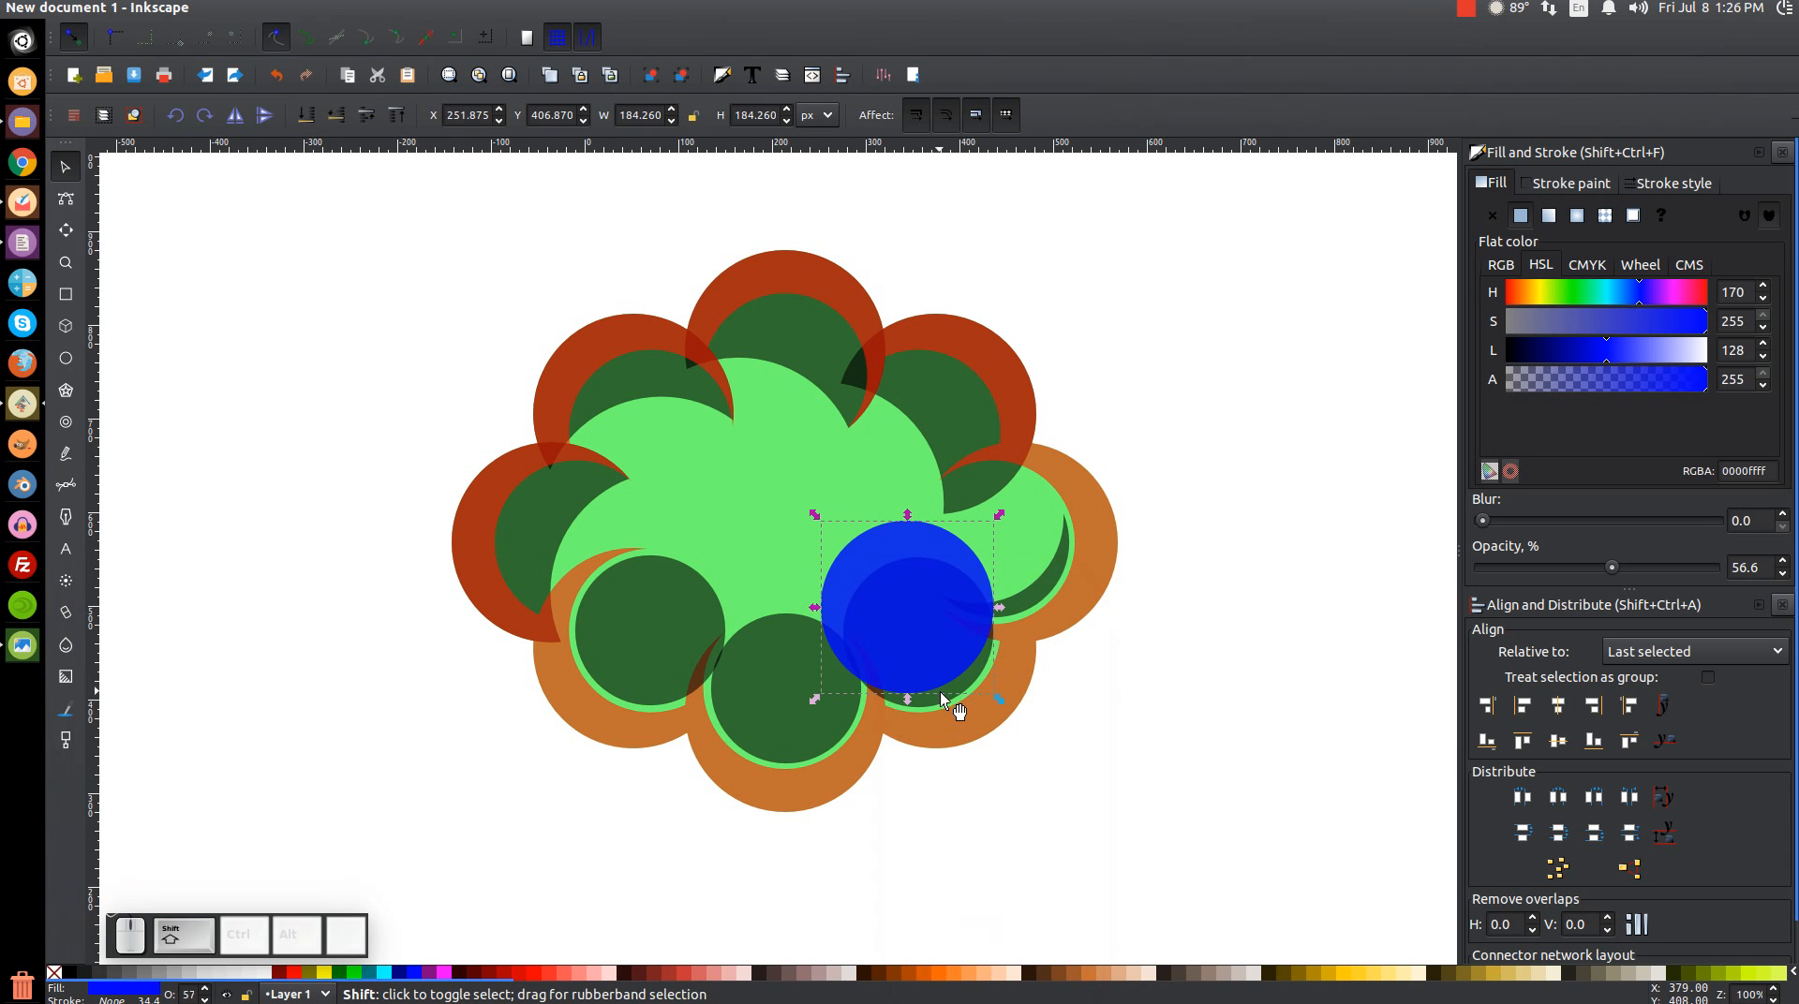
left_click(943, 693, "shift")
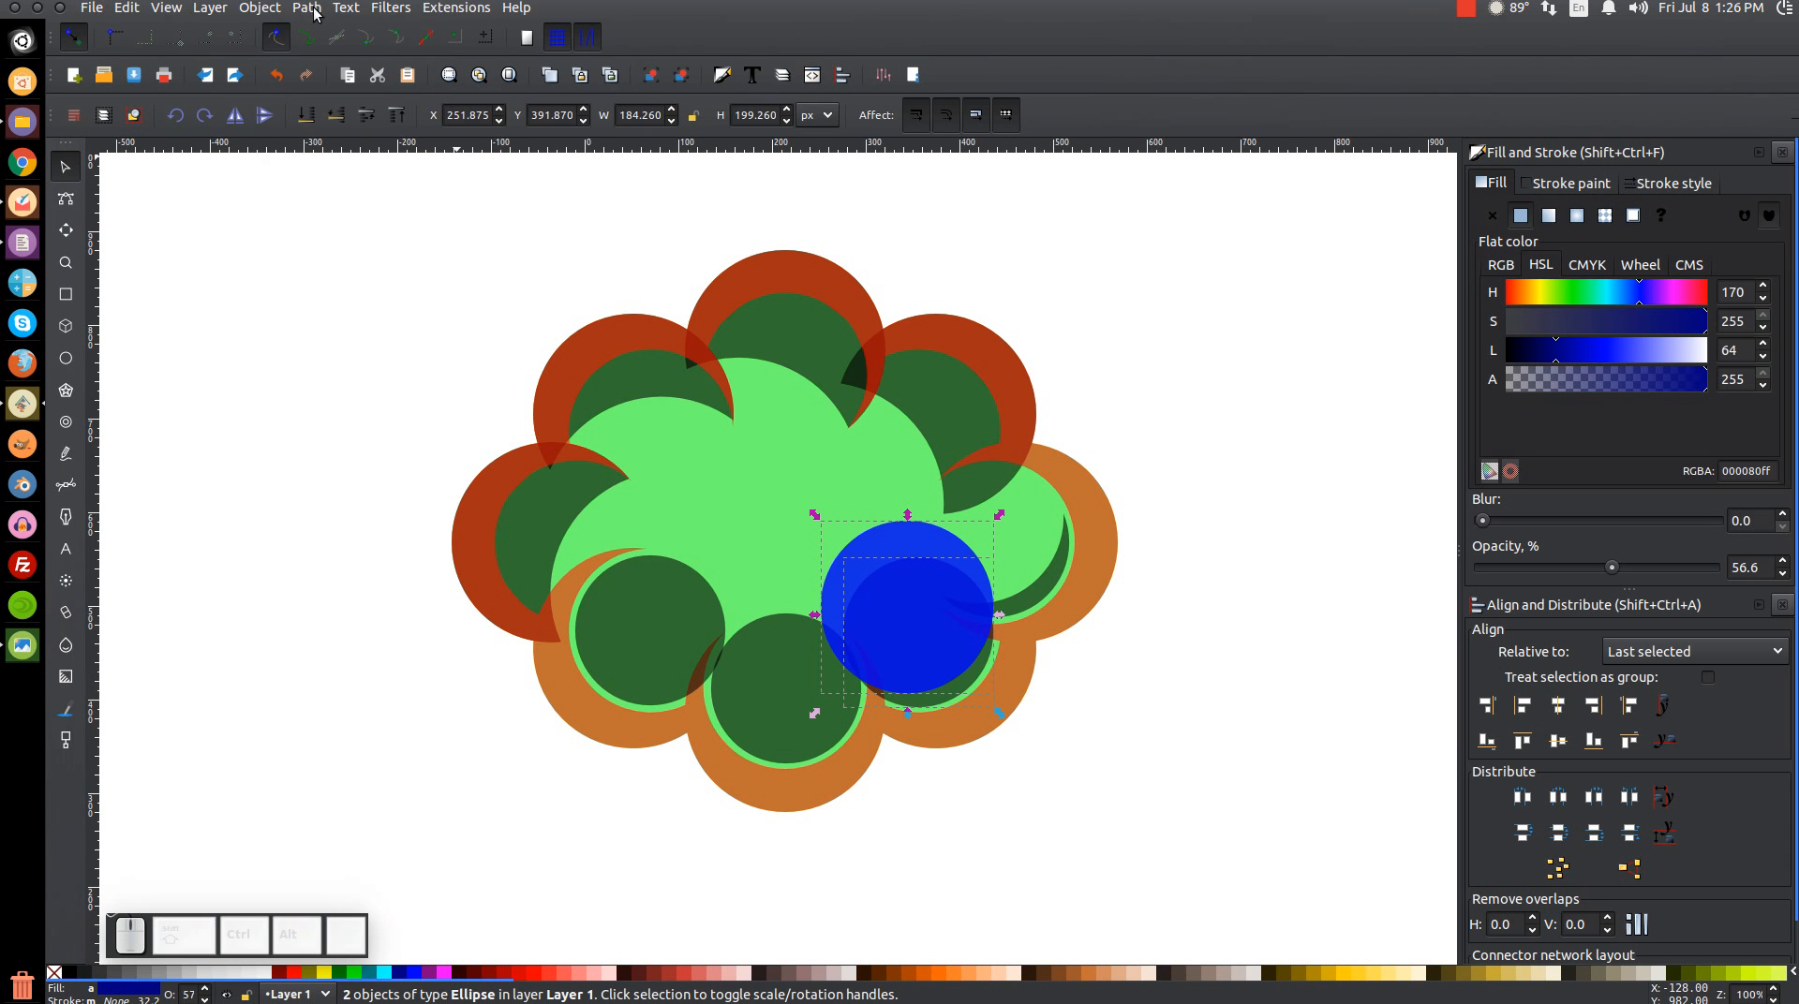
left_click(309, 7)
left_click(356, 133)
Center the blue circle over the upper part of the bottom lobe's small circle and subtract a duplicate of it with Difference
left_click_drag(933, 637, 811, 667)
right_click(811, 667)
left_click(869, 417)
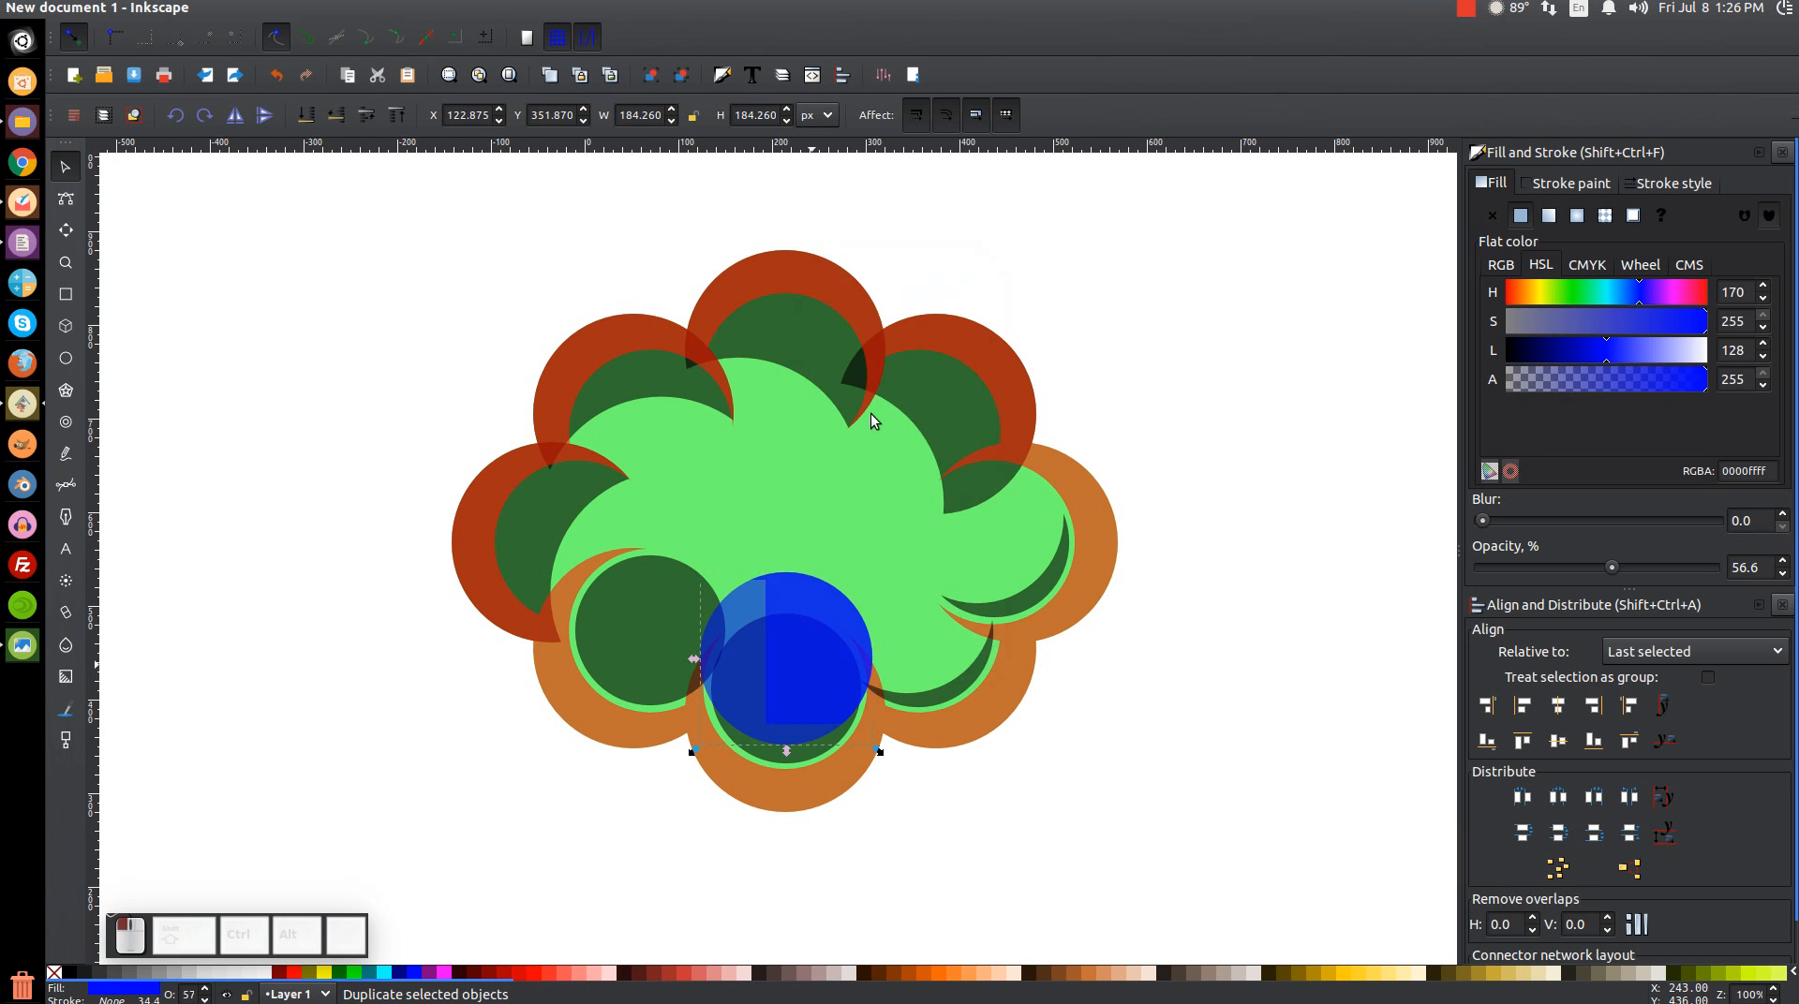
left_click(797, 765, "shift")
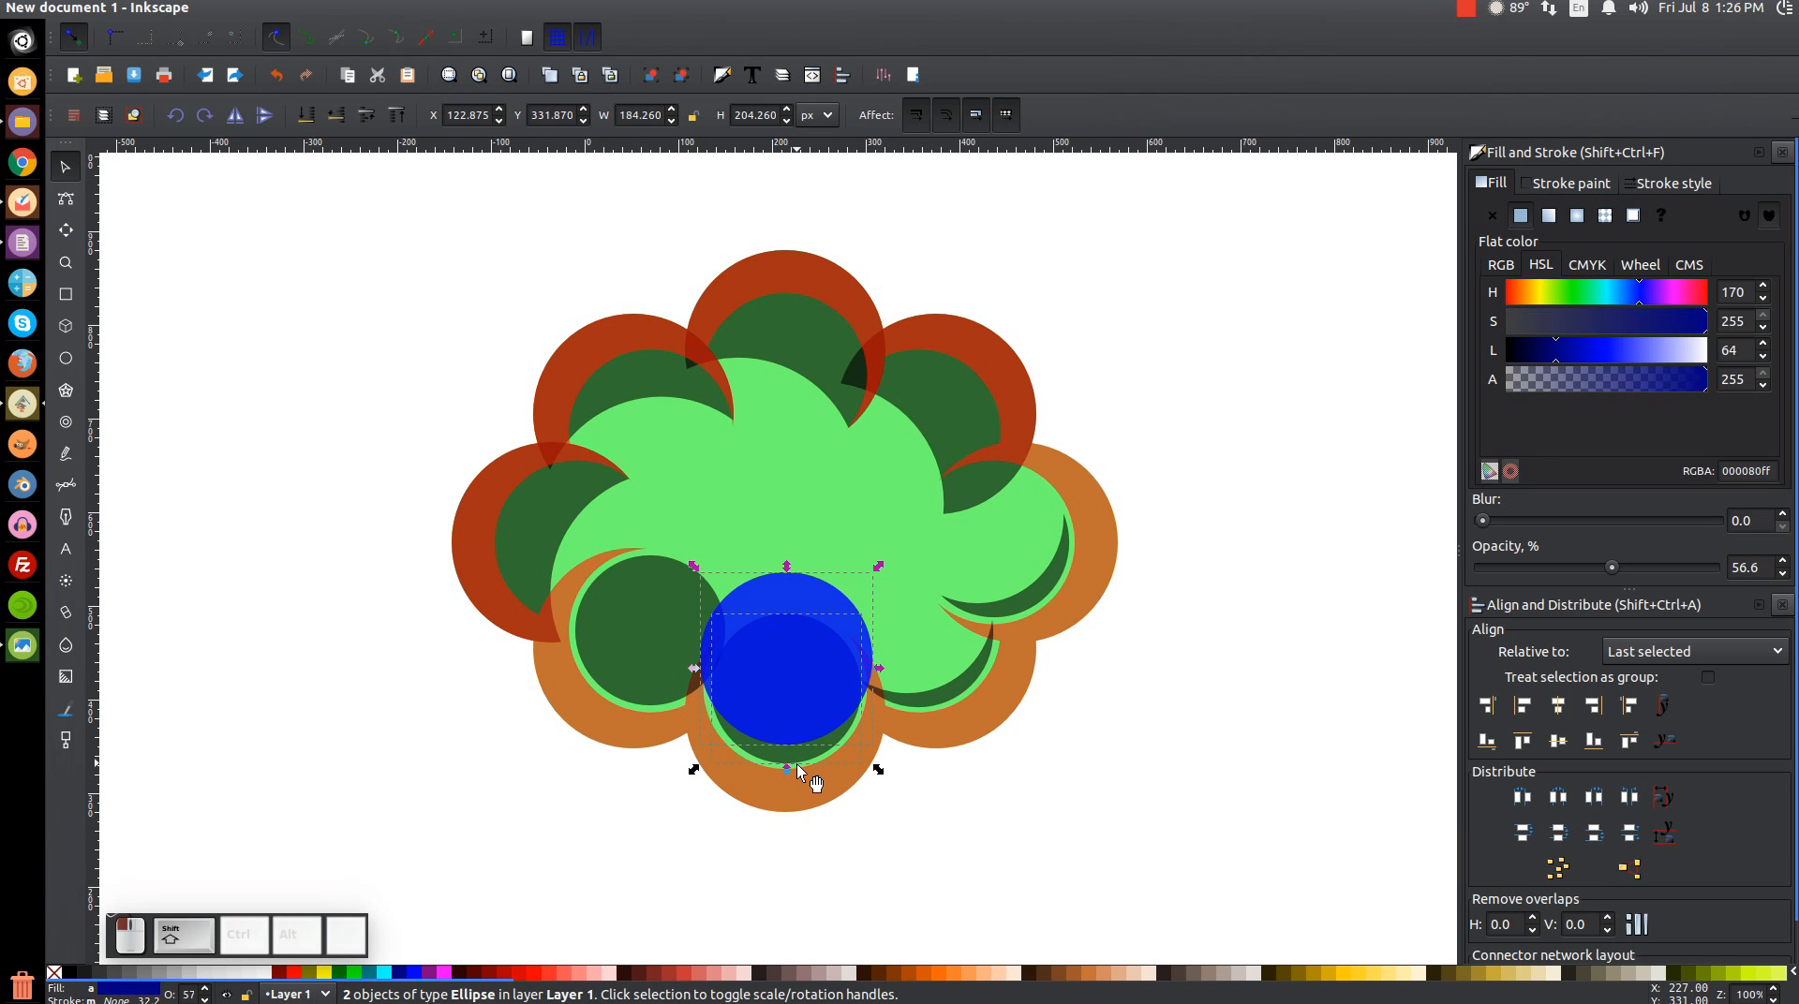
left_click(317, 8)
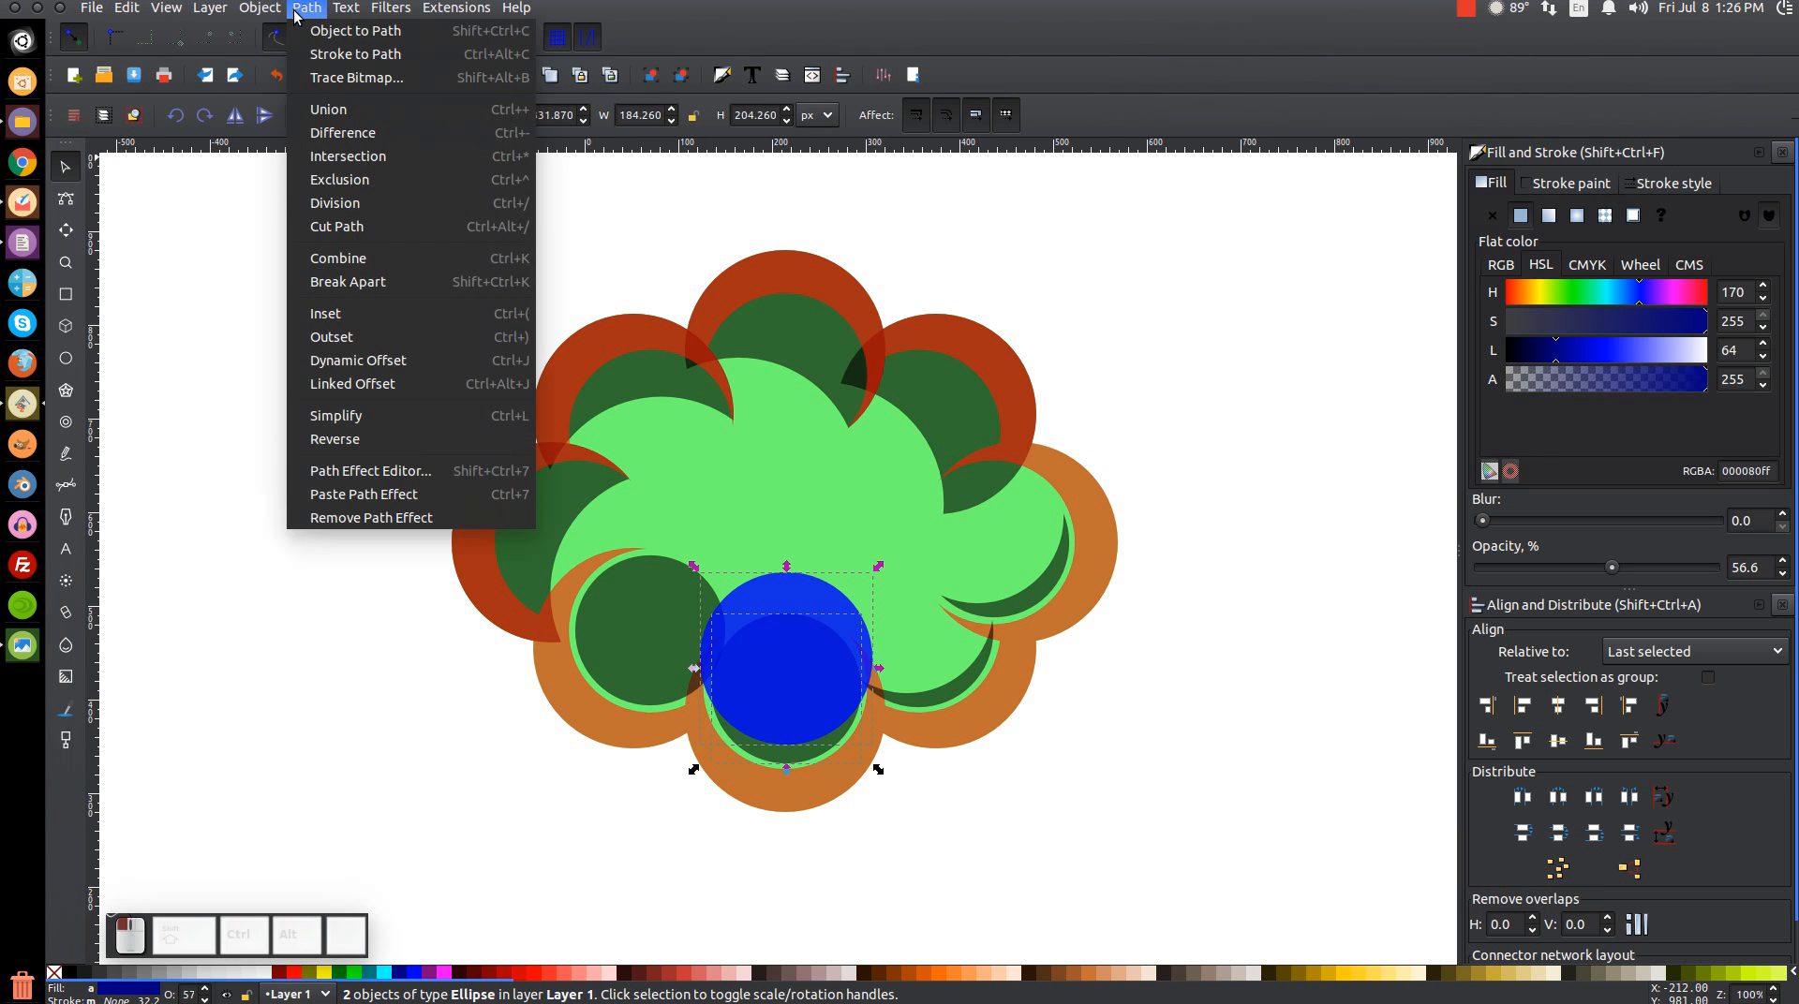
left_click(344, 136)
Position the blue circle over the upper inner part of the lower-left lobe's small circle and subtract it with Difference
left_click_drag(819, 667, 705, 621)
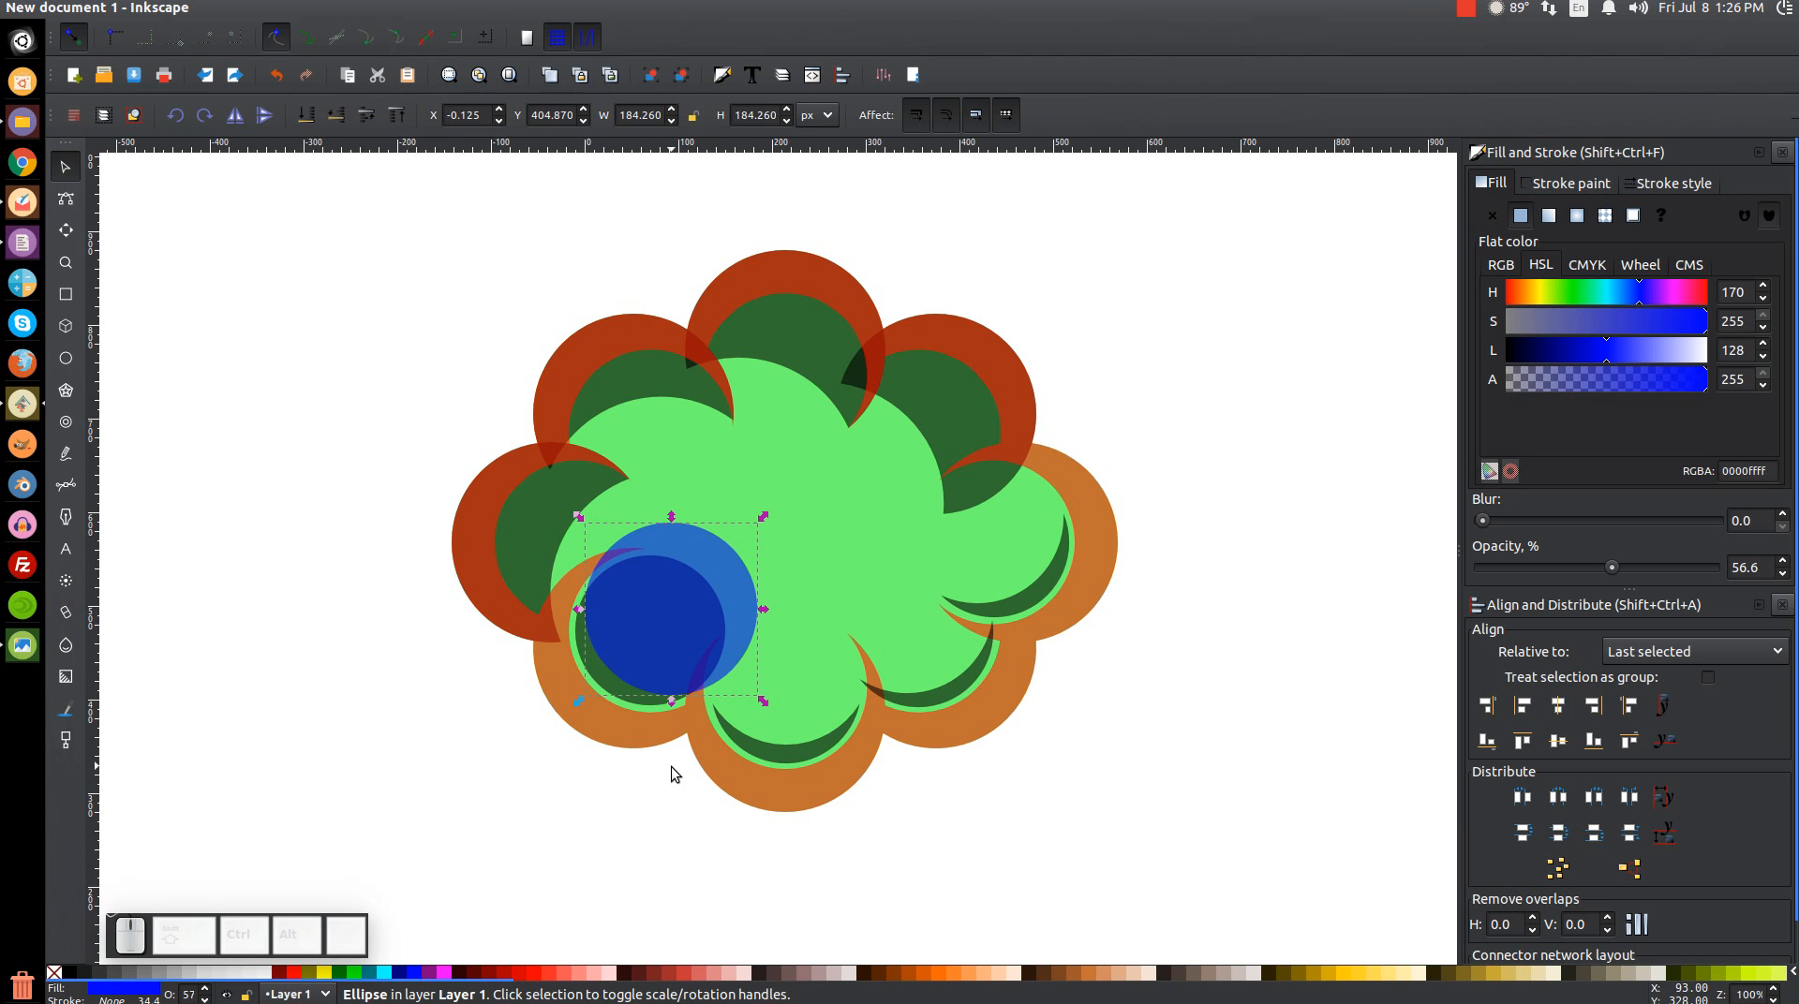
key("shift")
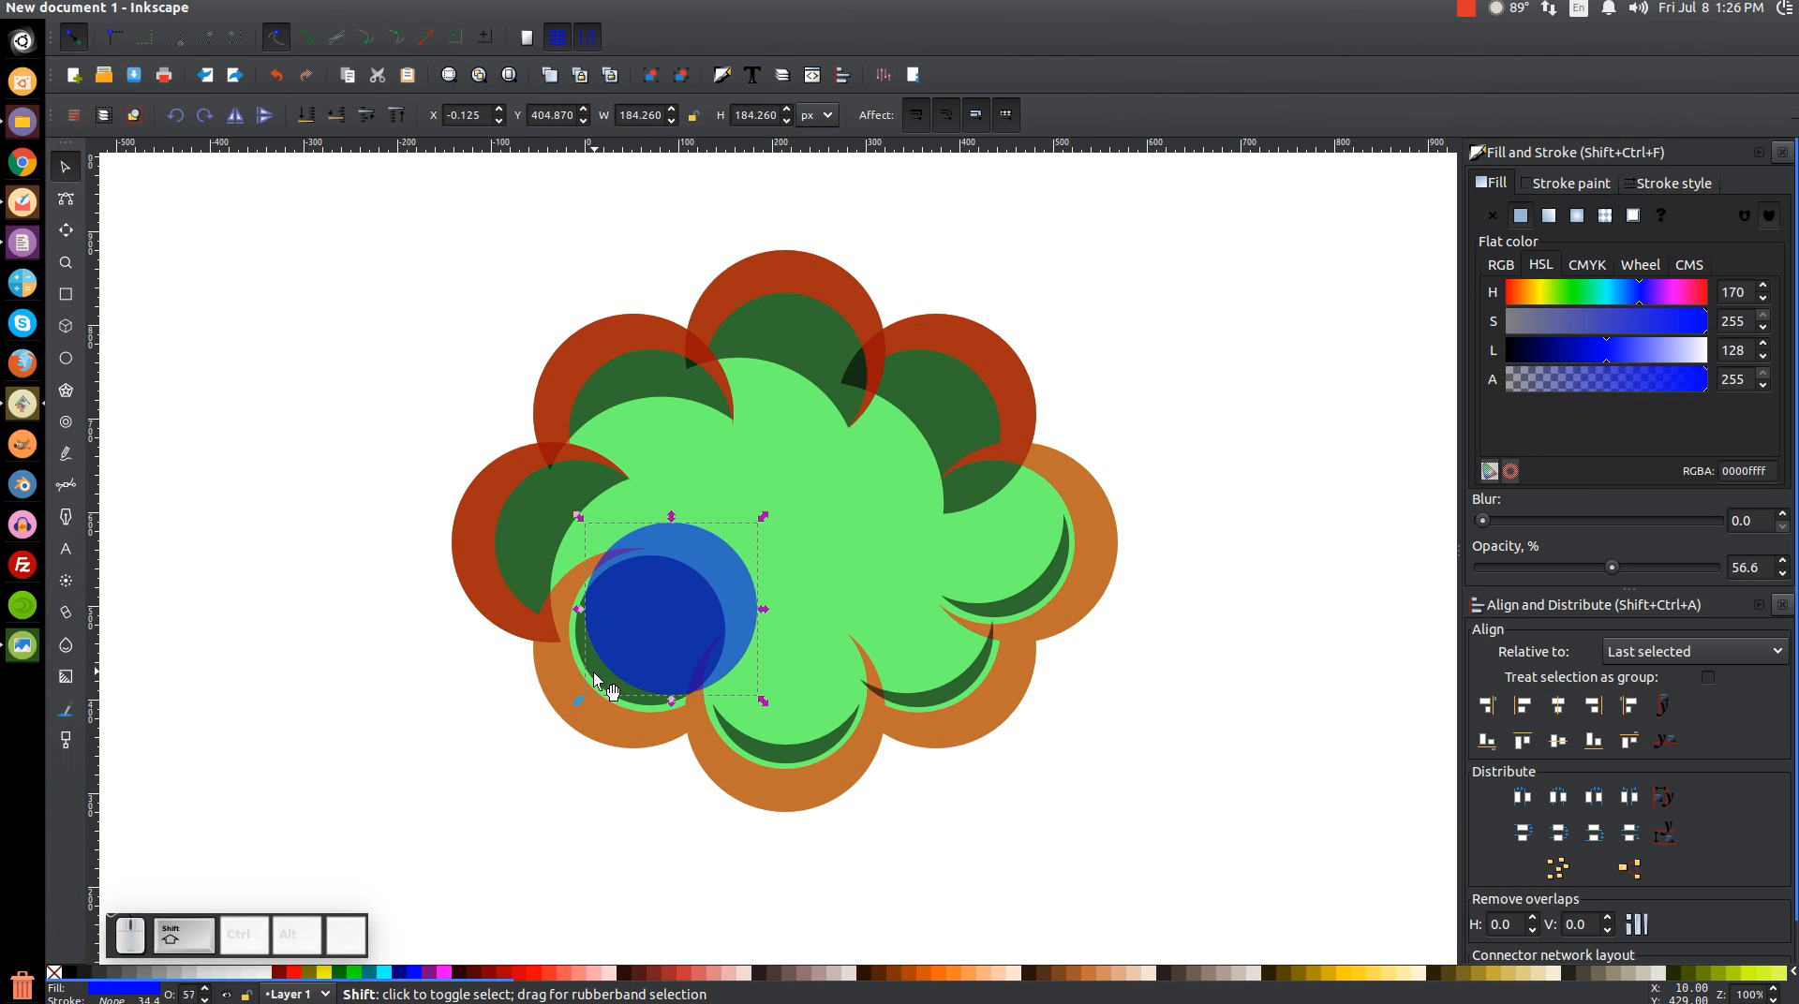
left_click(595, 676, "shift")
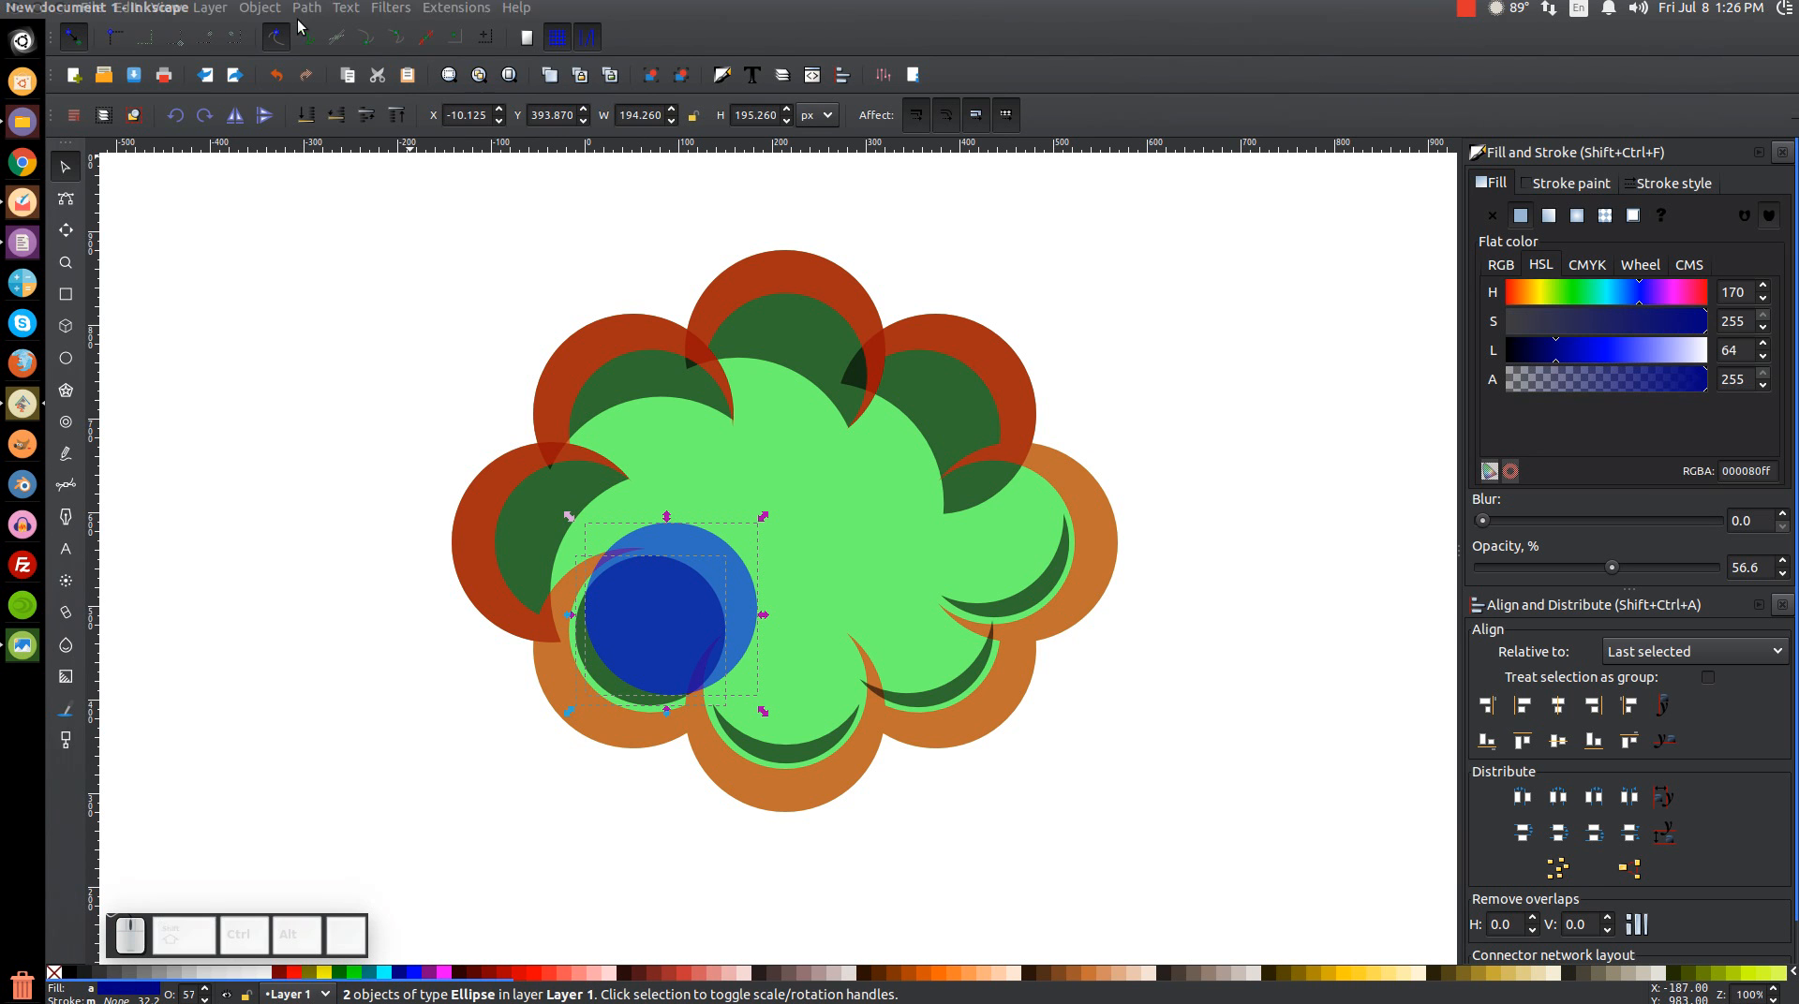
left_click(307, 8)
left_click(345, 129)
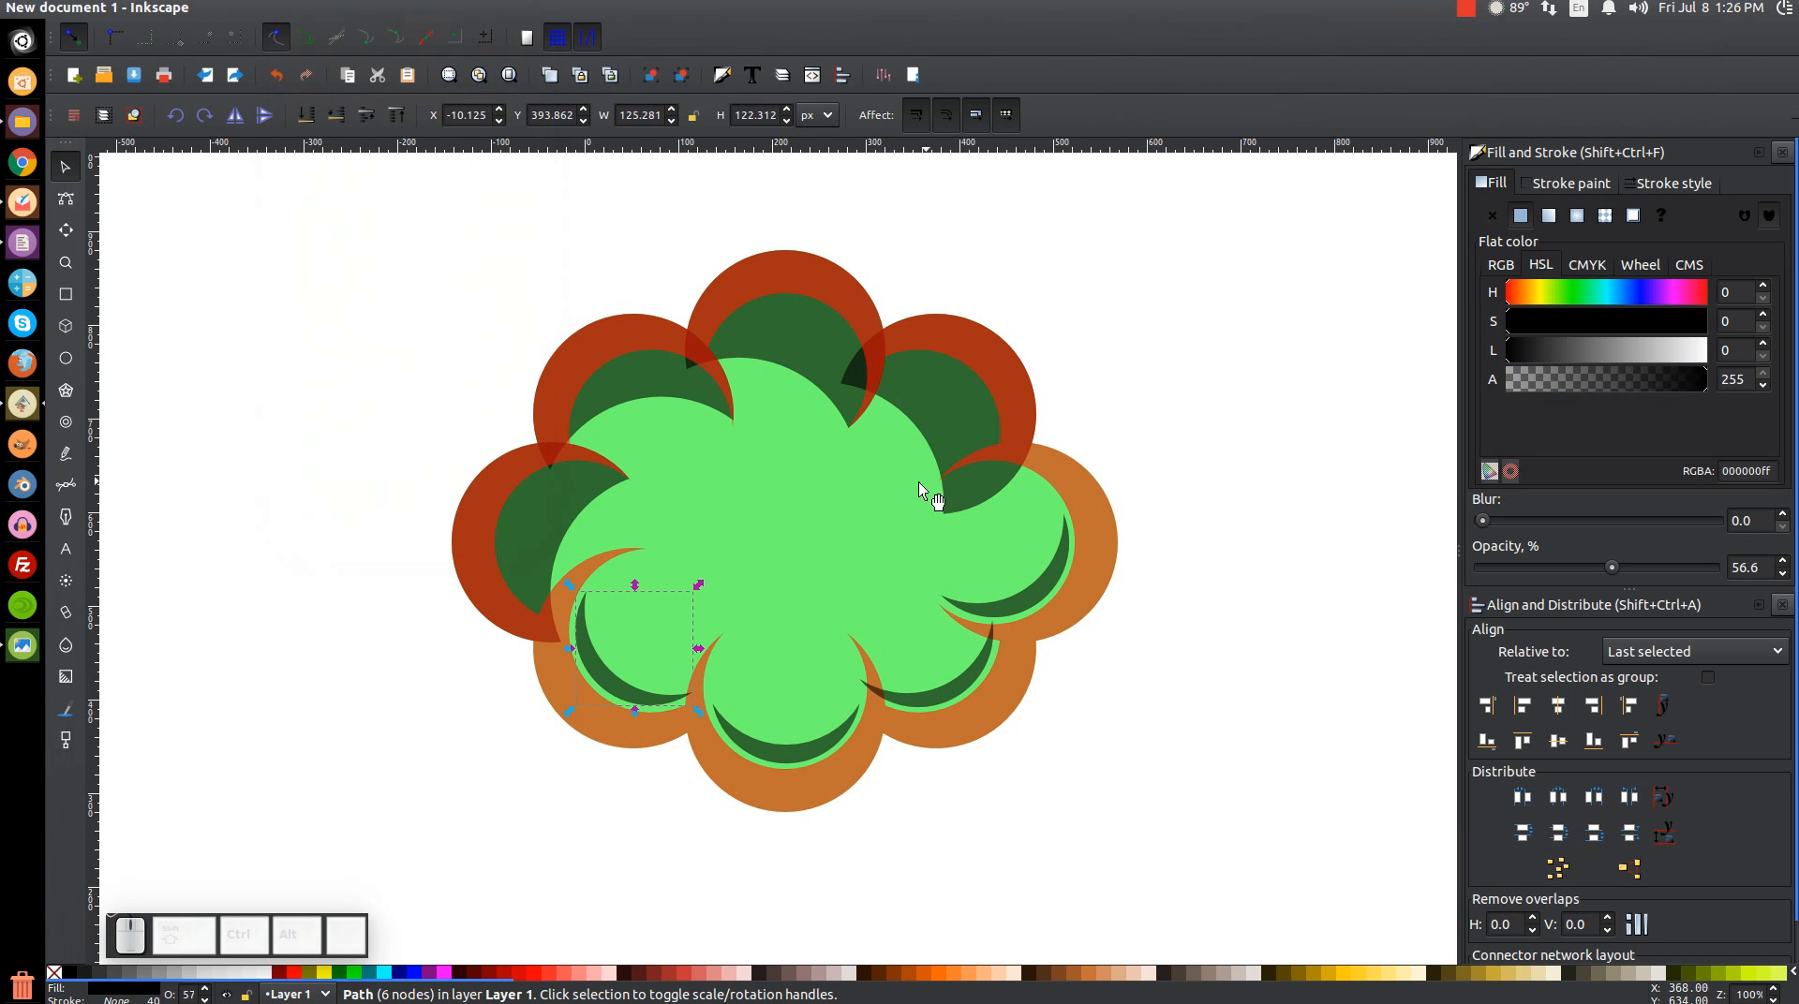
Select all objects of the drawing, raise their opacity to 100% and deselect them
left_click_drag(1286, 900, 296, 174)
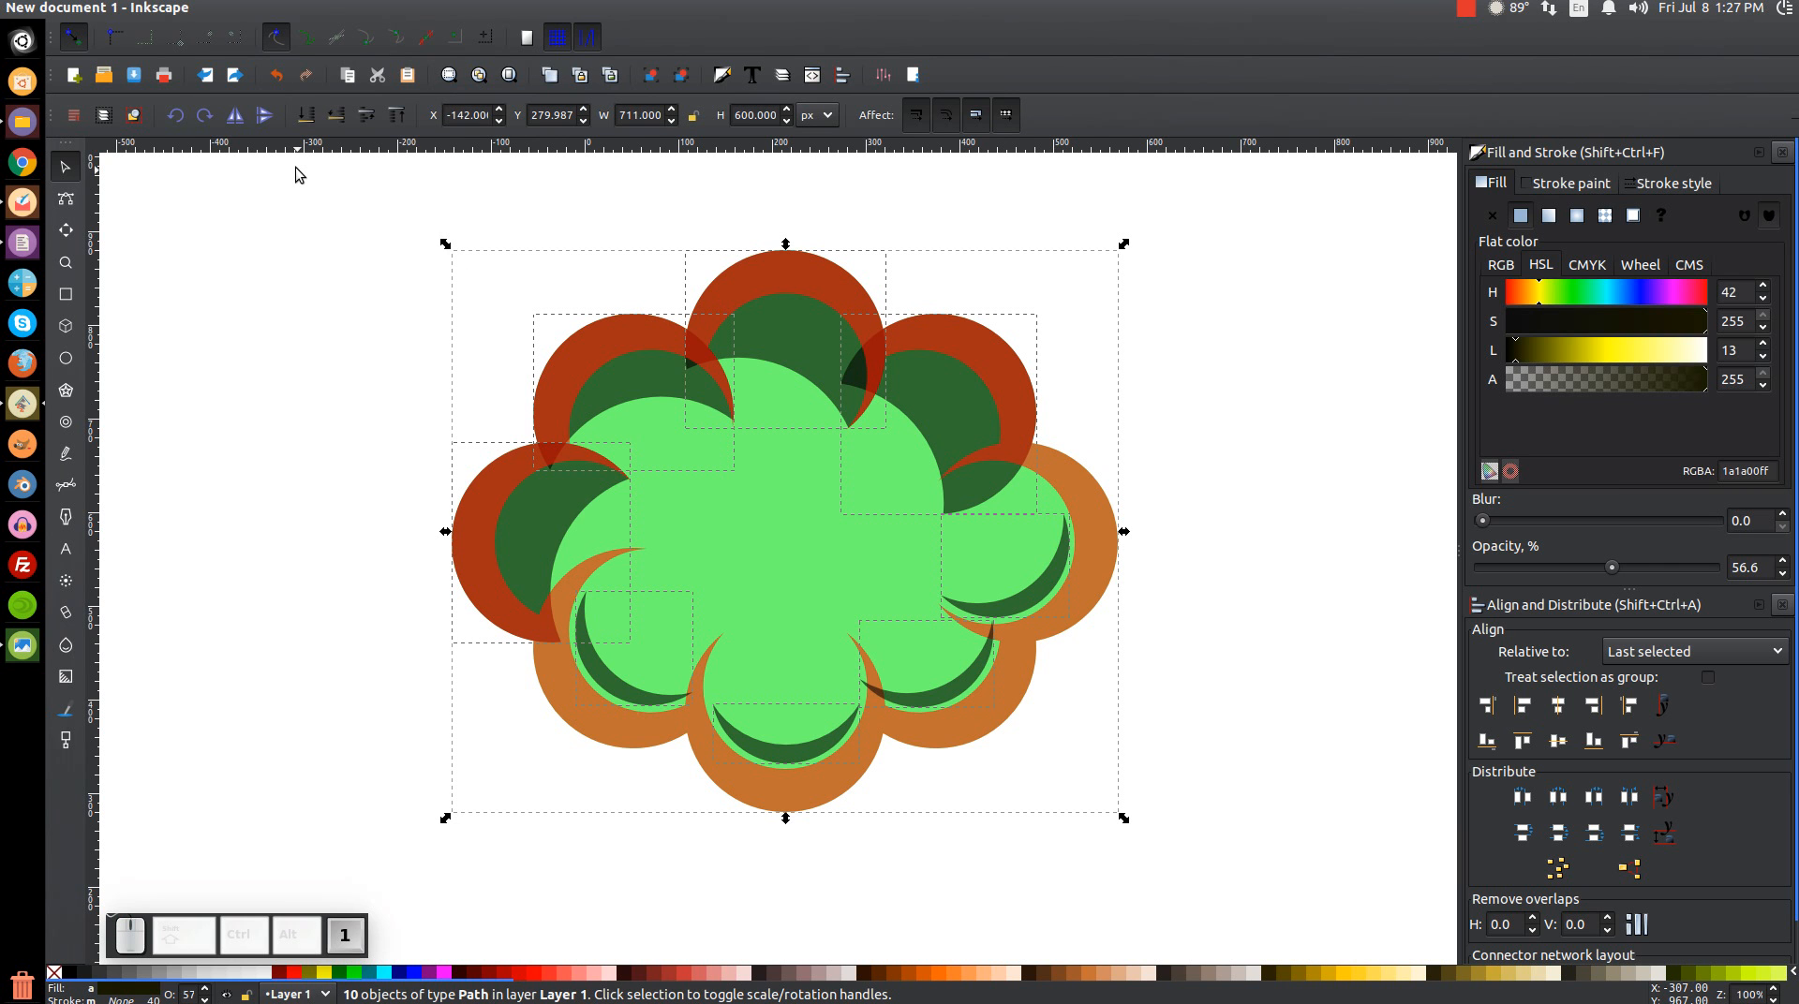
key("1")
left_click_drag(824, 579, 785, 435)
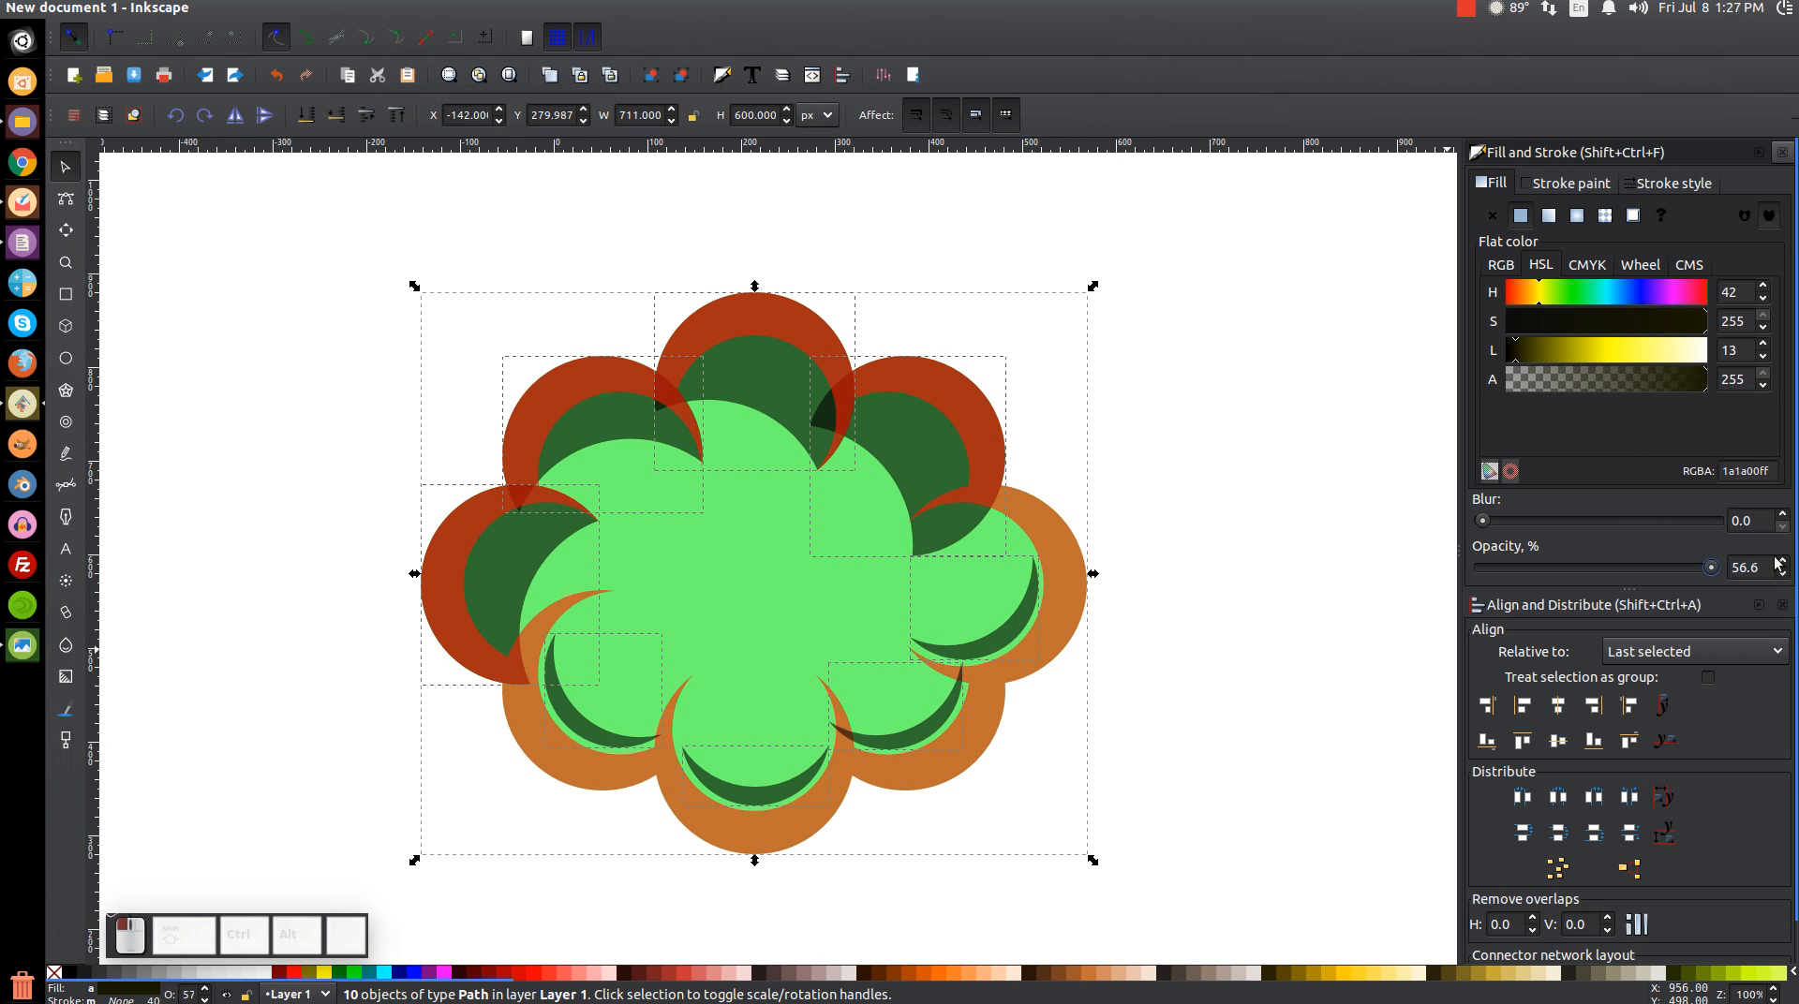
left_click_drag(1618, 568, 1710, 568)
left_click_drag(896, 567, 928, 527)
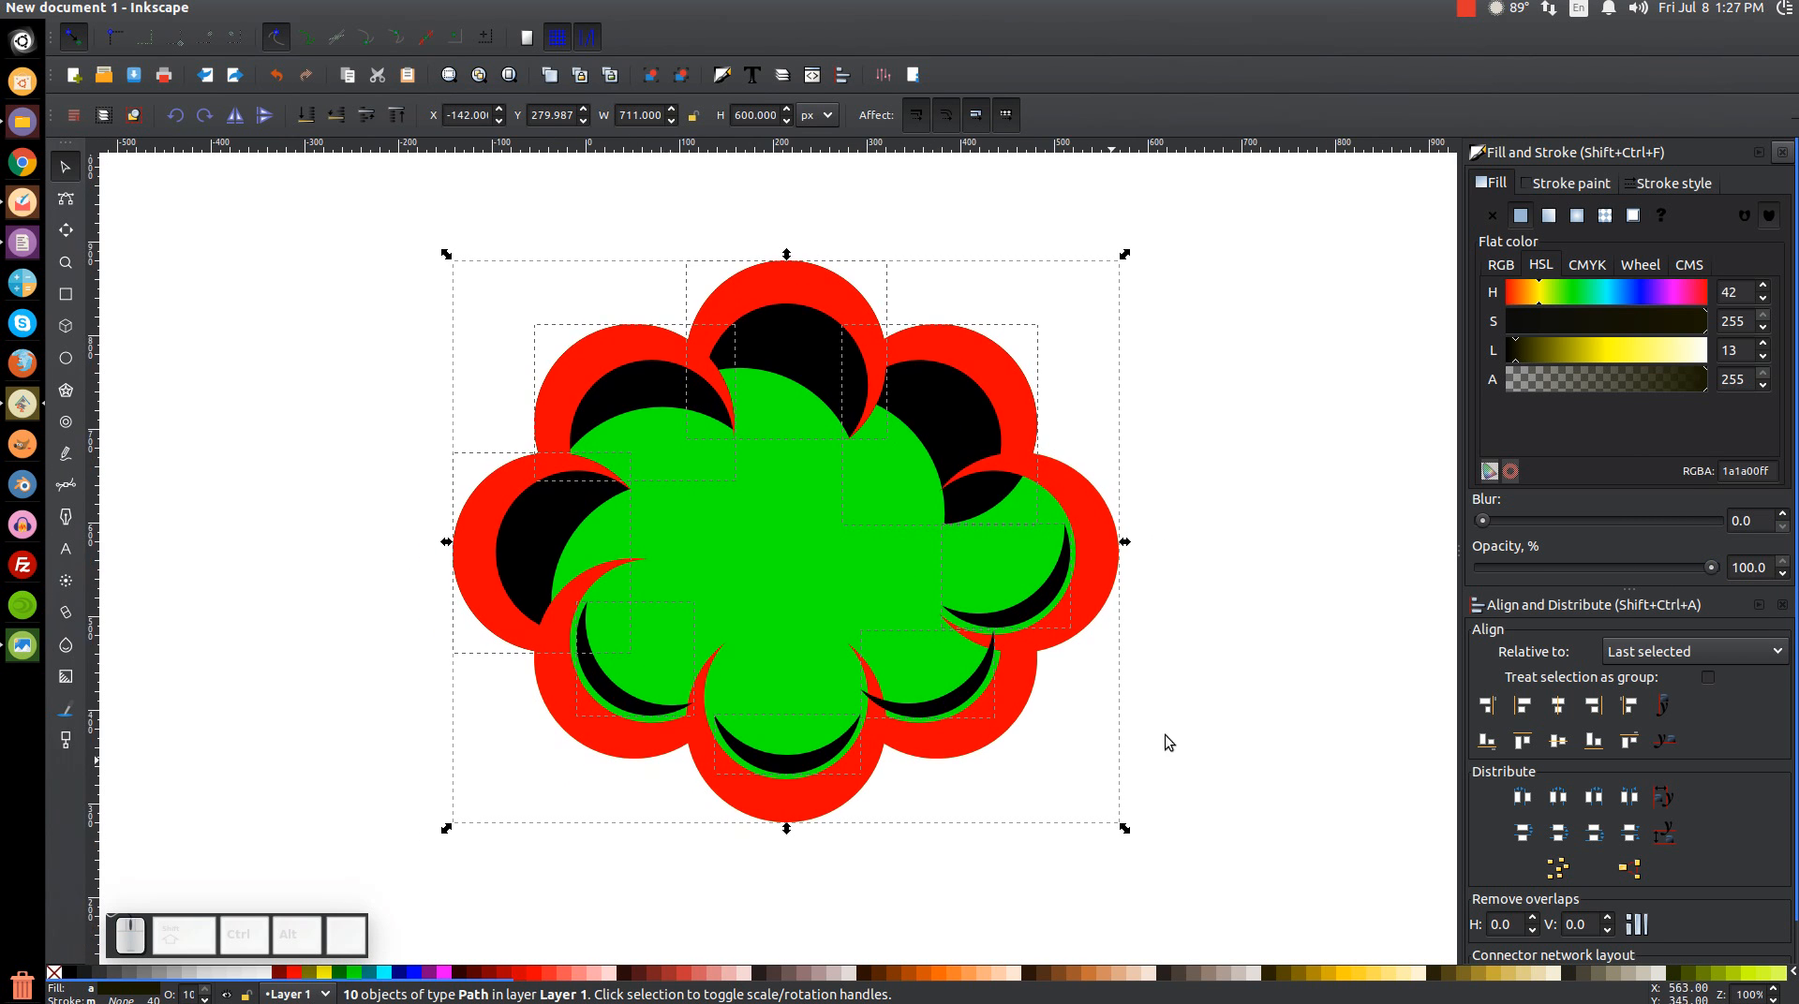
left_click(1351, 354)
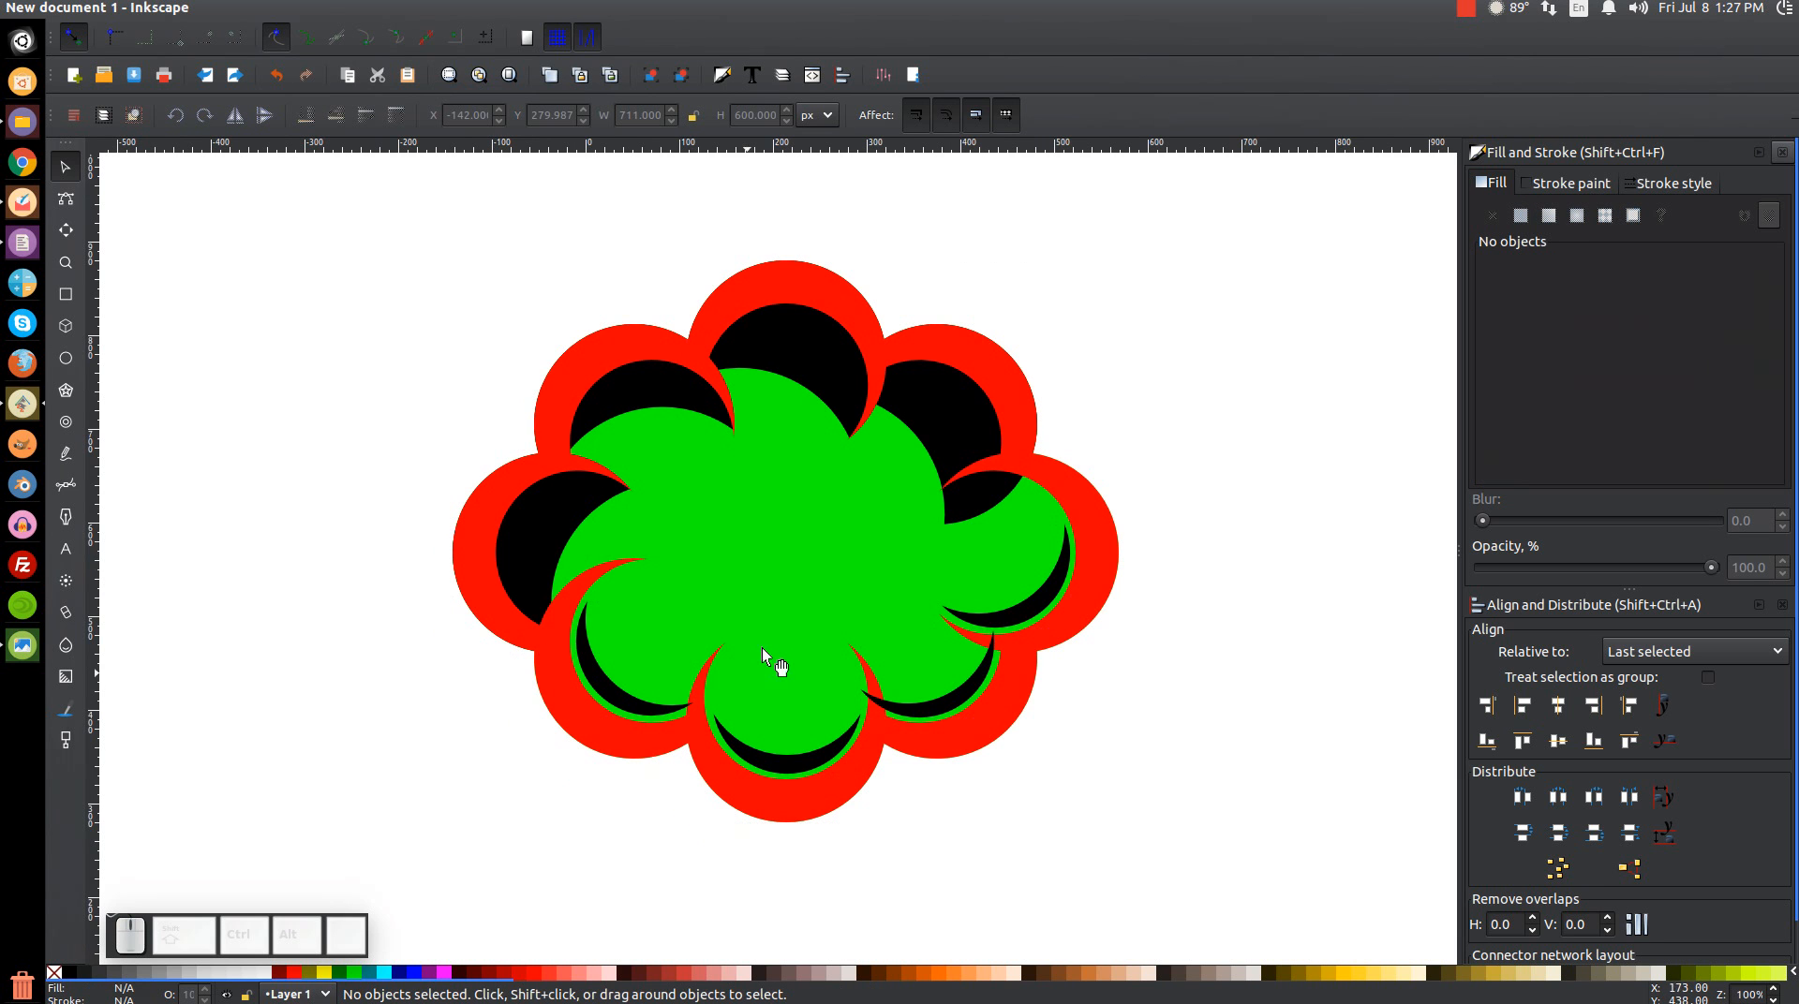
Fill the green brain silhouette with the muted pink #DE87AA
left_click(780, 530)
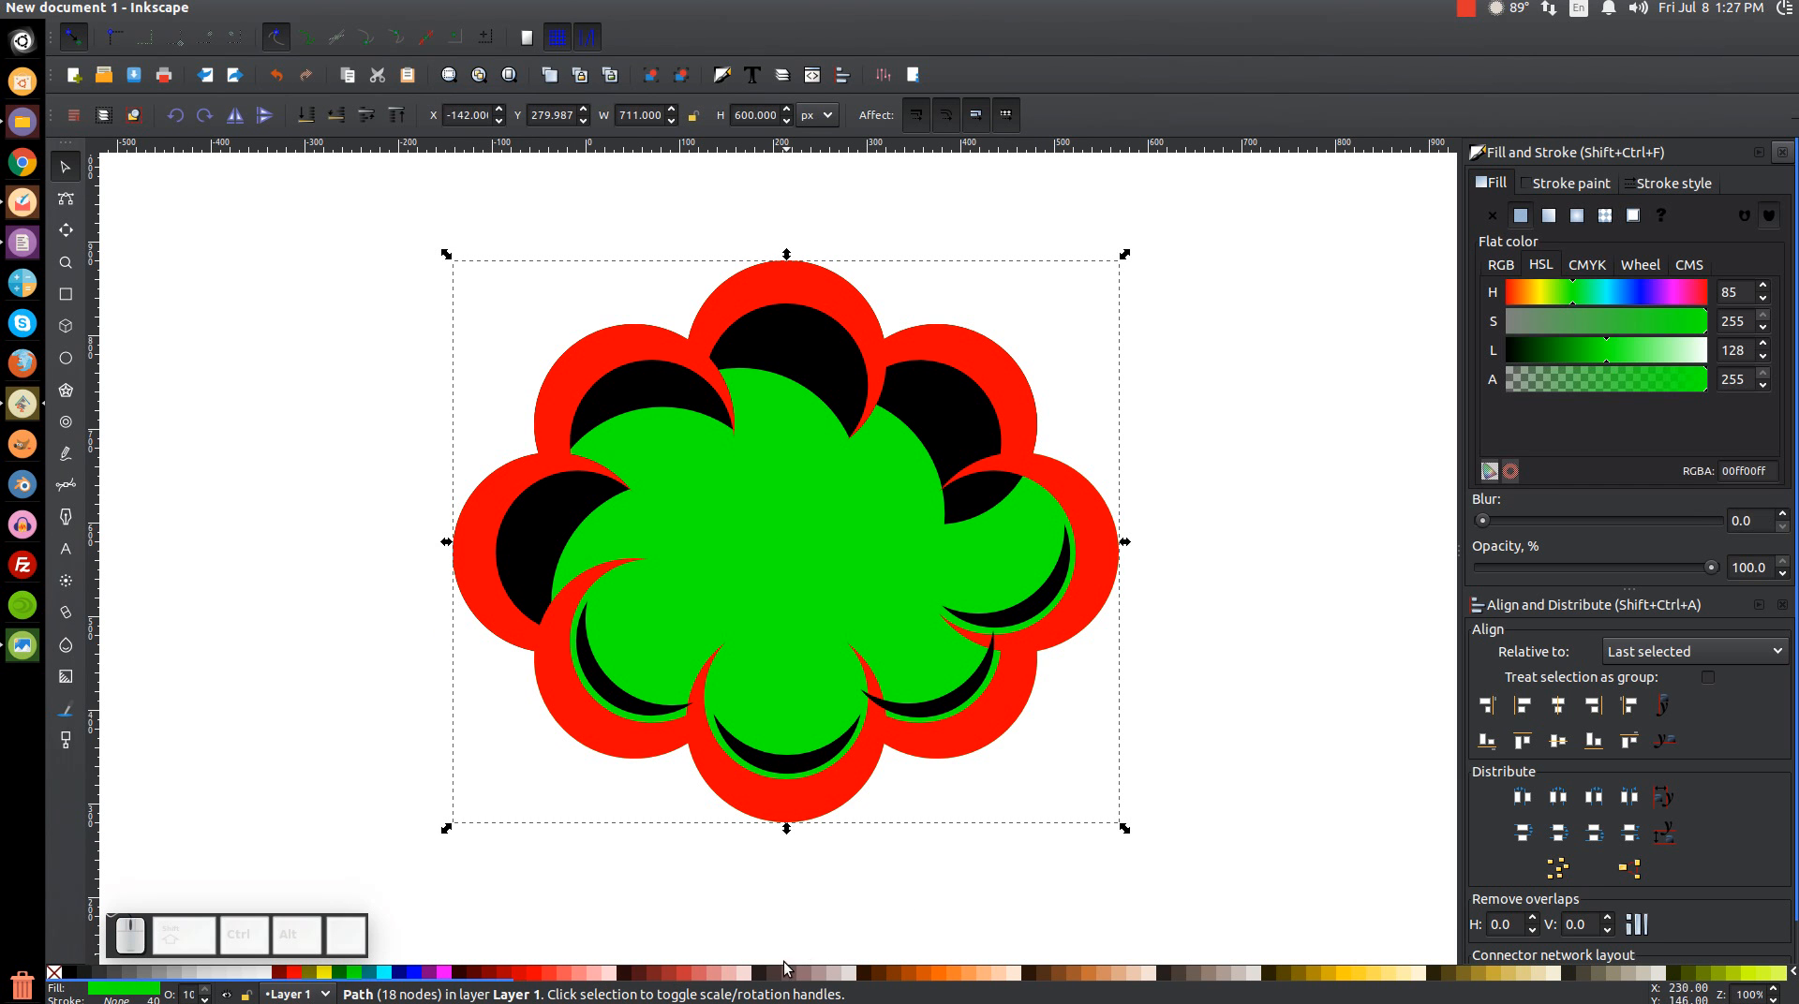
left_click_drag(785, 987, 1758, 979)
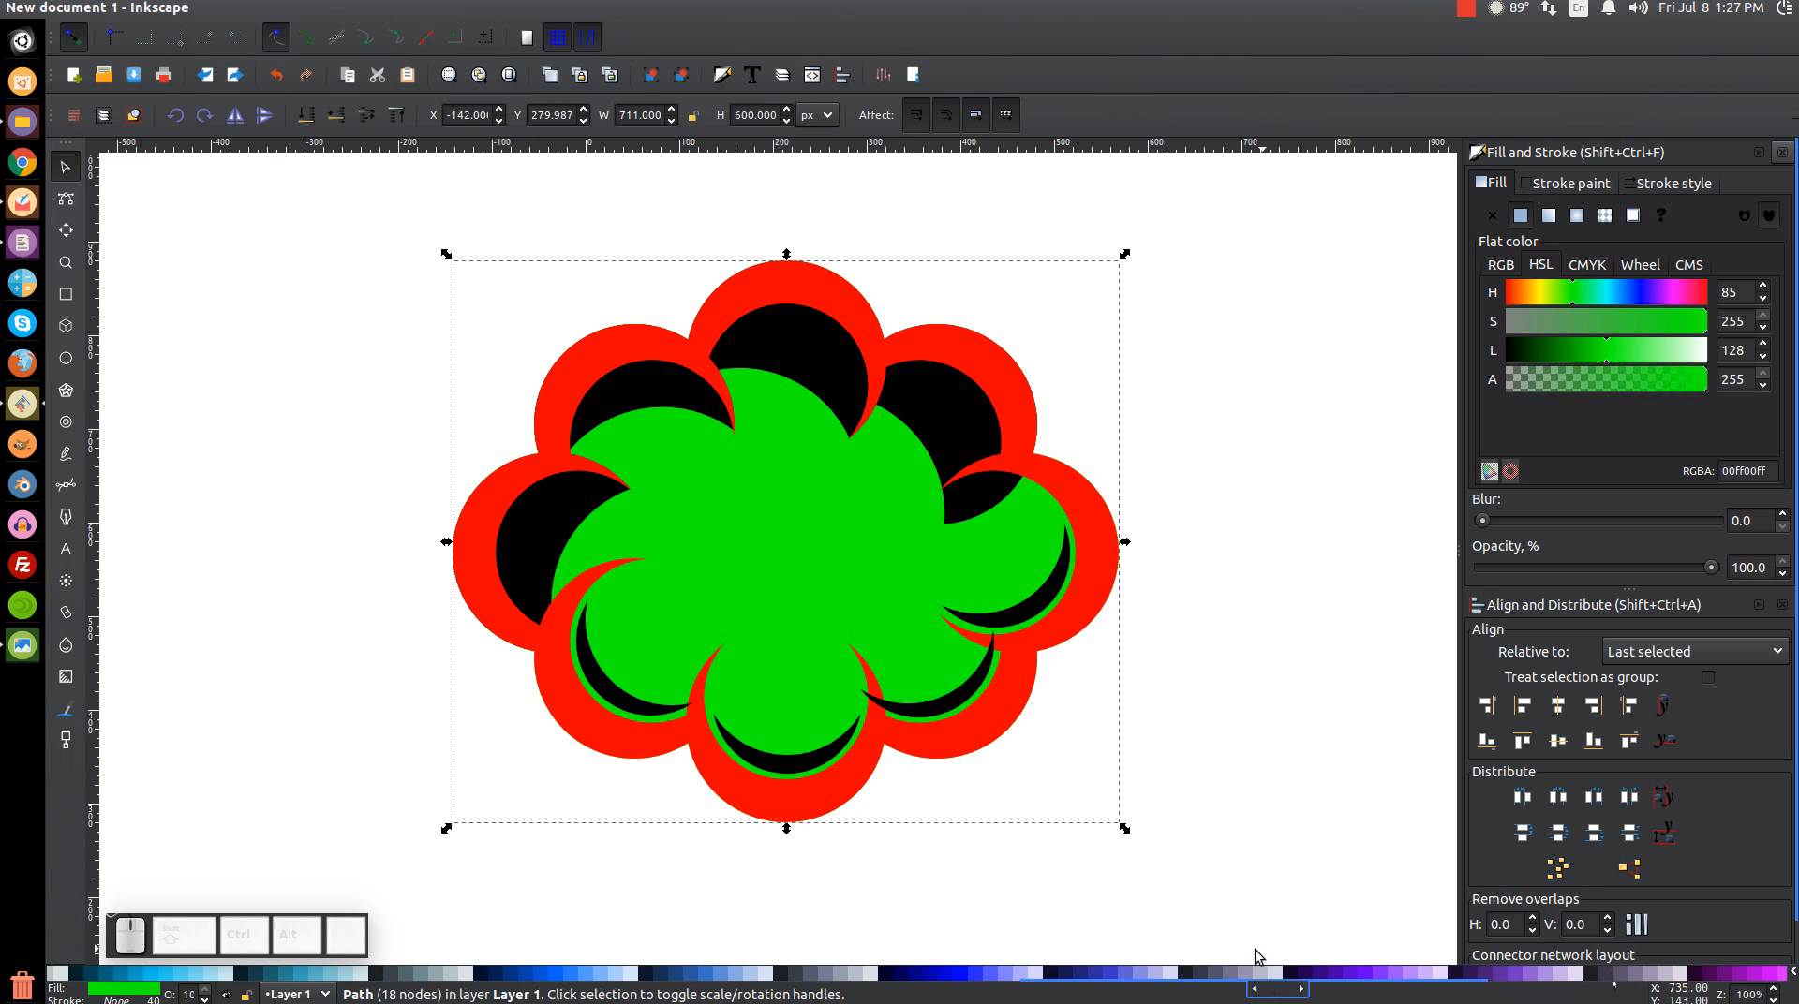
left_click_drag(1204, 990, 1520, 984)
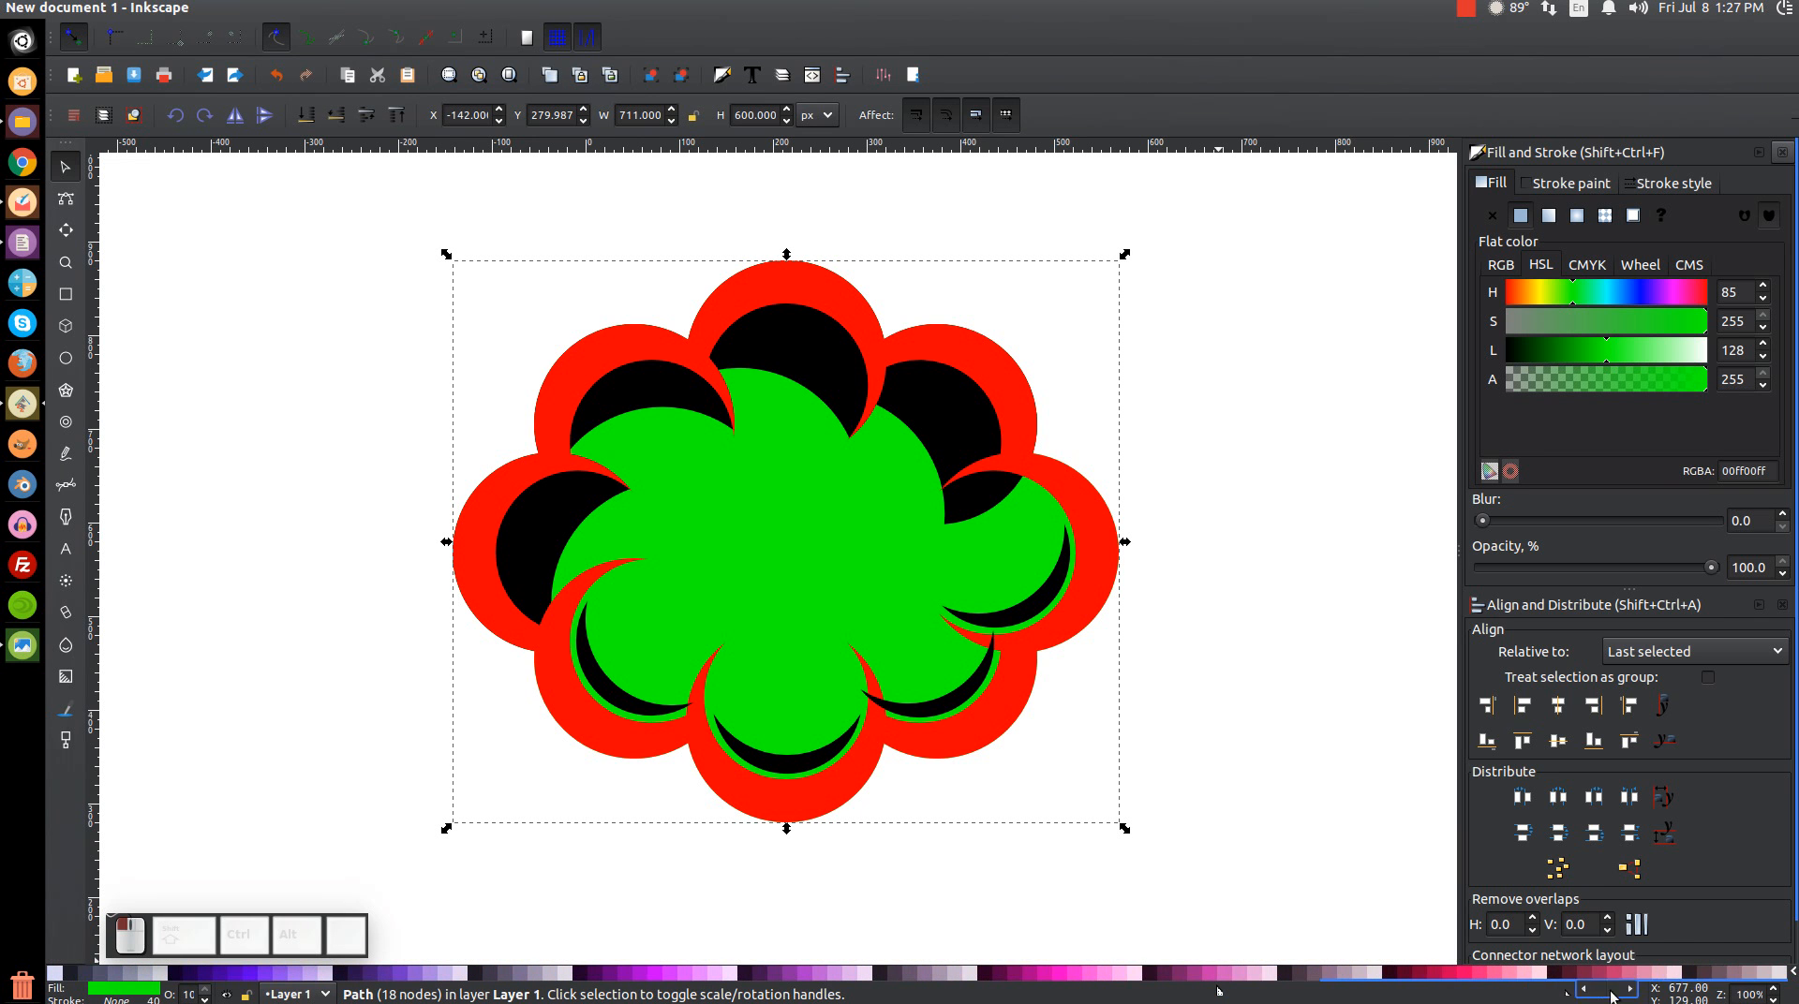
left_click(1510, 976)
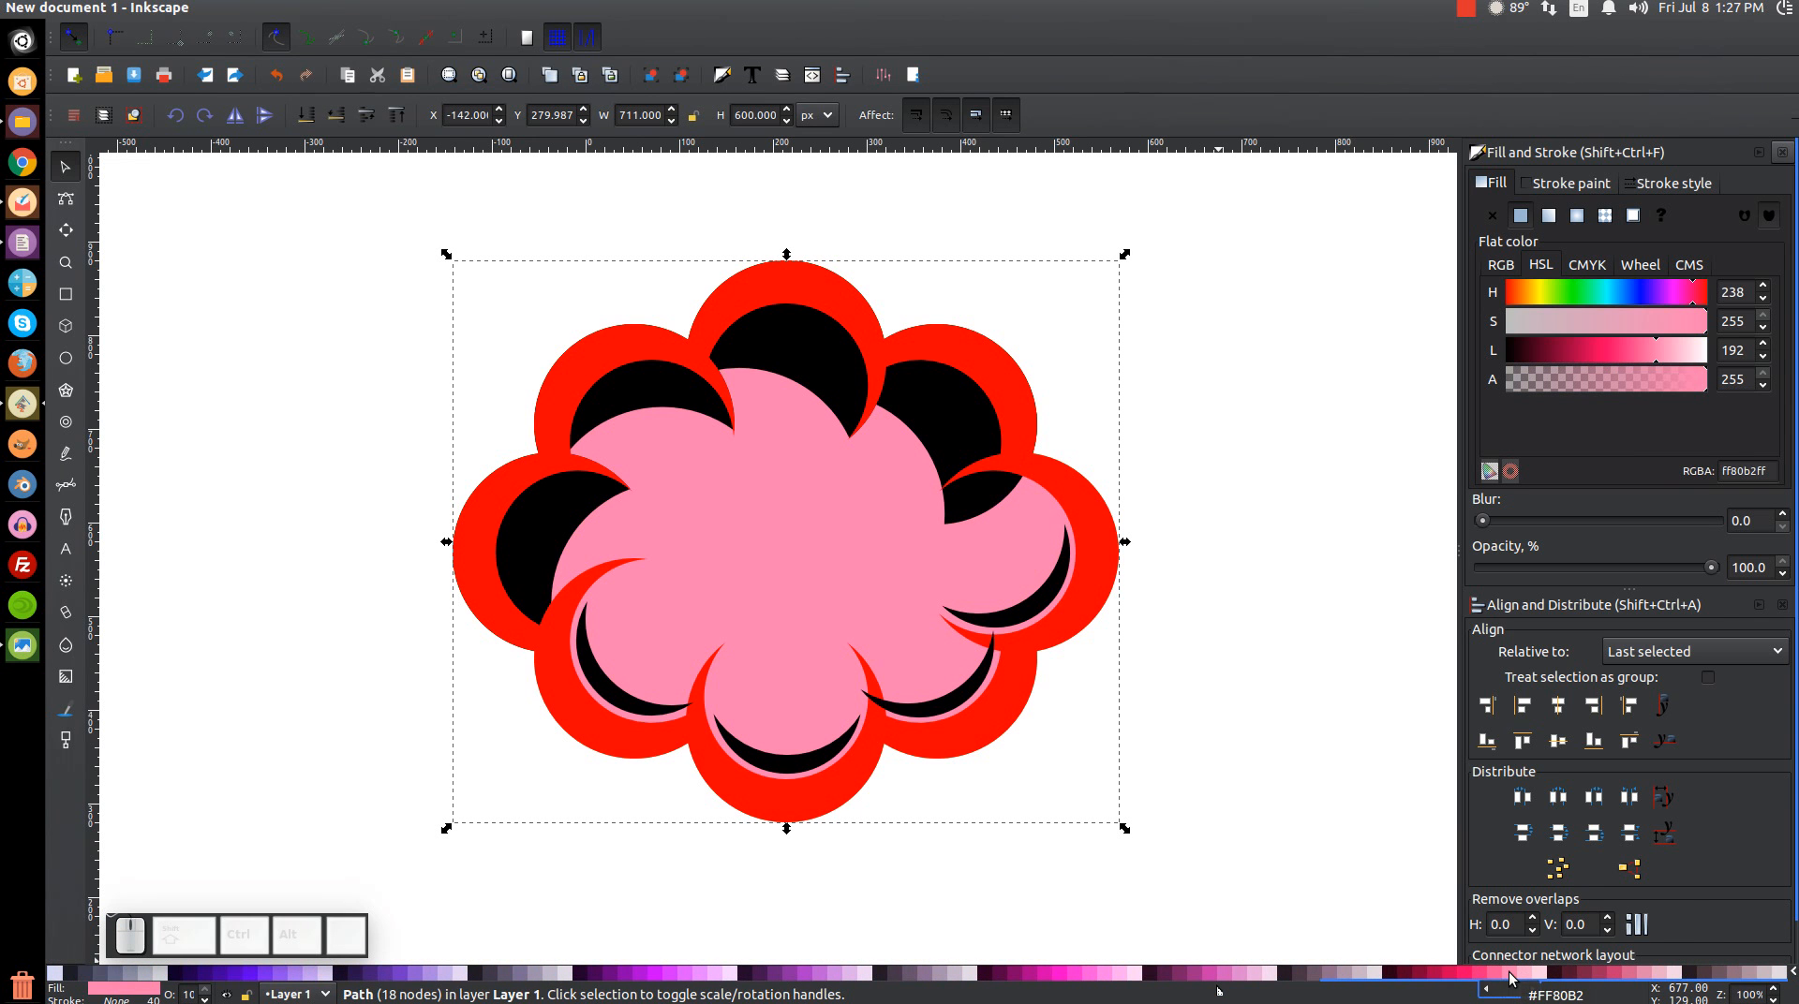
left_click(1632, 975)
left_click(1645, 976)
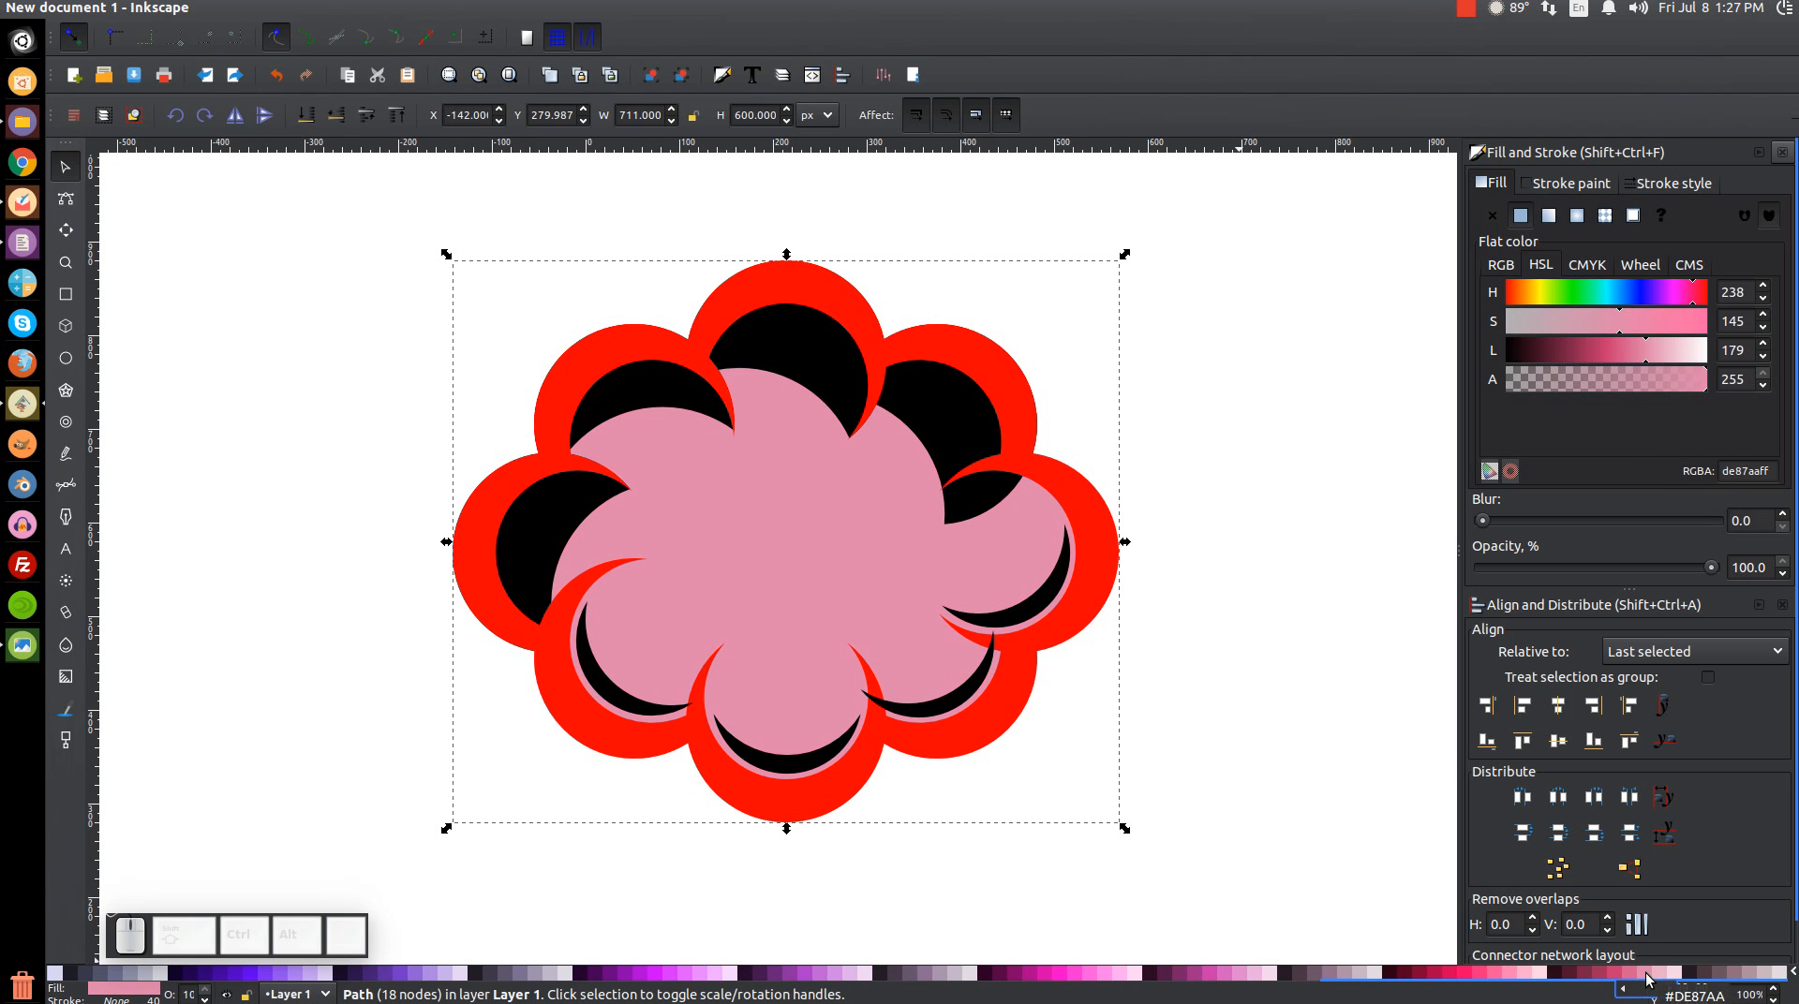
Select the four black shading shapes in the upper lobes together
left_click(560, 537)
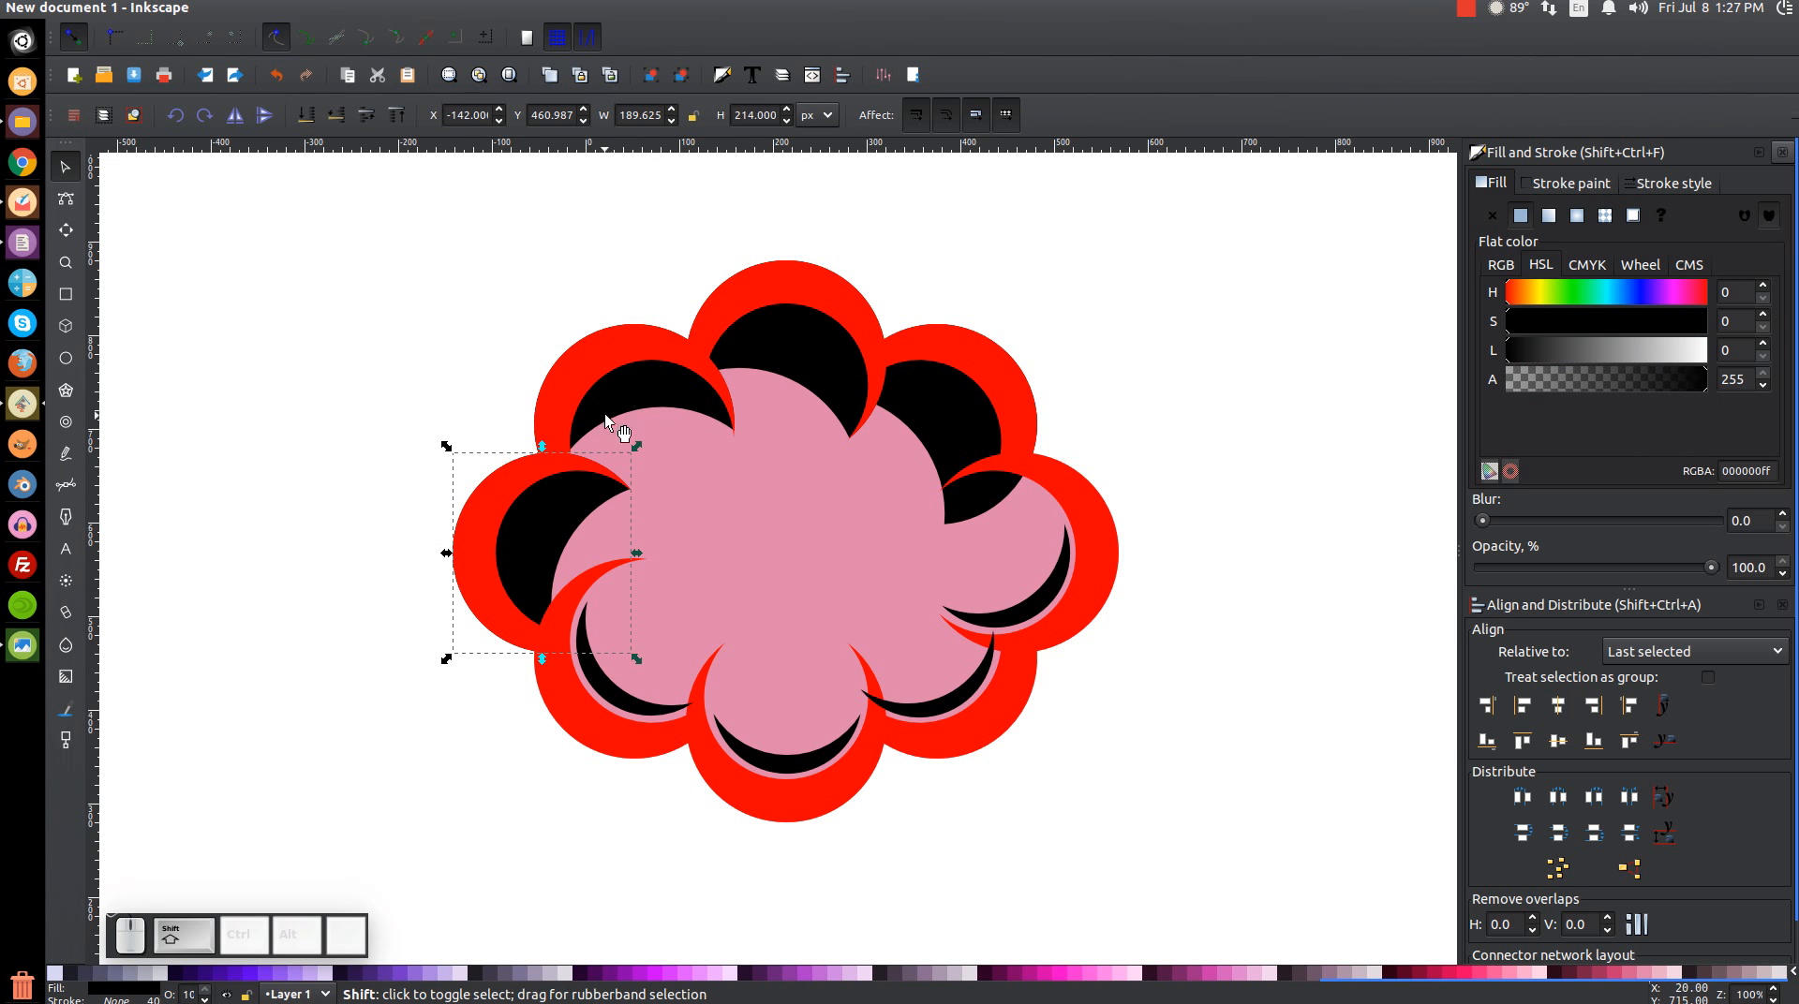
left_click(658, 414, "shift")
left_click(821, 391, "shift")
left_click(919, 406, "shift")
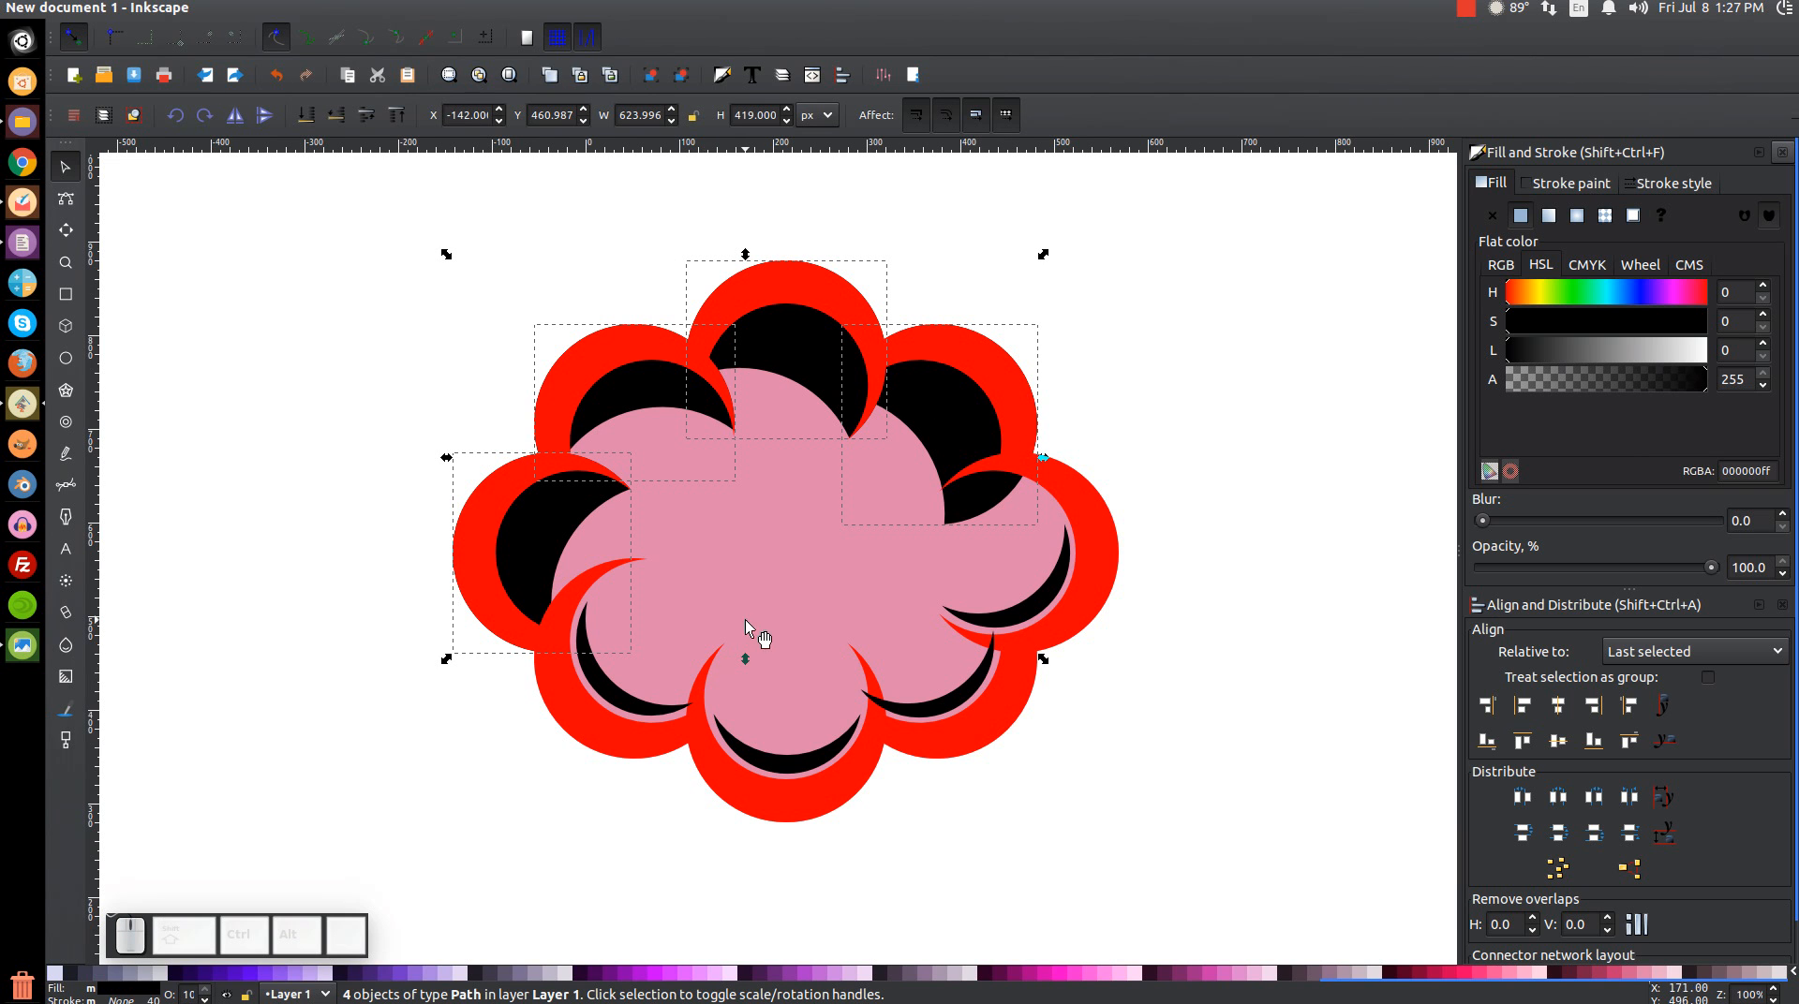
Try lilac and pink swatches such as #E9AFDD and #FF80B2 as the fill of the four shading shapes
left_click(1079, 973)
left_click(1228, 974)
left_click(1238, 974)
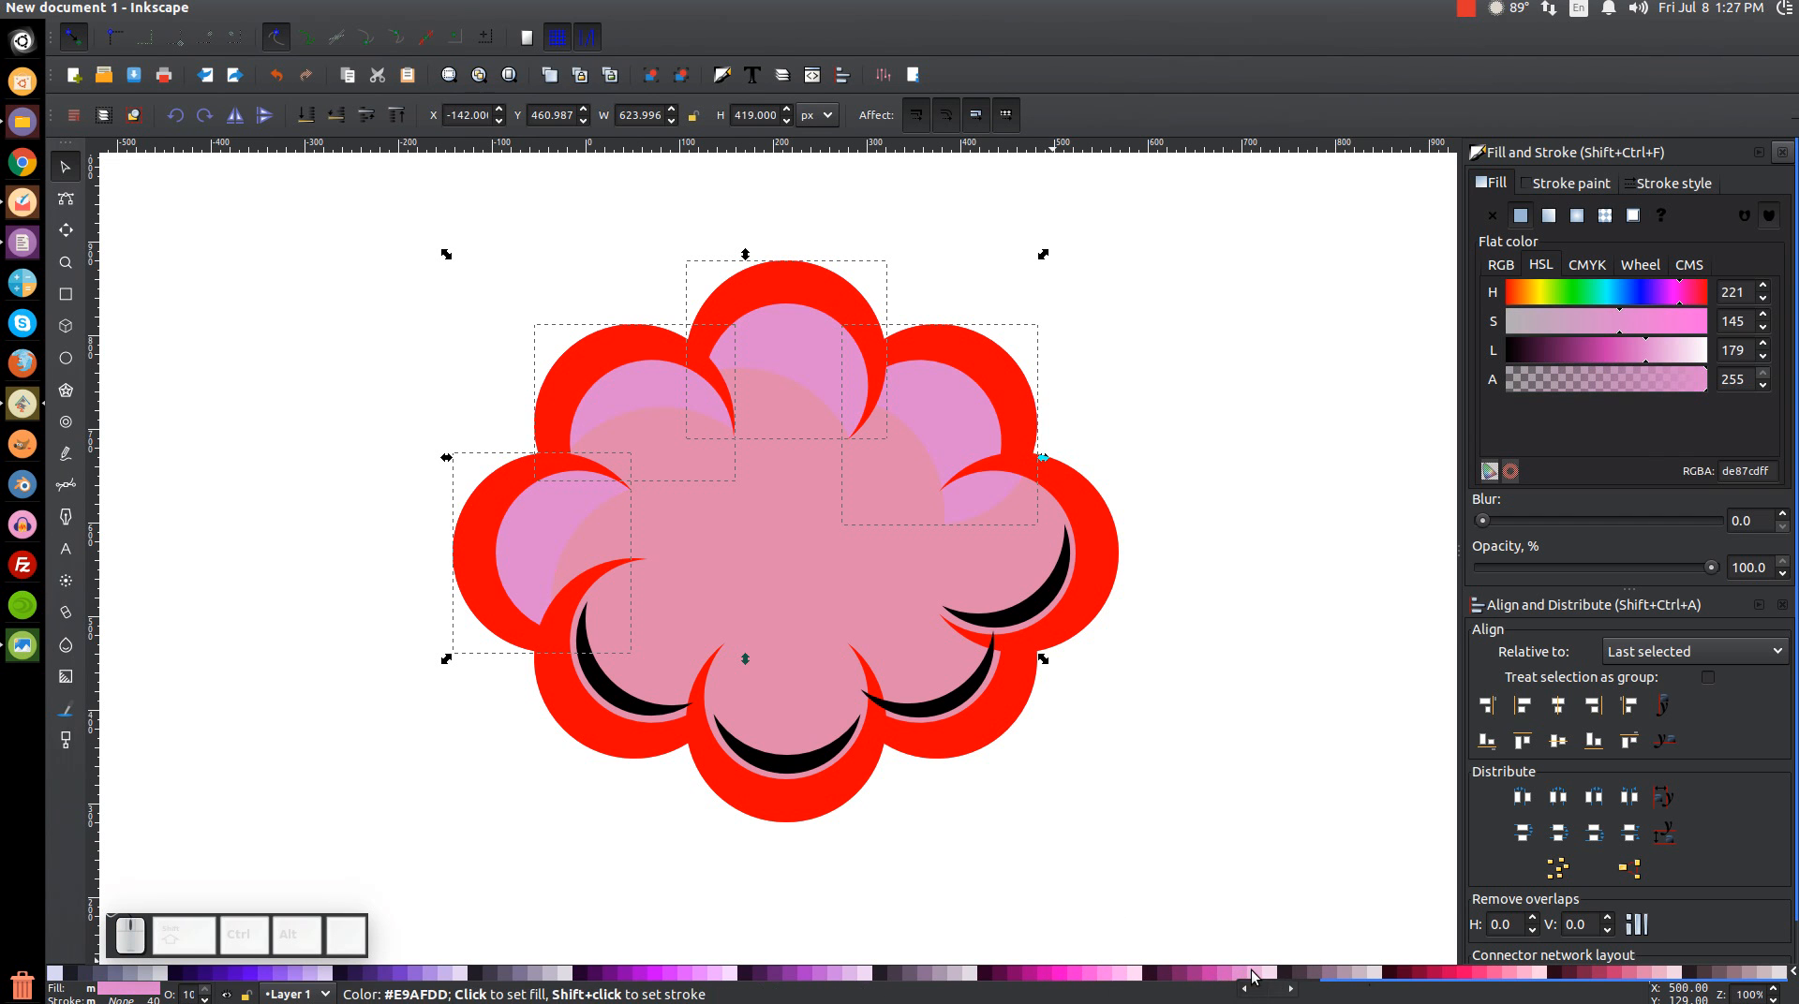
left_click(1251, 974)
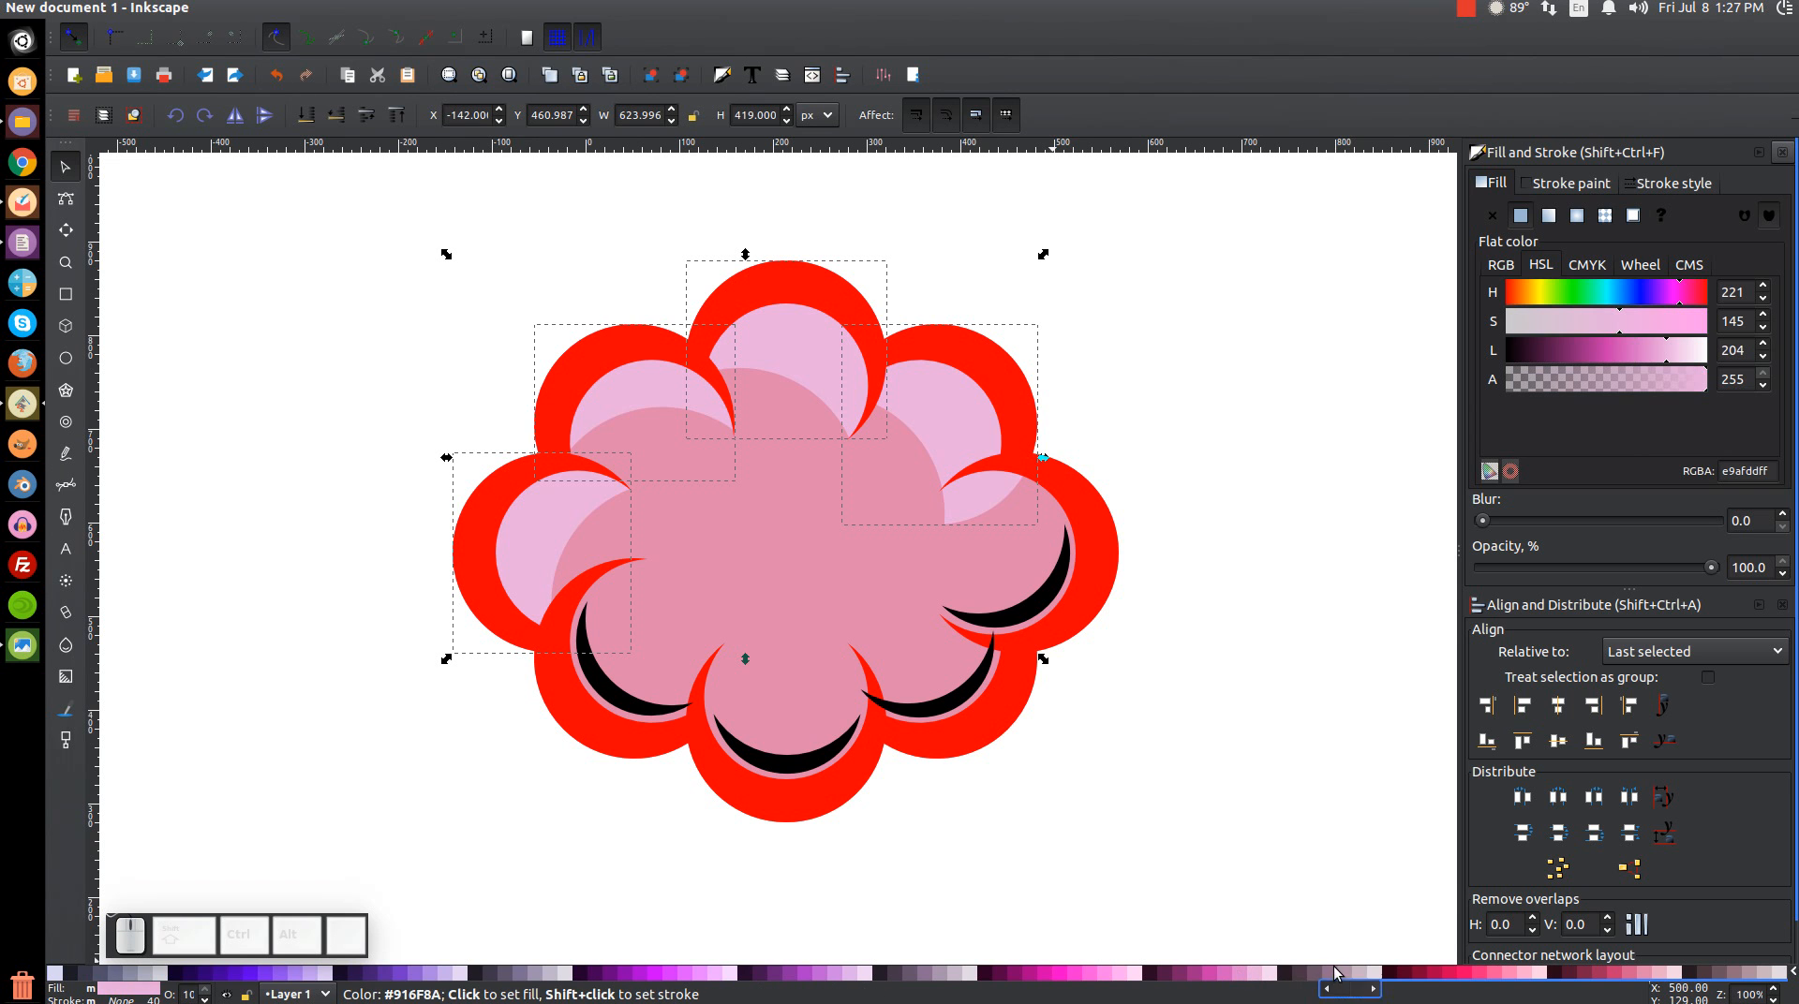
left_click(1486, 975)
left_click(1517, 976)
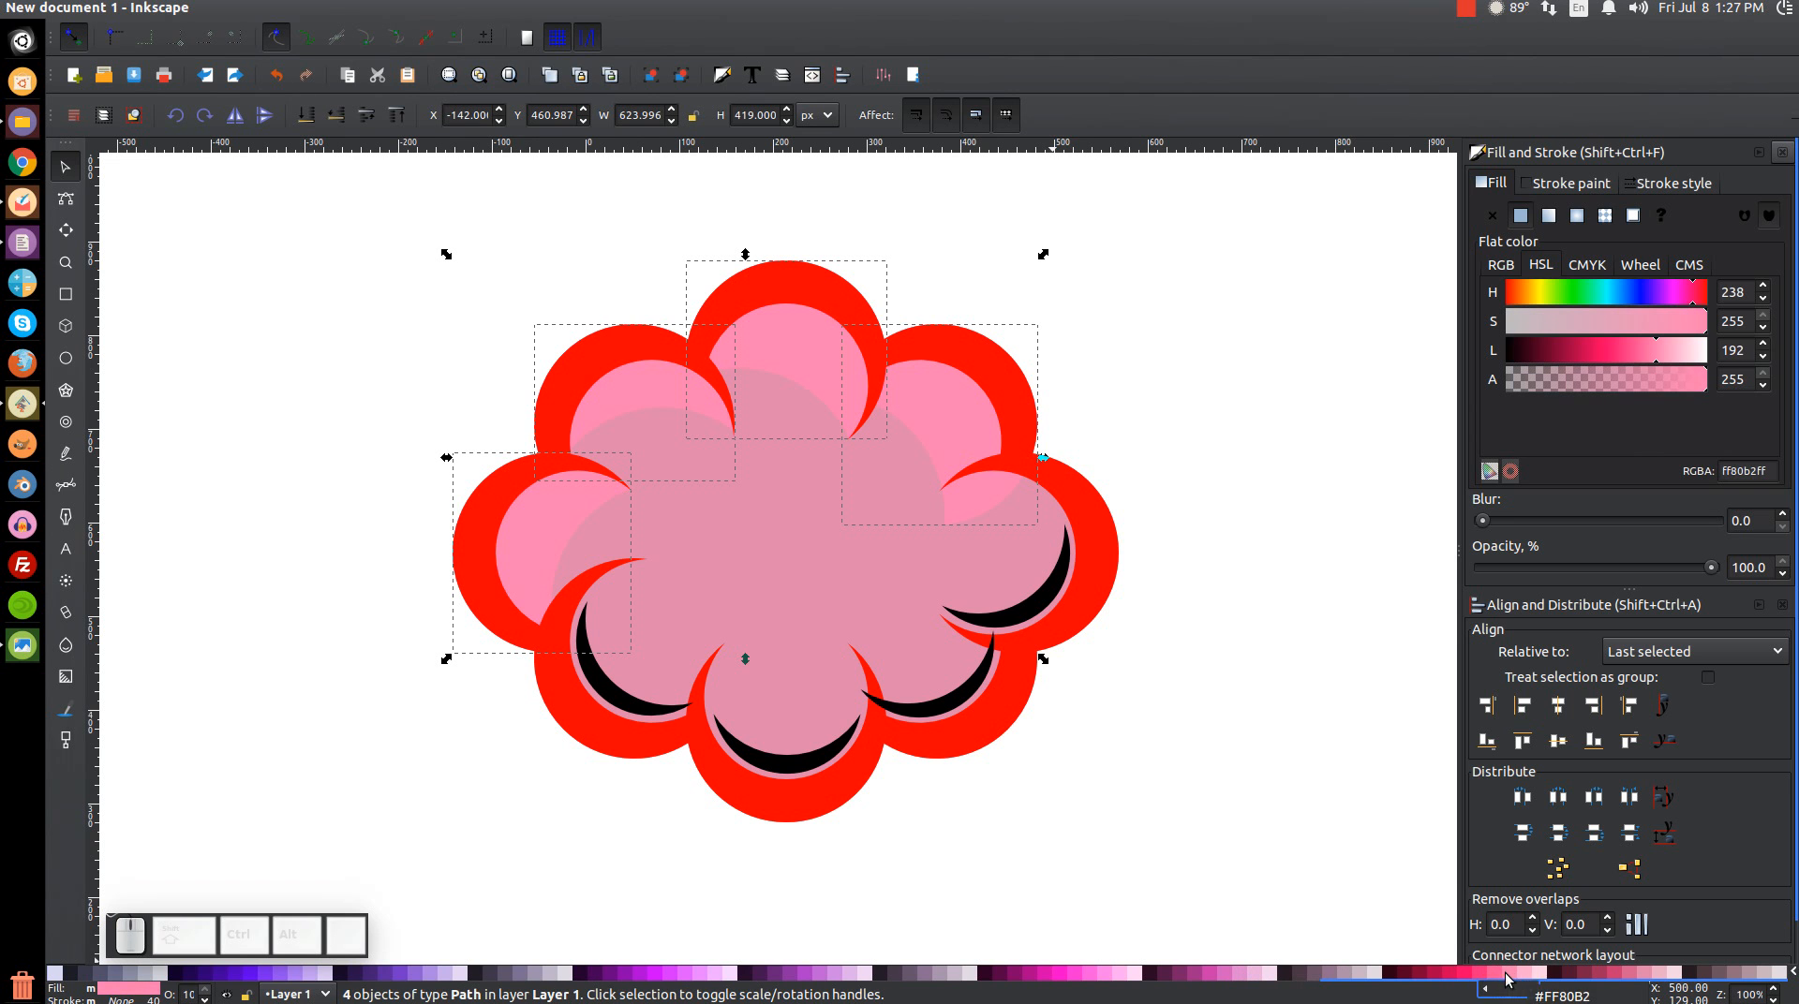
Fill the four shading shapes with the silhouette's pink, then darken them to a lightness of 155
key("d")
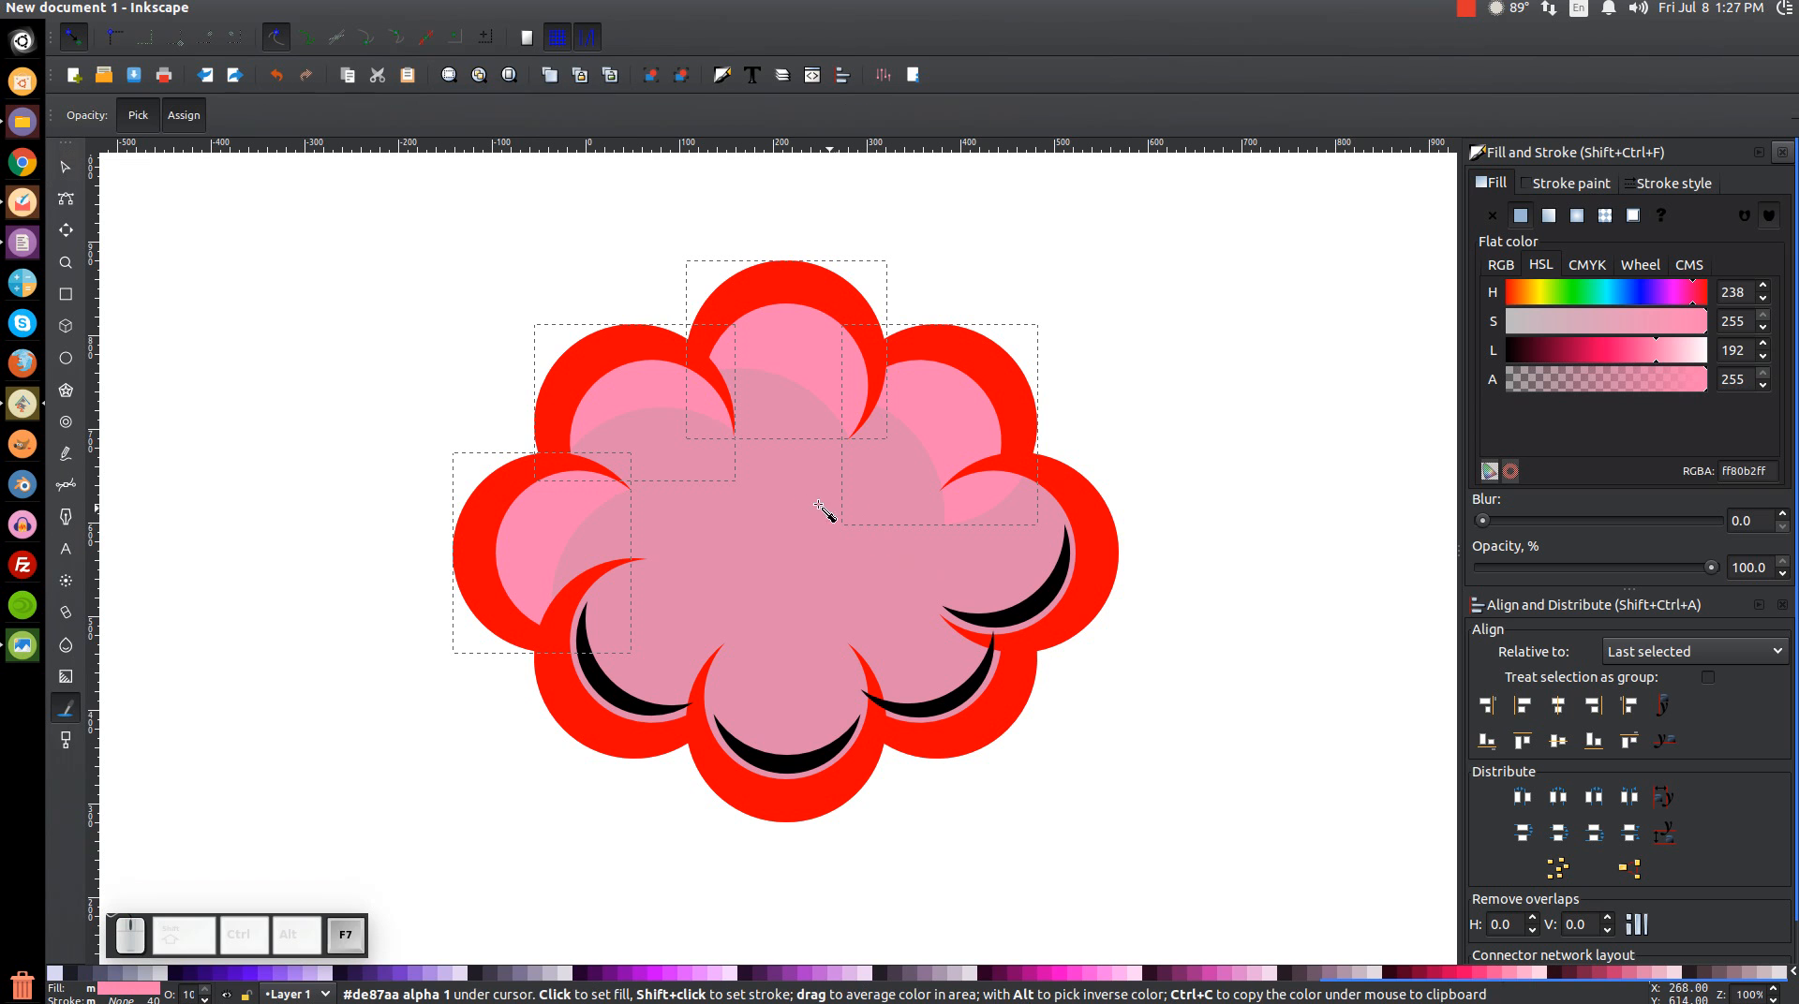
left_click(778, 551)
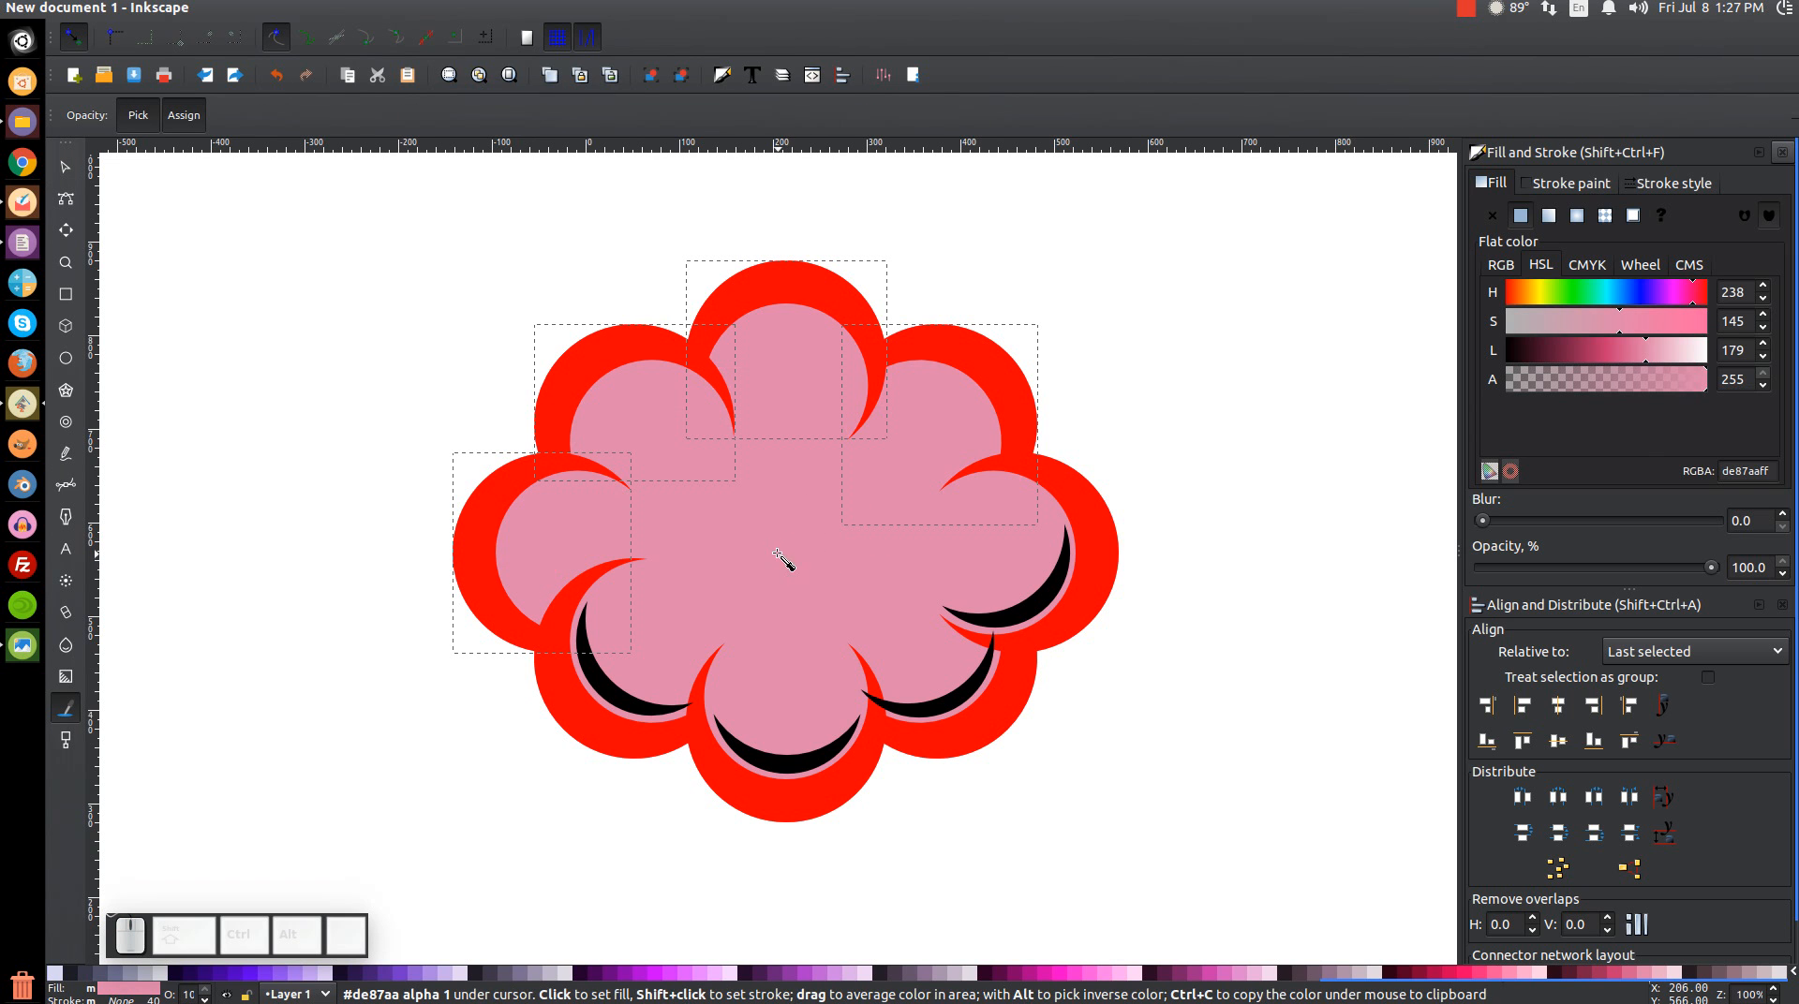
left_click(1496, 182)
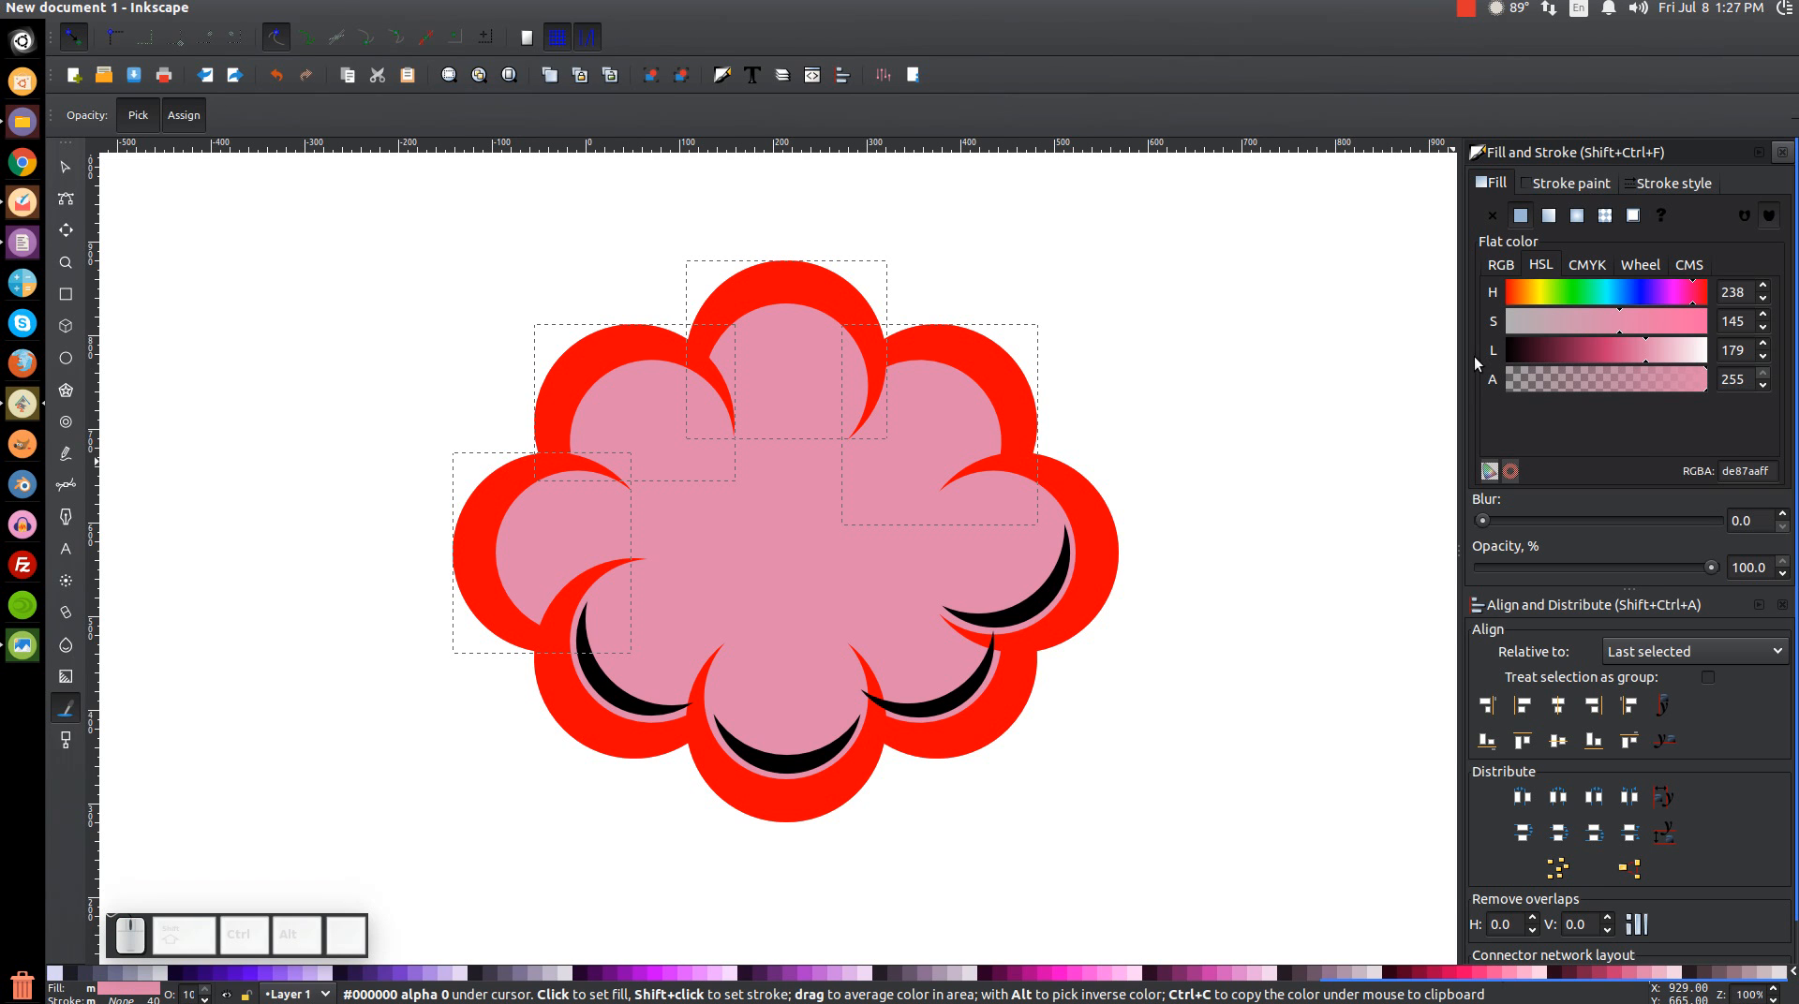
left_click_drag(1643, 346, 1627, 341)
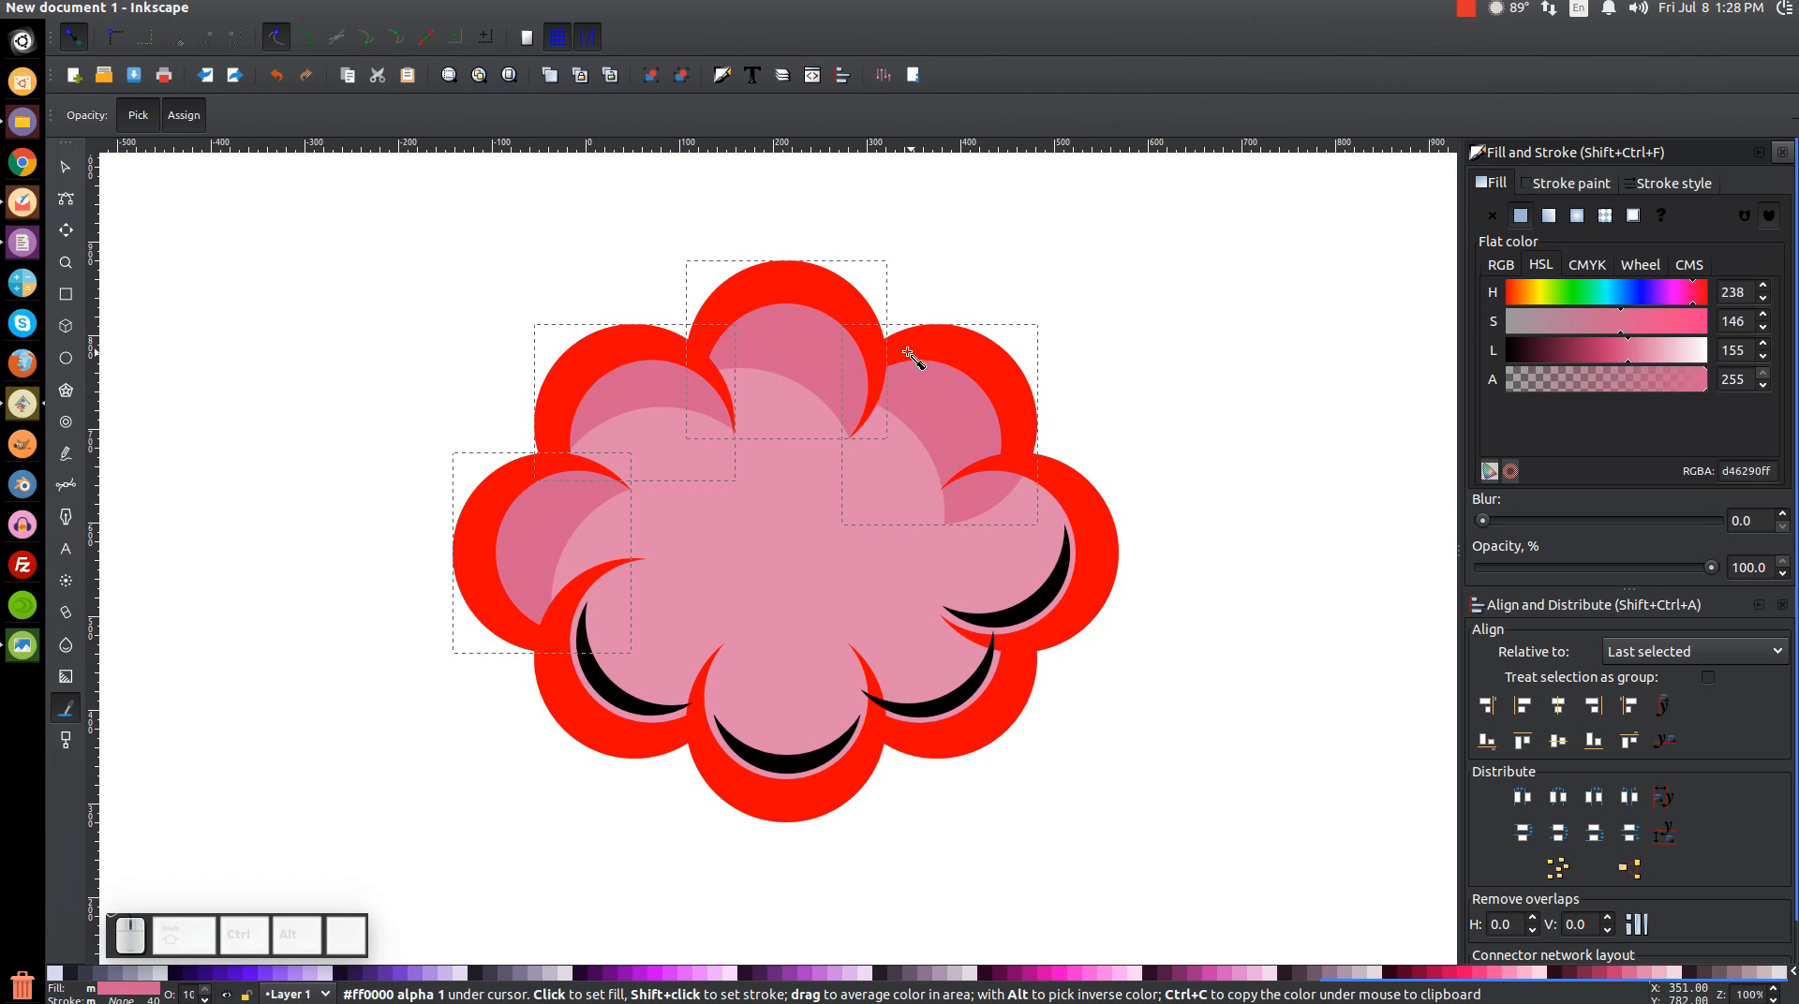
left_click(68, 167)
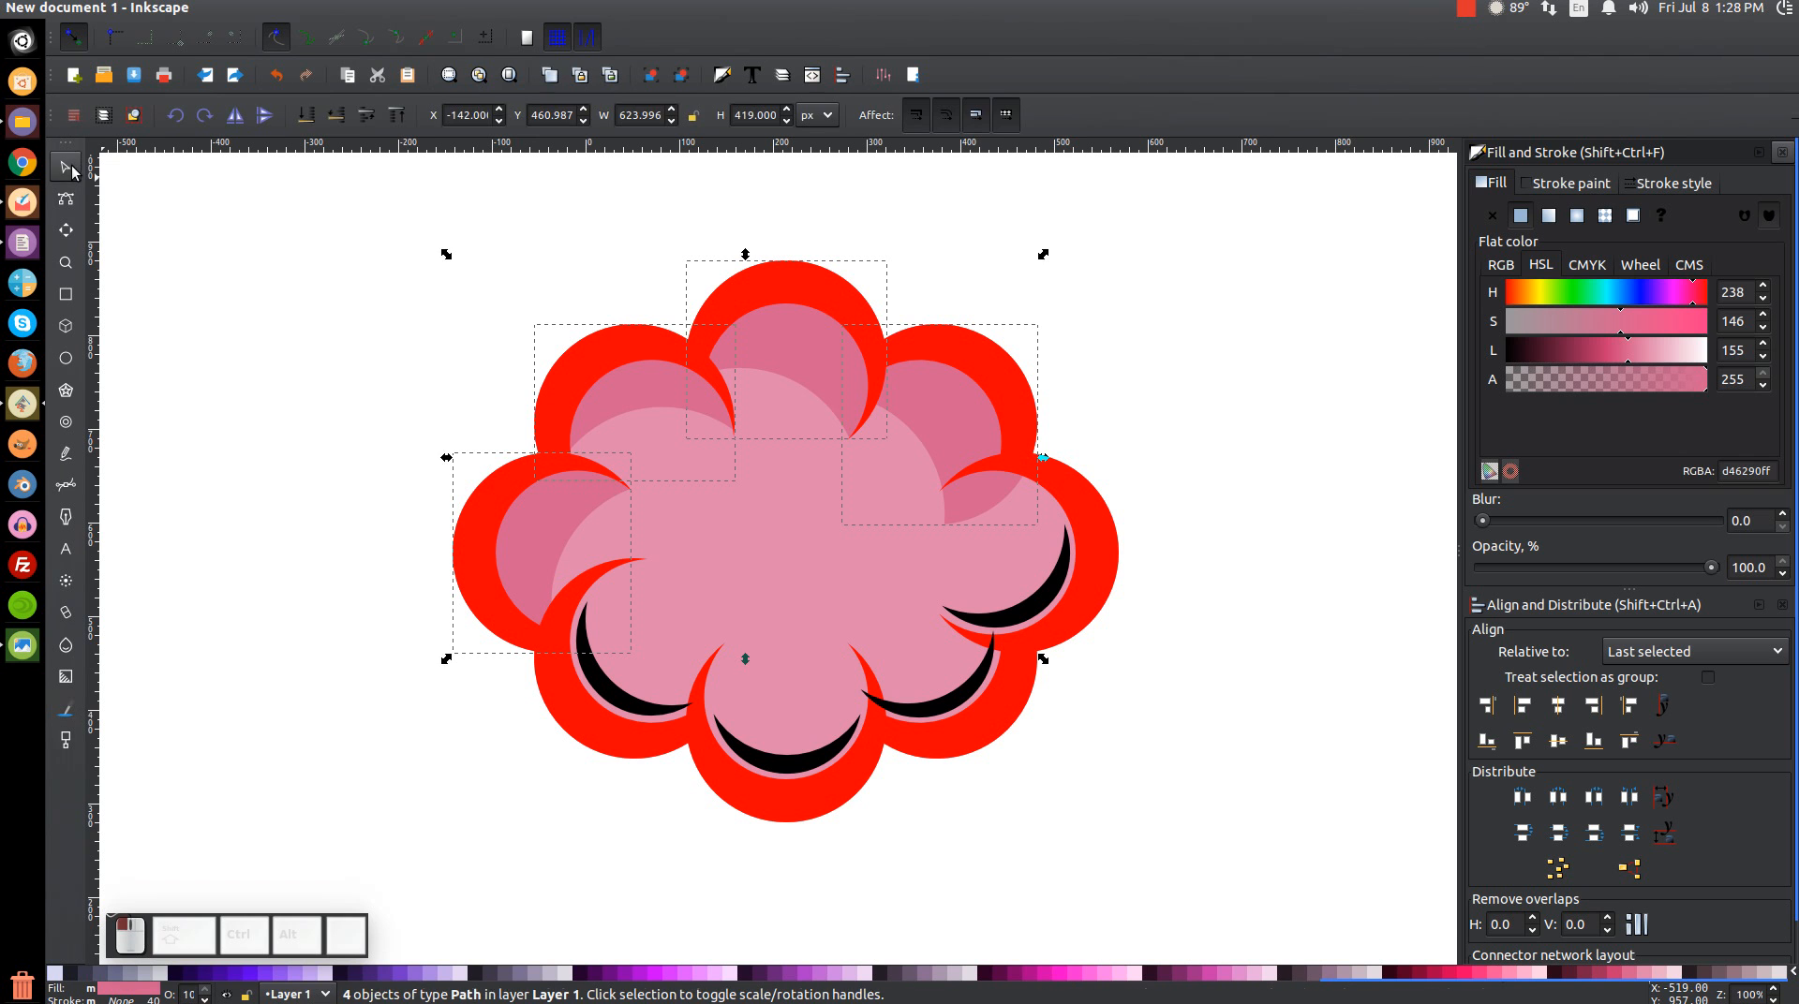
Recolor the bright red outline shape to a dark muted red with lightness 77 and saturation about 193
left_click_drag(470, 525, 230, 429)
key("ctrl+z")
left_click_drag(1606, 351, 1563, 357)
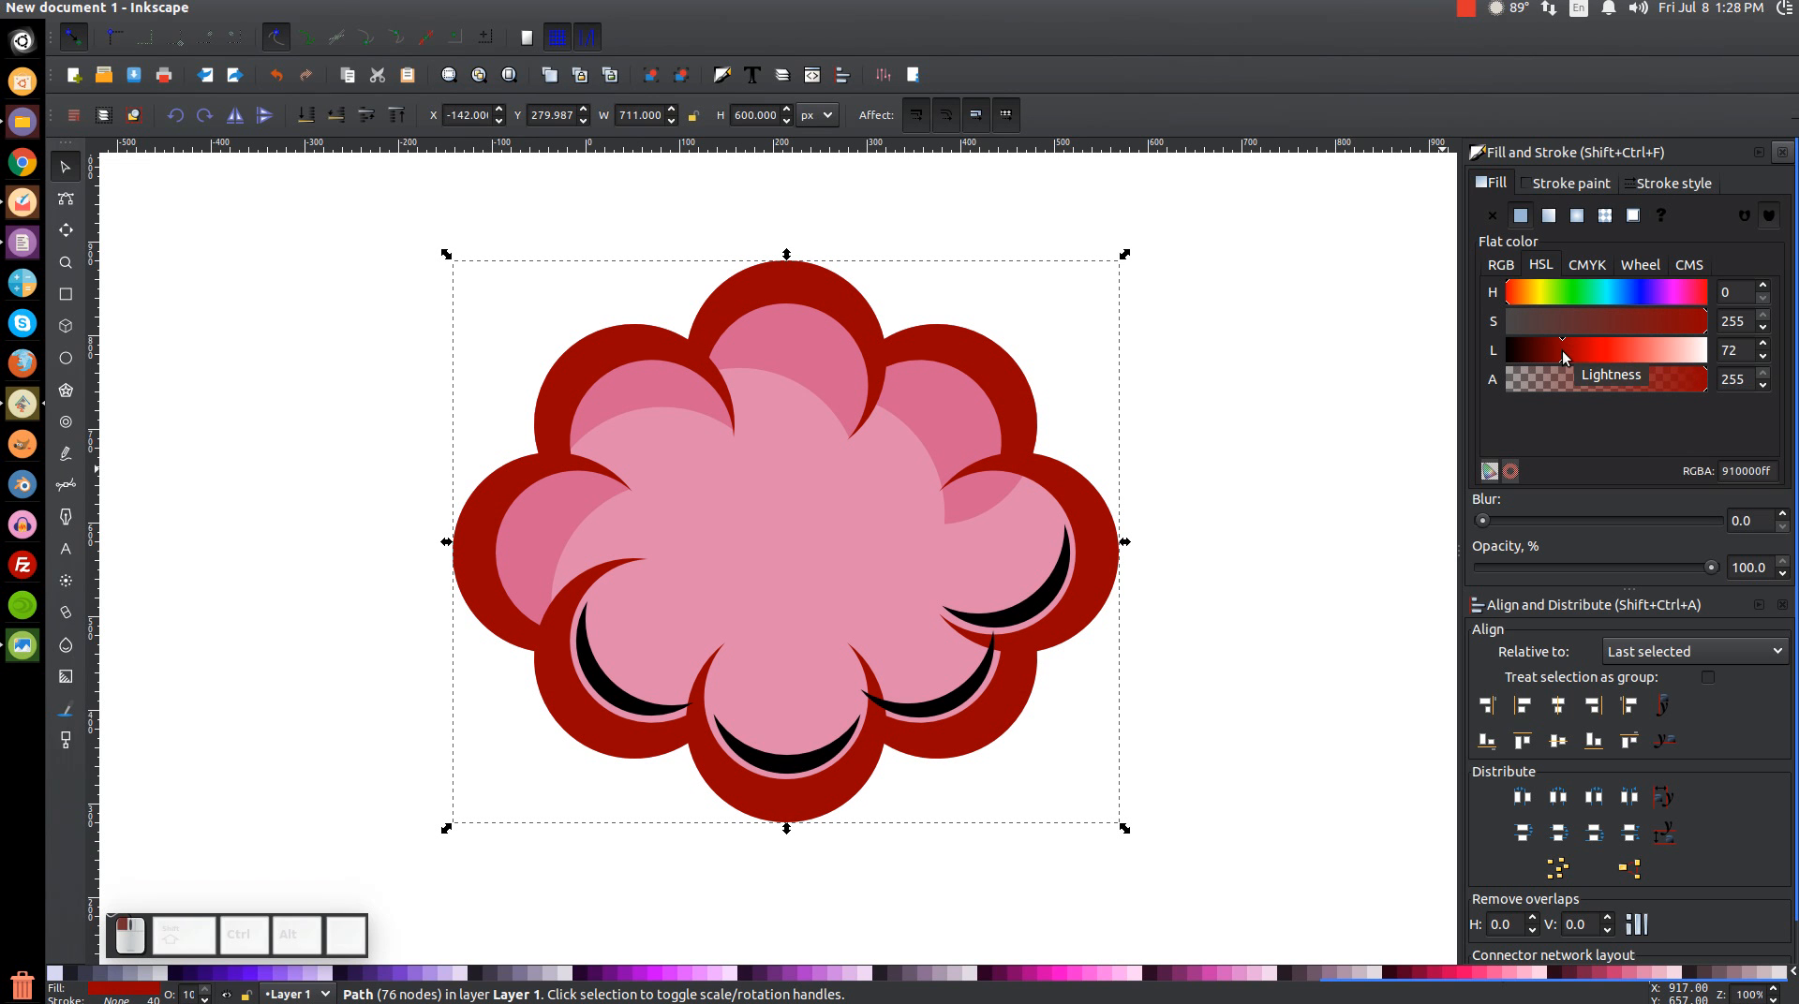
mouse_move(1686, 323)
left_mouse_down()
mouse_move(1612, 322)
mouse_move(1660, 319)
left_mouse_up()
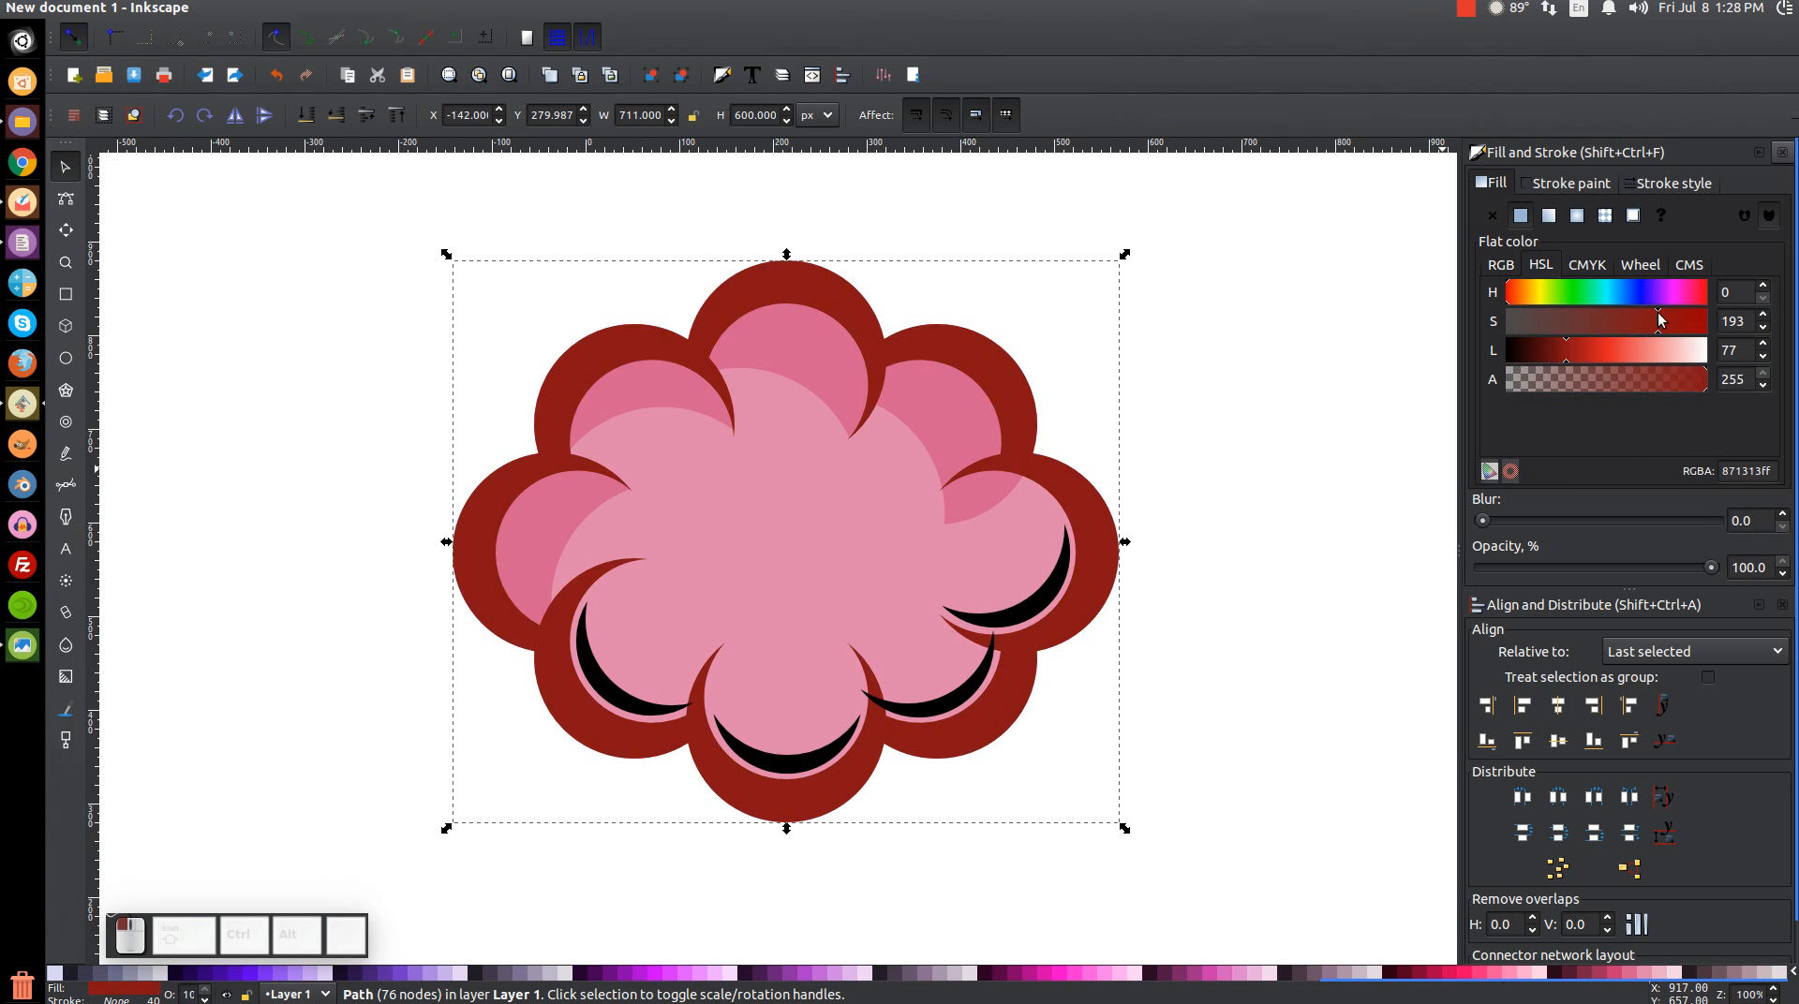
left_click(1659, 323)
left_click(1659, 323)
Fill the four black crescents in the lower lobes with the silhouette's pink and lighten them to a lightness of 218
left_click(604, 698)
left_click(796, 762, "shift")
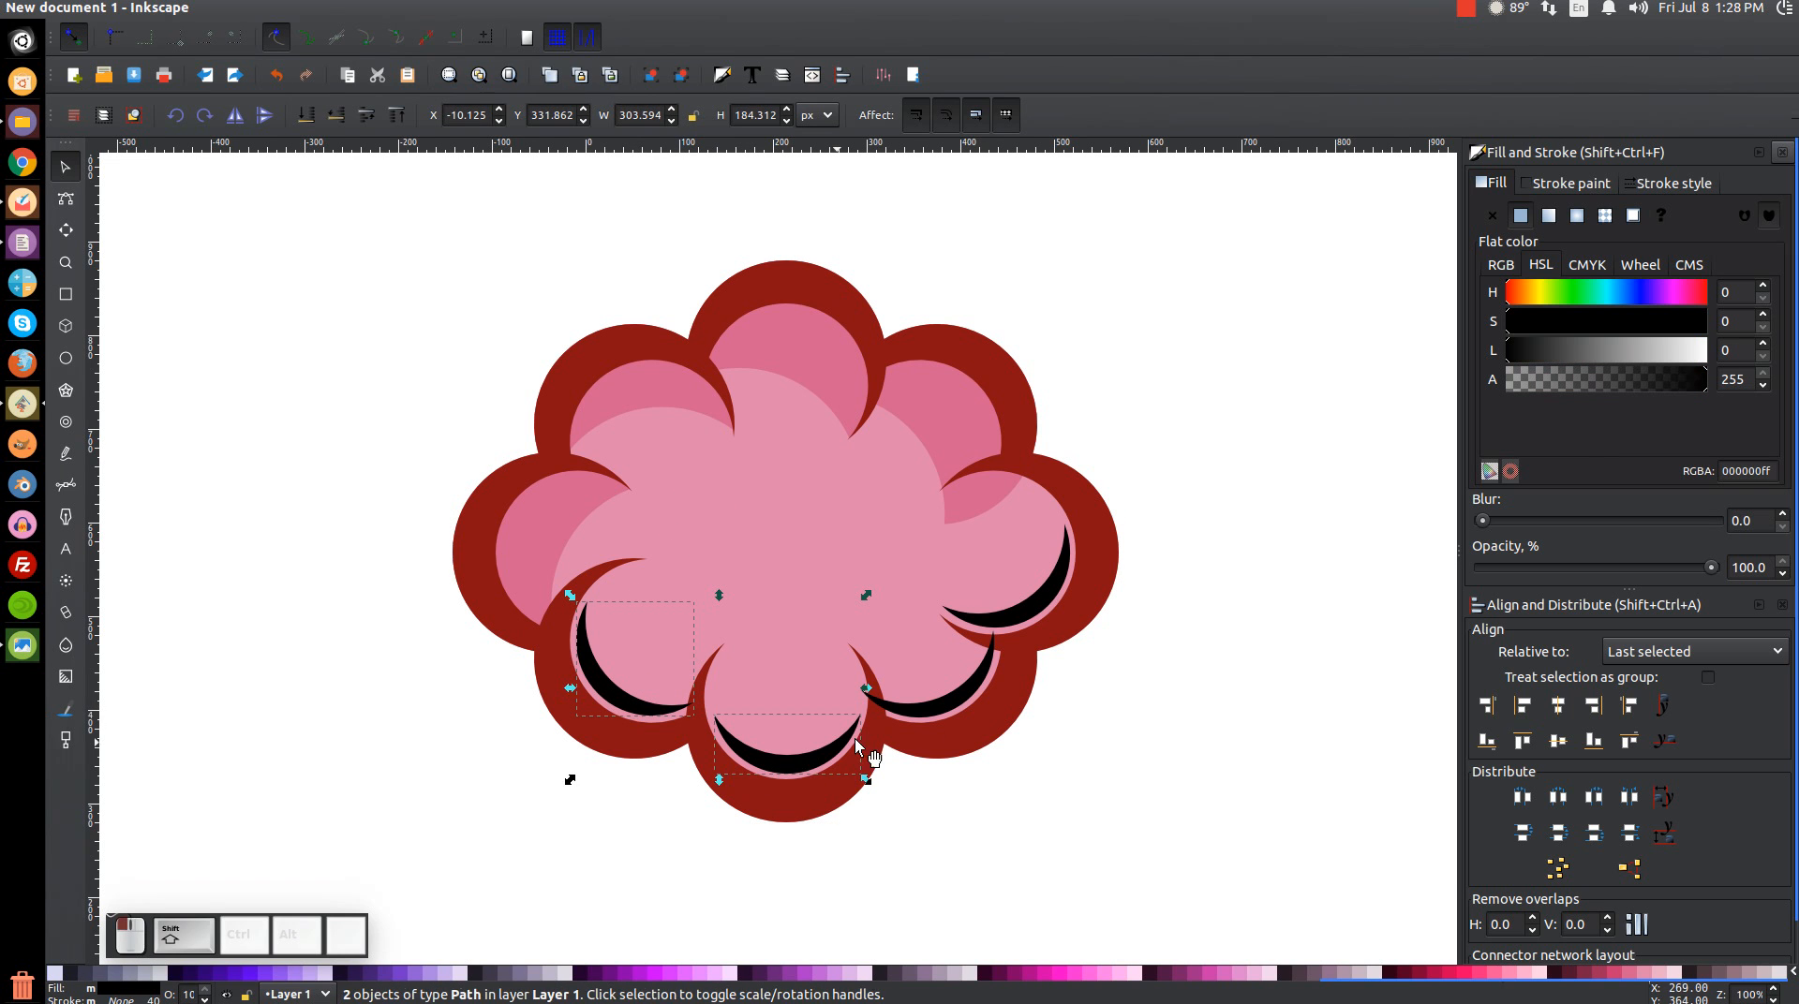
left_click(970, 710, "shift")
left_click(1055, 588, "shift")
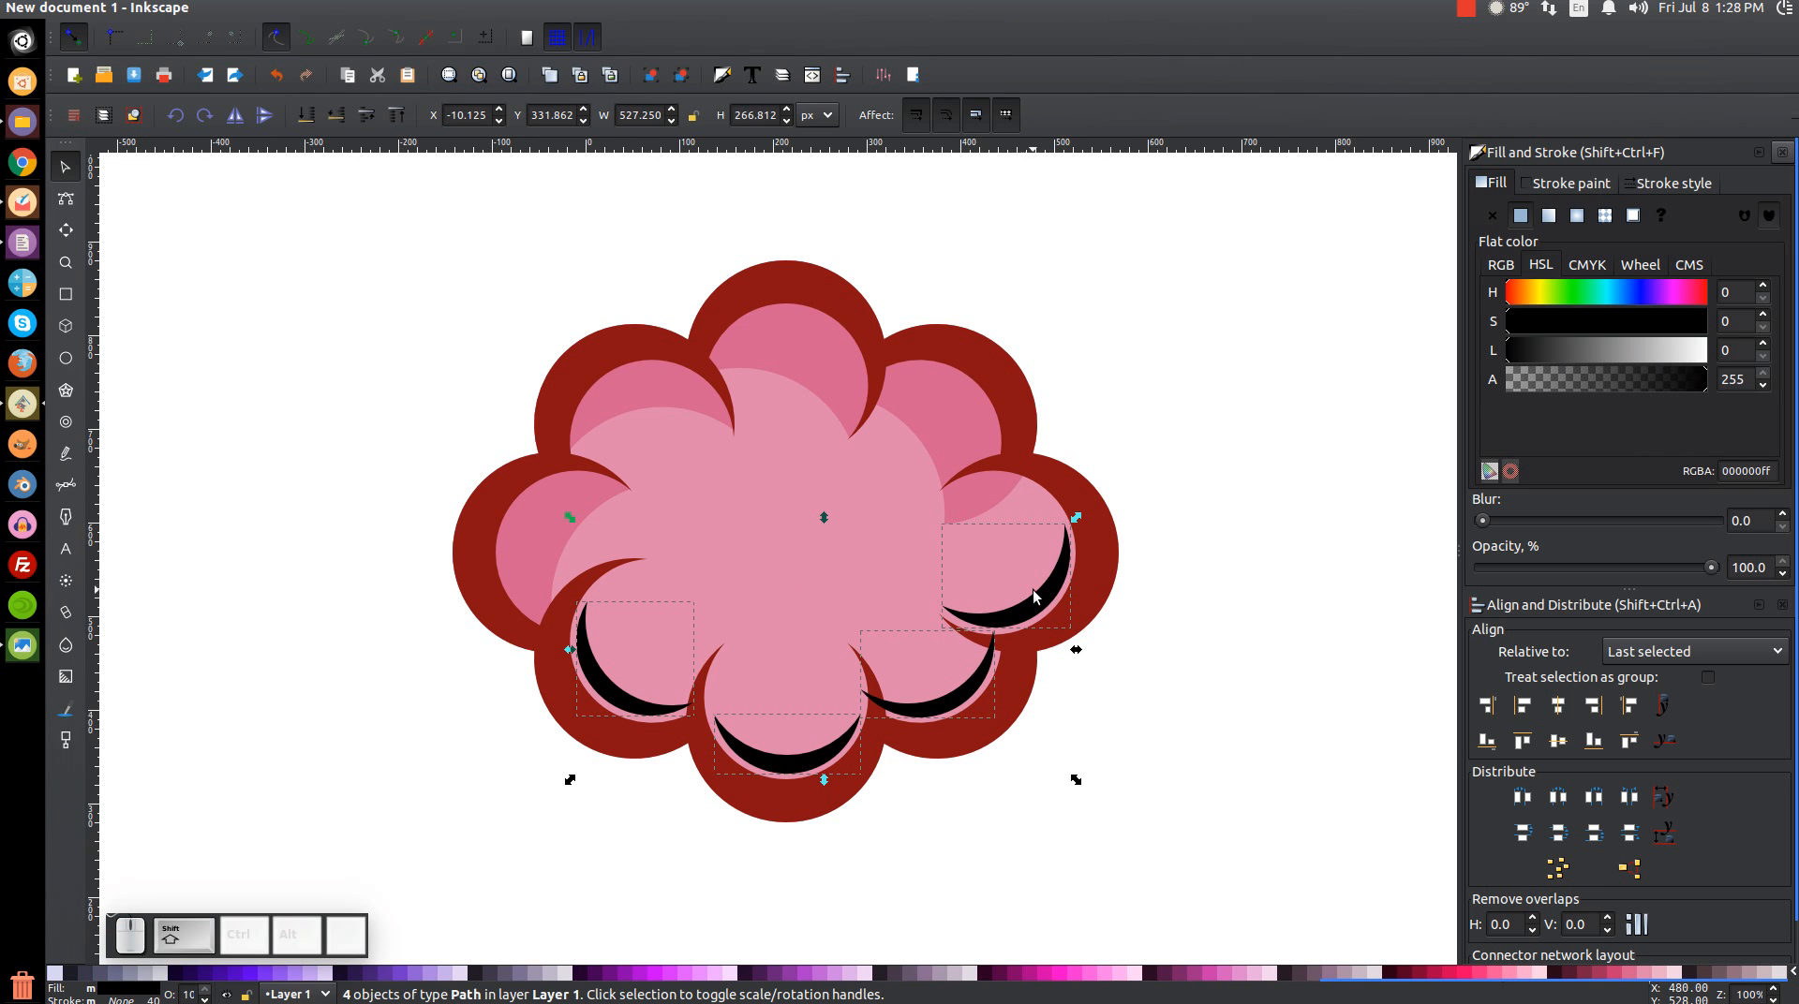
key("F7")
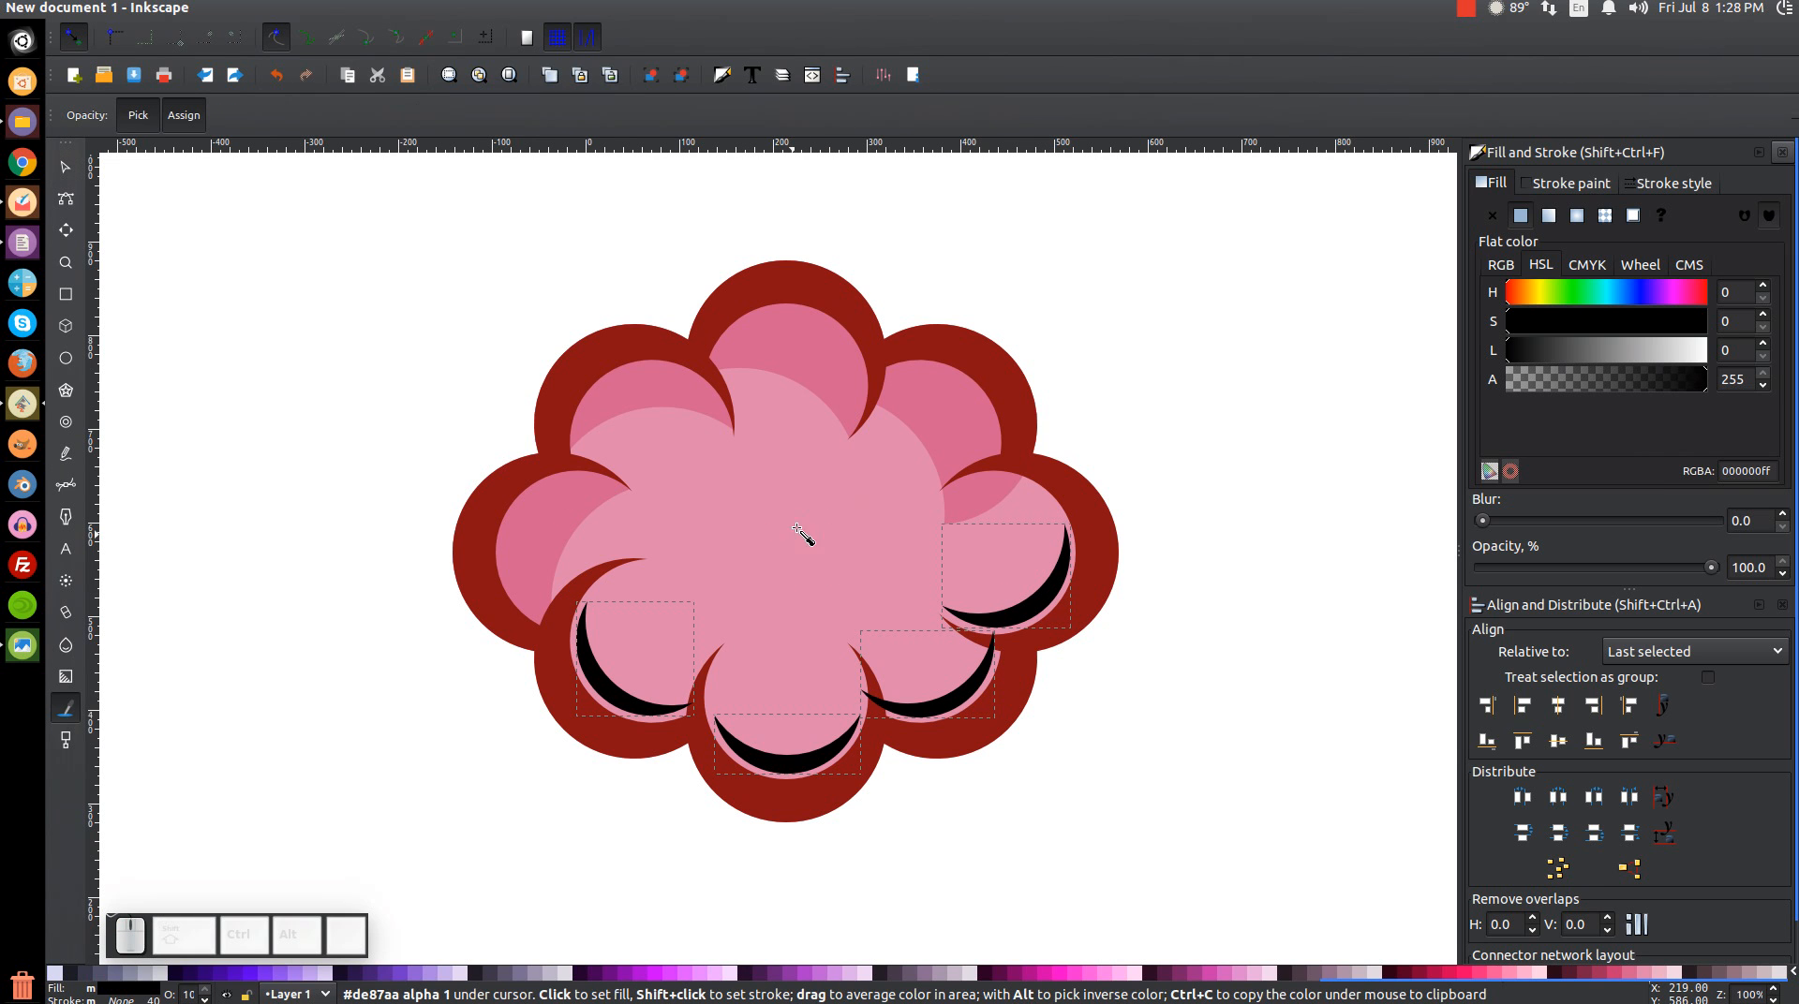
left_click_drag(782, 507, 813, 525)
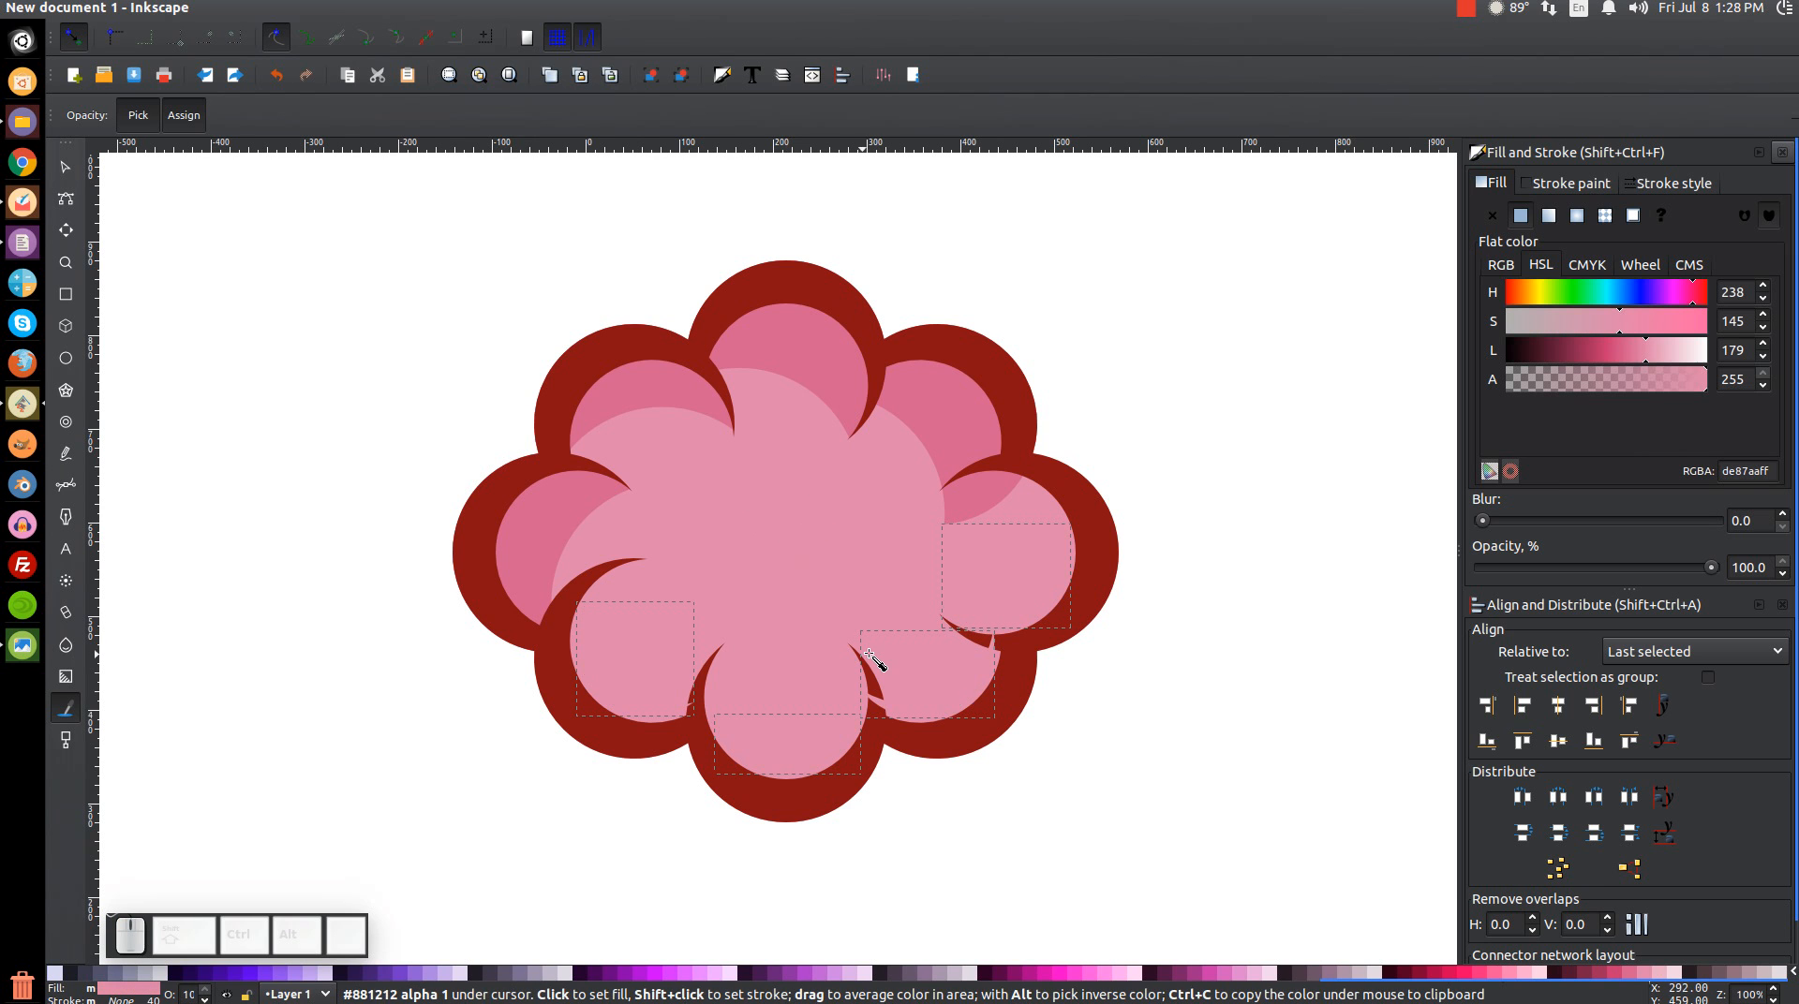
left_click_drag(1645, 351, 1677, 358)
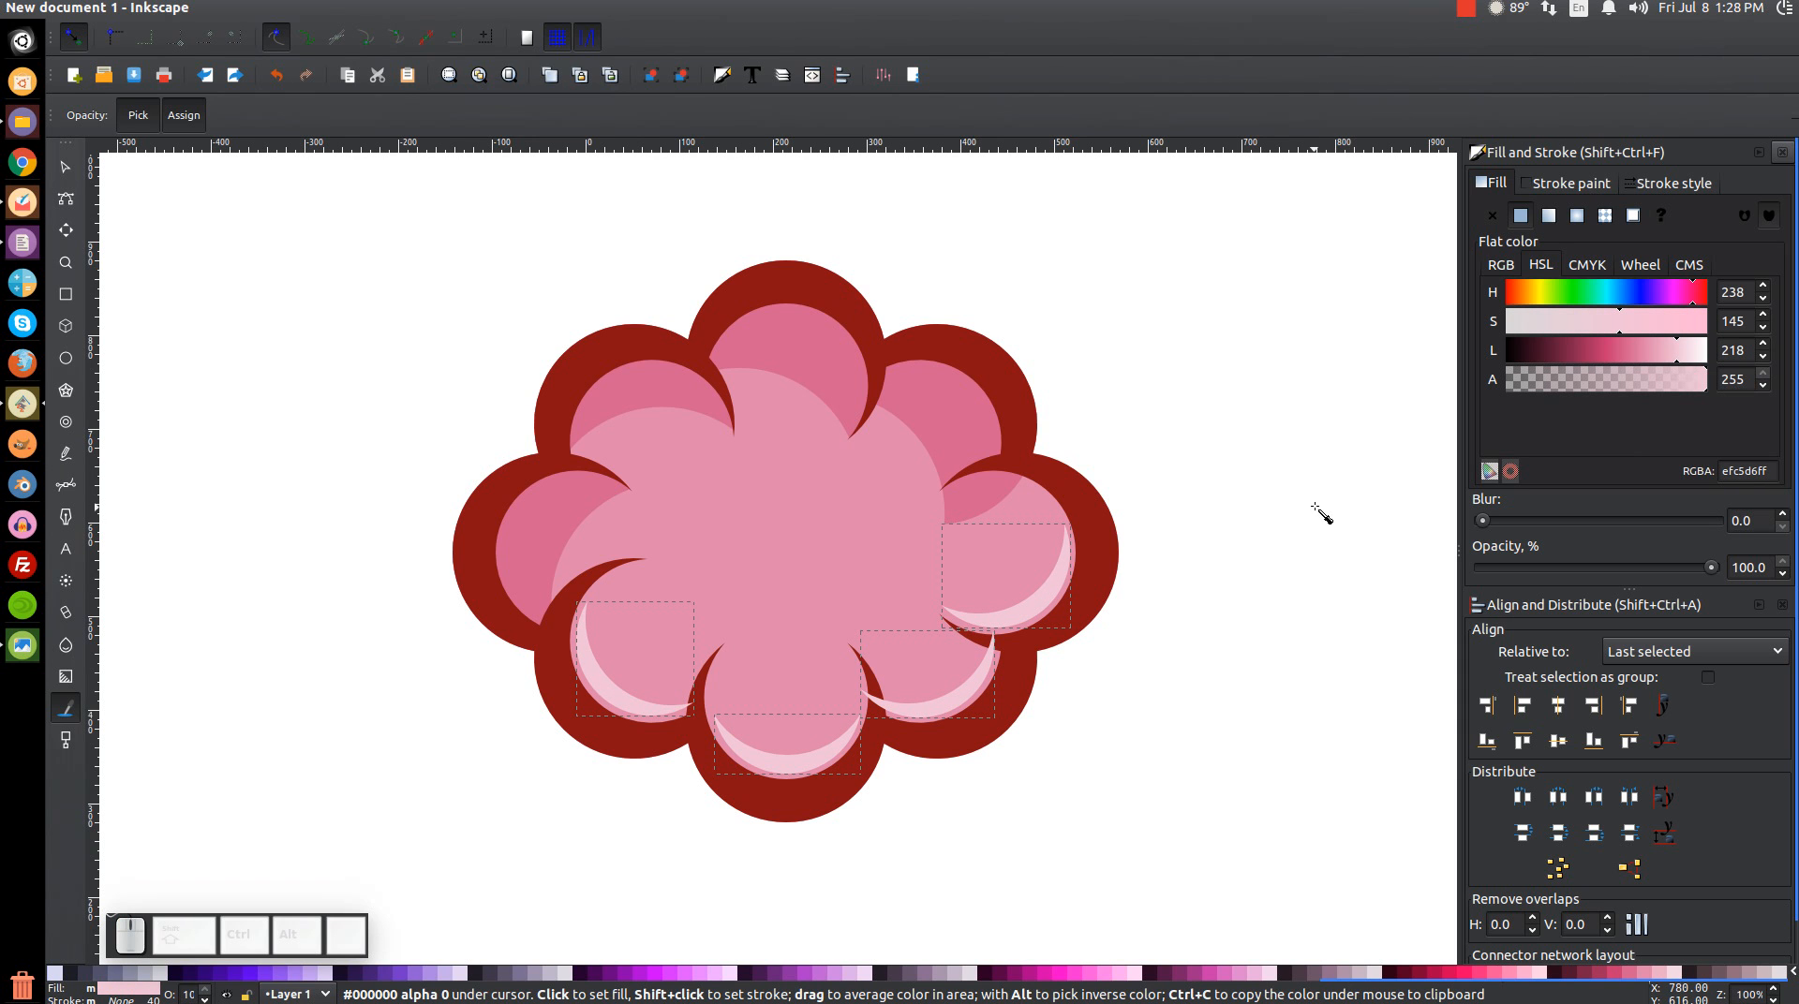
left_click(67, 167)
left_click(1266, 369)
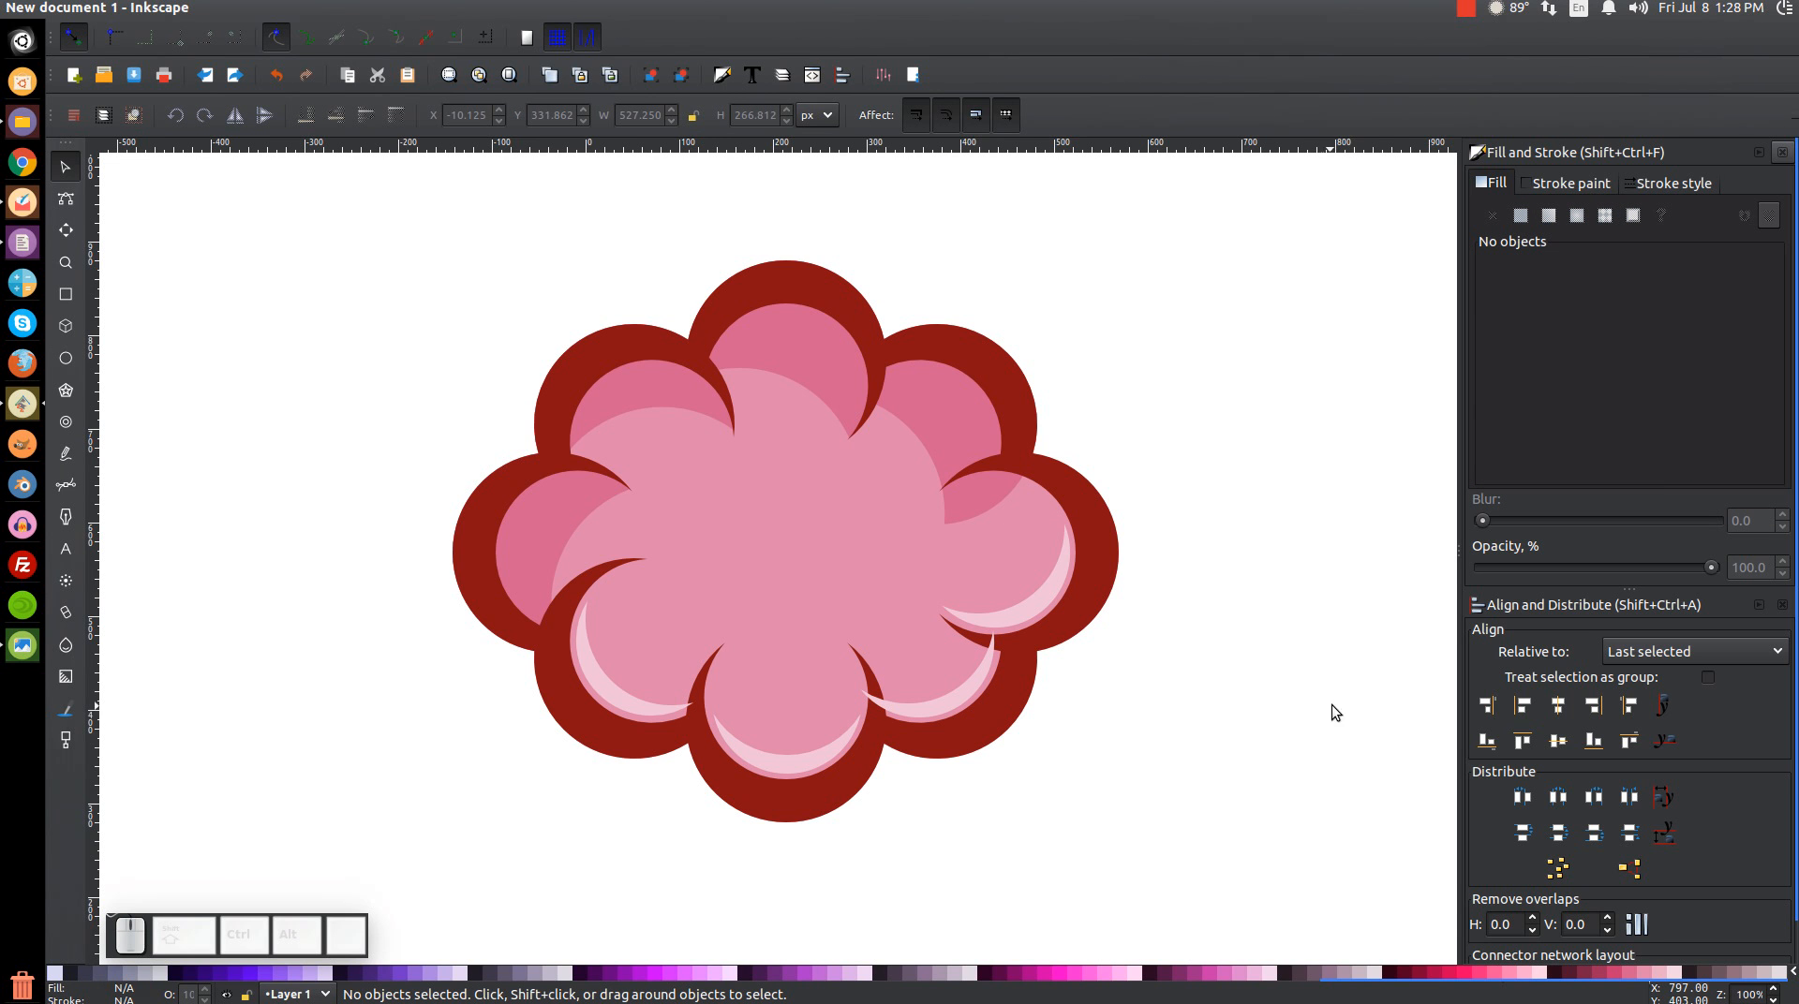
Examine the shading and crescent highlights up close along the right and lower lobes for overlaps with the dark outline
scroll(1019, 556, "up", 3, "ctrl")
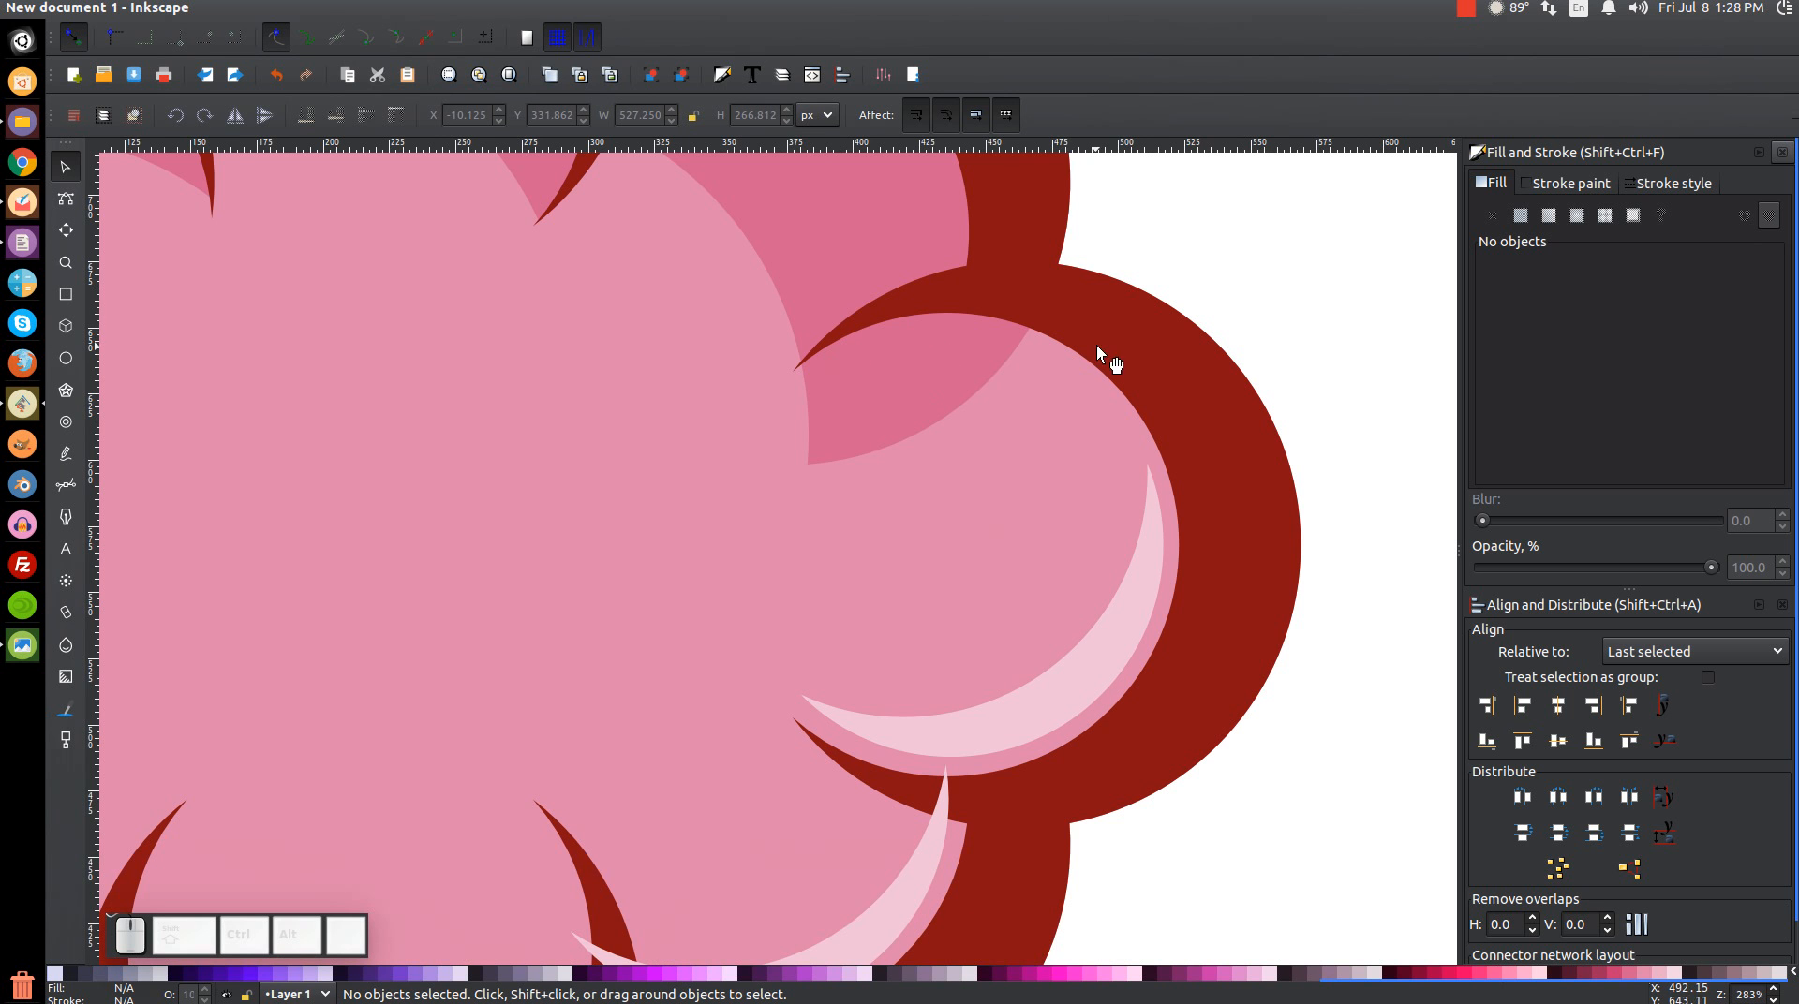
left_click_drag(925, 323, 956, 267)
left_click_drag(974, 603, 1156, 361)
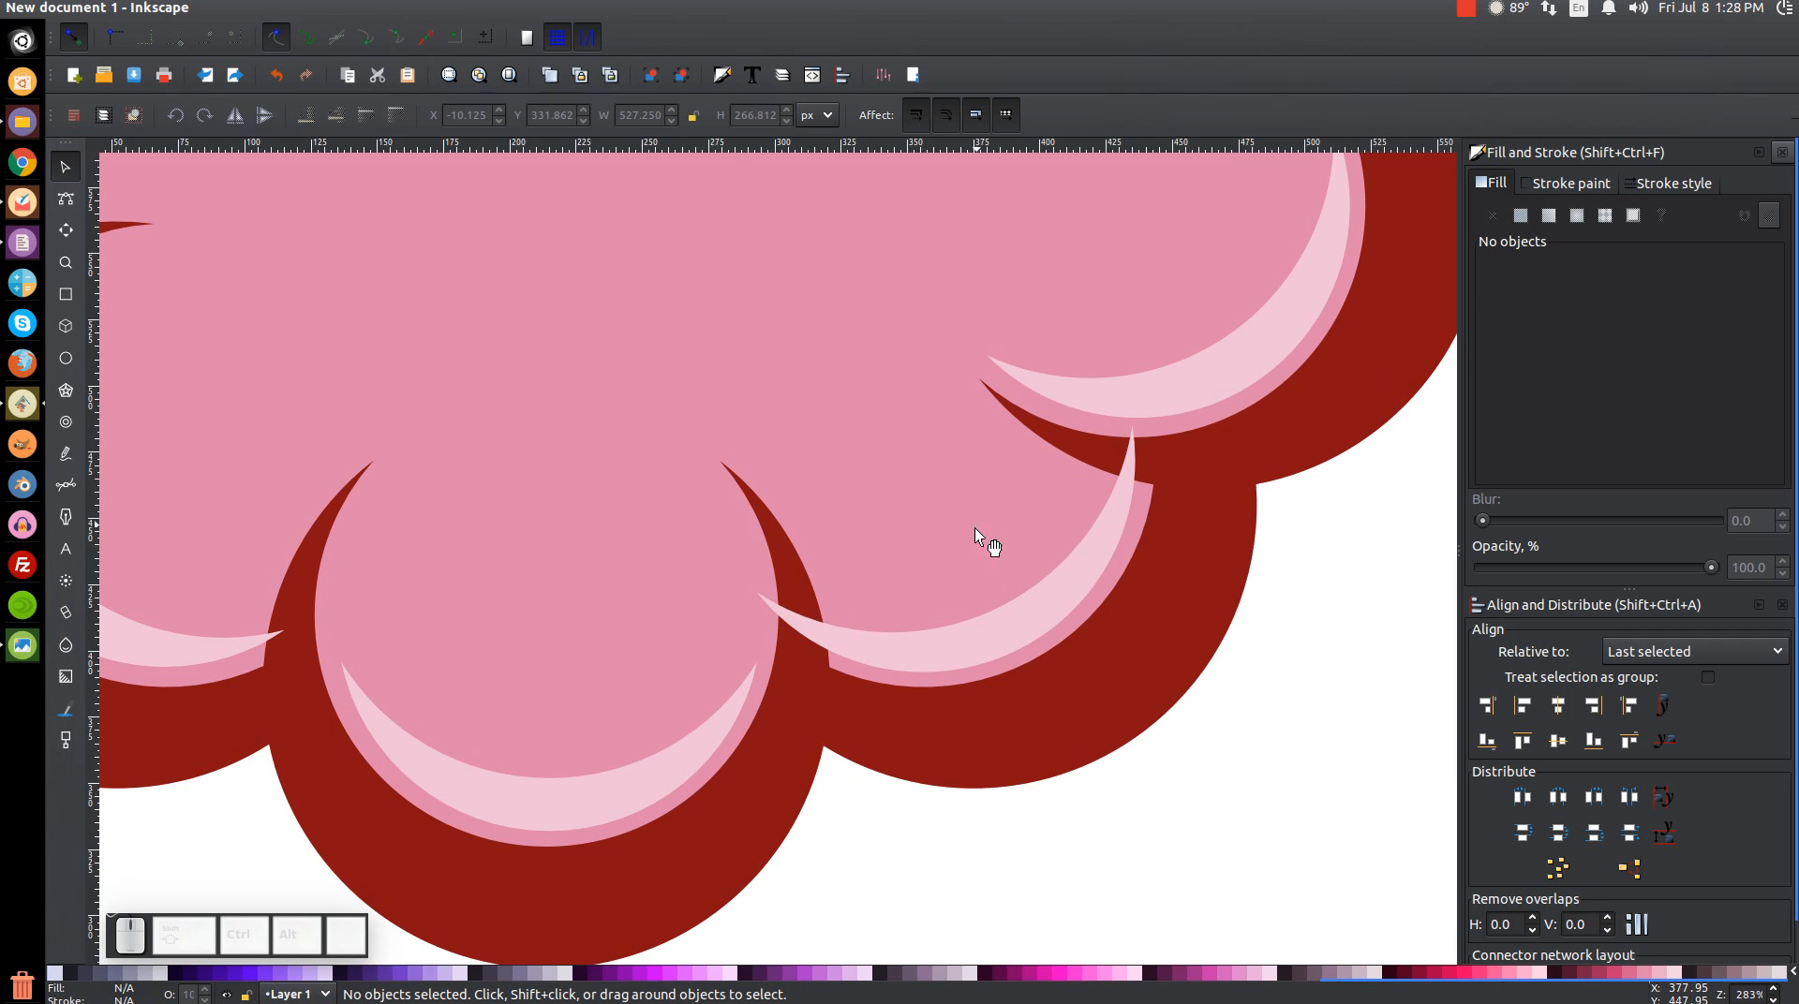
left_click_drag(980, 523, 870, 618)
left_click_drag(813, 351, 856, 659)
key("1")
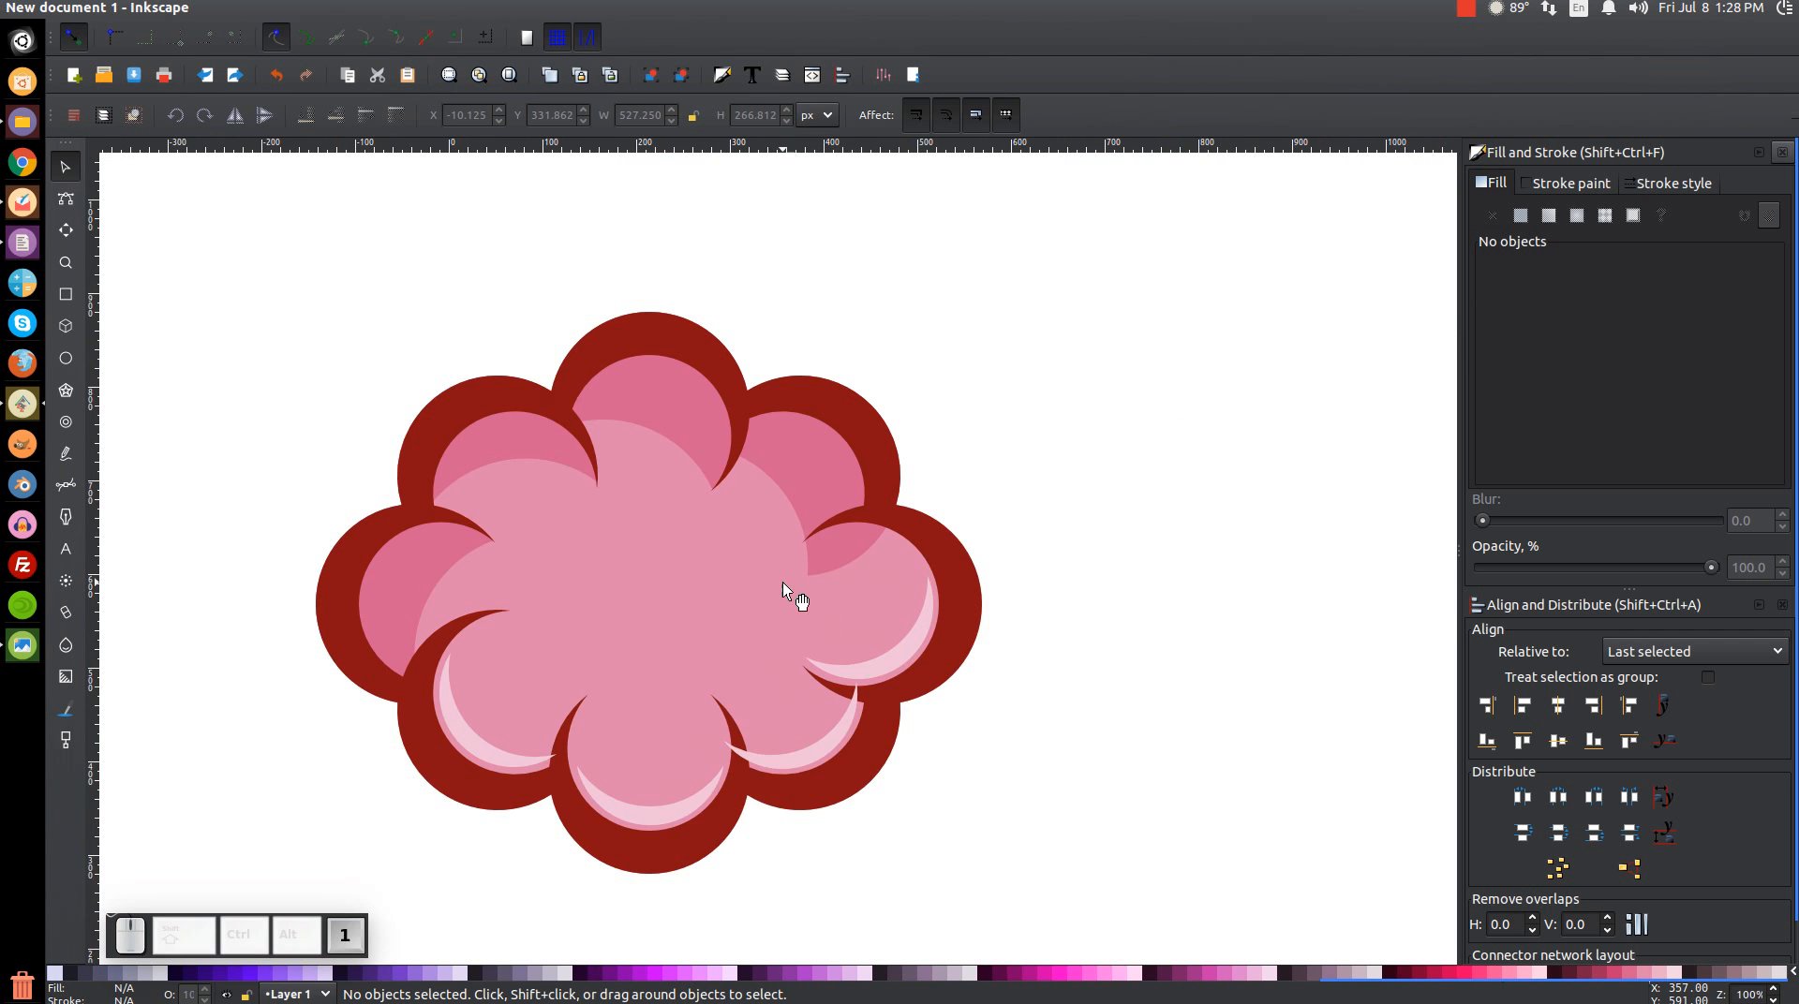
left_click_drag(783, 582, 947, 567)
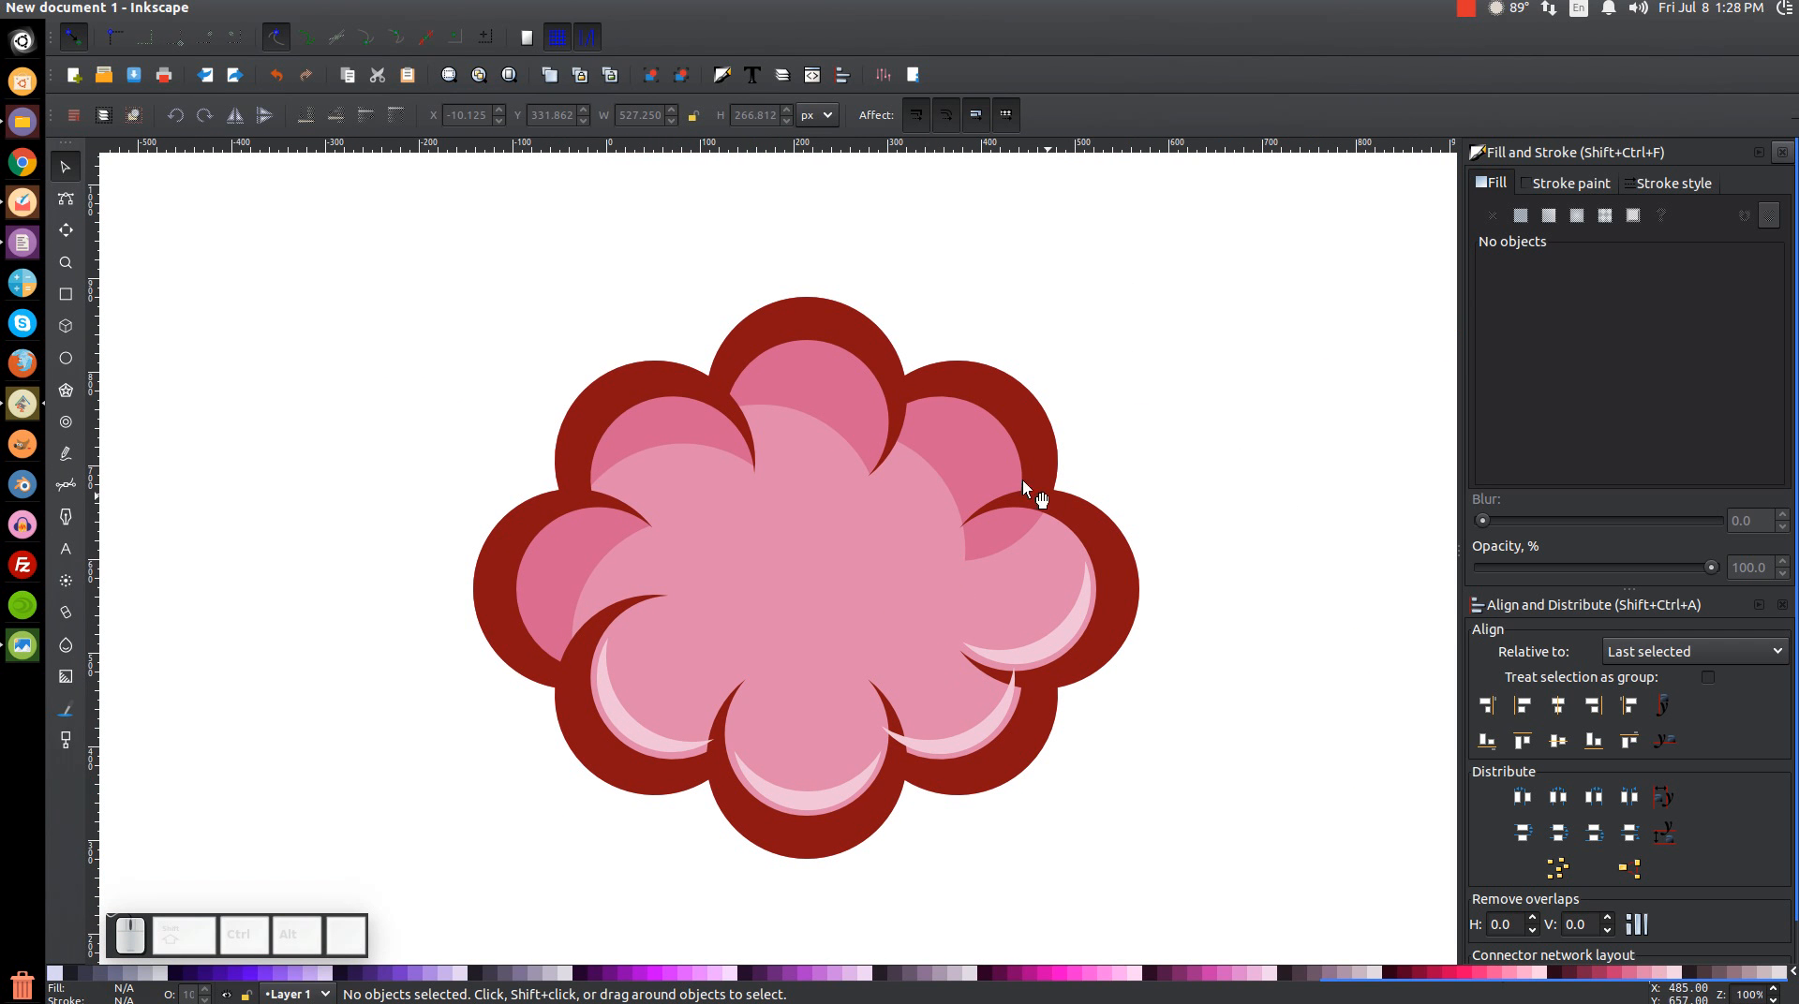
Draw a closed straight-segment path around the darker pink shading that spills into the right lobe, keeping its upper edge within the dark outline
key("plus")
key("plus")
key("plus")
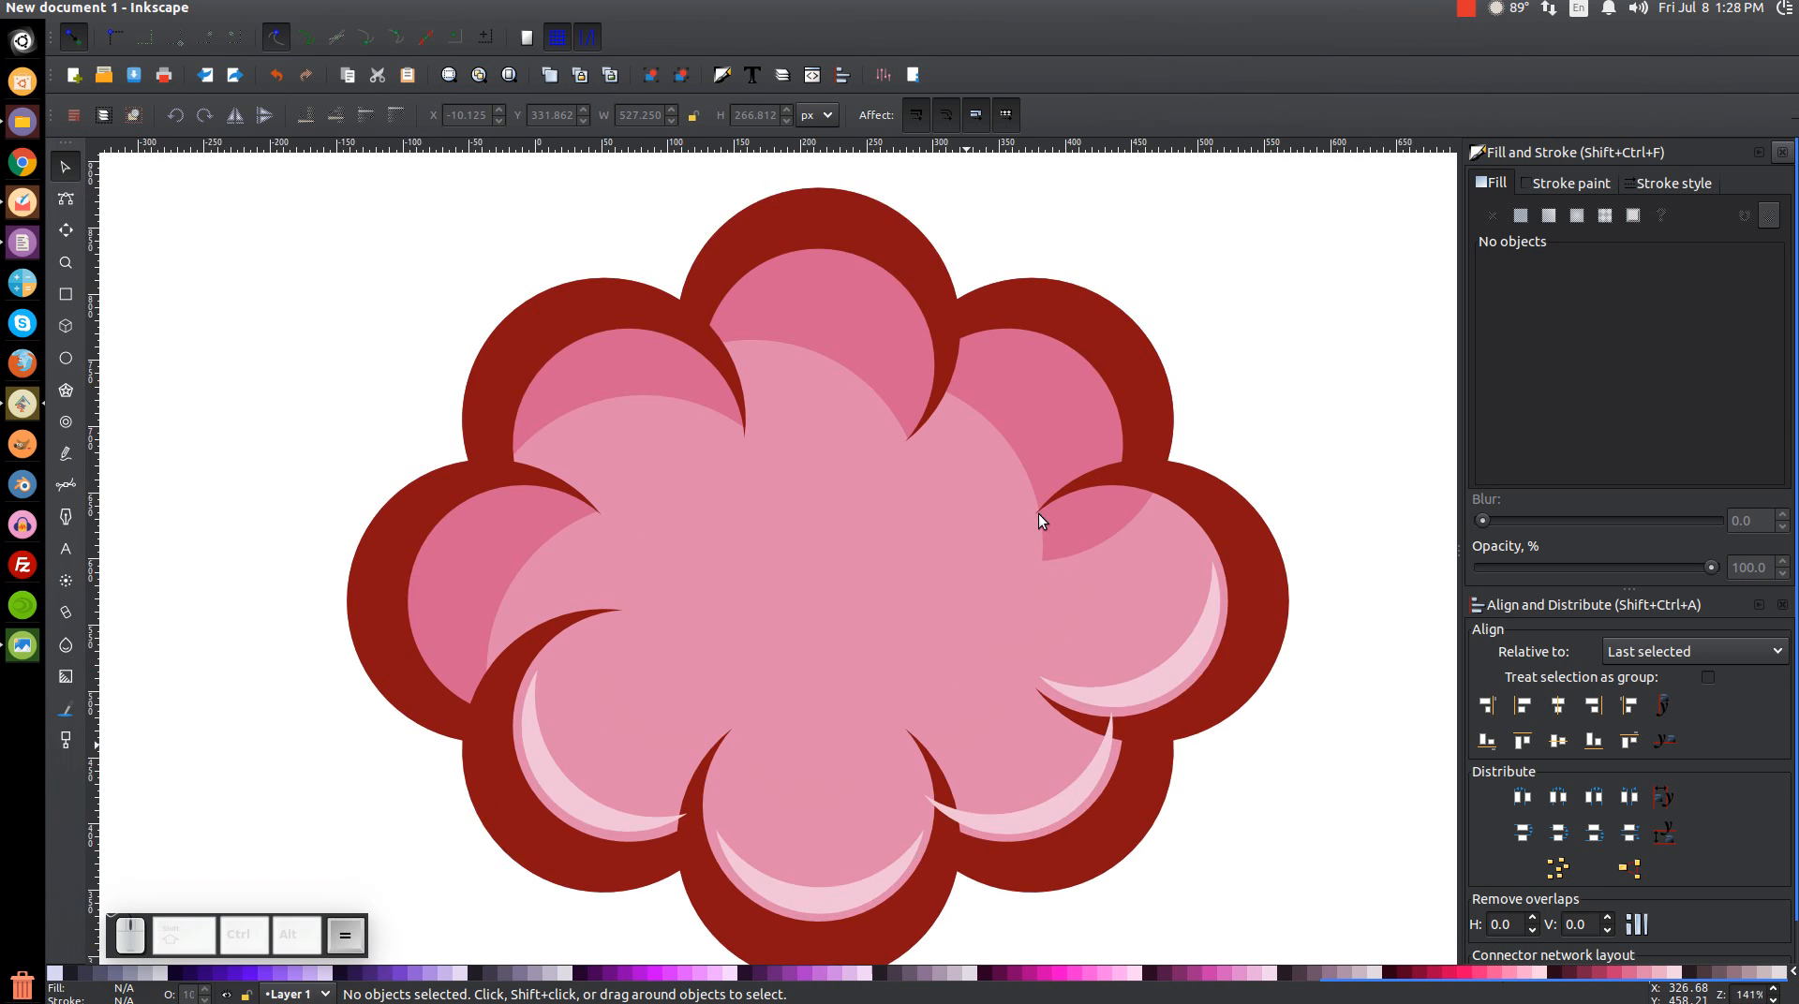
left_click_drag(1047, 444, 780, 538)
left_click_drag(1148, 498, 817, 680)
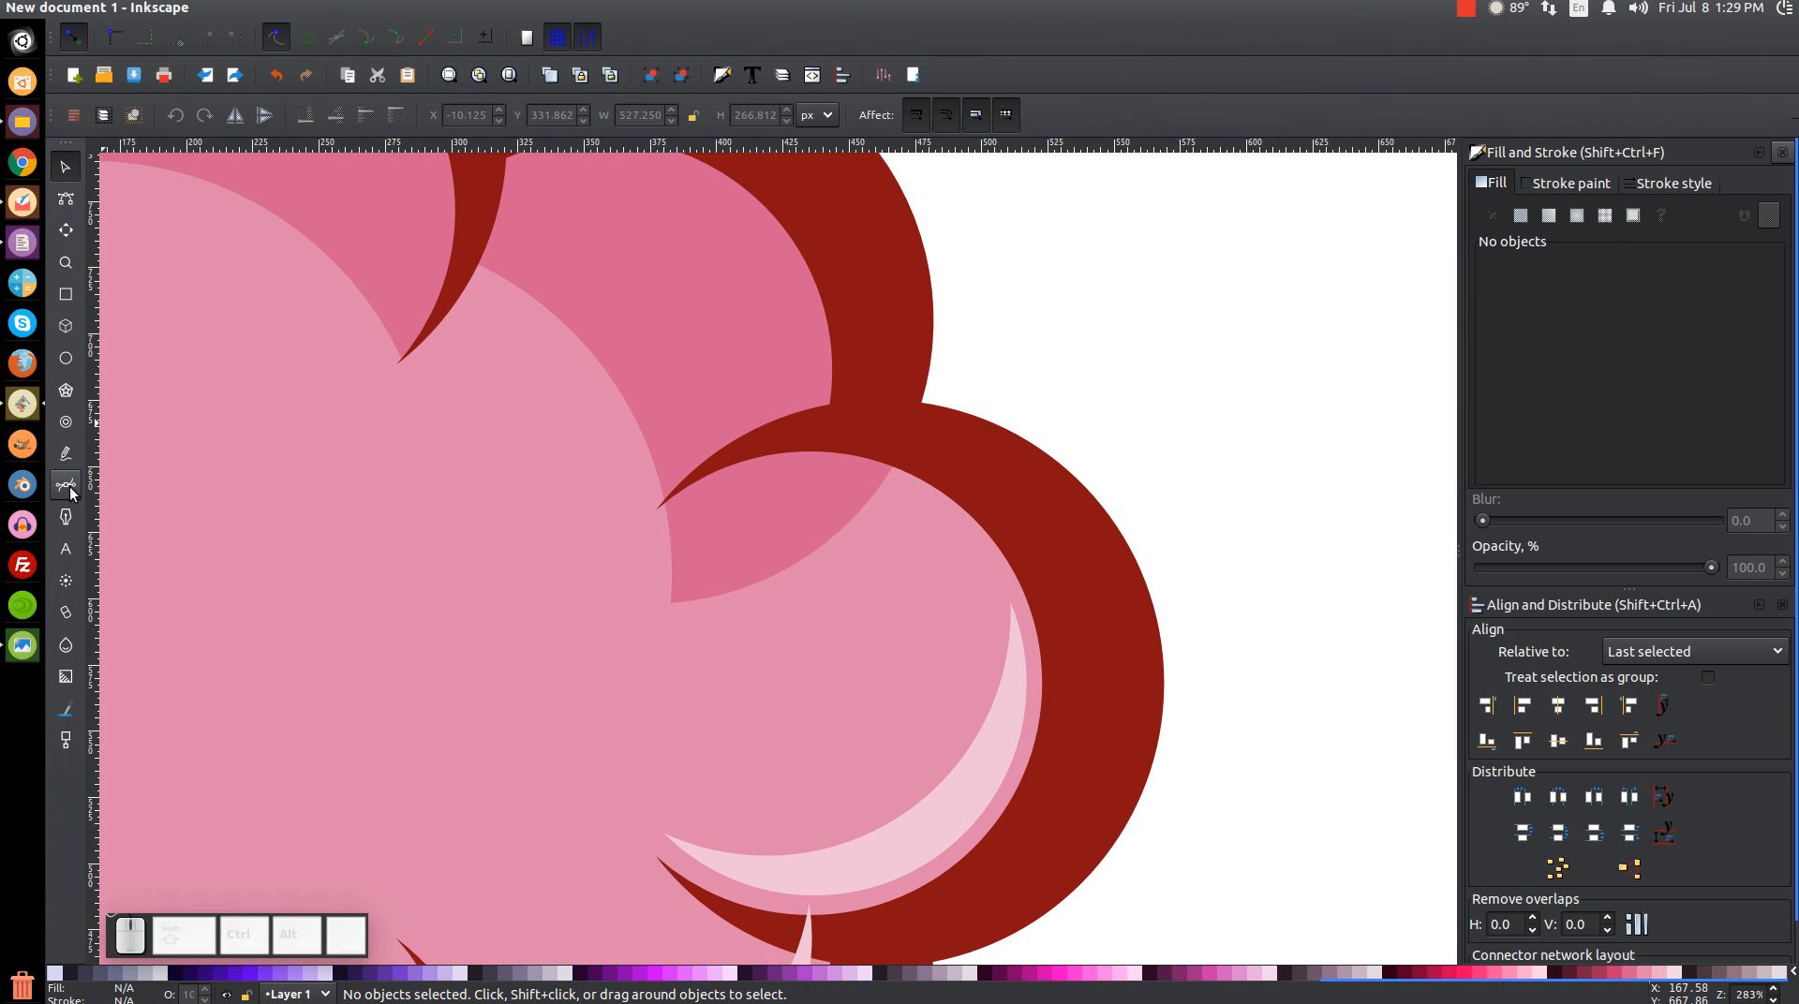
key("b")
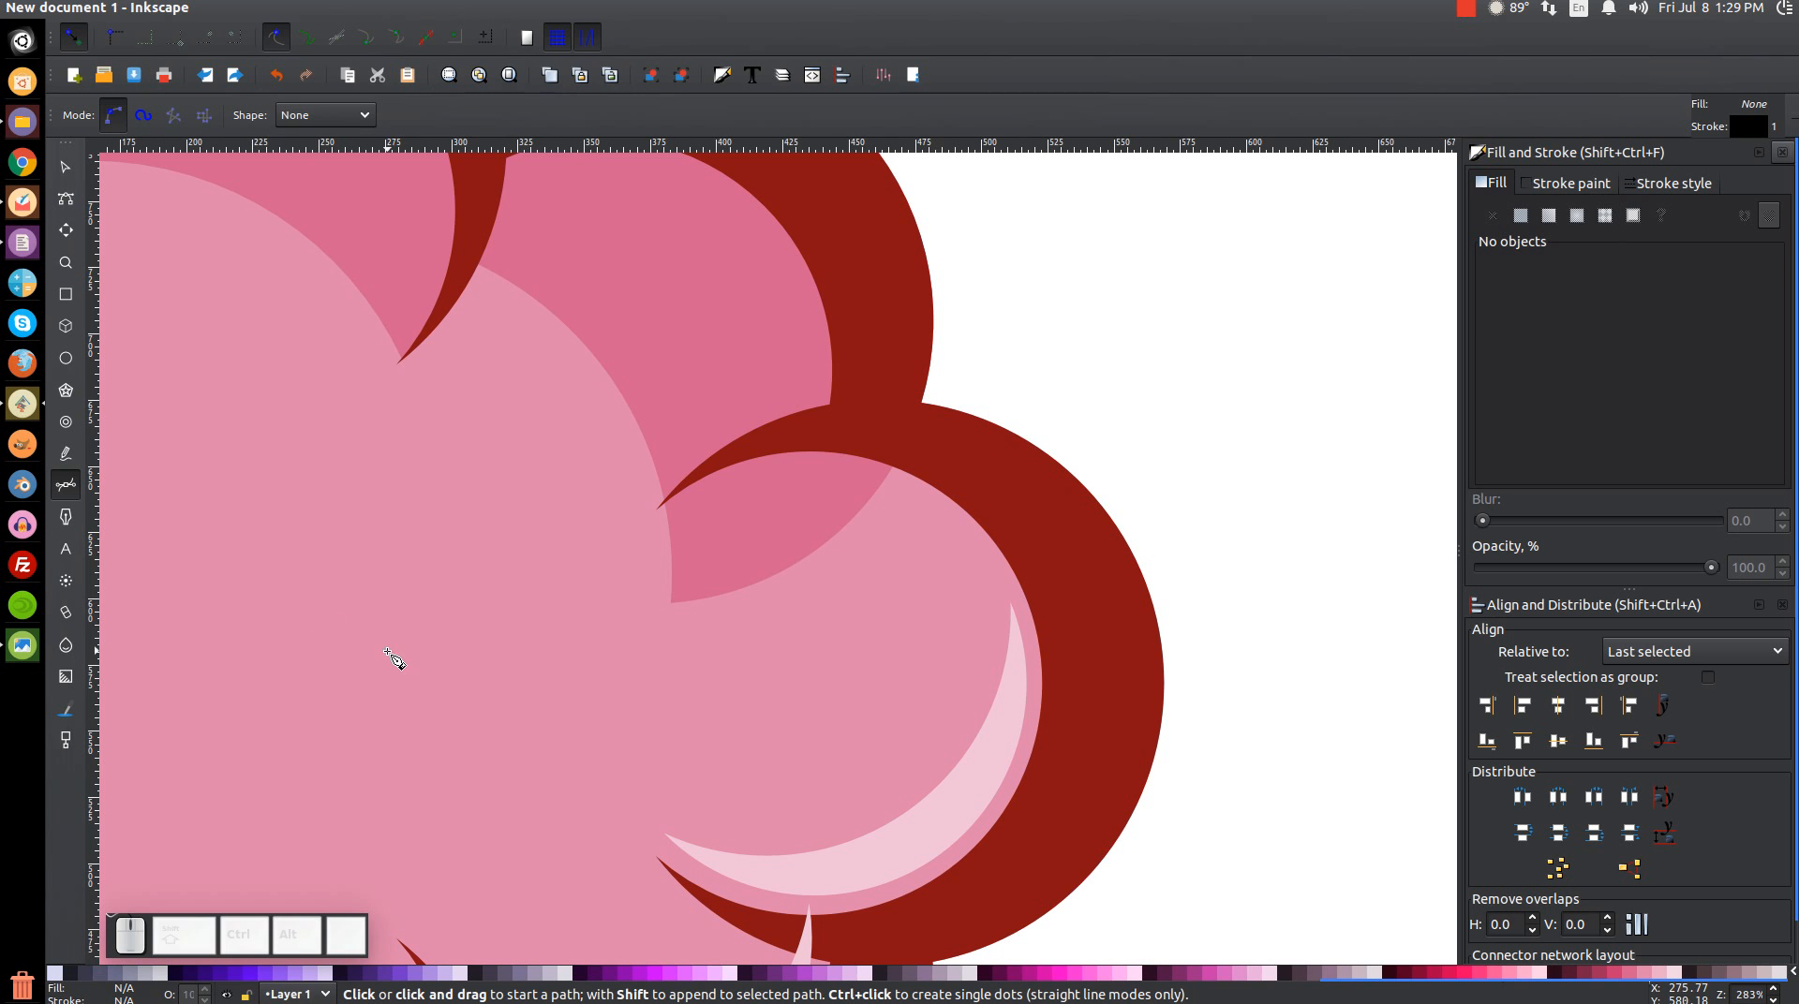
left_click(938, 556)
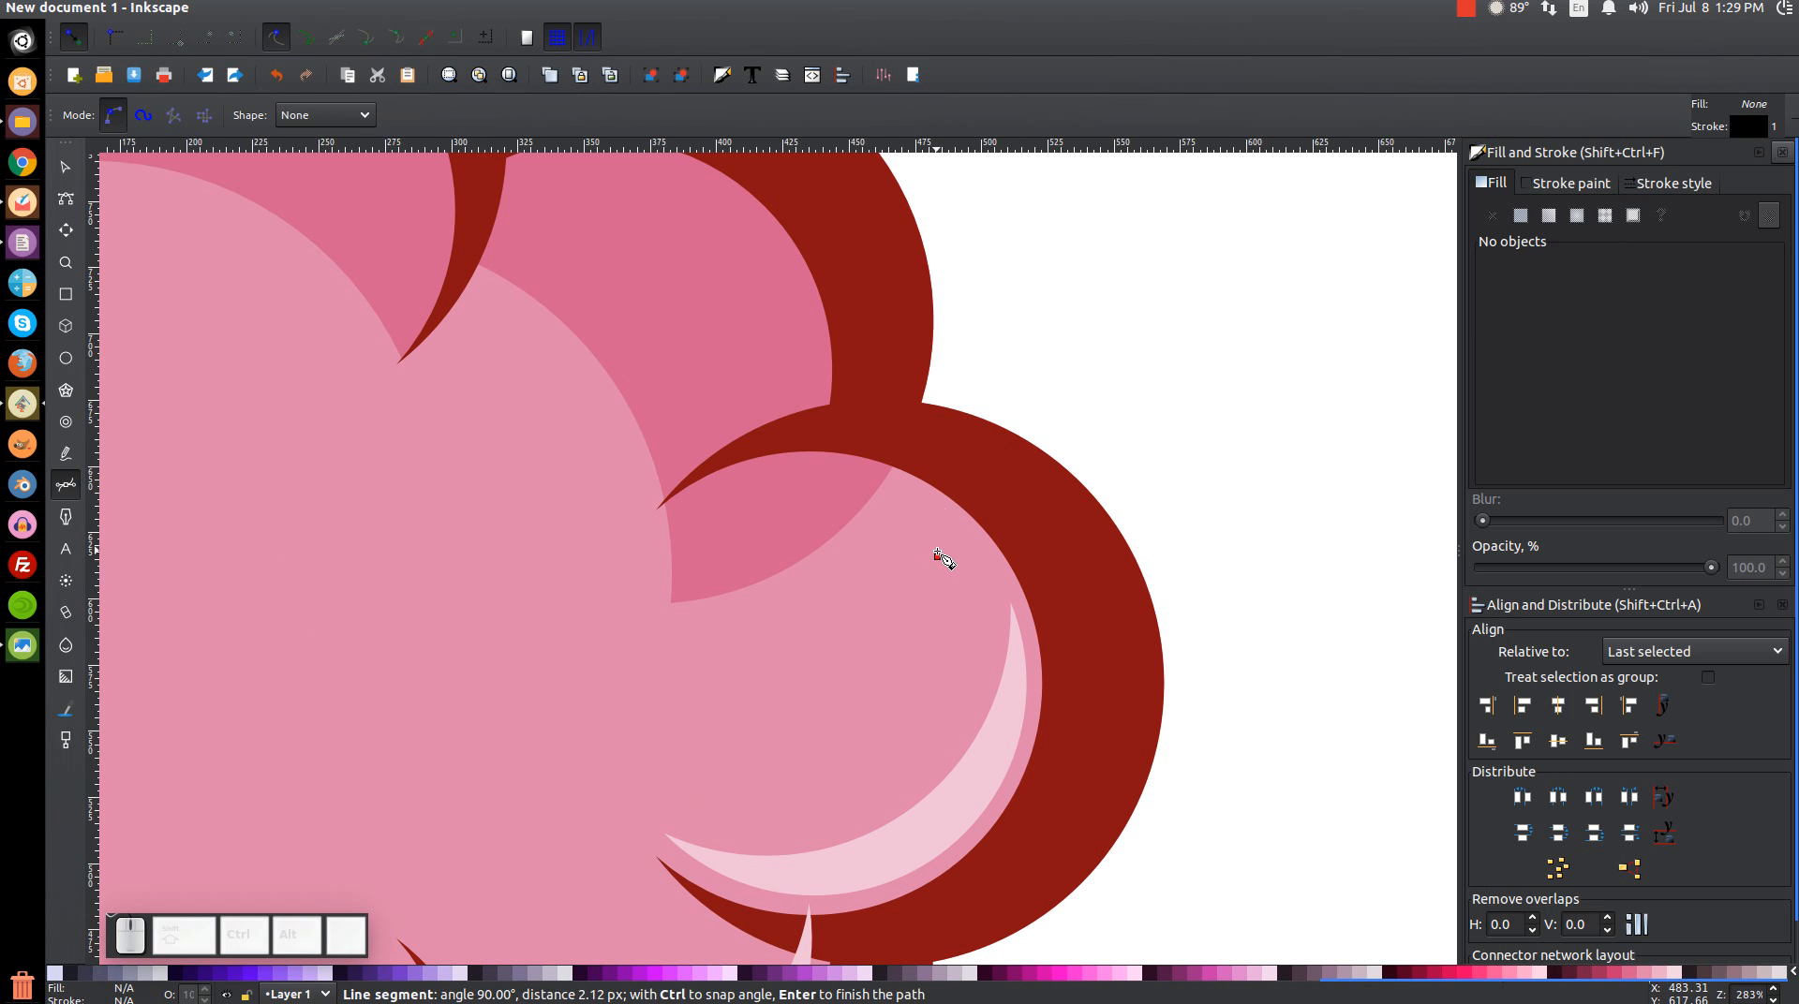
left_click(961, 456)
left_click(862, 432)
left_click(803, 434)
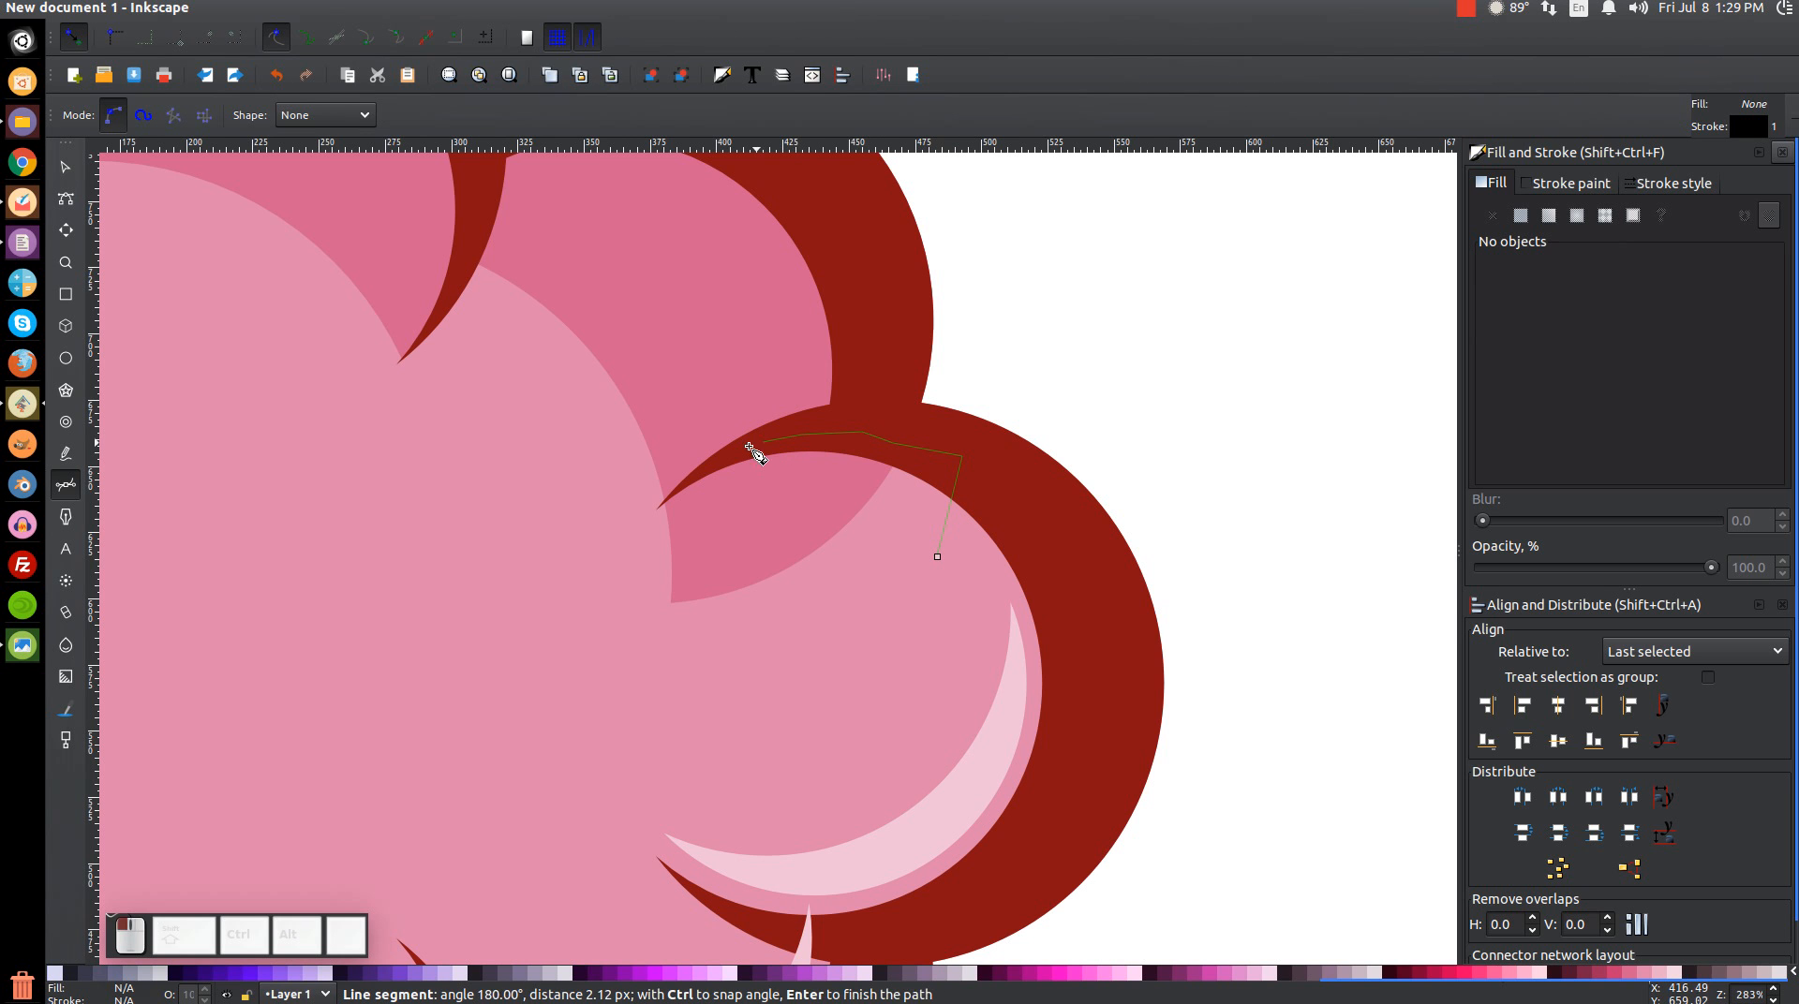
left_click(723, 462)
left_click(698, 478)
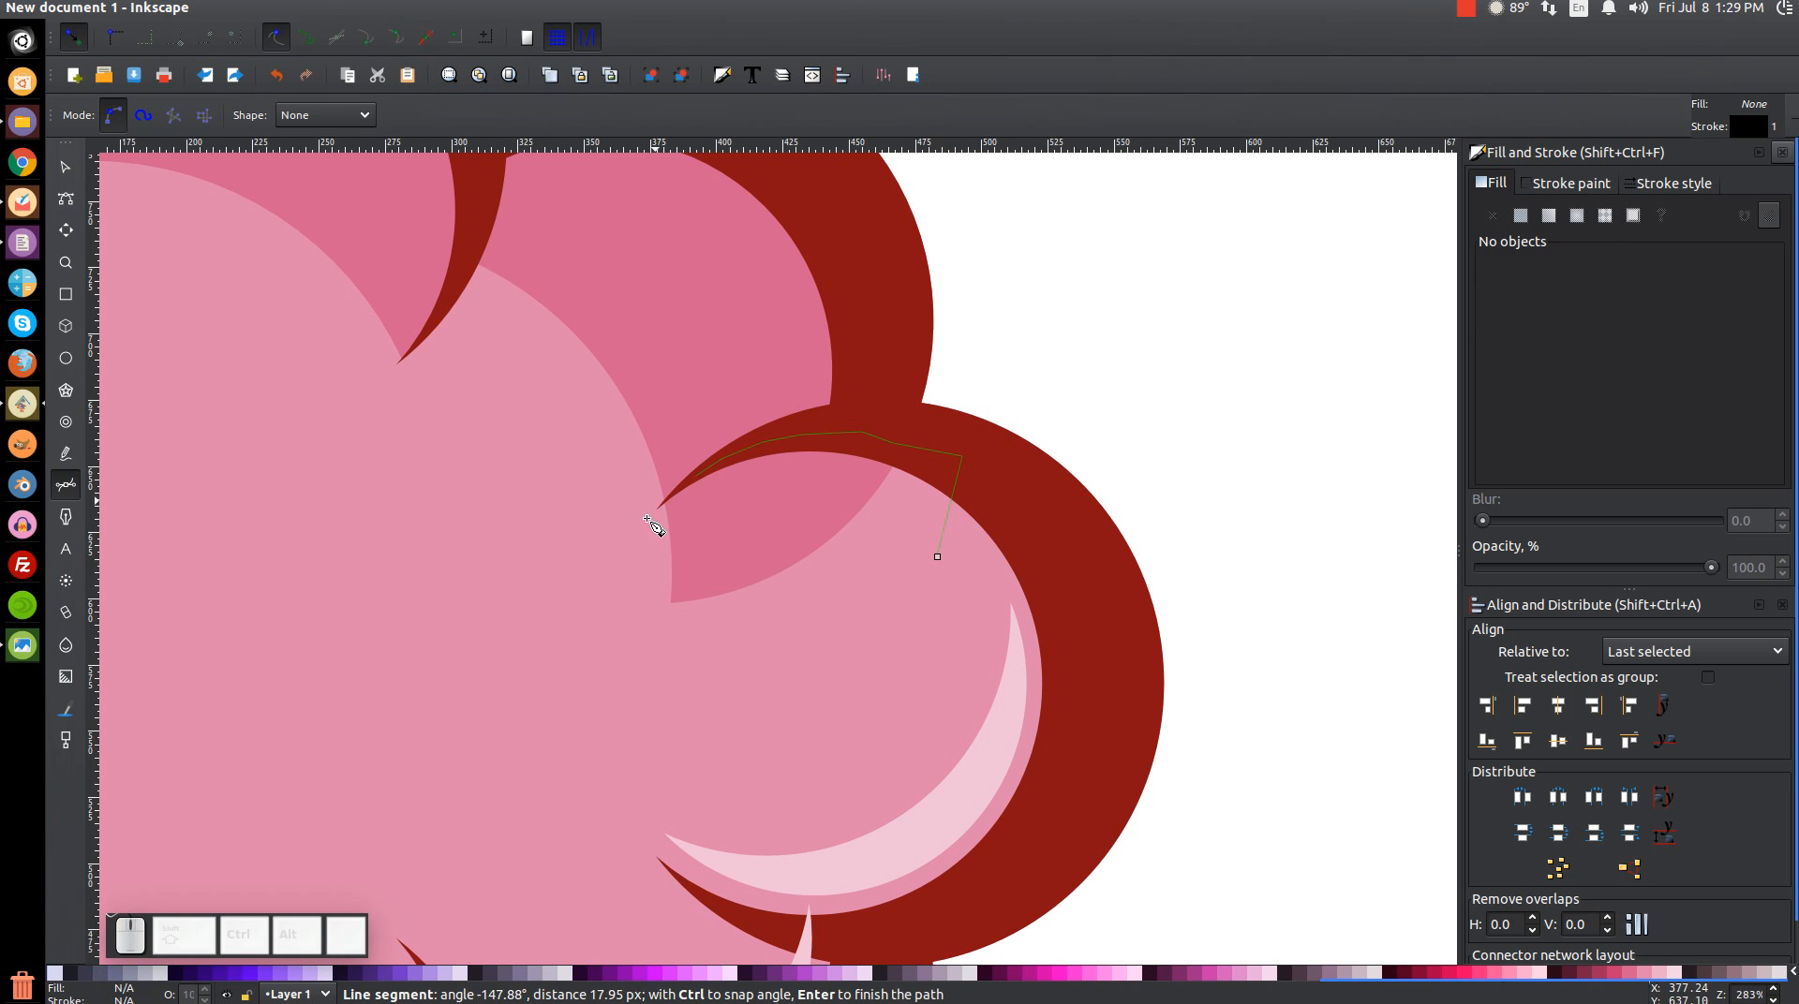
left_click(641, 522)
left_click(620, 615)
left_click(647, 686)
left_click(717, 701)
left_click(855, 680)
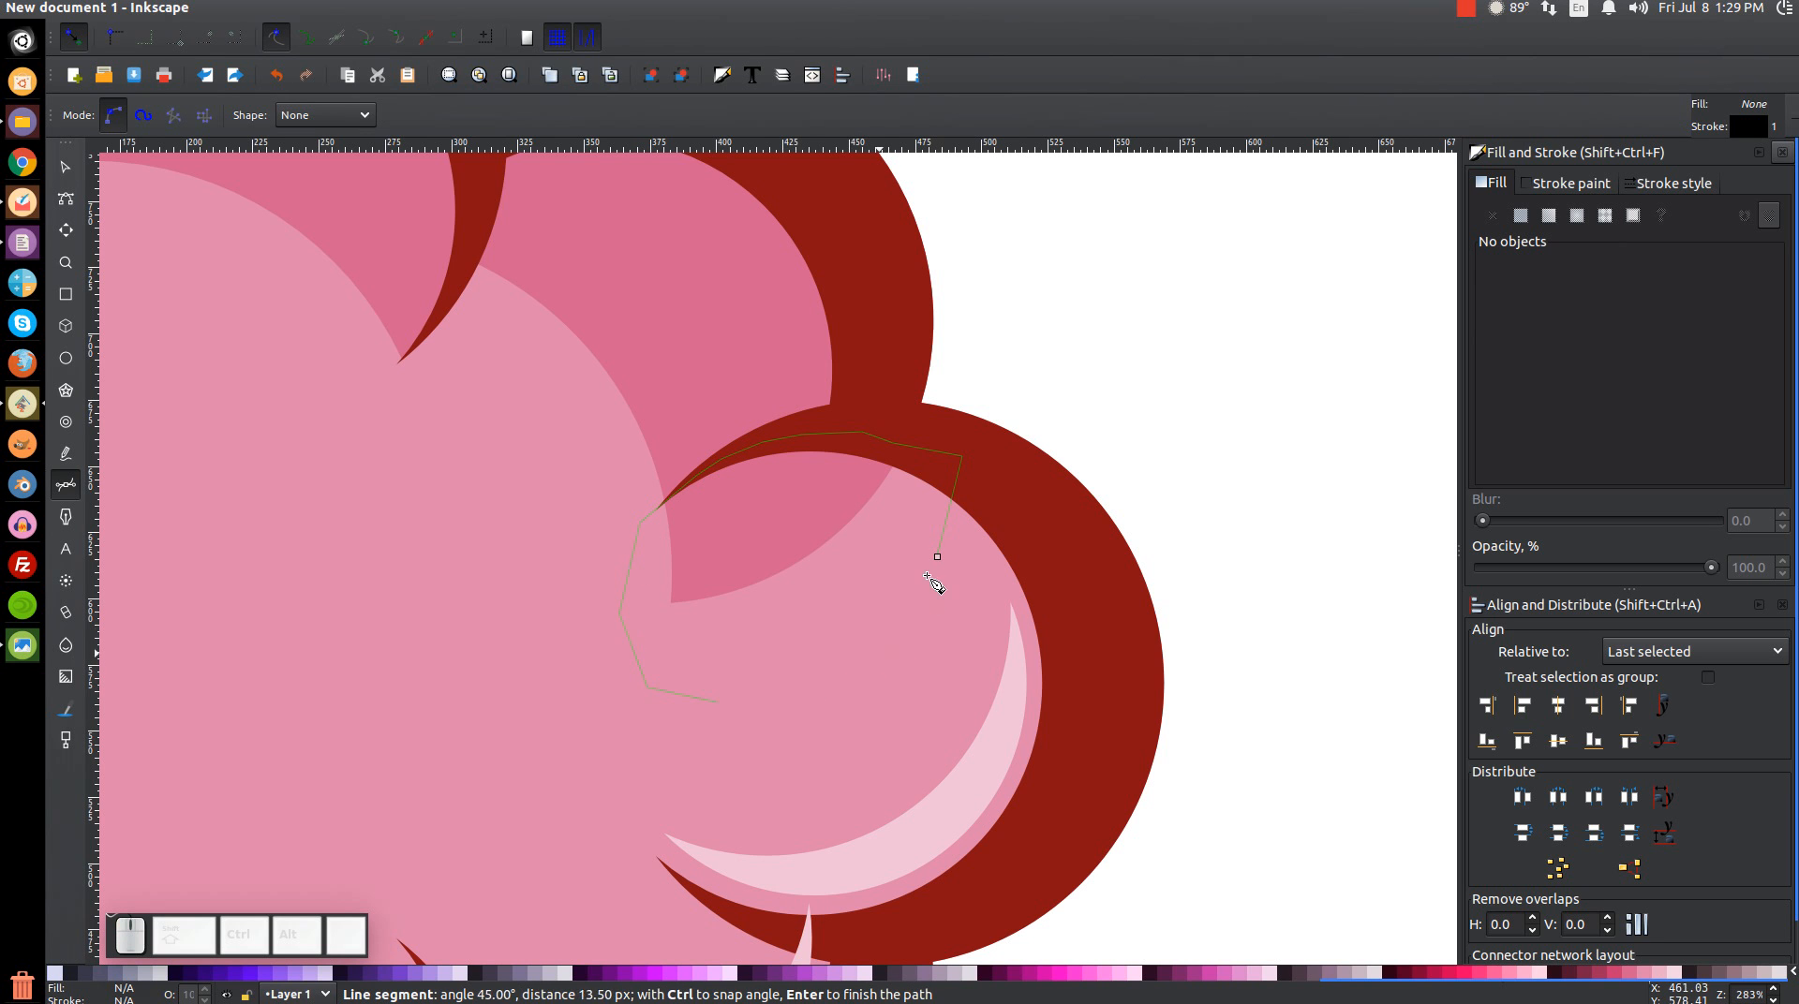
left_click(937, 557)
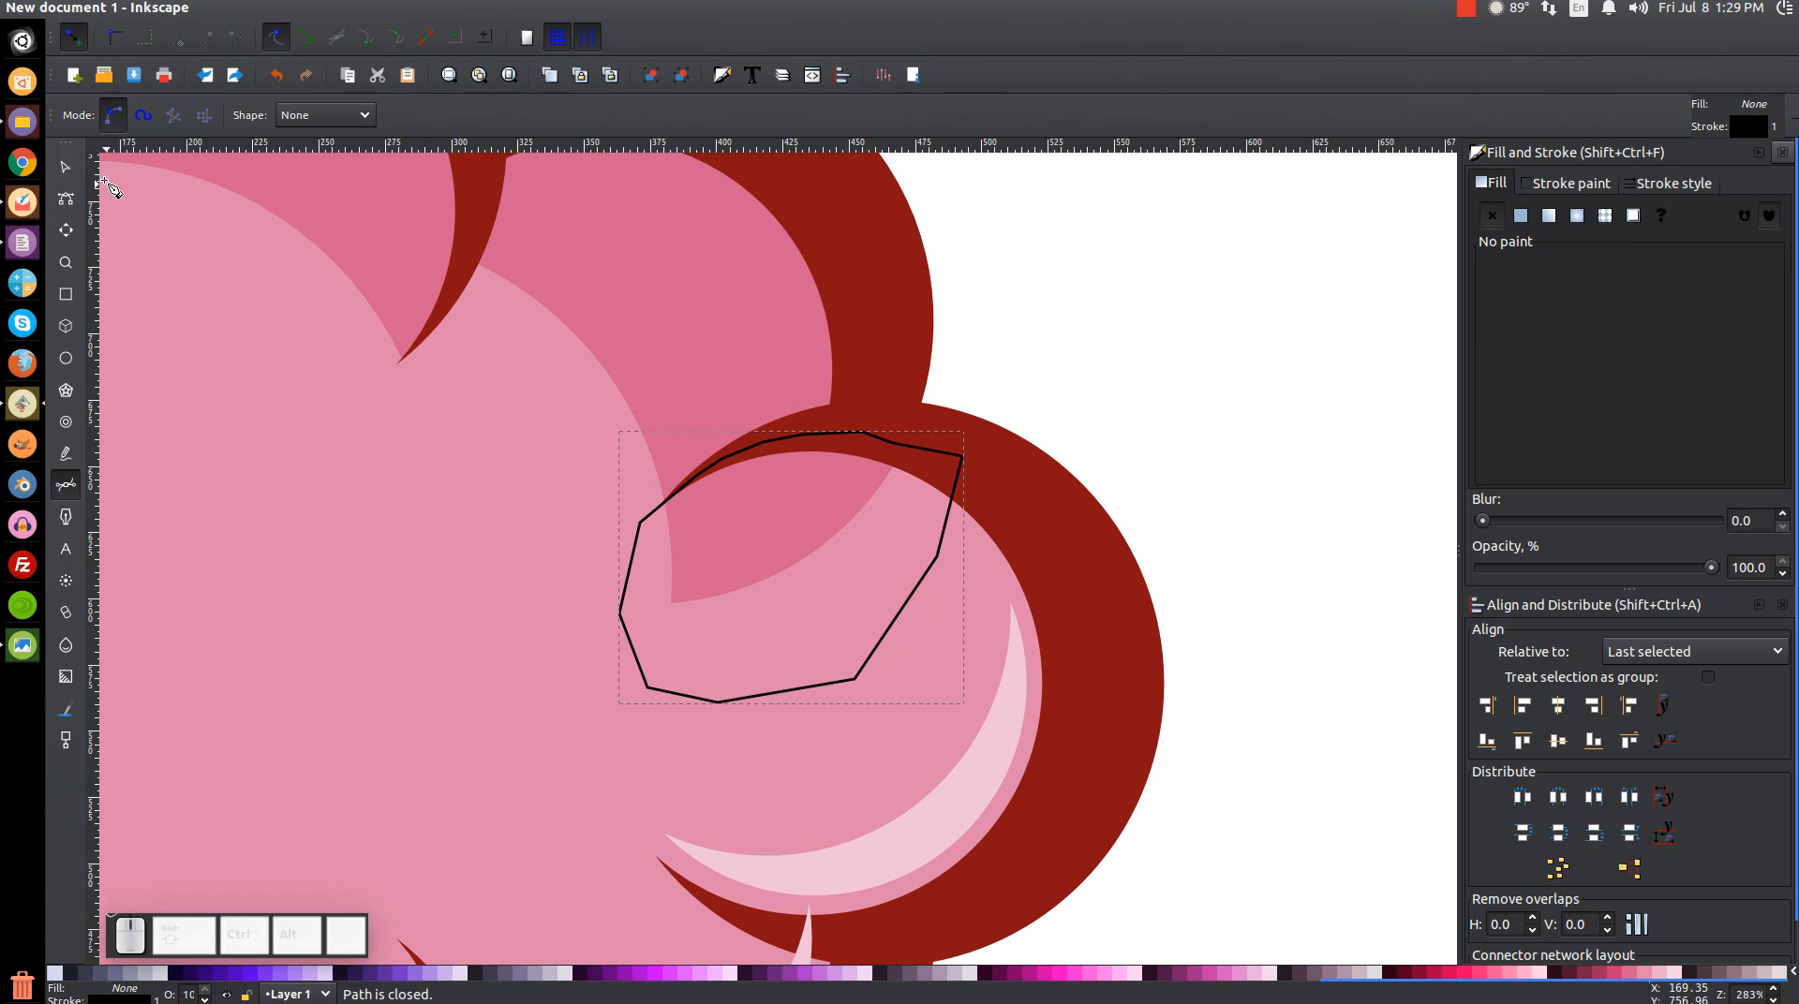
Subtract the drawn path from the upper-right lobe's shading shape with the Difference operation
left_click(66, 167)
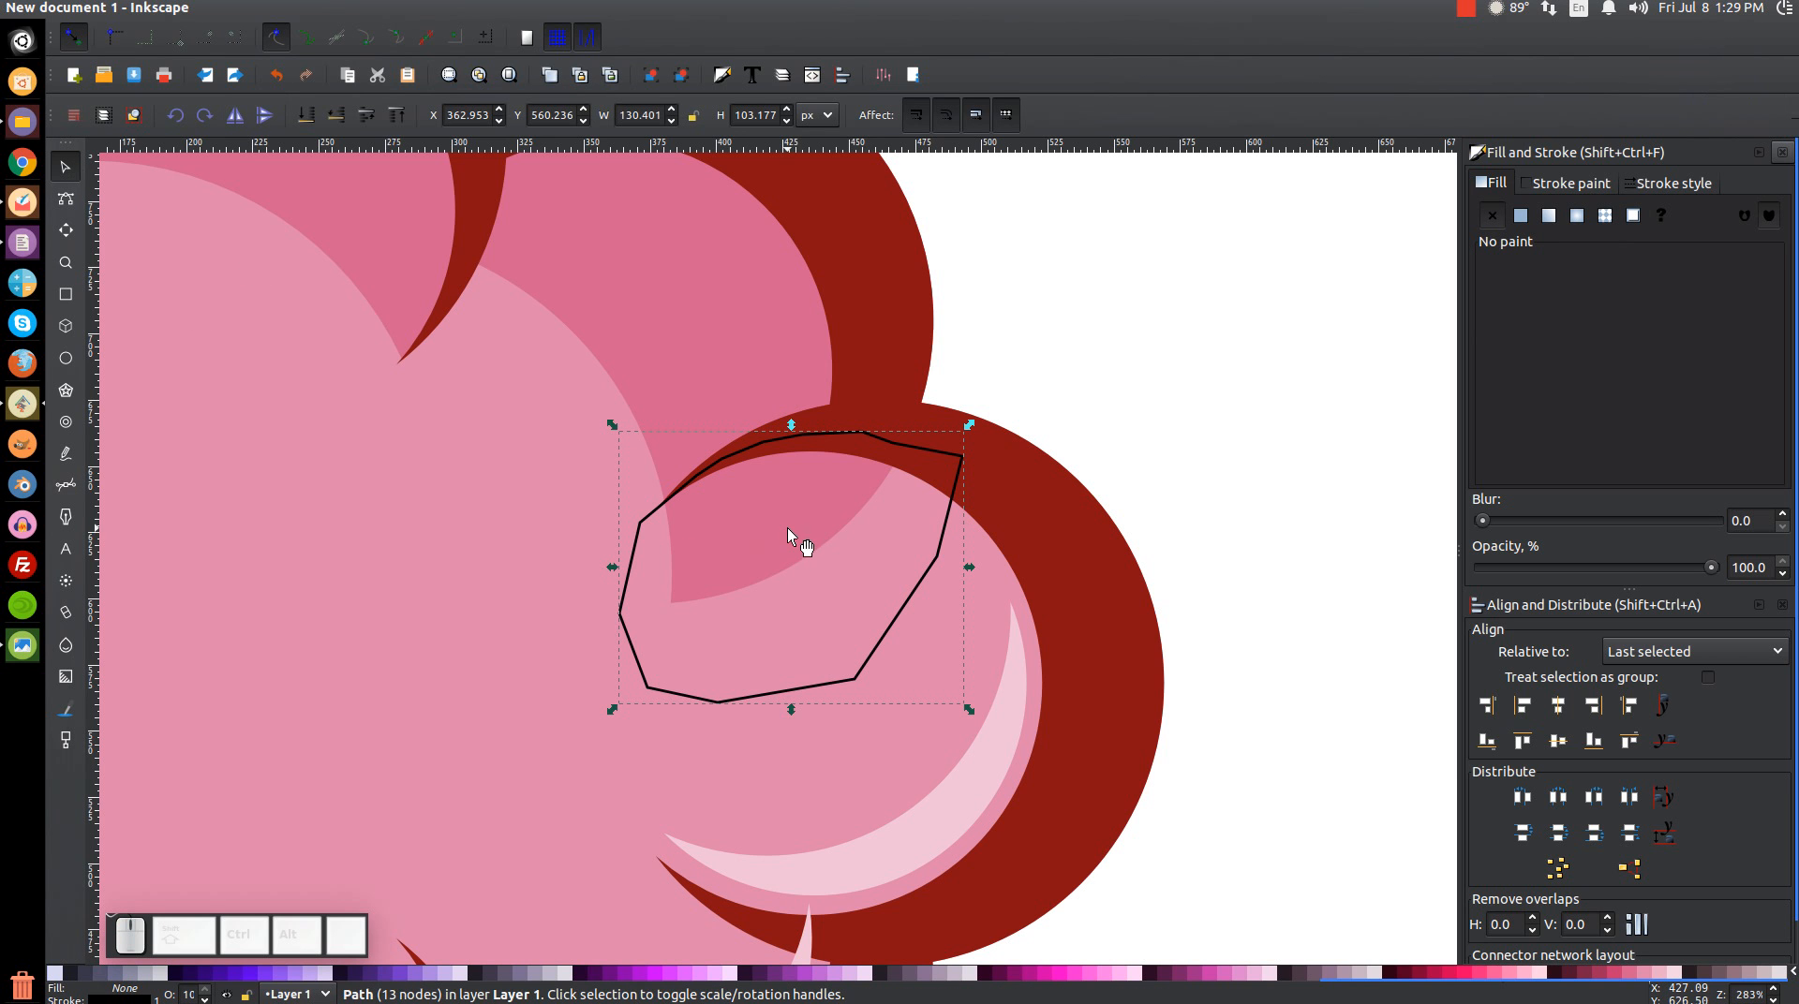
key("shift")
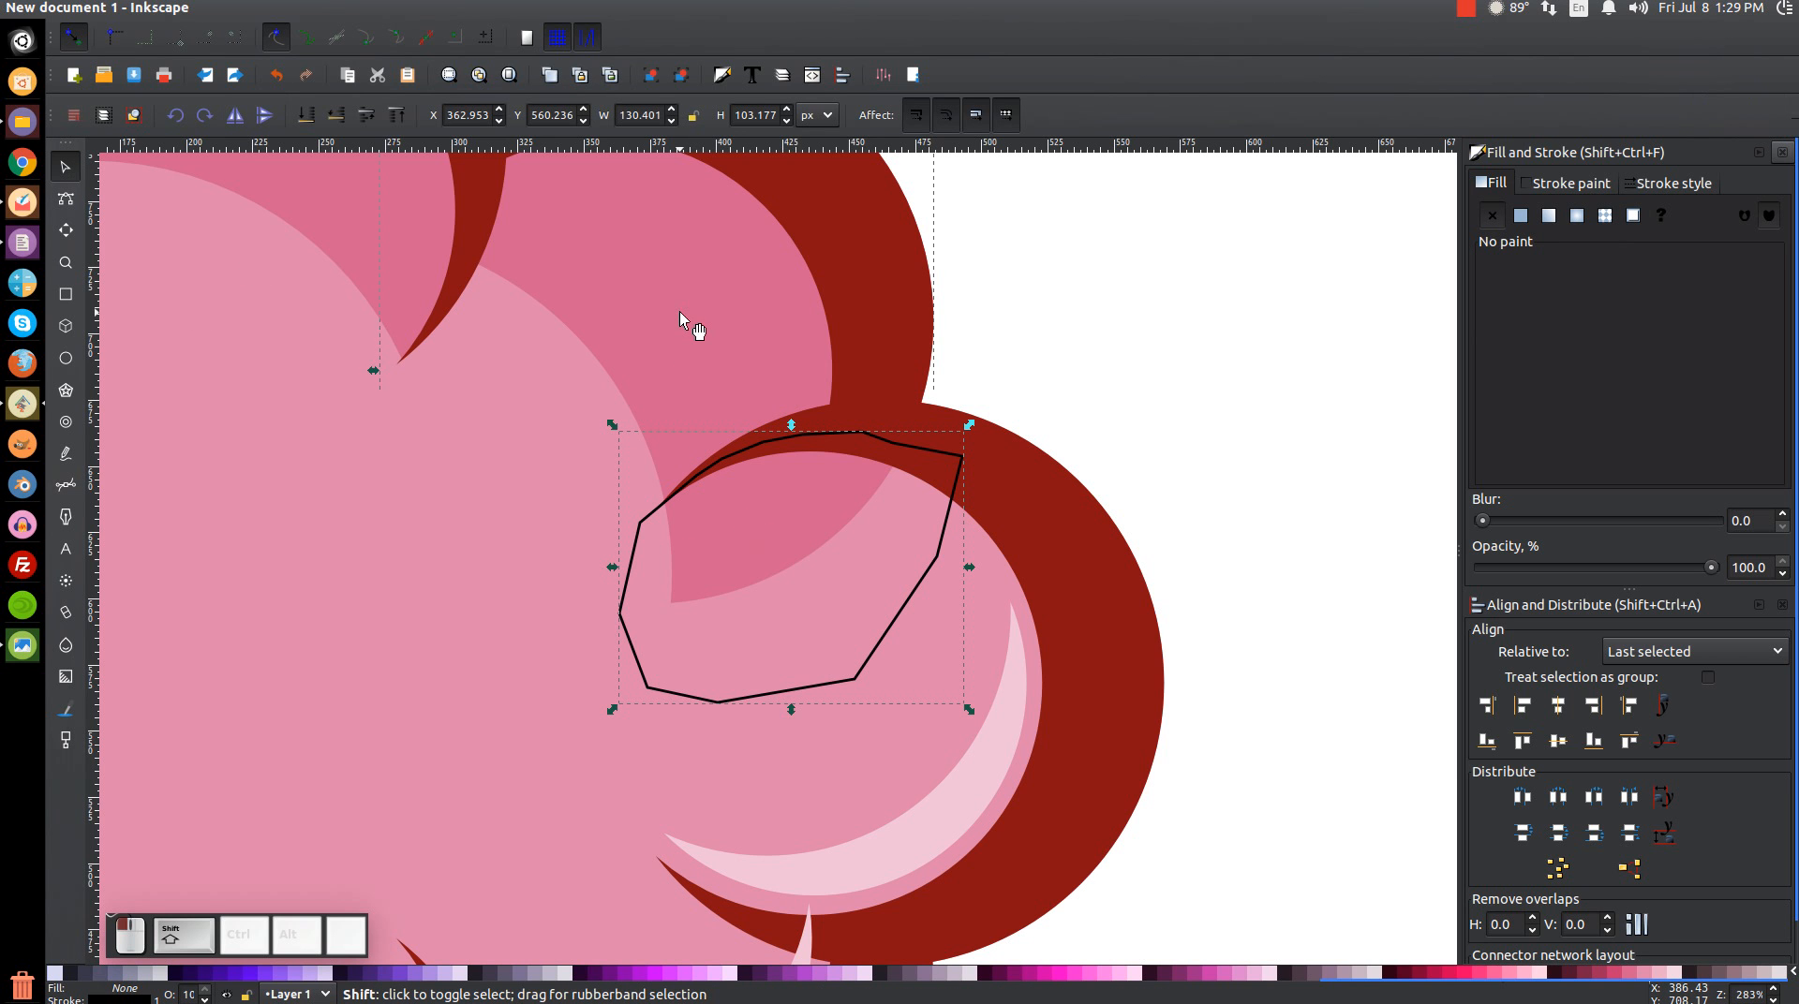
left_click(678, 311, "shift")
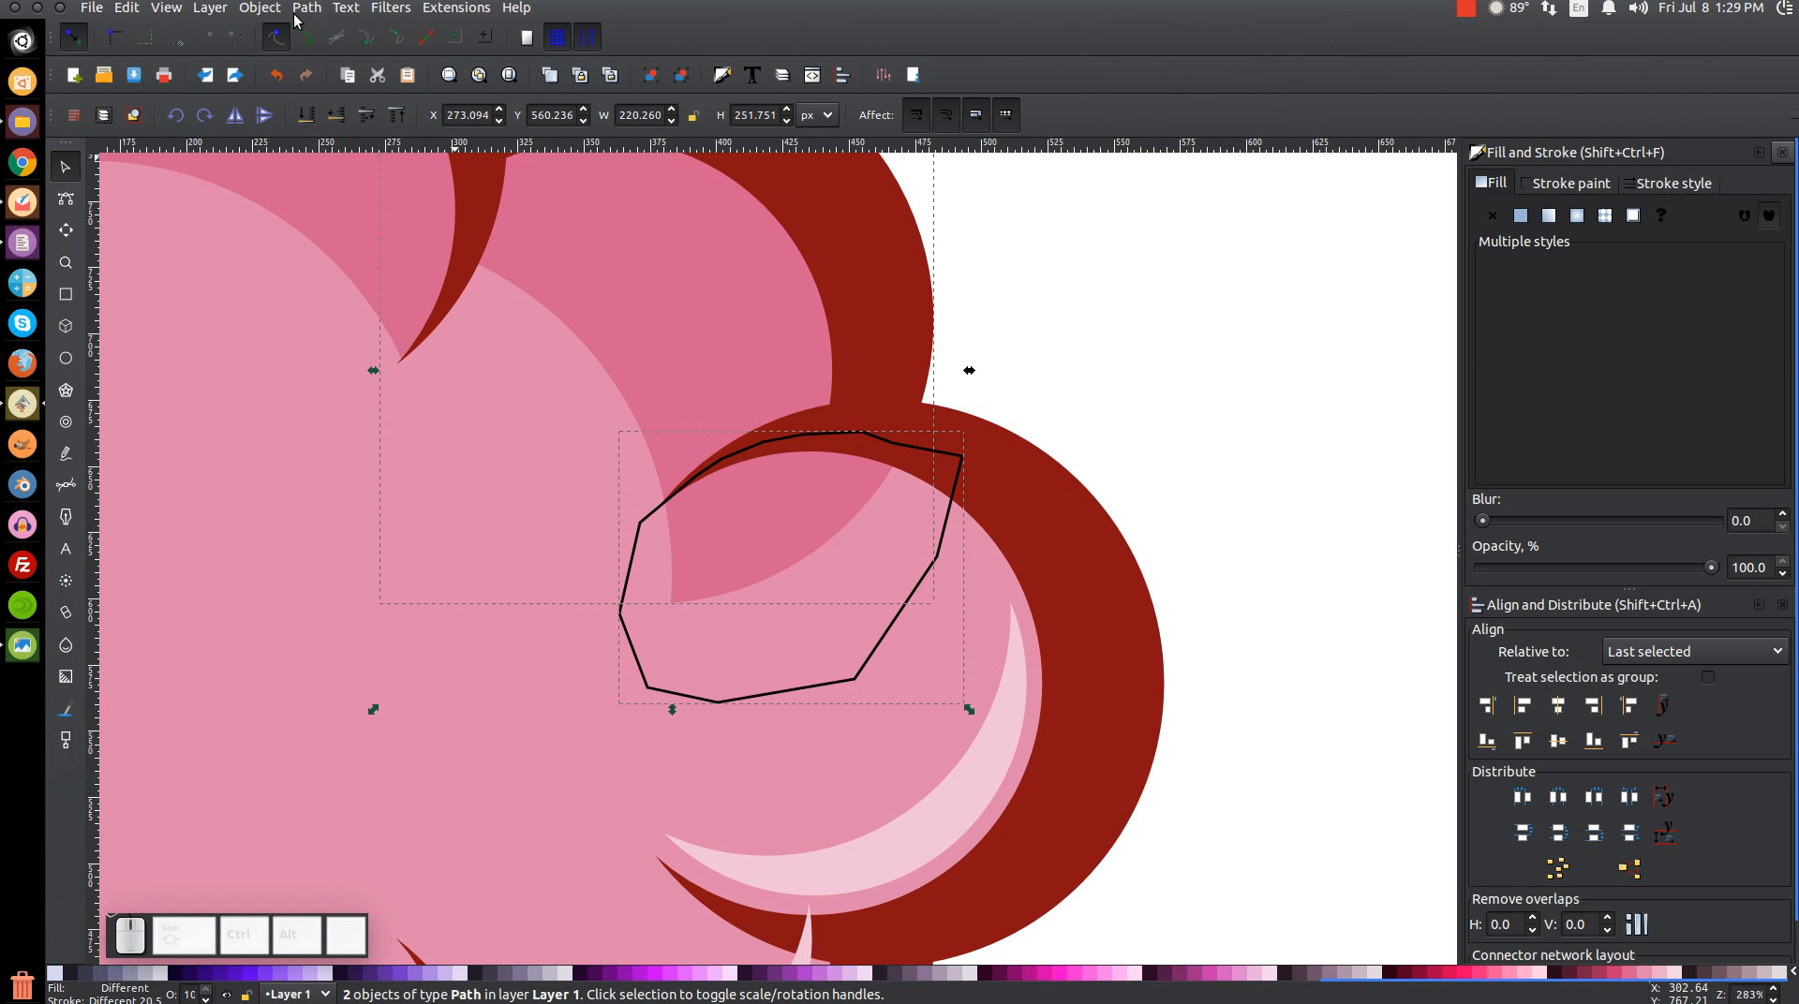
left_click(305, 9)
left_click(342, 133)
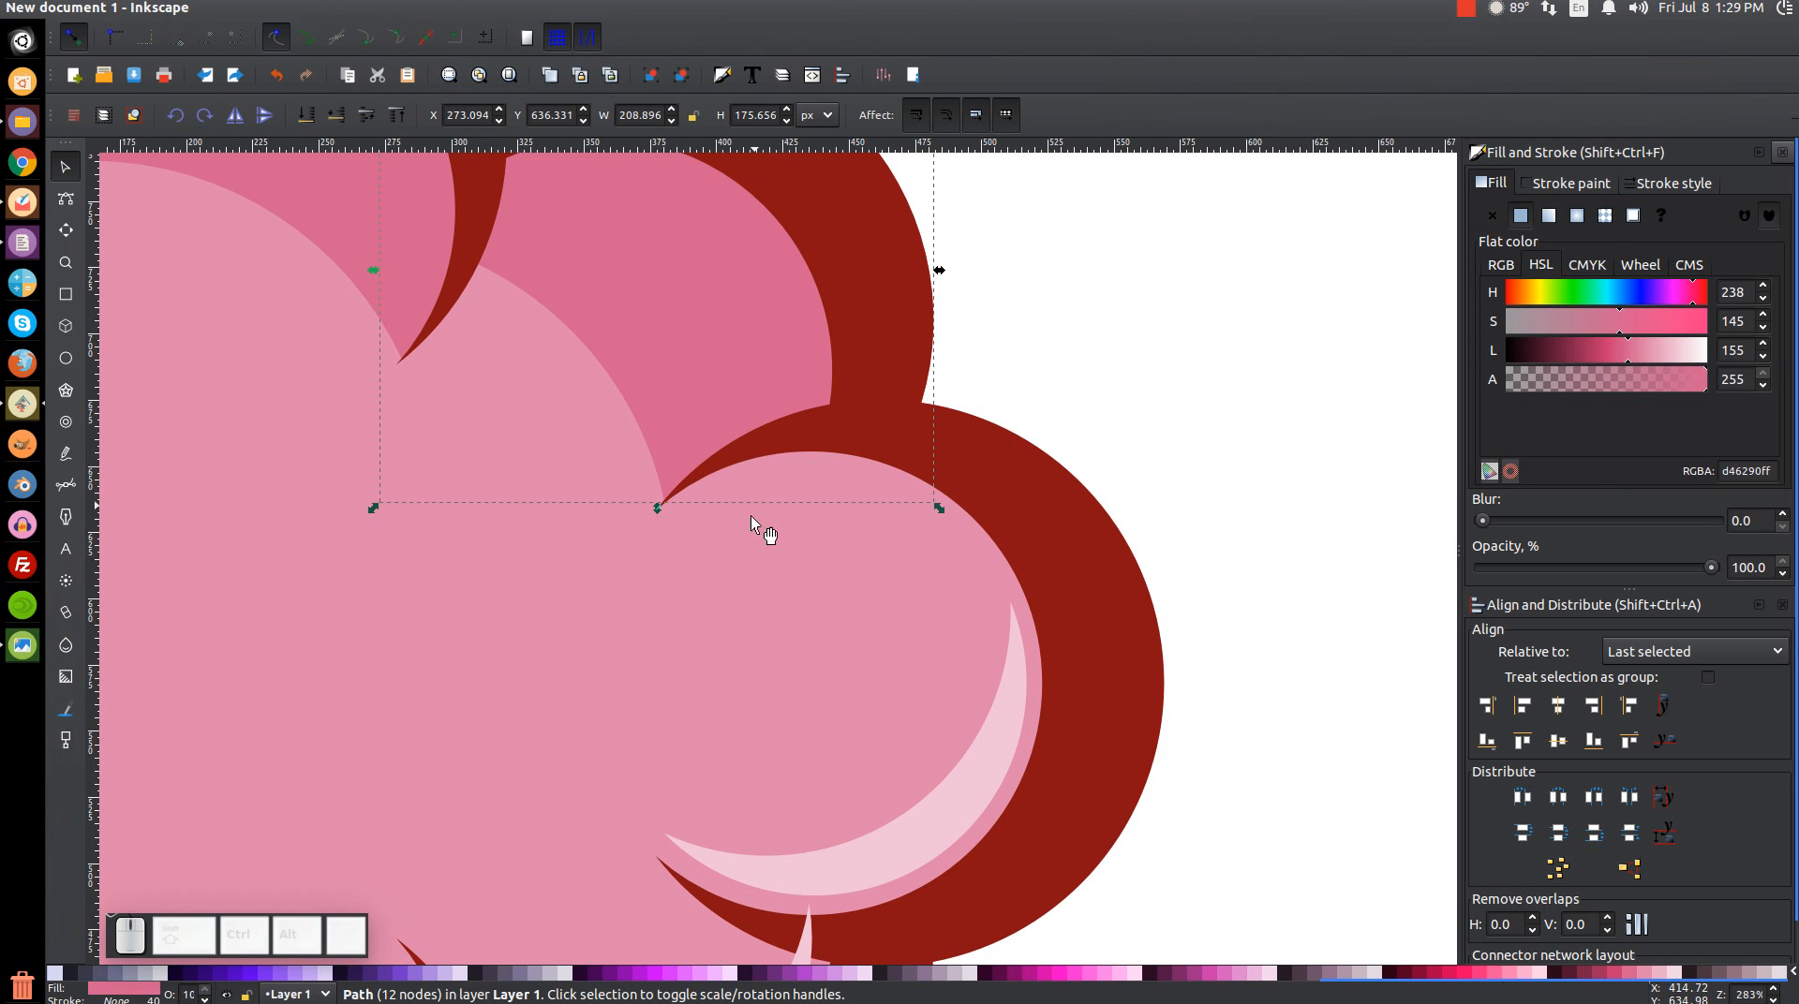
Draw a closed five-sided path over the upper tip of the lower-right lobe's crescent highlight where it crosses the dark outline
left_click_drag(1142, 595, 1291, 179)
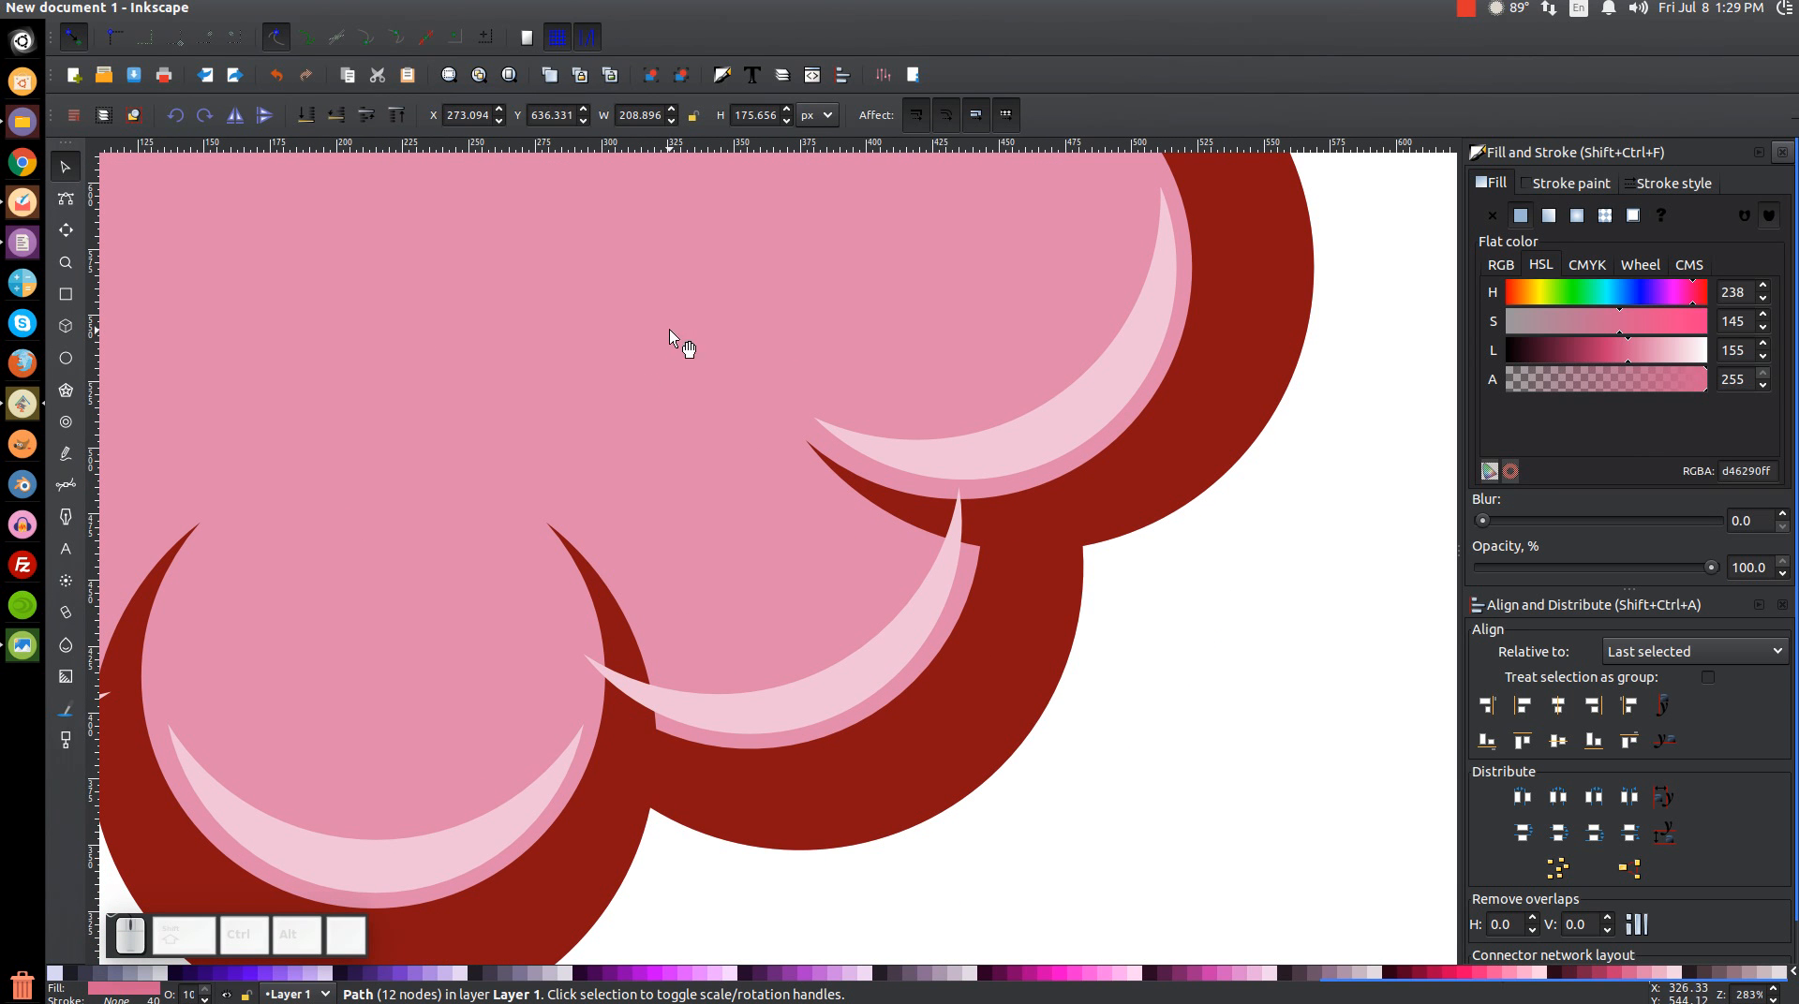
key("b")
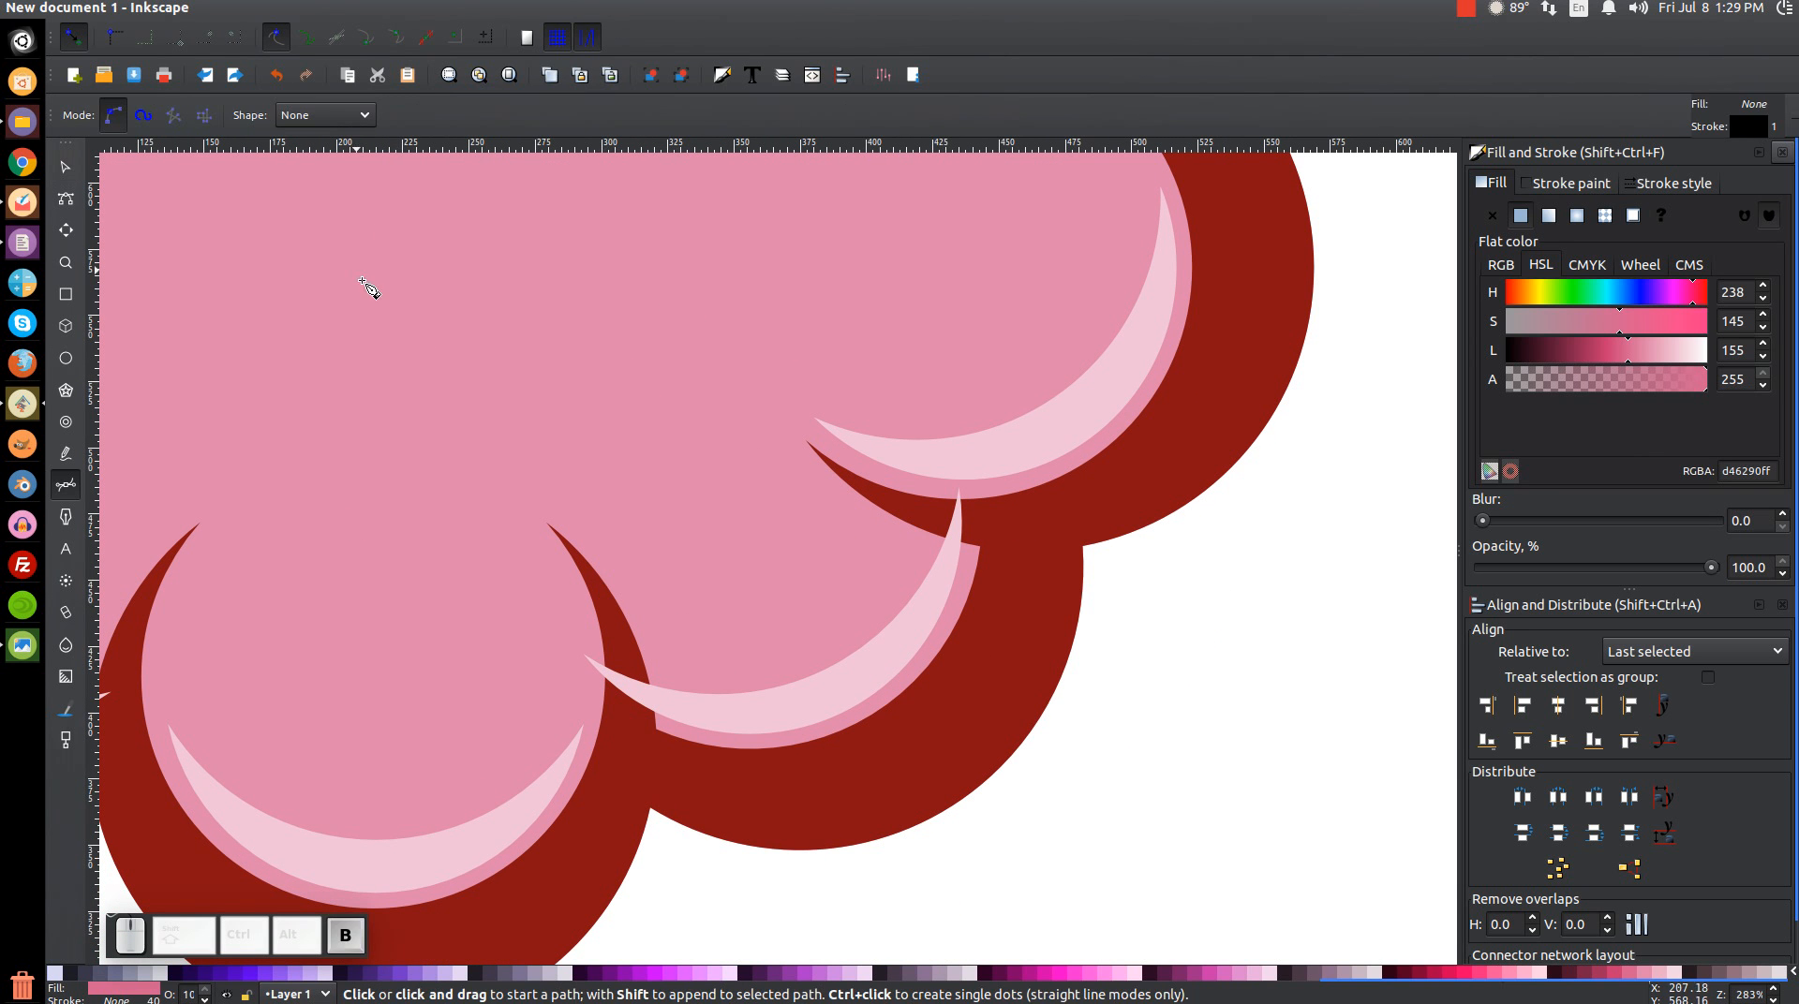
left_click(997, 527)
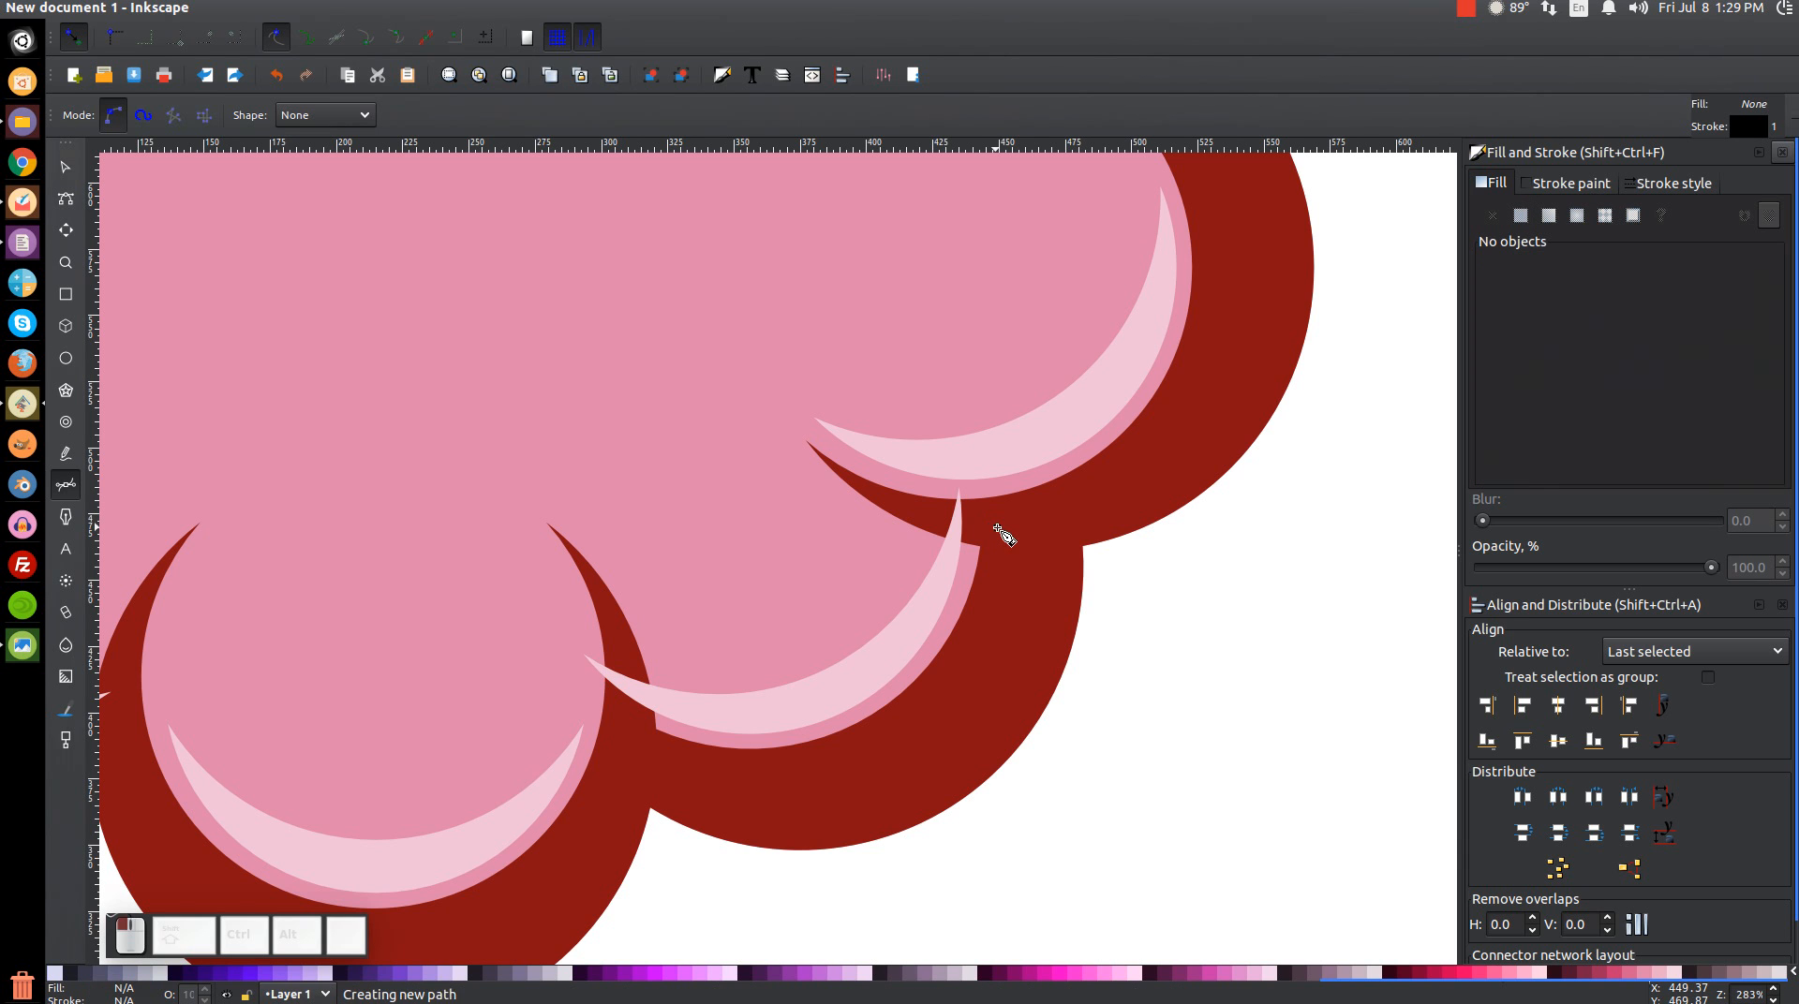
left_click(923, 514)
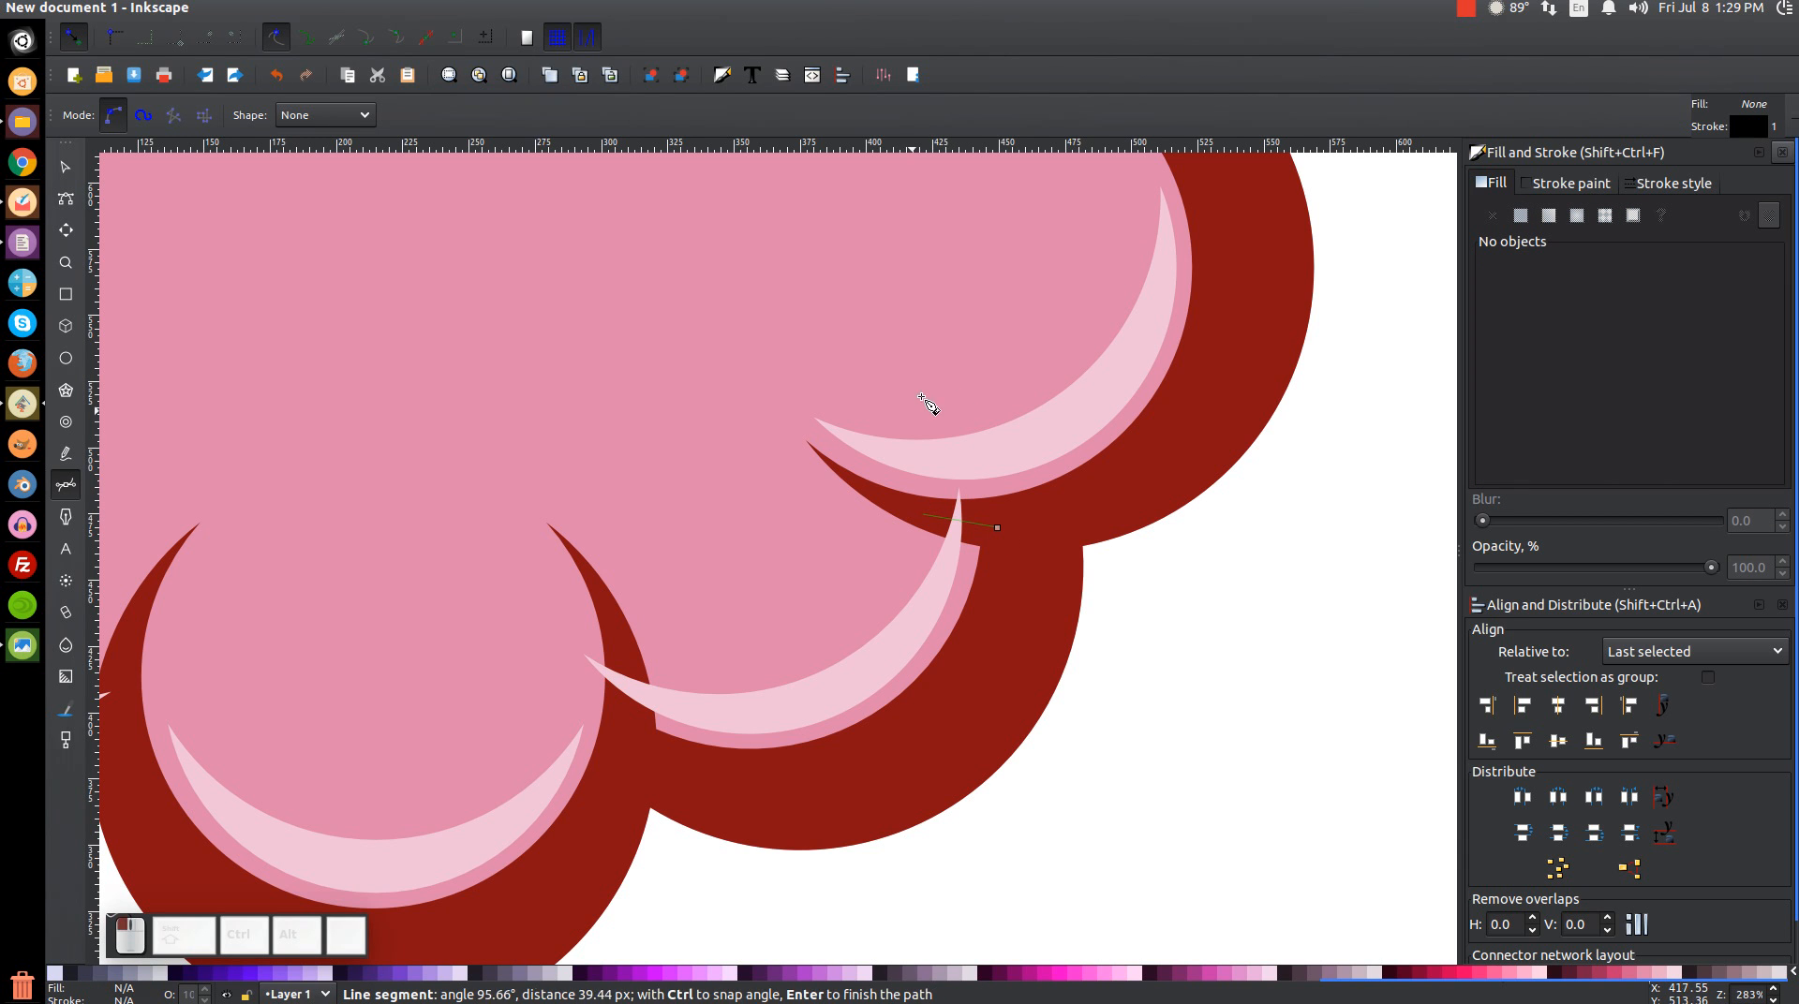
left_click(1055, 451)
left_click(998, 527)
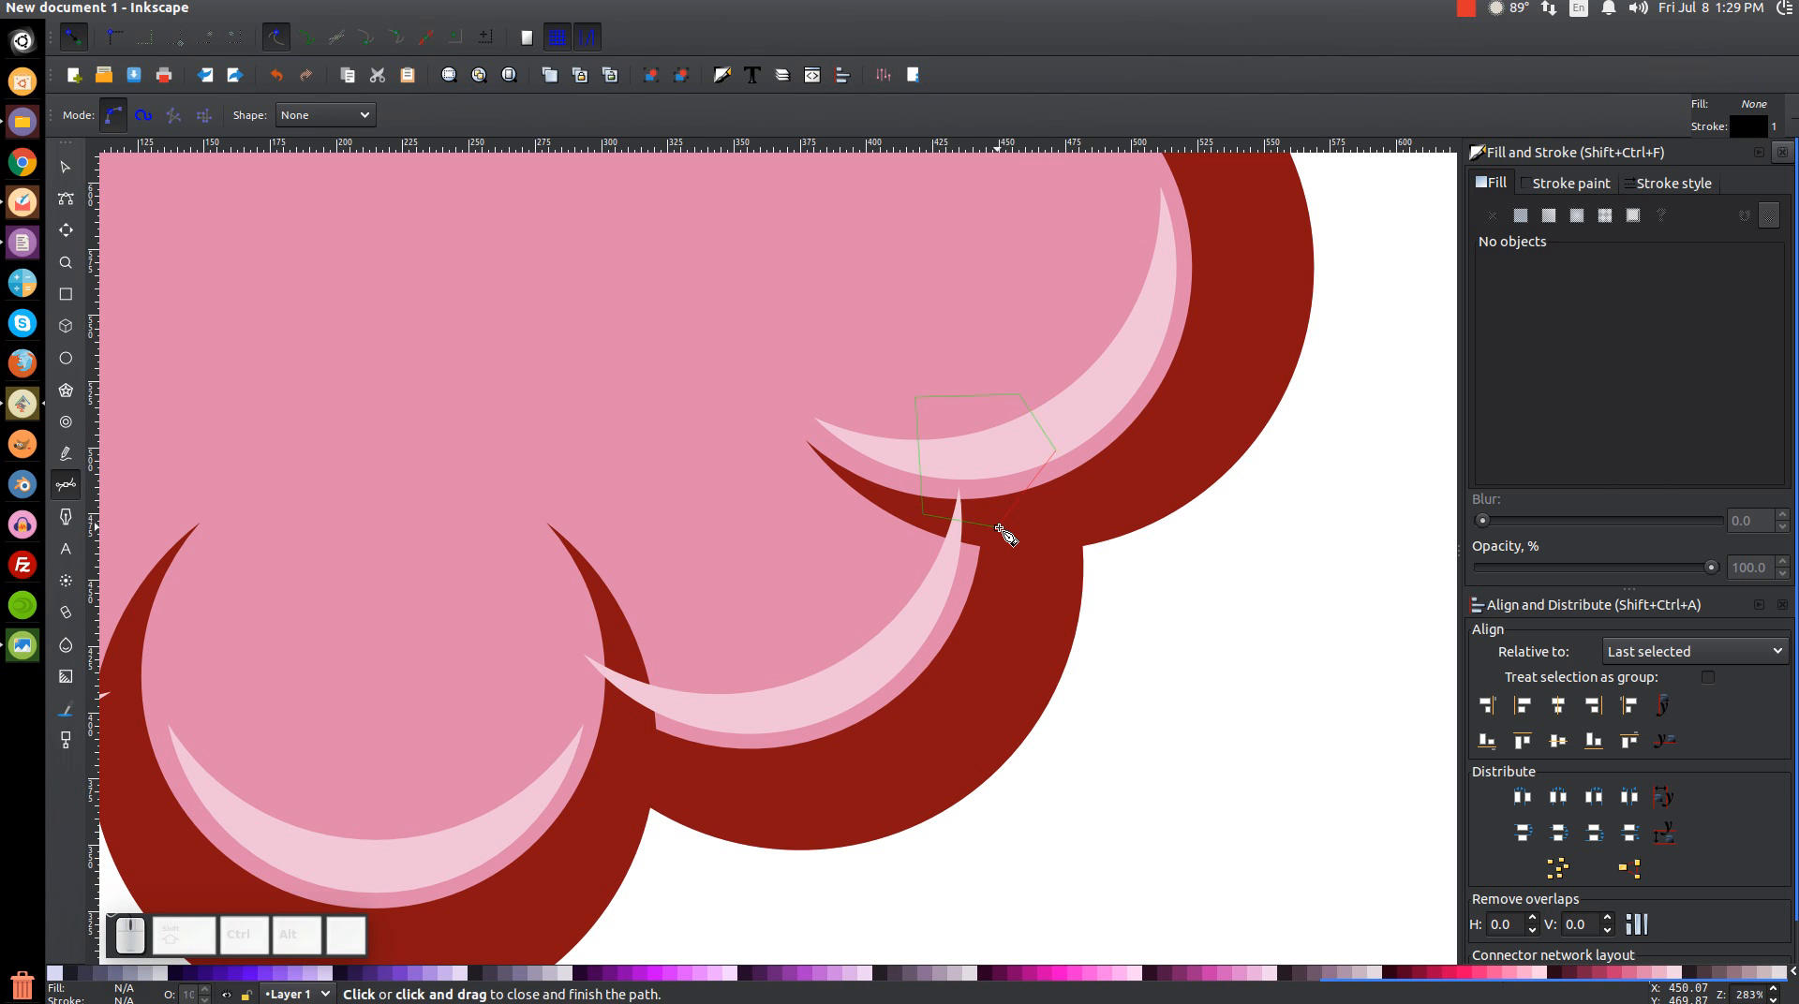
Cut the upper tip off the lower-right crescent highlight by applying Difference with the five-sided path
left_click(69, 172)
key("shift")
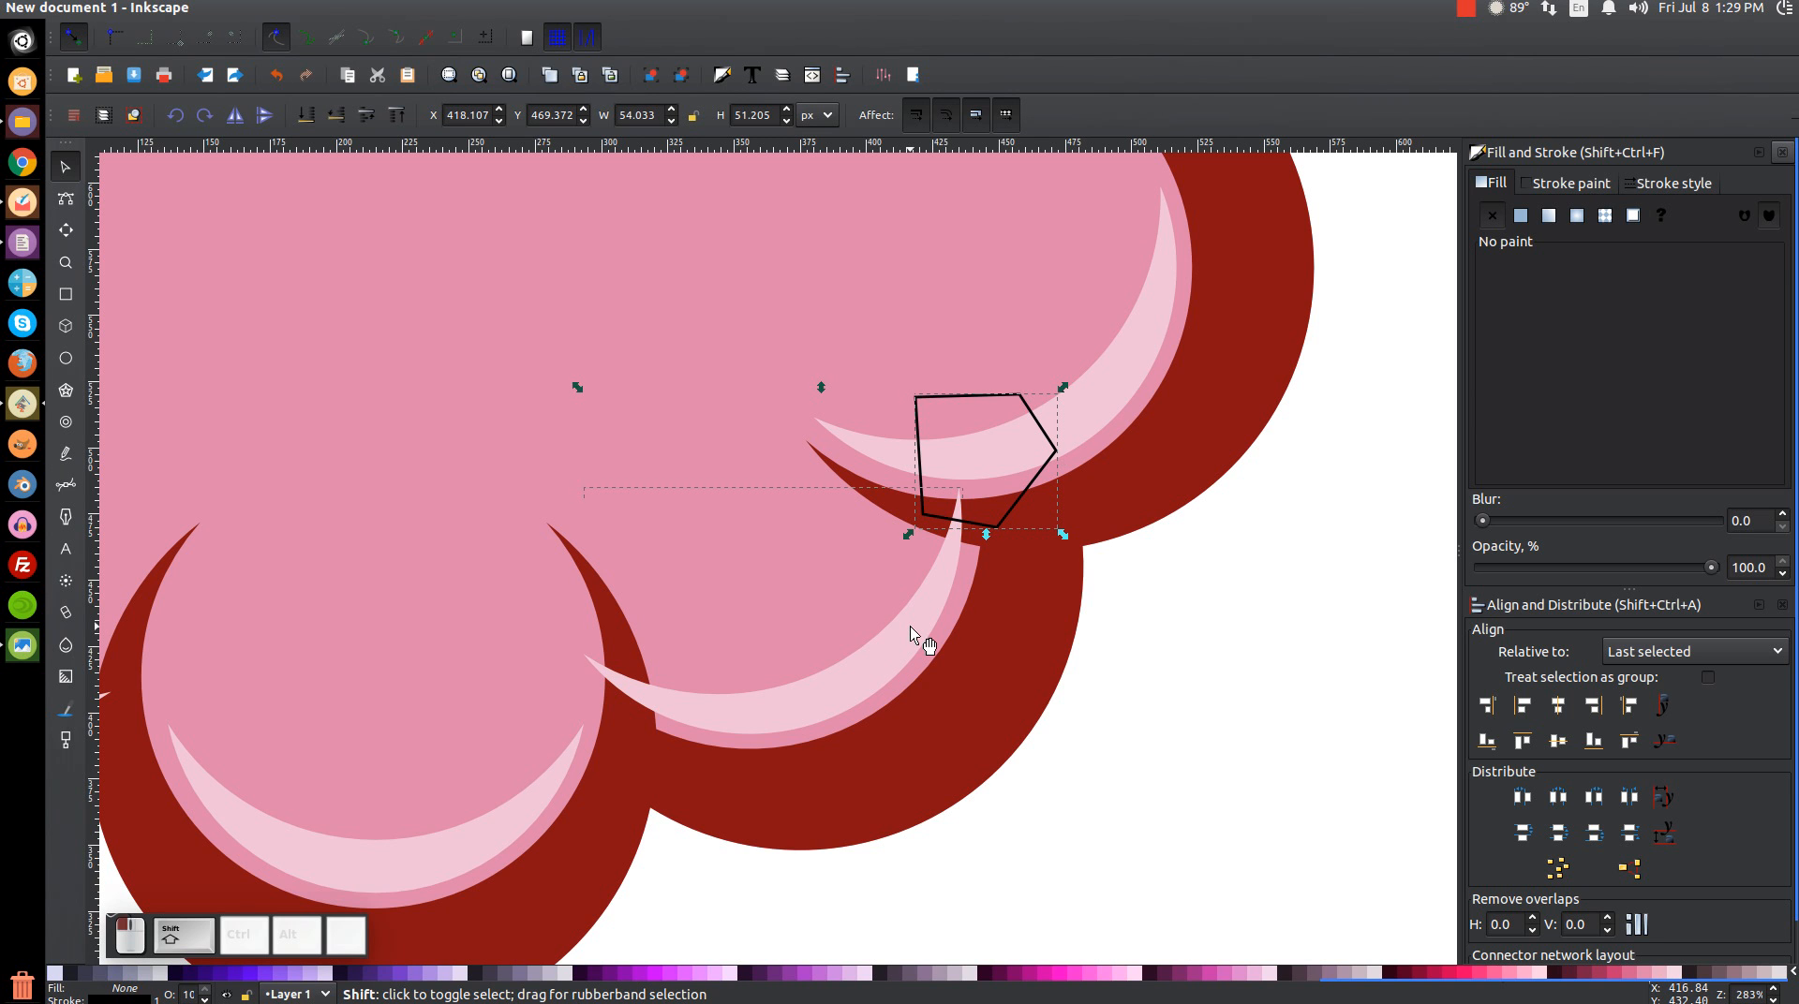
left_click(908, 625, "shift")
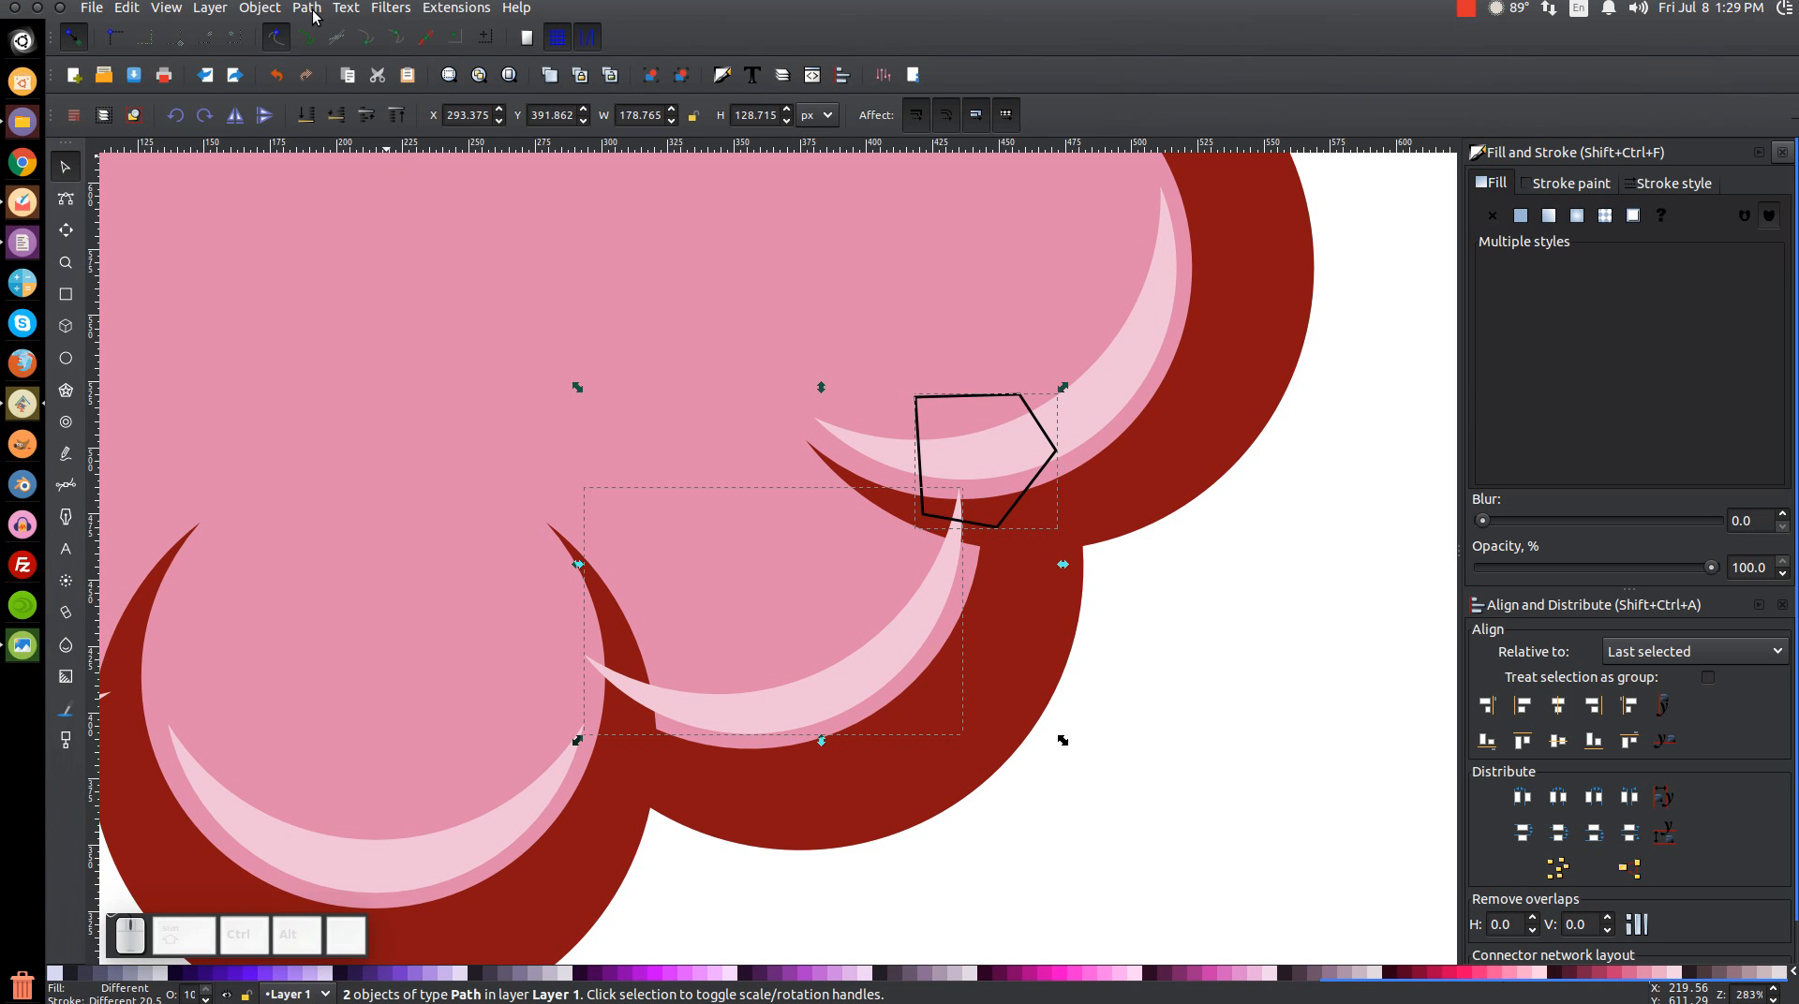
left_click(297, 7)
left_click(352, 129)
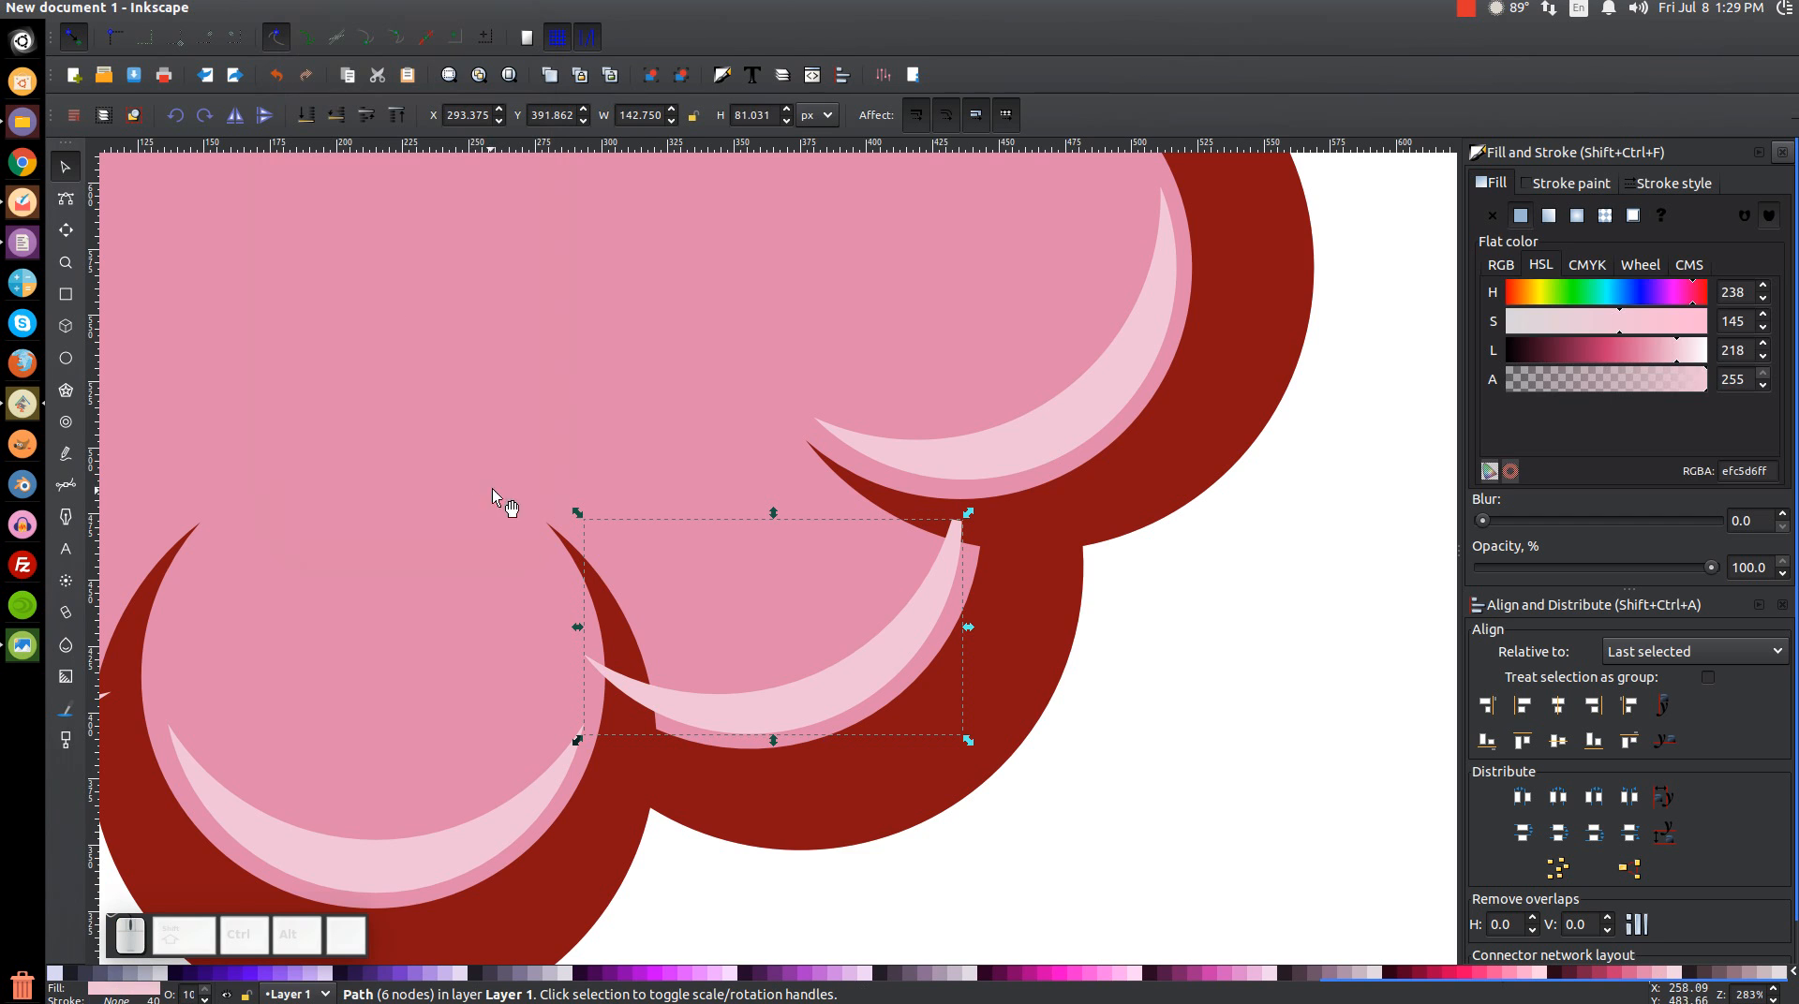
Draw a closed five-sided path around the left tip of the lower-right crescent where it extends into the bottom lobe
left_click_drag(475, 497, 491, 486)
key("b")
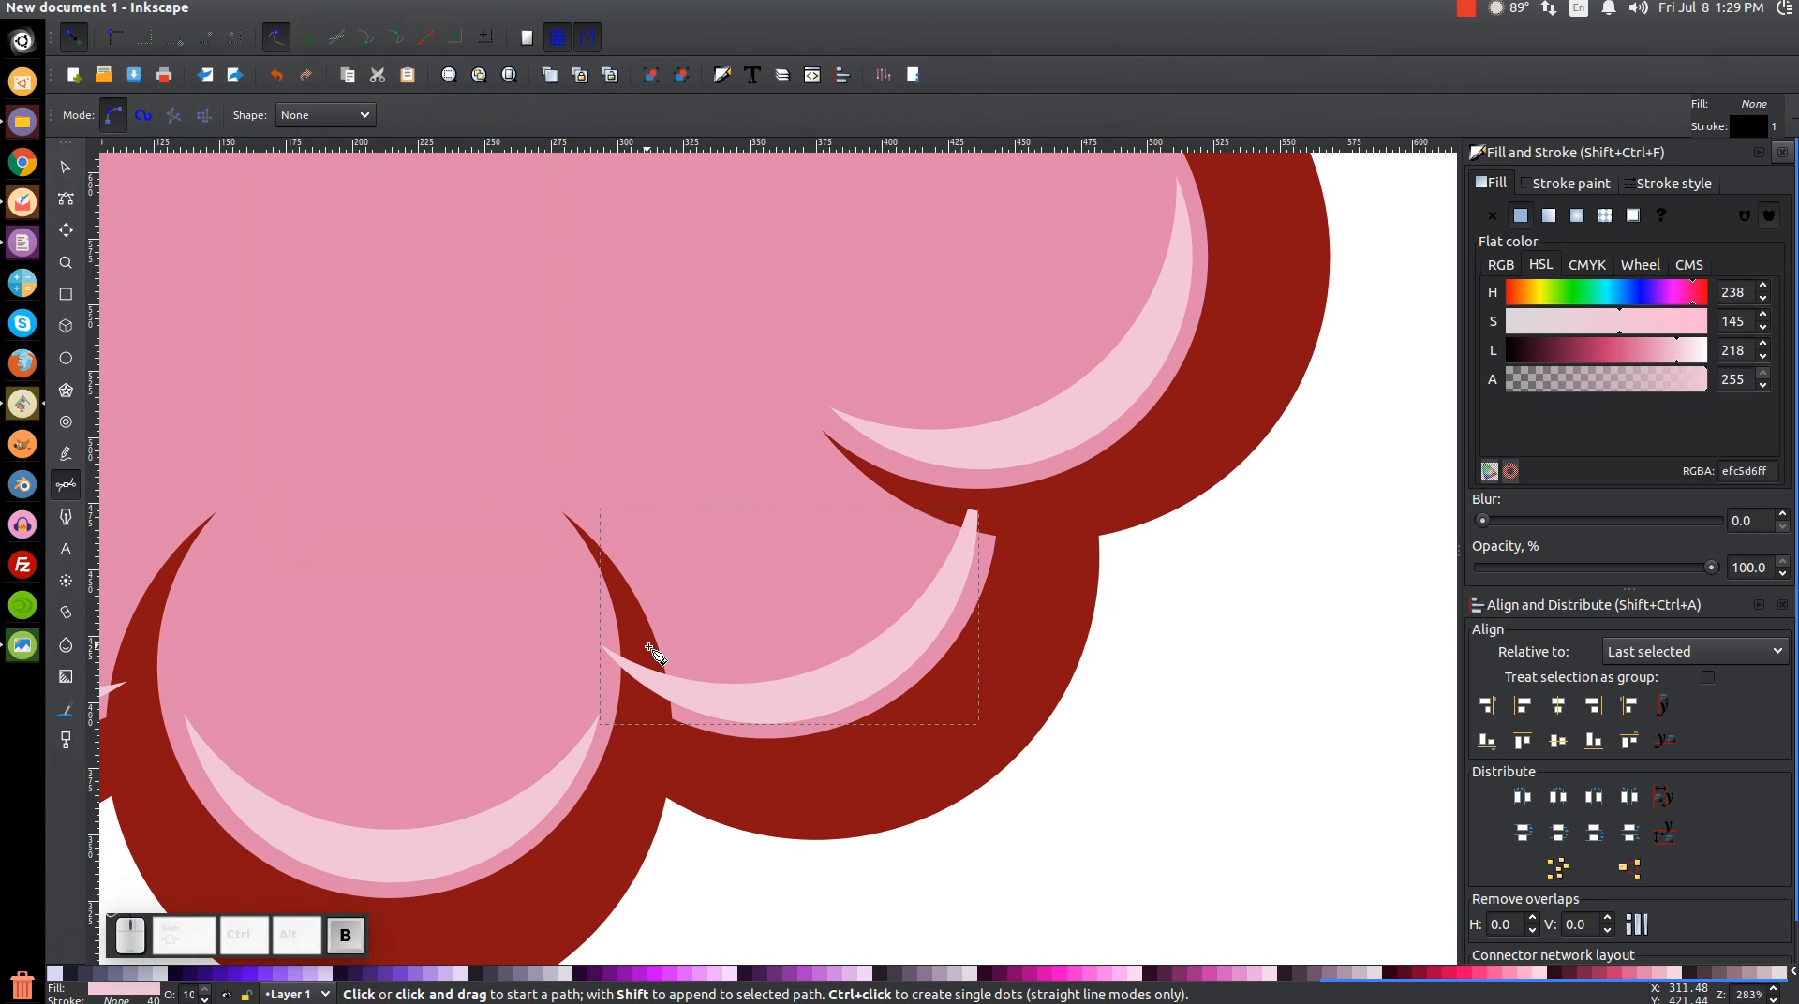
left_click(645, 741)
left_click(641, 640)
left_click(566, 593)
left_click(516, 613)
left_click(552, 687)
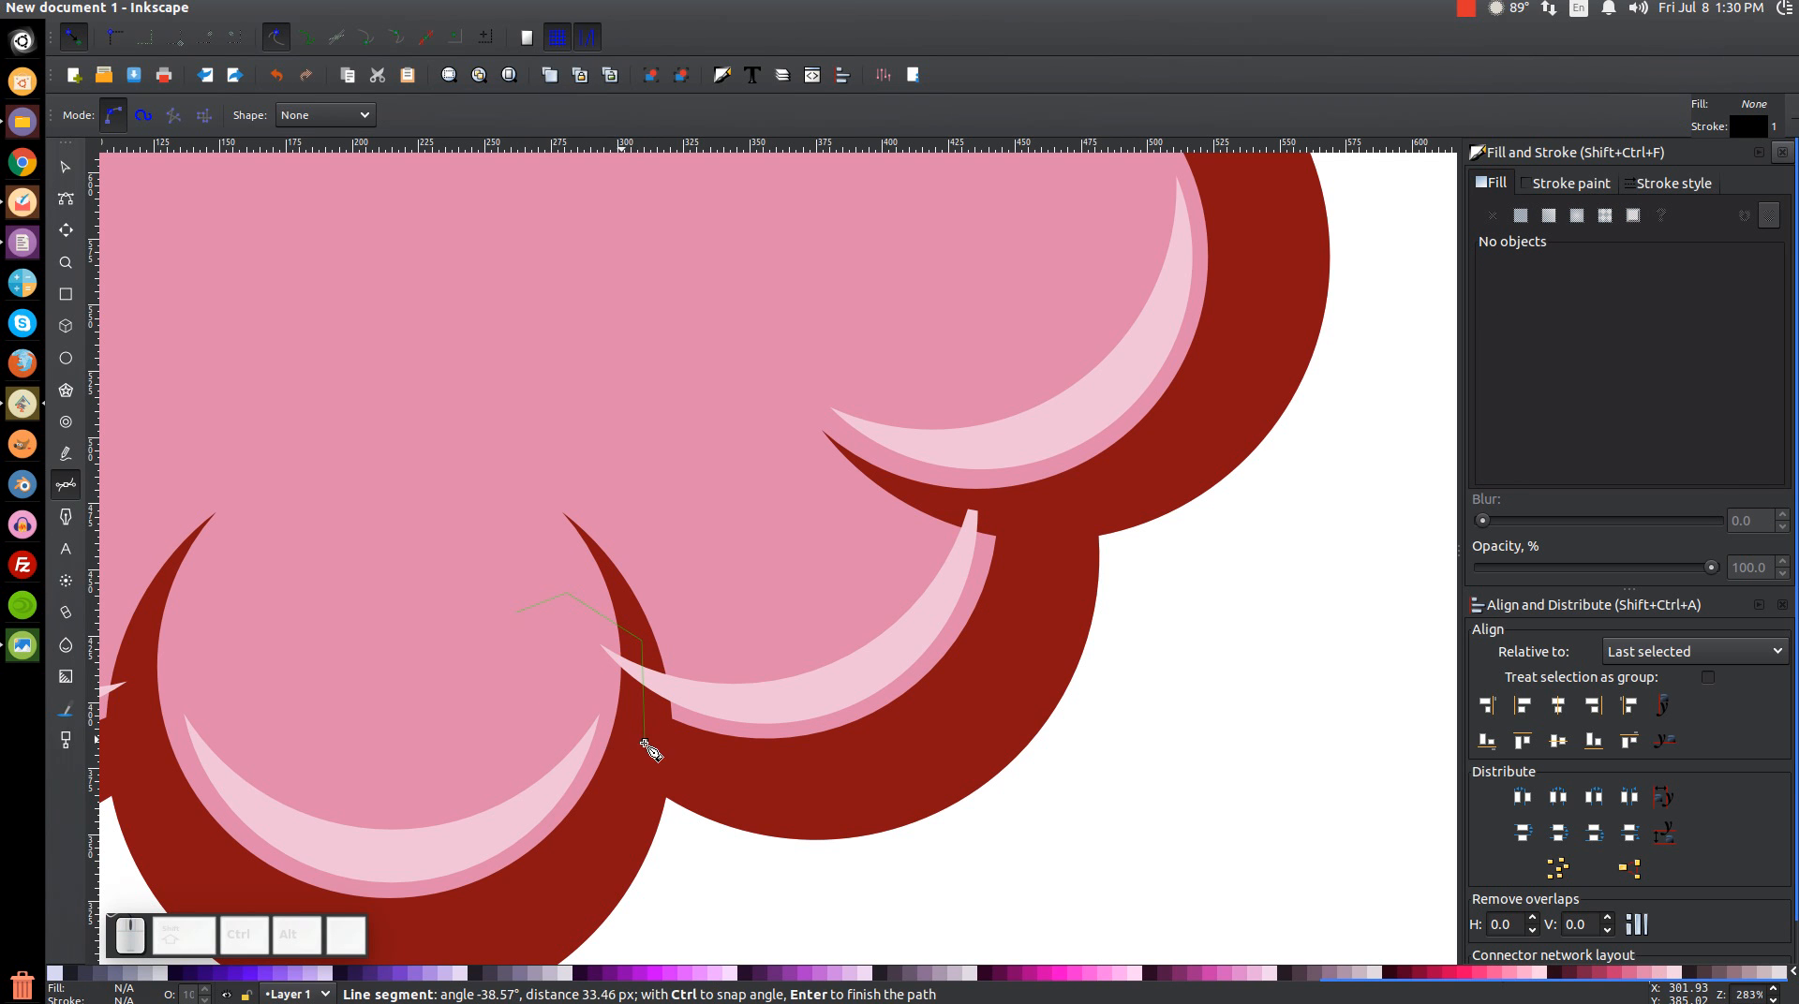
left_click(644, 741)
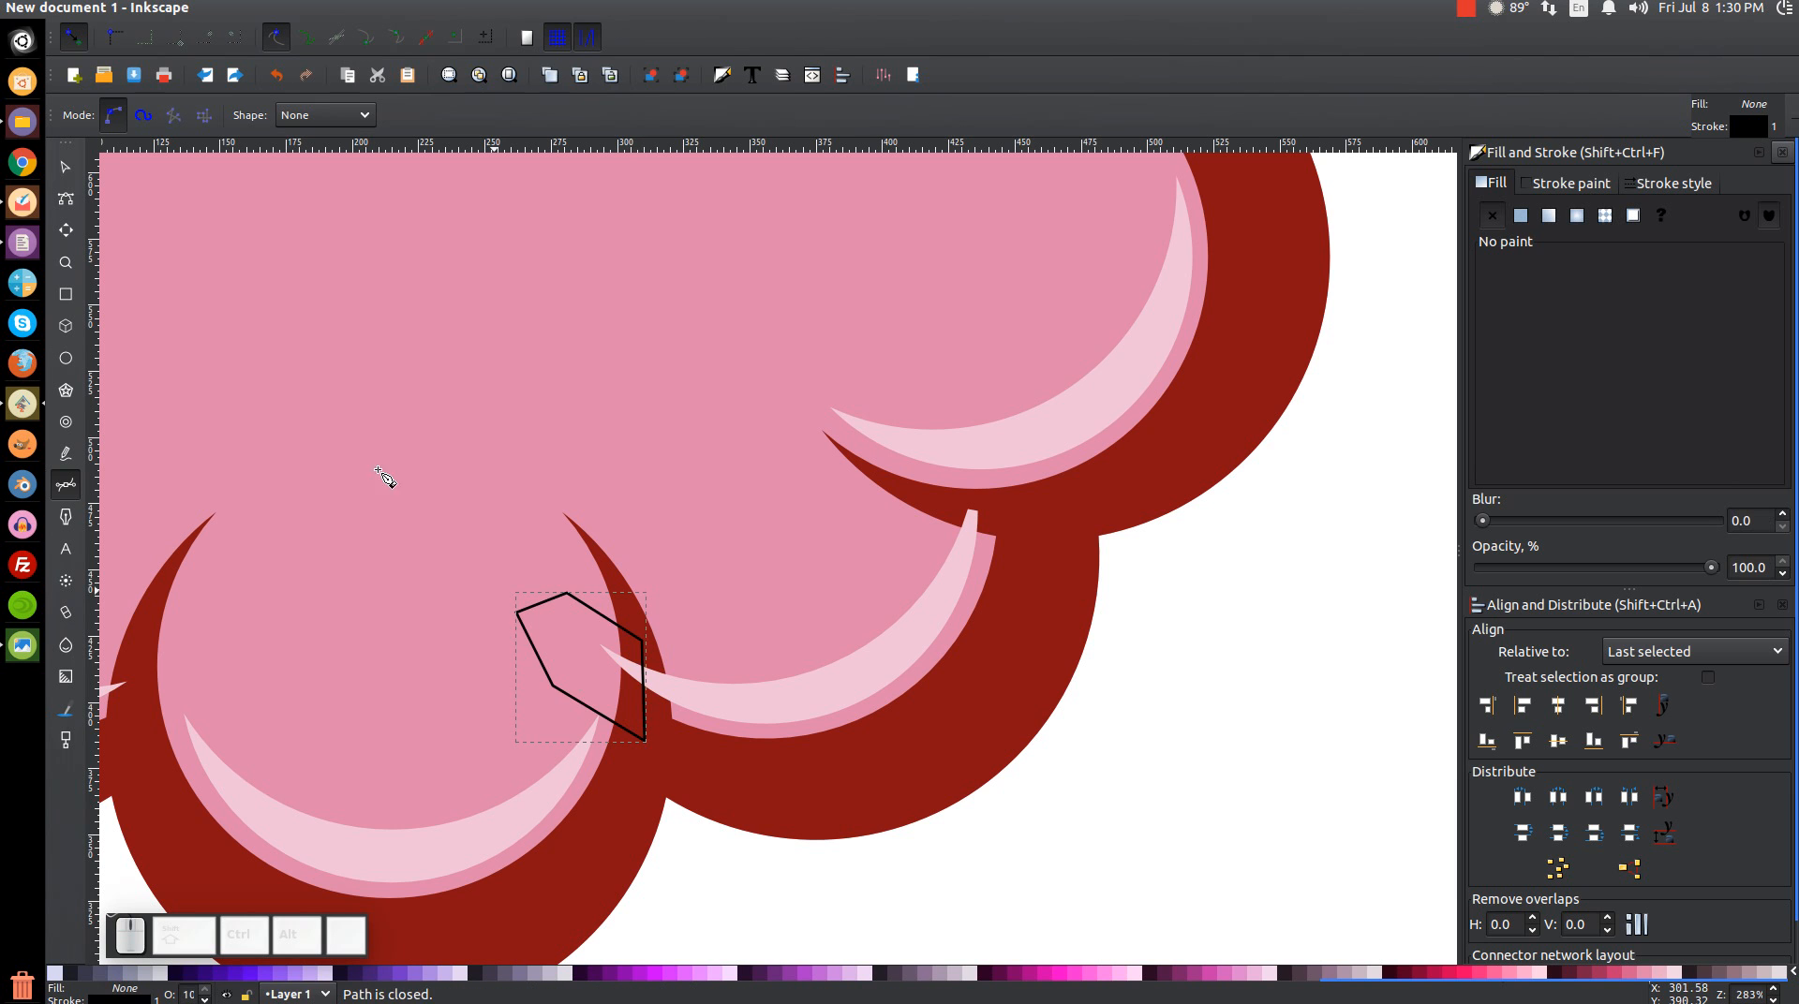
Trim the left tip of the lower-right crescent highlight by subtracting the new path with Difference
left_click(65, 170)
left_click(779, 703, "shift")
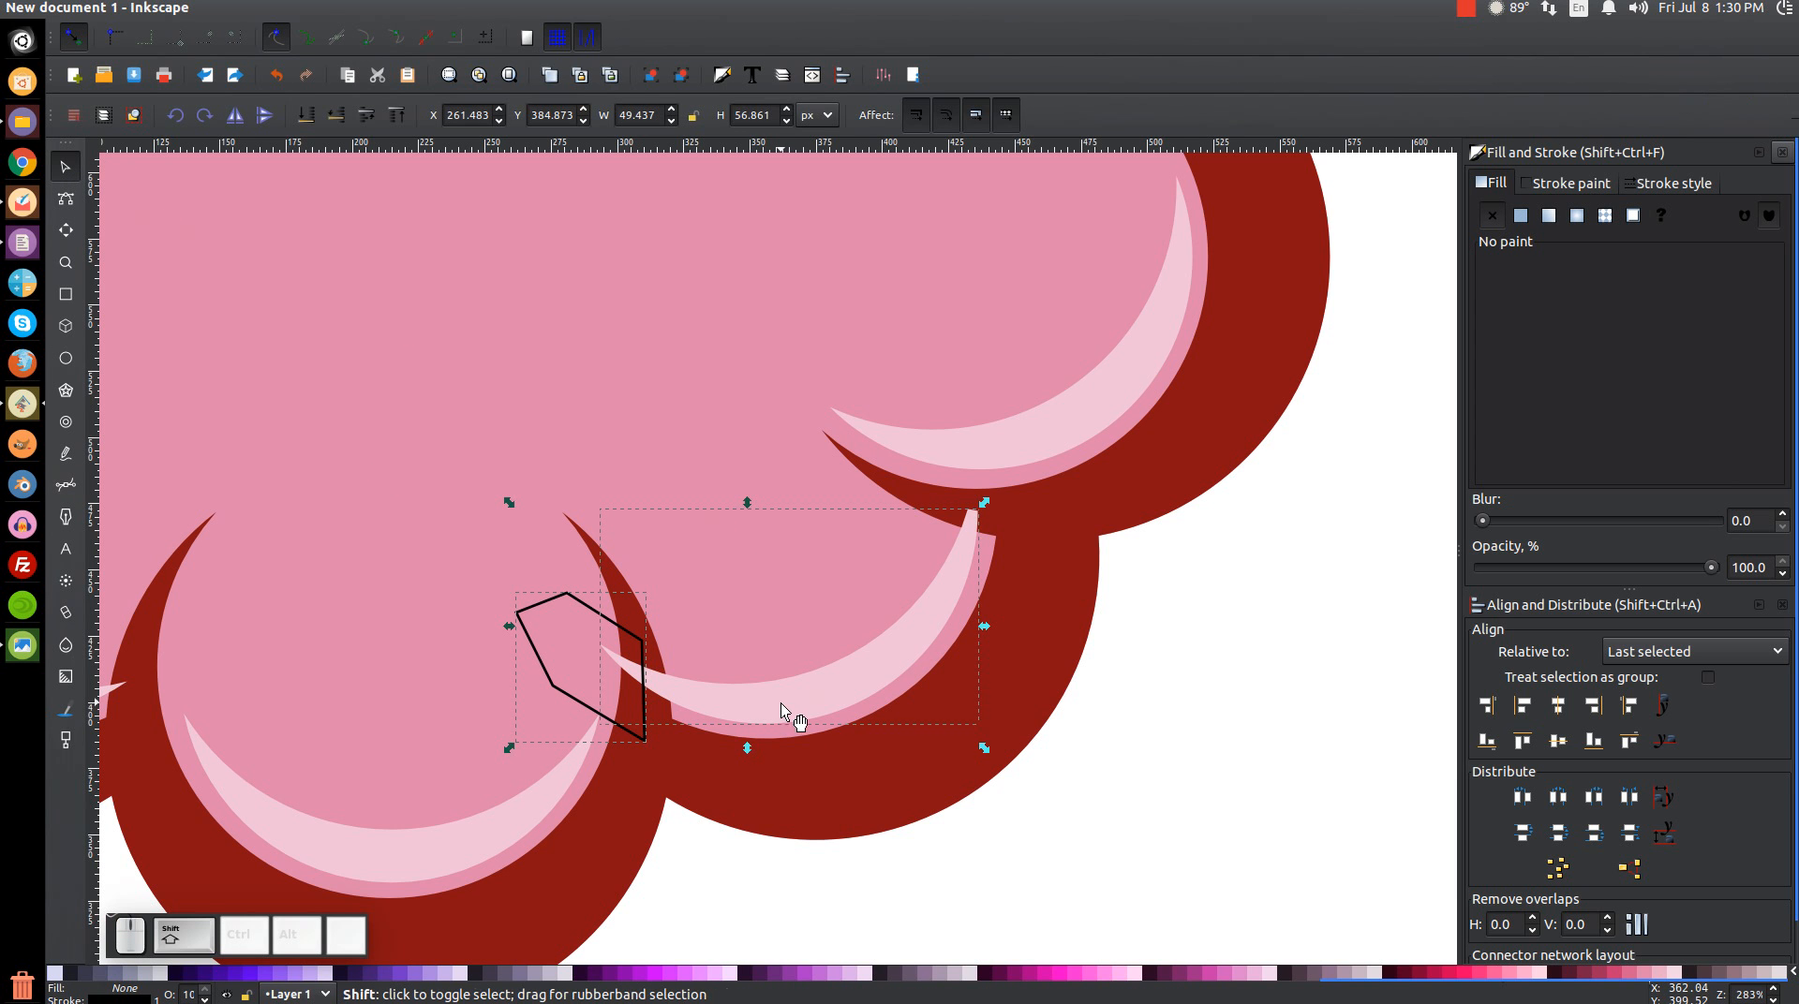
left_click(309, 9)
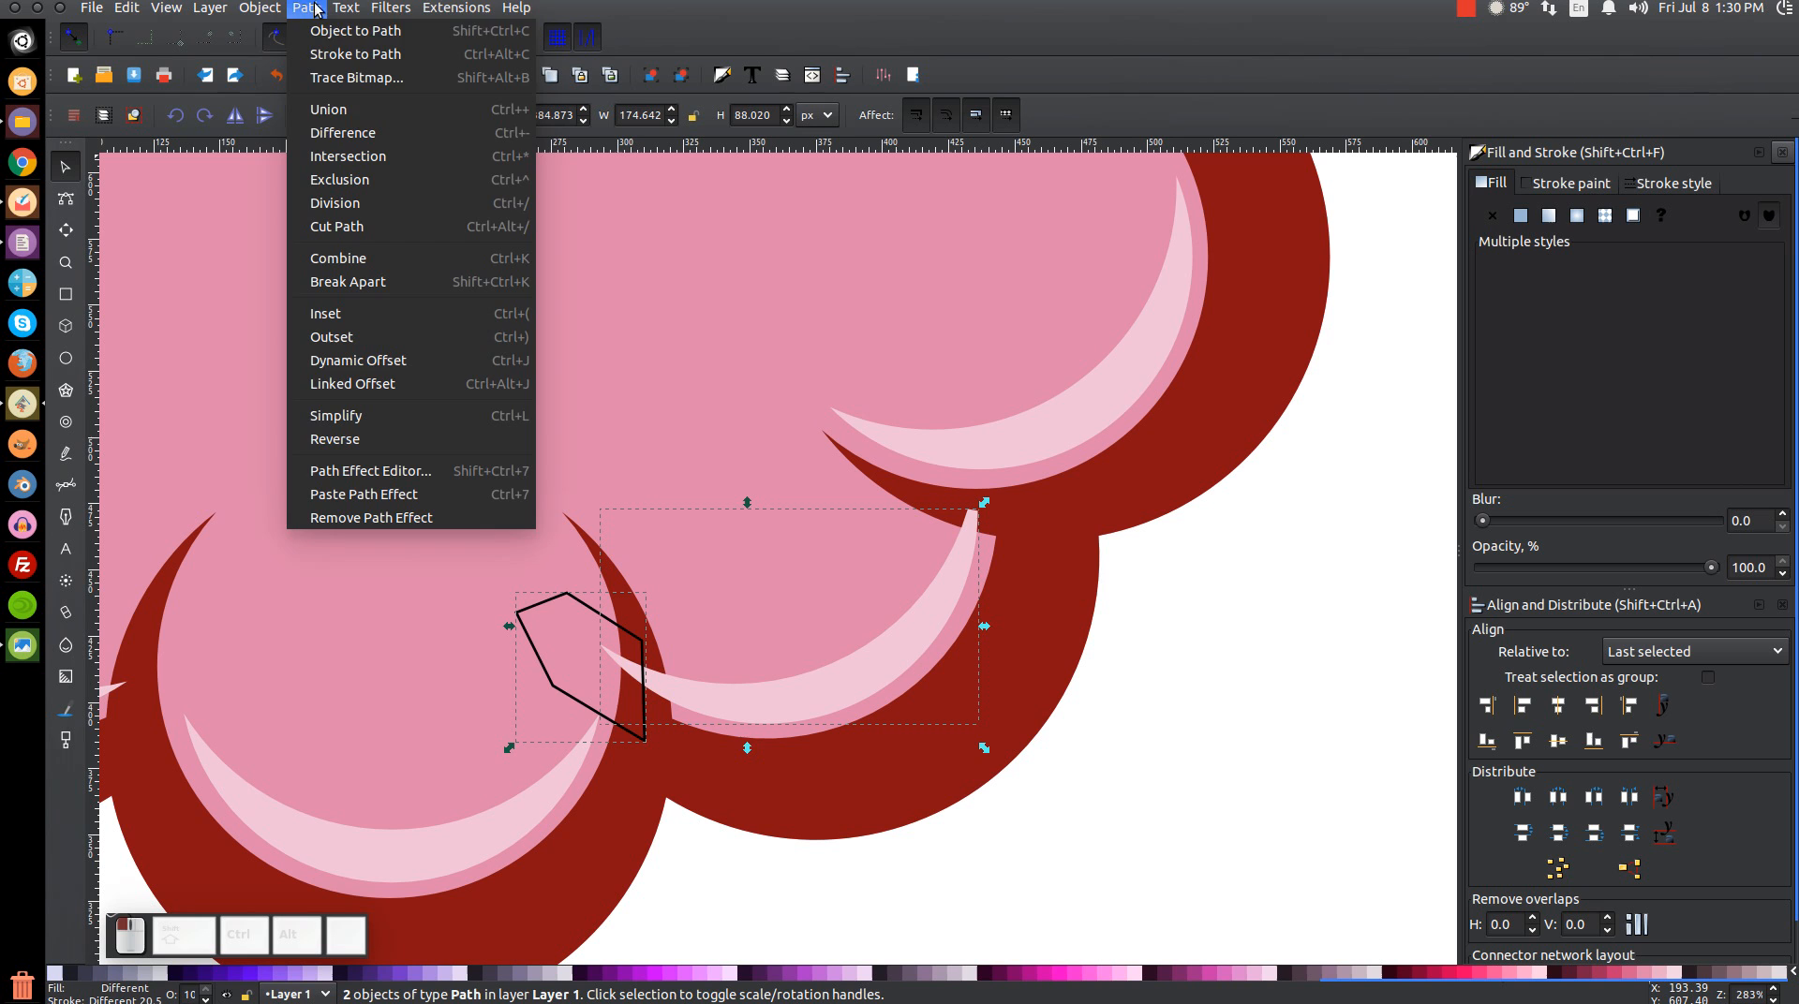
left_click(330, 132)
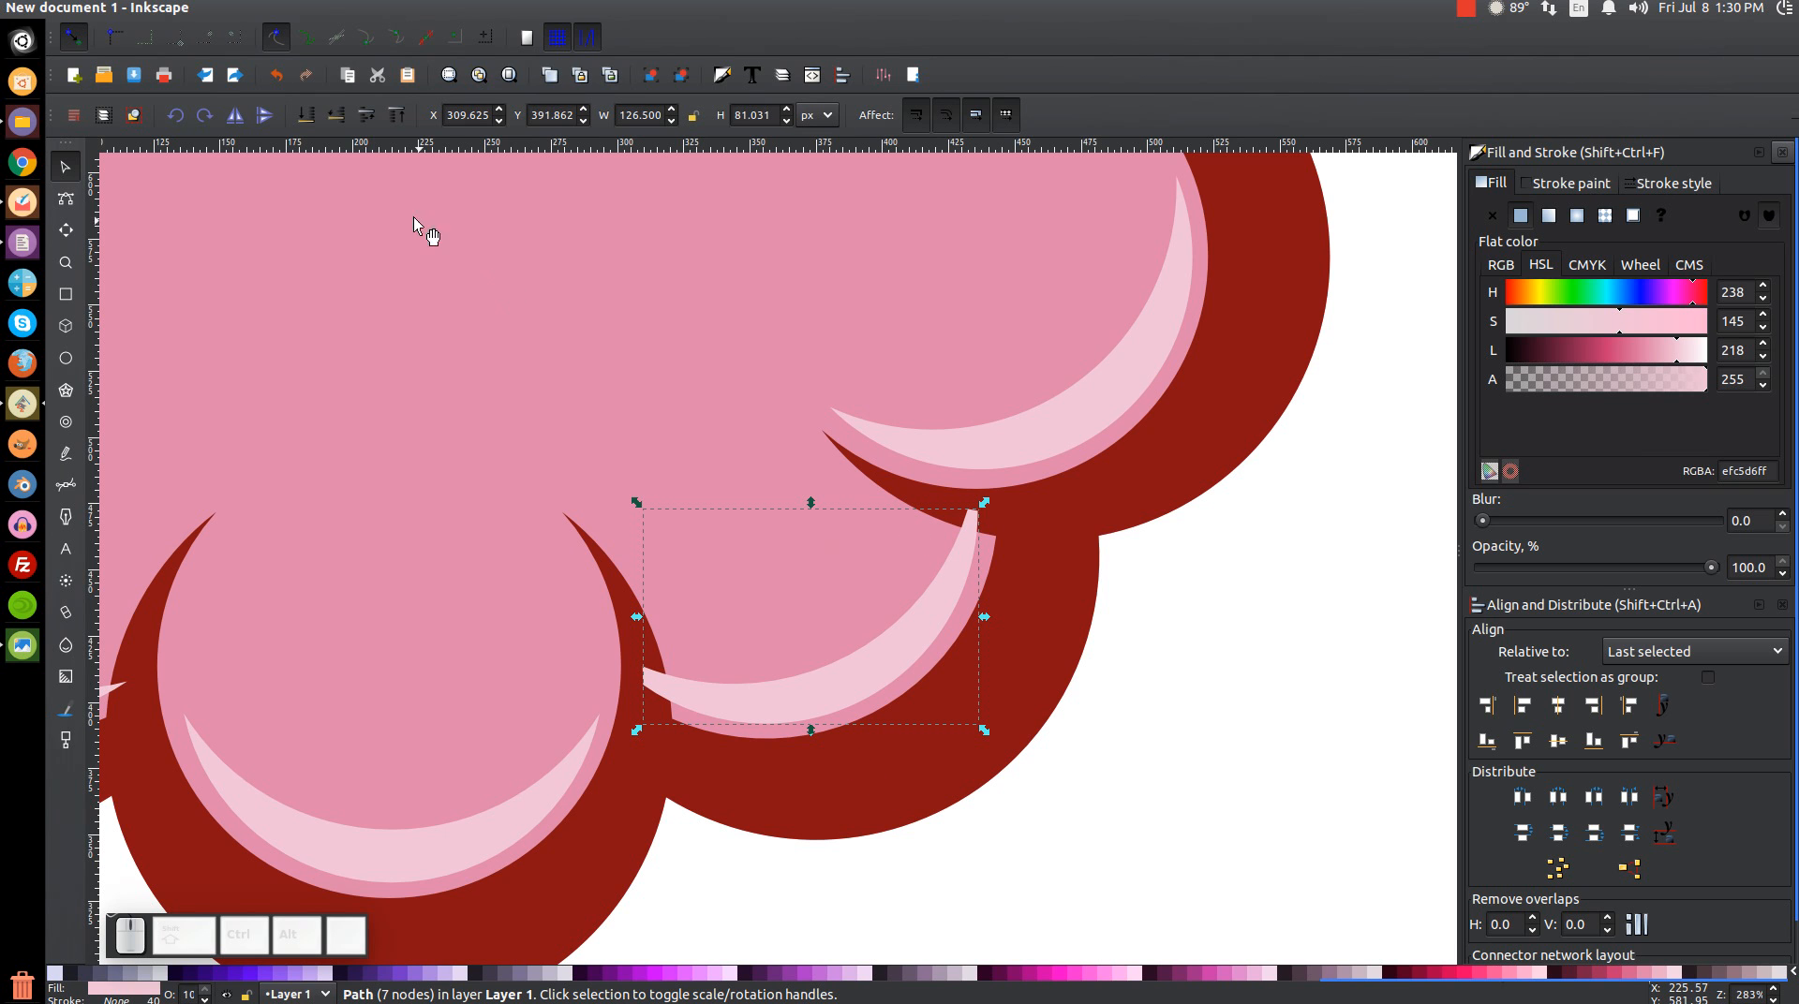
Lower the crescent highlights of the lower-right and lower-left lobes in the stacking order, beneath the dark red outline
left_click(337, 115)
scroll(655, 656, "left", 6)
scroll(746, 659, "down", 1)
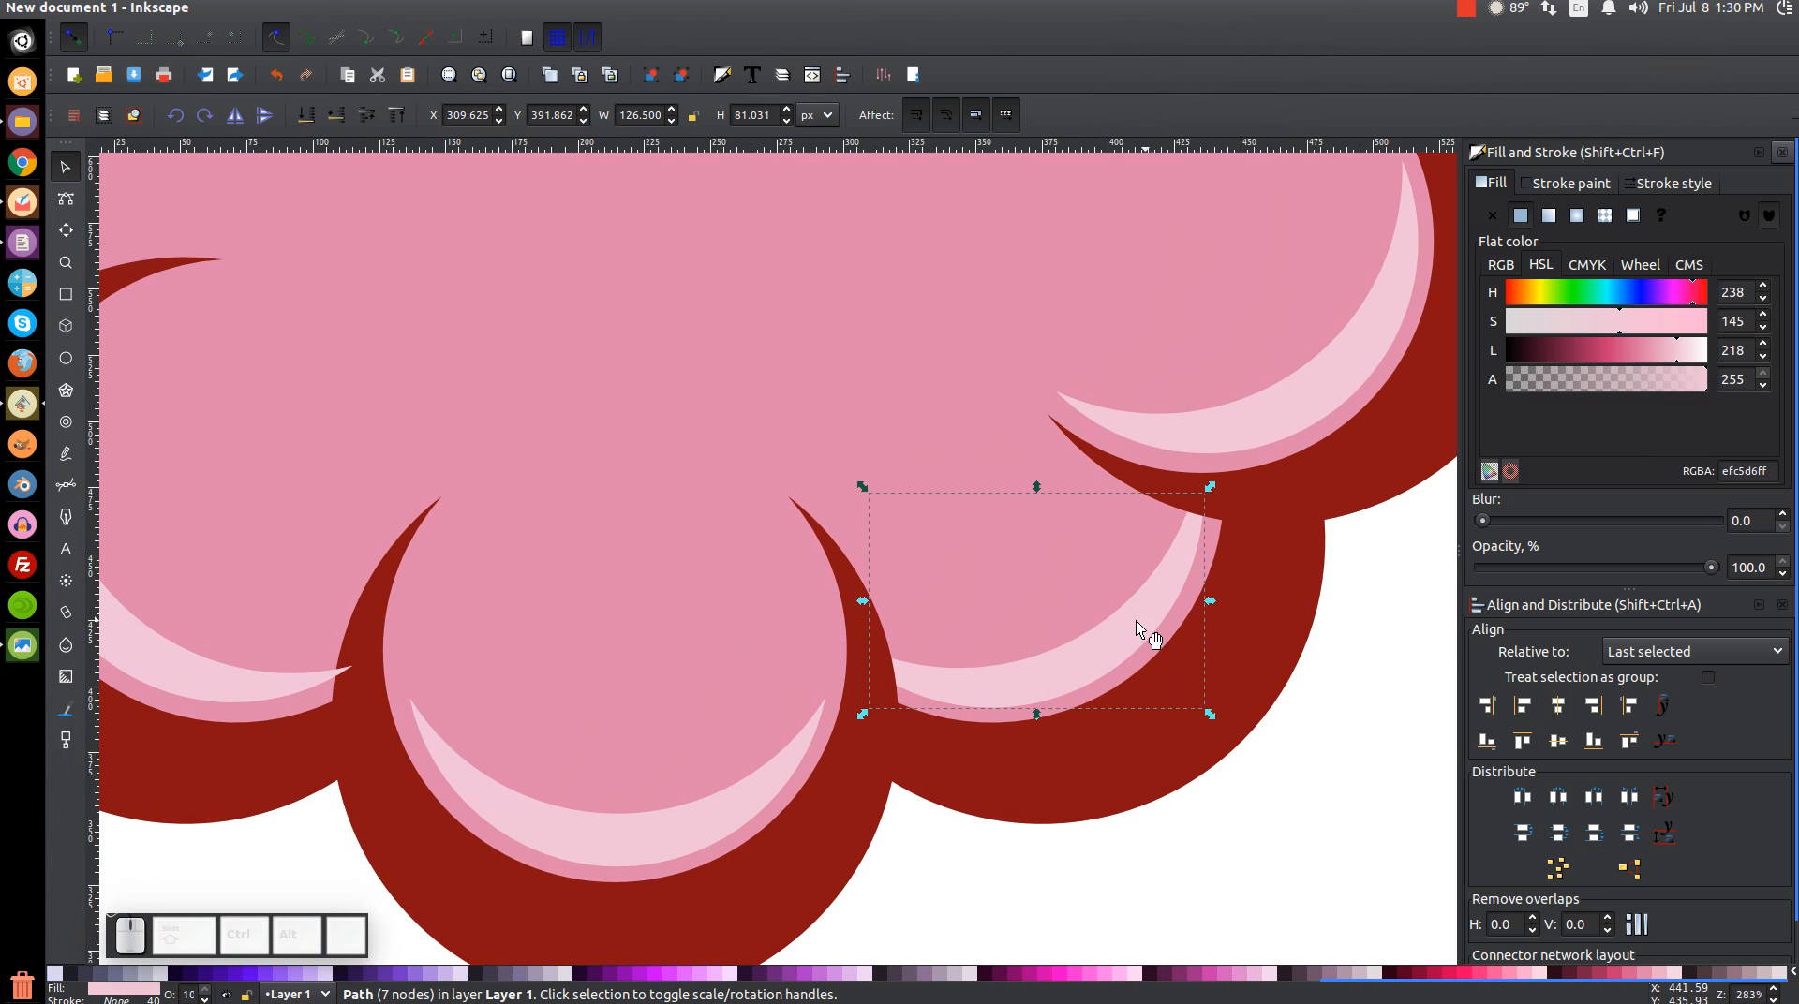
left_click_drag(556, 662, 1047, 718)
mouse_move(747, 459)
left_mouse_down()
mouse_move(542, 587)
mouse_move(588, 581)
mouse_move(672, 498)
left_mouse_up()
mouse_move(824, 522)
left_mouse_down()
mouse_move(551, 538)
mouse_move(974, 570)
mouse_move(630, 474)
mouse_move(952, 497)
mouse_move(717, 610)
mouse_move(834, 525)
left_mouse_up()
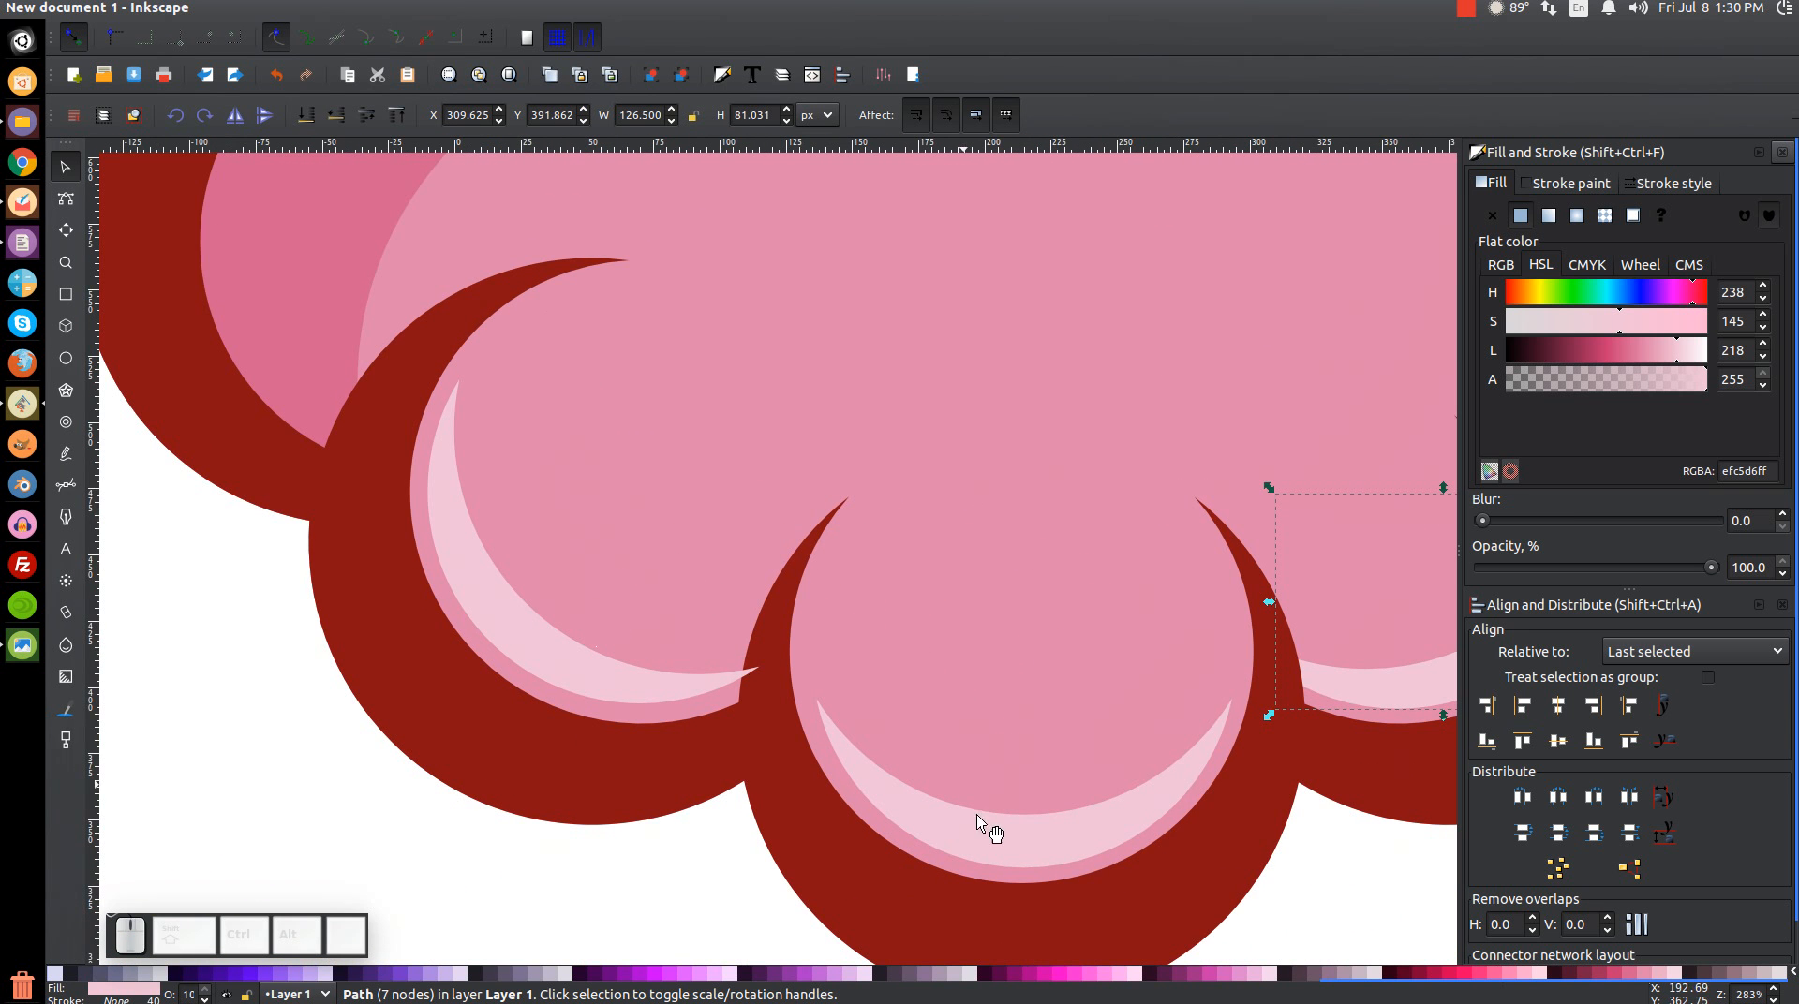
left_click_drag(912, 542, 981, 545)
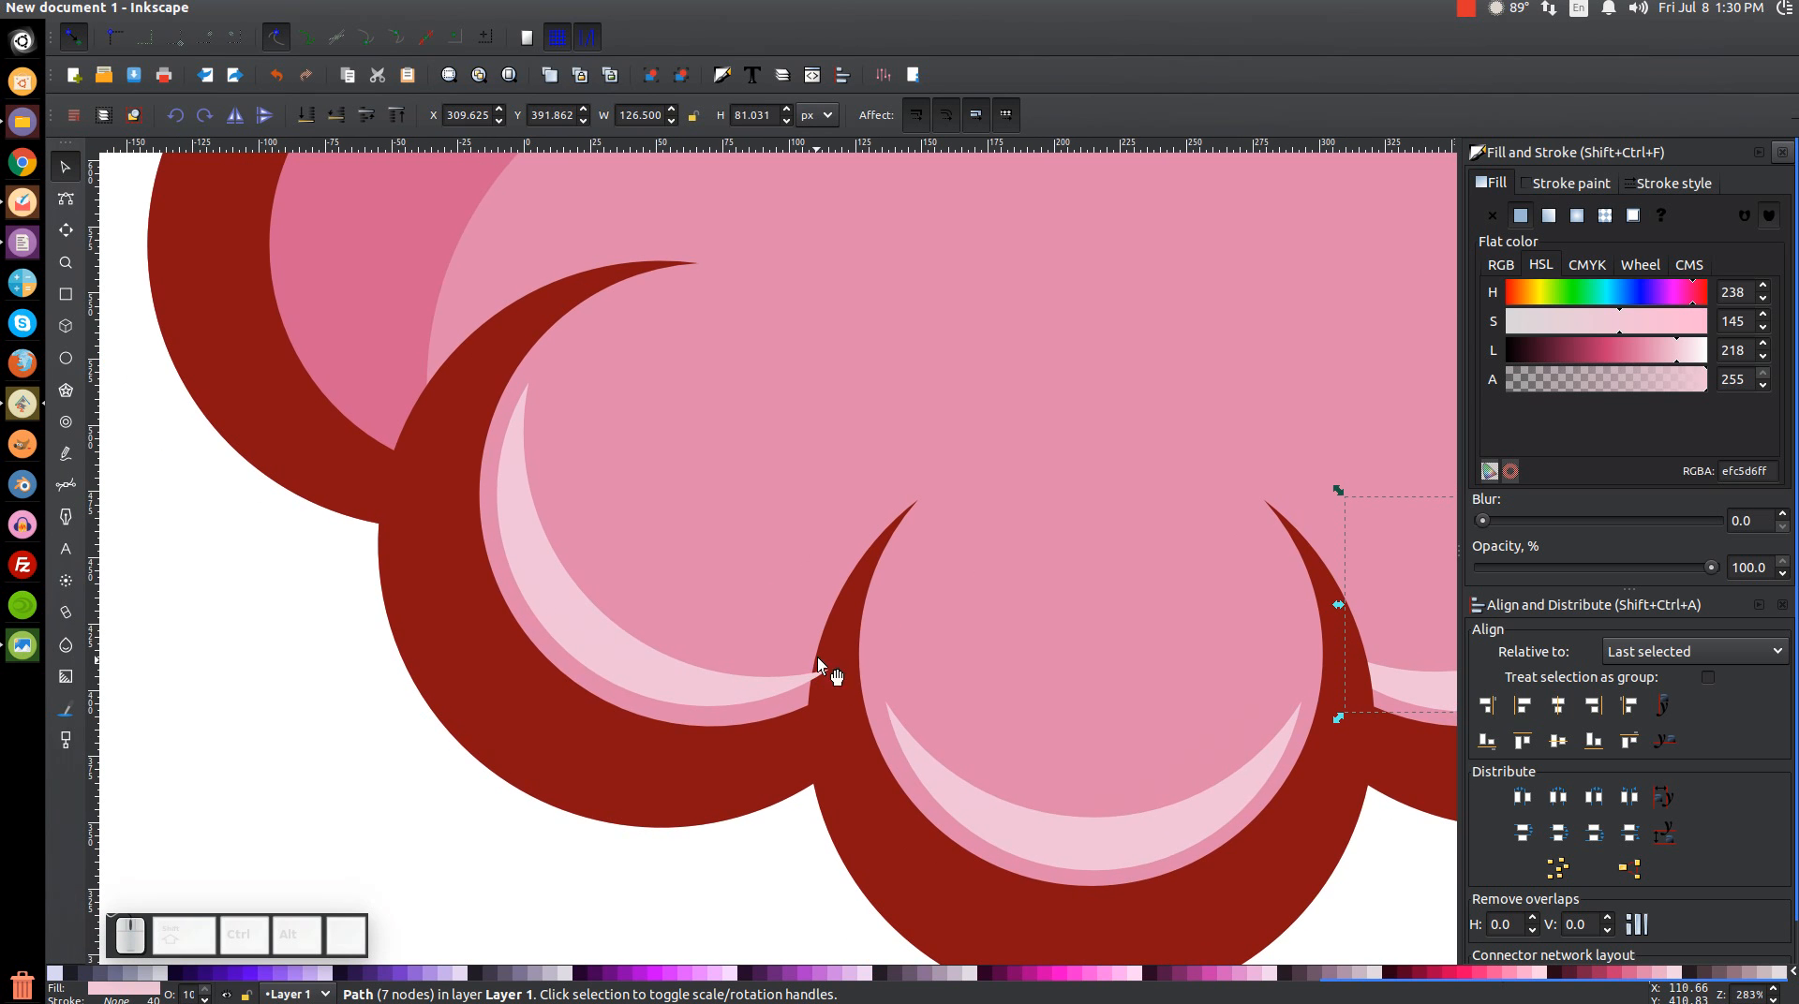
left_click(547, 568)
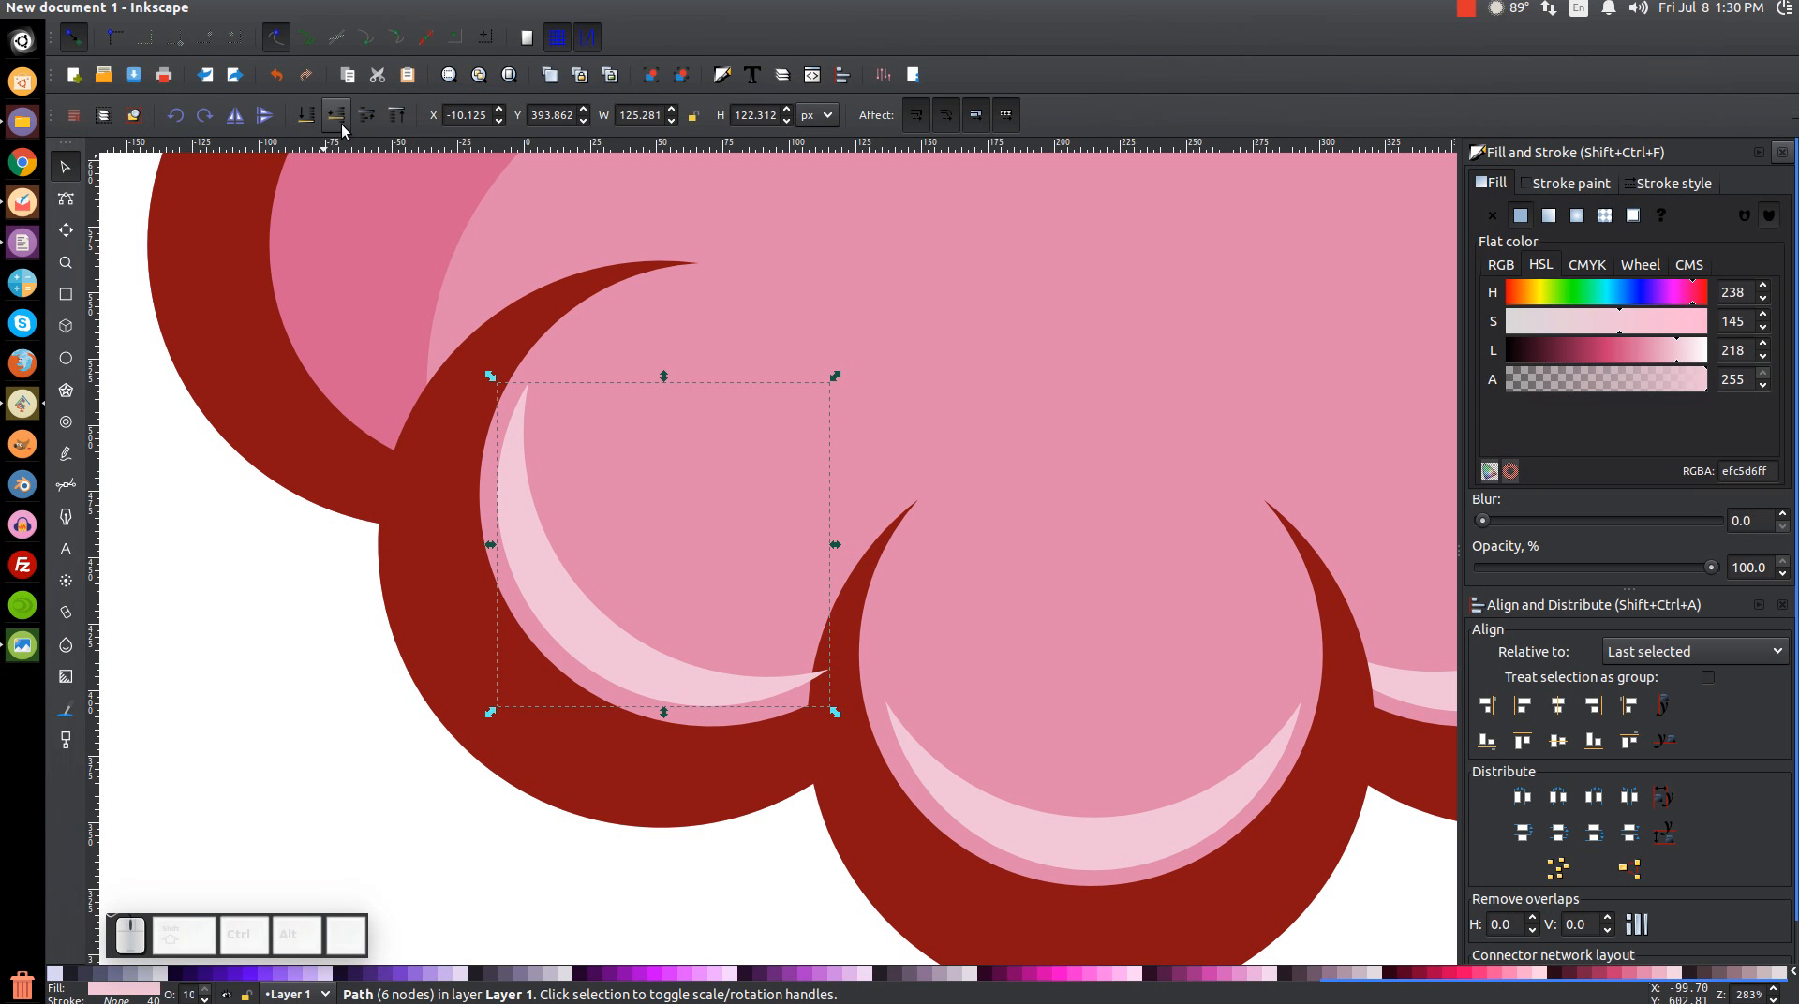
left_click_drag(1038, 485, 590, 692)
Compare the whole drawing at 100% zoom, with nothing selected, against the reference picture thumbnail.png in Image Viewer
key("1")
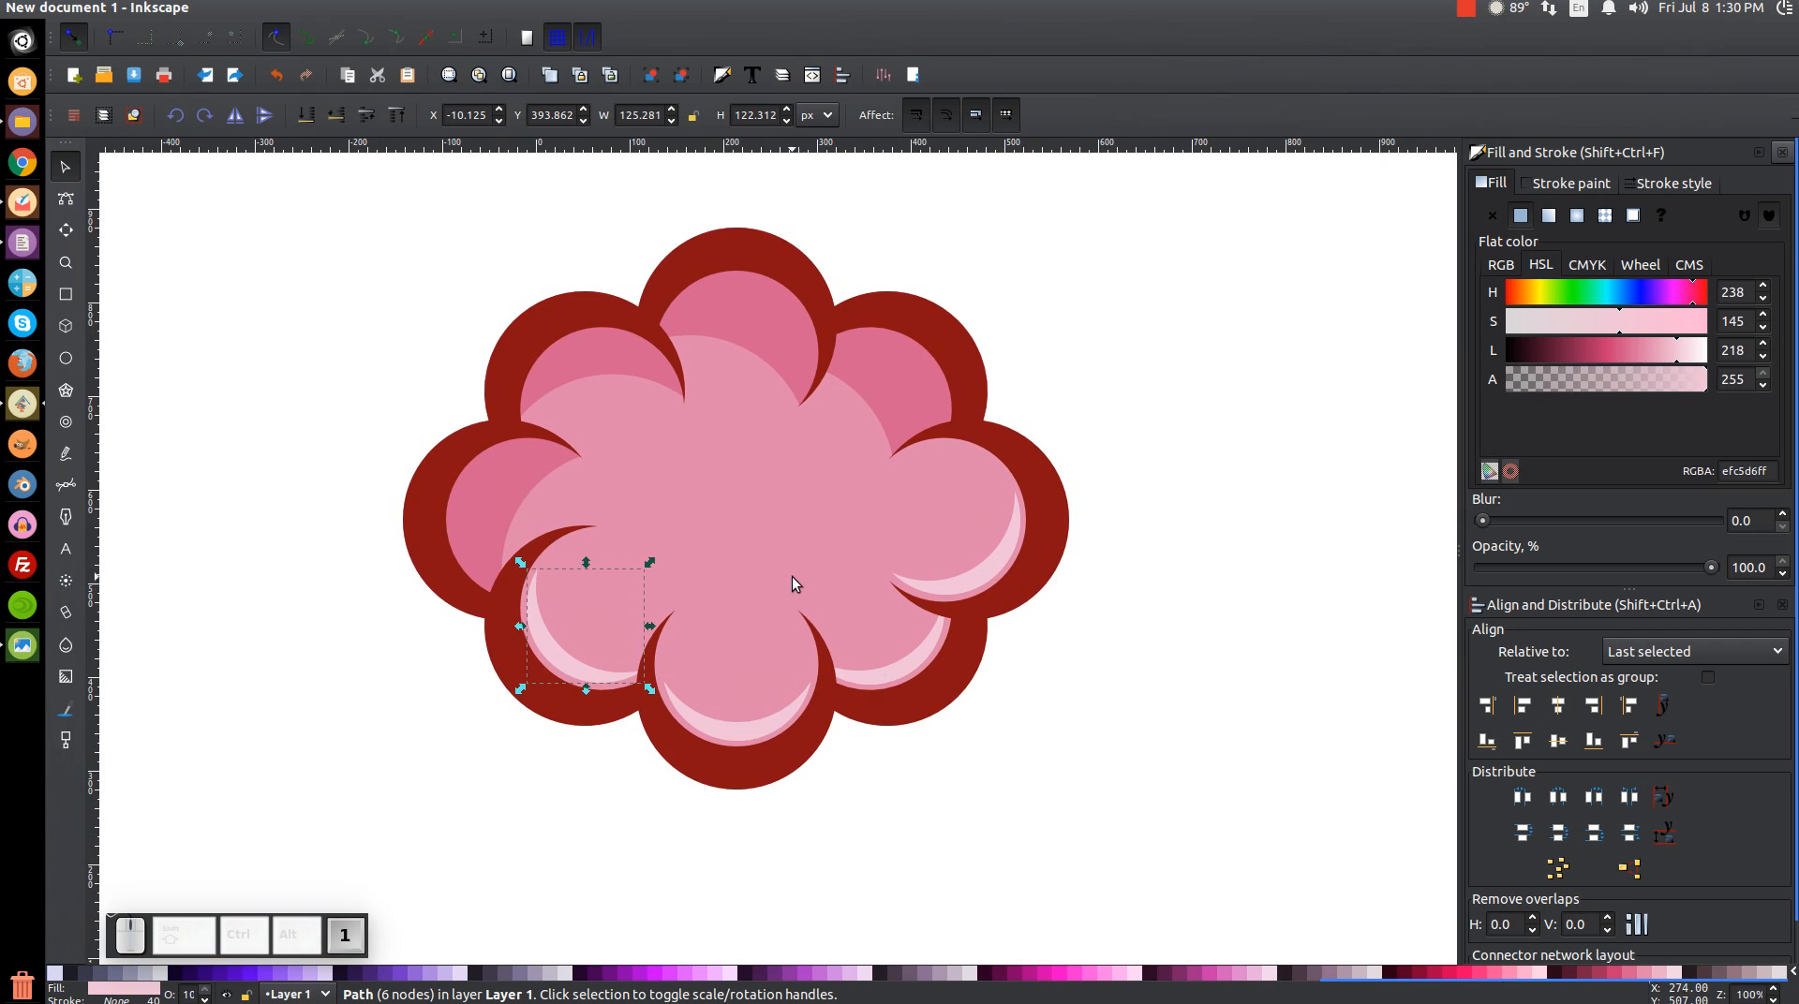
left_click_drag(800, 580, 828, 592)
left_click_drag(1009, 728, 1030, 667)
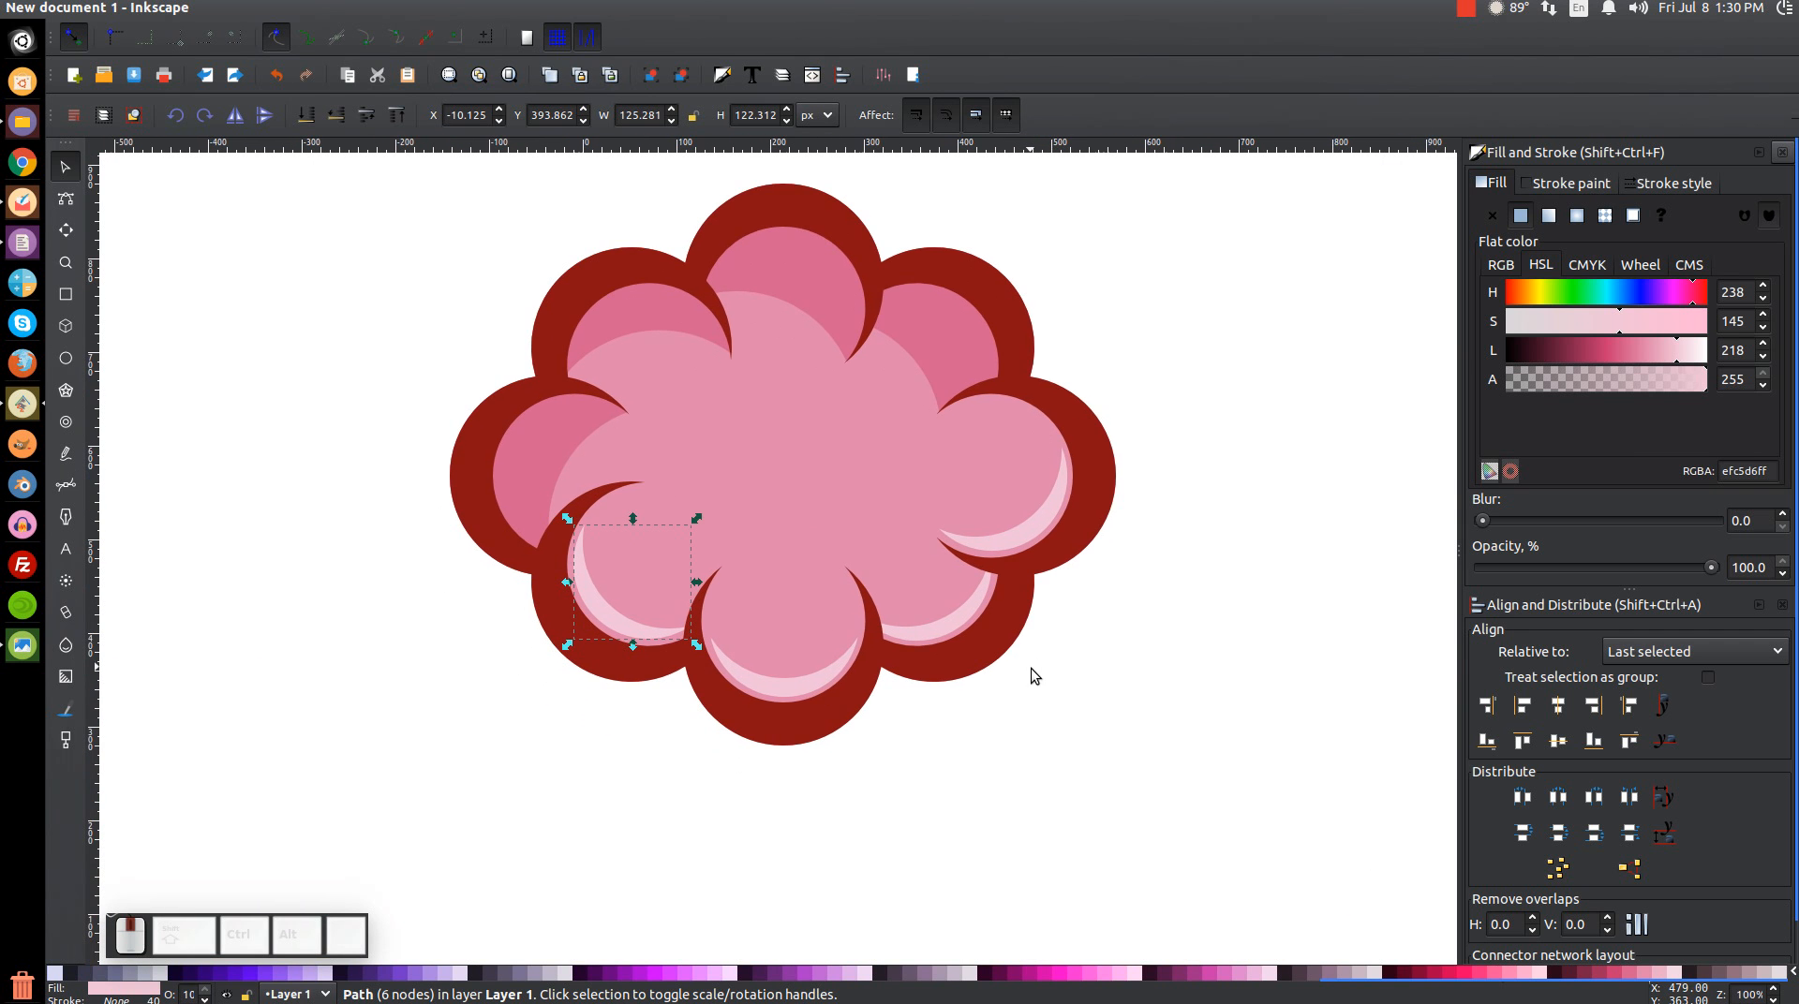
left_click(1227, 333)
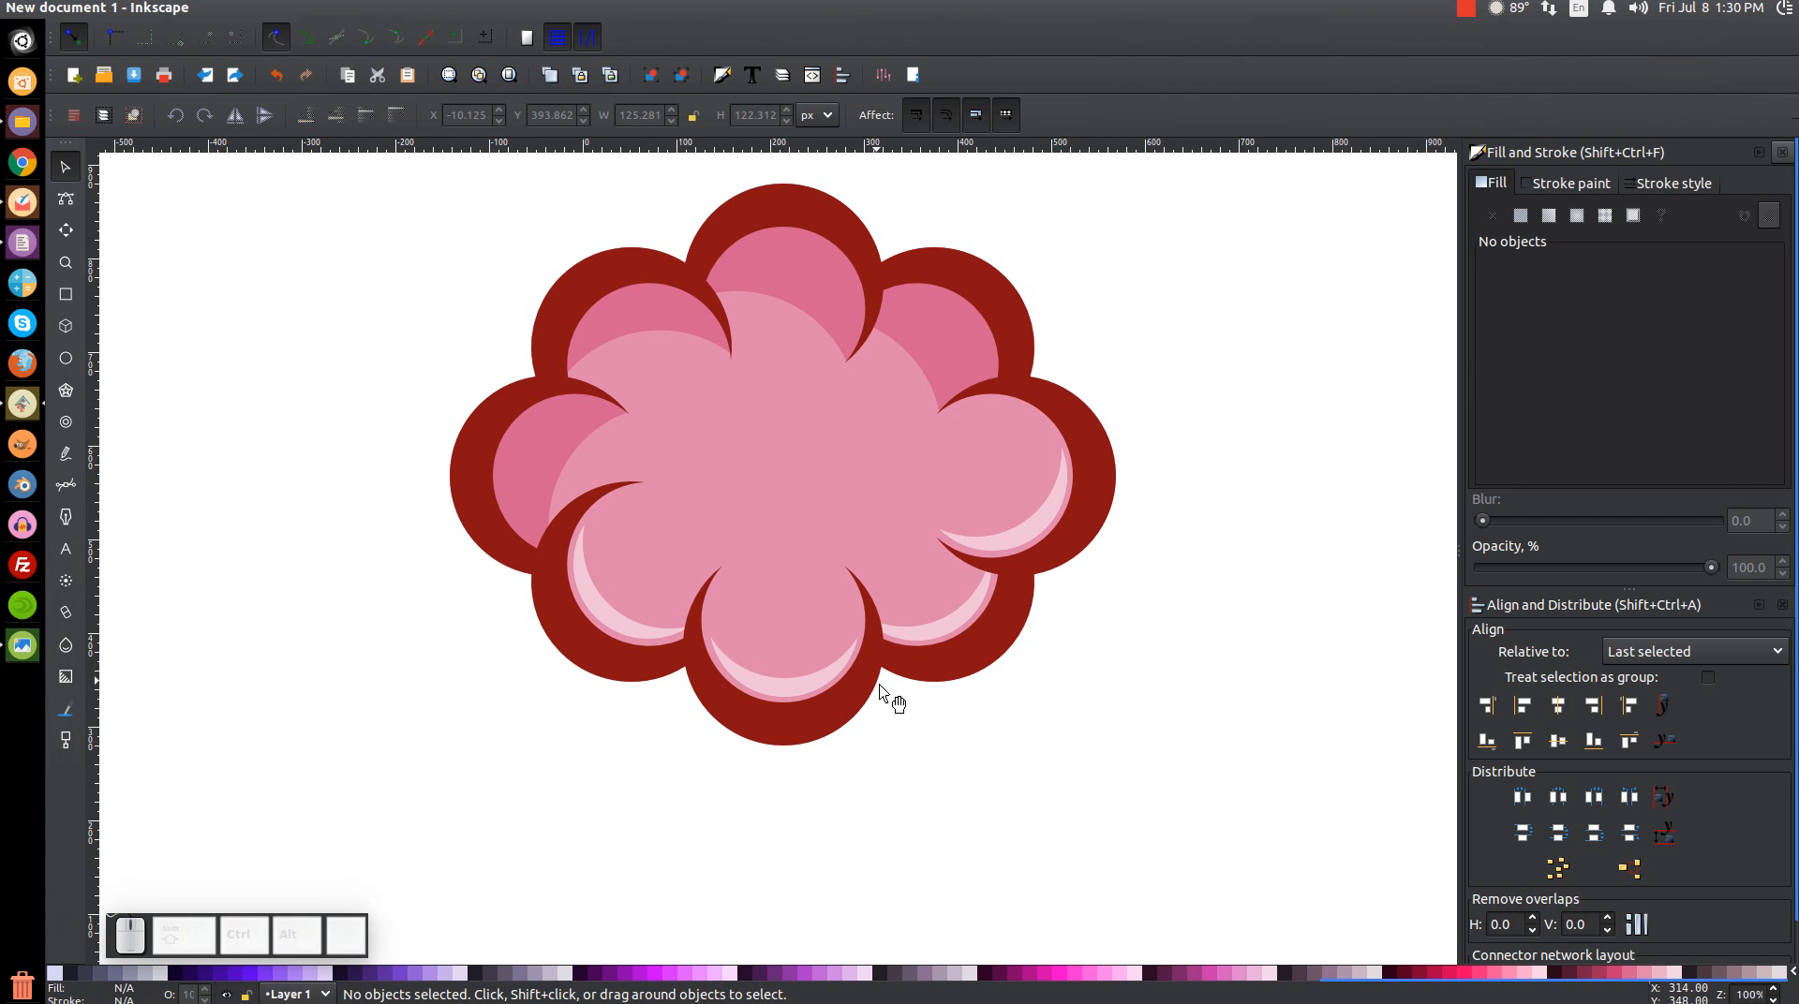
left_click(15, 654)
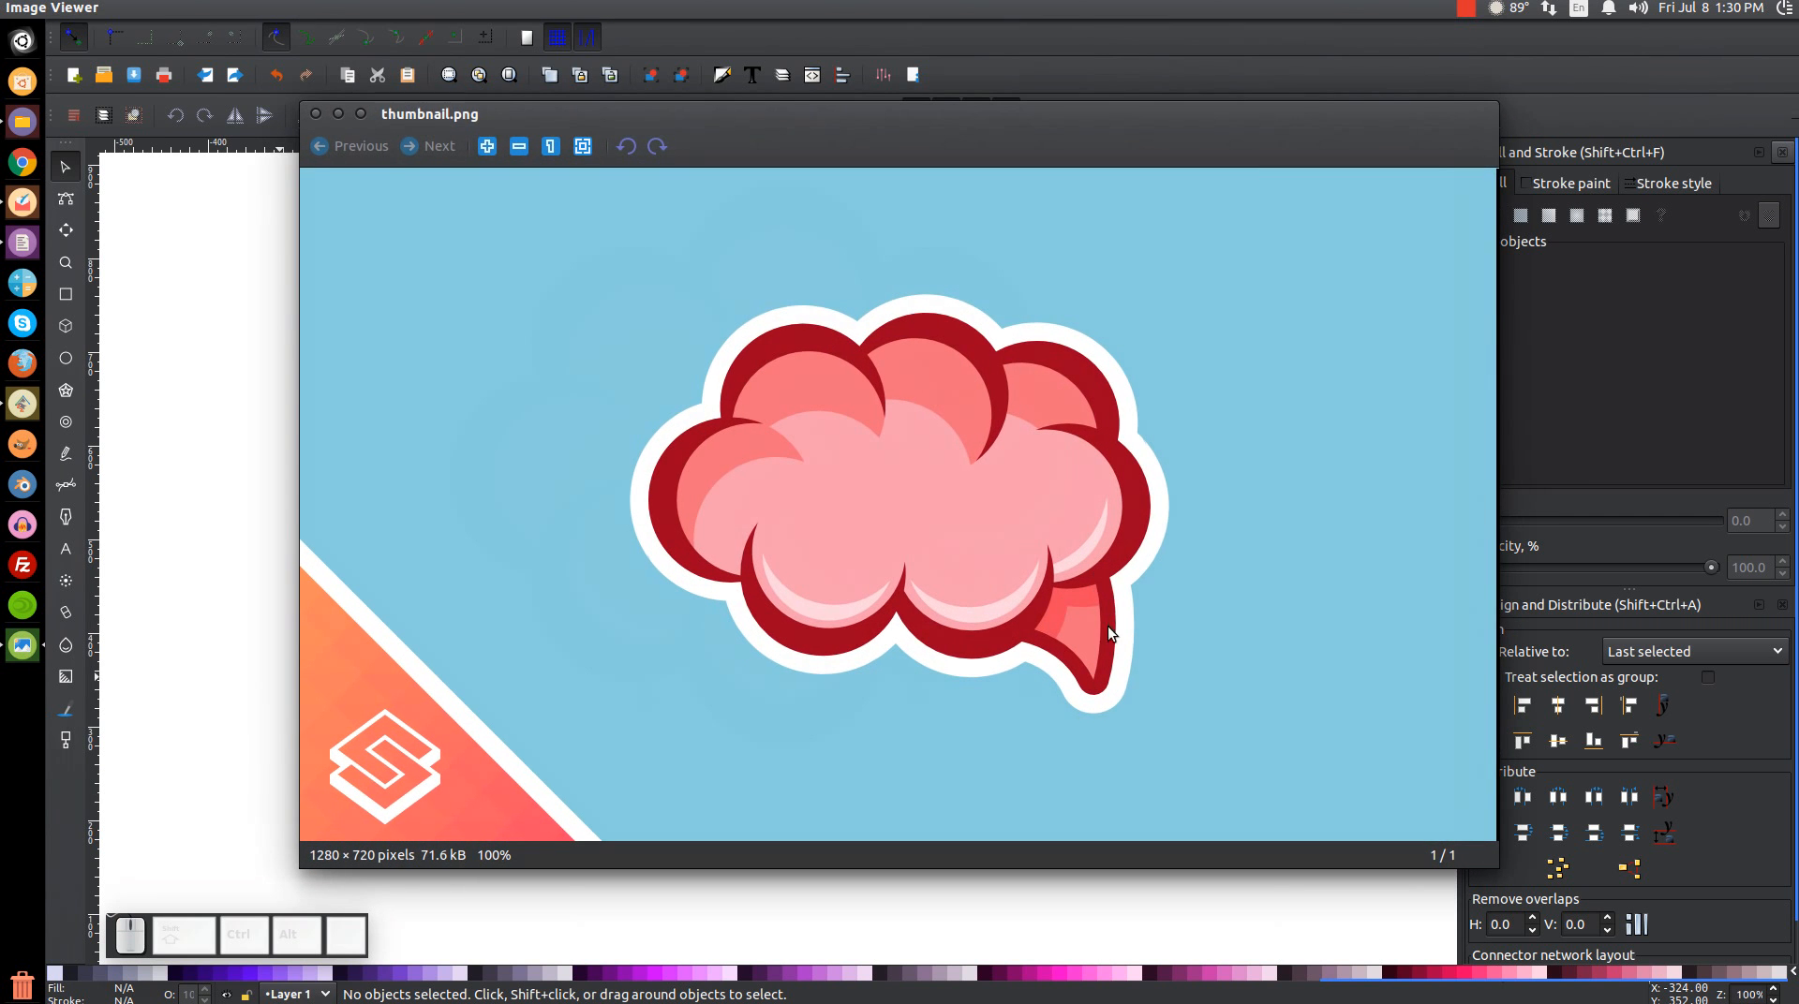
left_click(339, 115)
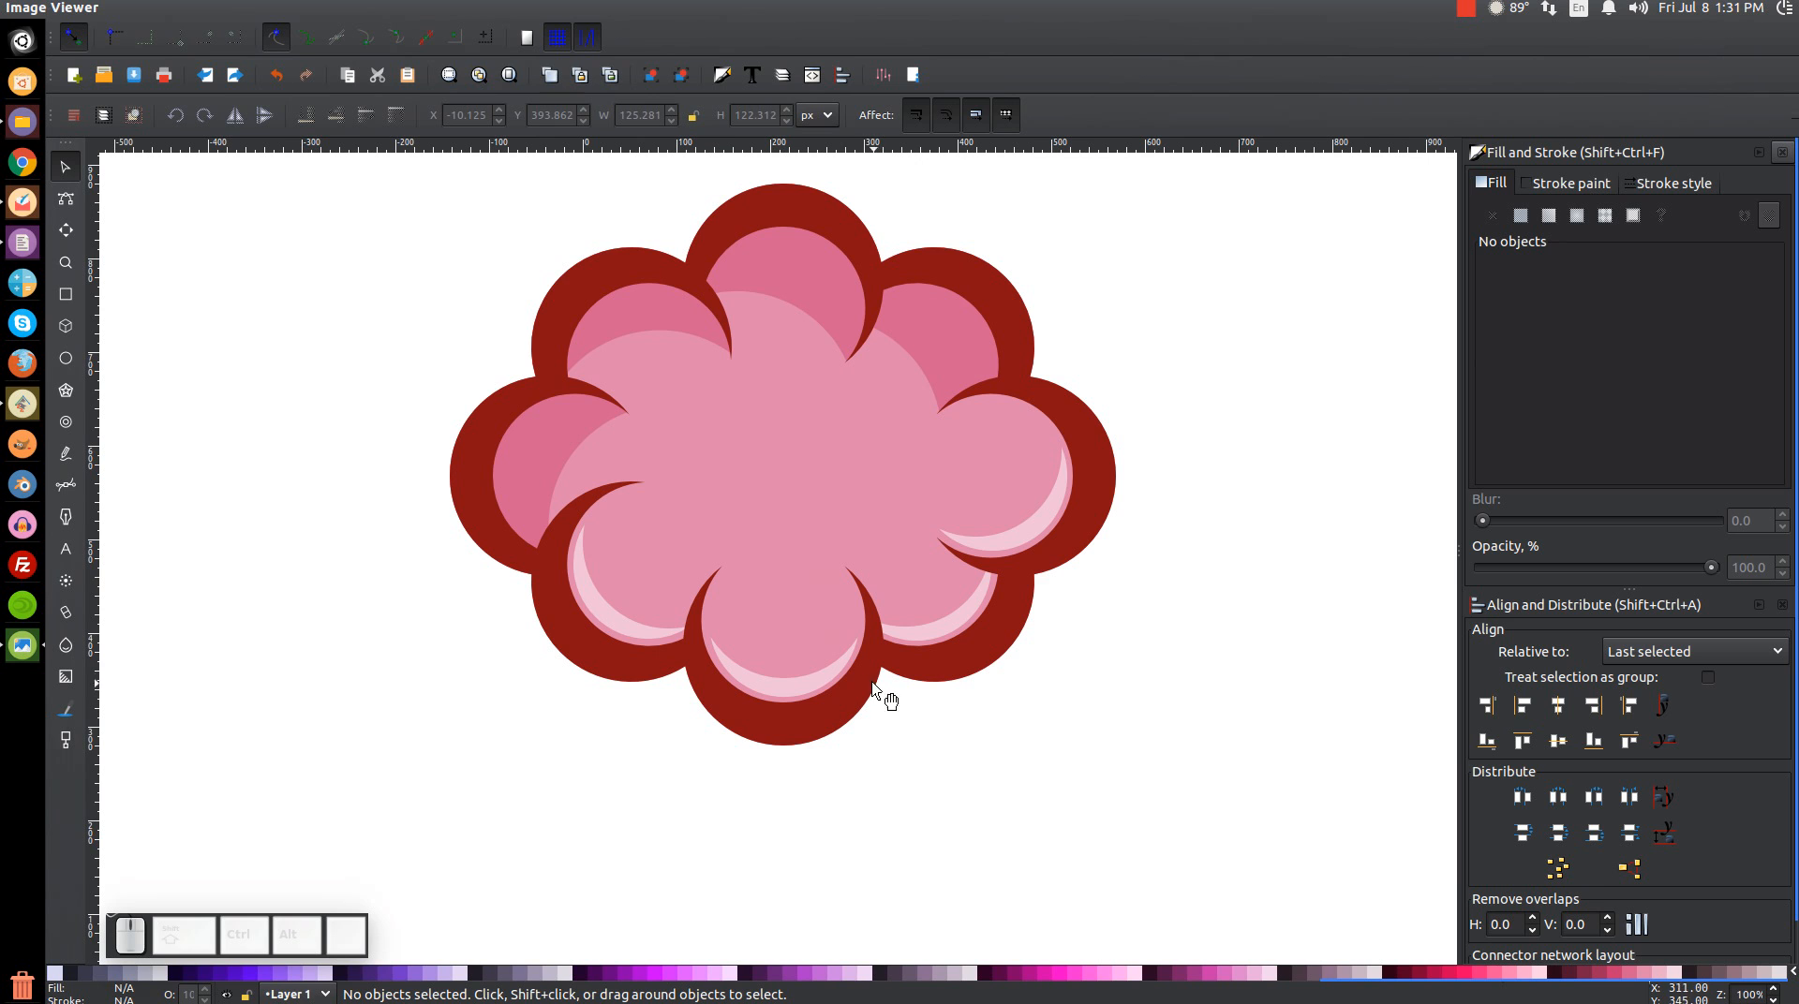
Draw a closed four-sided path about 182 by 175 px for the brain stem, from the bottom lobe's lower edge out below the lower-right lobe
left_click(931, 772)
key("b")
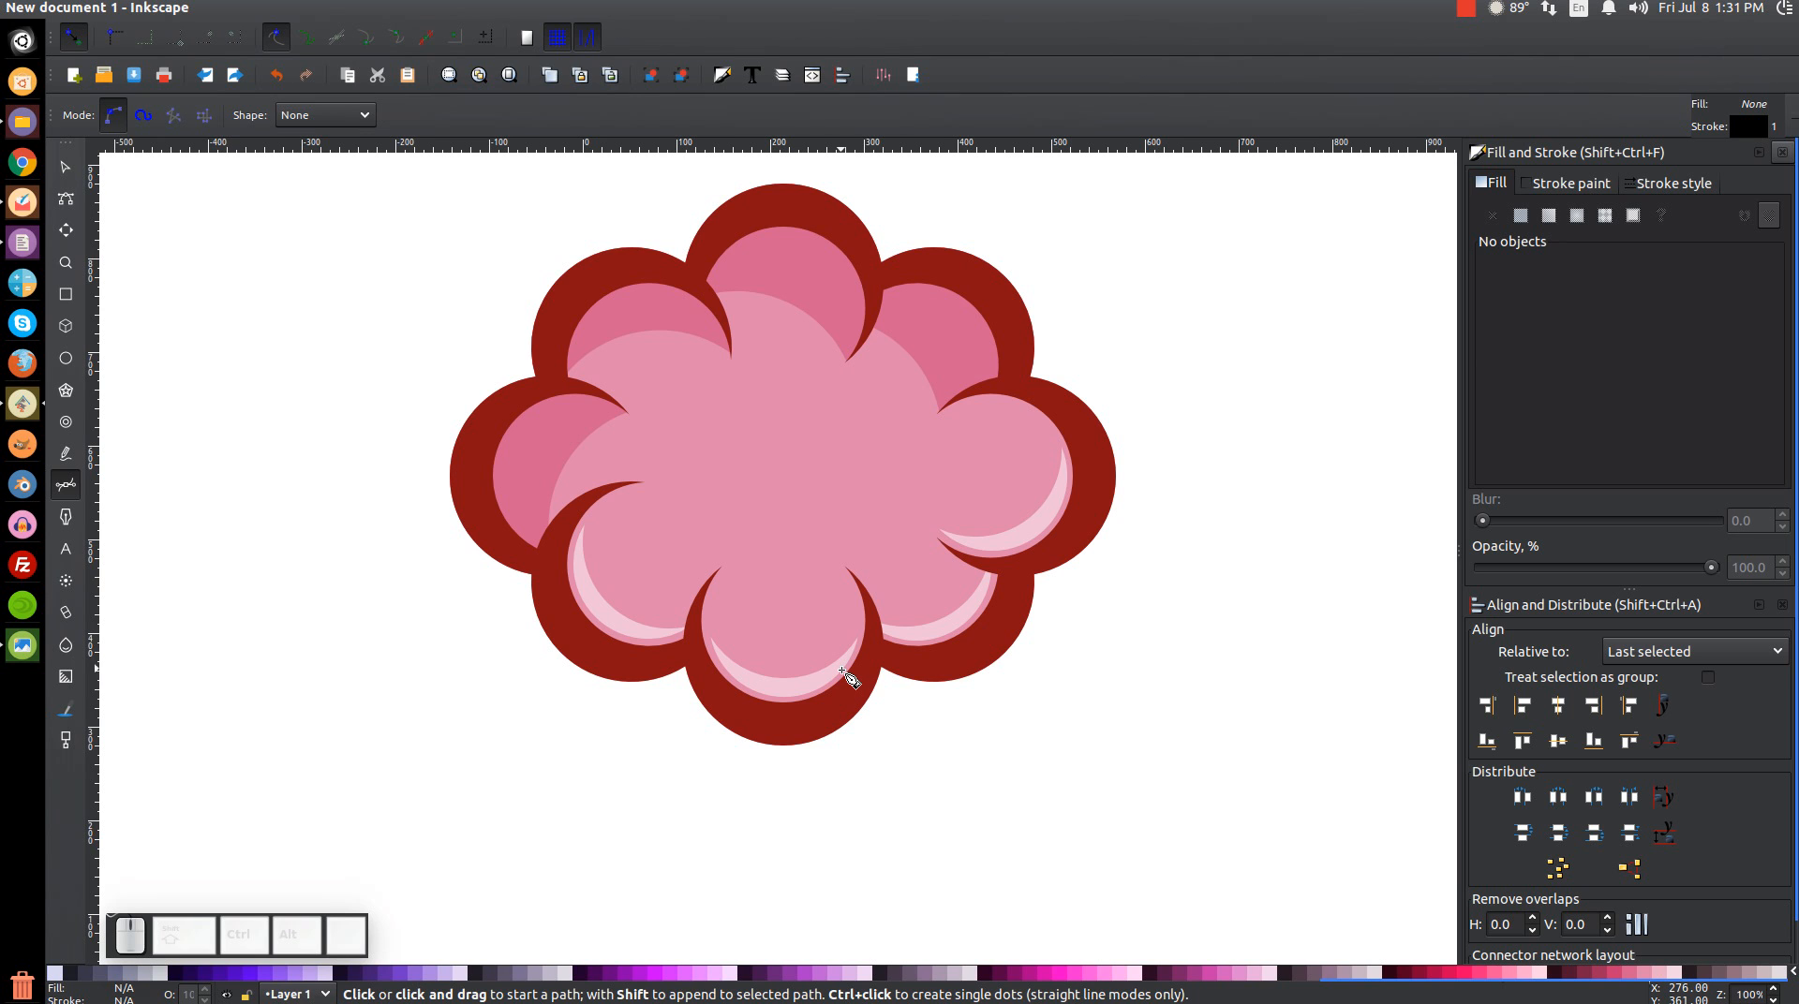
left_click(842, 671)
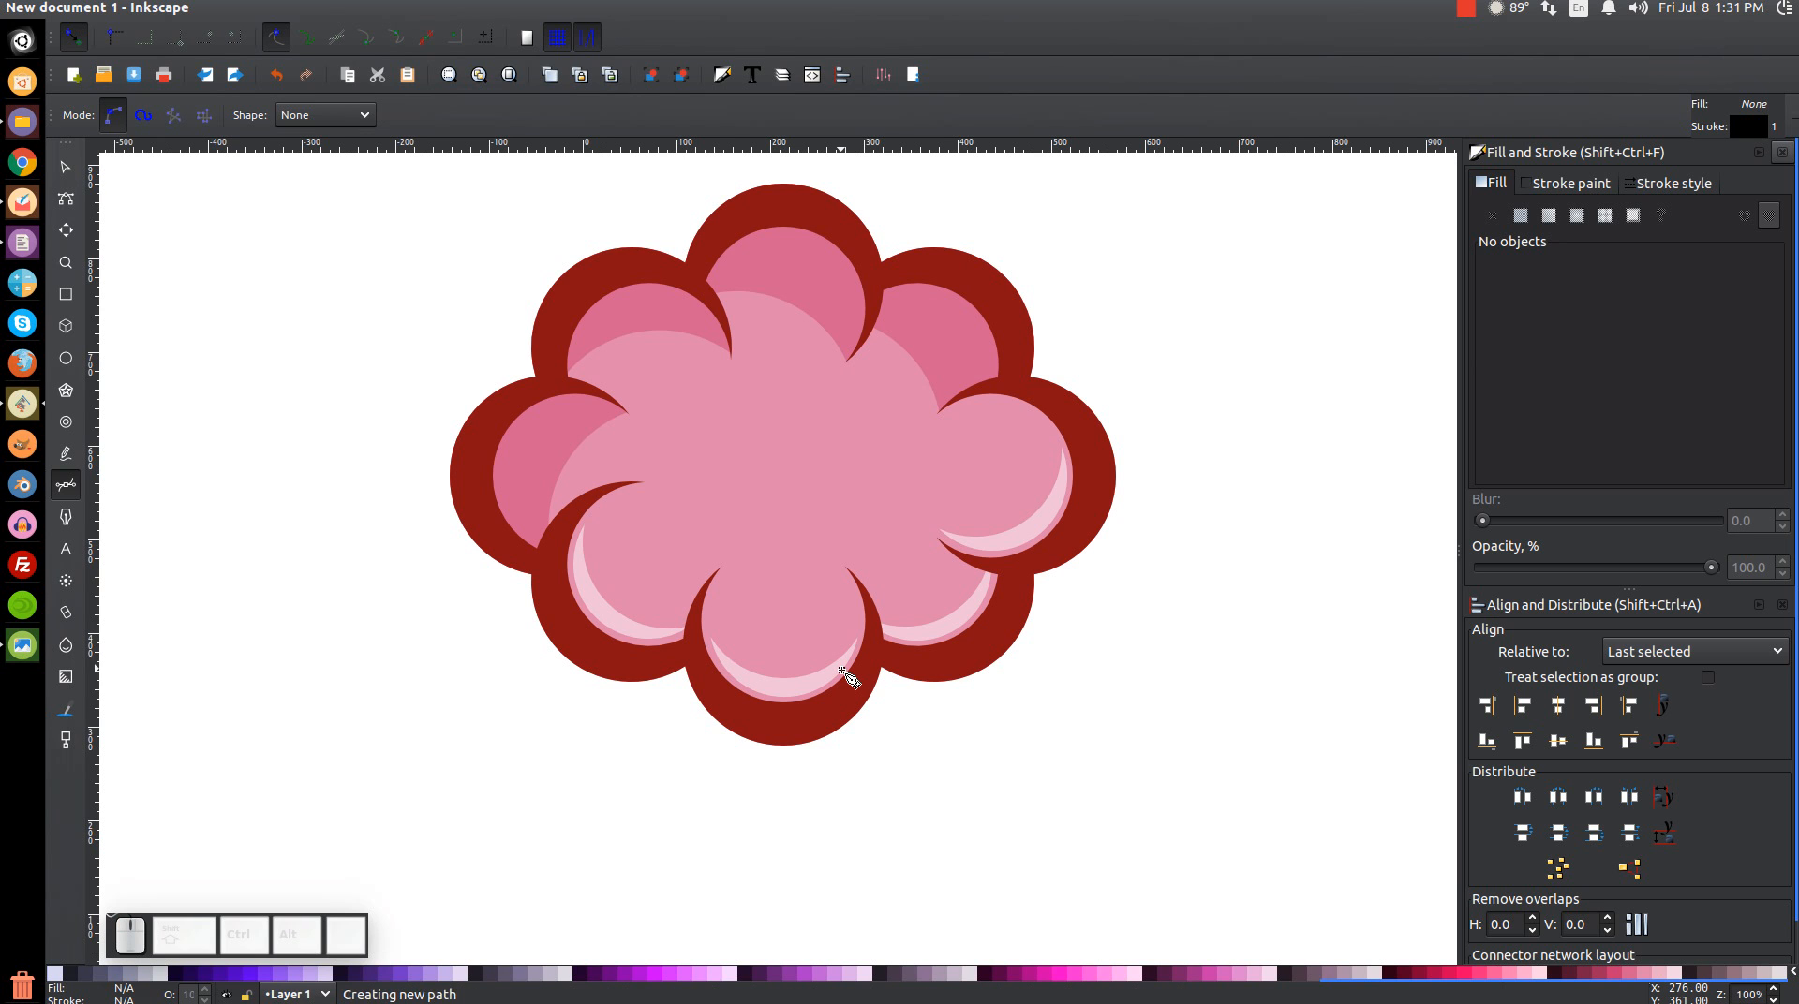
left_click(1013, 781)
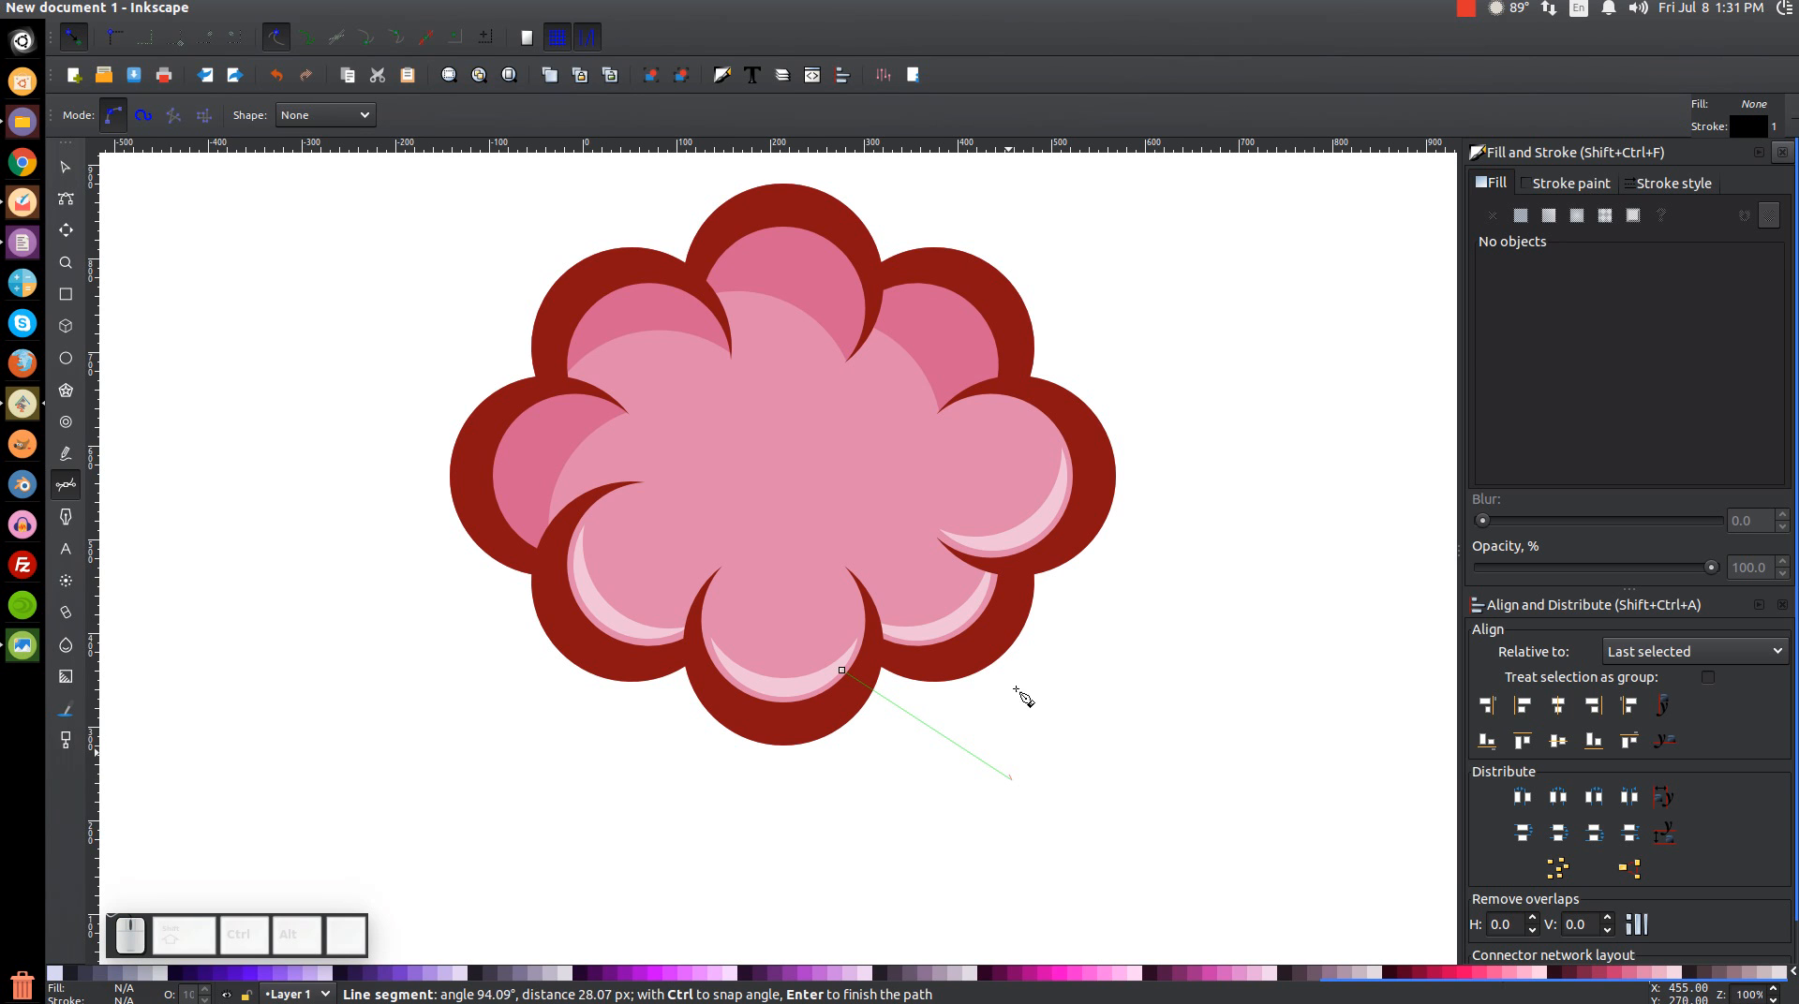
left_click(1008, 619)
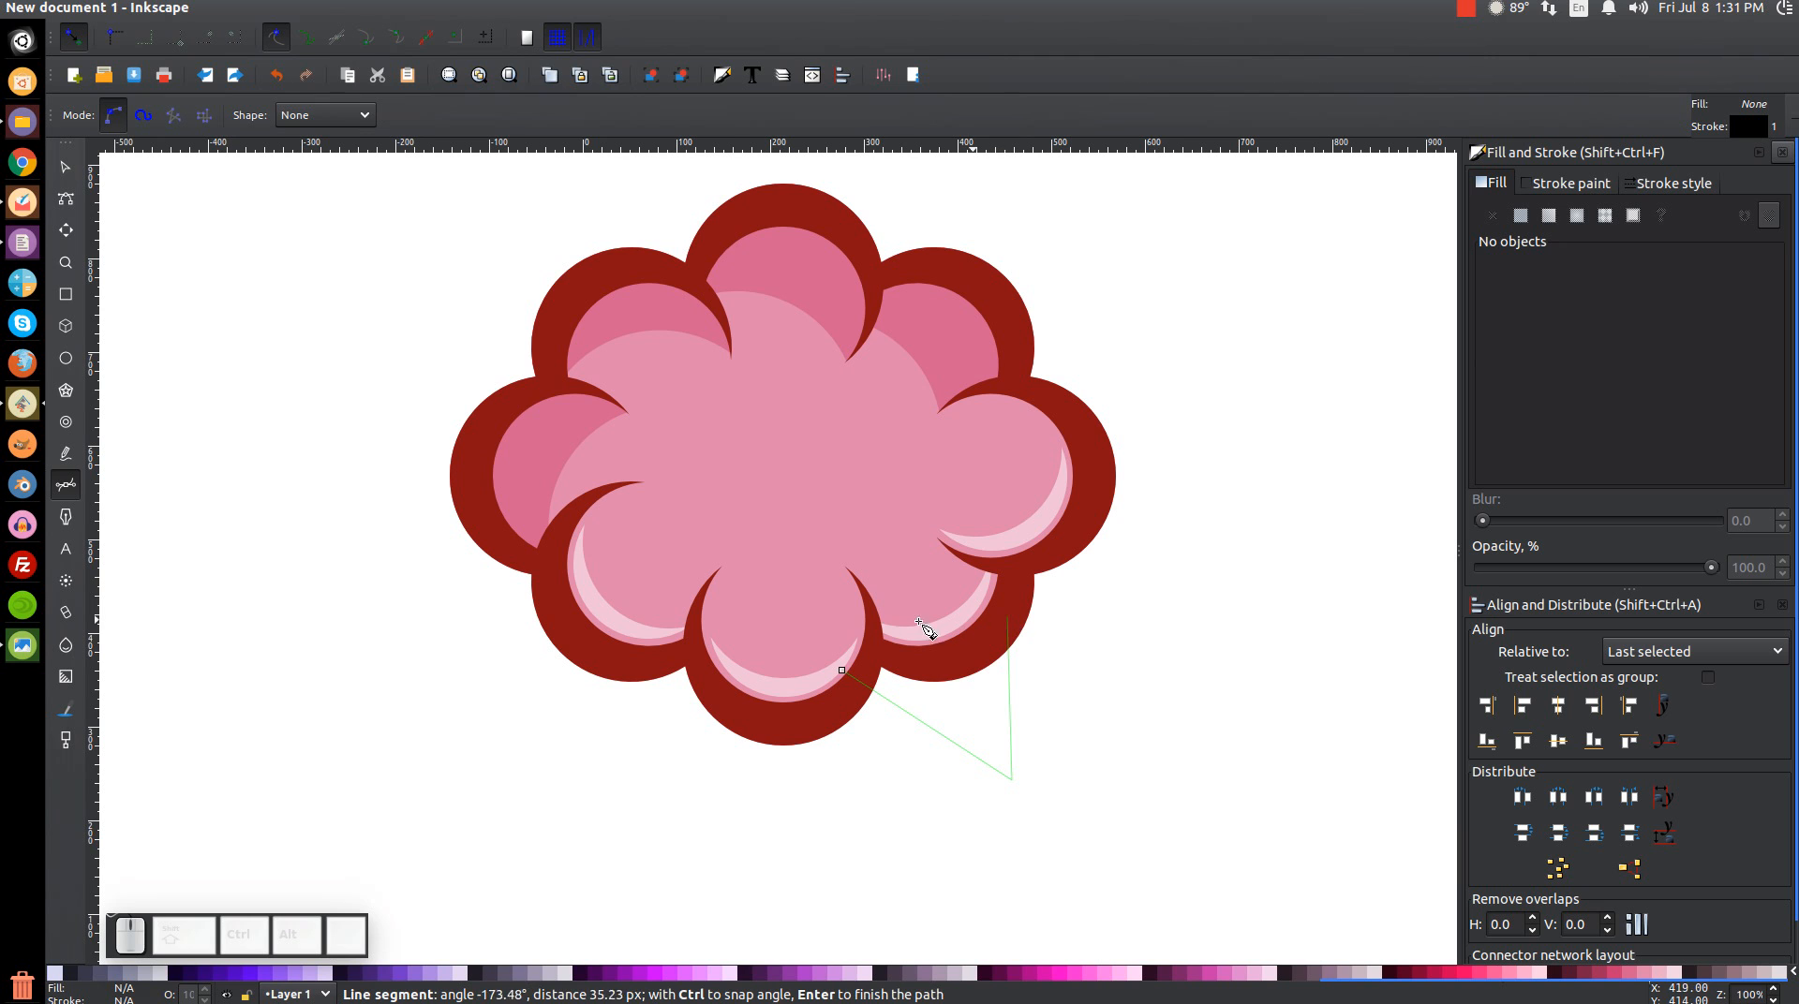
left_click(863, 617)
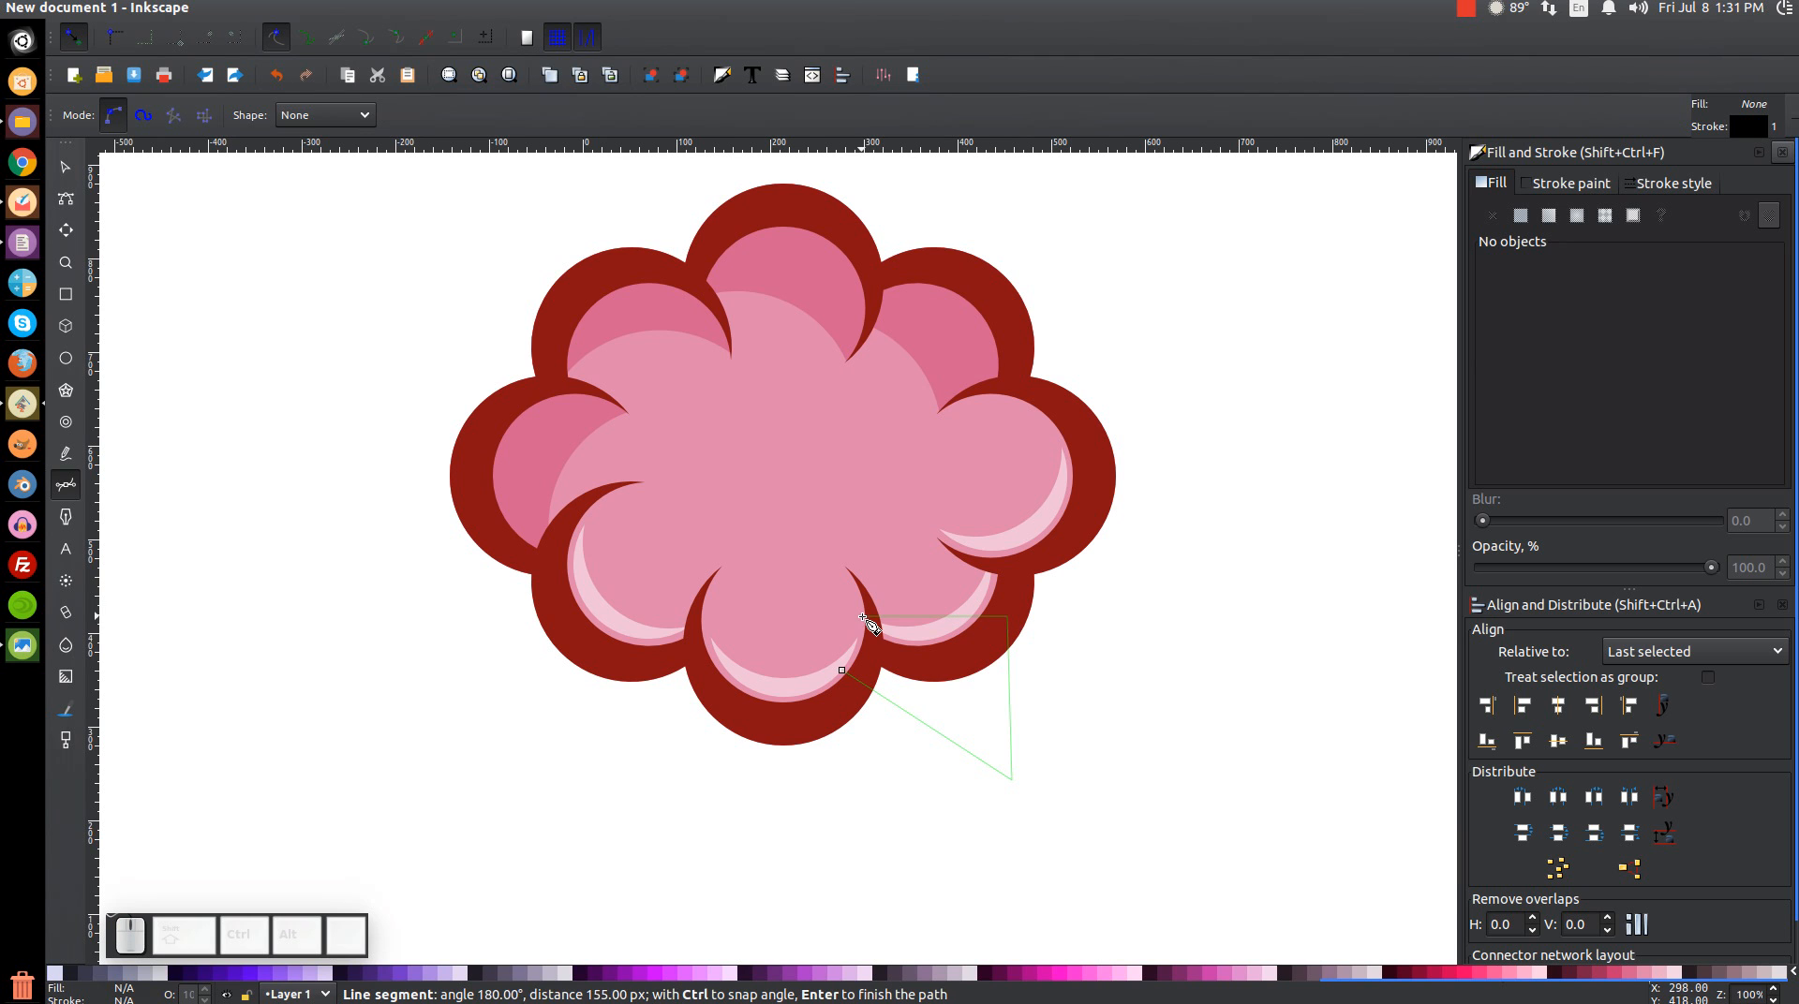
left_click(842, 671)
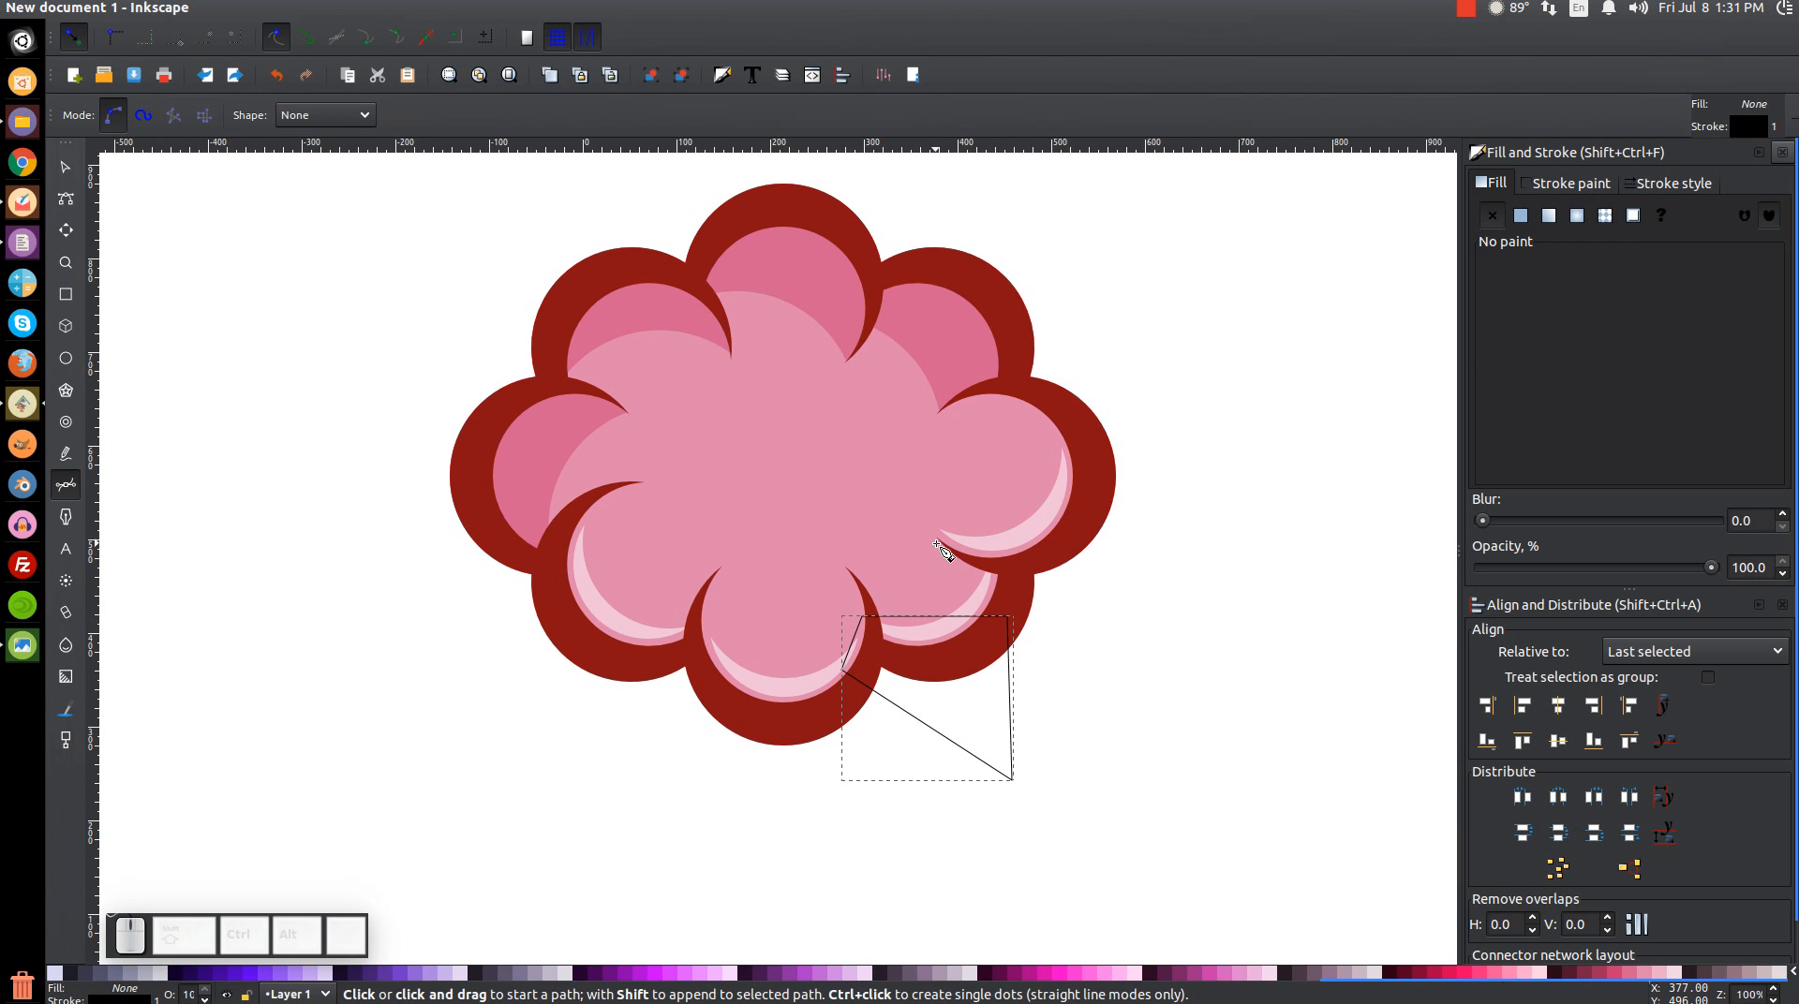
Fill the stem shape with the top lobe's darker pink d46290, without a stroke, and send it to the bottom of the stacking order
key("d")
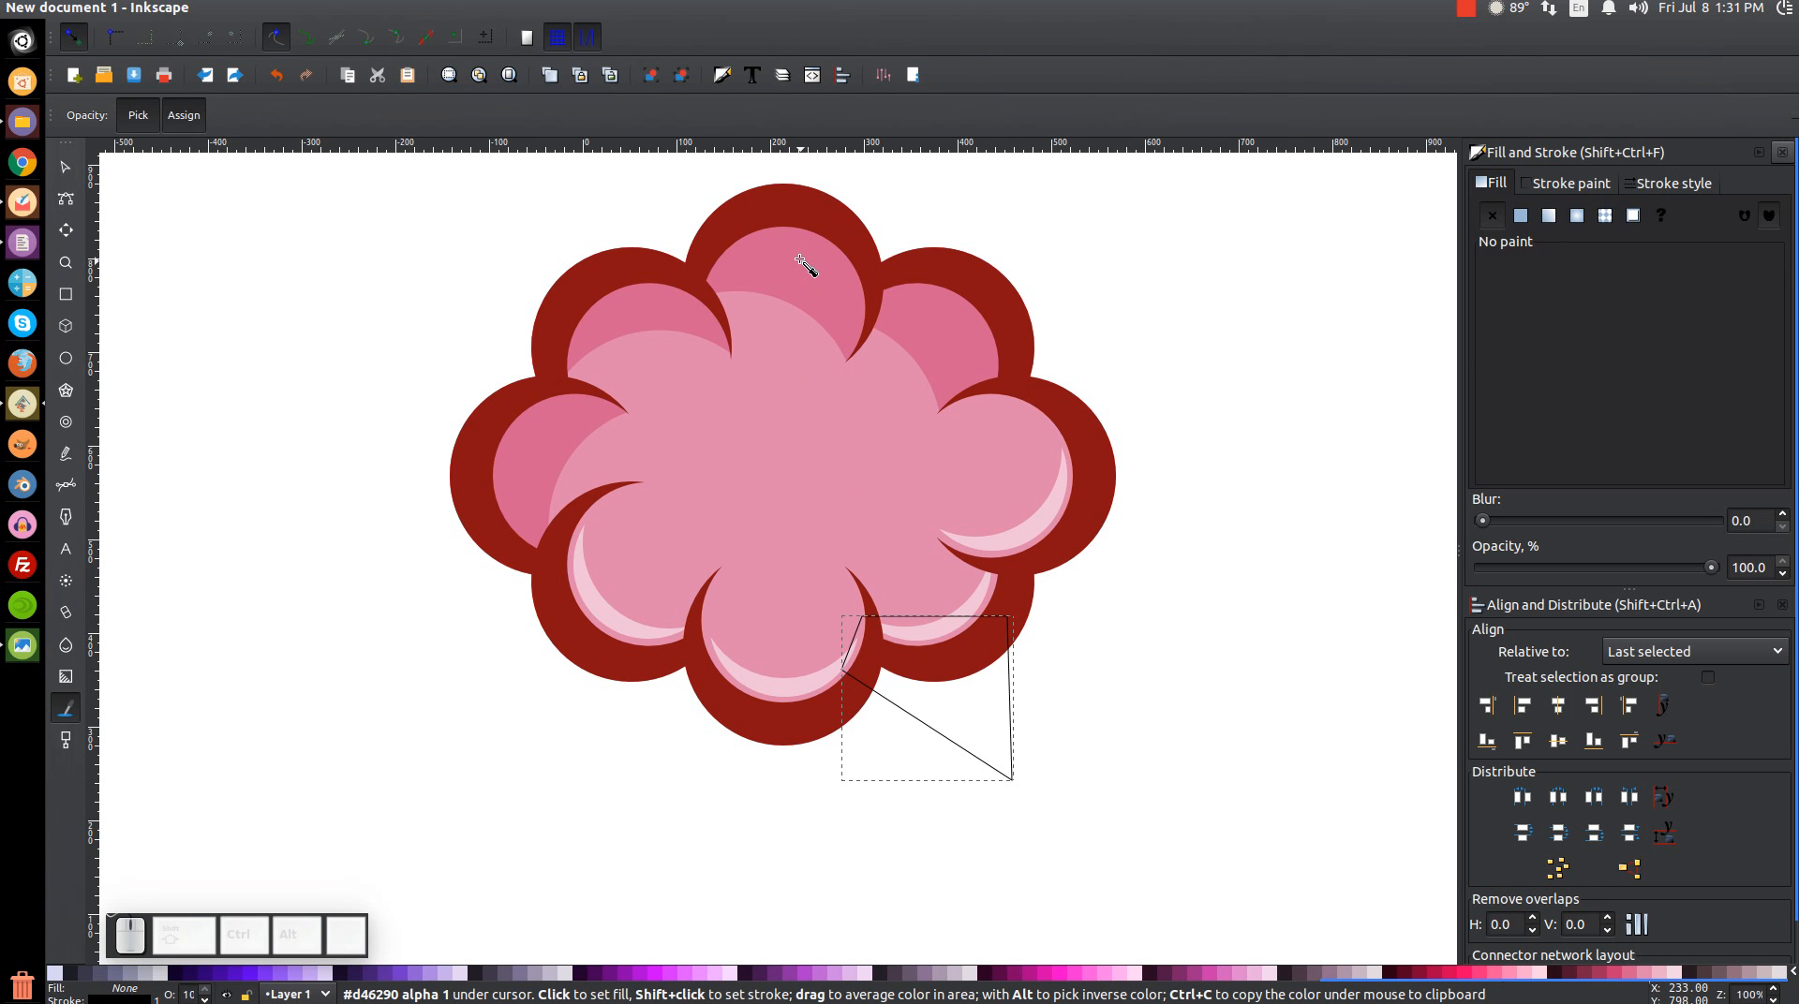
left_click_drag(803, 265, 803, 265)
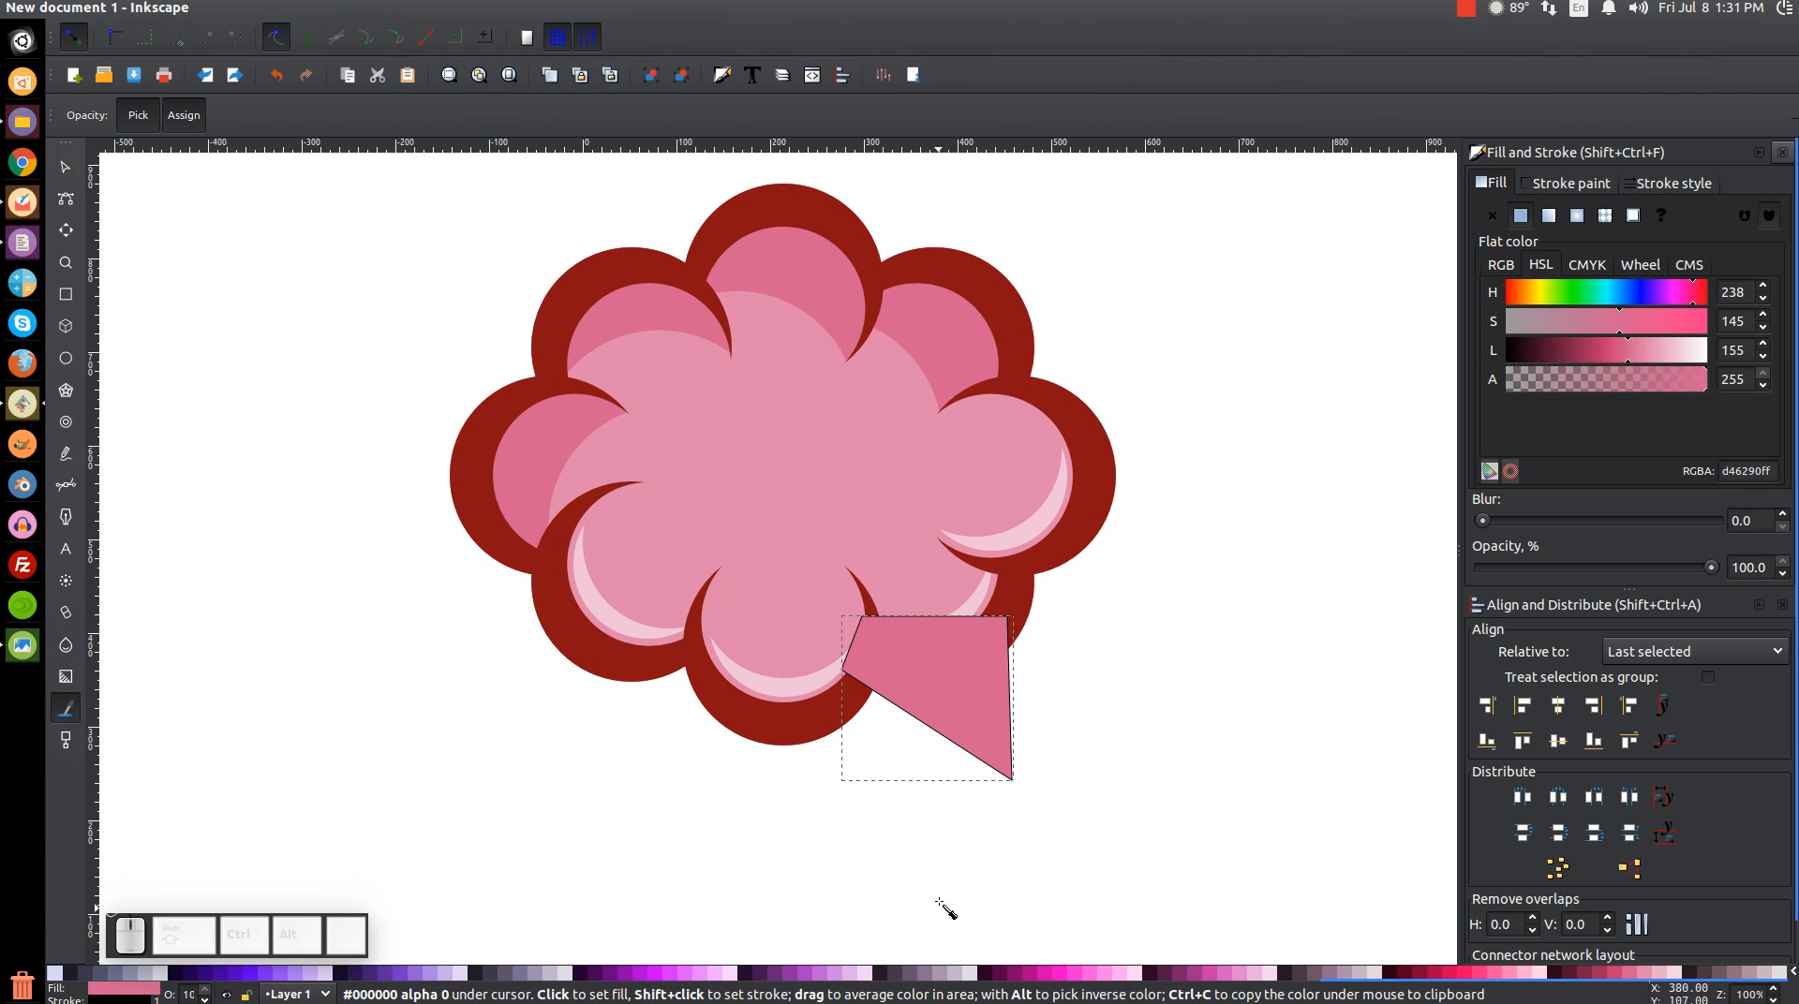
left_click_drag(1327, 986, 54, 977)
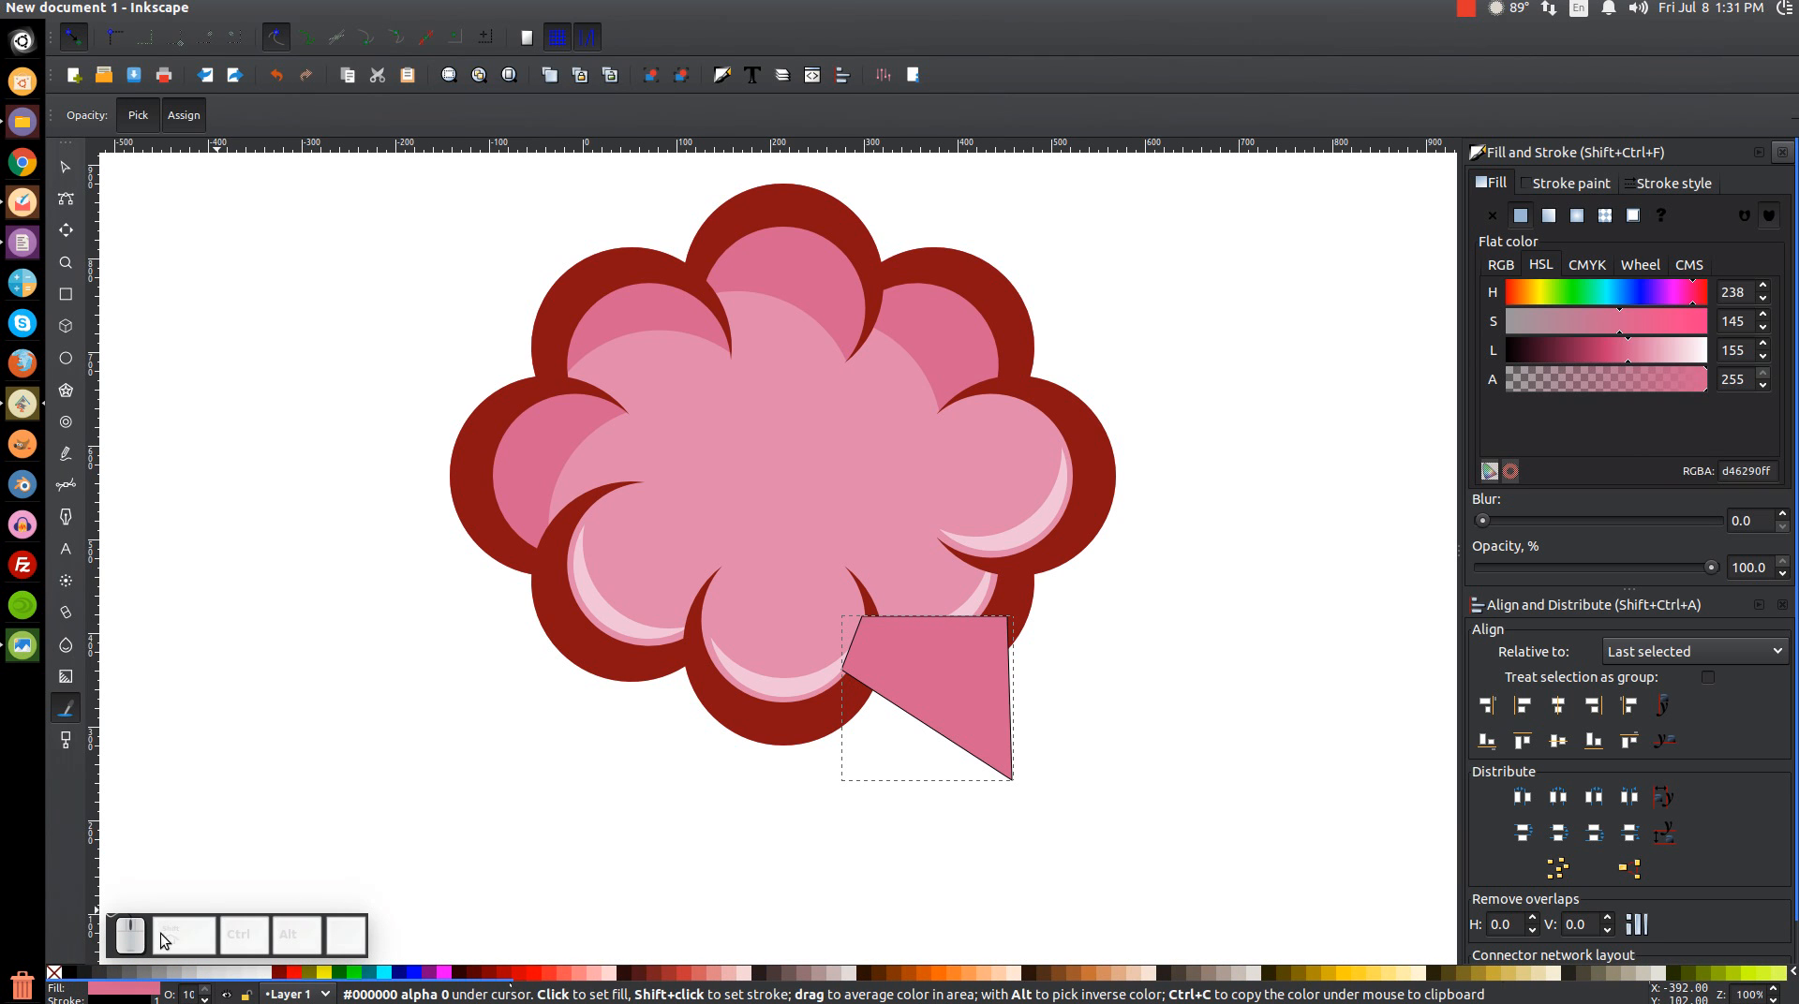
left_click(55, 973, "shift")
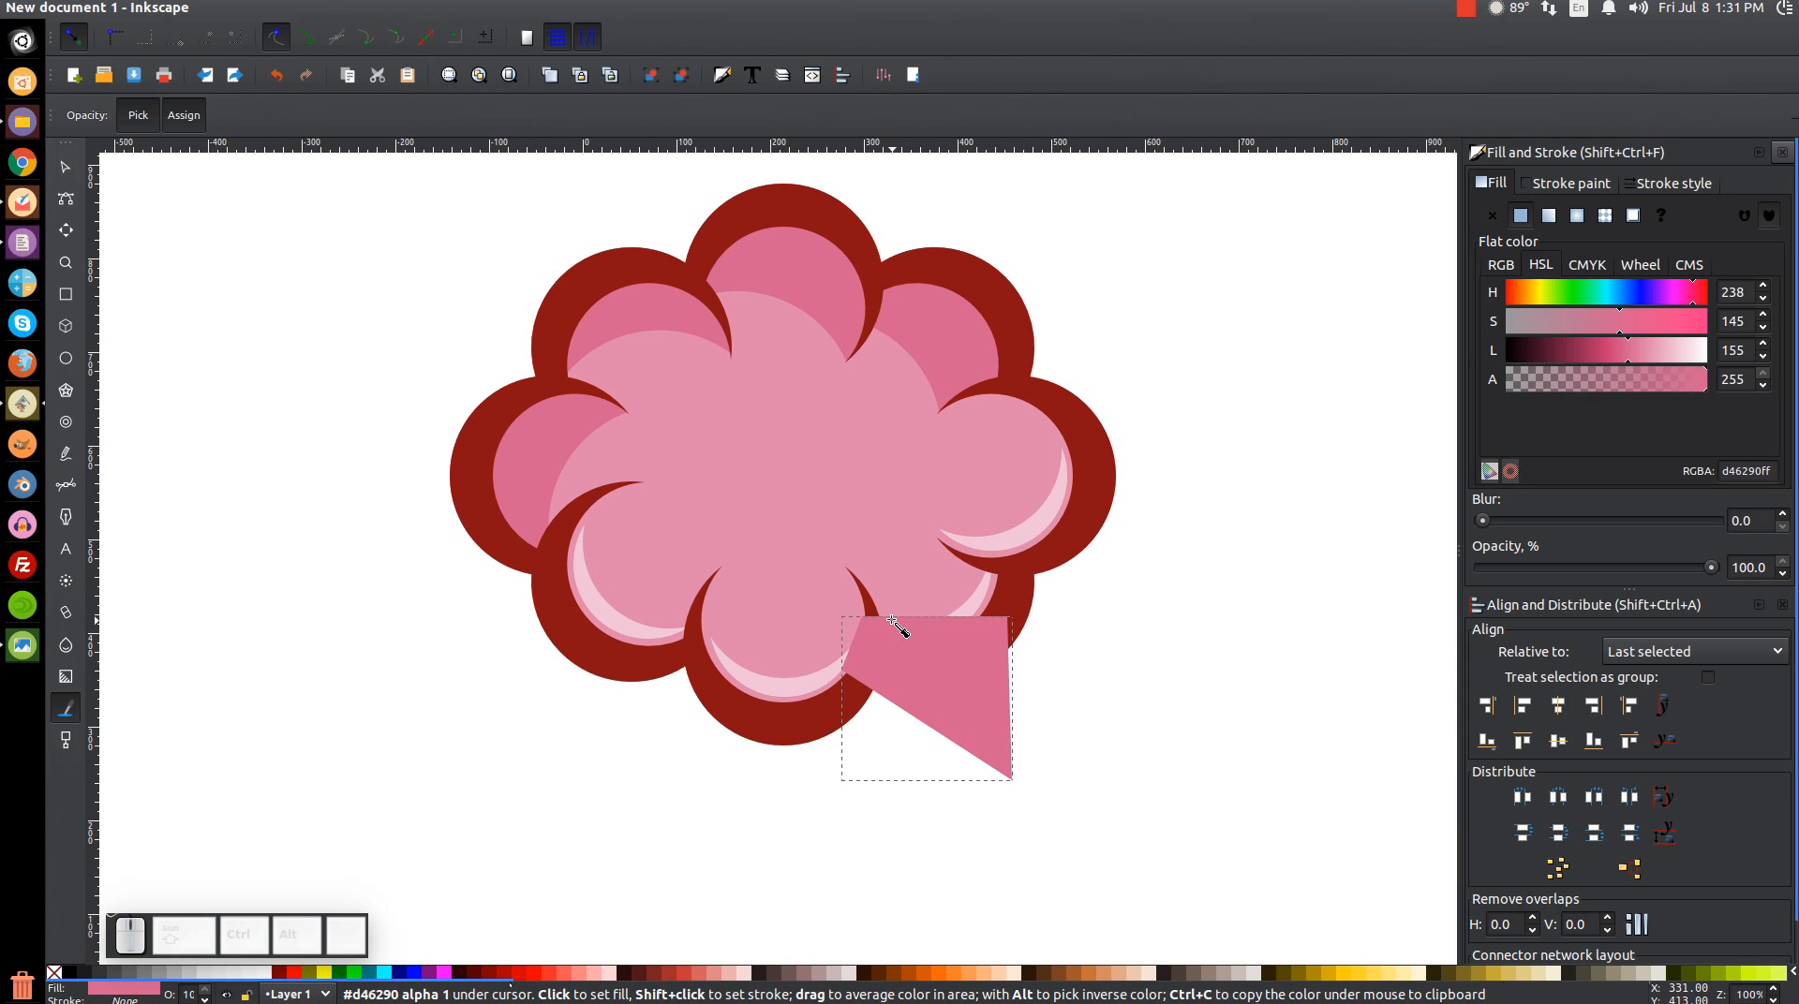
left_click(65, 167)
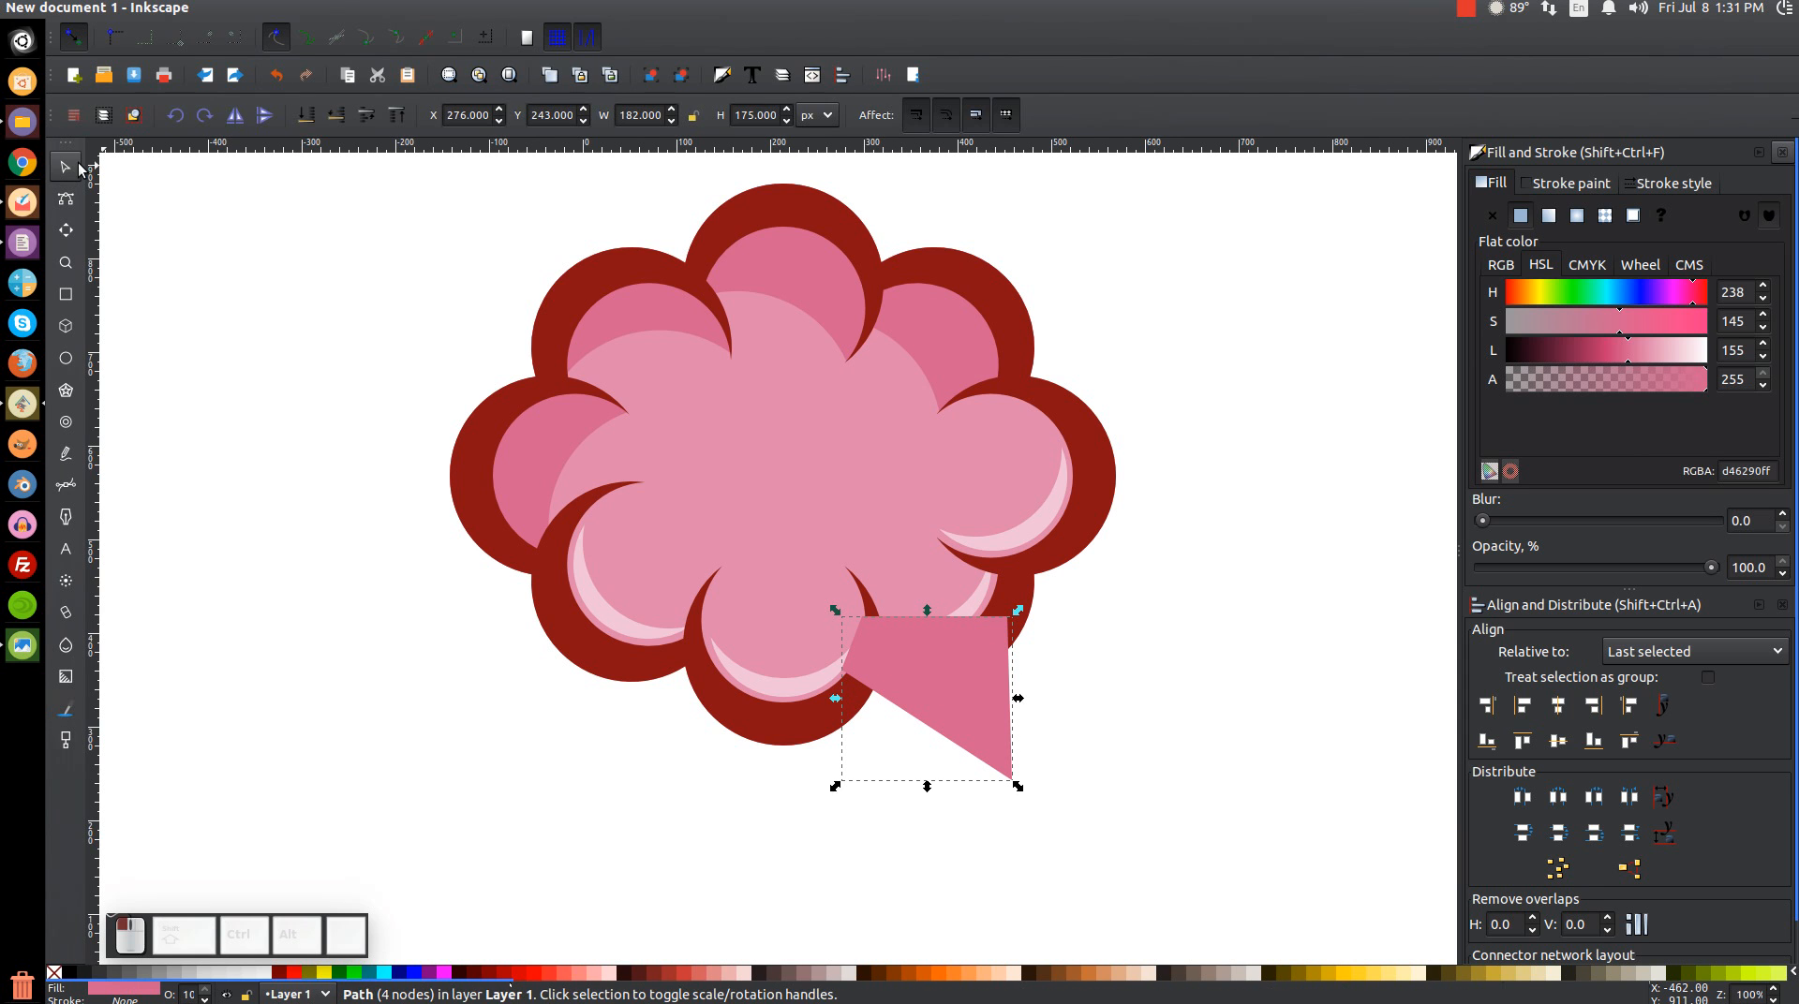
left_click(314, 123)
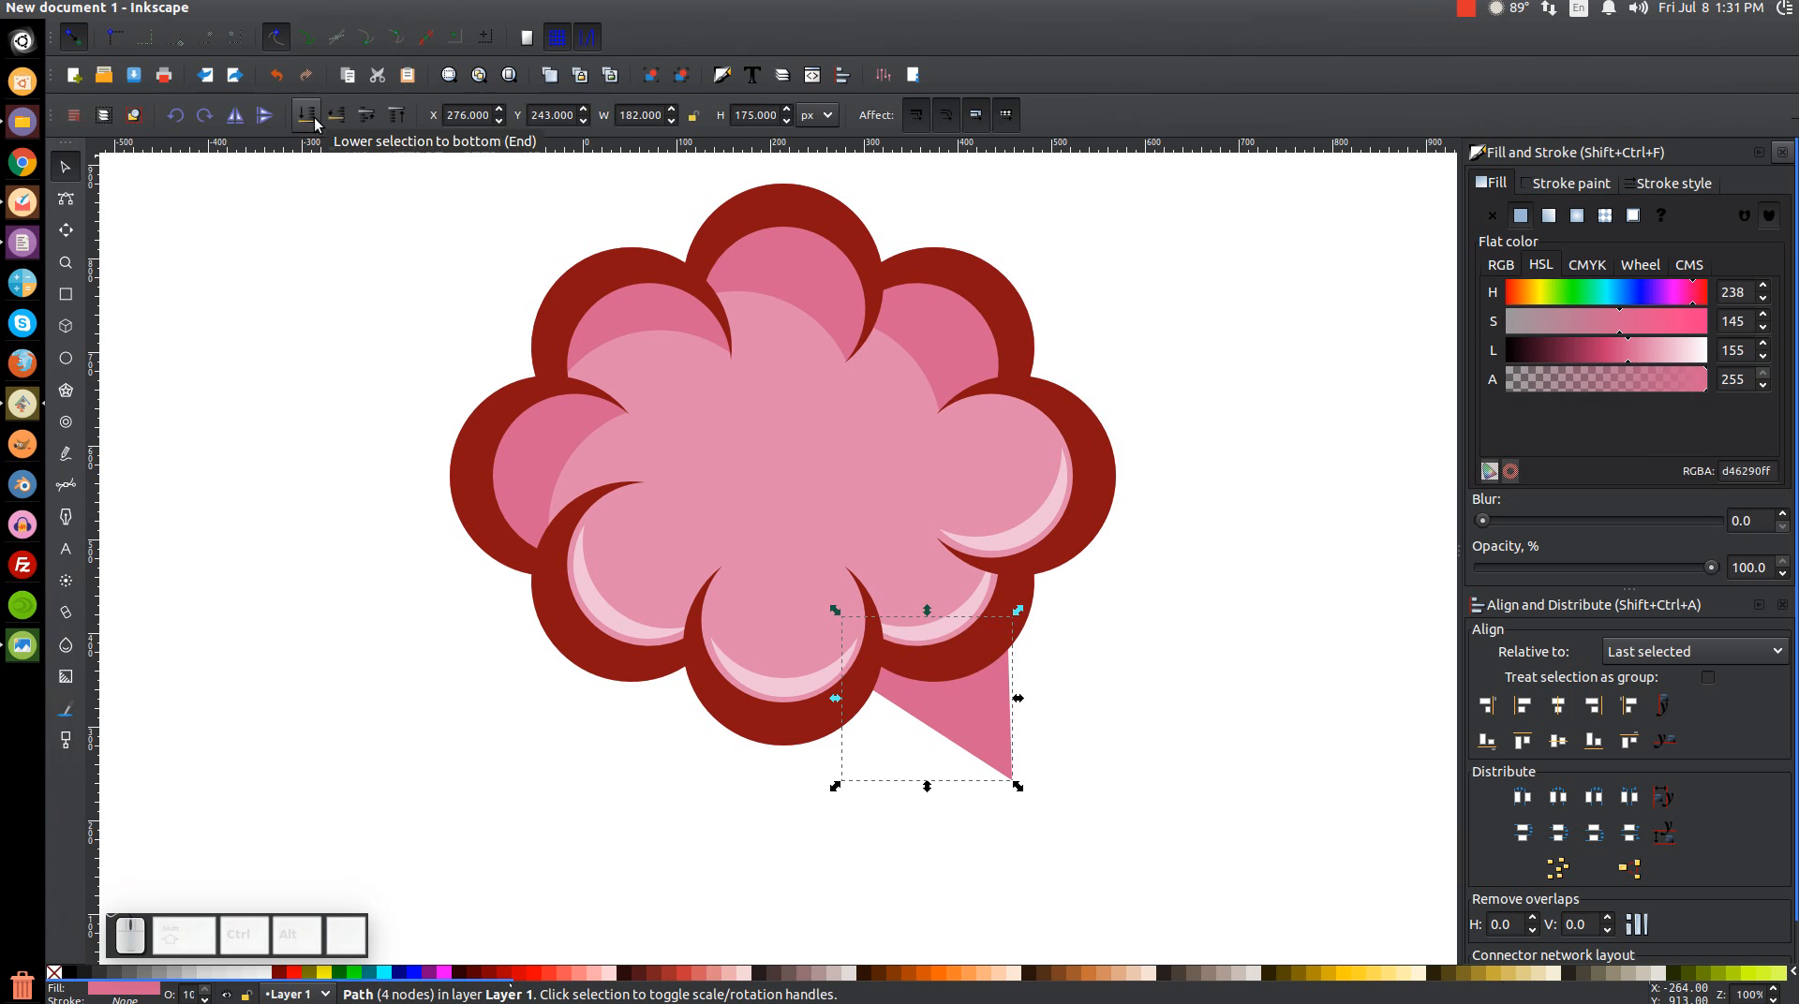
Bend the stem's lower-left edge inward and its right edge outward into curves
left_click(67, 200)
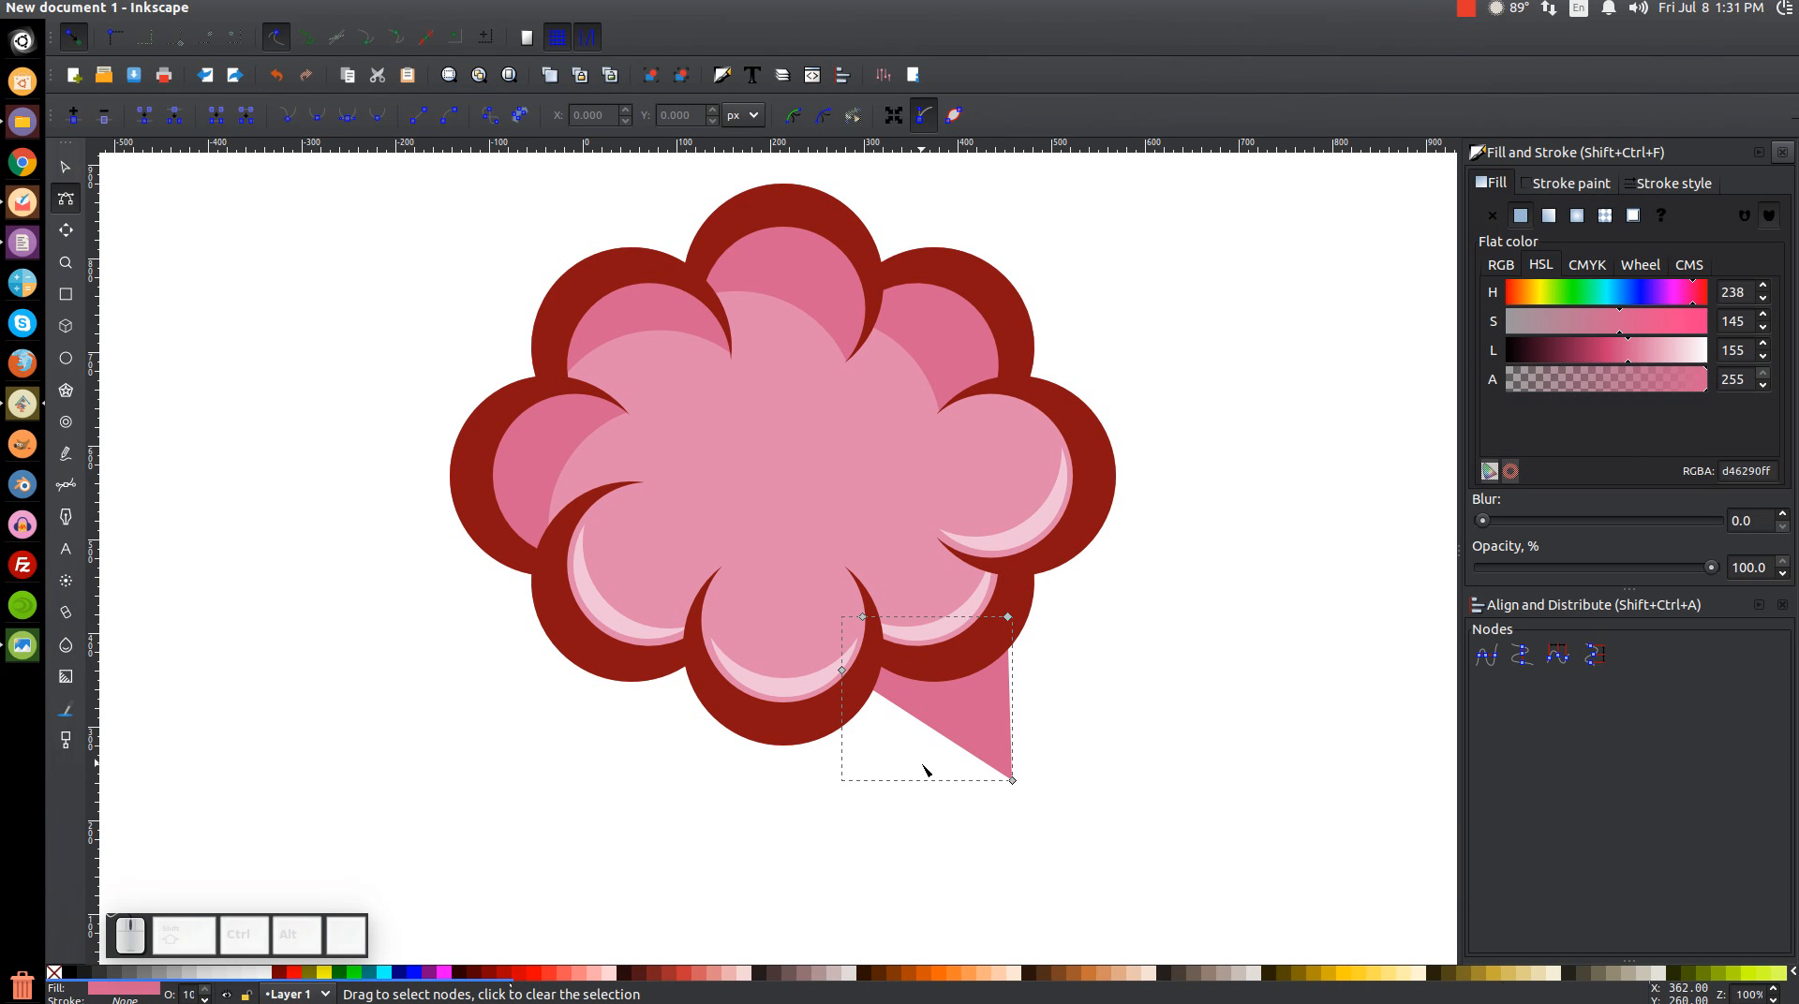
key("plus")
key("plus")
left_click_drag(1104, 742, 833, 541)
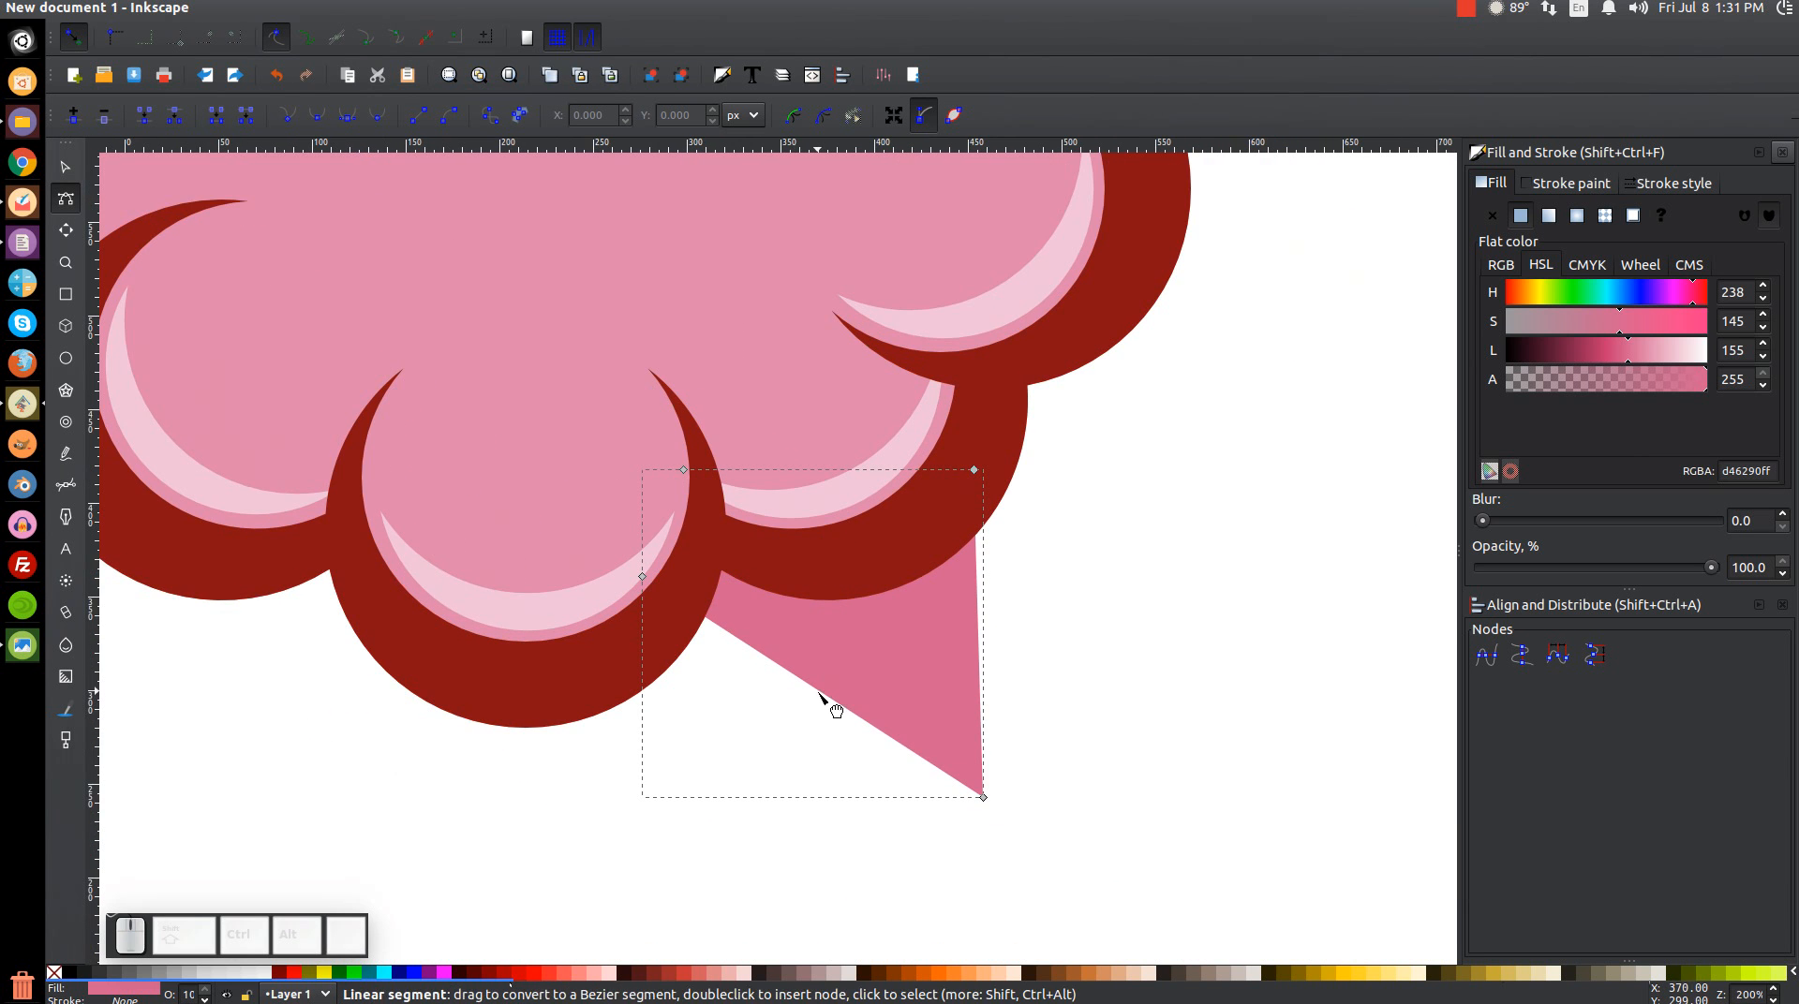
left_click_drag(823, 696, 843, 683)
mouse_move(987, 643)
left_mouse_down()
mouse_move(1003, 643)
mouse_move(988, 644)
left_mouse_up()
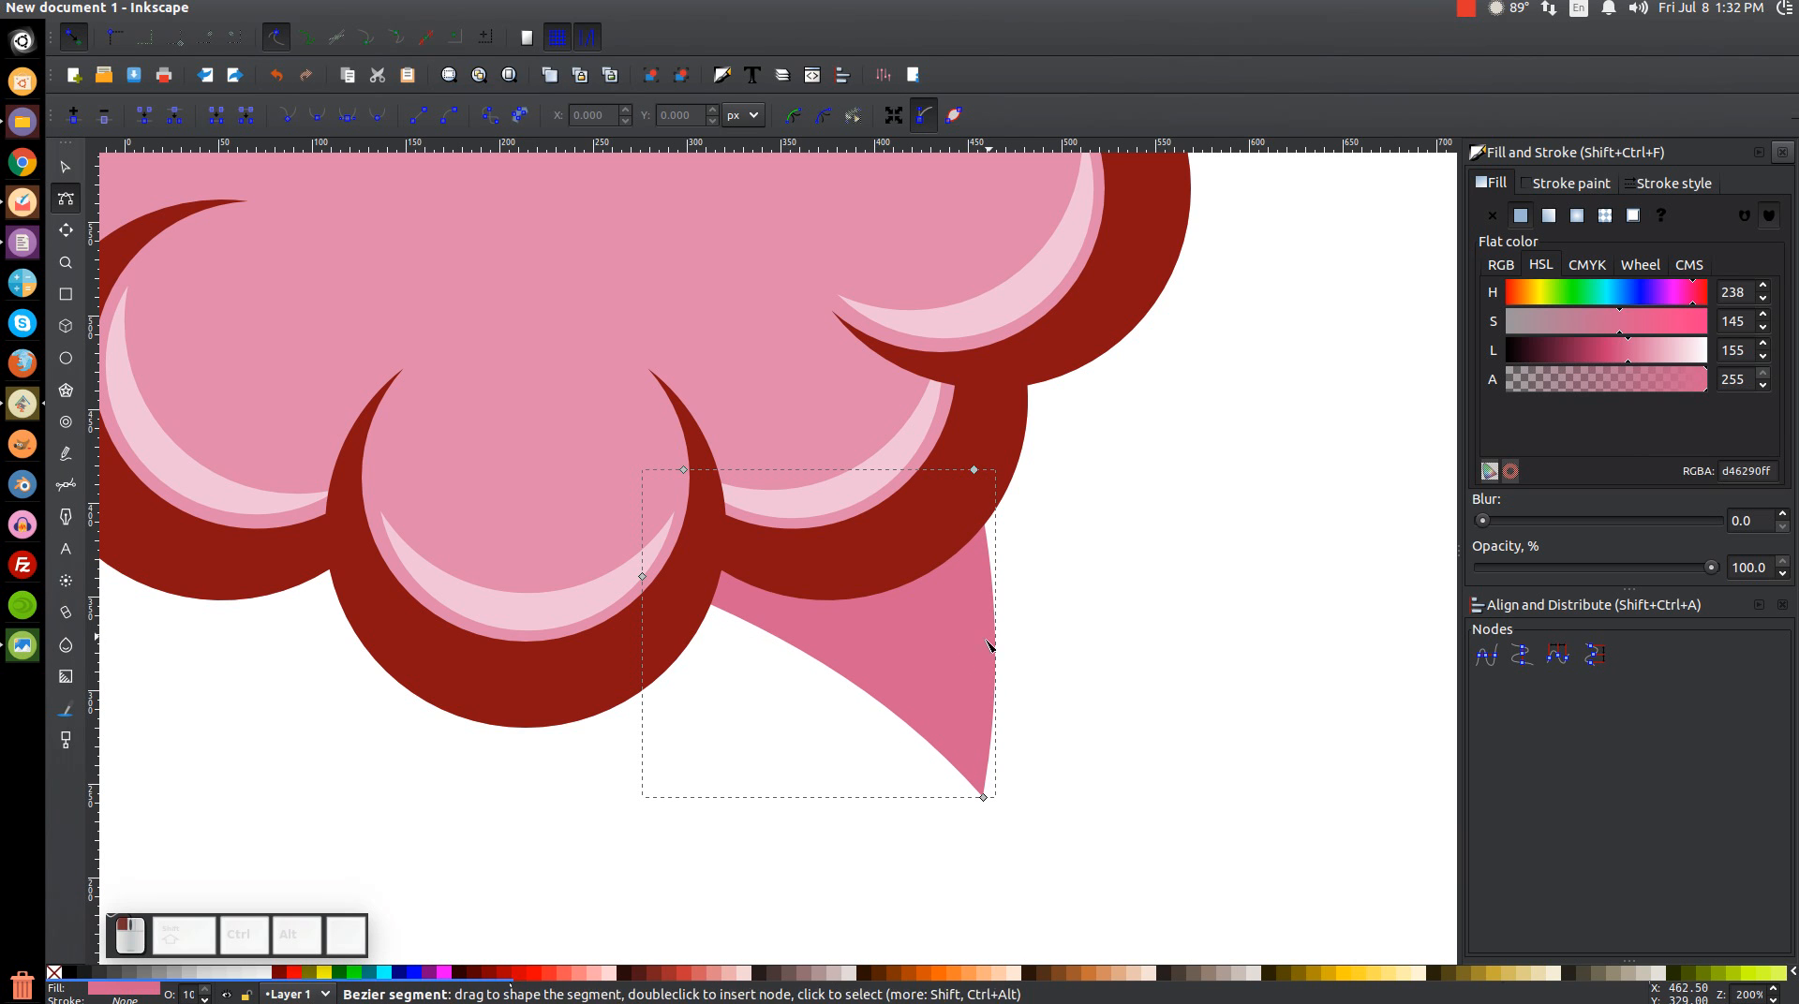
Refine both curved edges of the stem with their Bezier handles so they sweep smoothly into the pointed tip
left_click(983, 798)
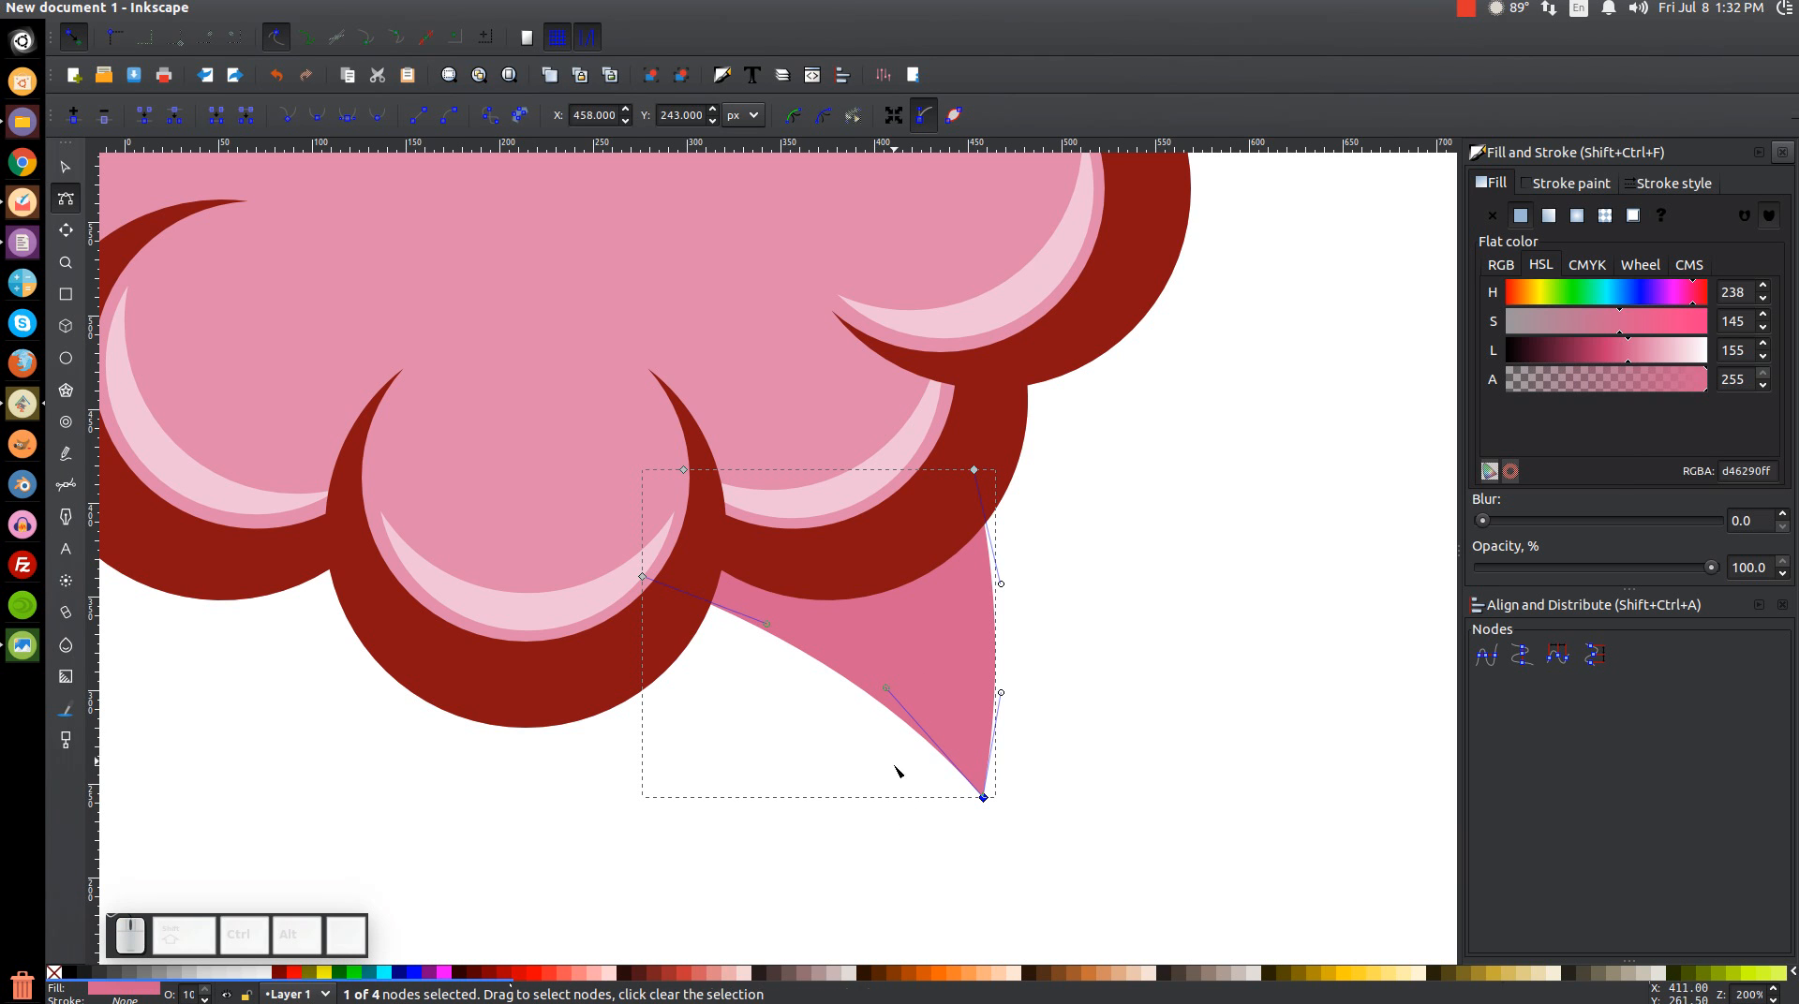
left_click_drag(1003, 696, 1007, 682)
left_click_drag(1001, 584, 1013, 544)
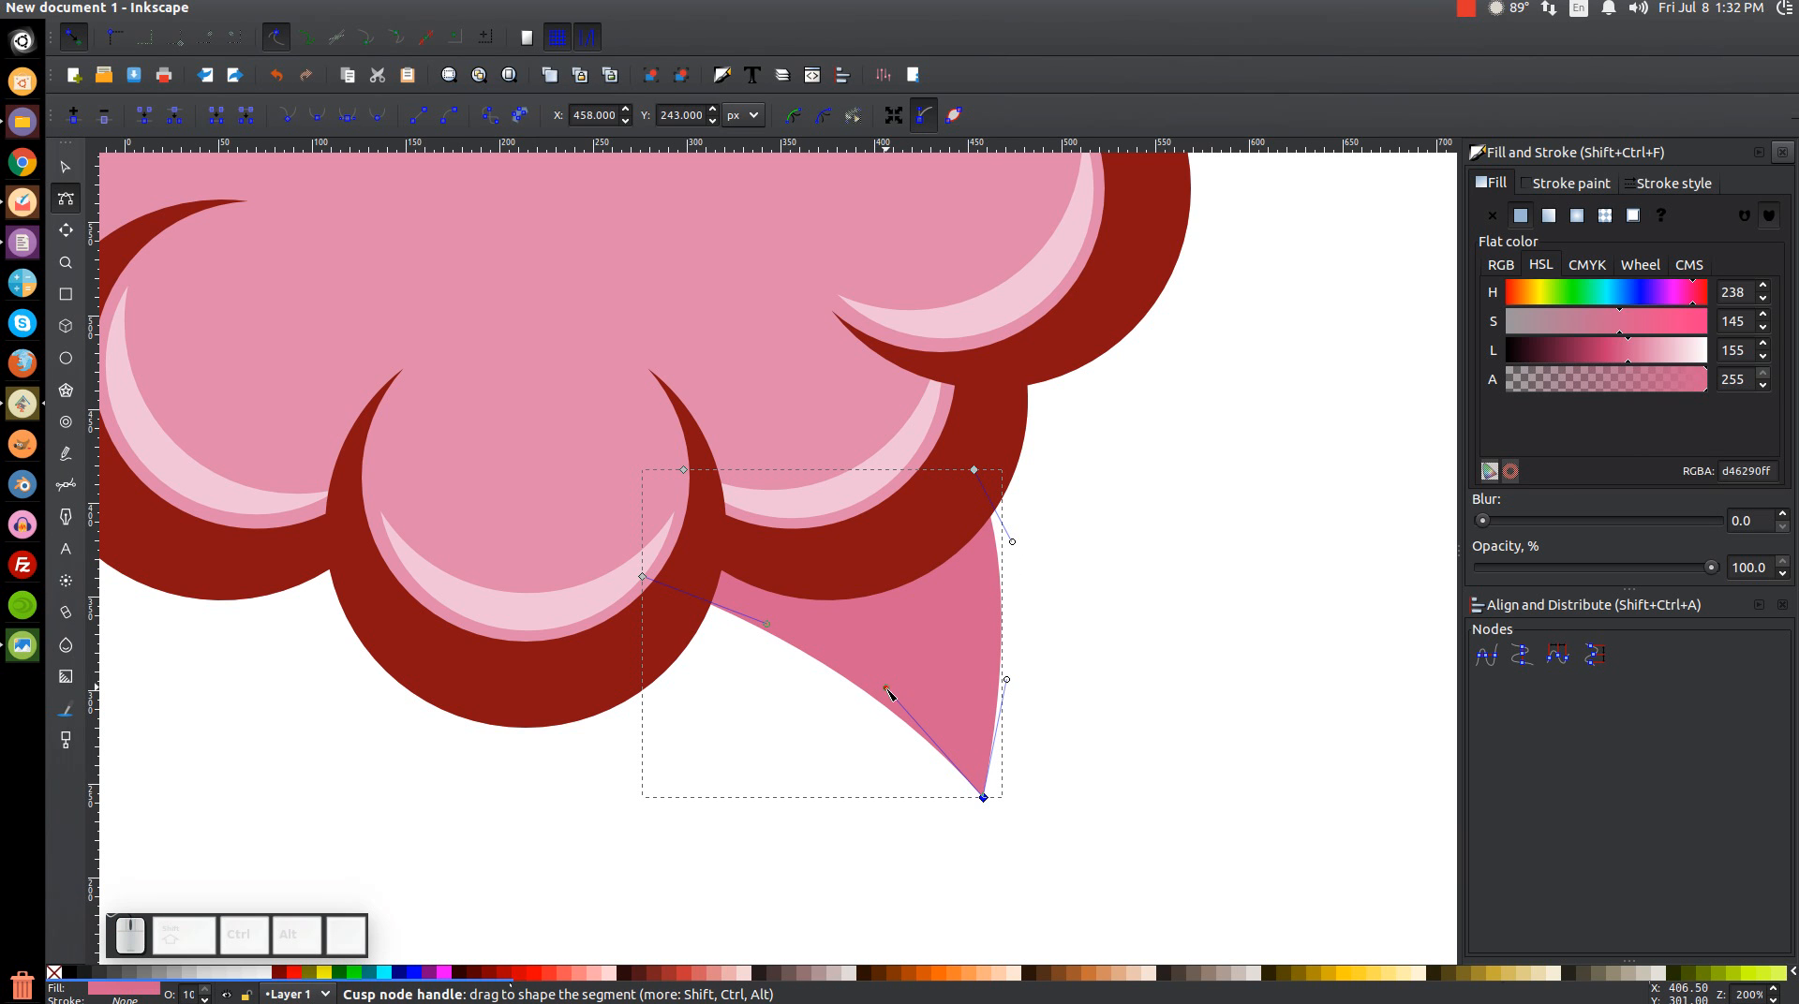
left_click_drag(892, 691, 922, 675)
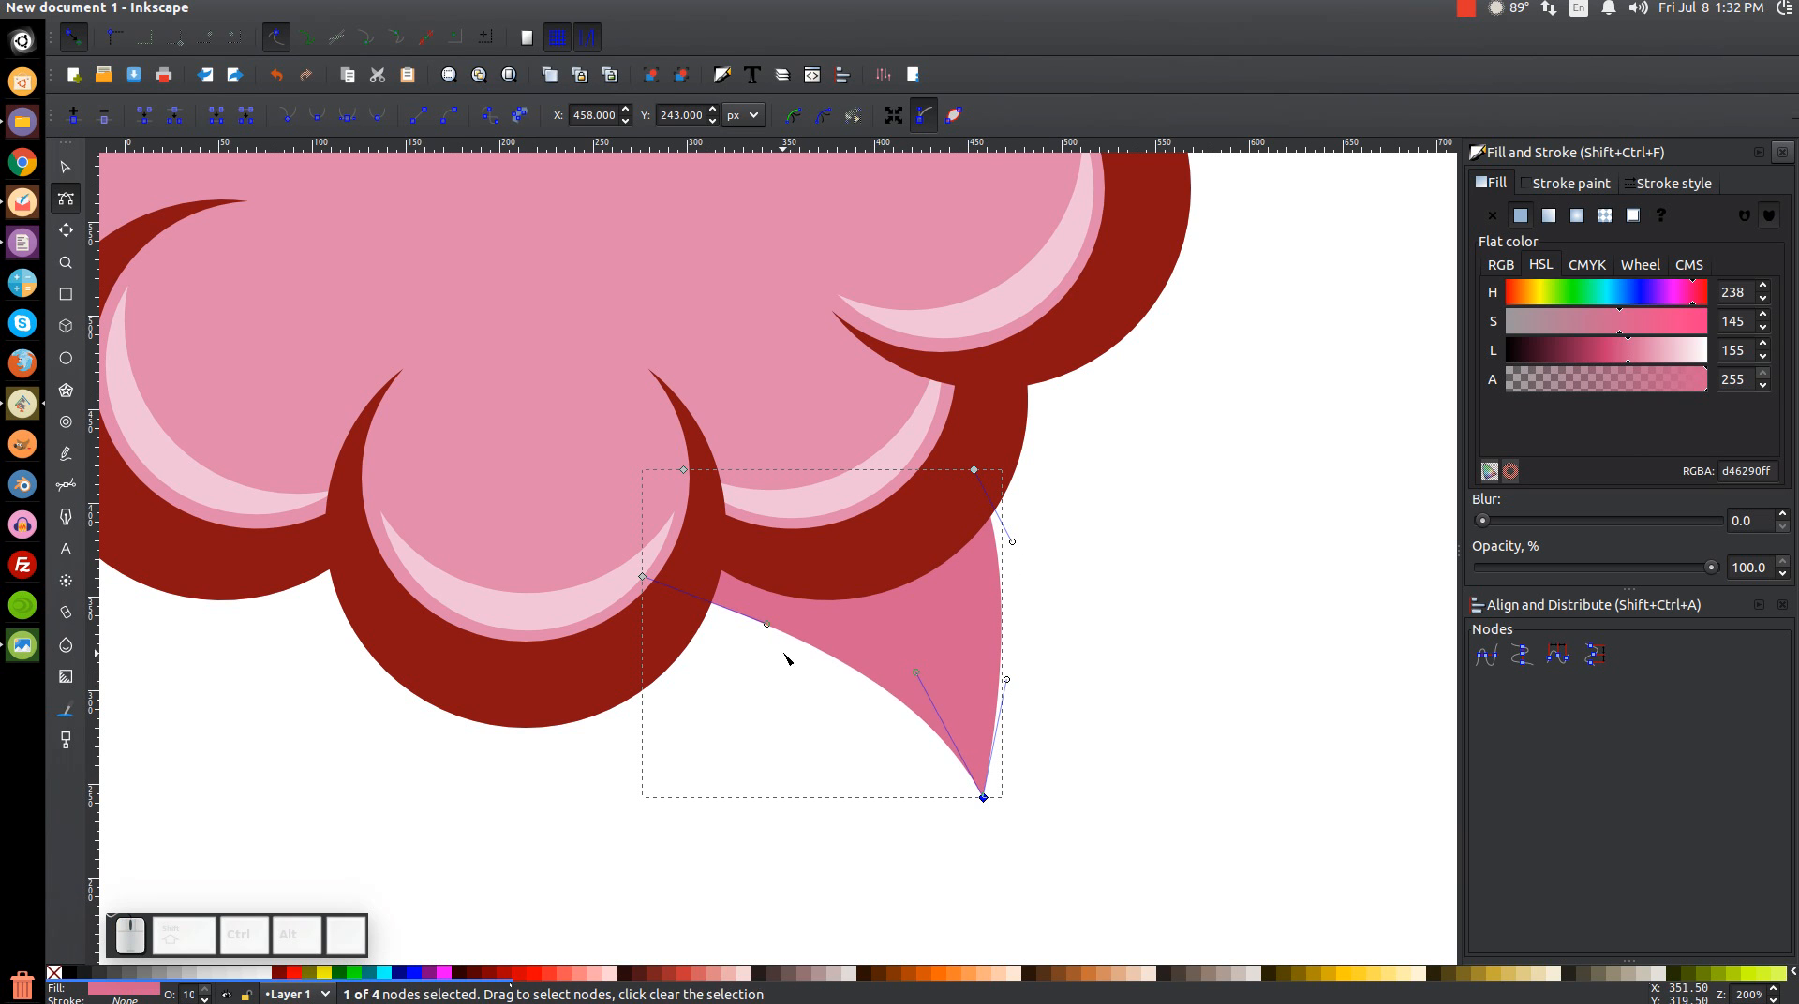
left_click_drag(768, 625, 757, 599)
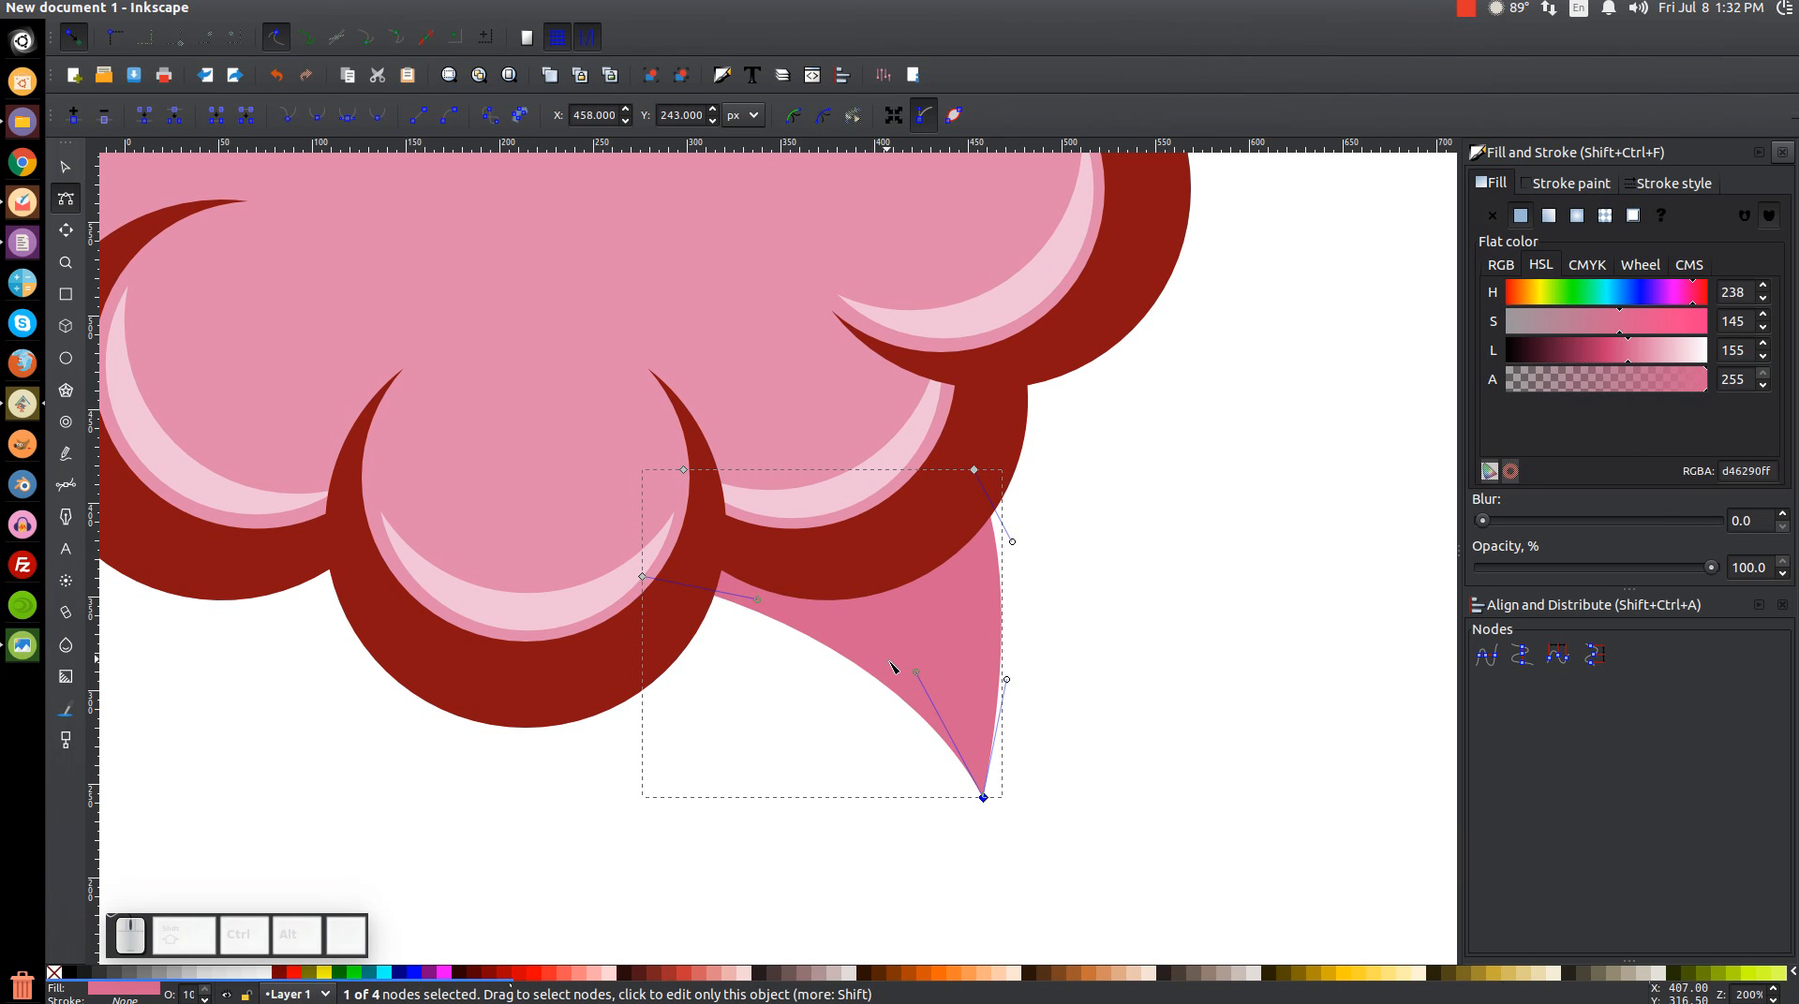
left_click_drag(920, 673, 916, 668)
Place a duplicate of the stem at the bottom of the stacking order, with fill and stroke in the outline's dark red 881212
left_click(66, 167)
right_click(962, 637)
left_click(1021, 393)
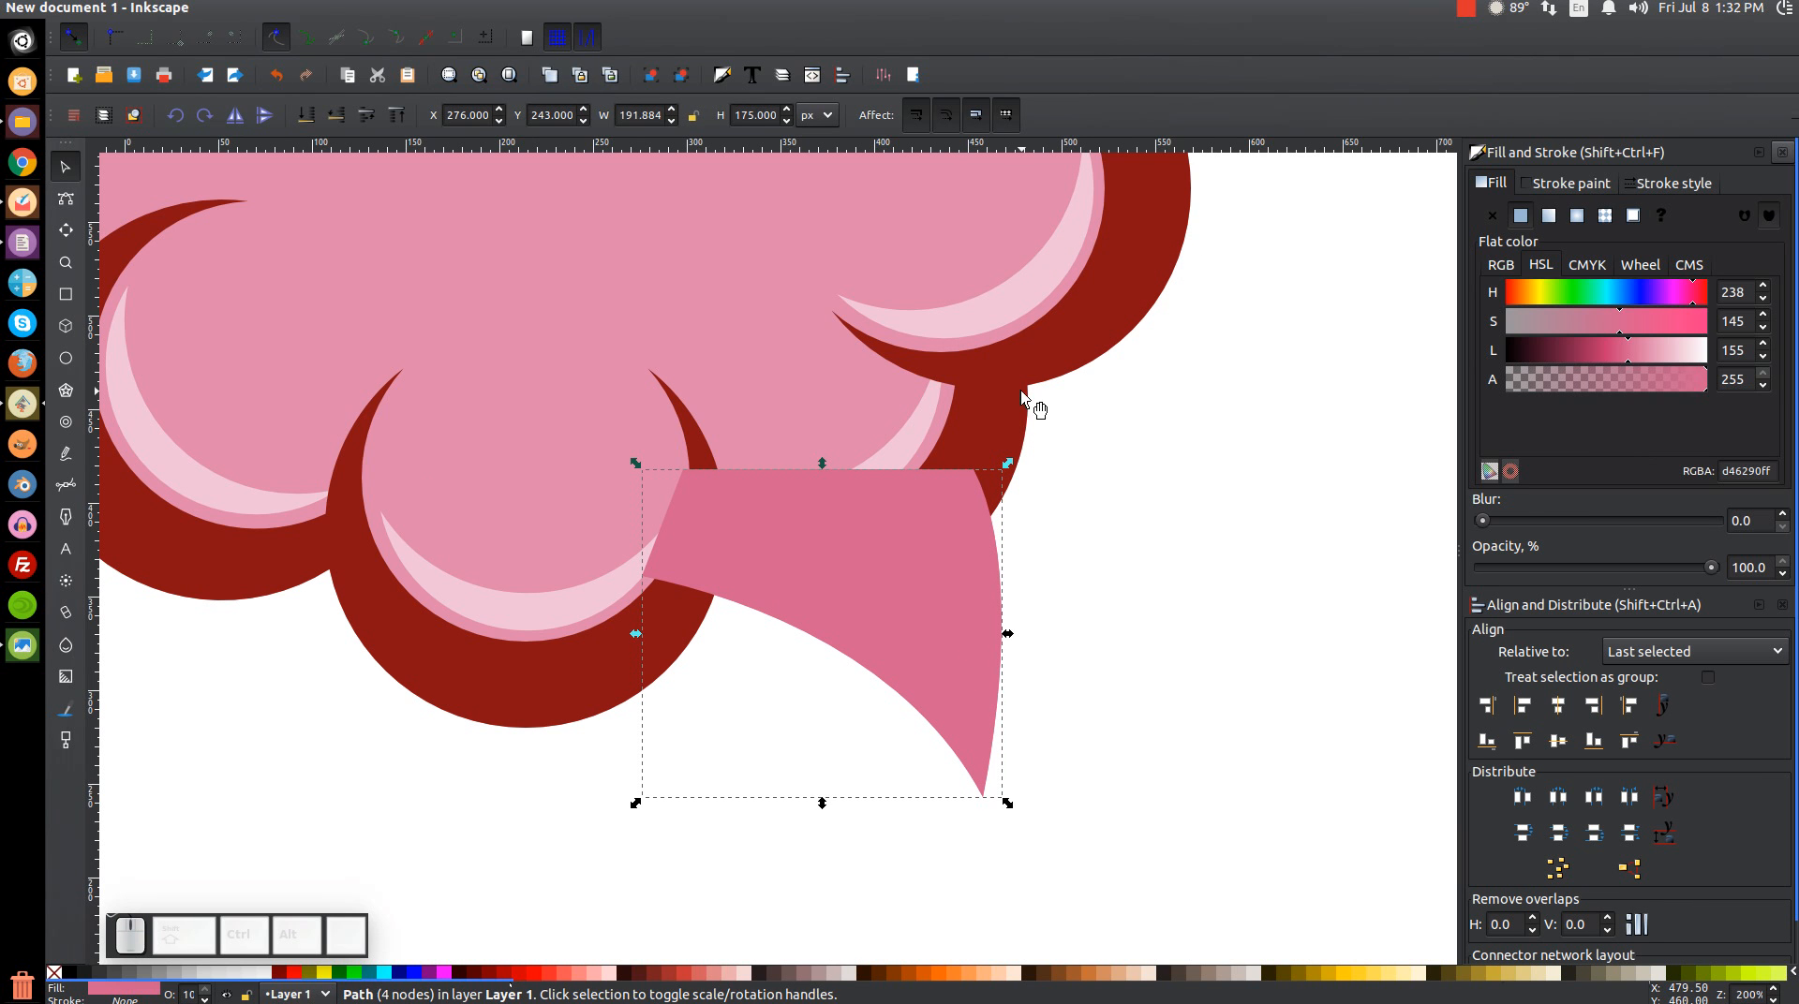
key("d")
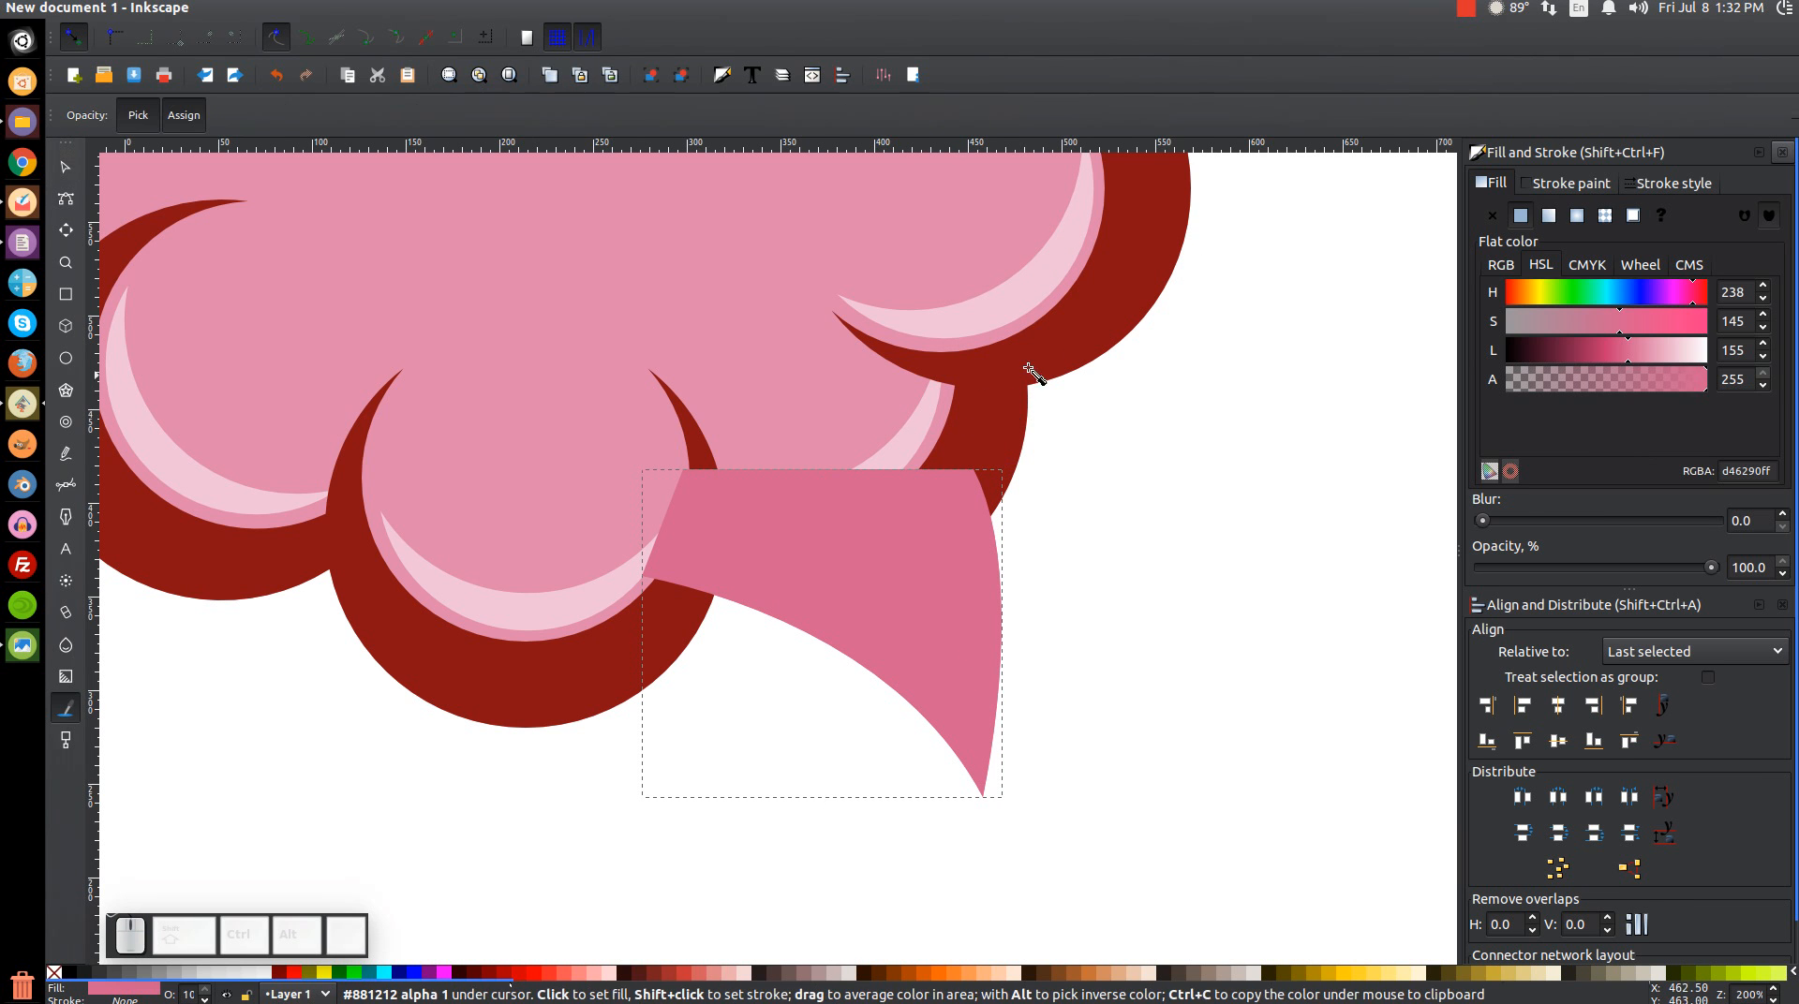
left_click(482, 678)
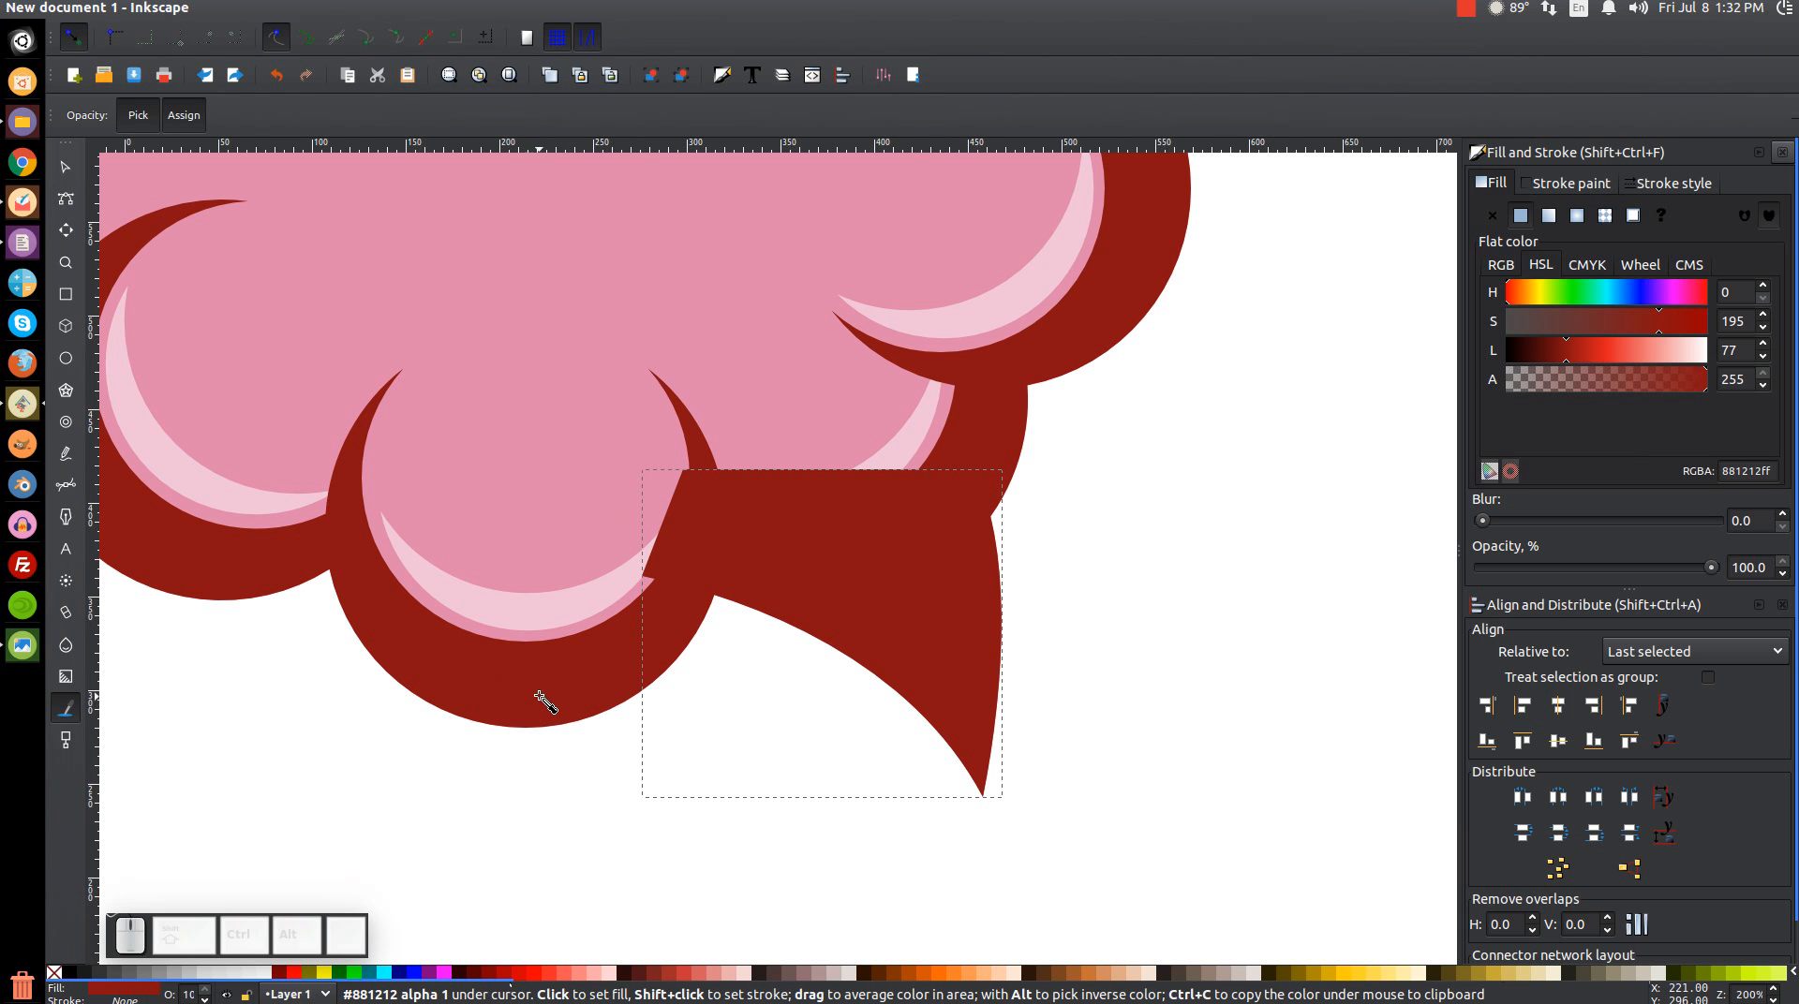
left_click_drag(518, 681, 536, 687)
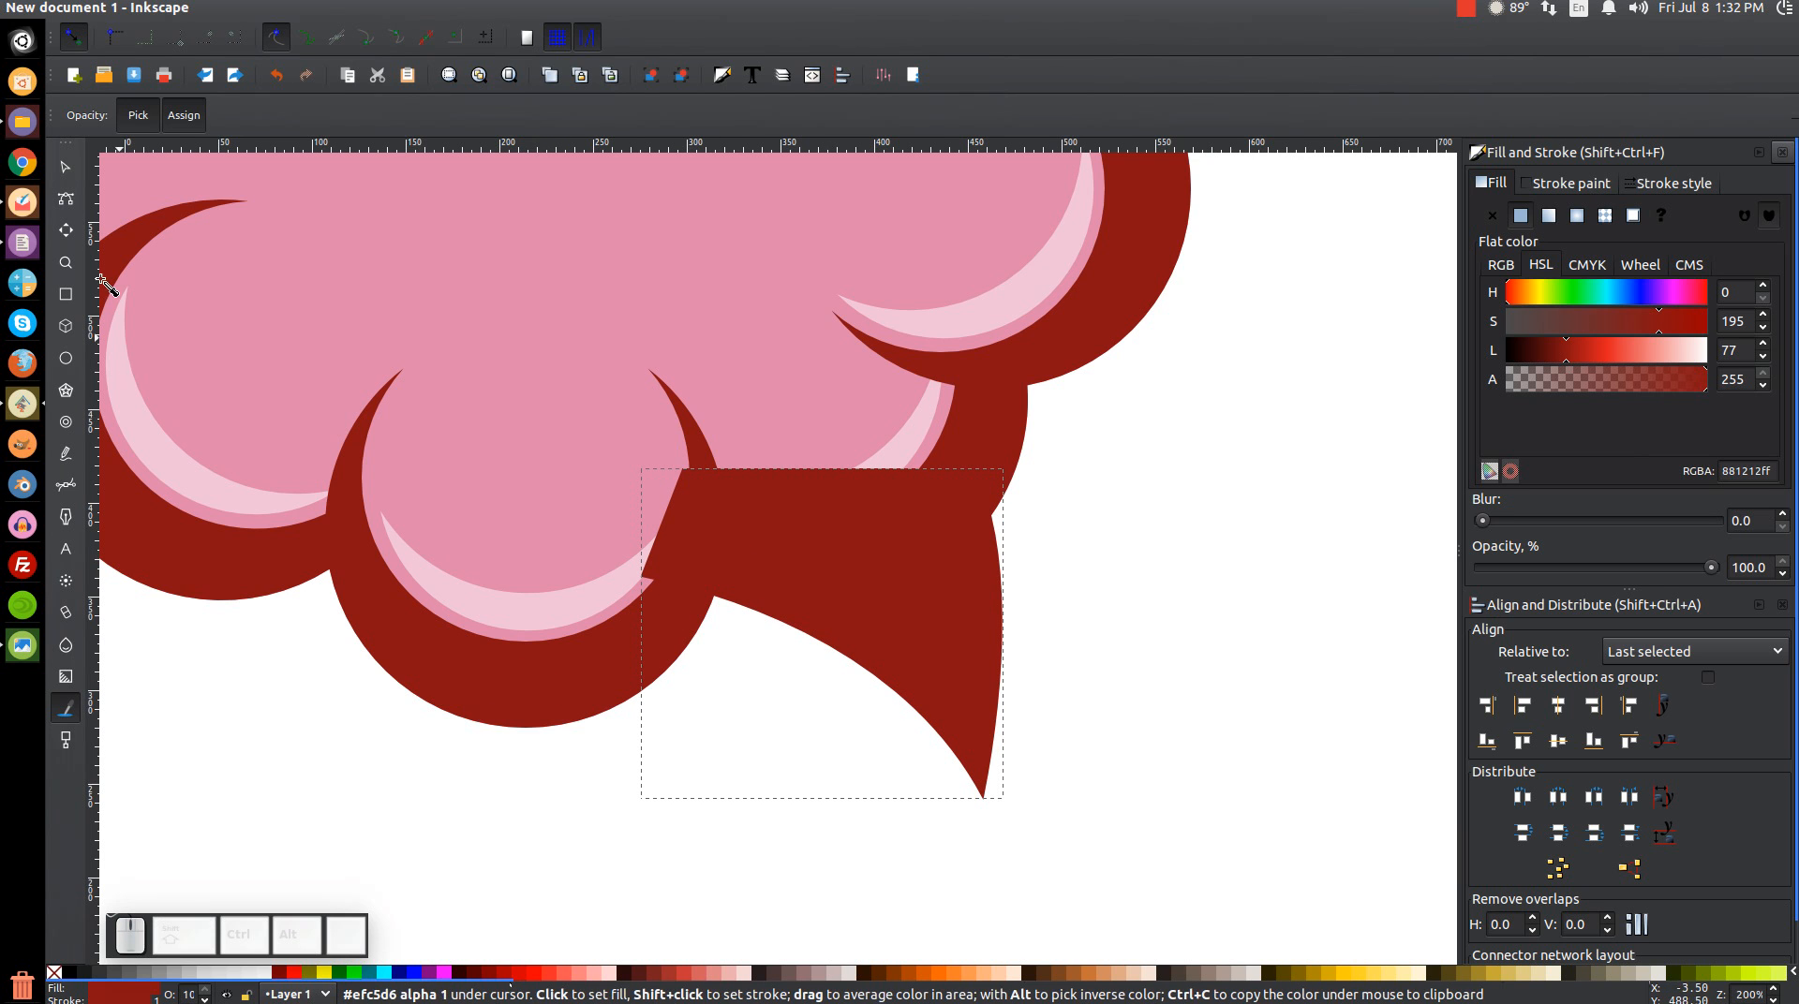
left_click(66, 167)
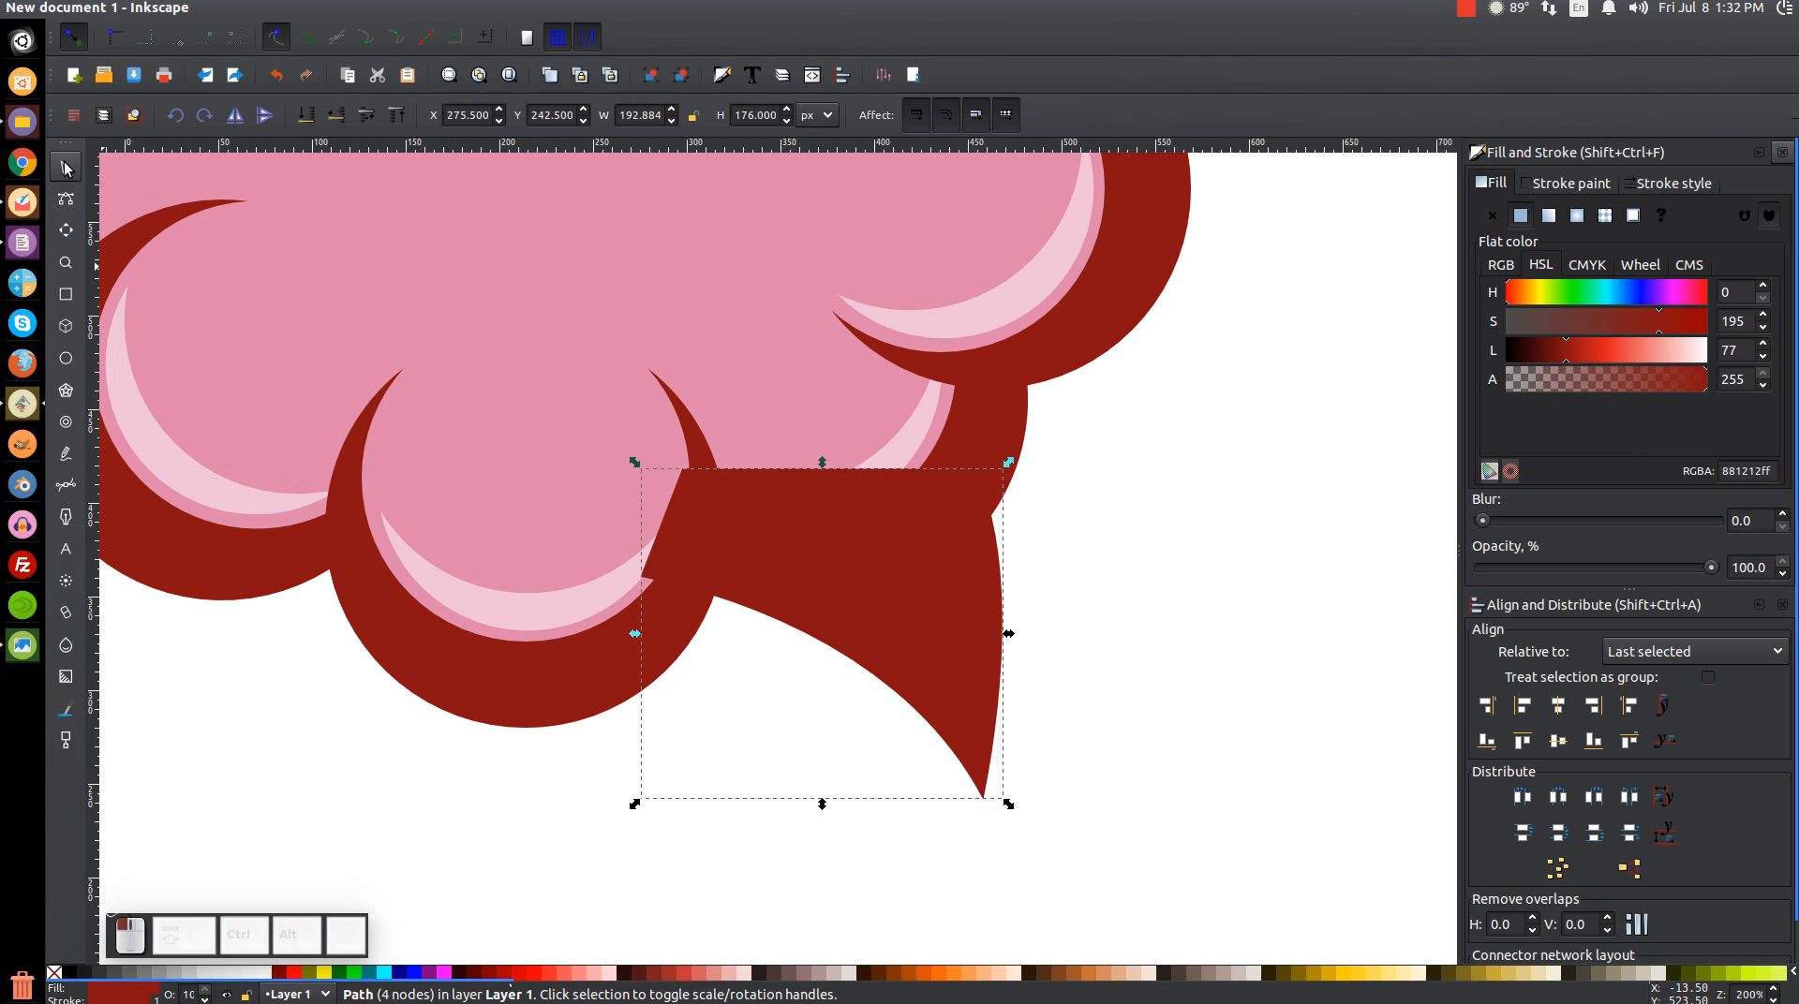
left_click(306, 115)
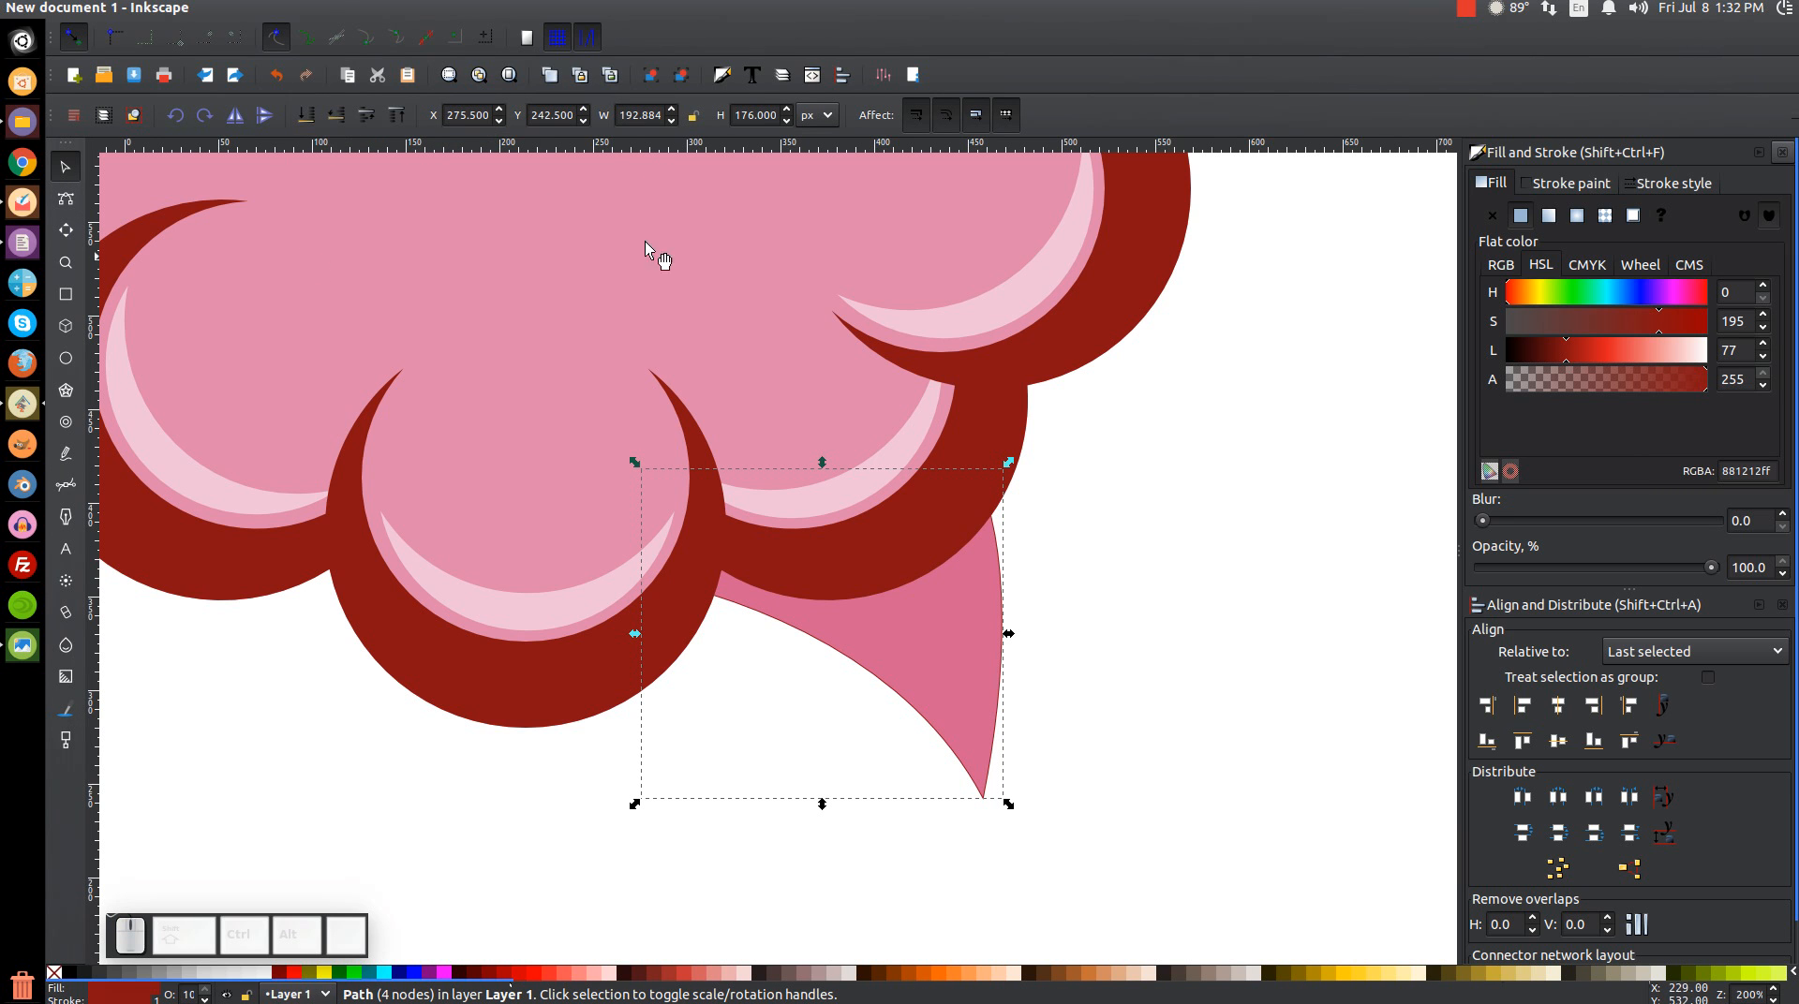
Try stroke widths of 25, 40 and 45 px on the dark red stem copy
left_click(1675, 186)
left_click(1638, 210)
left_click_drag(1638, 210, 1491, 212)
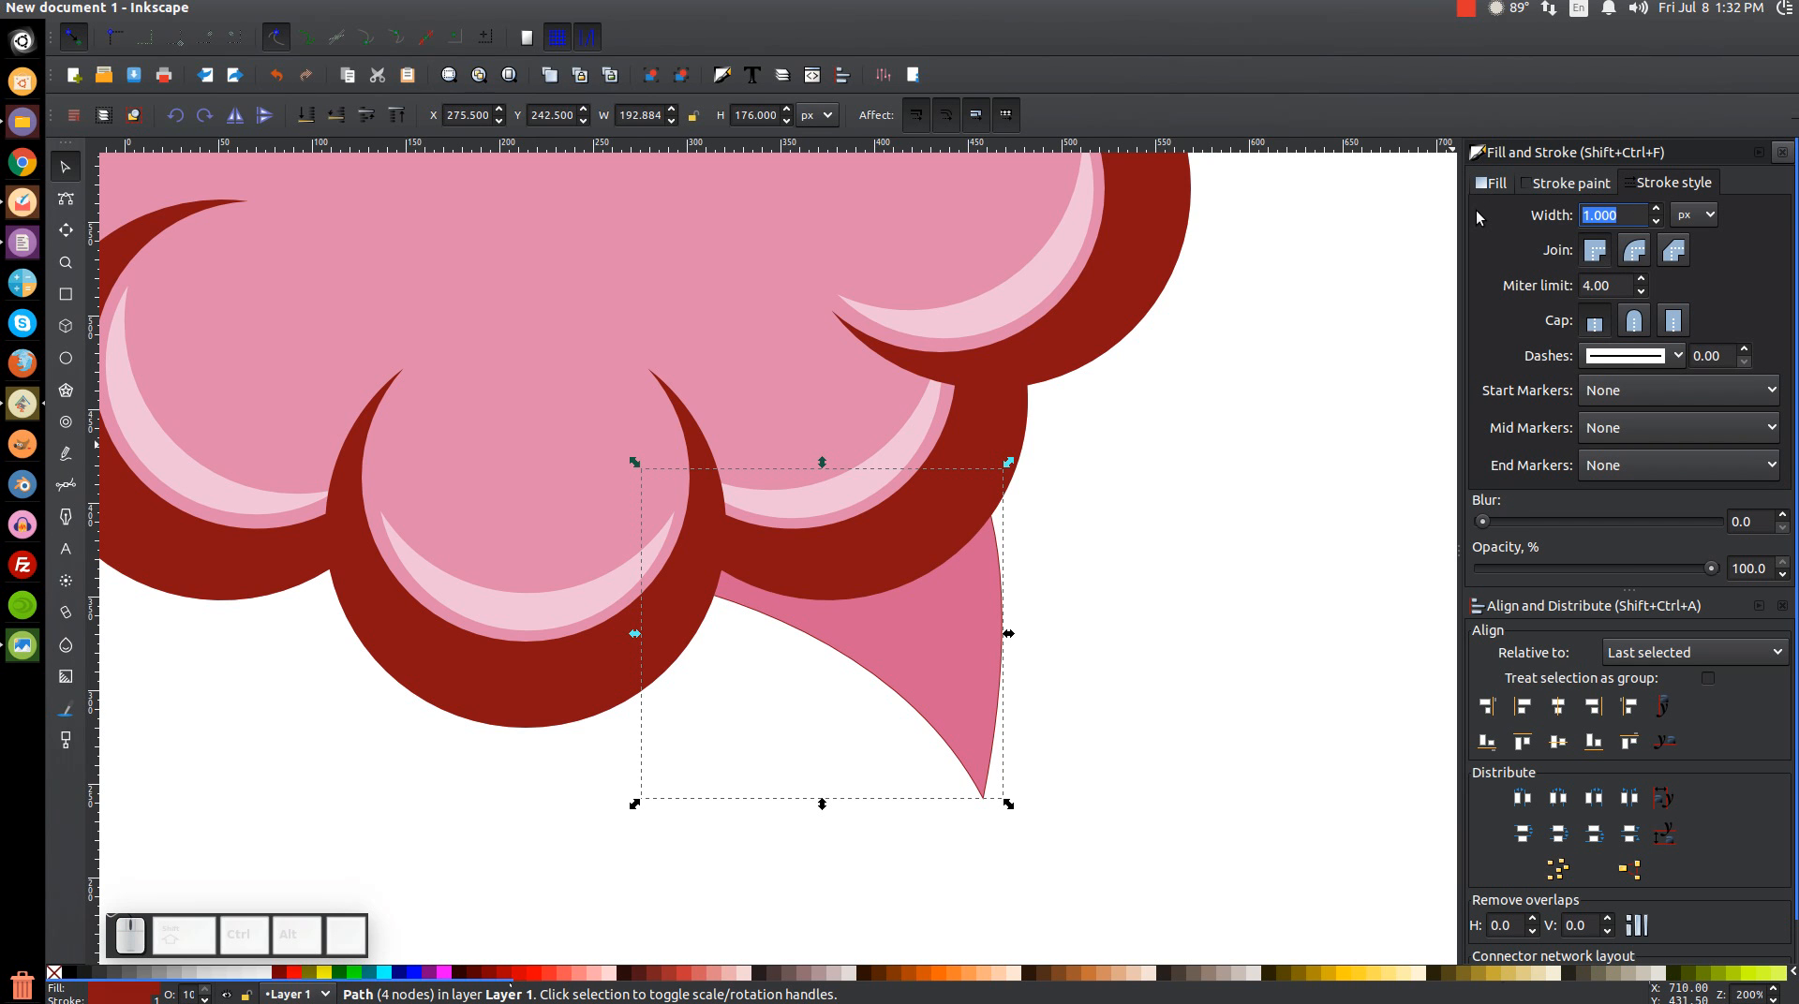
type("25")
key("Return")
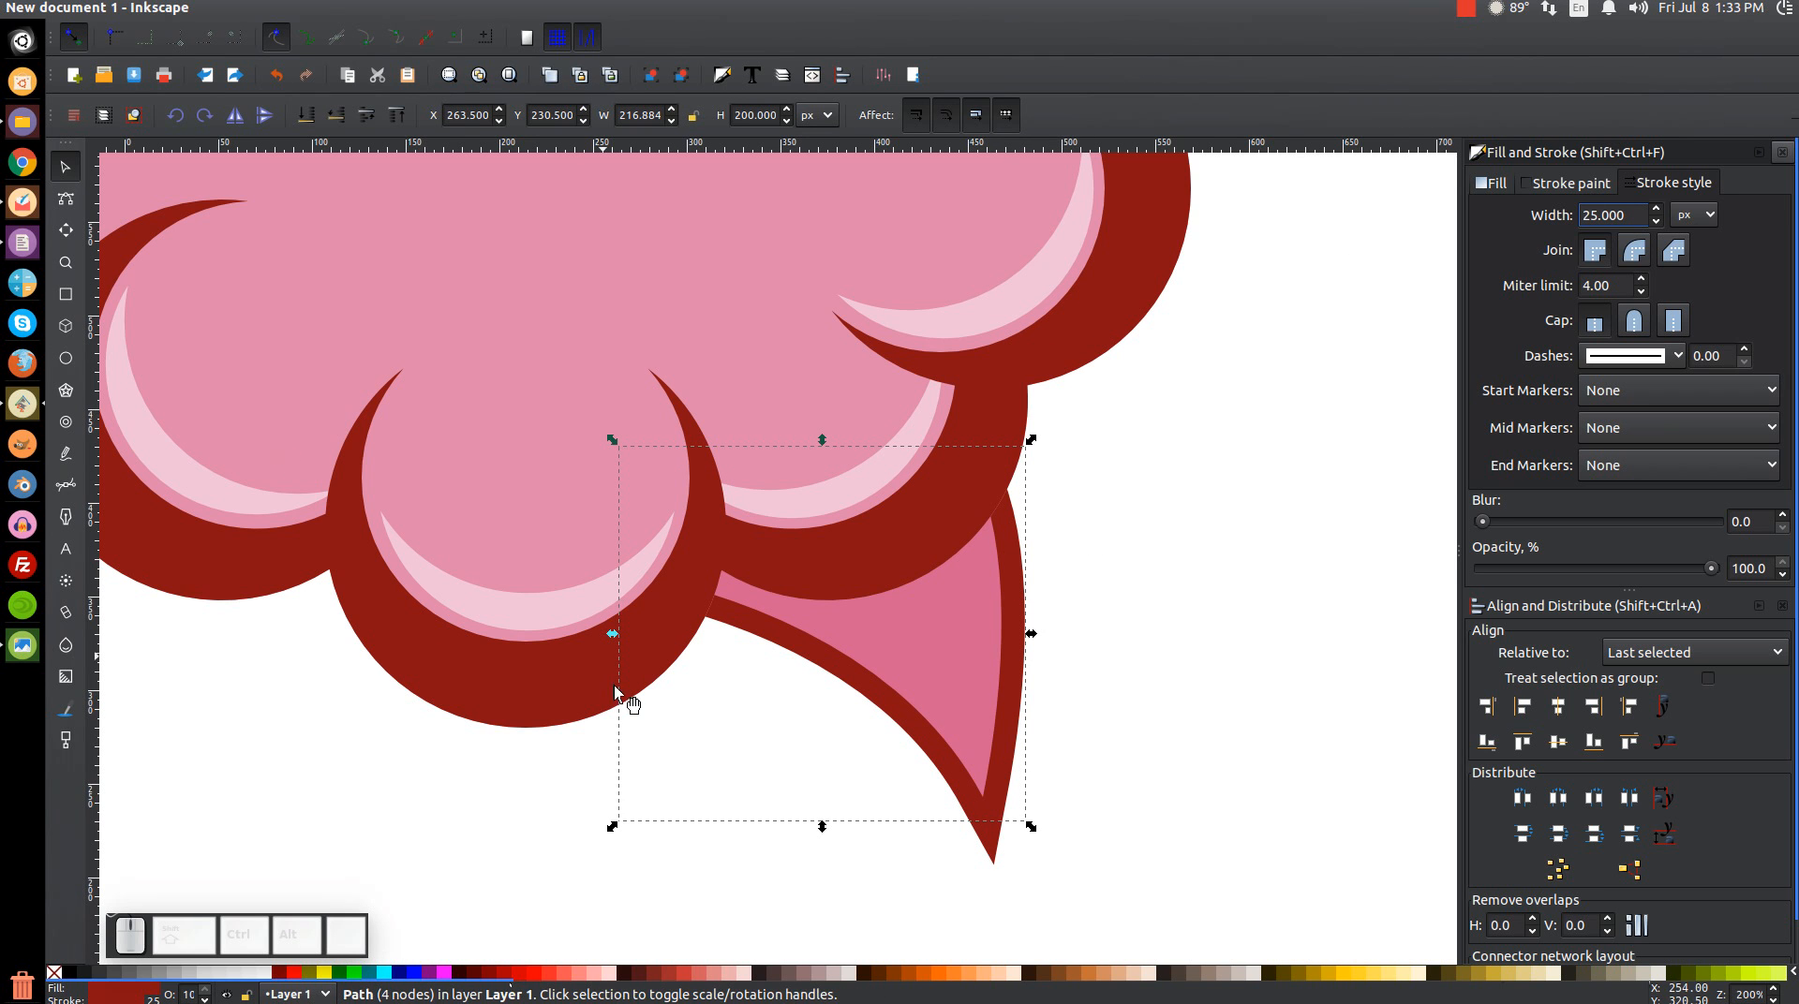
left_click_drag(1618, 216, 1525, 222)
type("40")
key("Return")
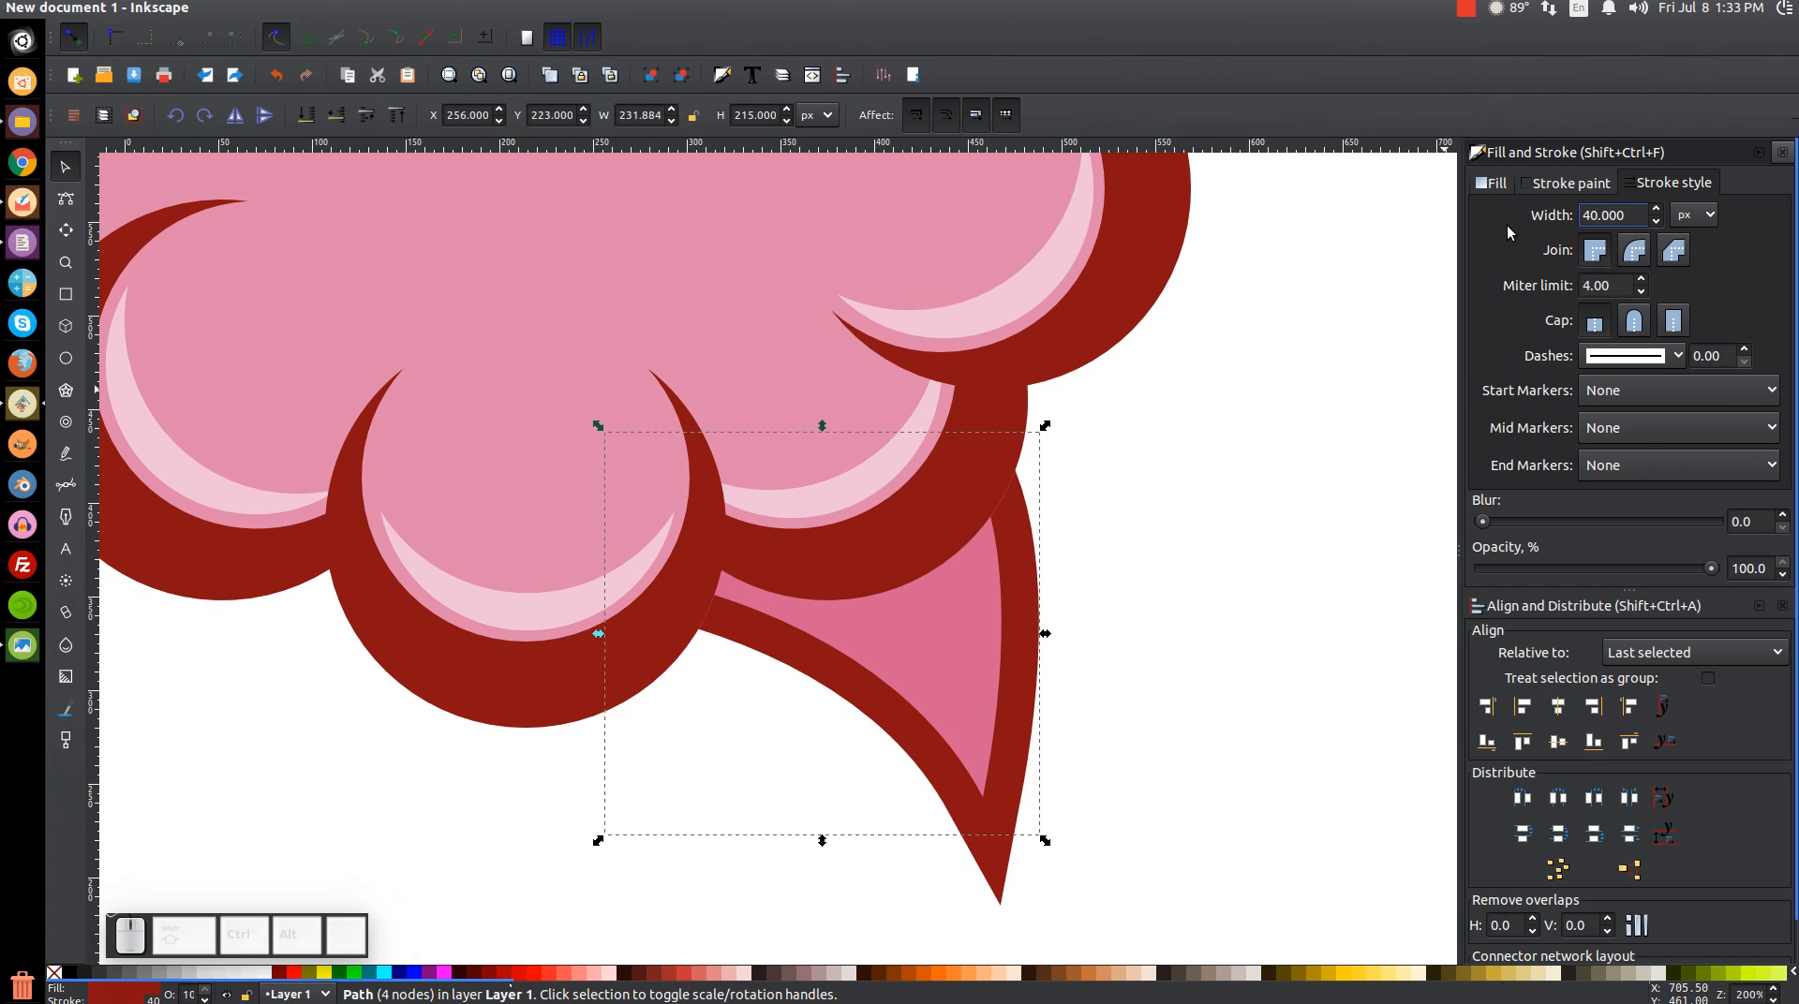
left_click_drag(1641, 216, 1452, 217)
type("45")
key("Return")
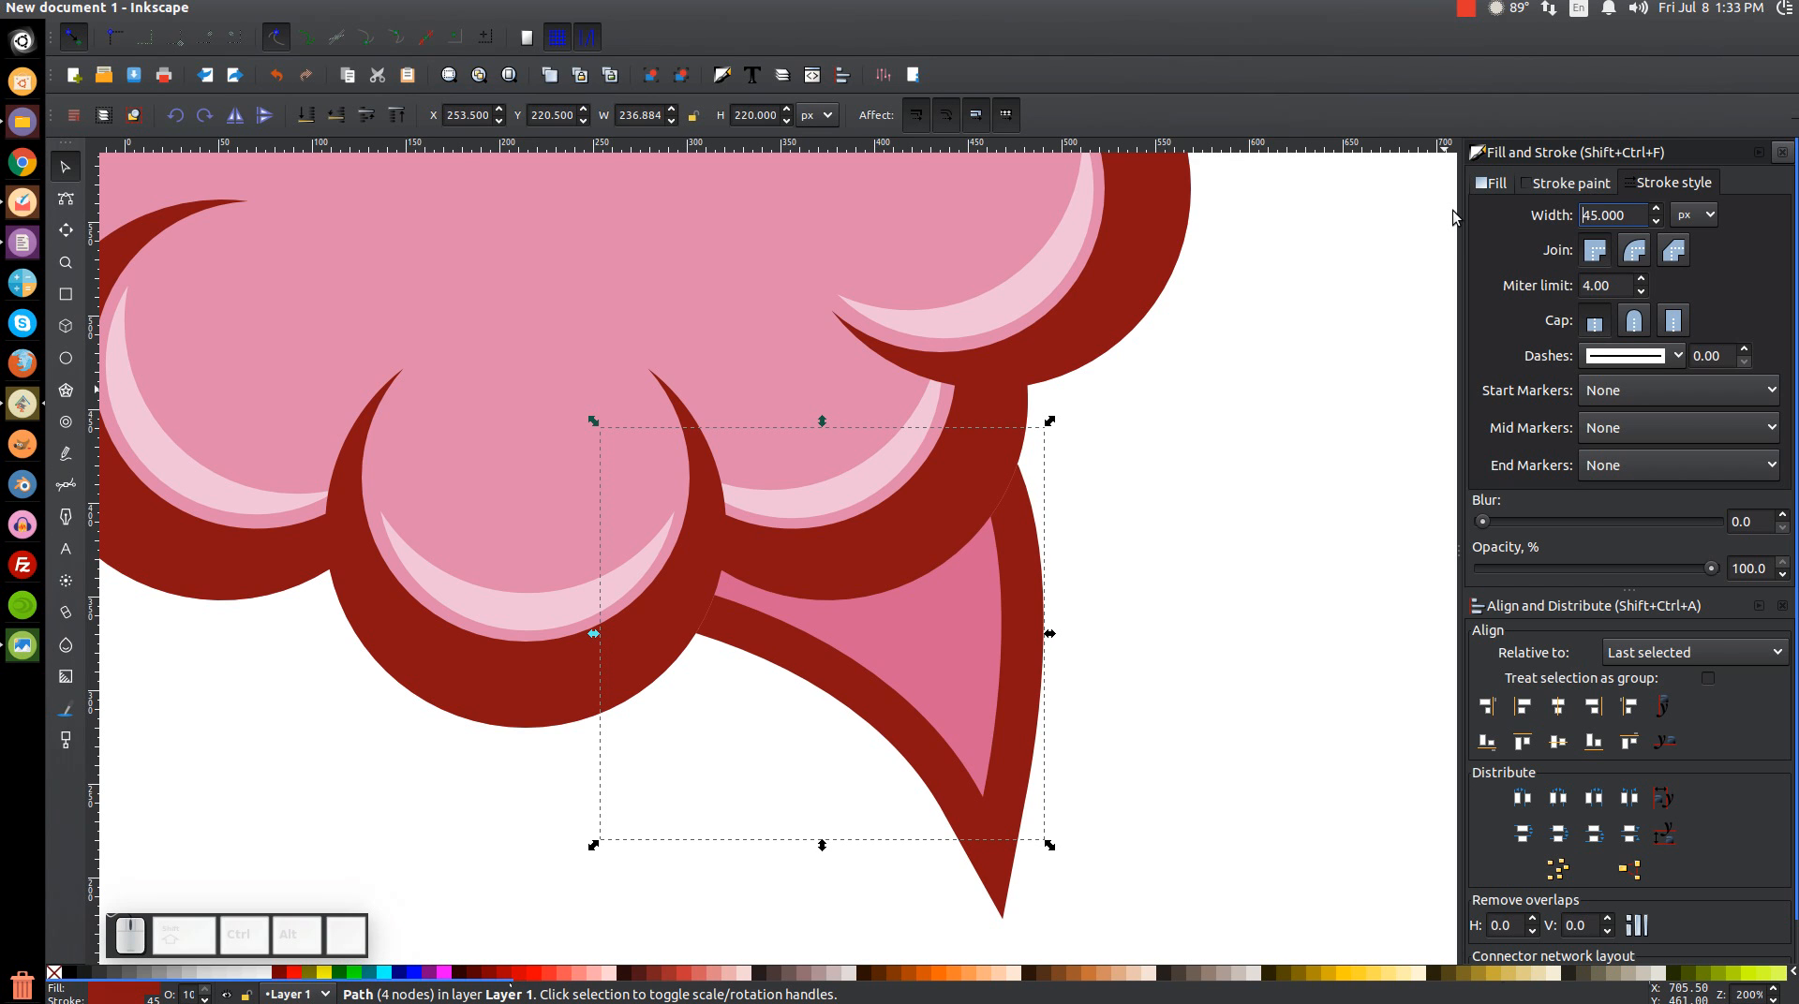
Give the dark red stem copy's stroke round joins, round caps and a width of 50 px
left_click(1634, 251)
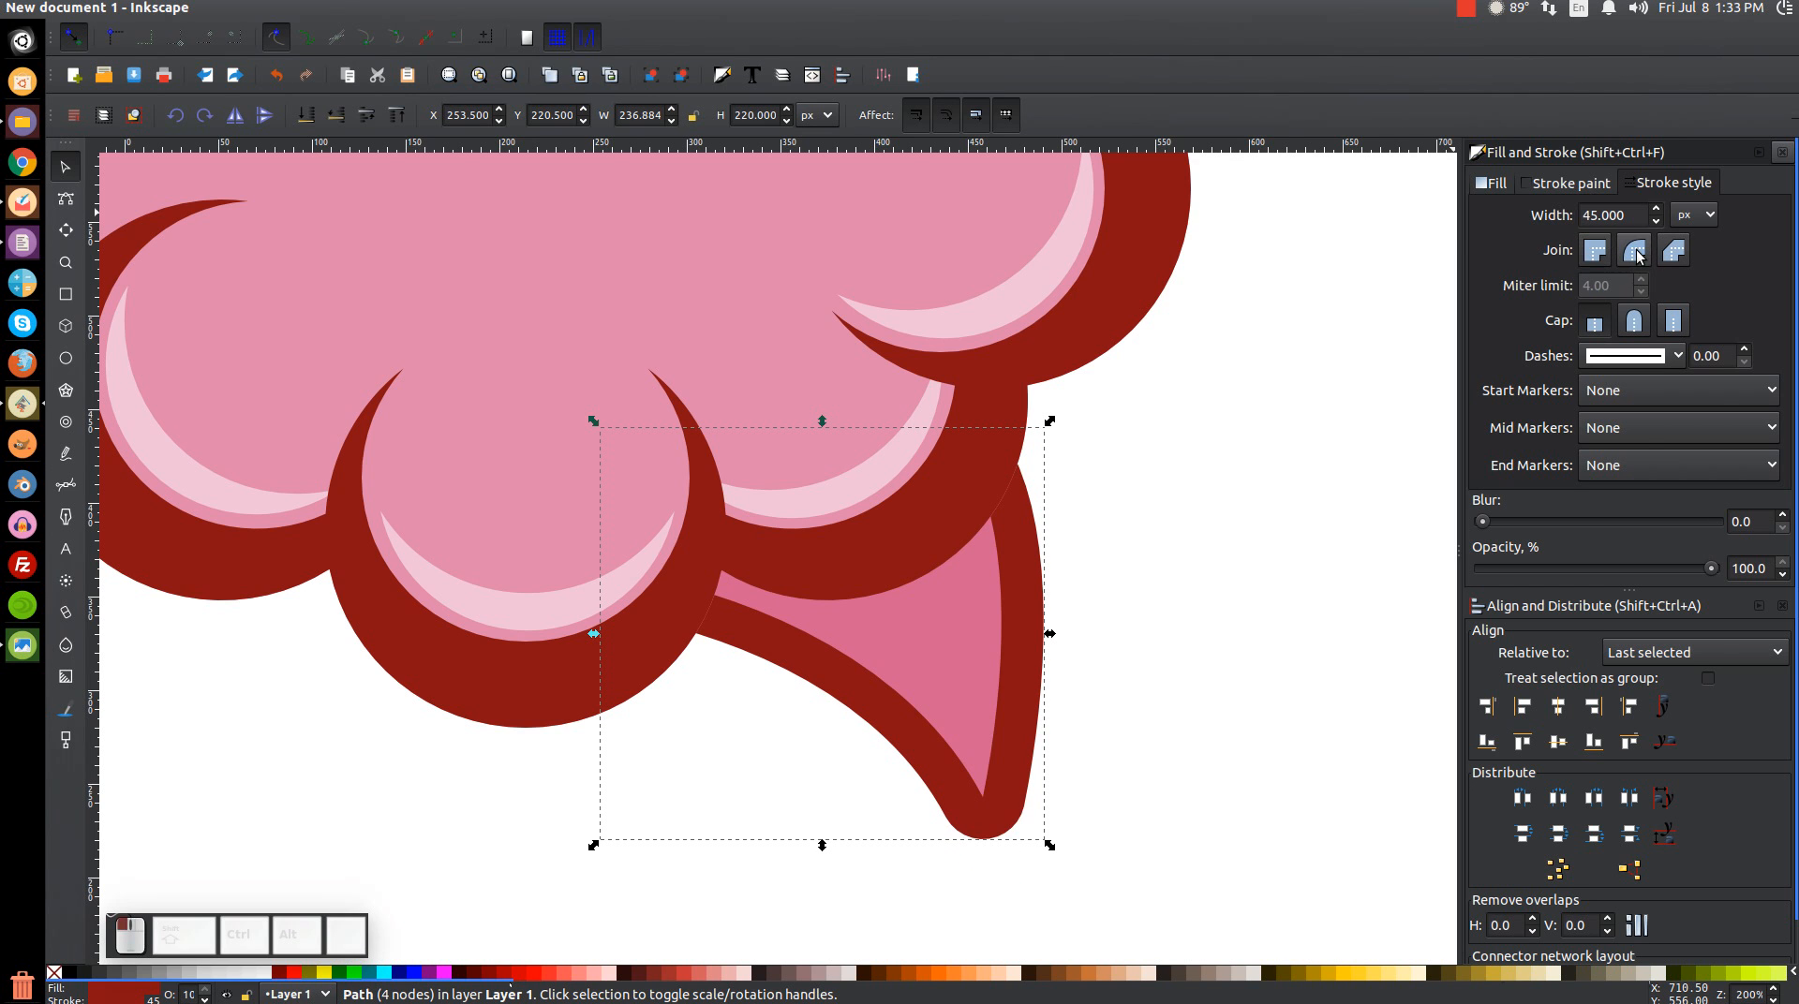
left_click(1630, 322)
left_click_drag(860, 448, 1042, 485)
scroll(999, 446, "down", 3, "ctrl")
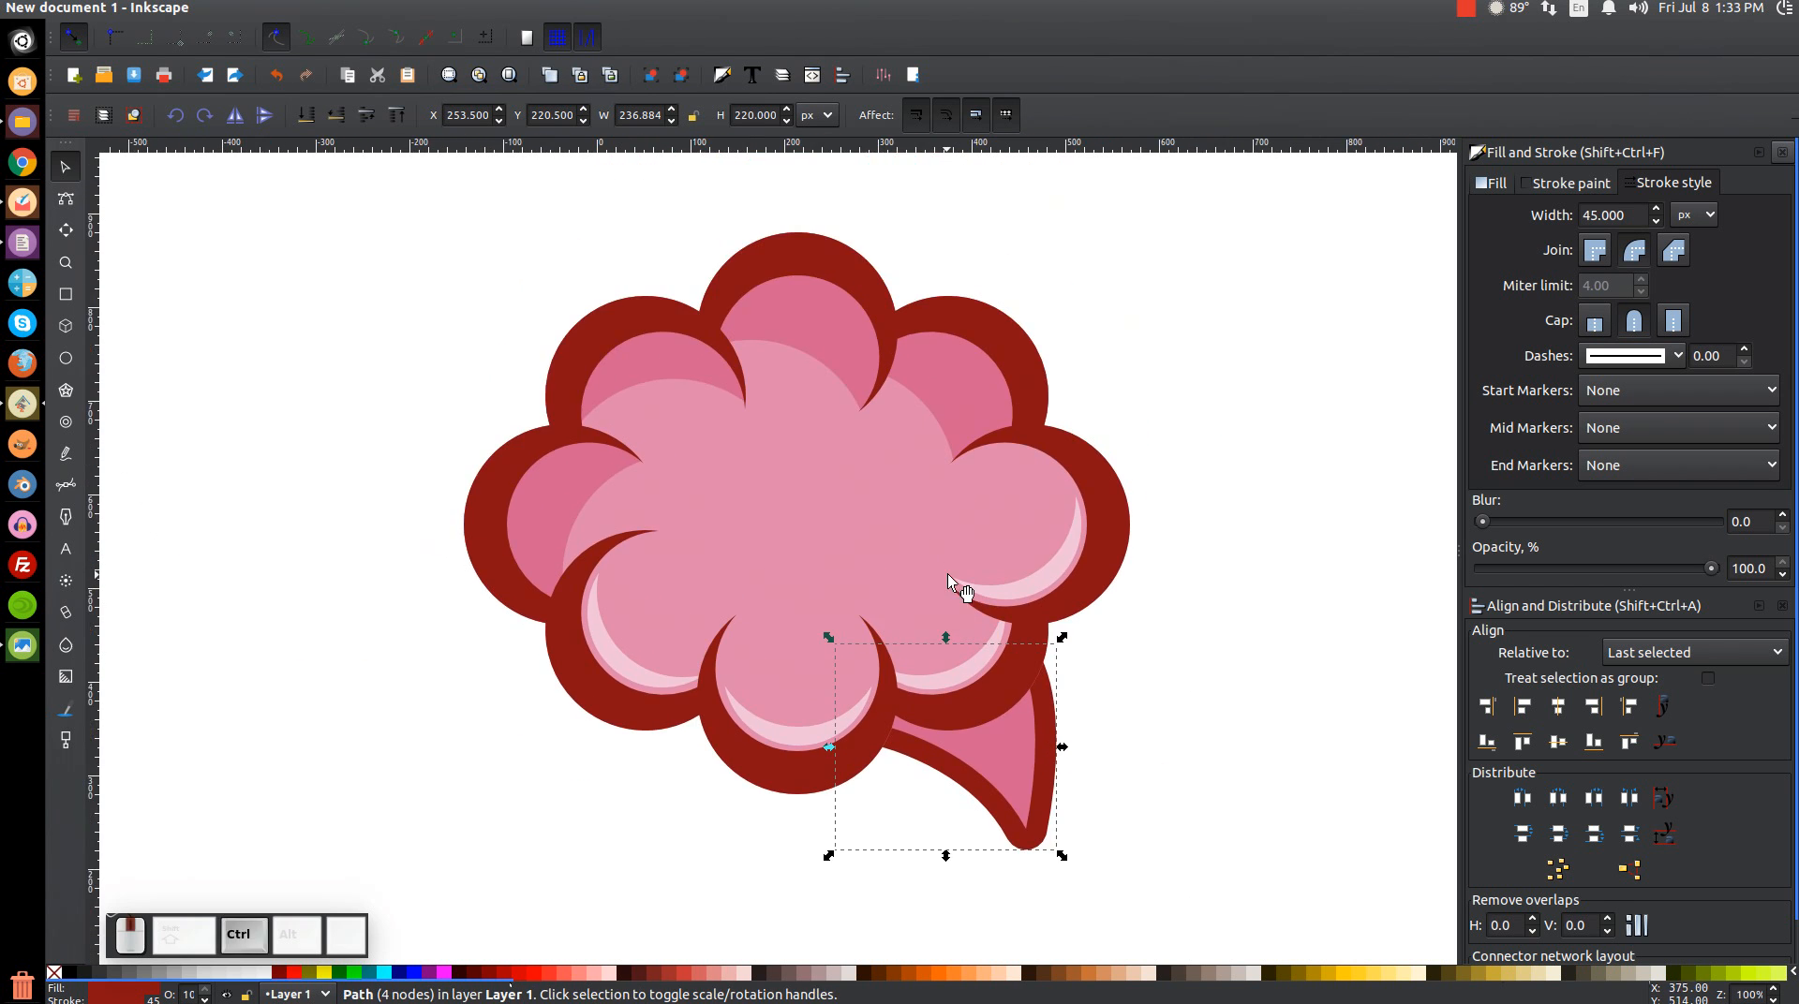
scroll(947, 573, "up", 1, "ctrl")
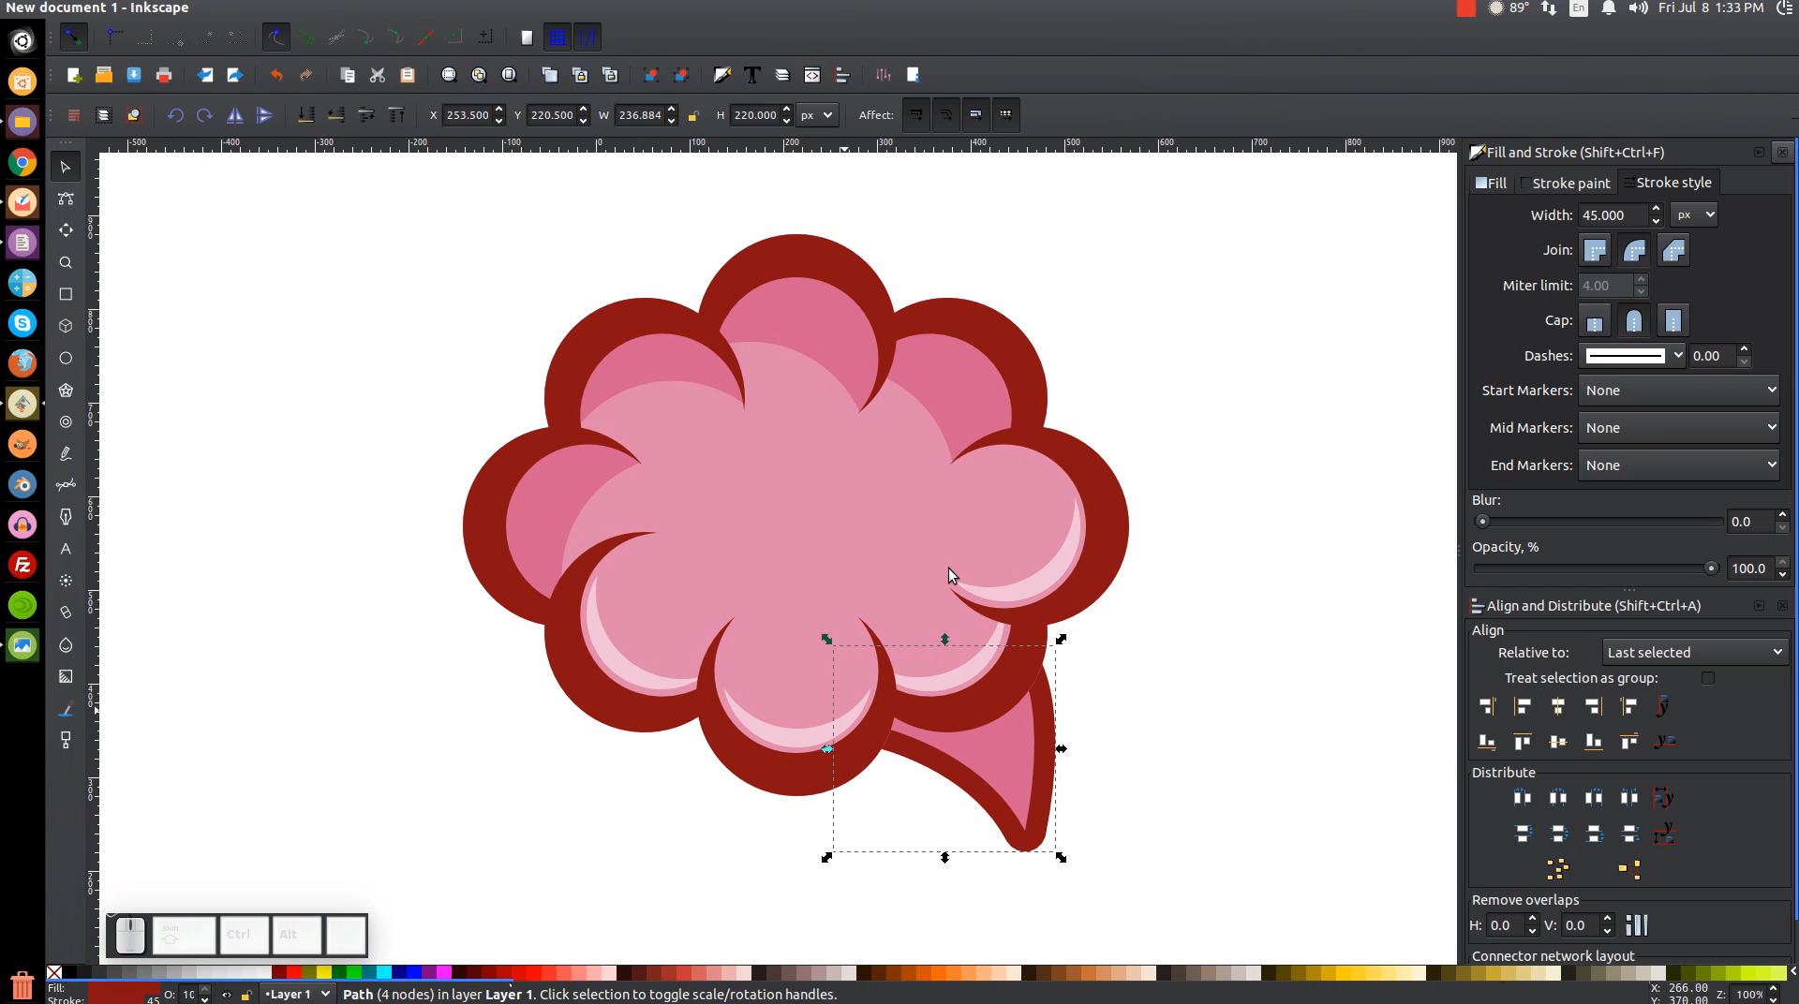
triple_click(1629, 216)
type("50")
key("Return")
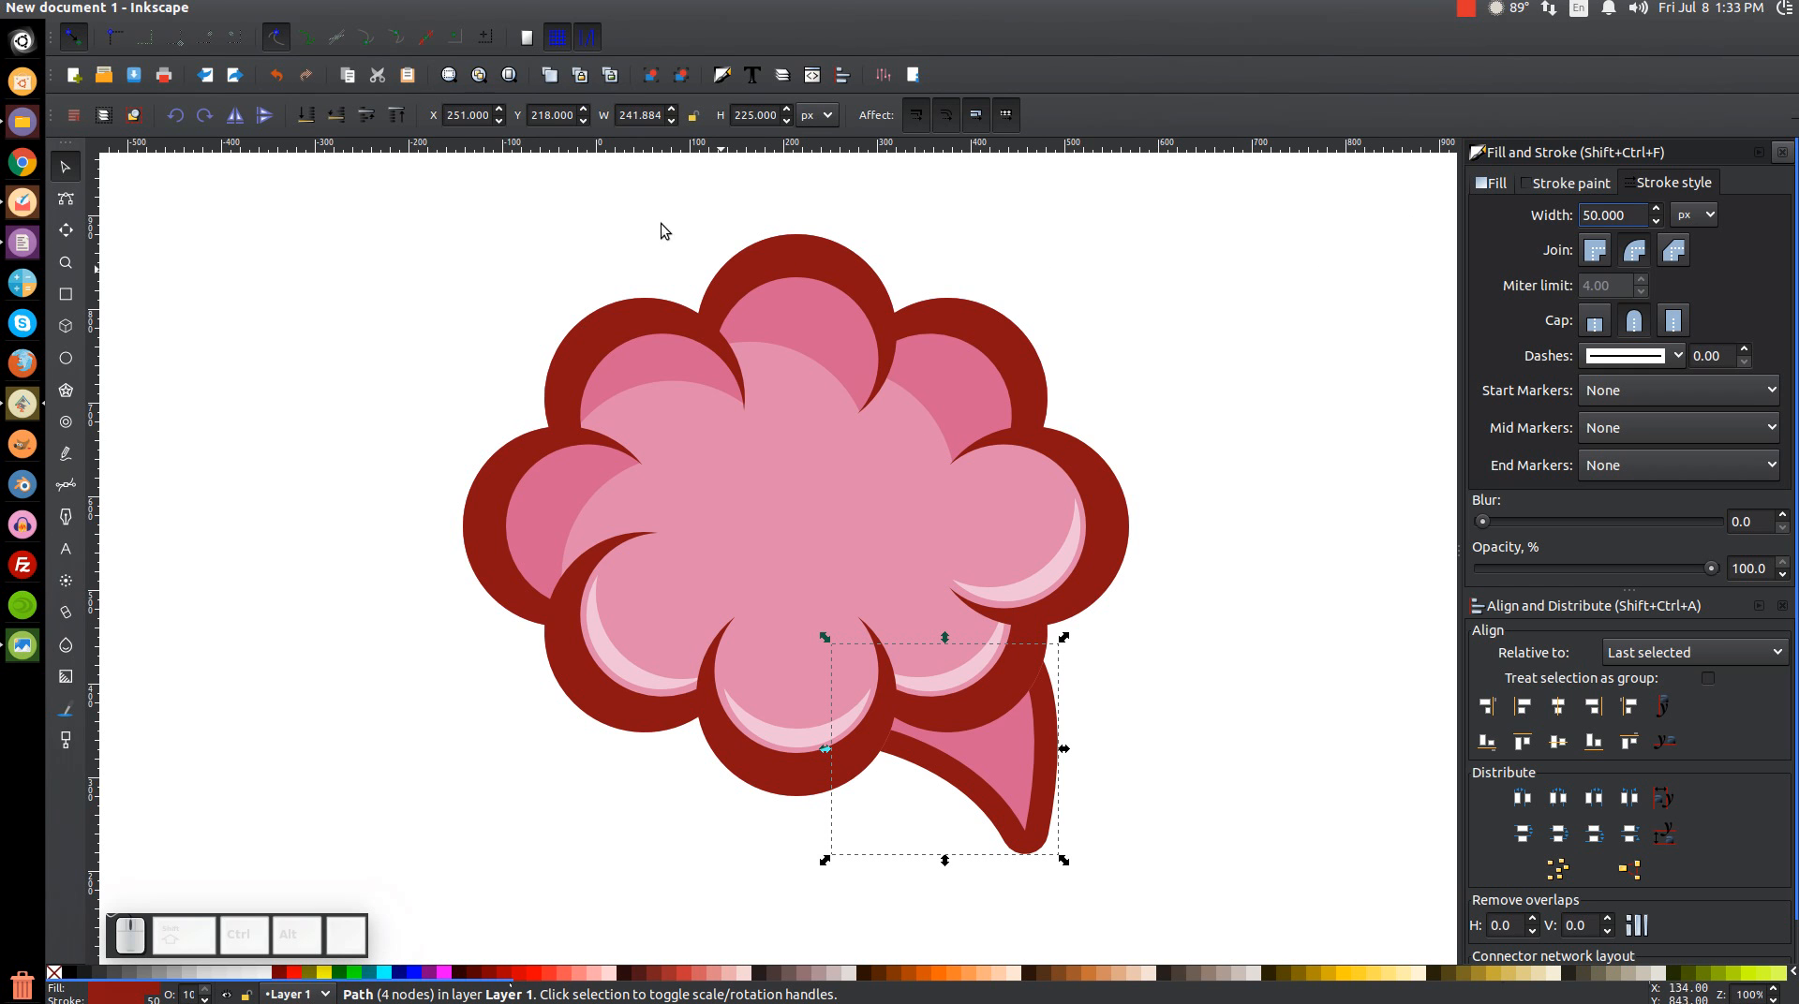
Convert the dark red stem copy's stroke to a path, break it apart and union the pieces into one solid shape
left_click(306, 11)
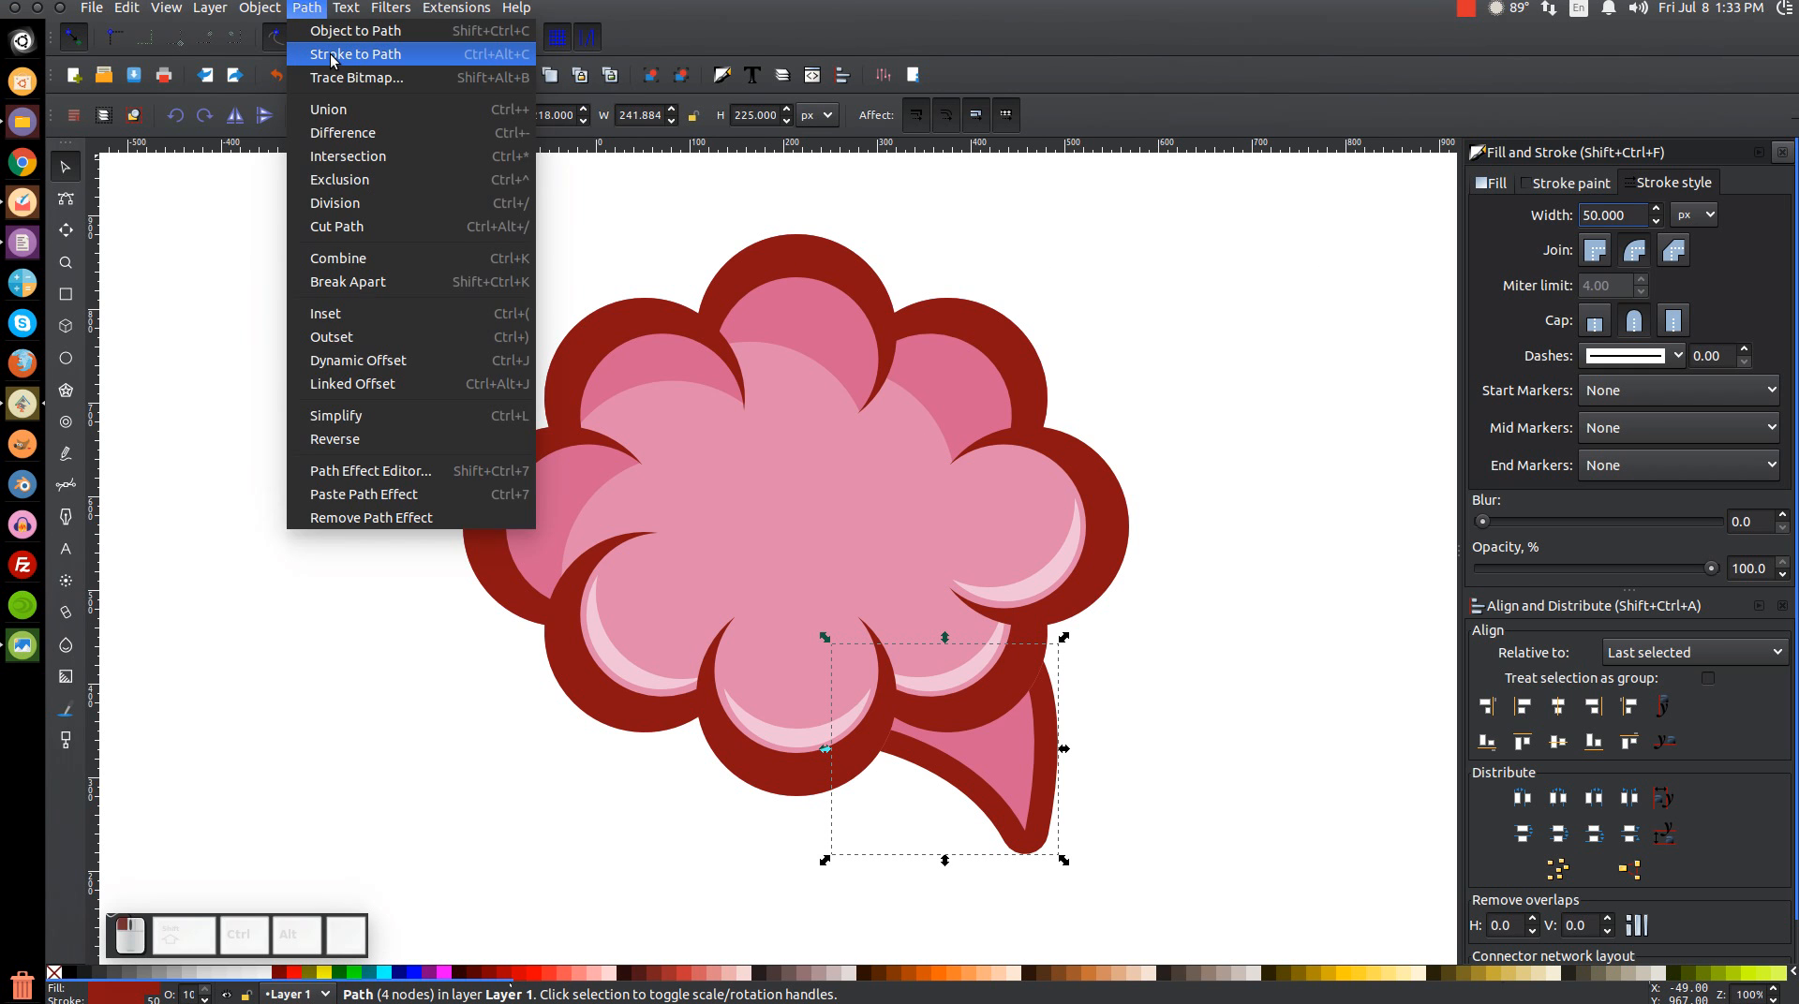
left_click(330, 54)
left_click(307, 8)
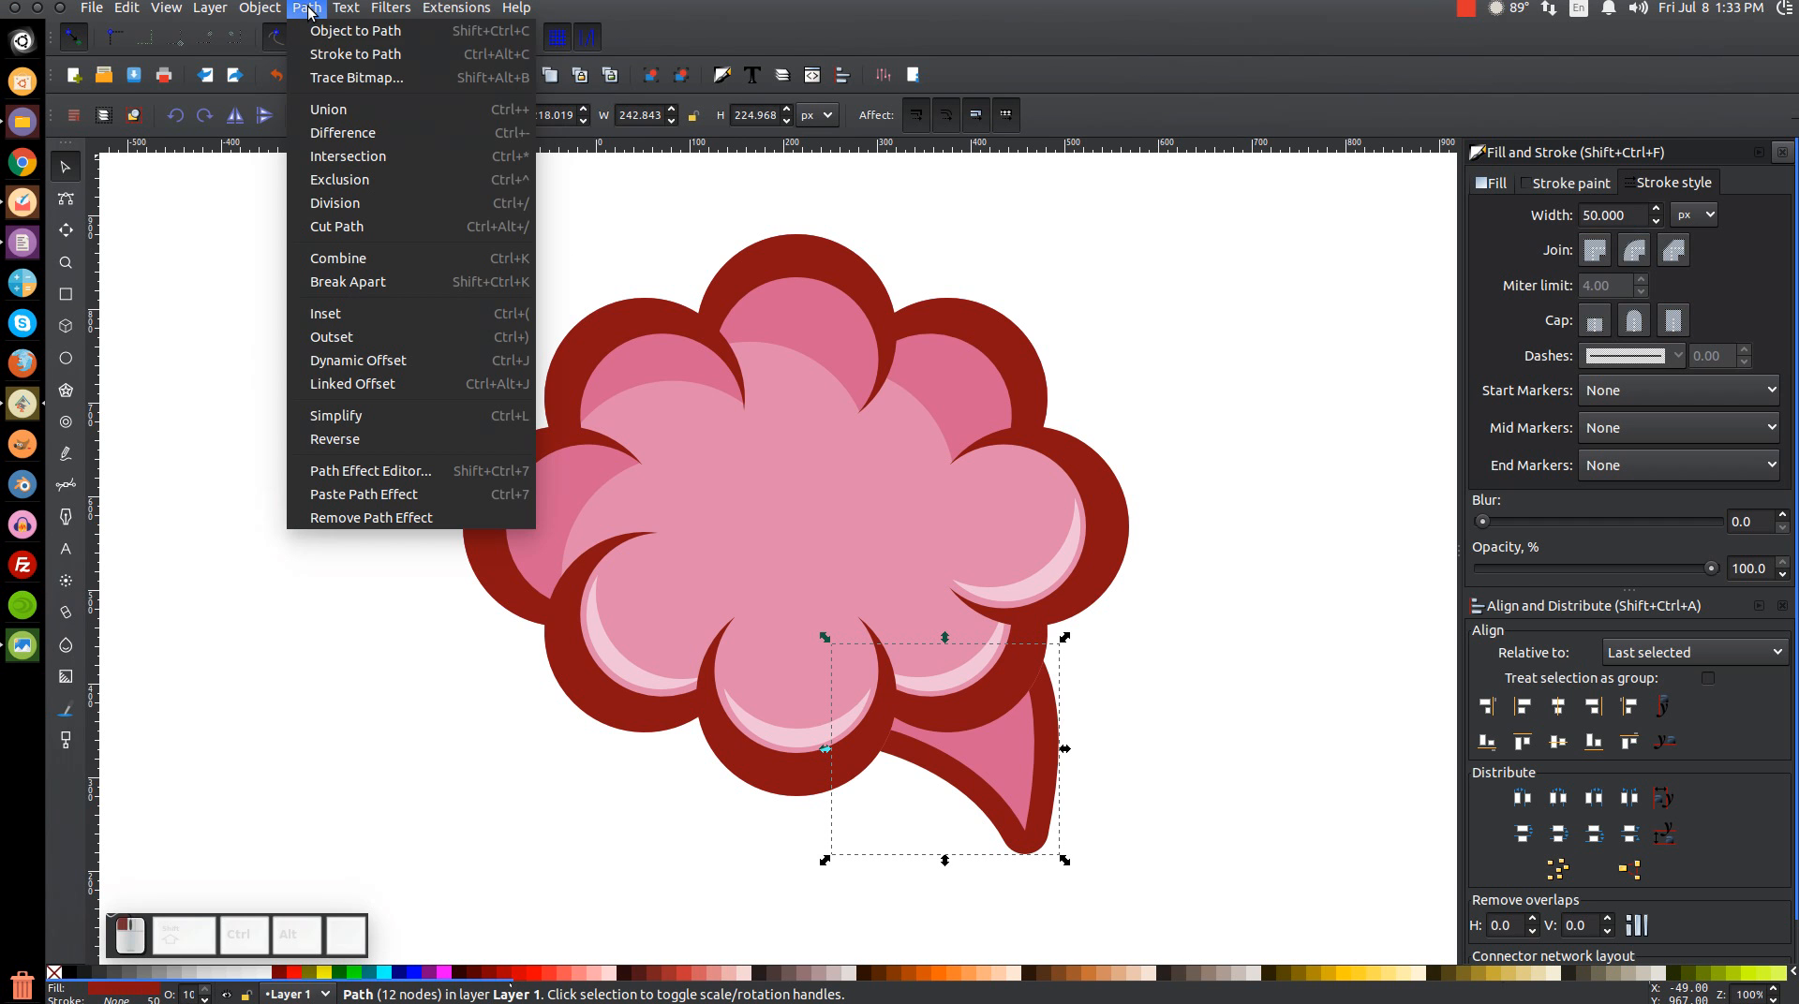
left_click(362, 291)
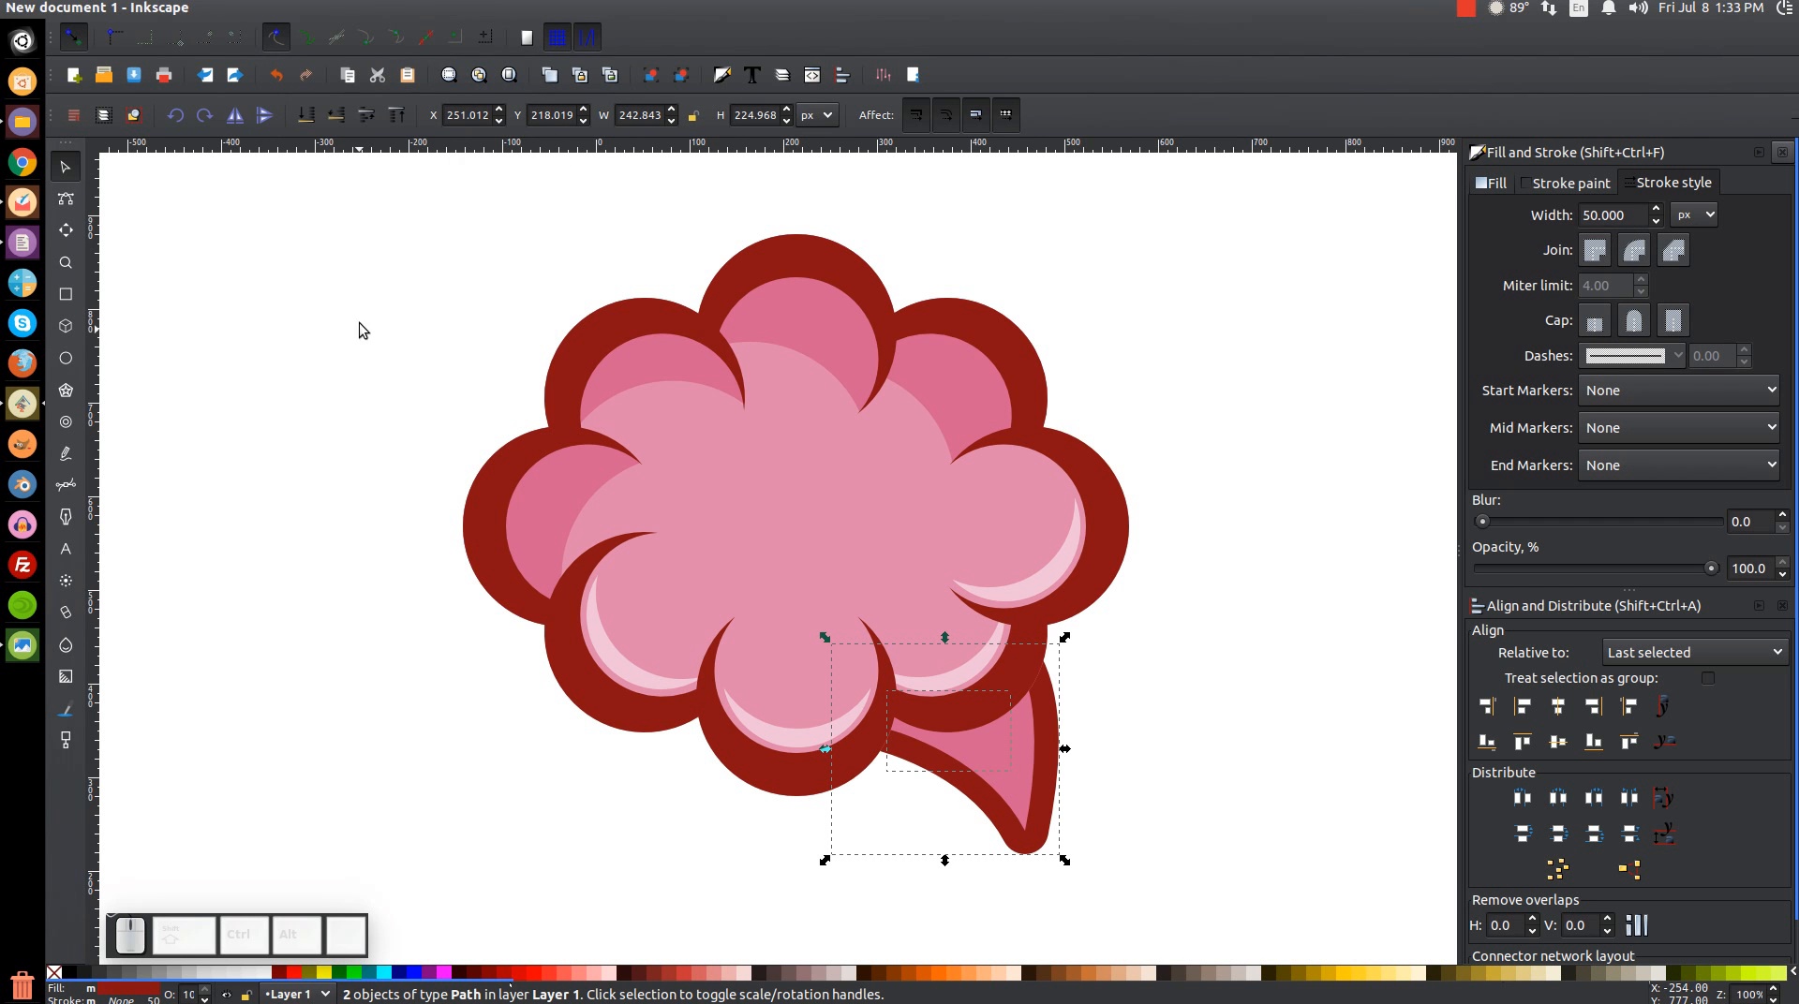
left_click(307, 9)
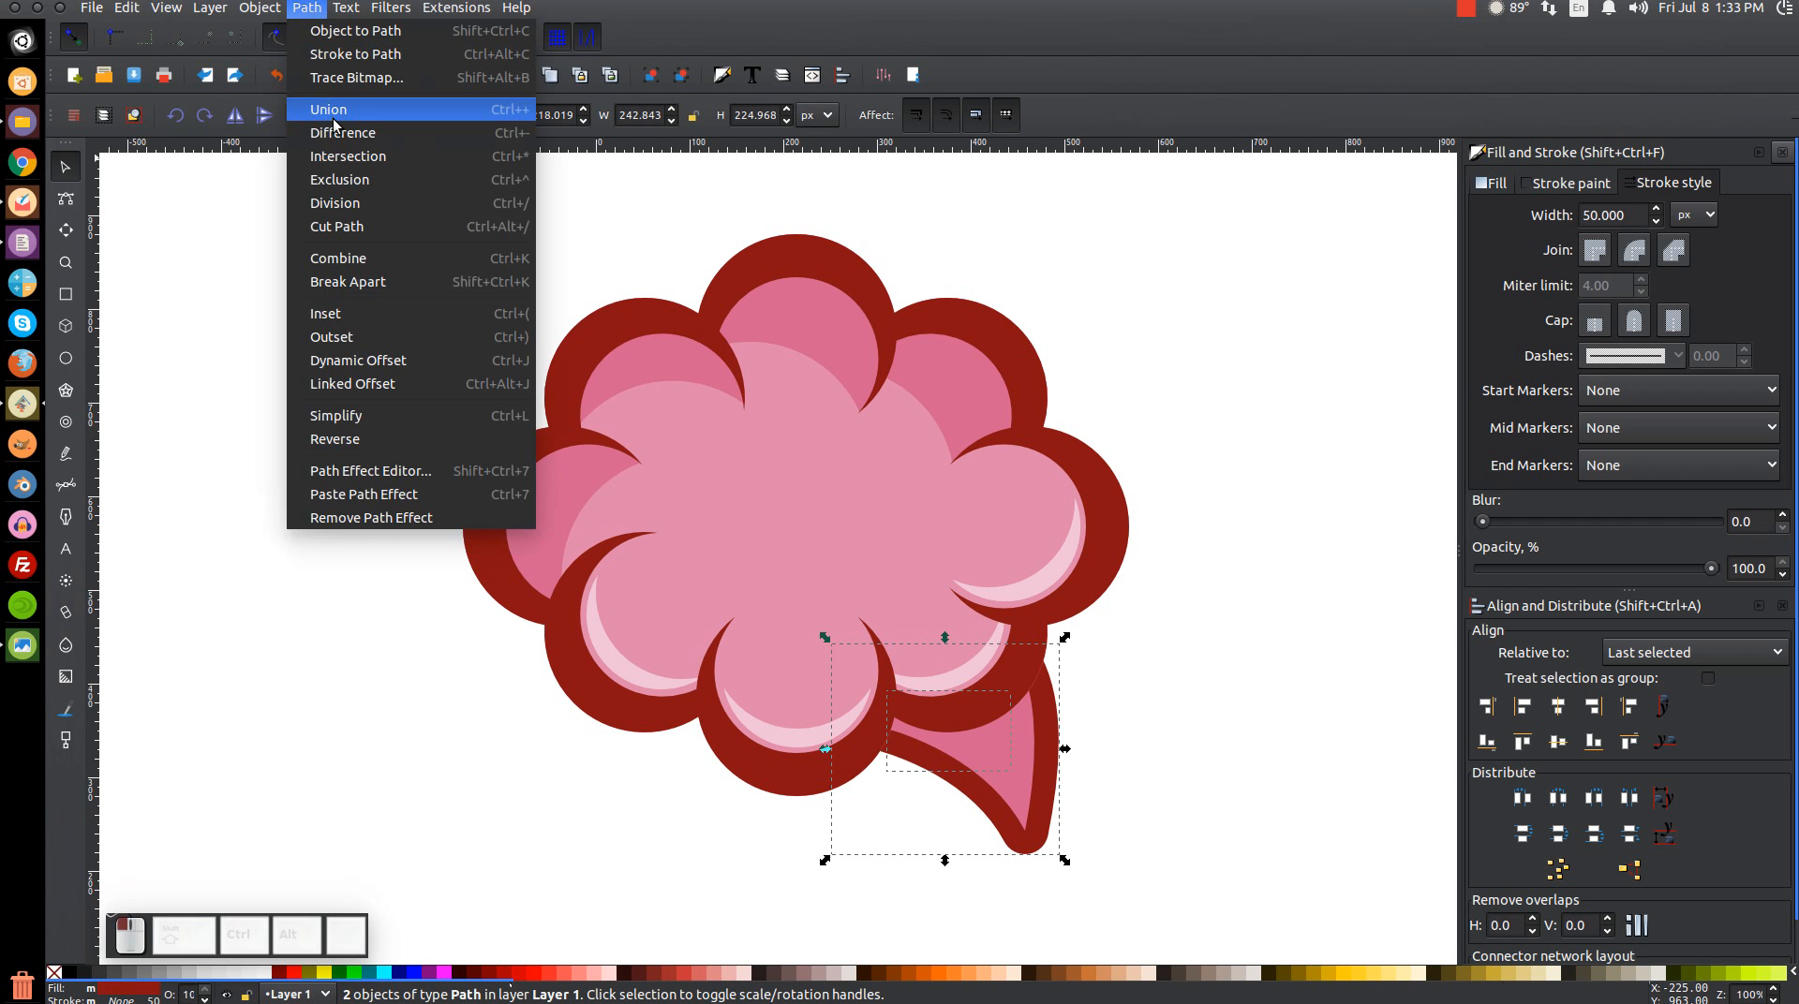
left_click(333, 115)
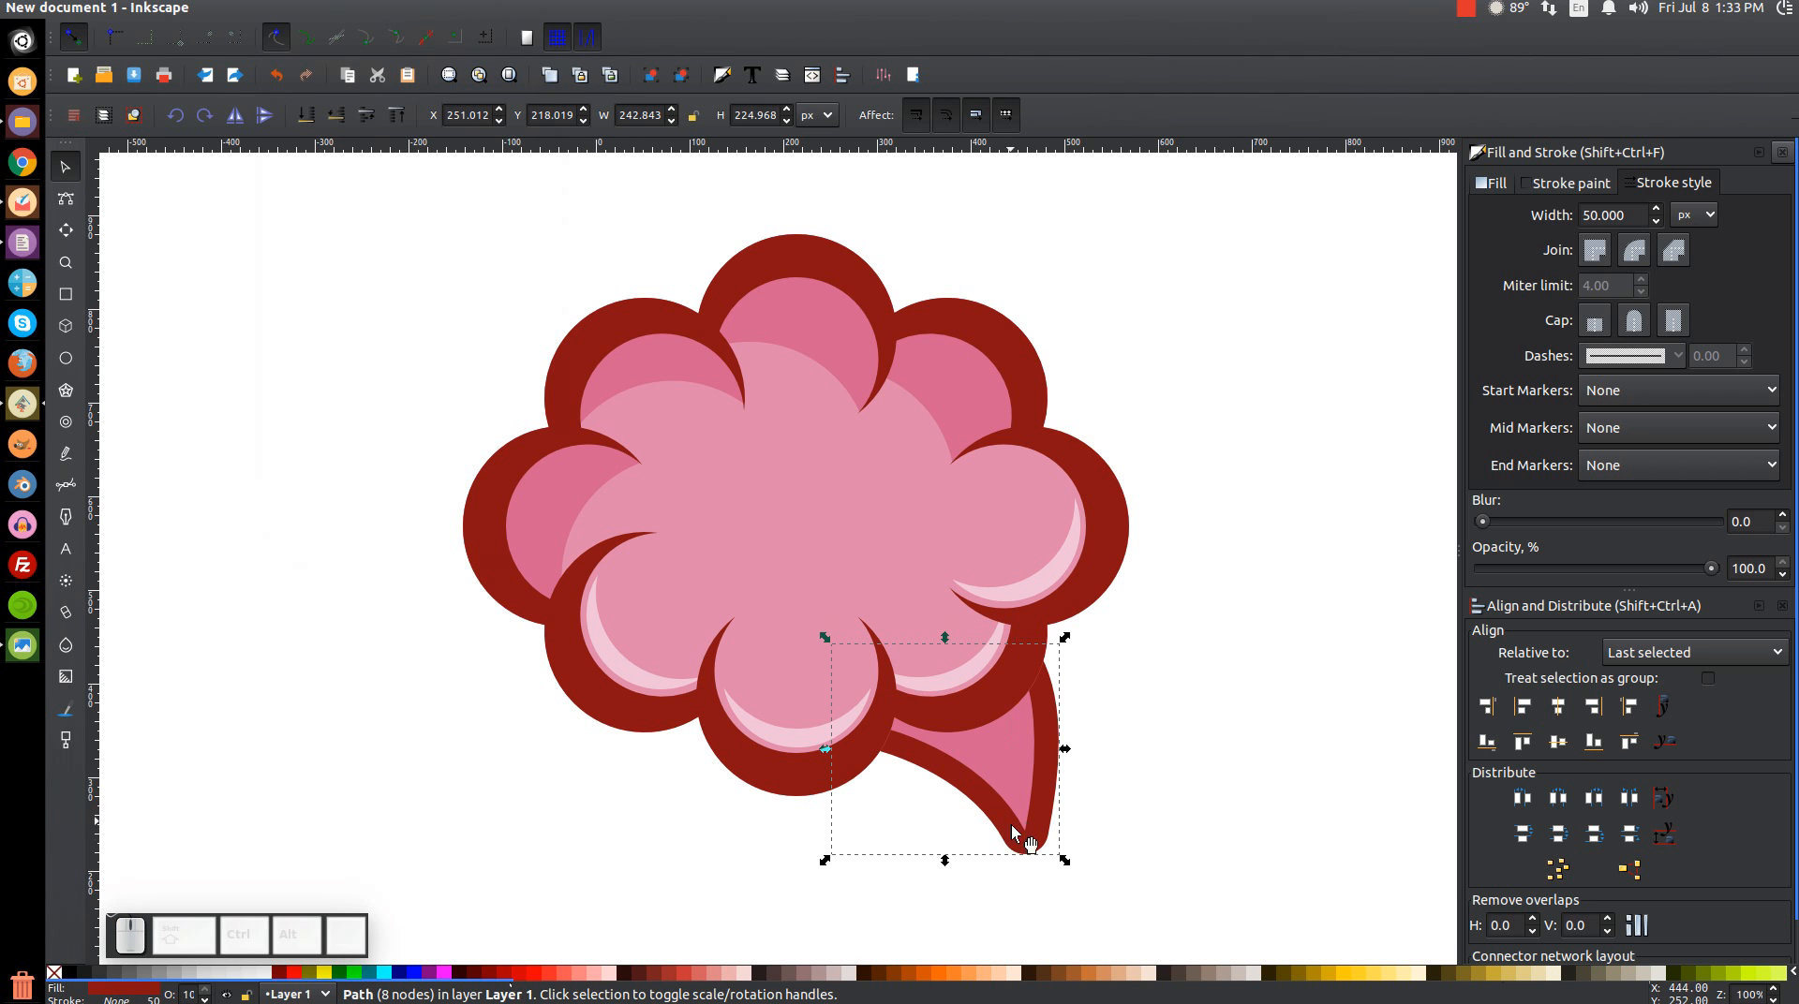
left_click_drag(1028, 854, 974, 922)
key("ctrl+z")
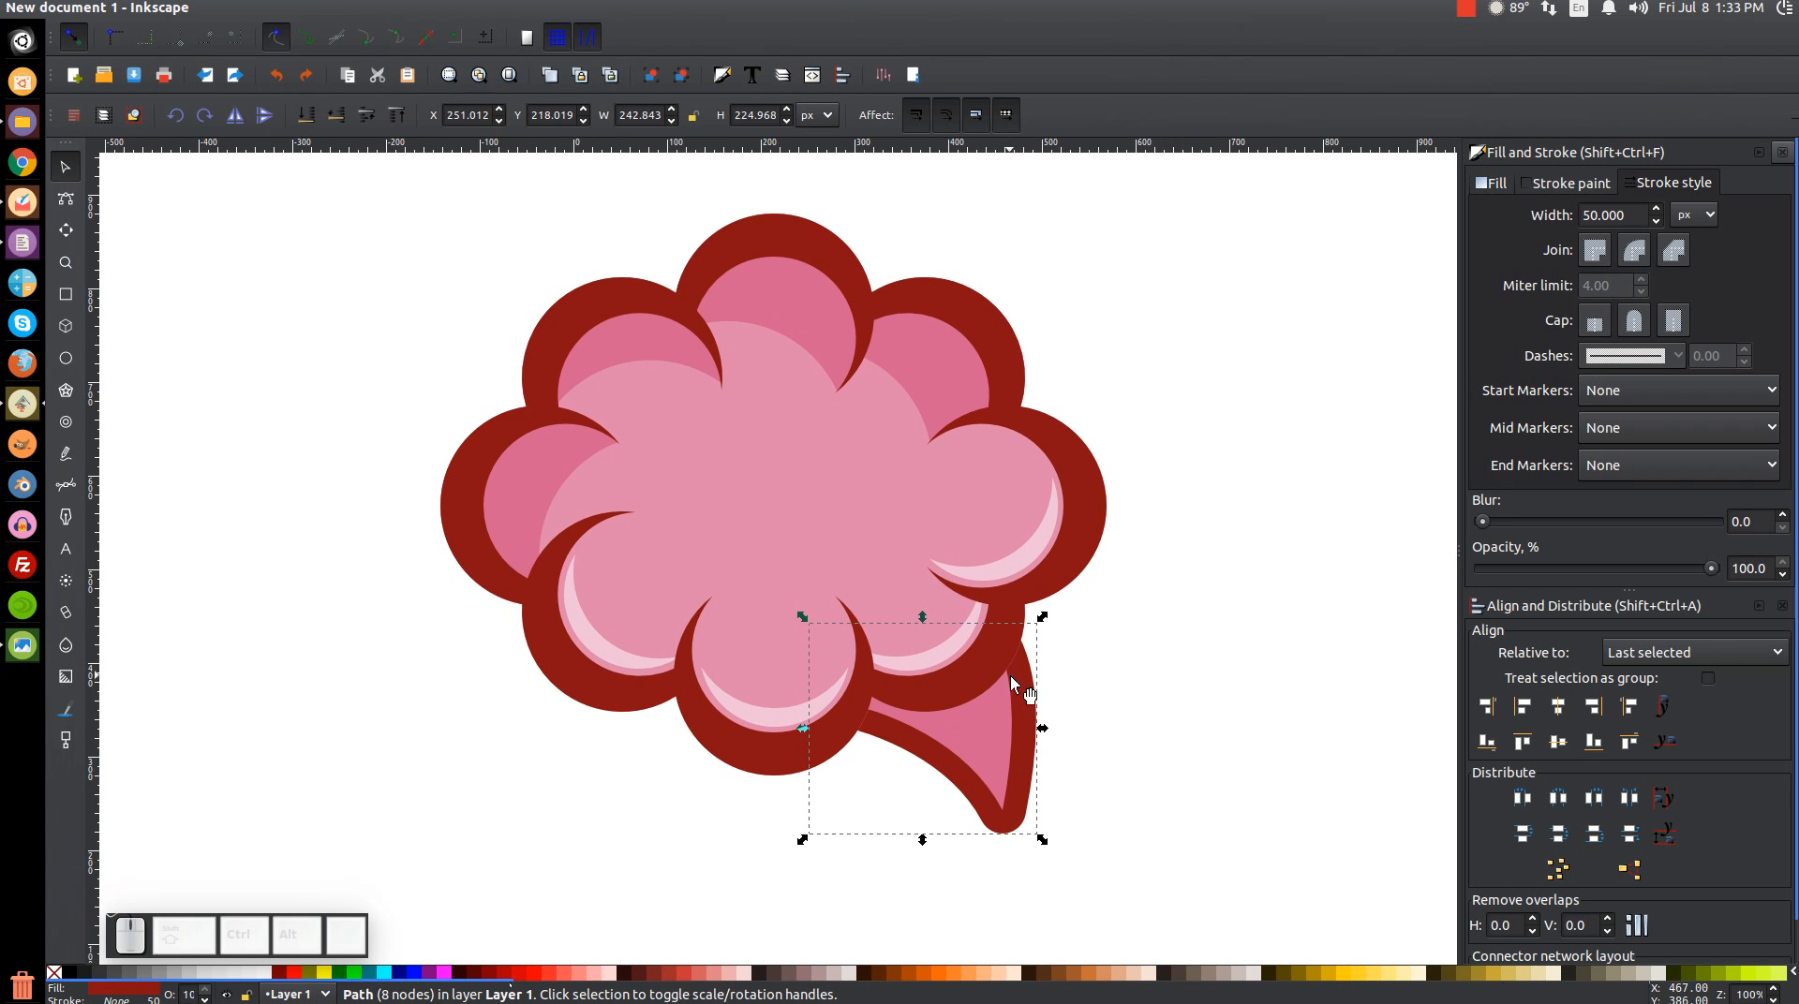
Duplicate the pink stem, darken the copy's fill to a lightness of 118 (ba3369) and lower its opacity to 58.6%
left_click(1003, 729)
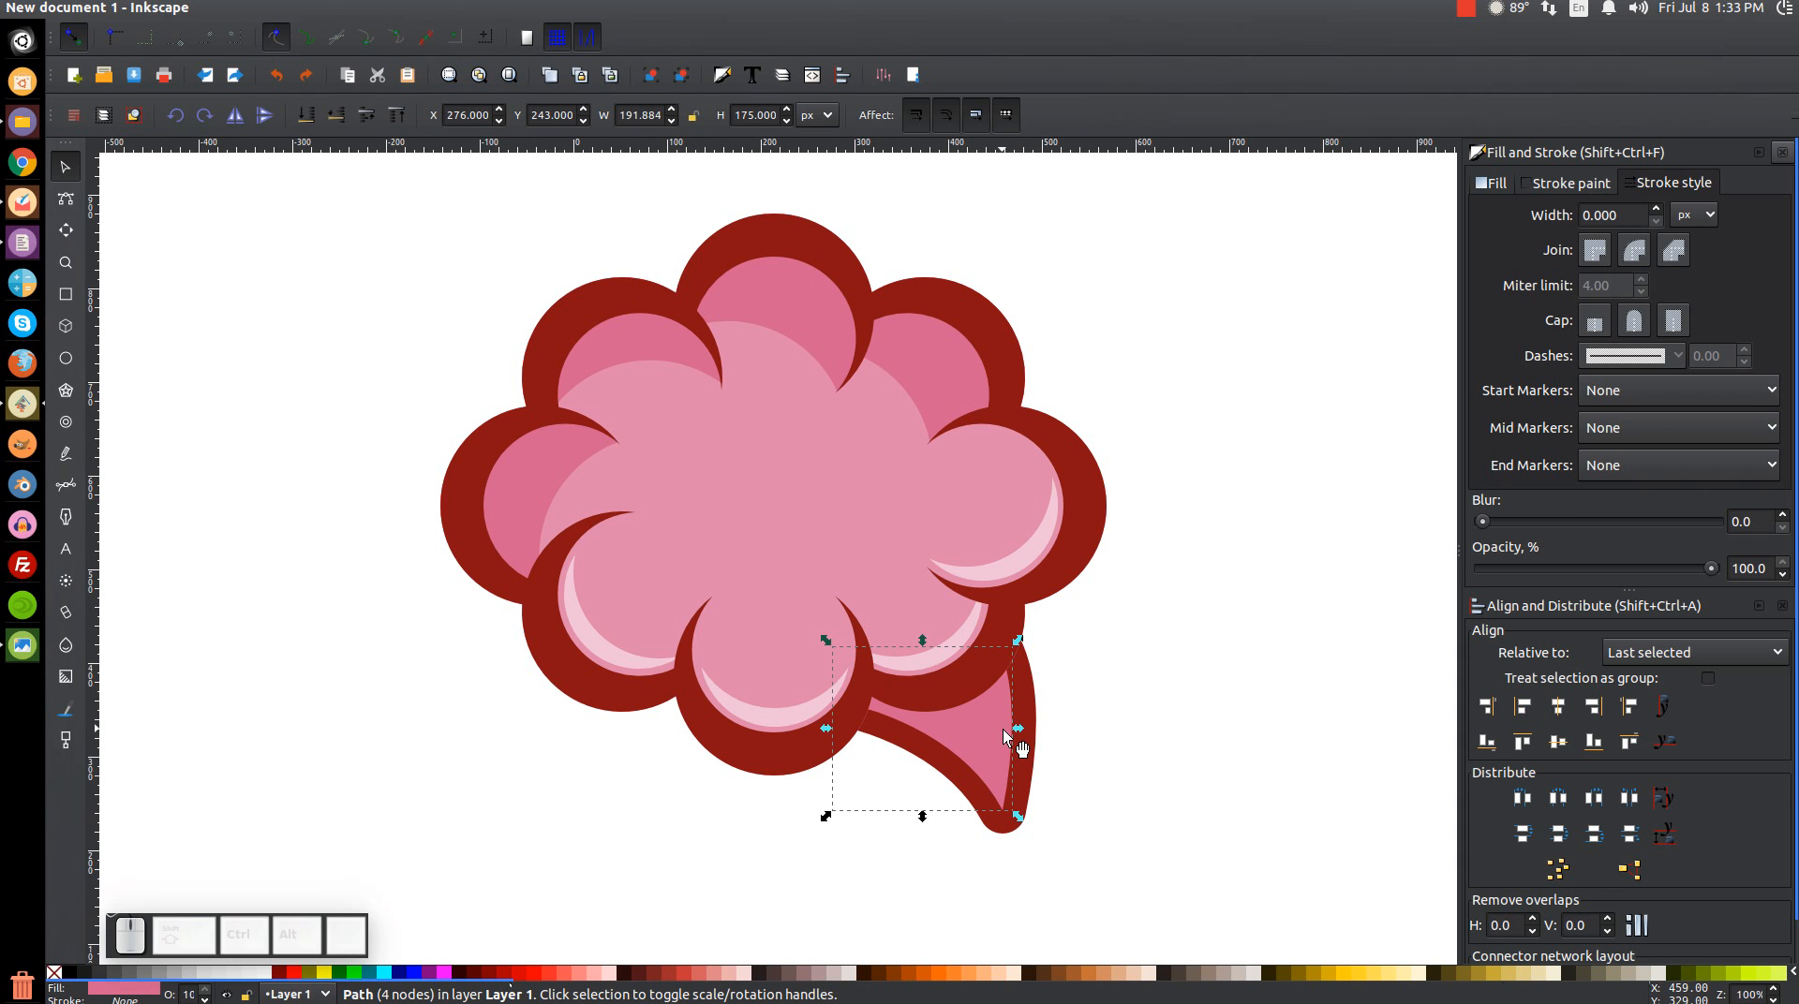
right_click(1003, 731)
left_click(1079, 482)
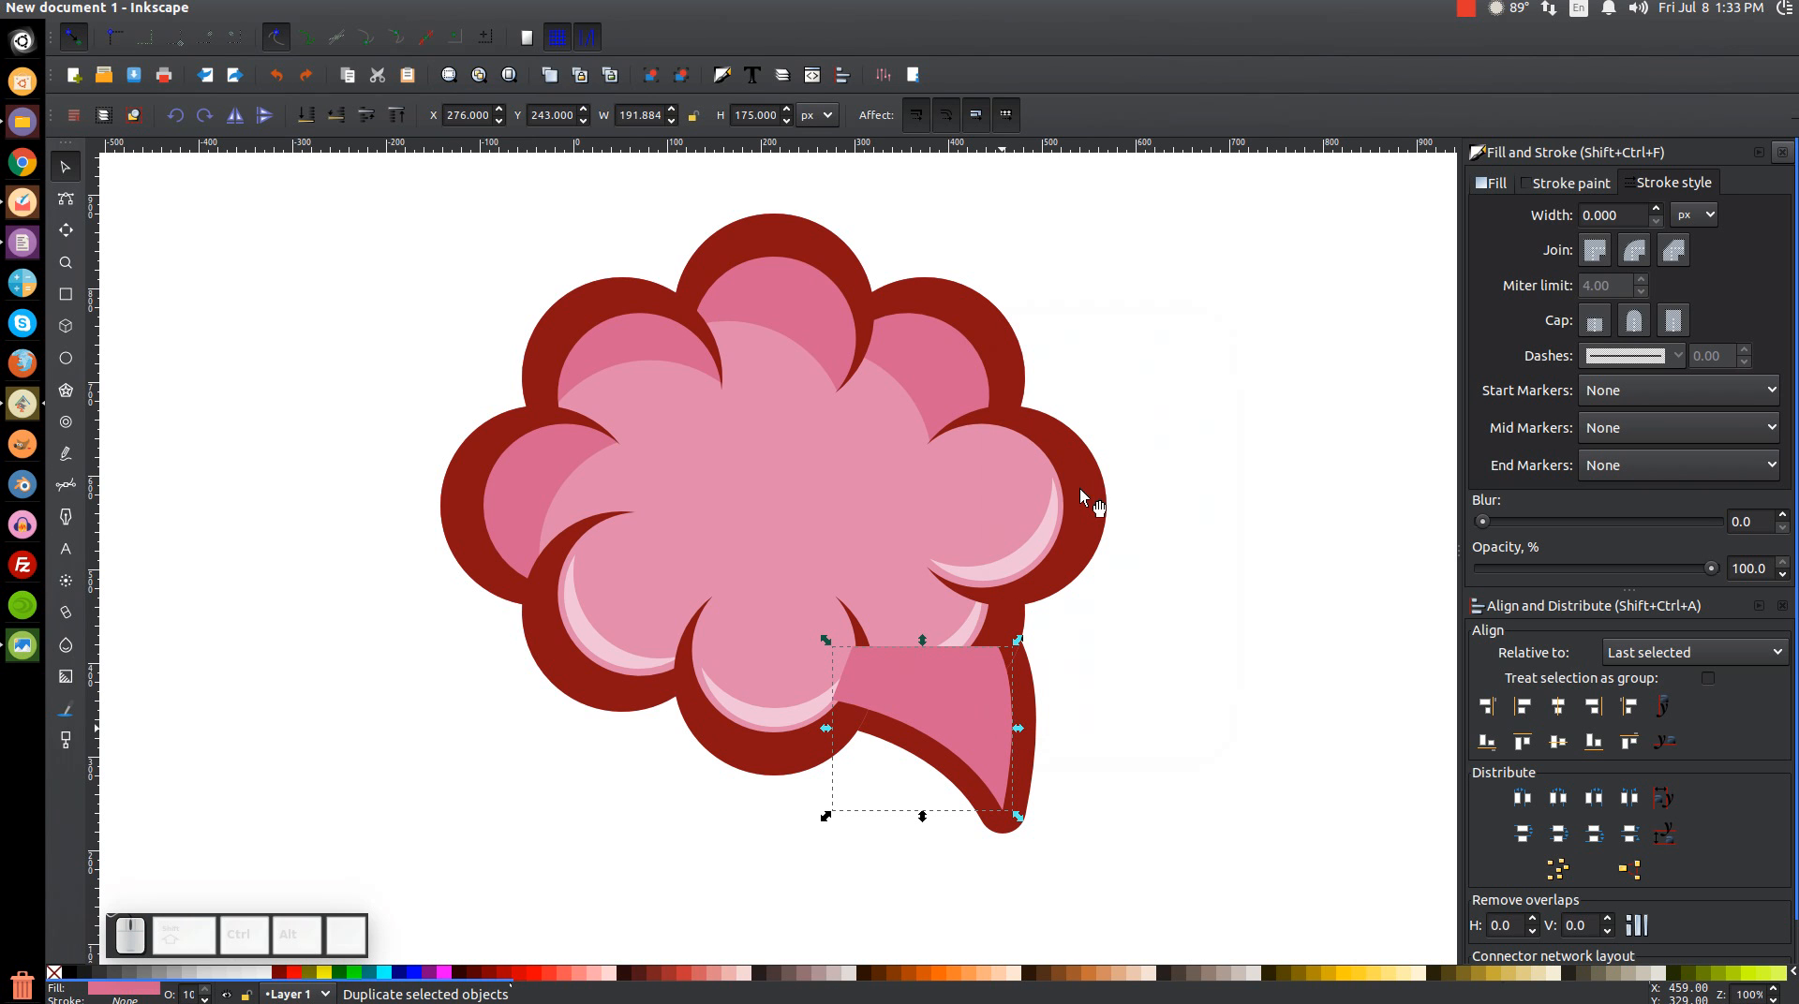
left_click(1488, 184)
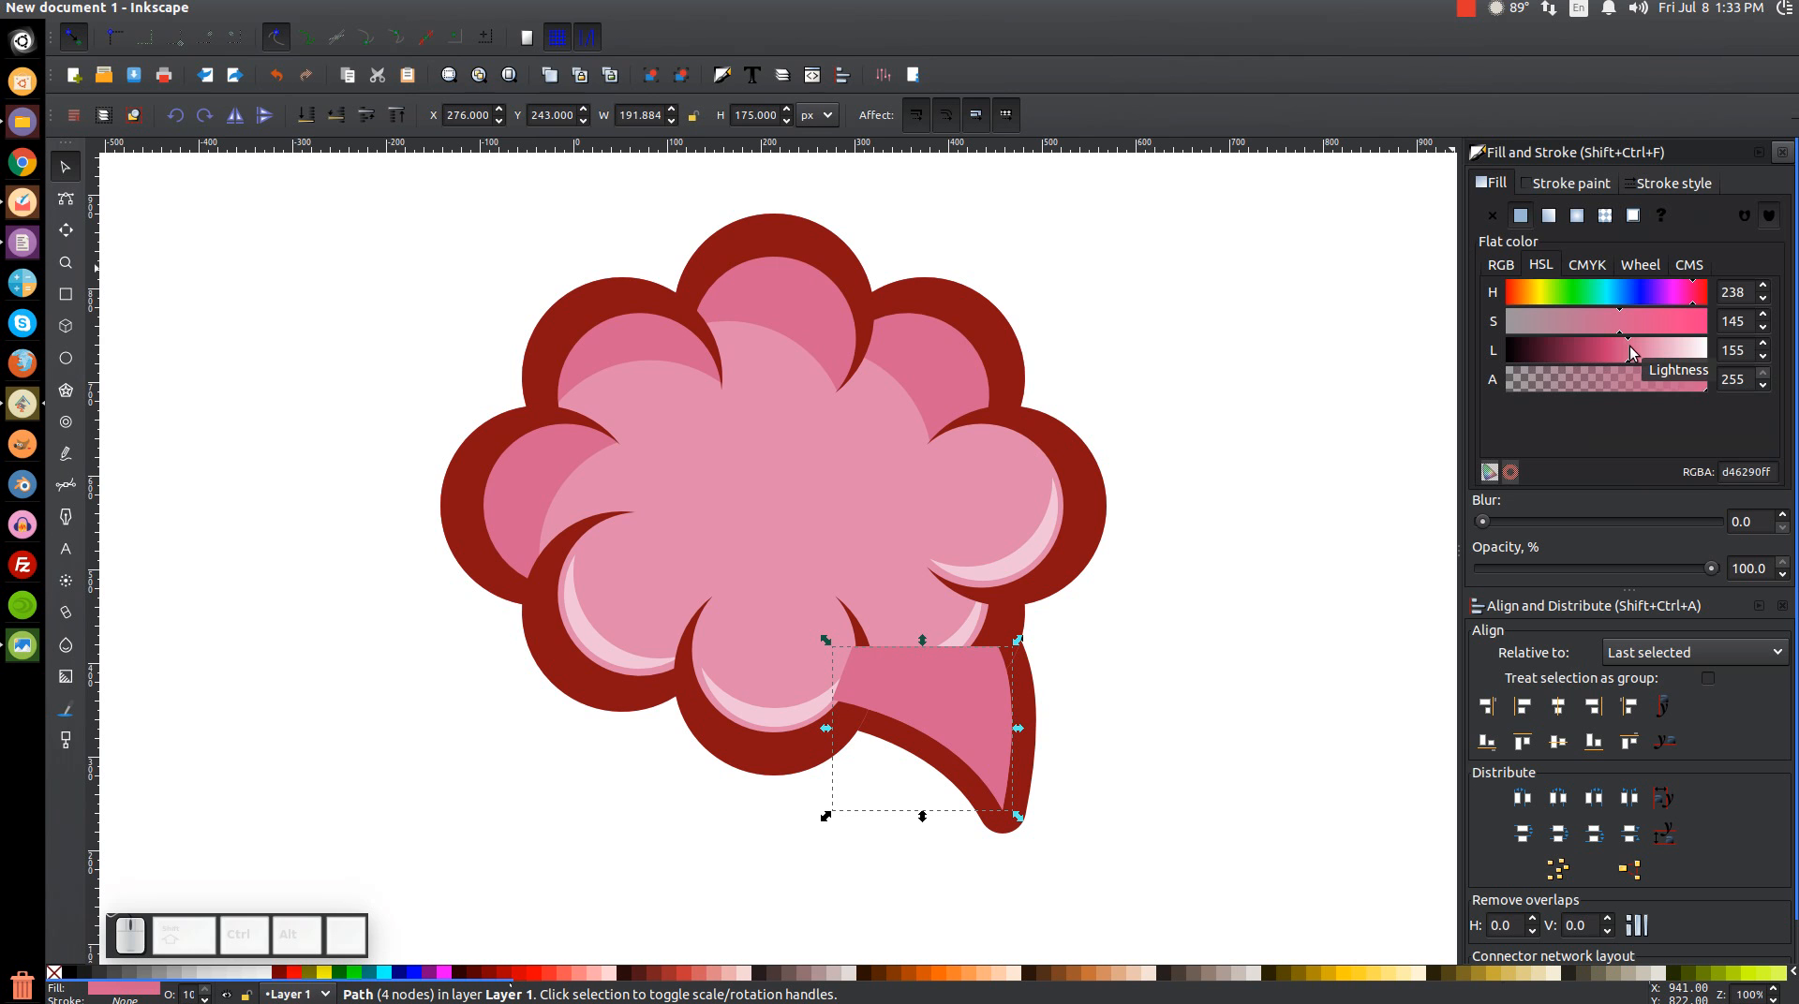
left_click_drag(1630, 352, 1602, 352)
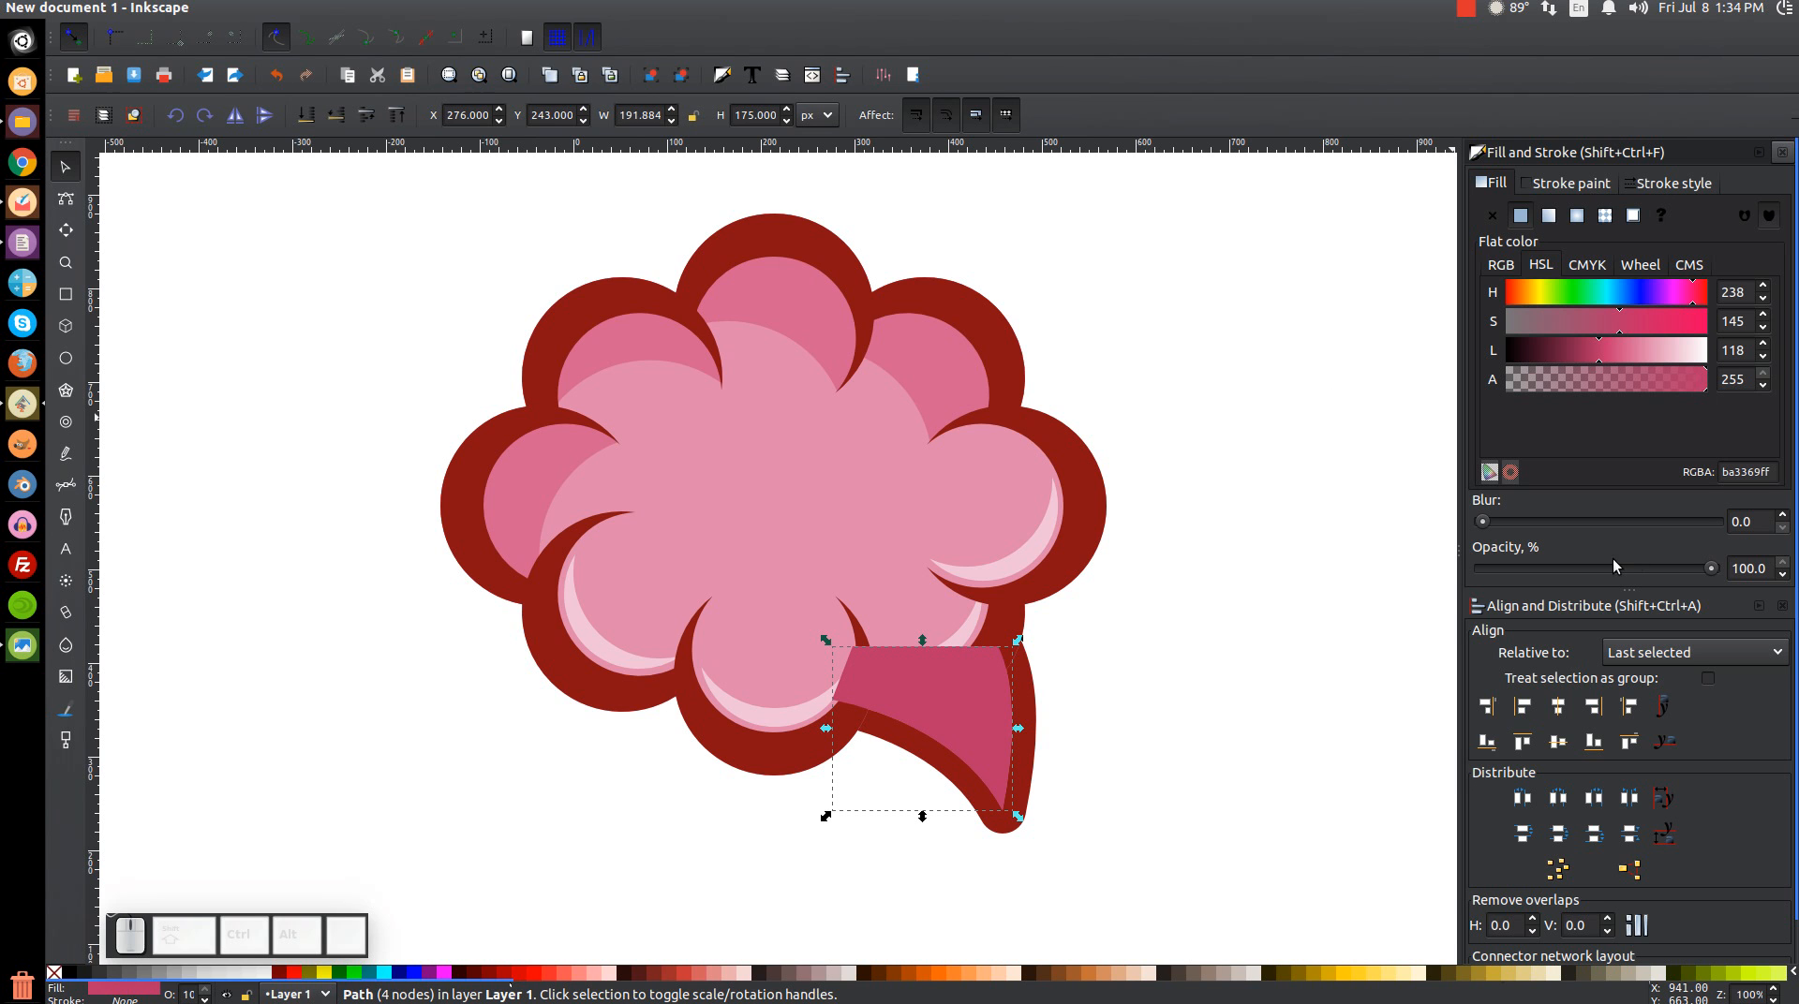
left_click_drag(1606, 566, 1616, 568)
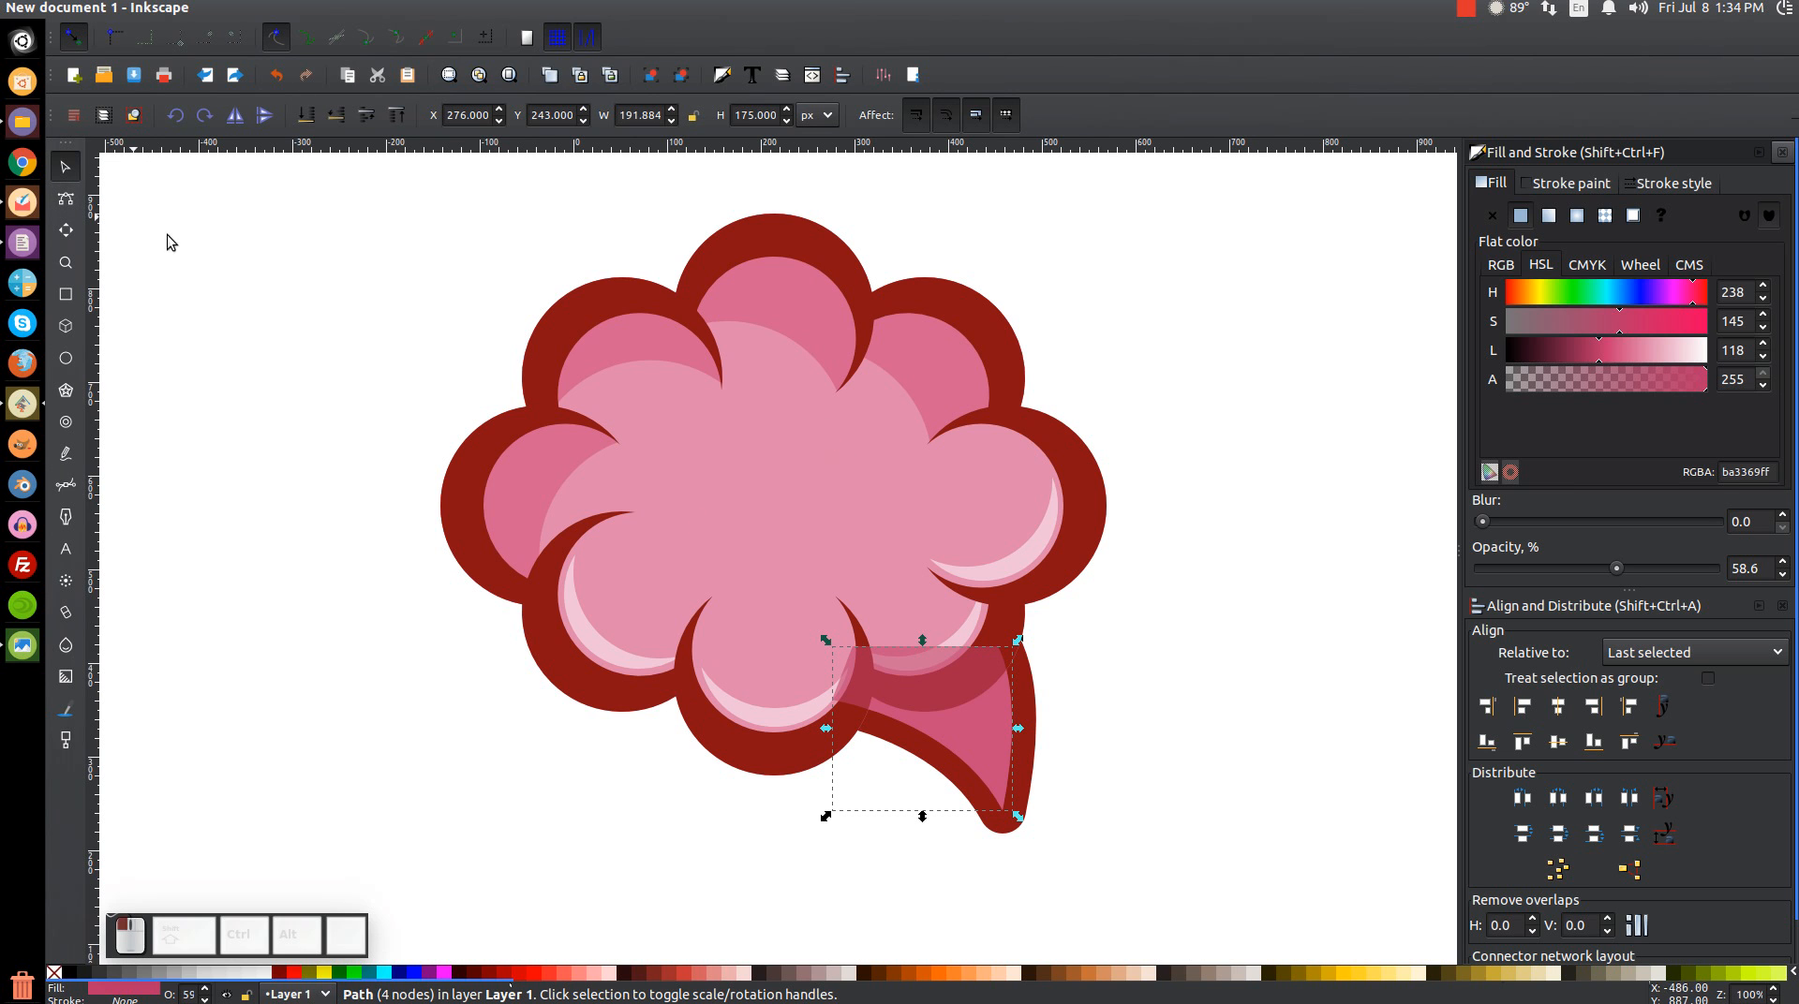
Duplicate the light pink brain shape, make it lime green at 59.4% opacity, and shift it about 10 px right and 24 px down
left_click(794, 452)
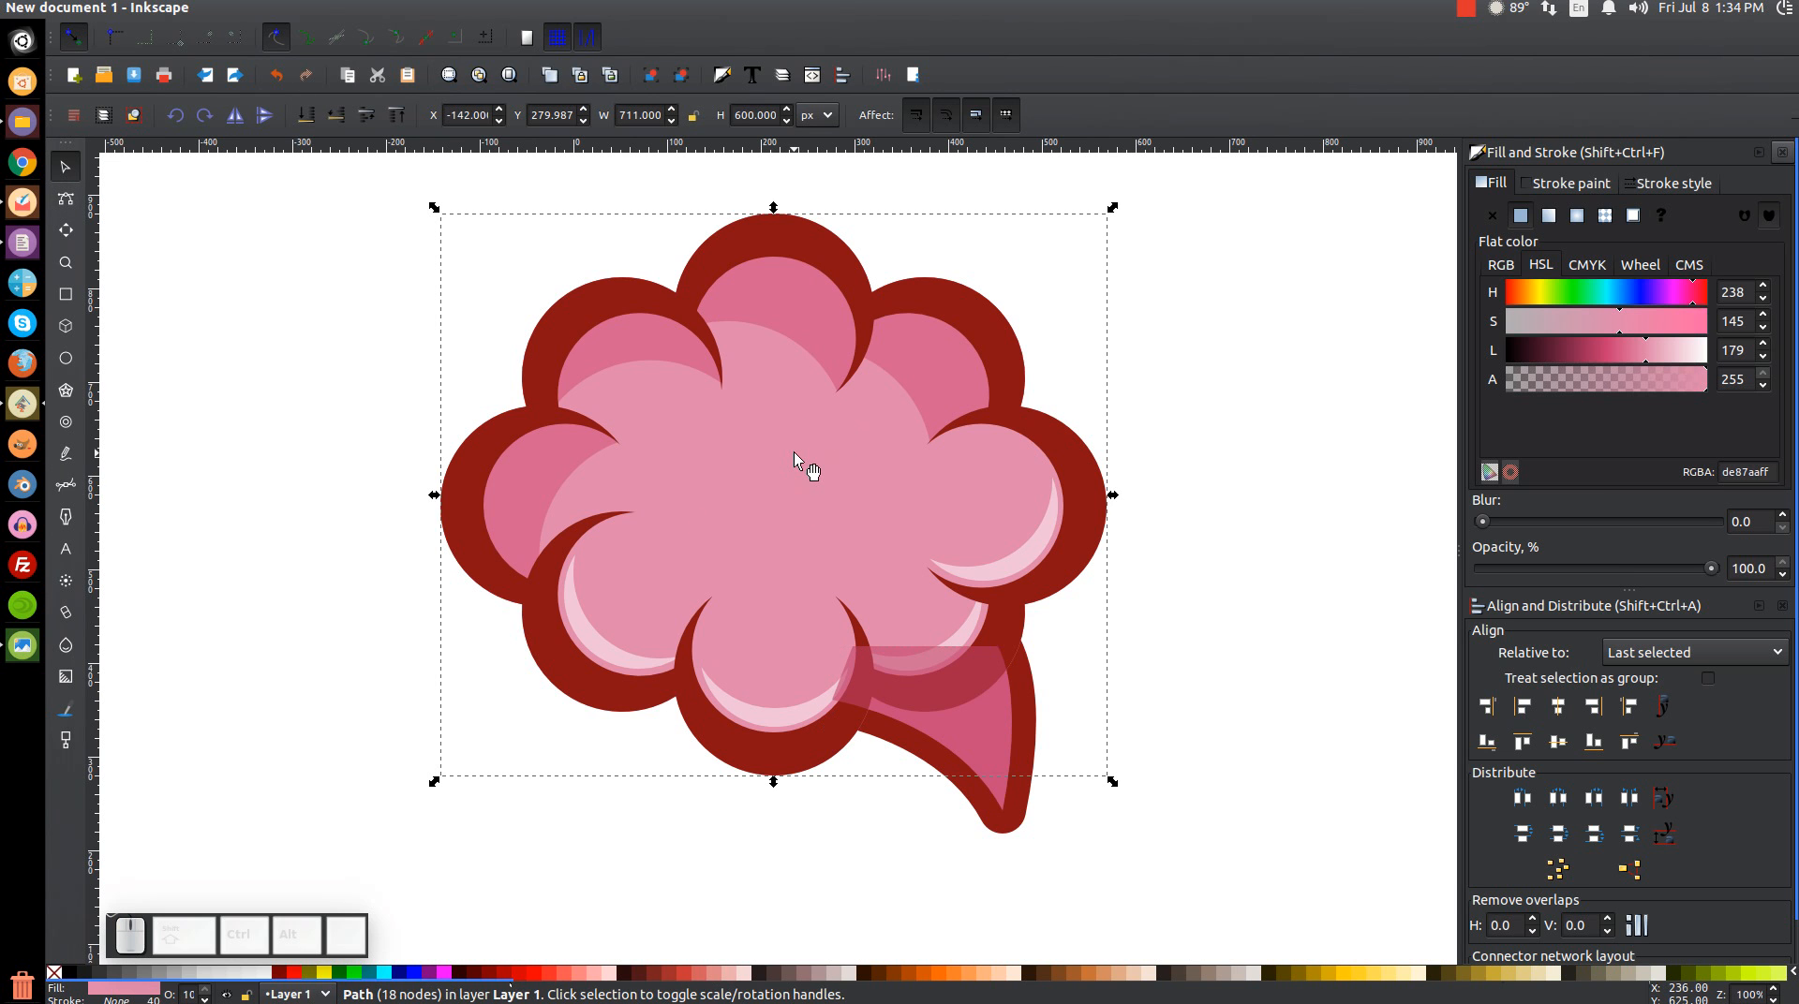
right_click(794, 451)
left_click(854, 603)
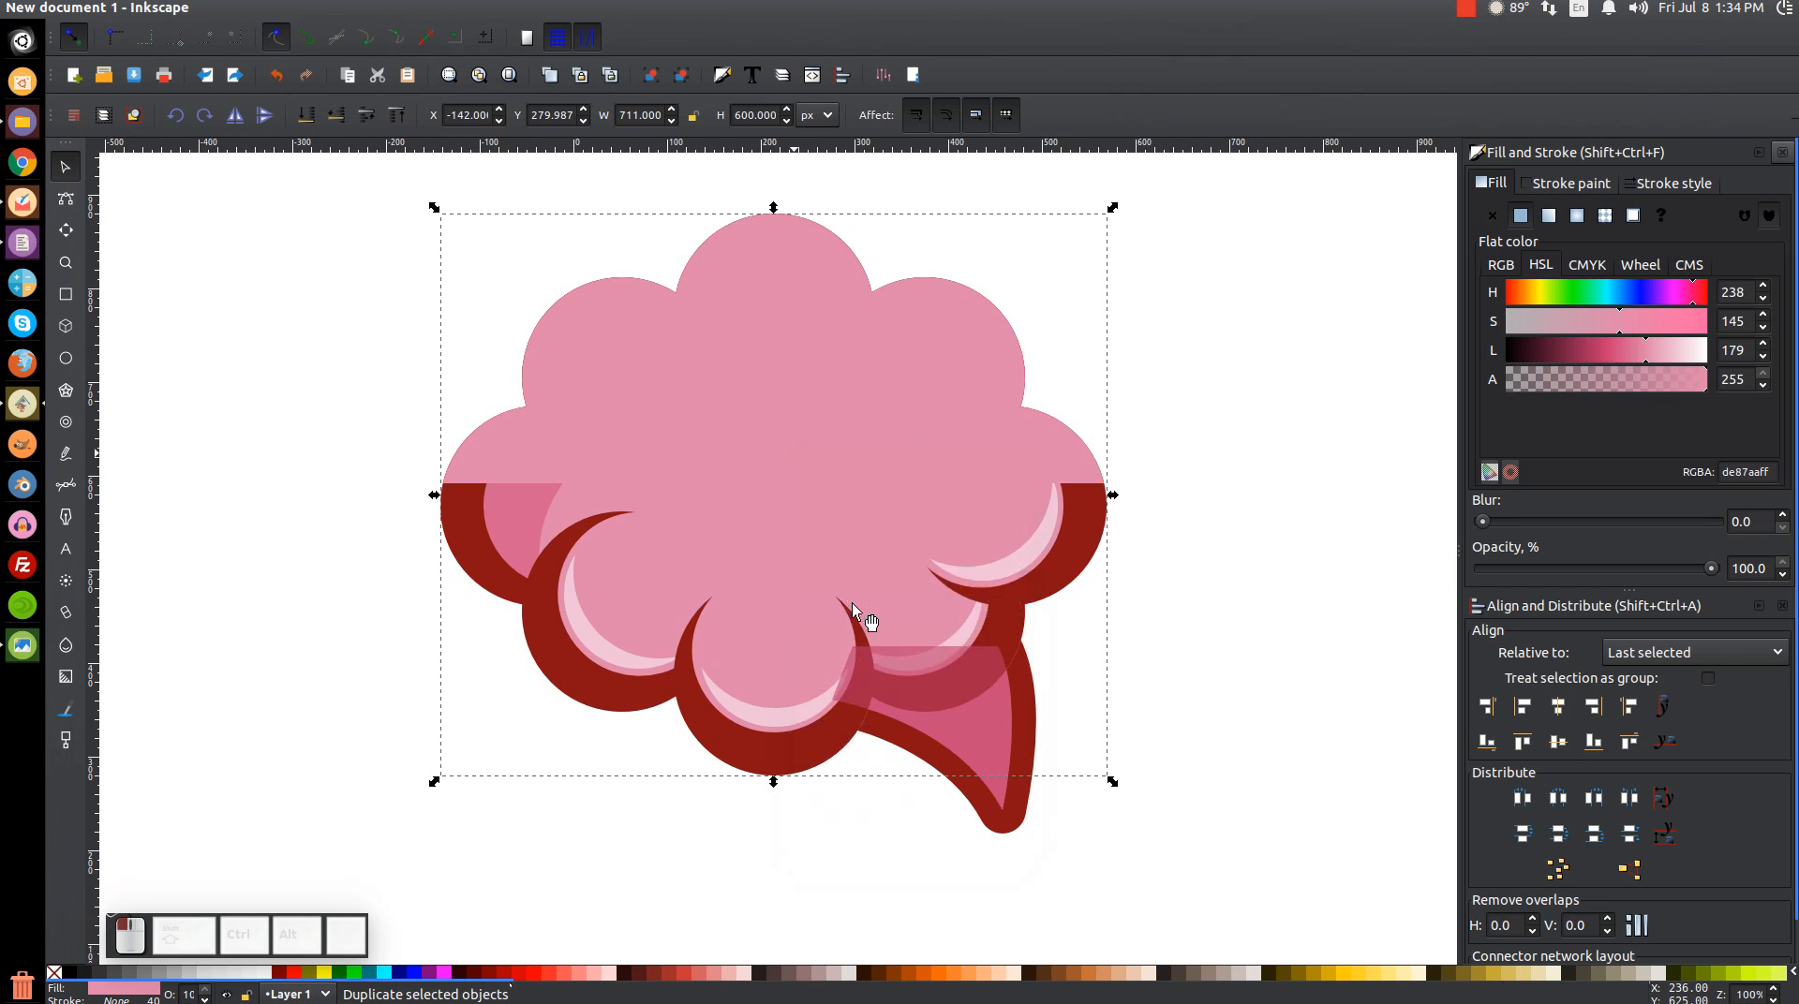
left_click(354, 972)
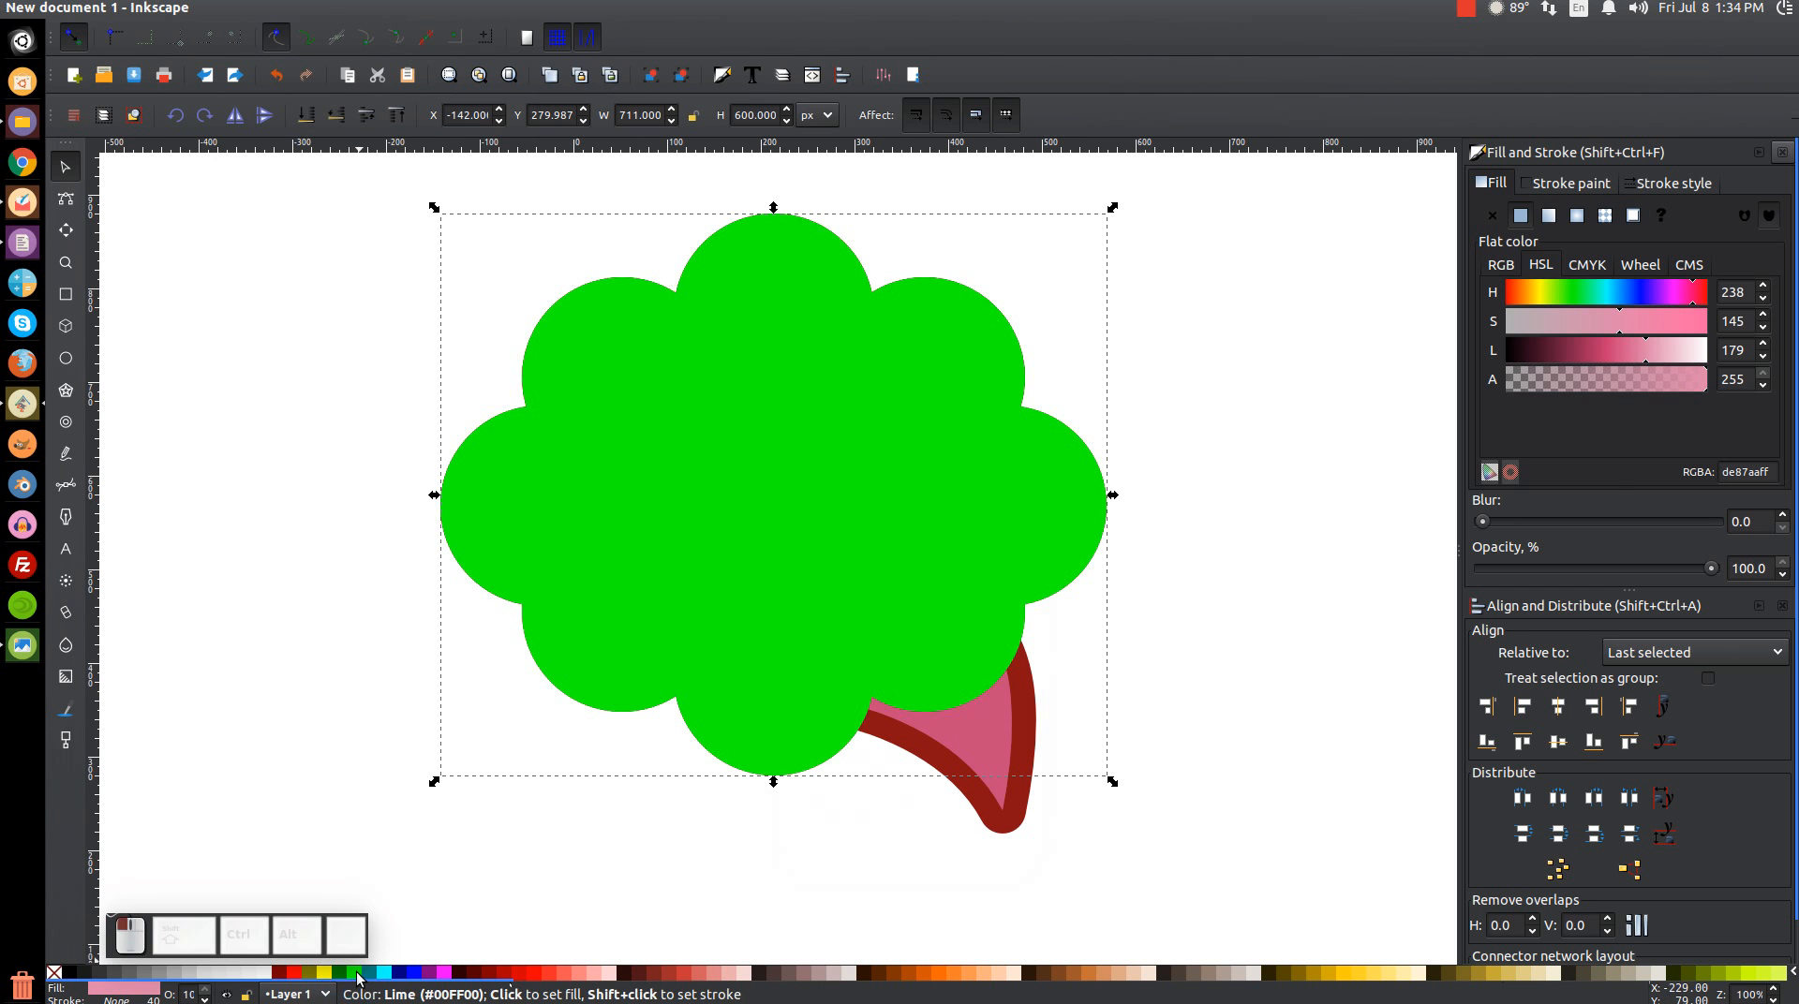
left_click_drag(1711, 568, 1617, 567)
left_click_drag(780, 473, 789, 493)
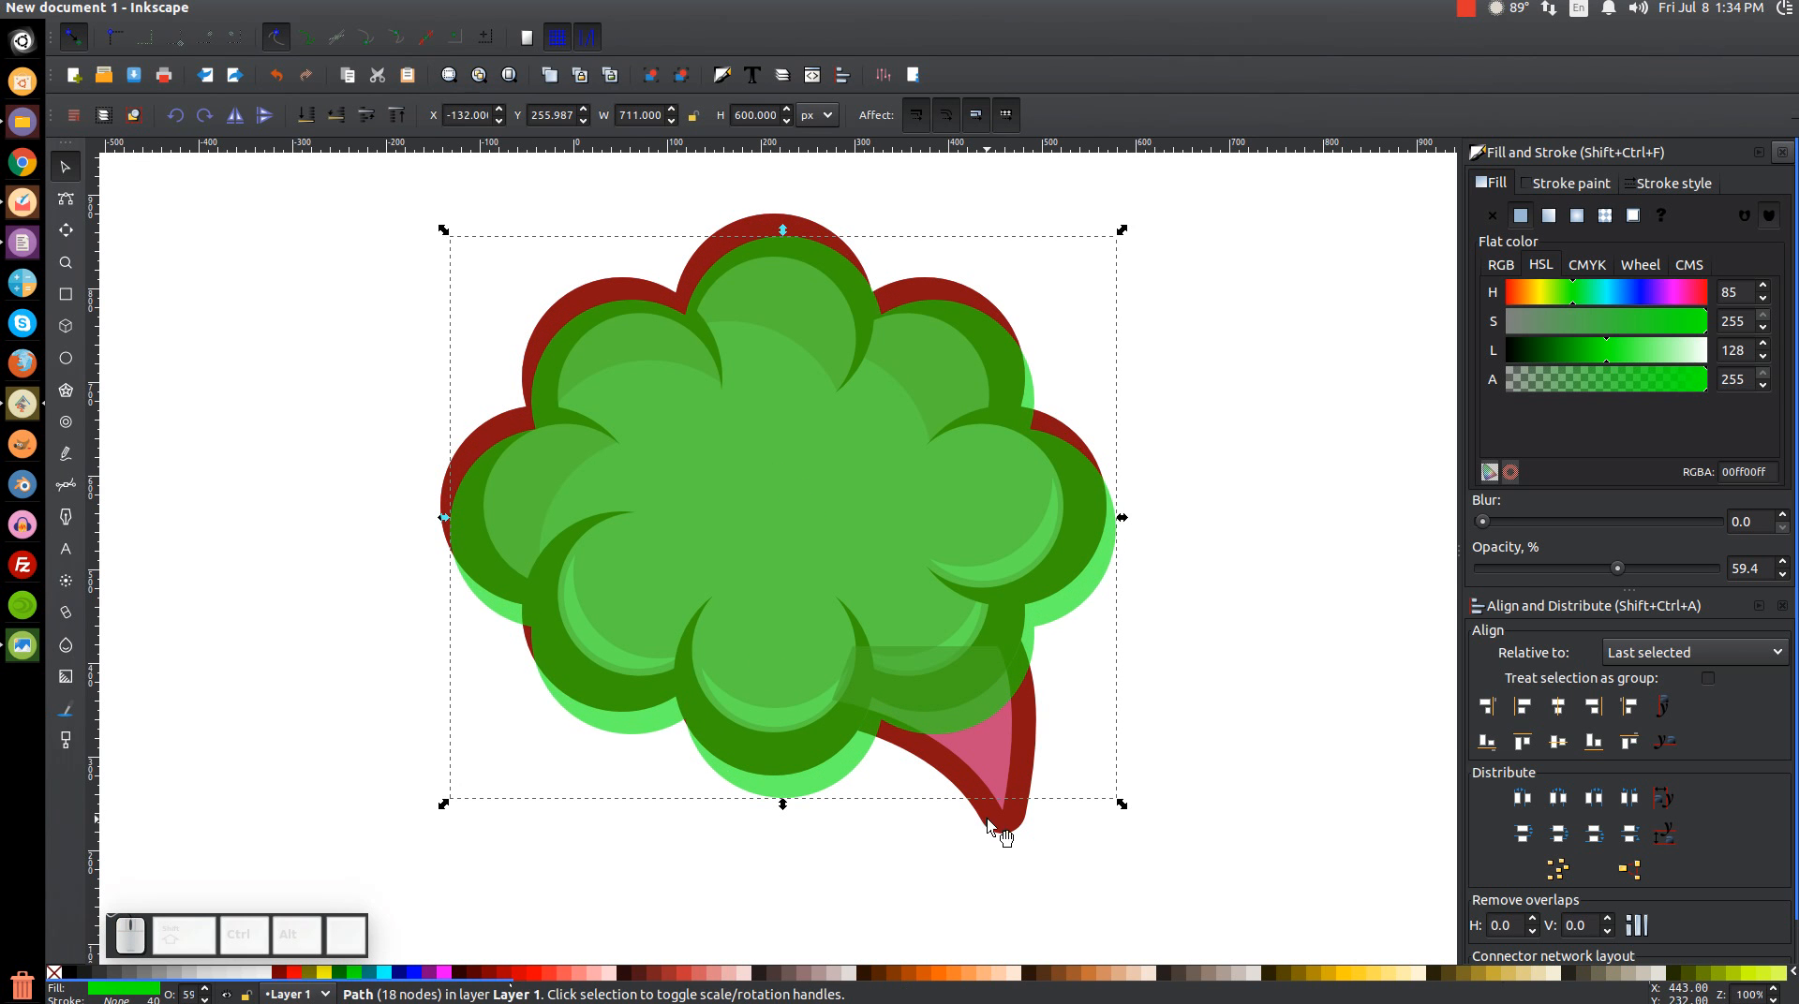
Intersect the green shape with the darkened stem copy and set the resulting shadow's opacity to 100%
key("shift")
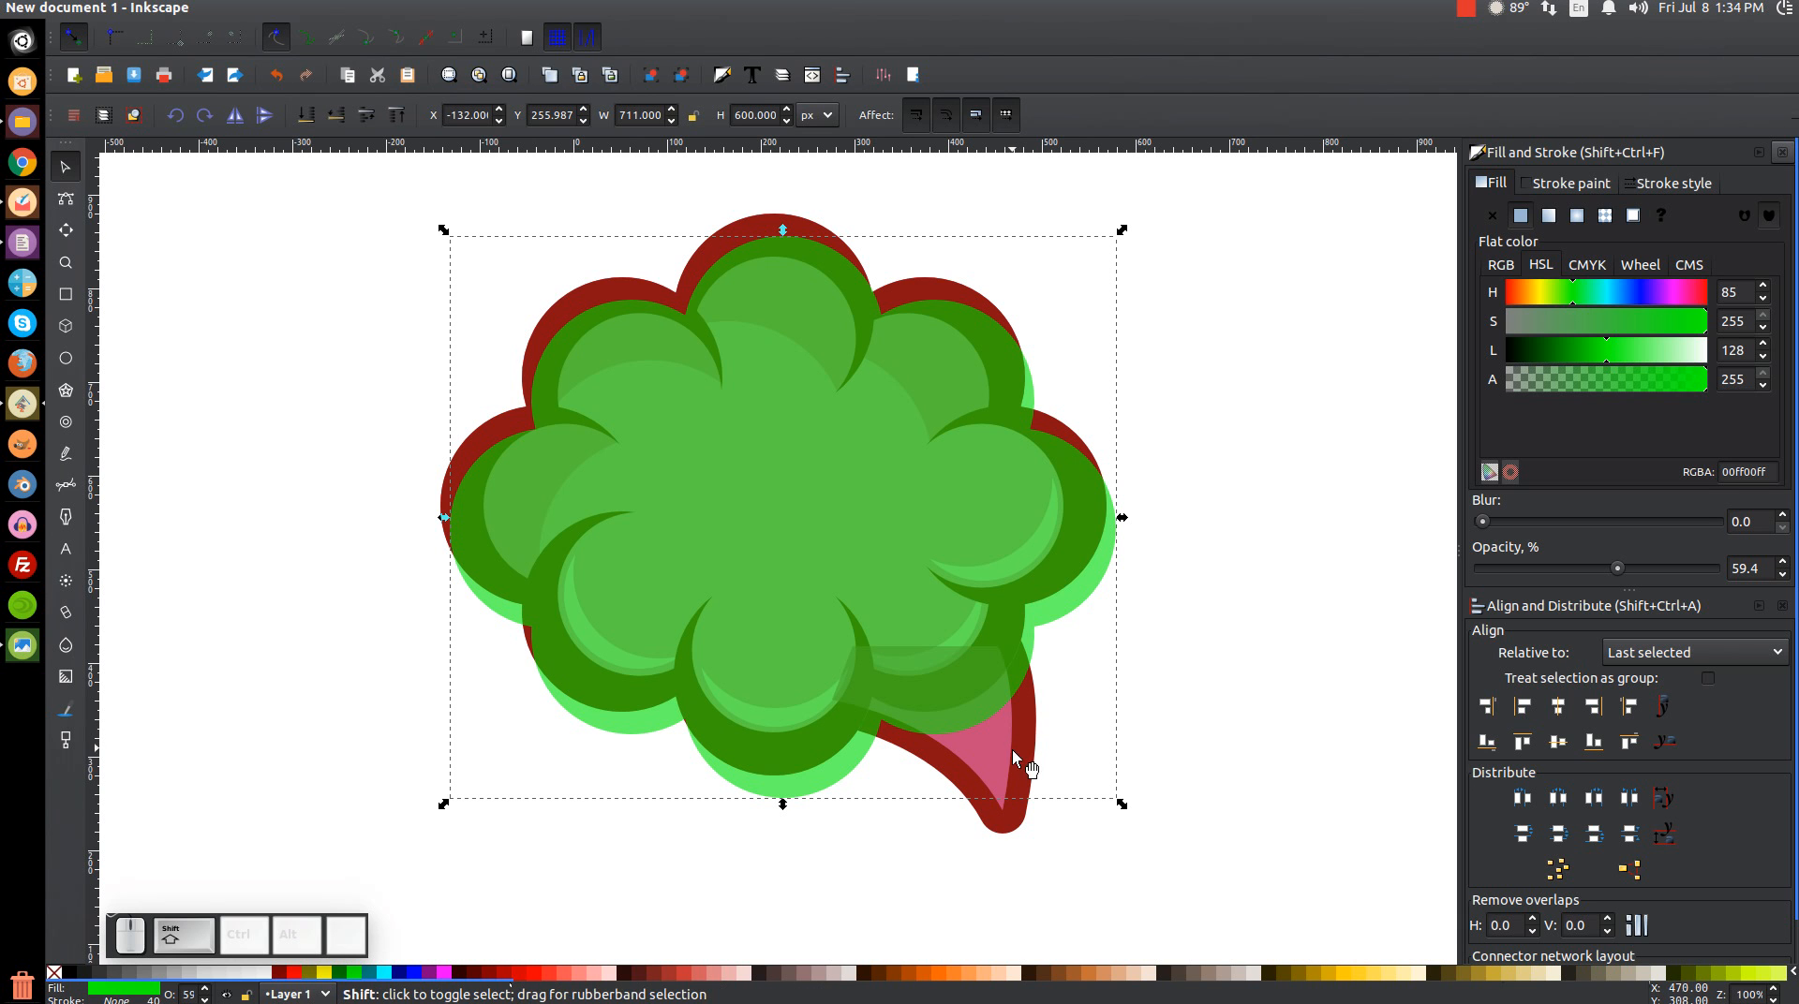
left_click(995, 745, "shift")
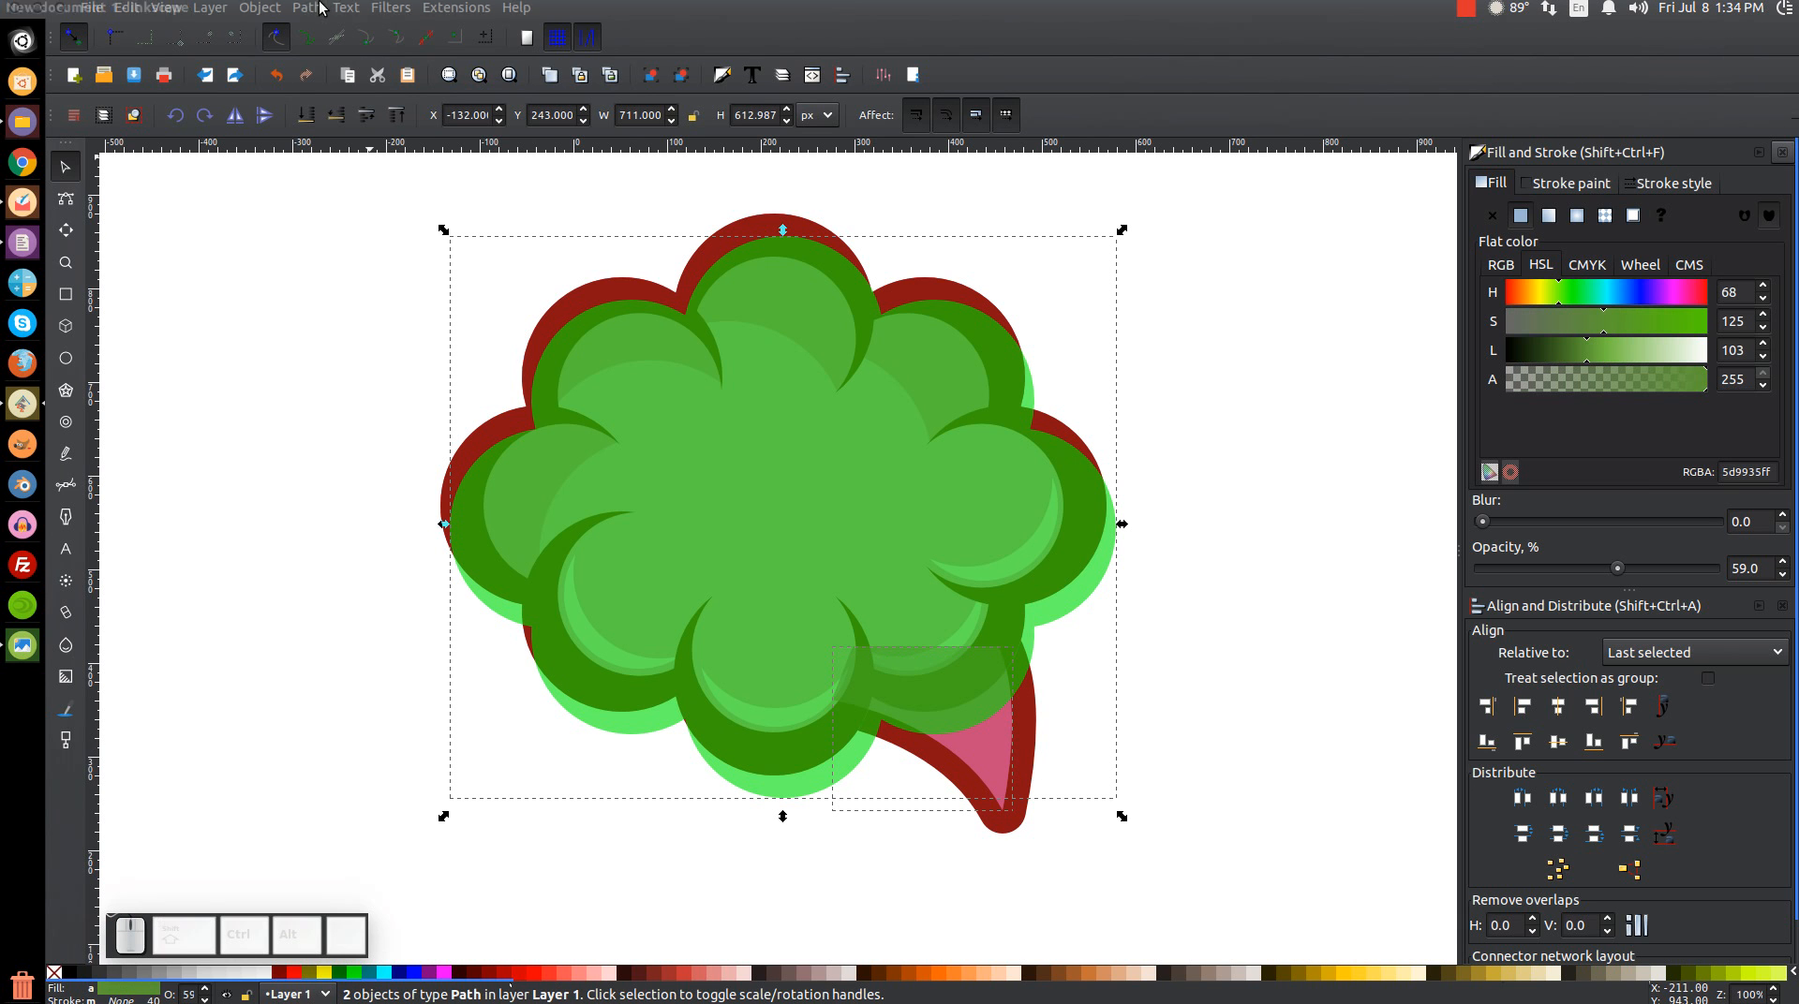
left_click(307, 7)
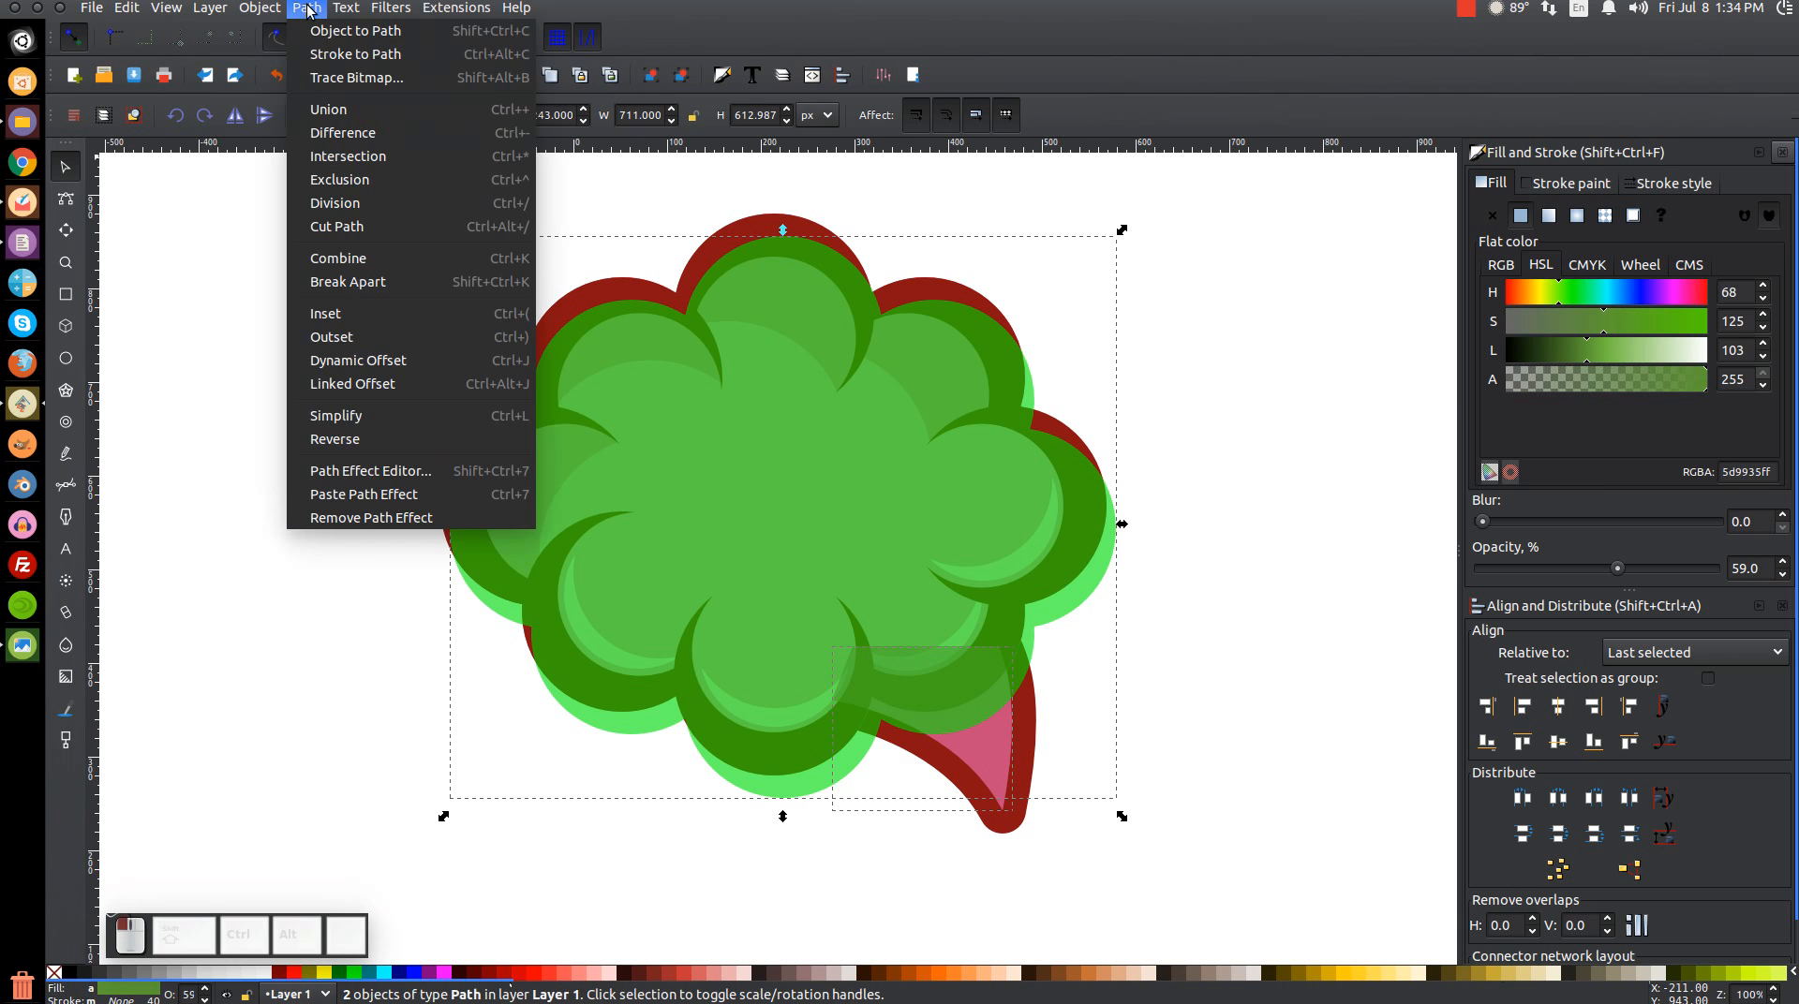
left_click(348, 157)
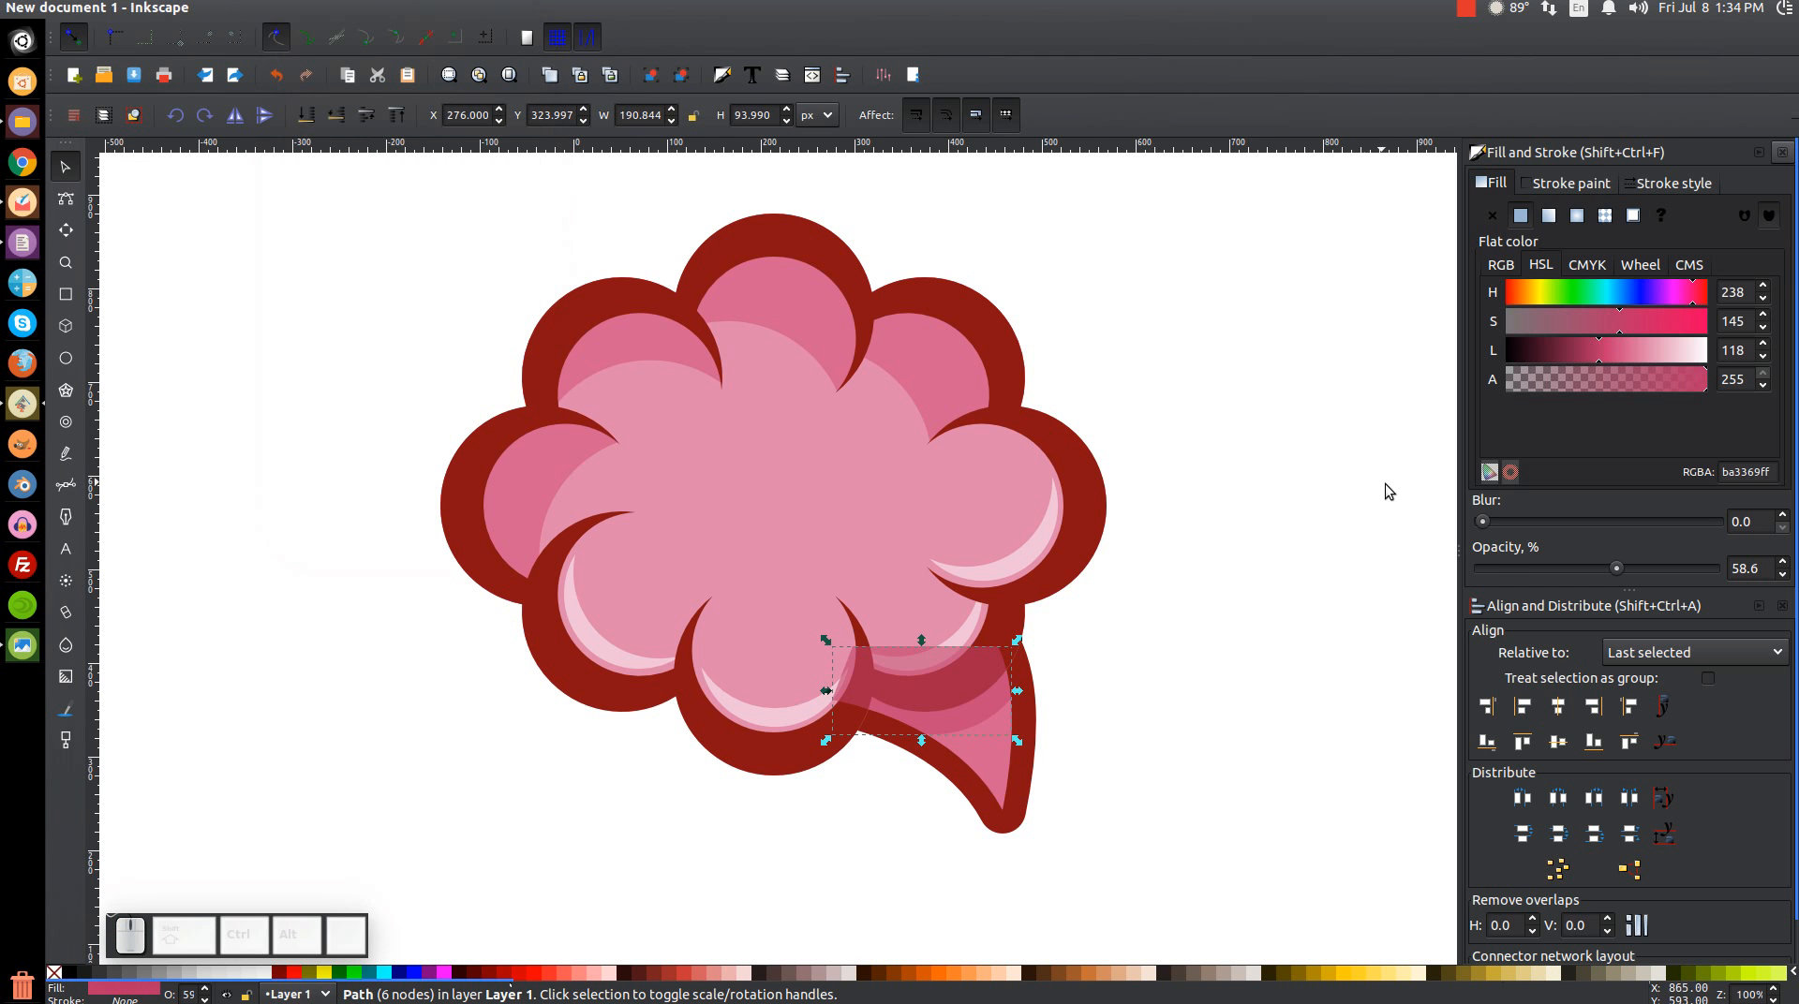
left_click_drag(1616, 568, 1712, 569)
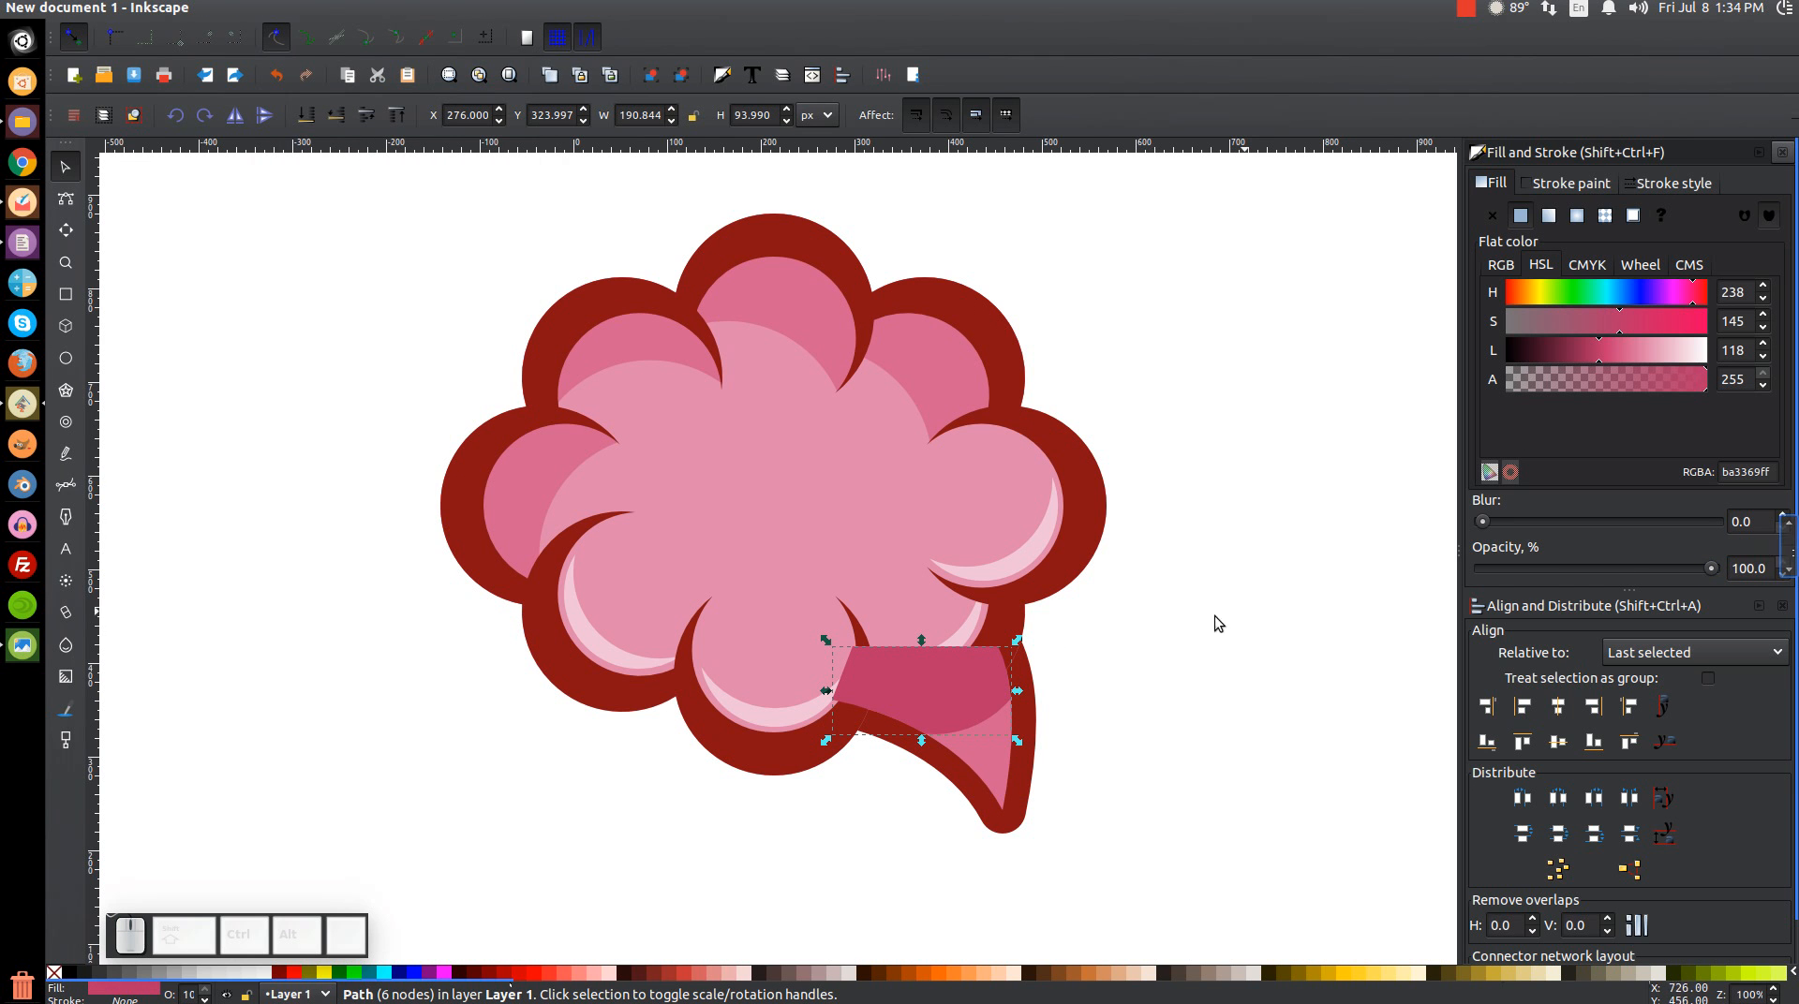
Lower the stem shadow step by step in the stacking order until it sits beneath the brain's outline
left_click(337, 114)
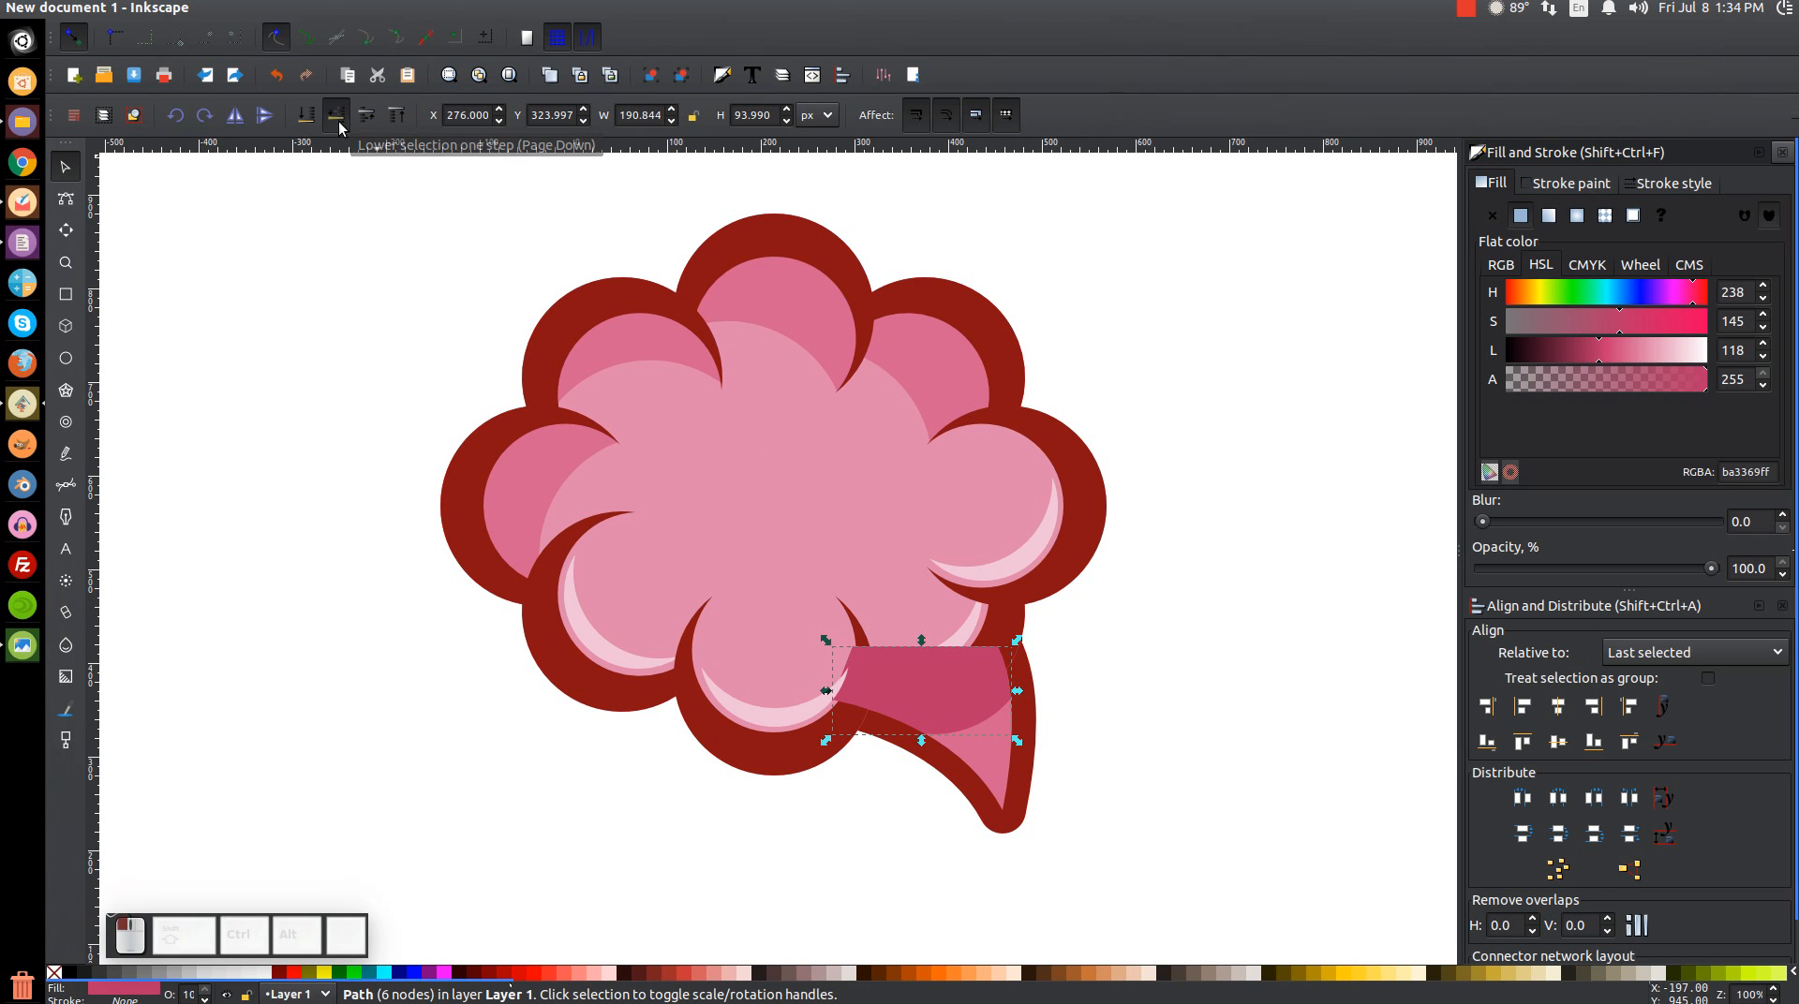
left_click(338, 121)
left_click(338, 121)
left_click(338, 122)
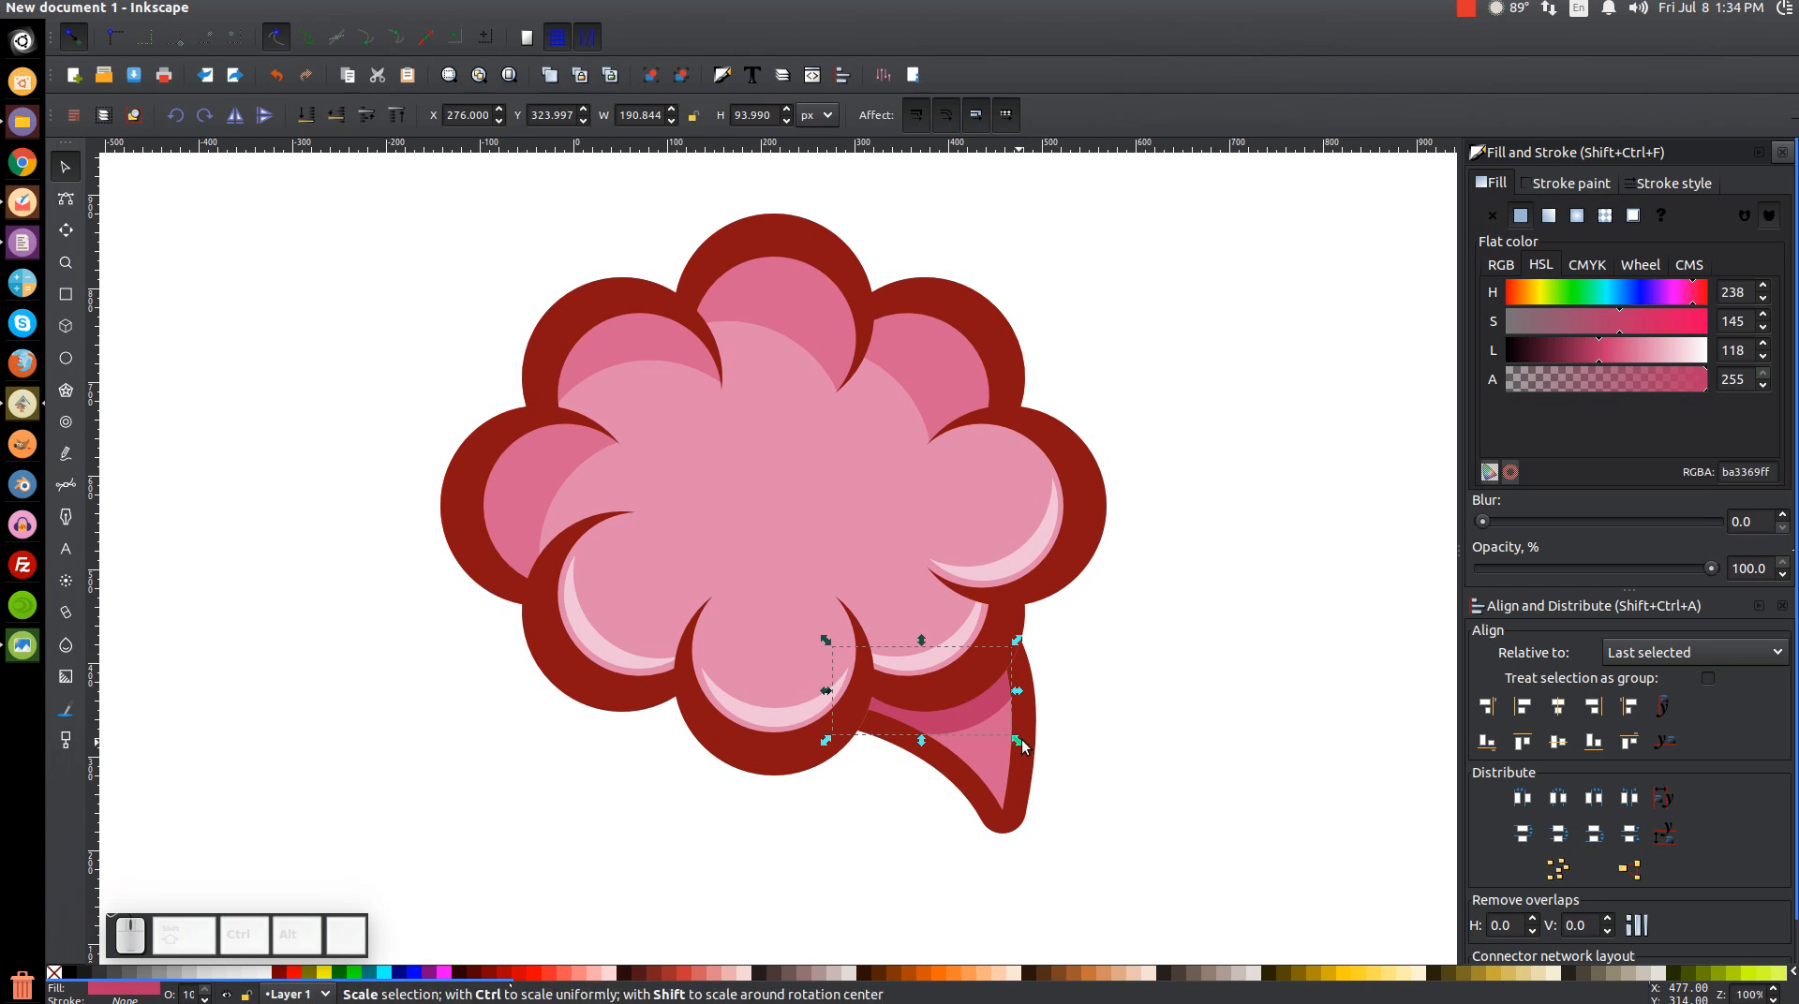
left_click(1239, 599)
Group all the brain and stem shapes and scale the group down to about 337 × 314 px
key("1")
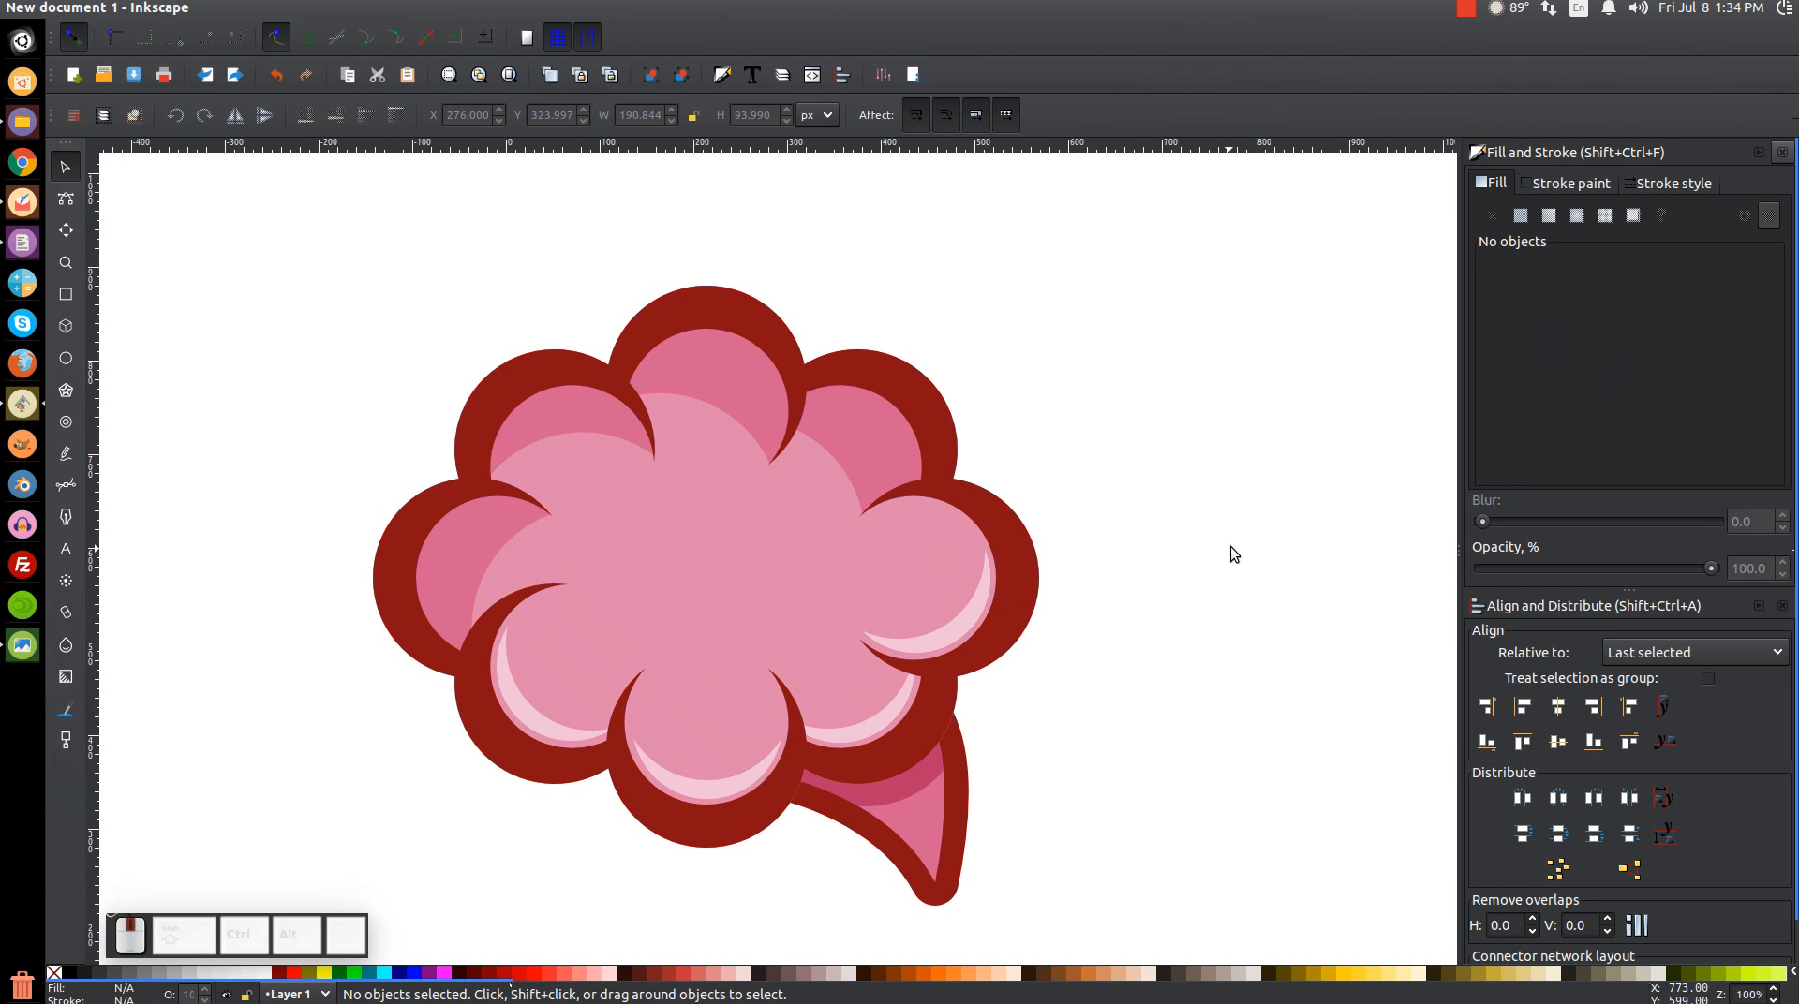
left_click_drag(1195, 601, 1268, 528)
left_click_drag(1290, 888, 301, 172)
left_click(651, 74)
left_click_drag(1117, 571, 891, 519)
left_click(1111, 592)
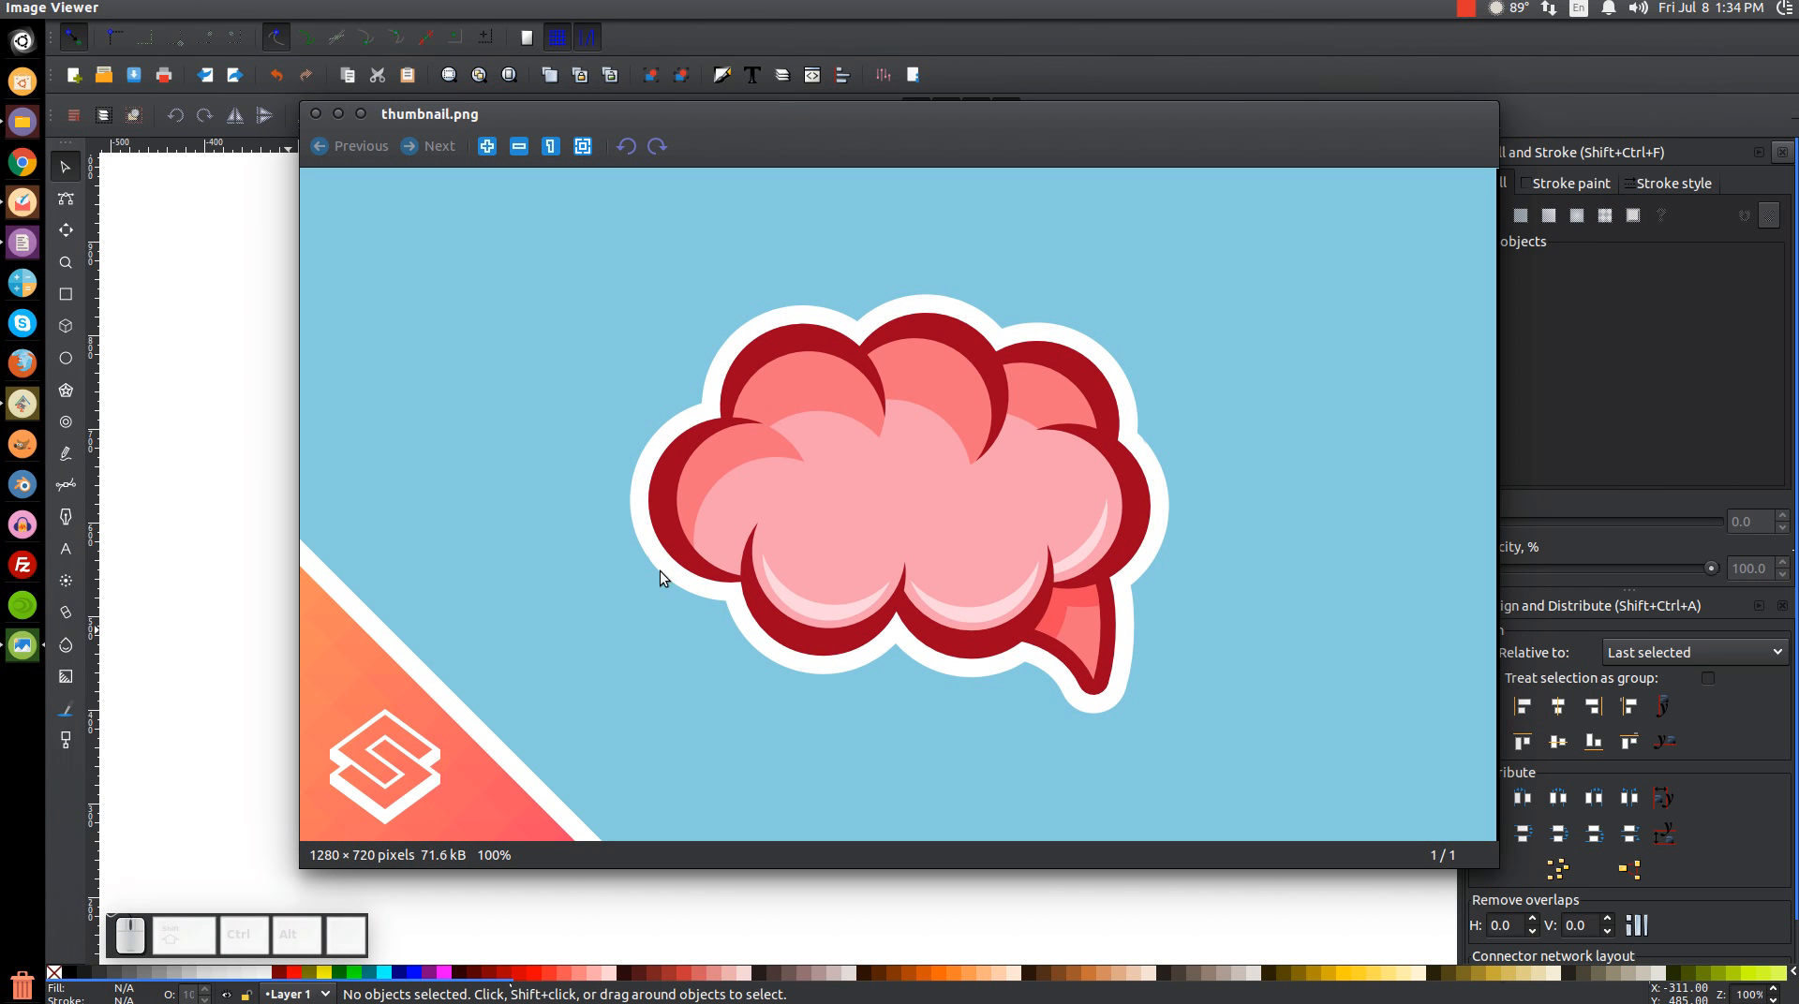
Dismiss the thumbnail.png reference image and draw a rectangle without a stroke, about 672 × 453 px, over the brain
left_click(336, 119)
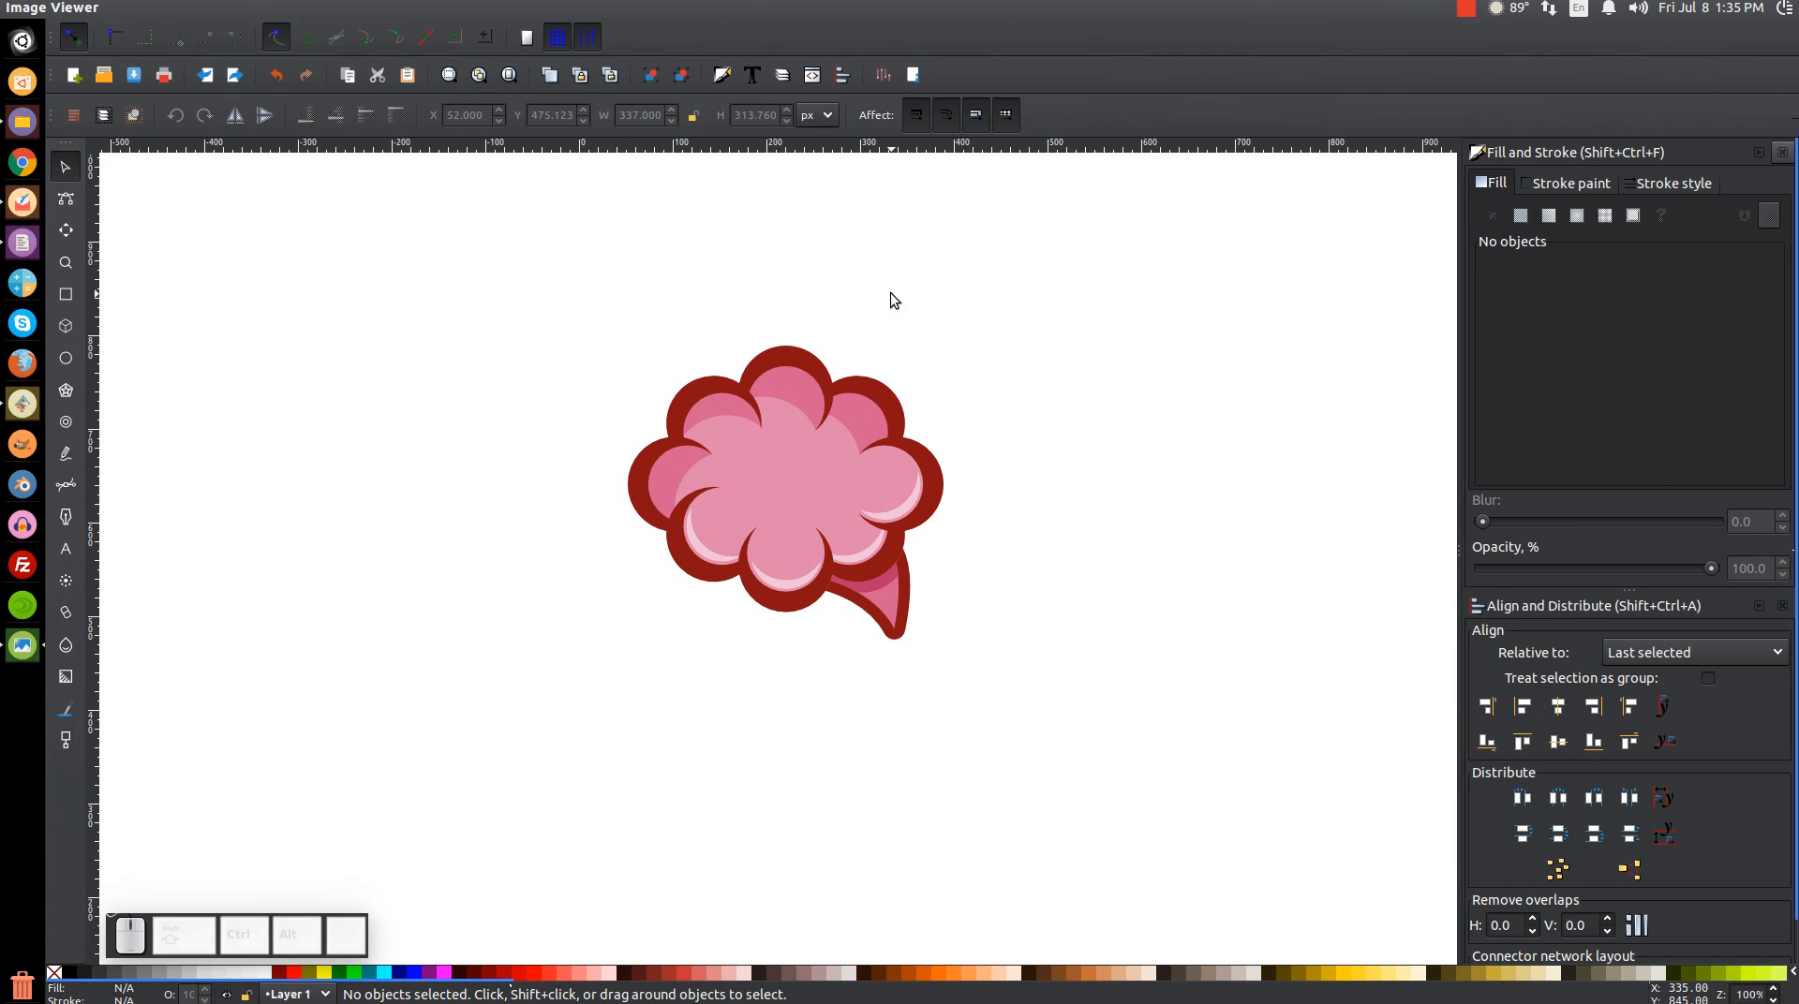
left_click(66, 296)
mouse_move(508, 293)
left_mouse_down()
mouse_move(792, 560)
mouse_move(1140, 716)
left_mouse_up()
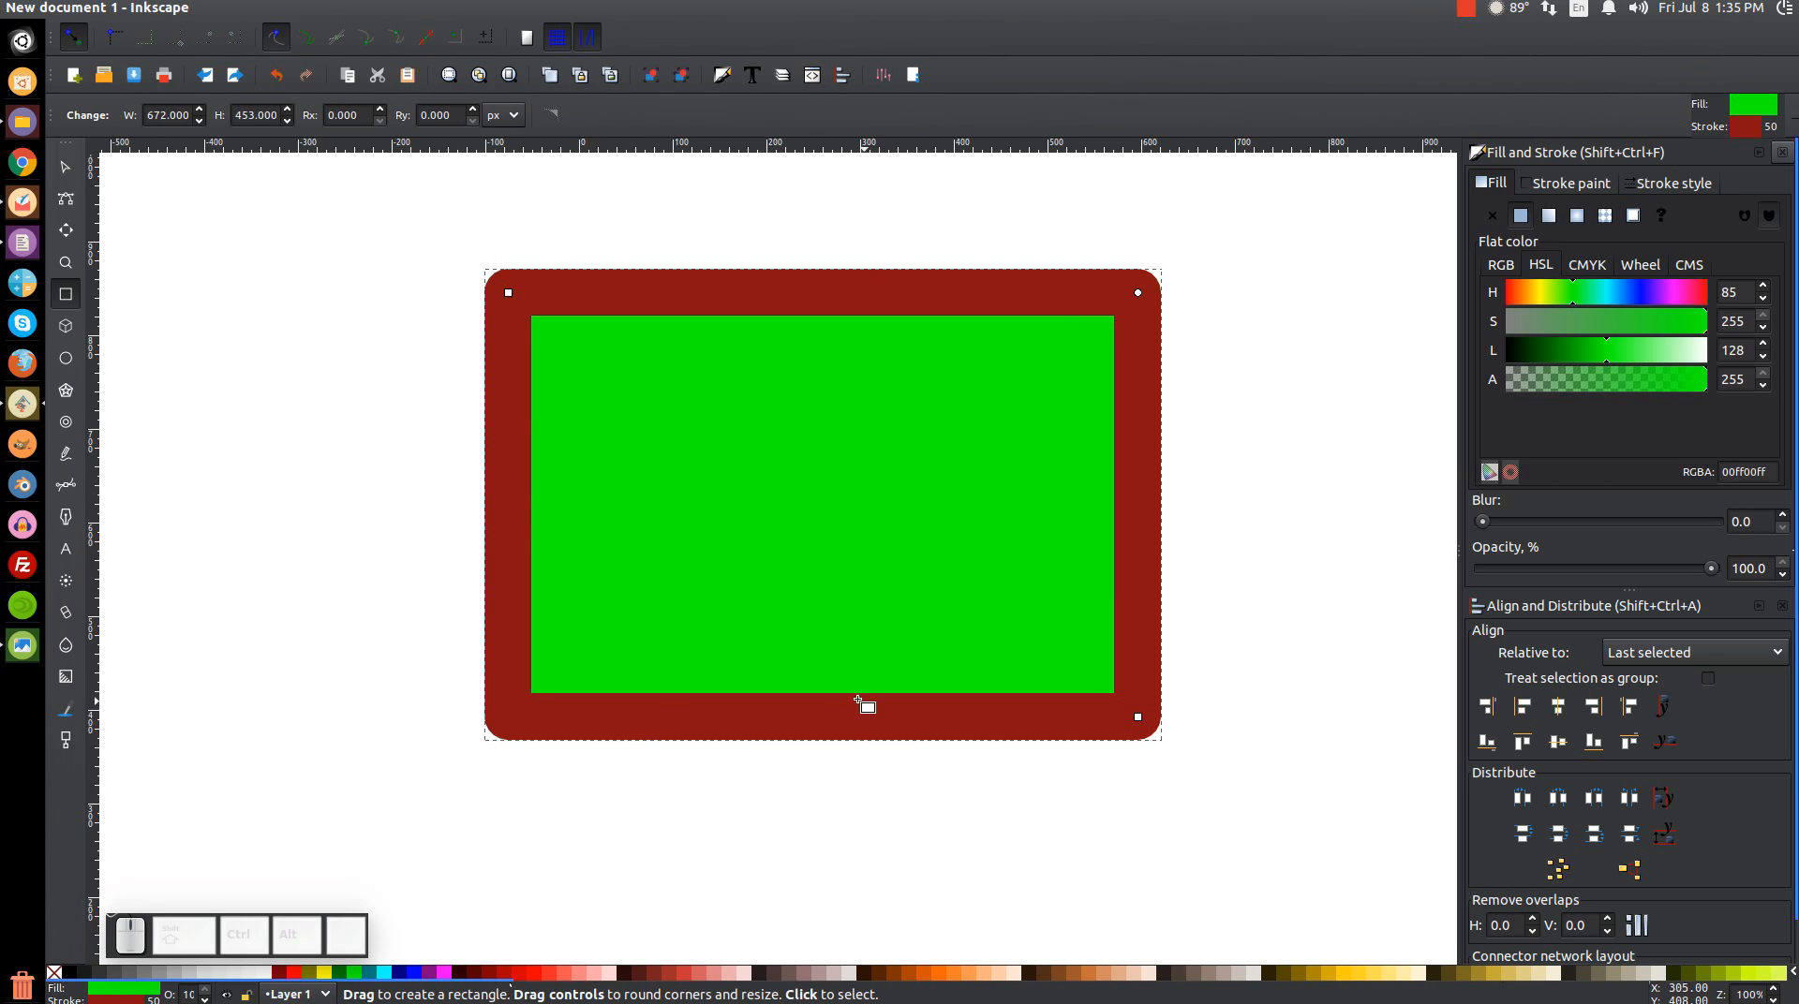
left_click(53, 974, "shift")
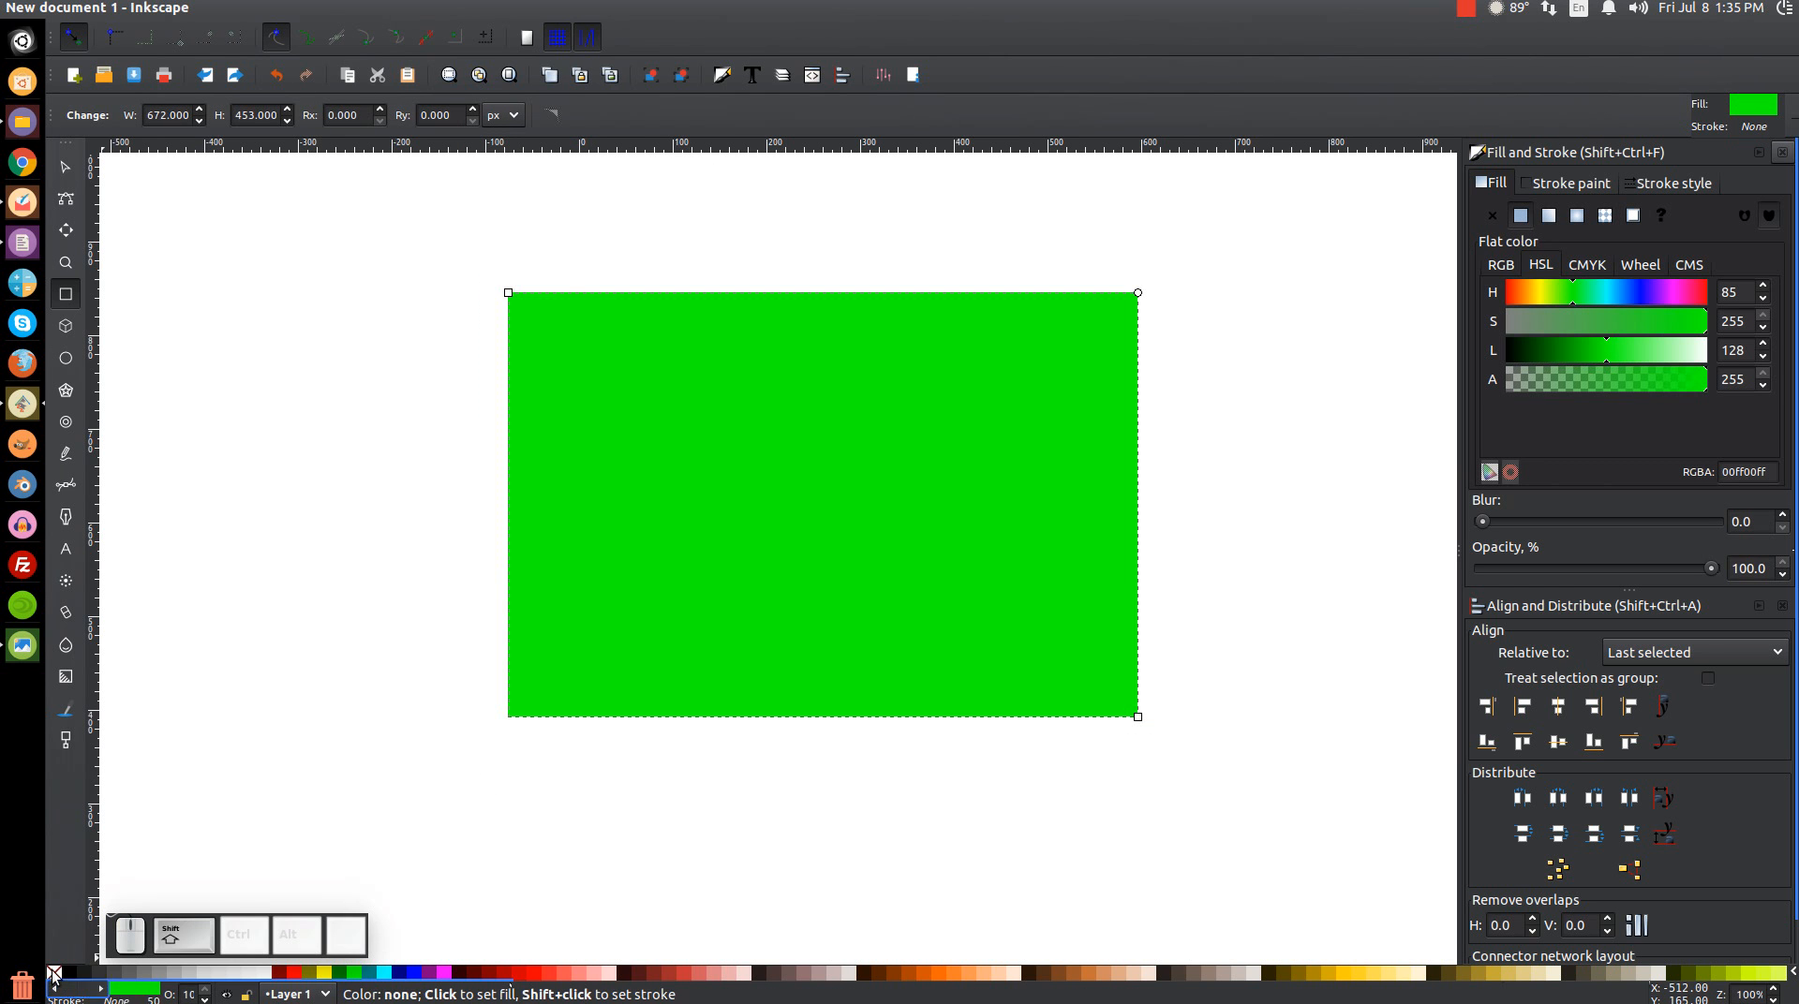
Fill the rectangle with light blue 80e5ff and send it to the bottom of the stacking order
scroll(955, 967, "down", 5)
scroll(955, 967, "down", 5)
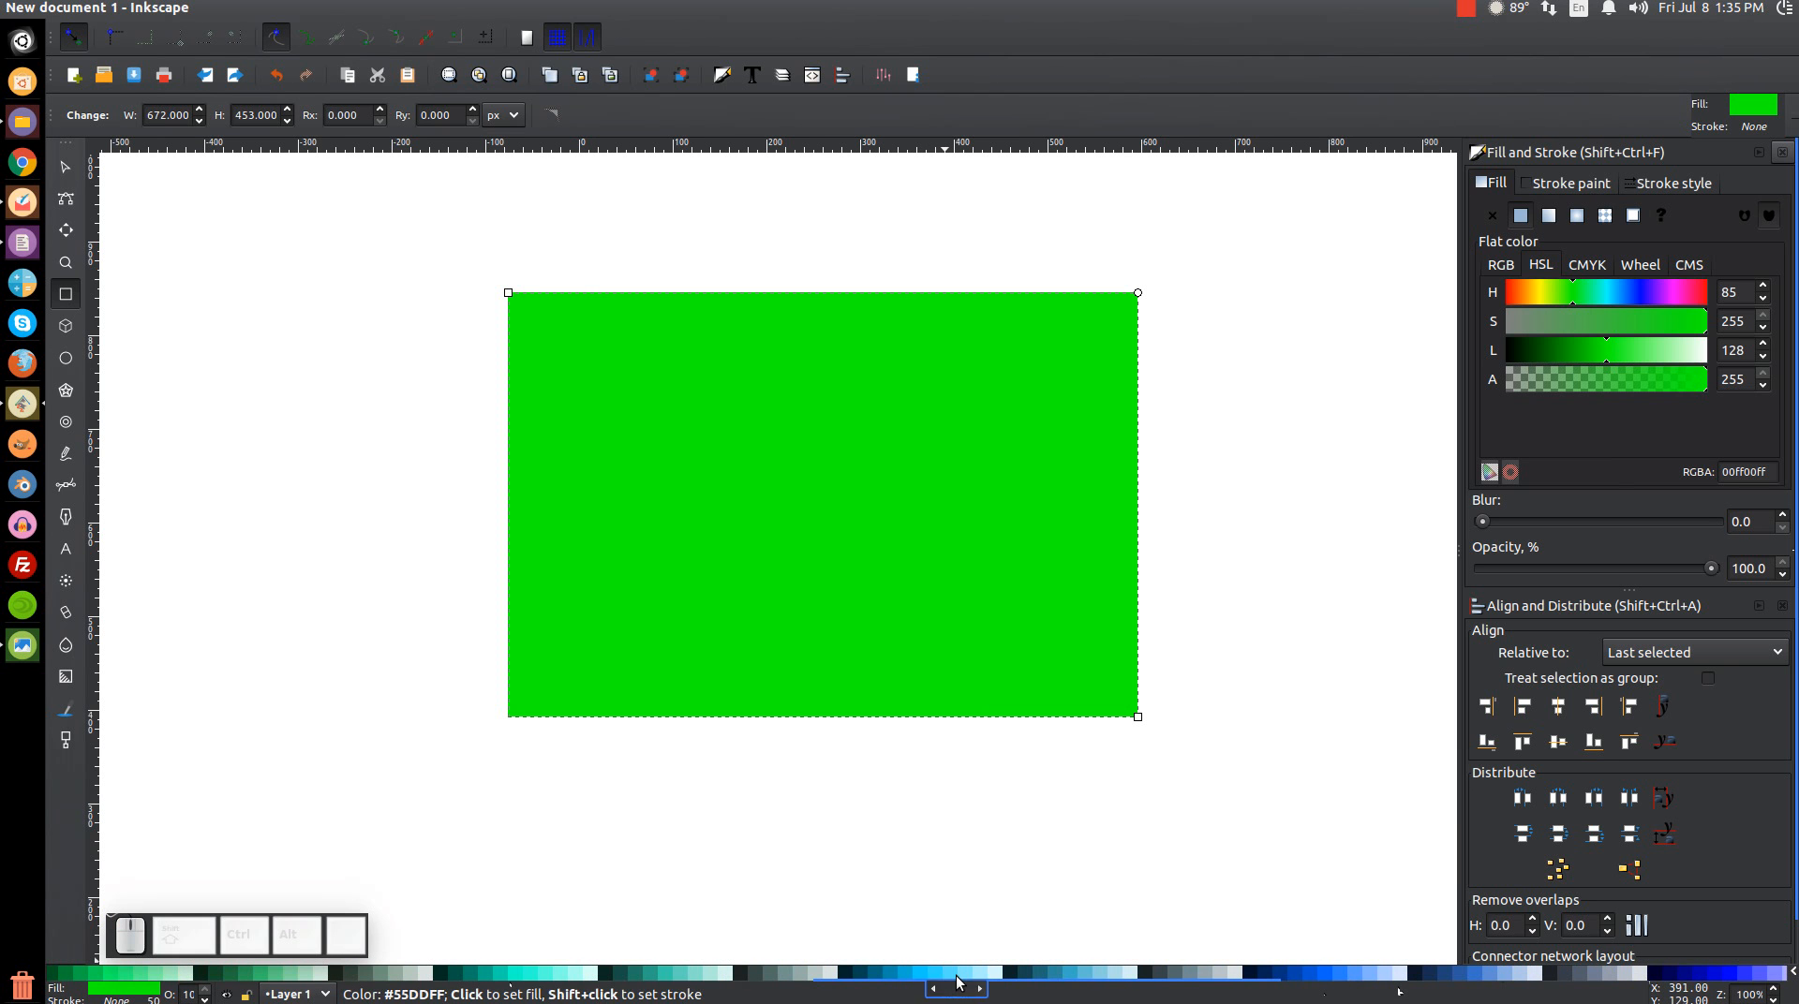
left_click(956, 974)
left_click(970, 974)
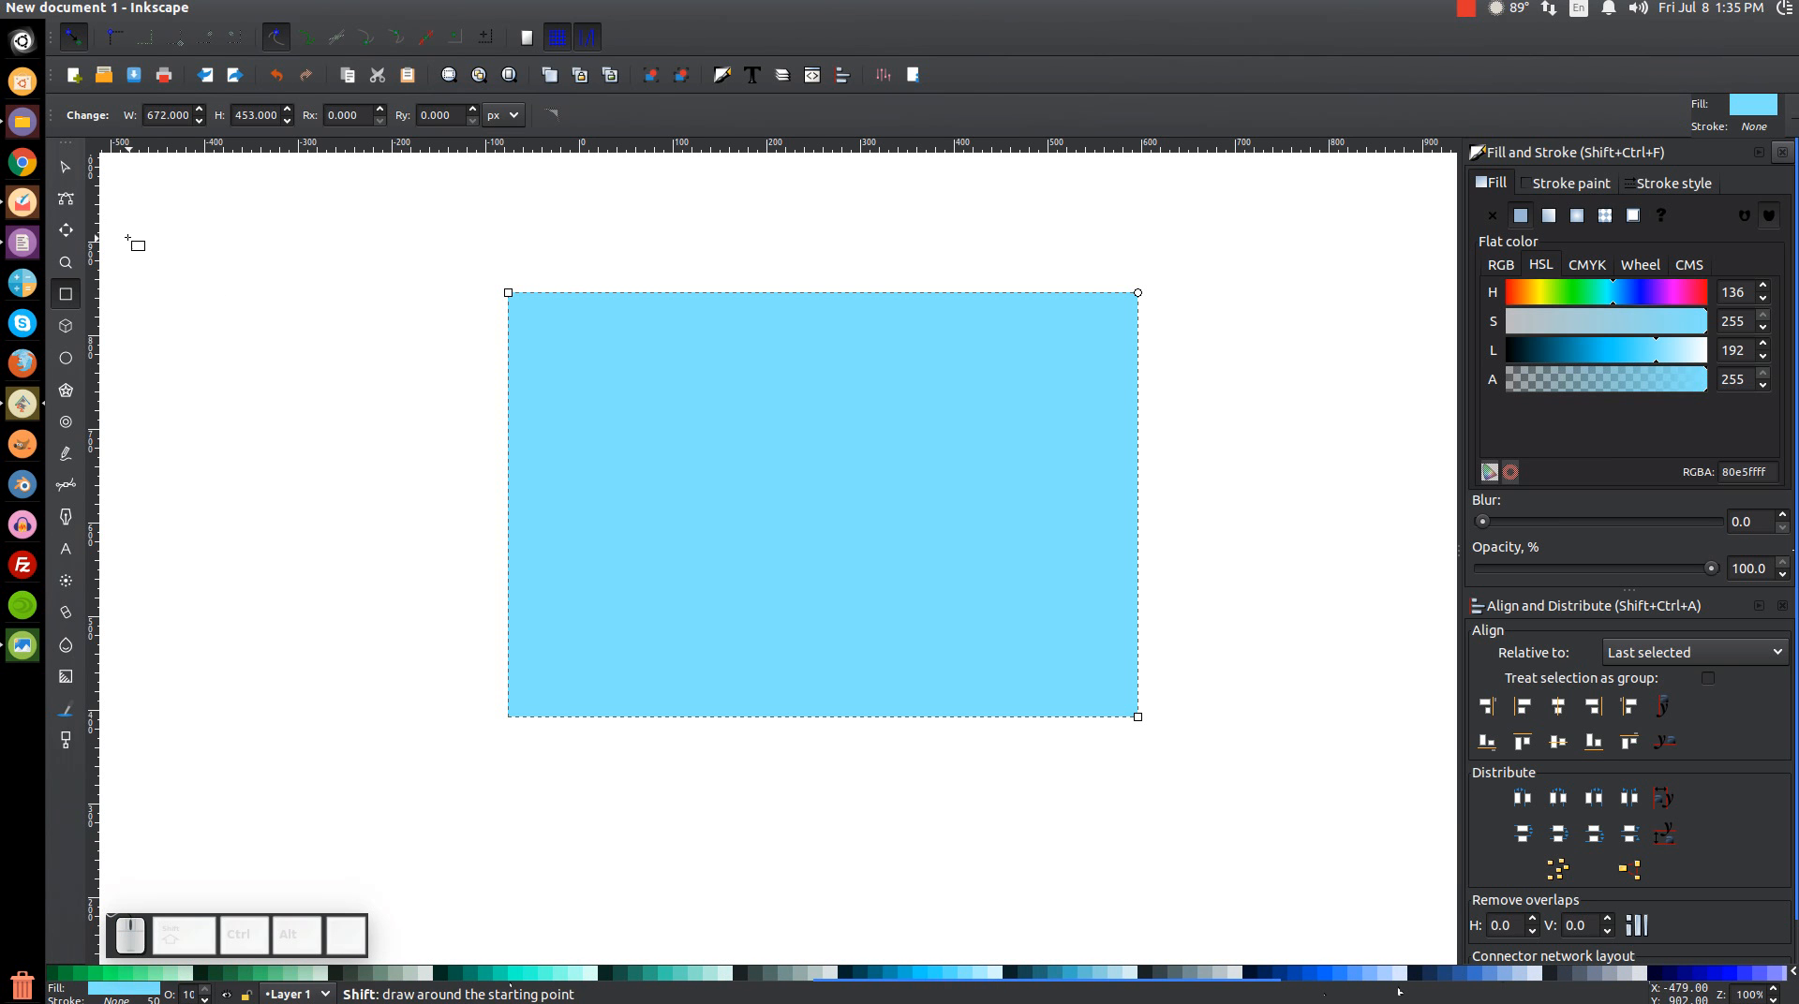
left_click(60, 164)
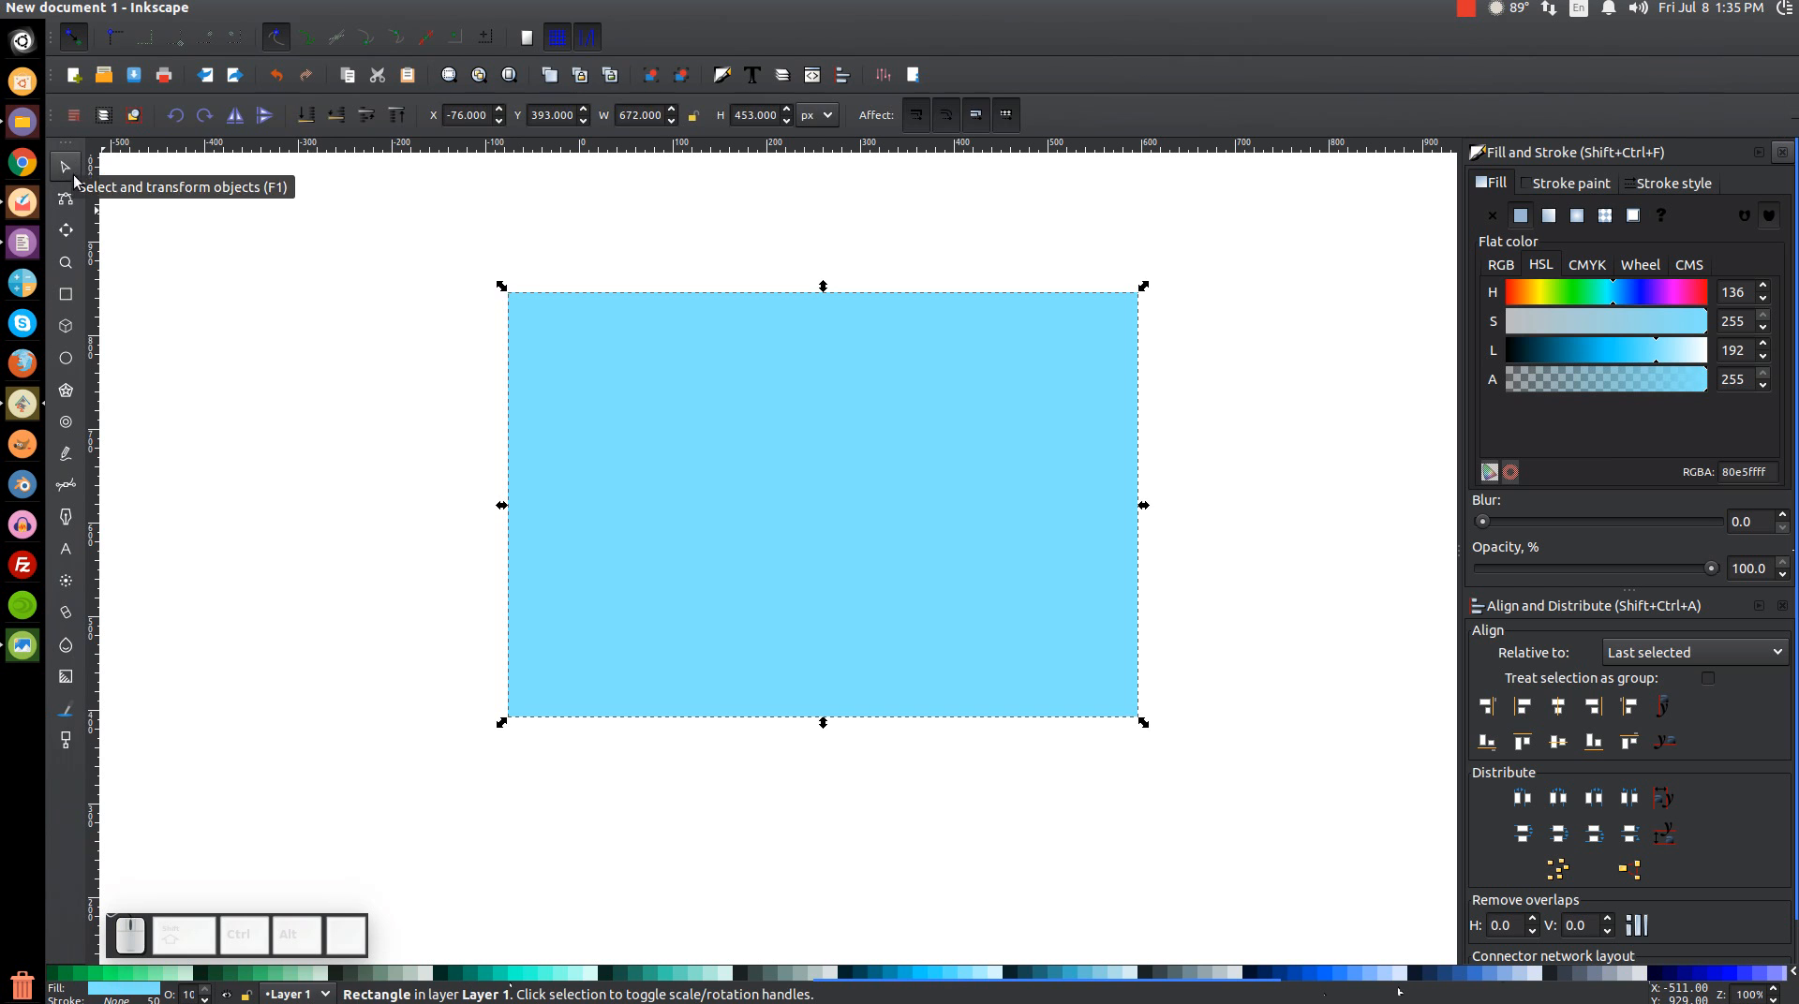
left_click(304, 115)
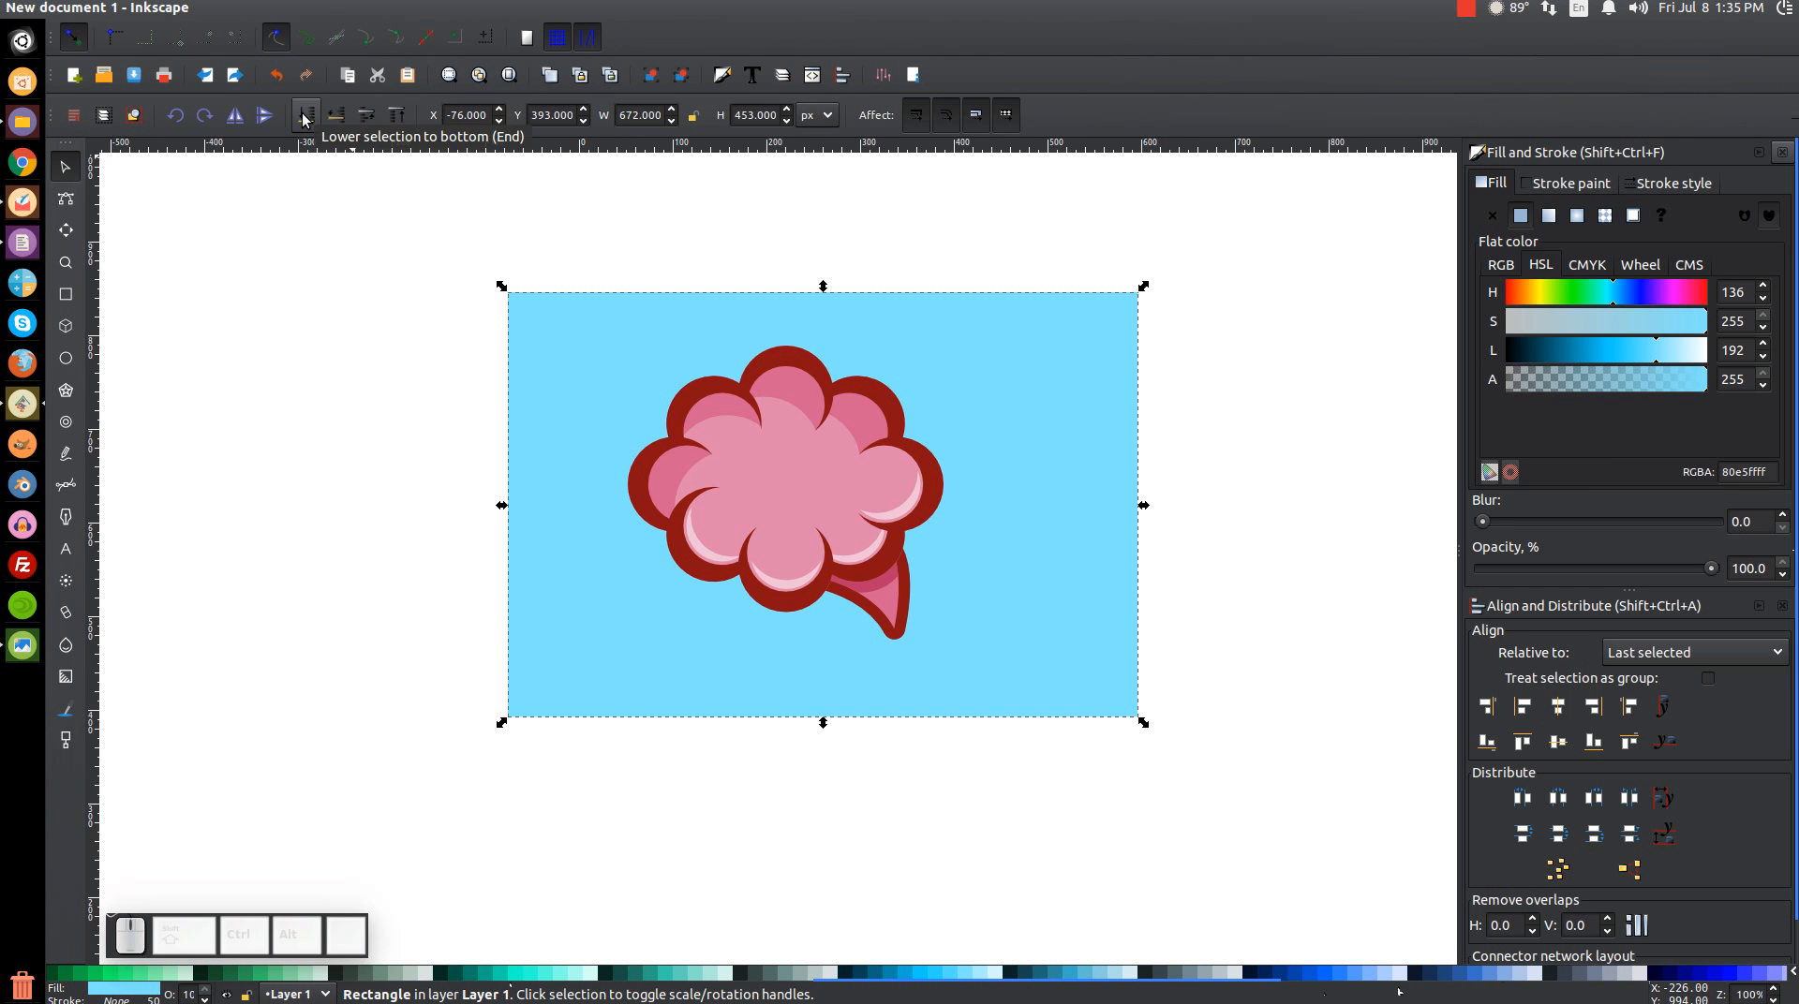
Center the blue rectangle and the brain group on each other both horizontally and vertically
left_click_drag(1319, 848, 330, 173)
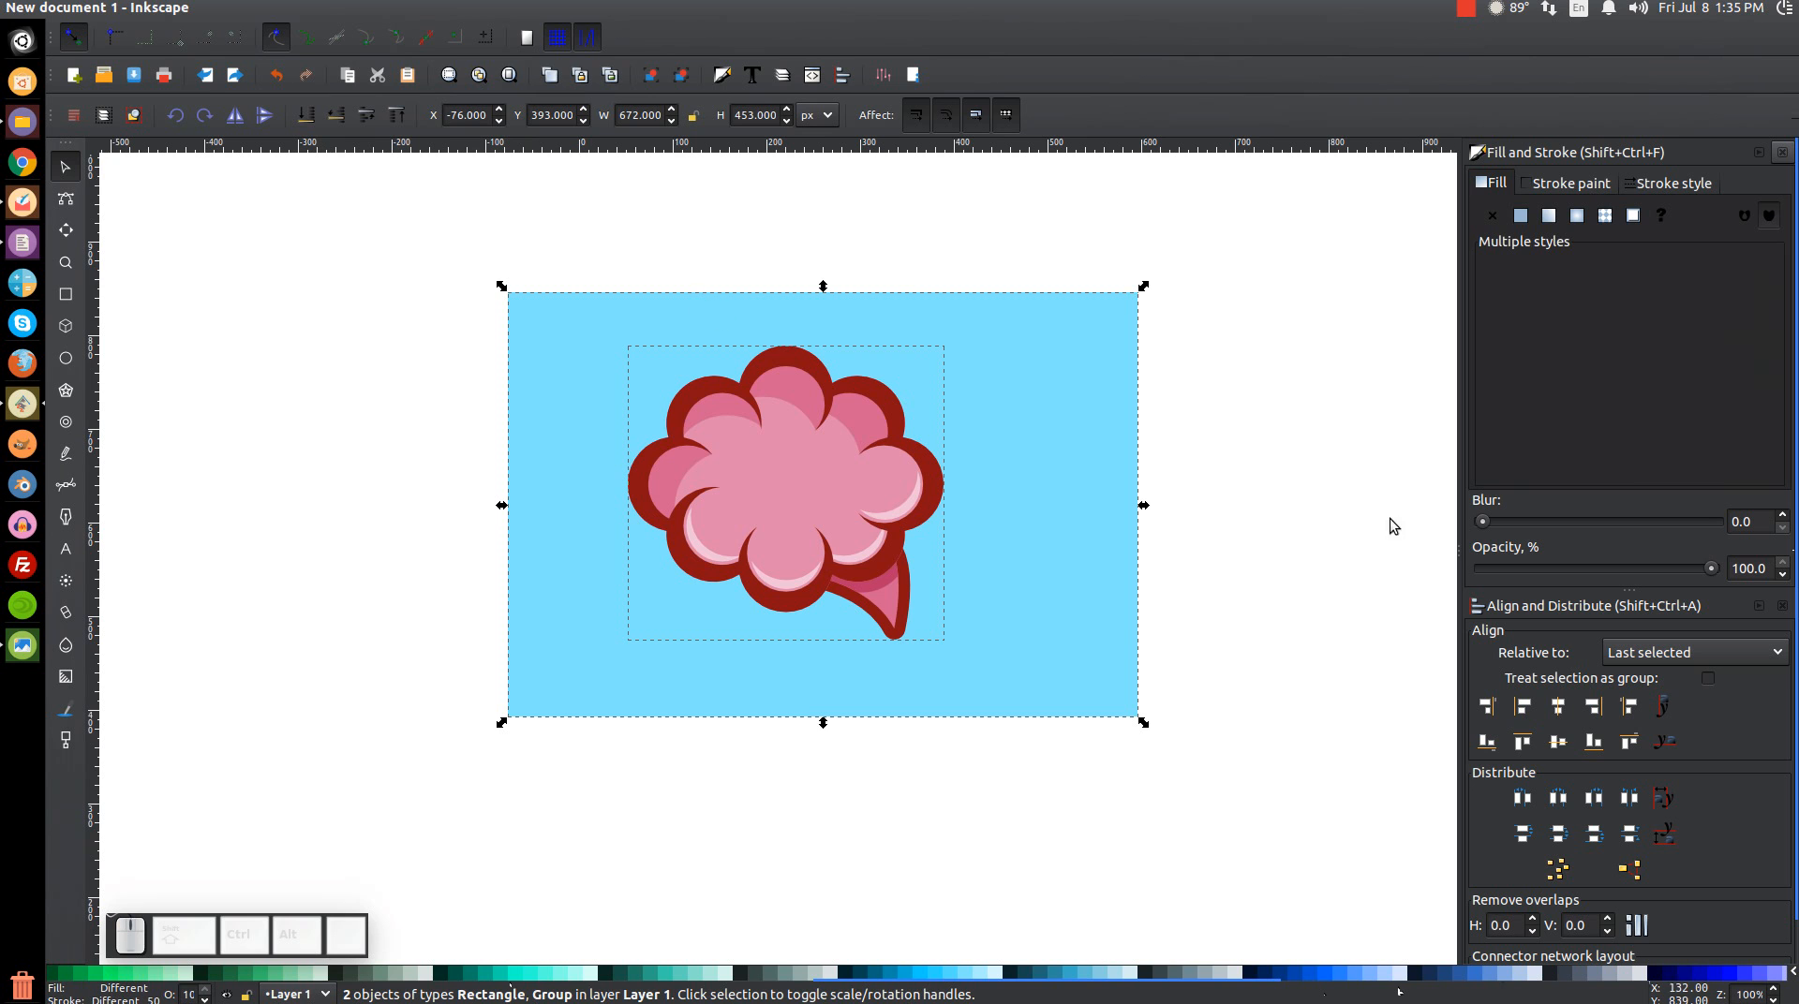
left_click(1563, 712)
left_click(1558, 742)
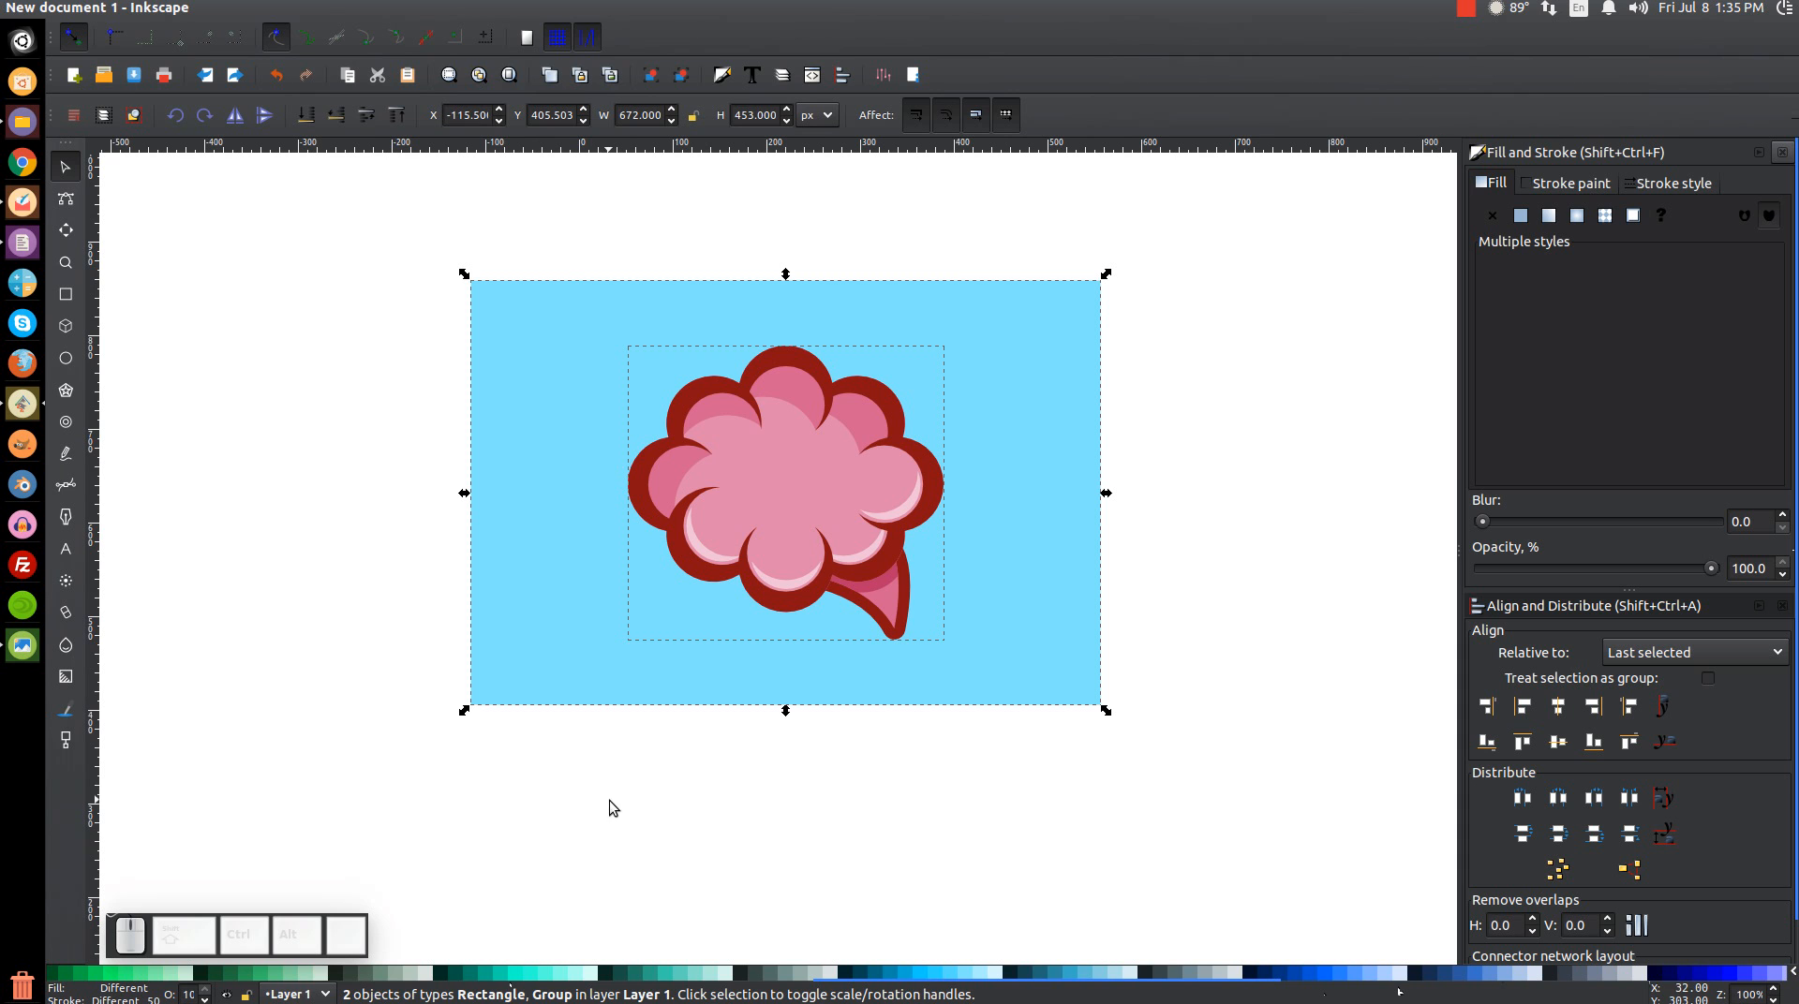
Duplicate the brain group, ungroup the copy and union its shapes into a single silhouette path
left_click(1047, 307, "shift")
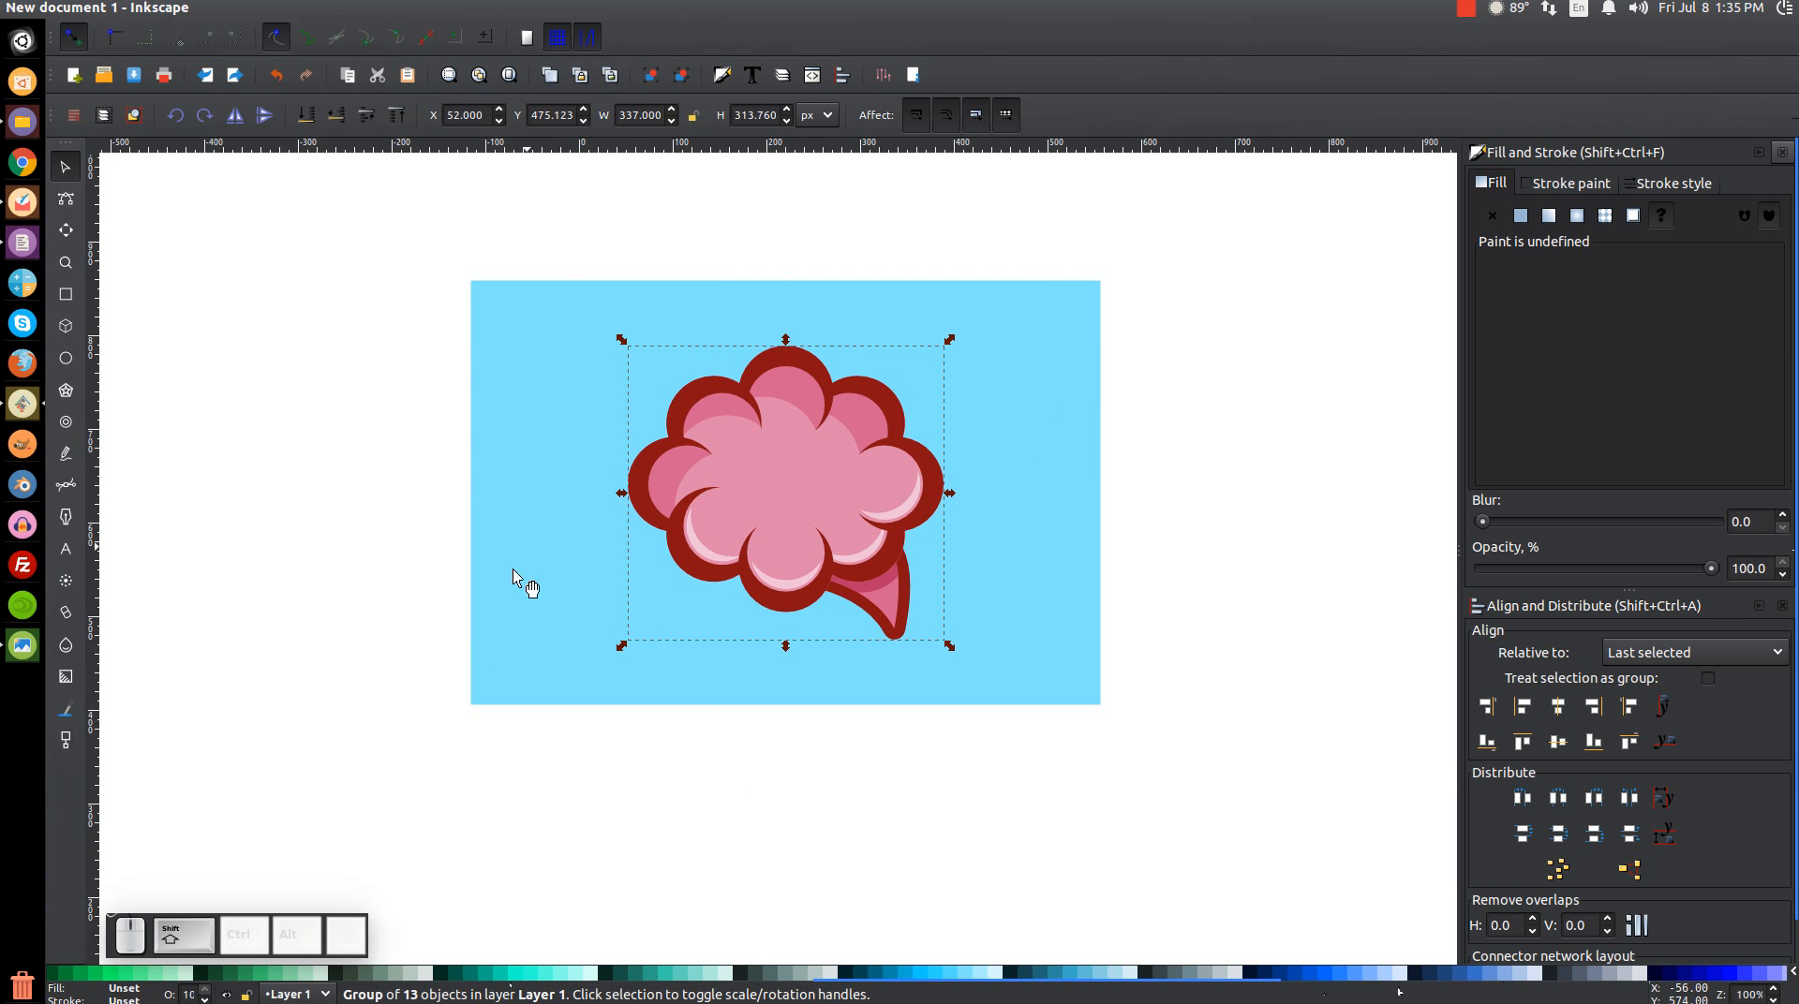
right_click(795, 429)
left_click(859, 584)
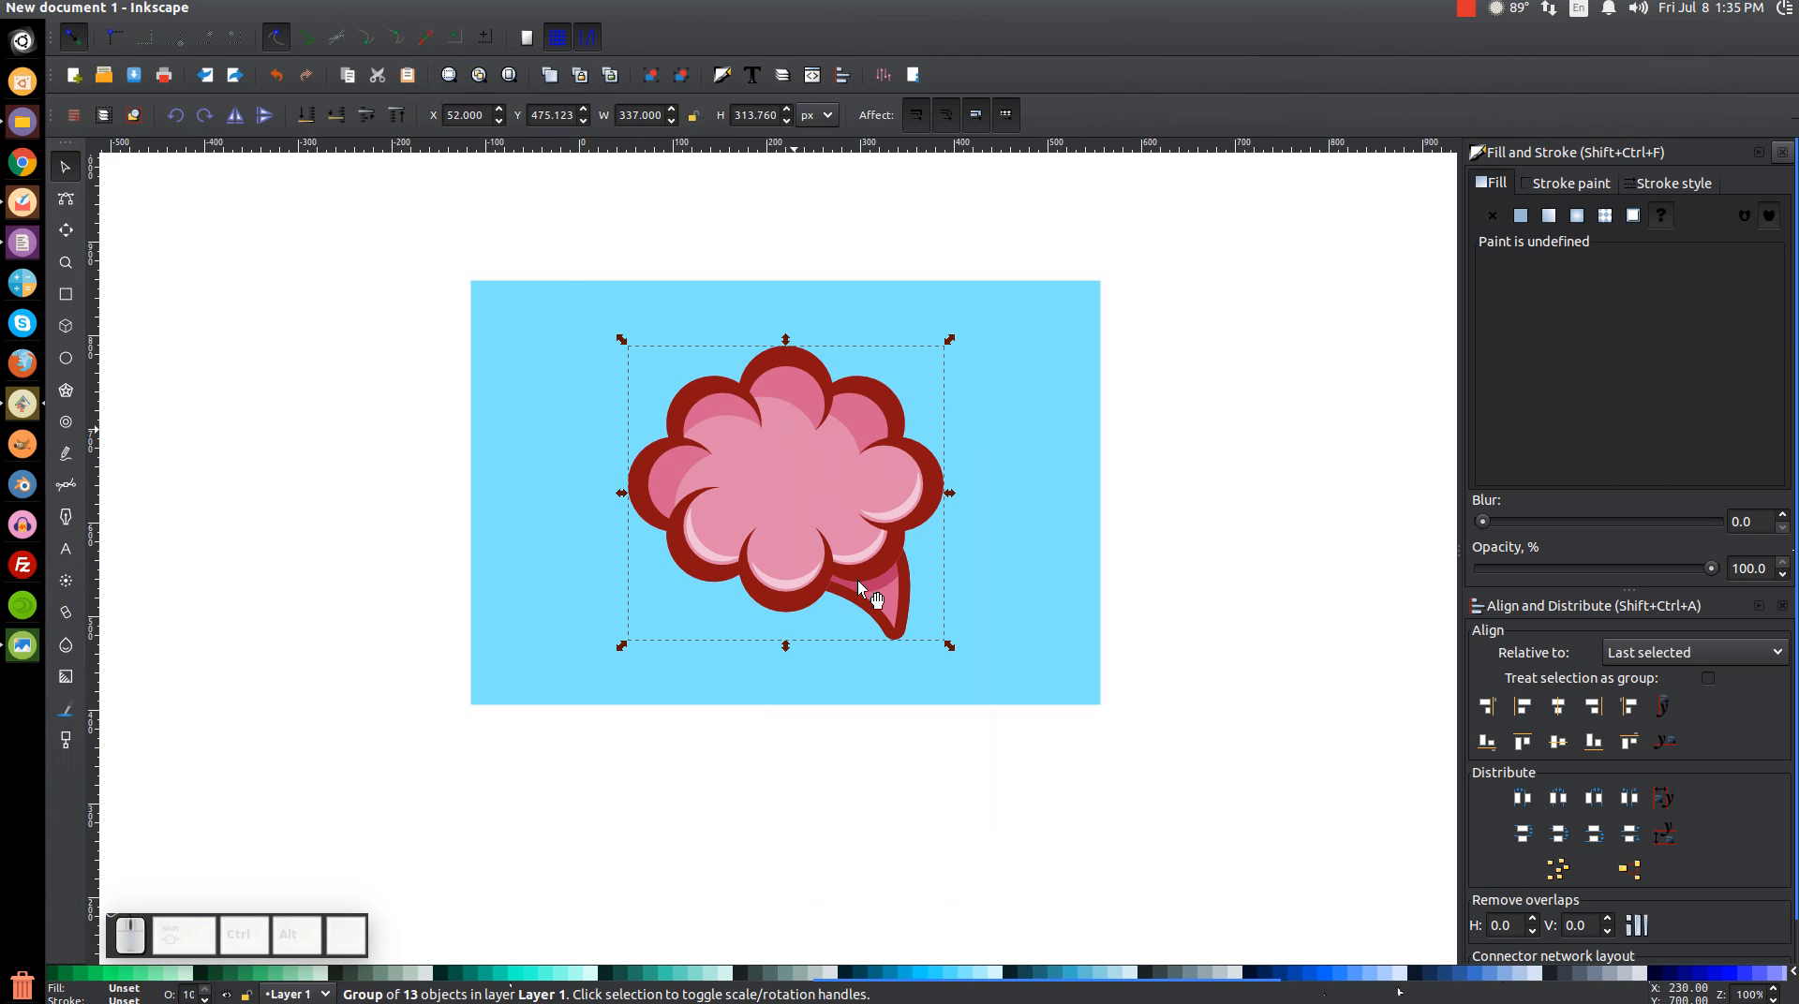
left_click(684, 77)
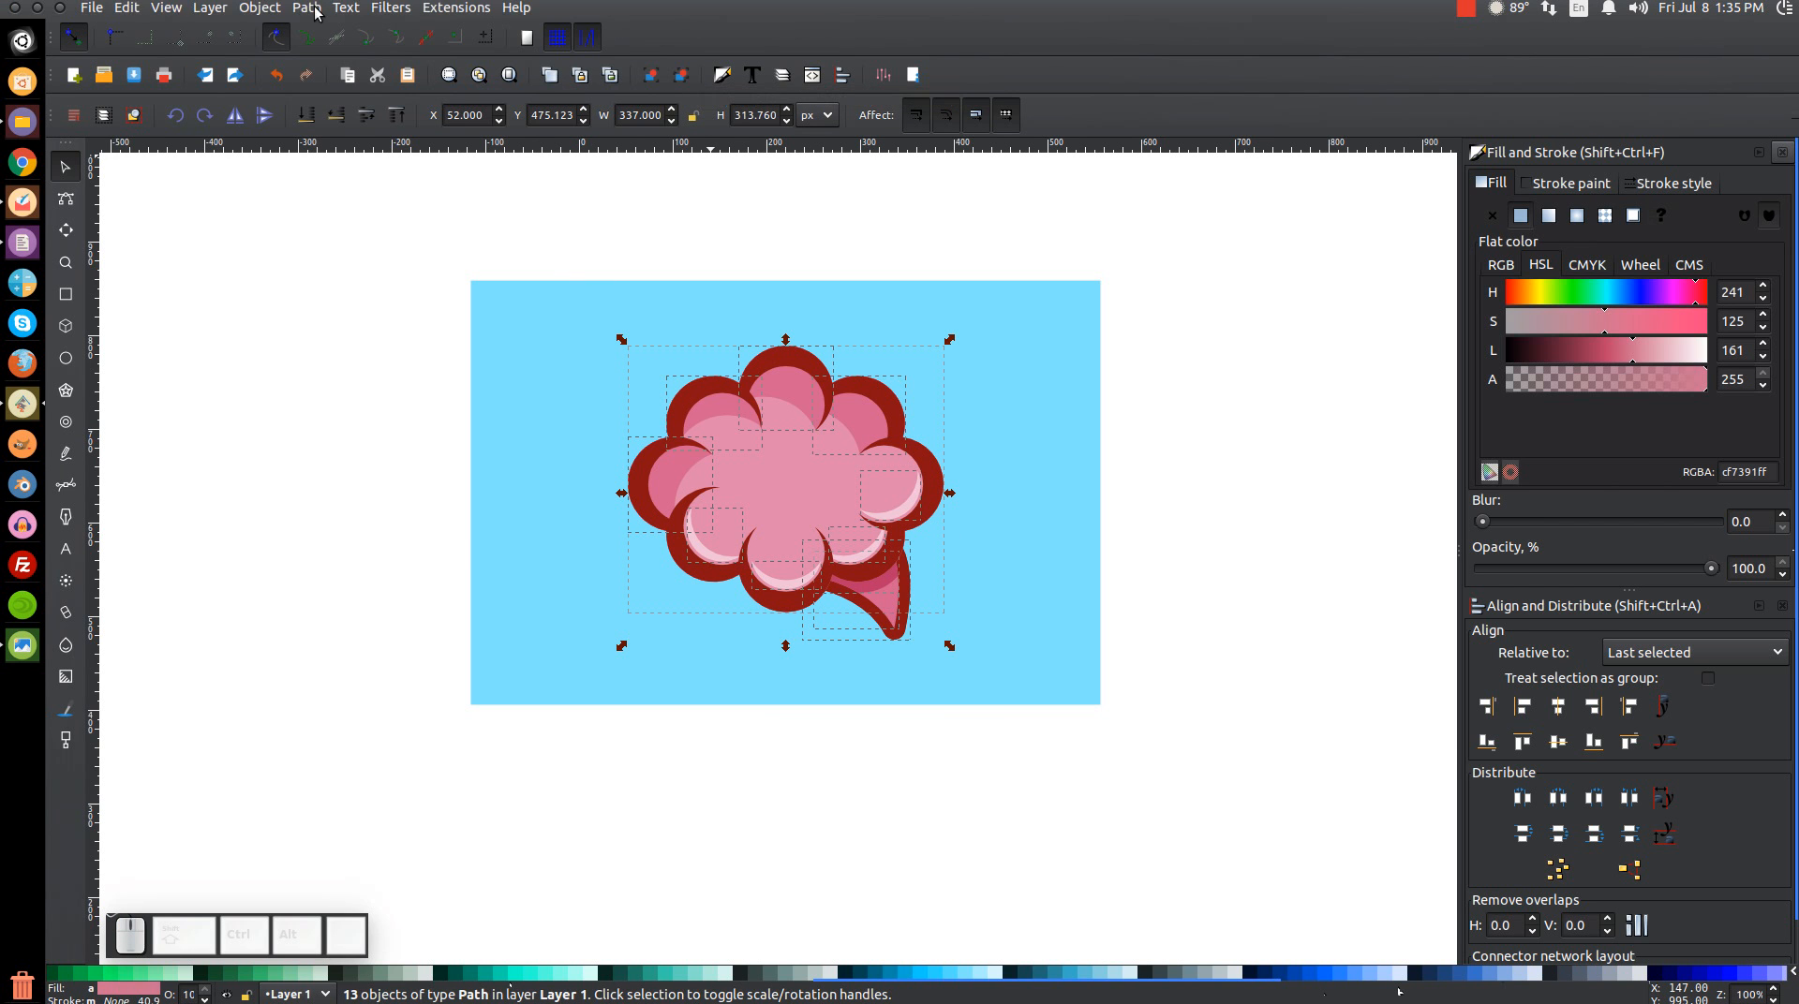
left_click(307, 8)
left_click(341, 115)
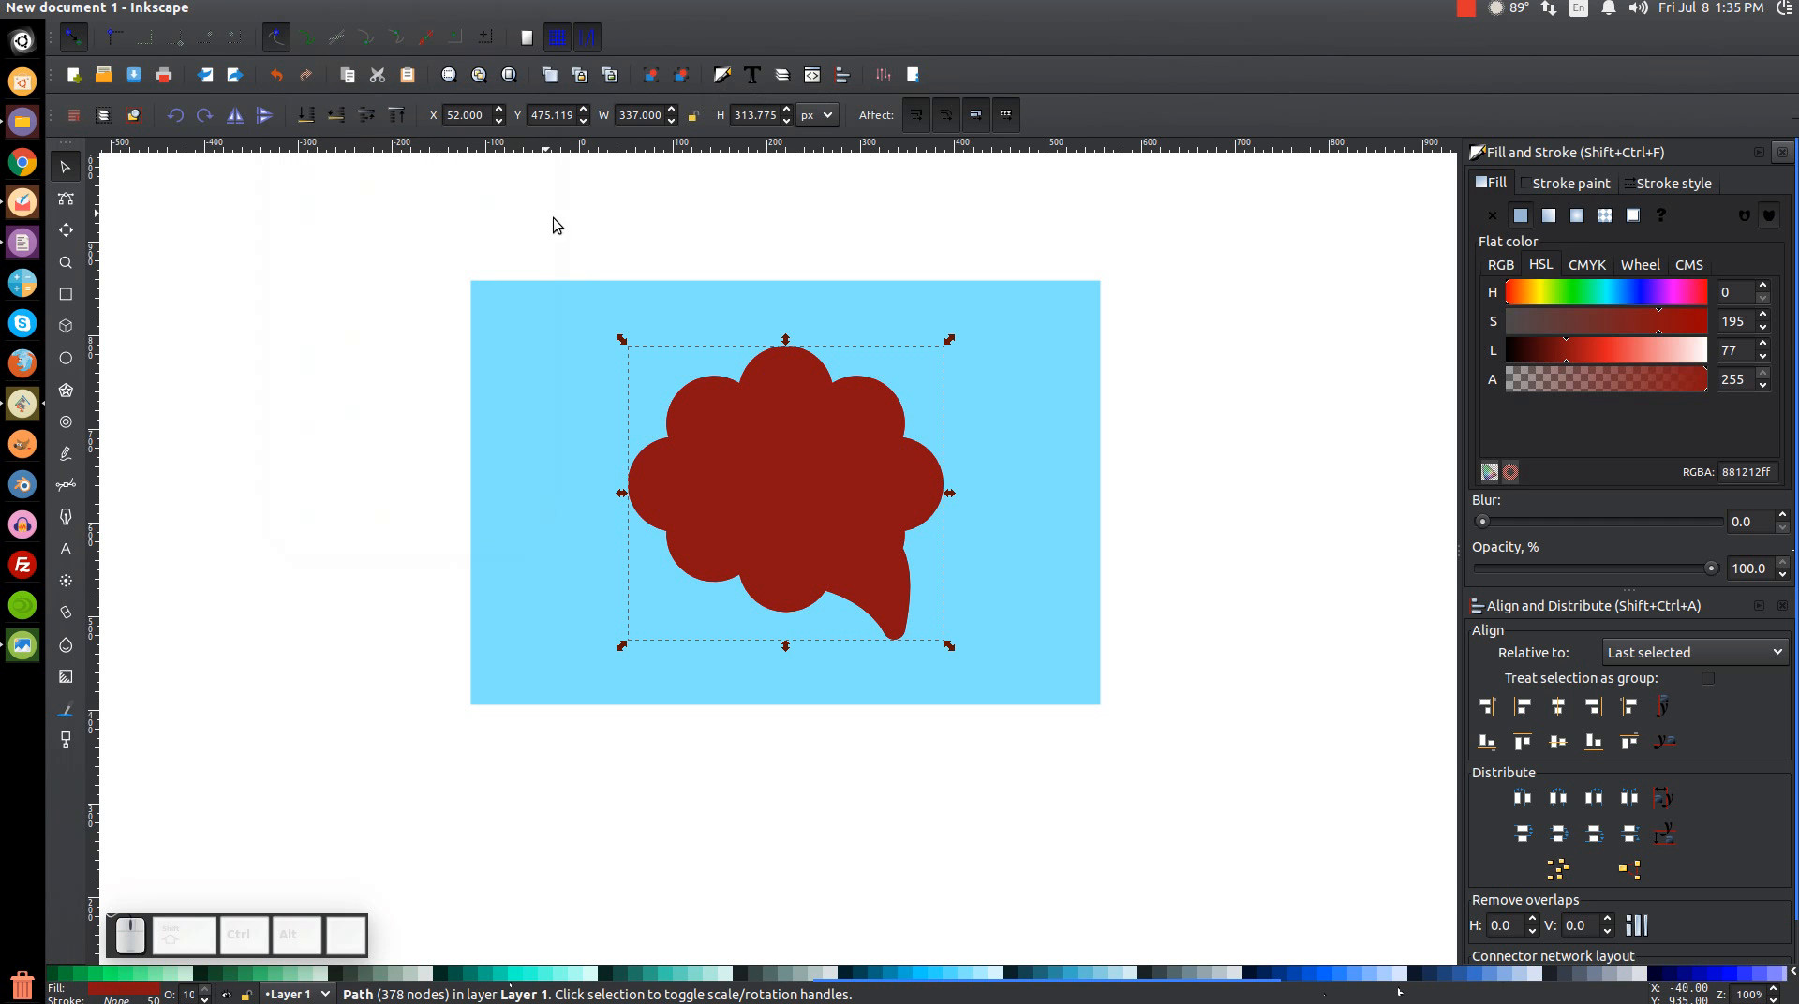
Give the silhouette a white fill and white stroke and lower it one level behind the brain group
left_click_drag(1286, 990, 264, 977)
left_click(264, 974)
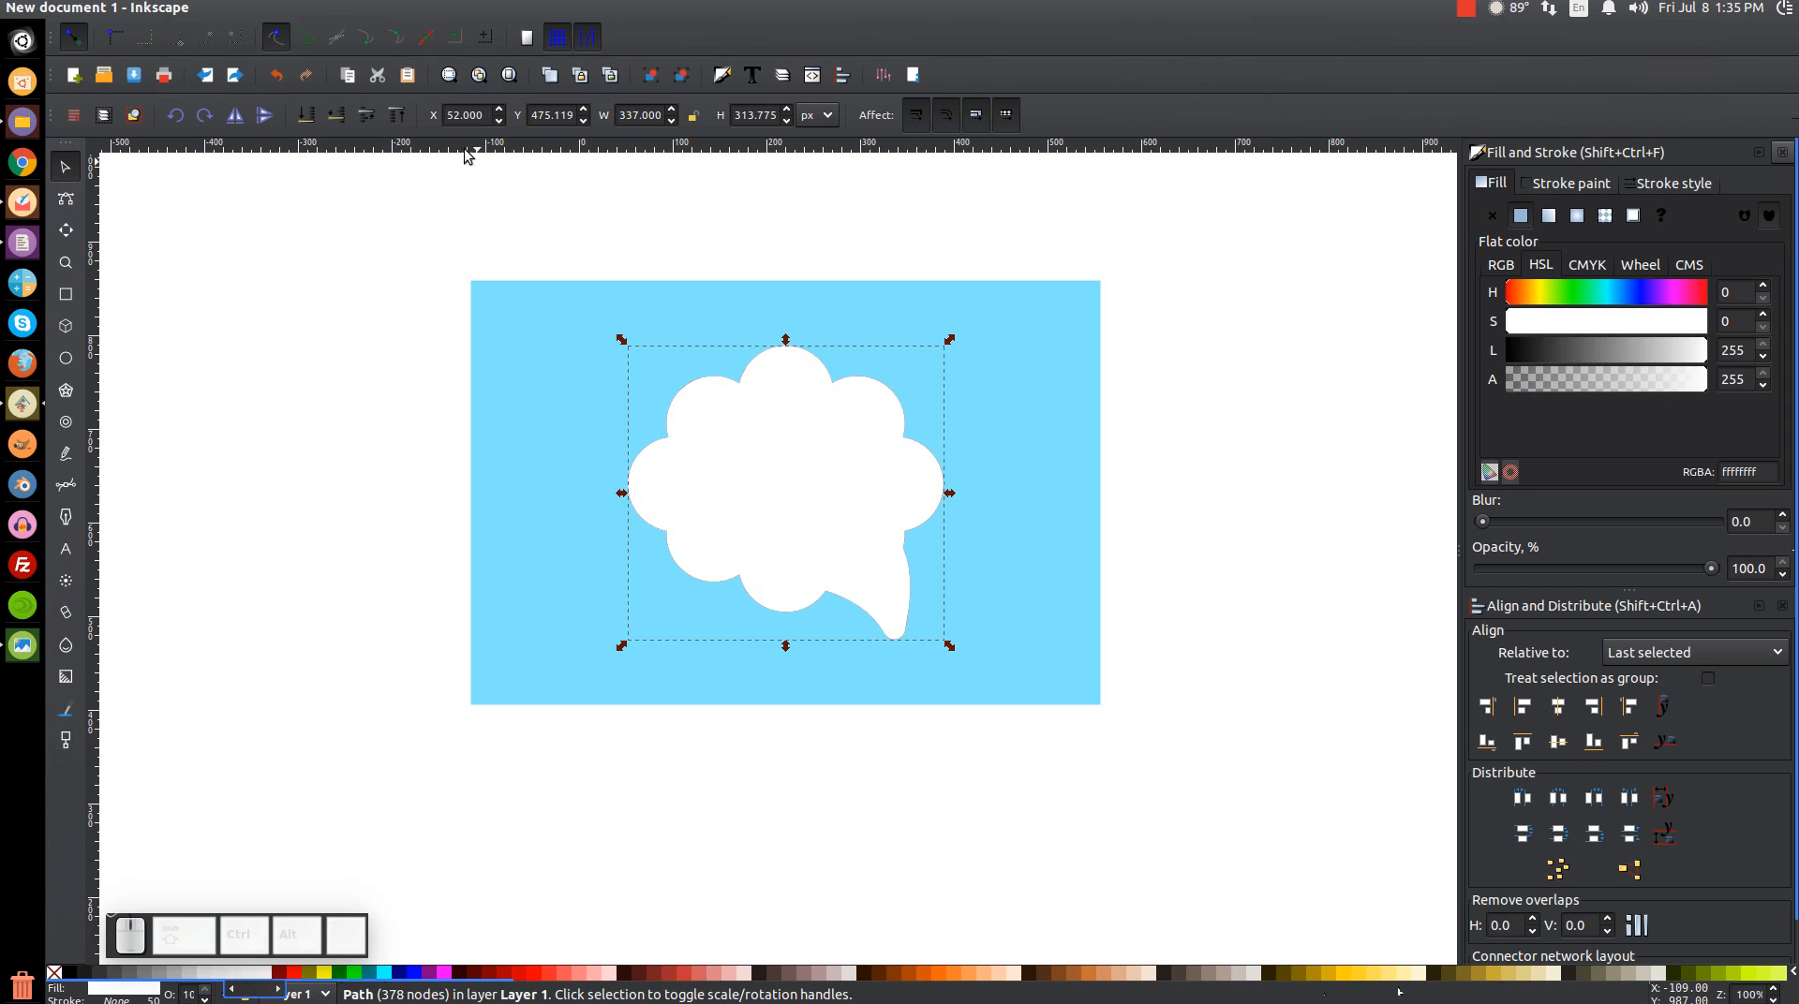
left_click(328, 124)
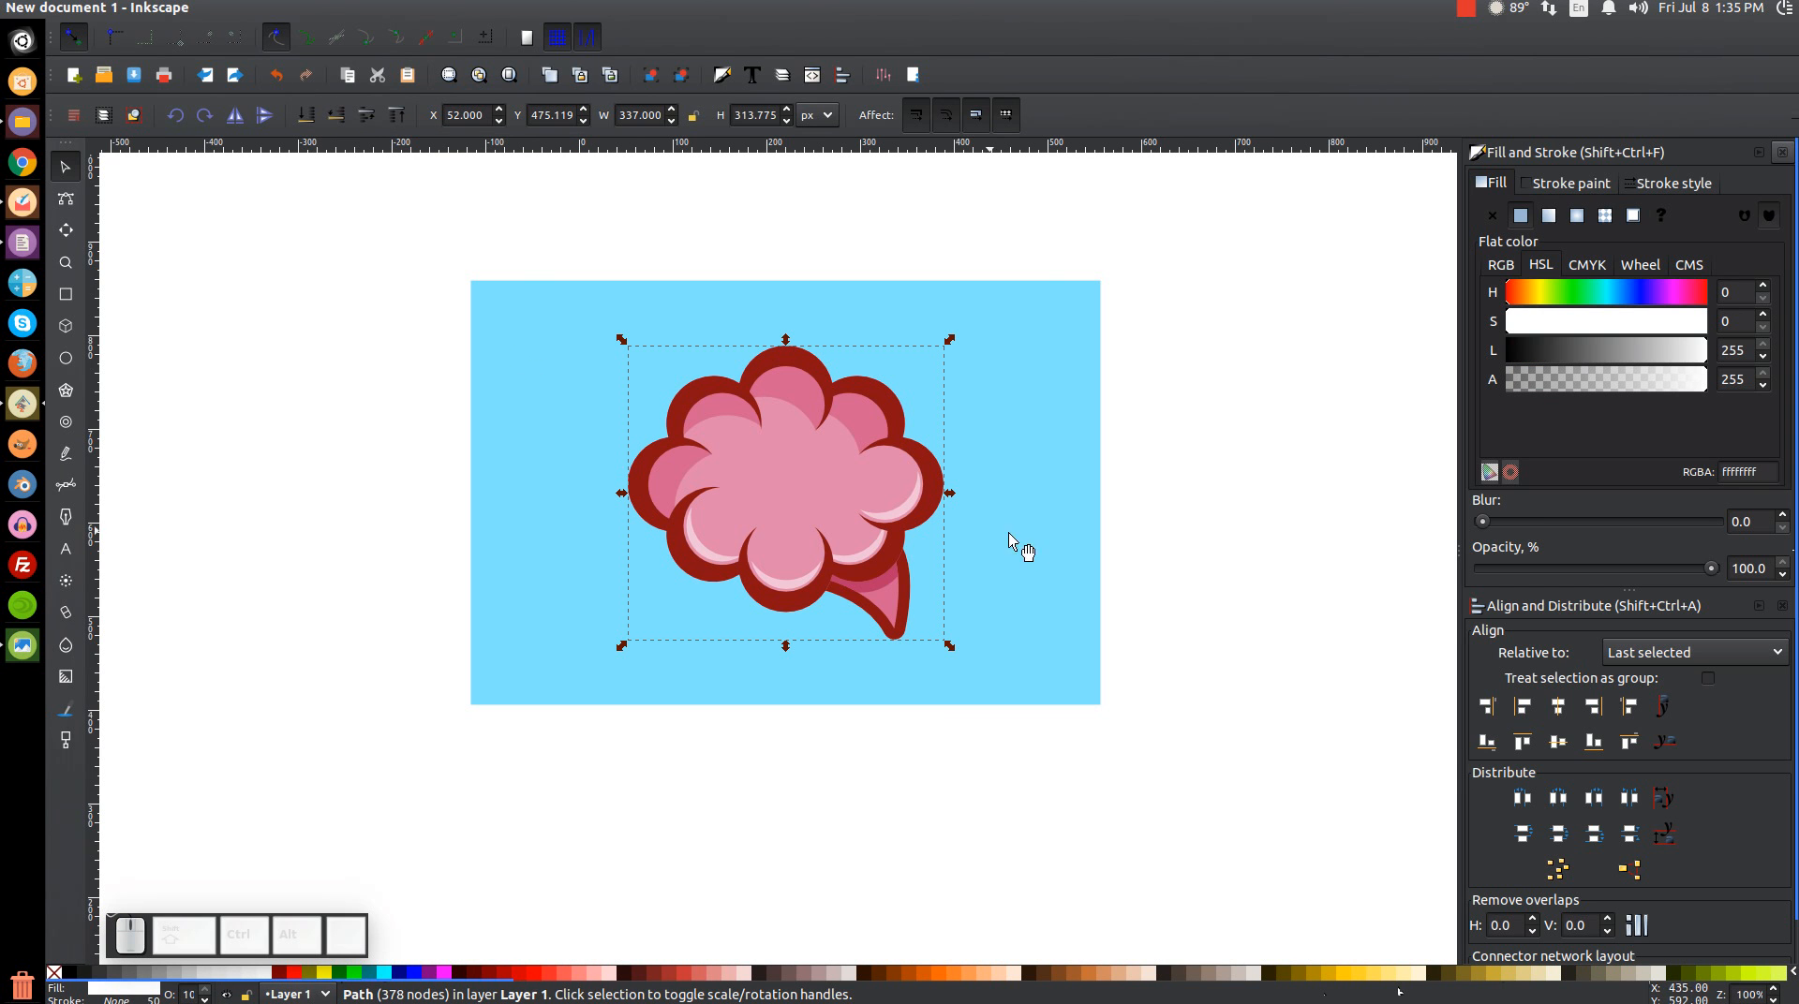
left_click(266, 976, "shift")
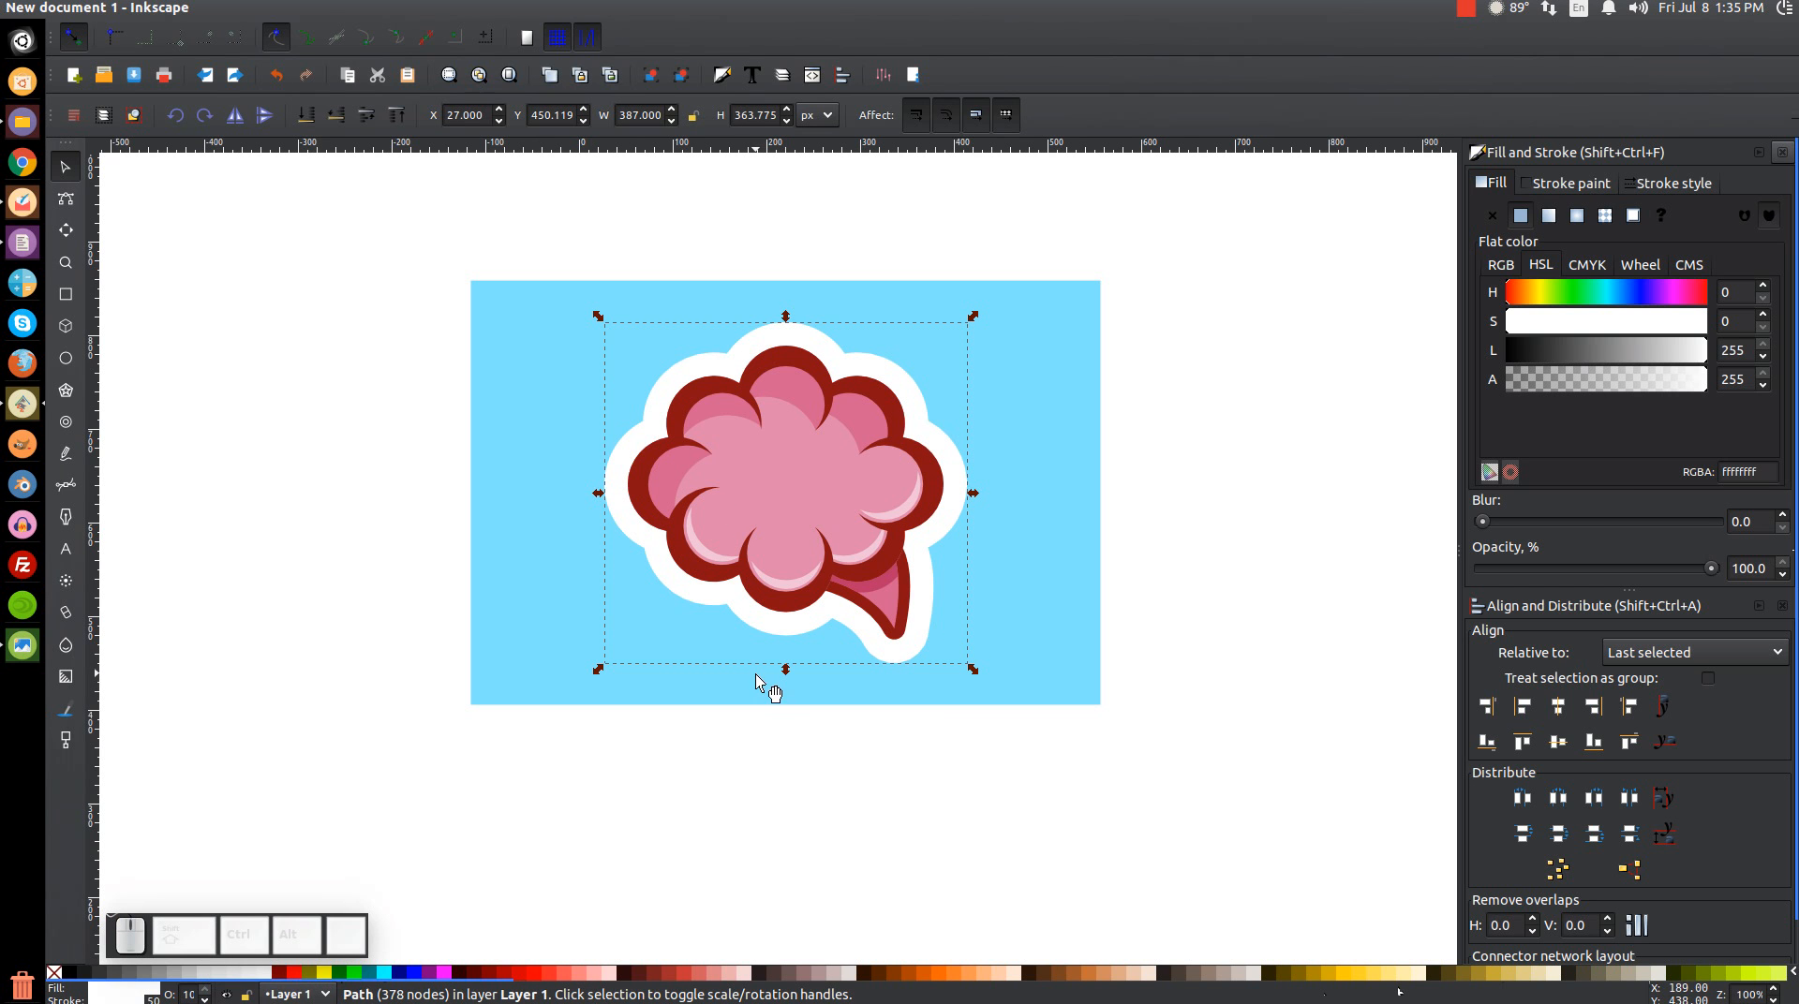
Try a stroke width of 30 px on the white silhouette, settle on 25 px and deselect it
left_click(1660, 185)
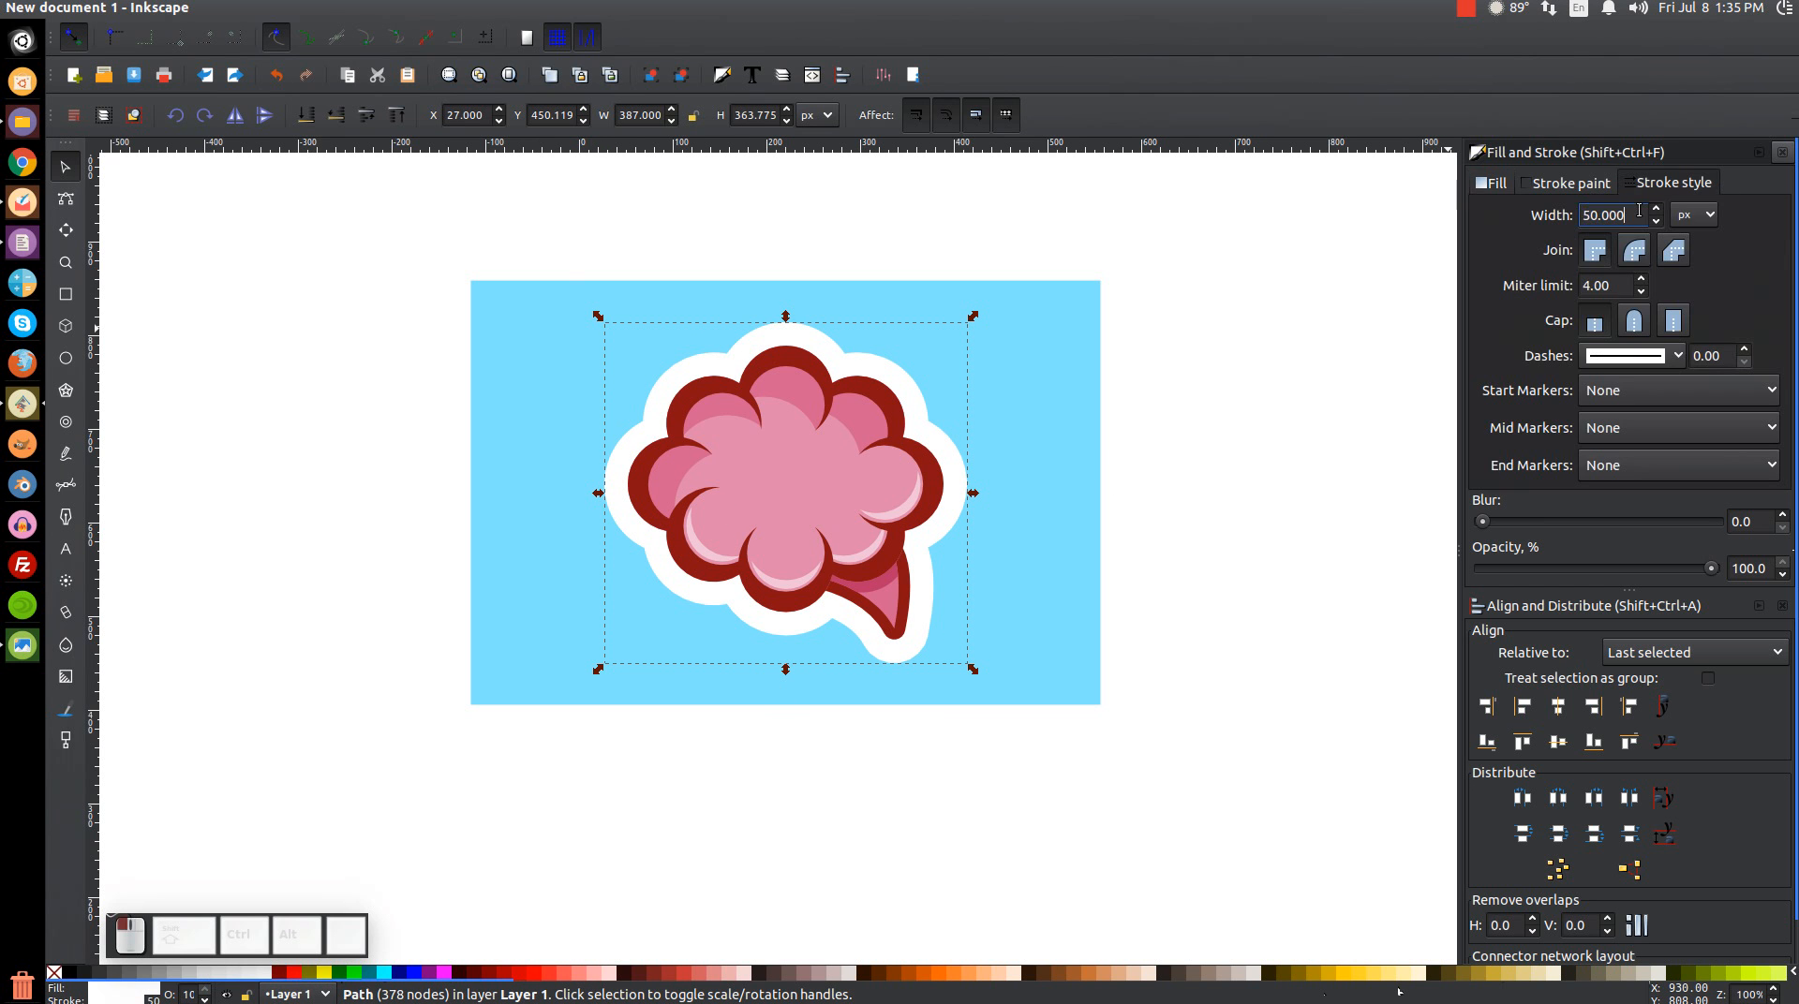
type("30")
key("Return")
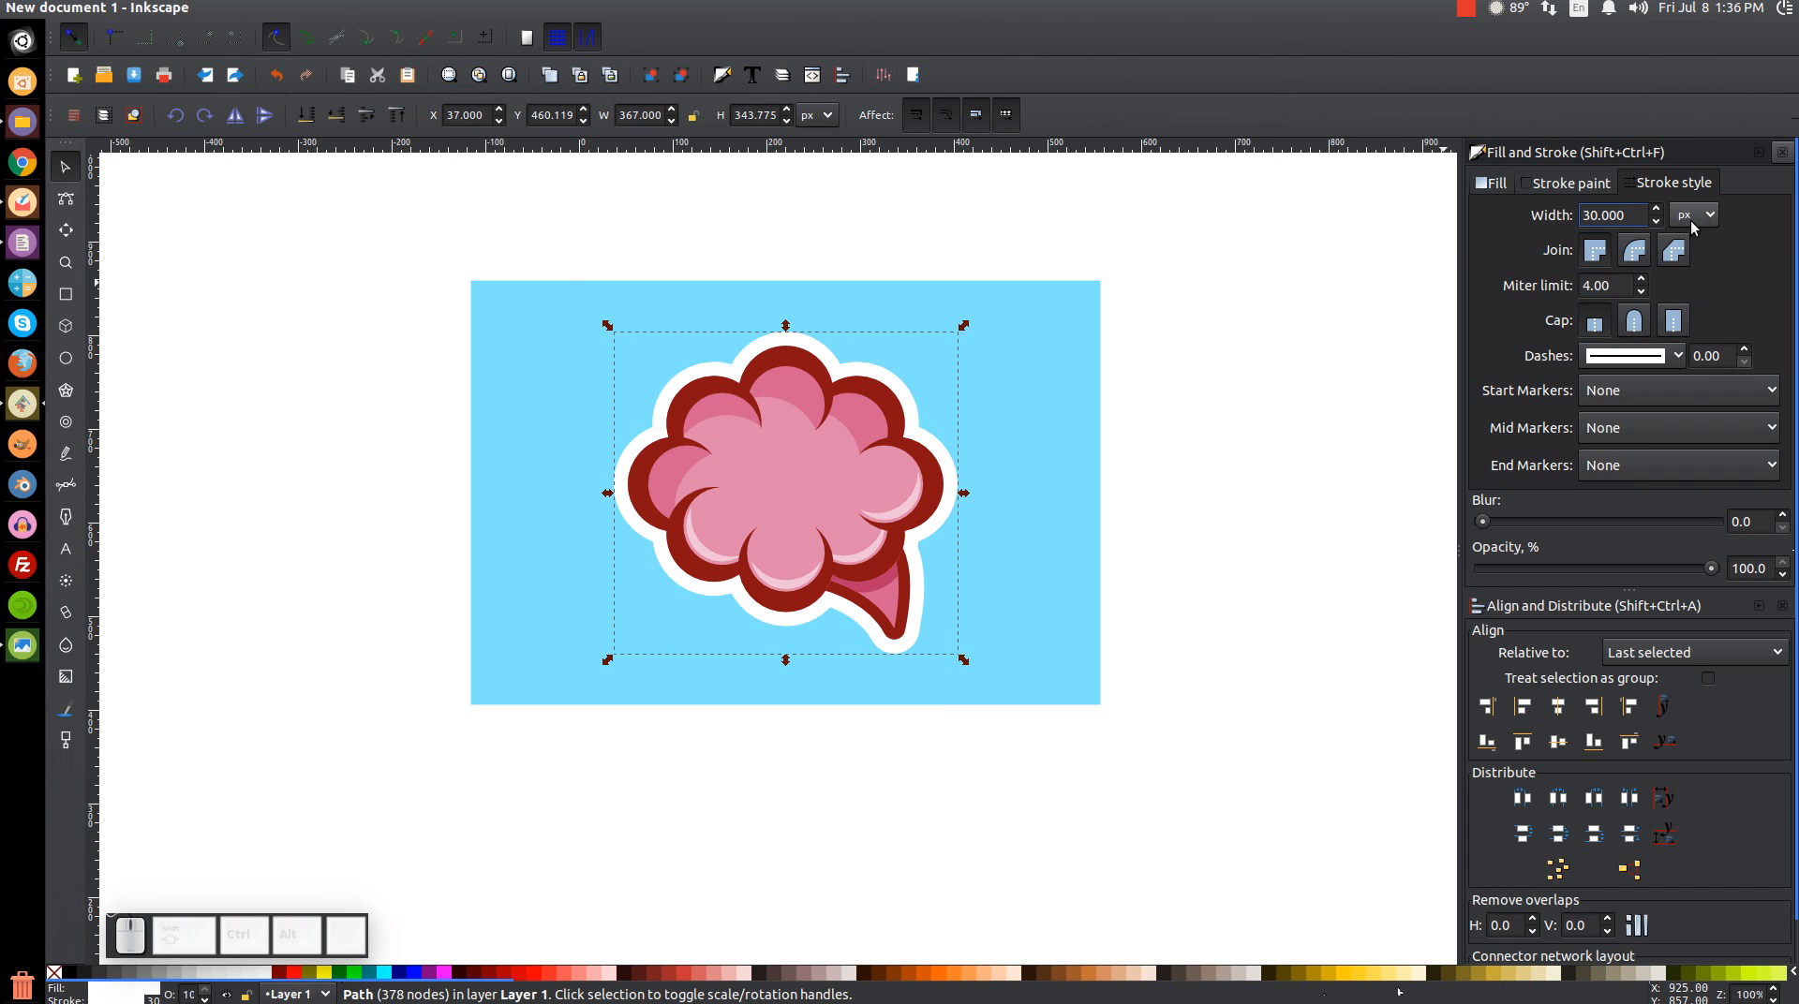
left_click_drag(1635, 216, 1491, 212)
type("25")
key("Return")
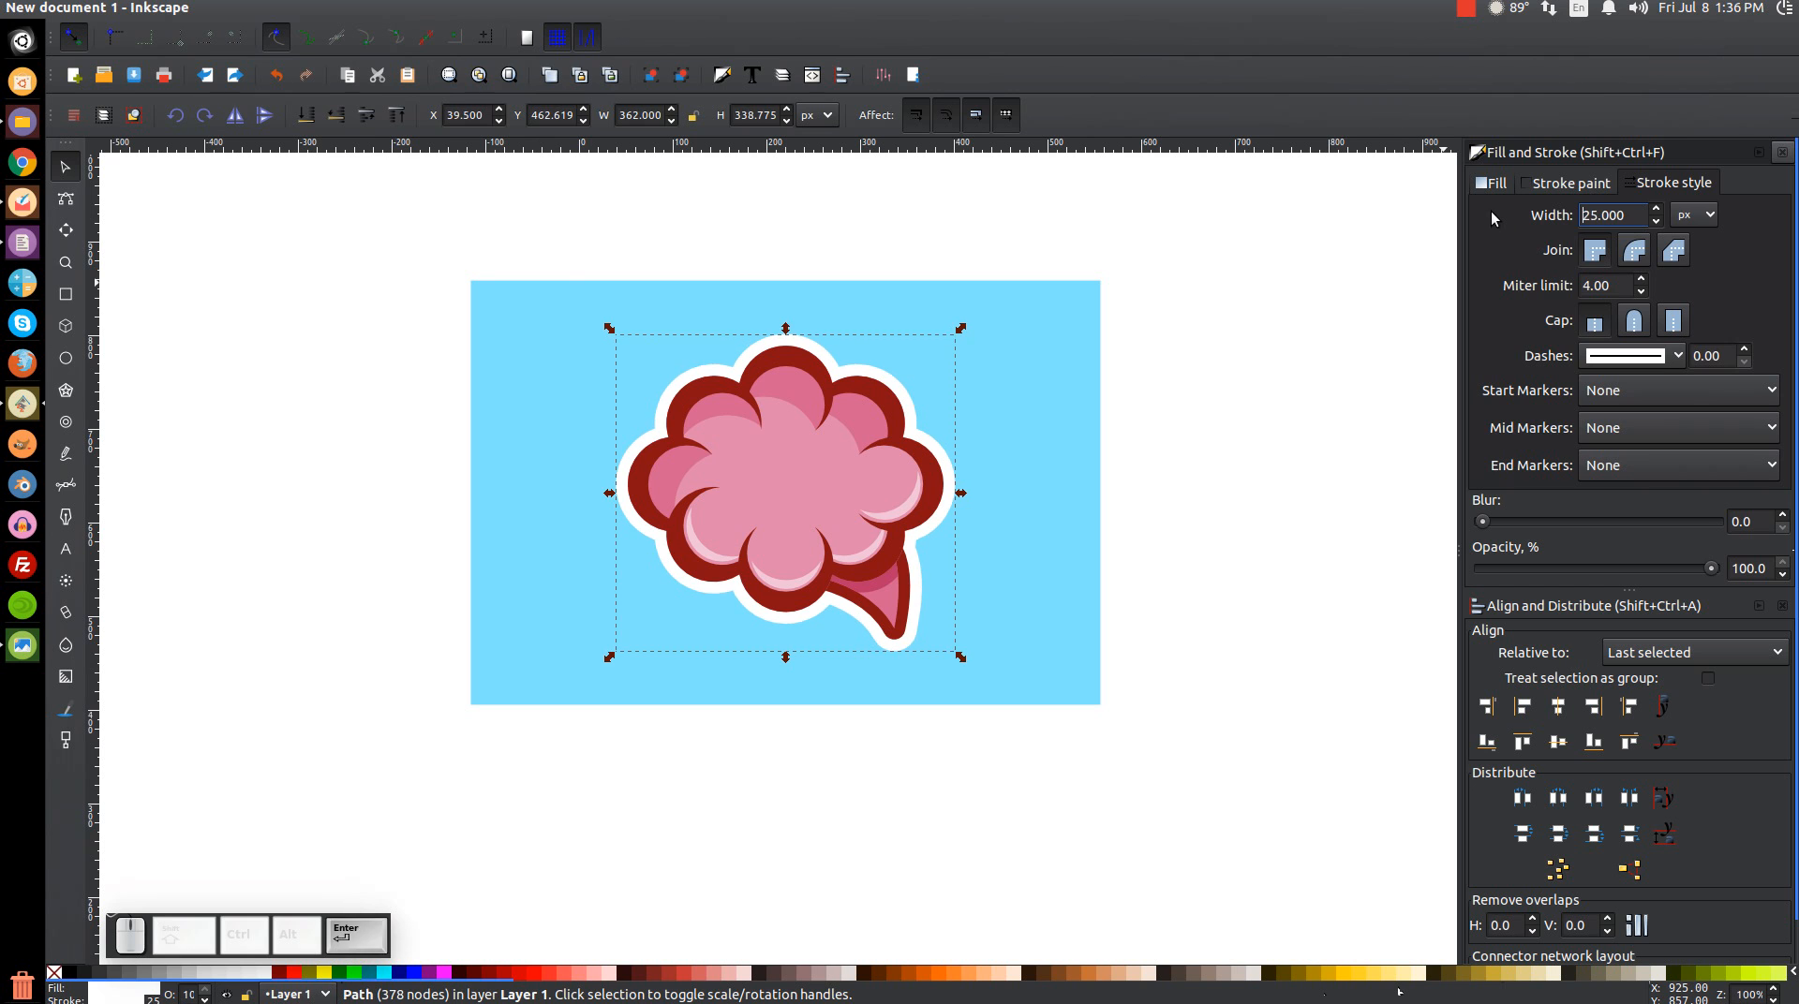
left_click(1229, 371)
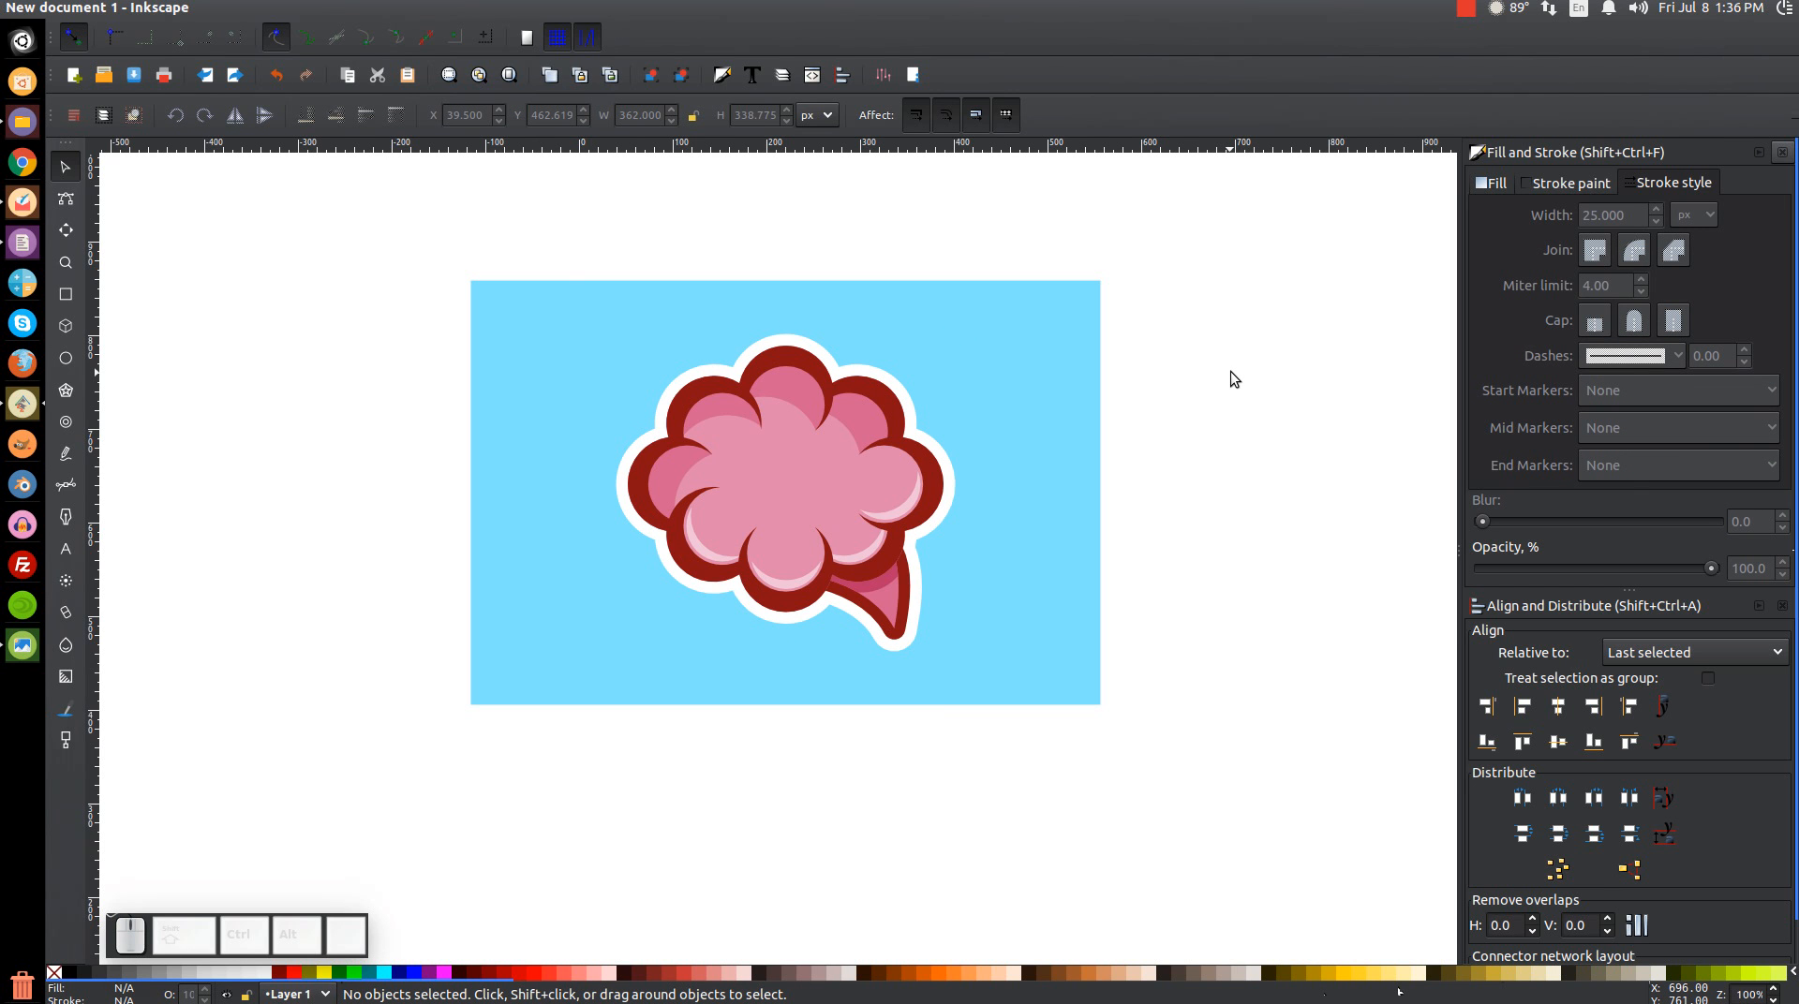